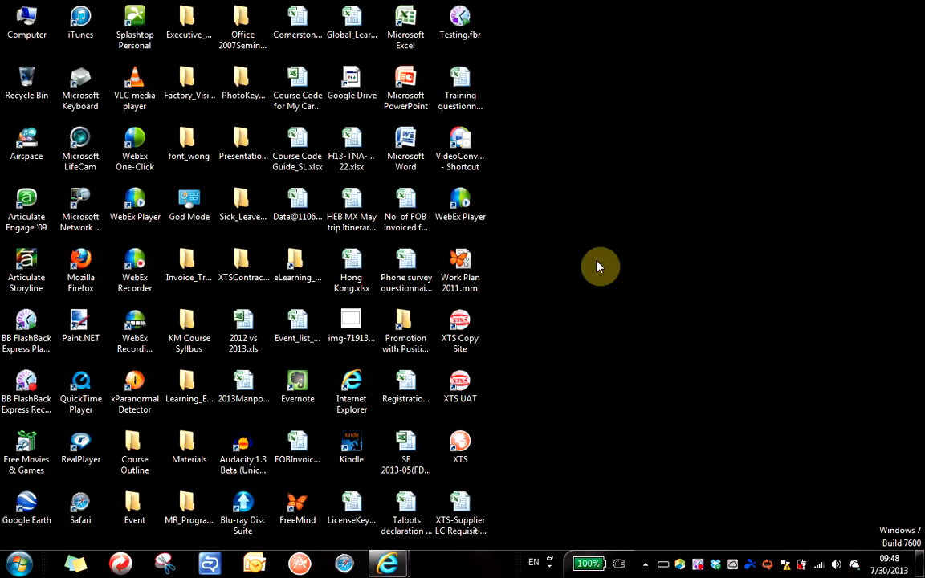
Launch the XTS UAT site in Internet Explorer from its desktop shortcut.
{"action": "double_click", "coordinate": [466, 392]}
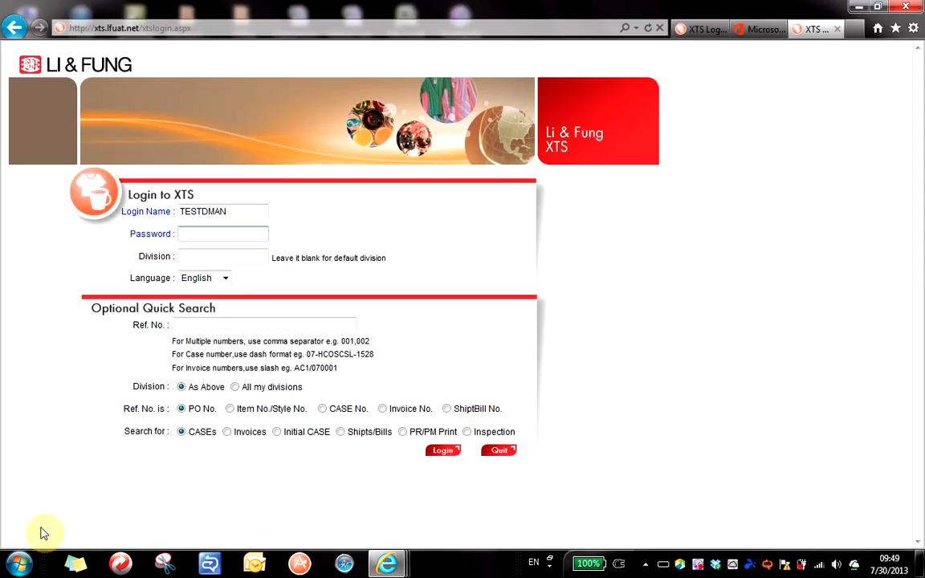
Launch Notepad through the Start menu search.
{"action": "left_click", "coordinate": [21, 565]}
{"action": "left_click", "coordinate": [79, 528]}
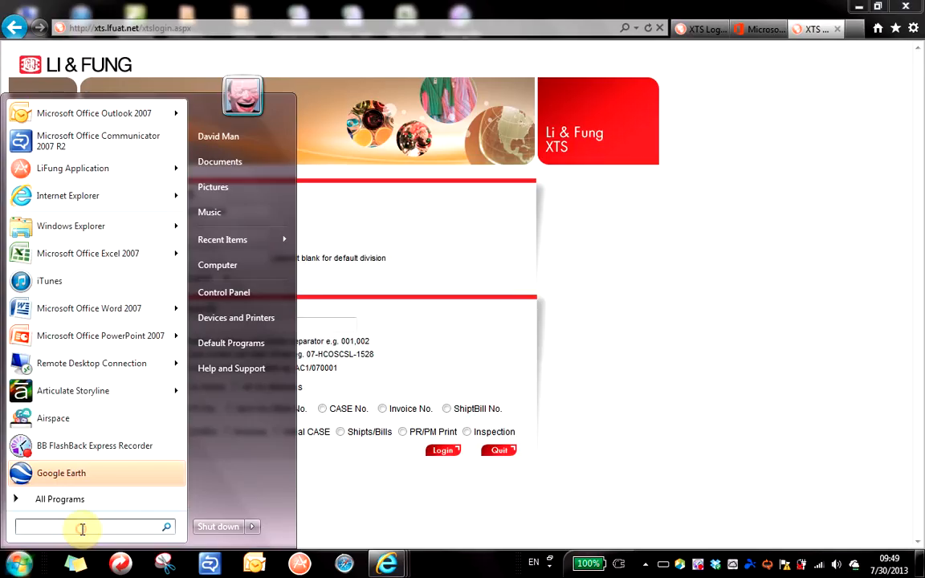
{"action": "type", "text": "notepad"}
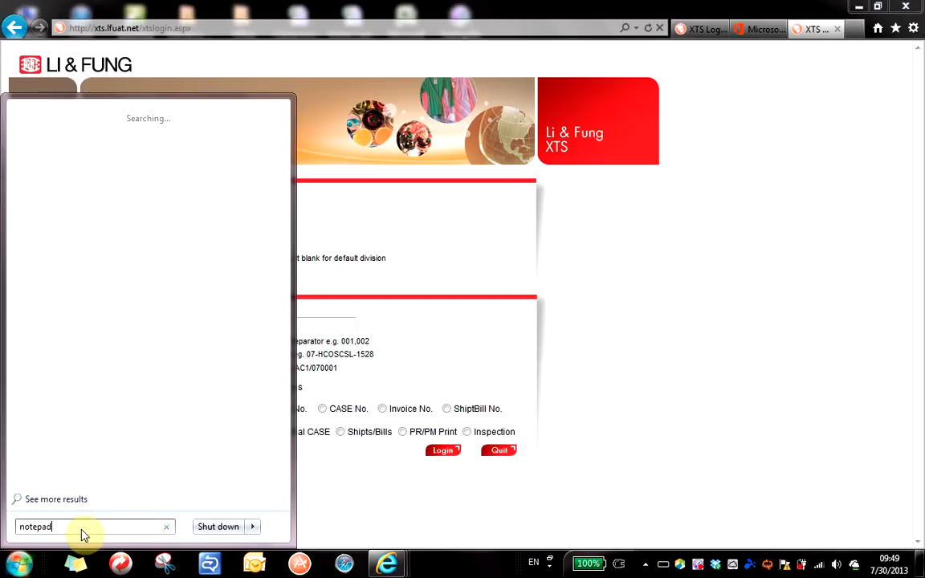
{"action": "key", "text": "Return"}
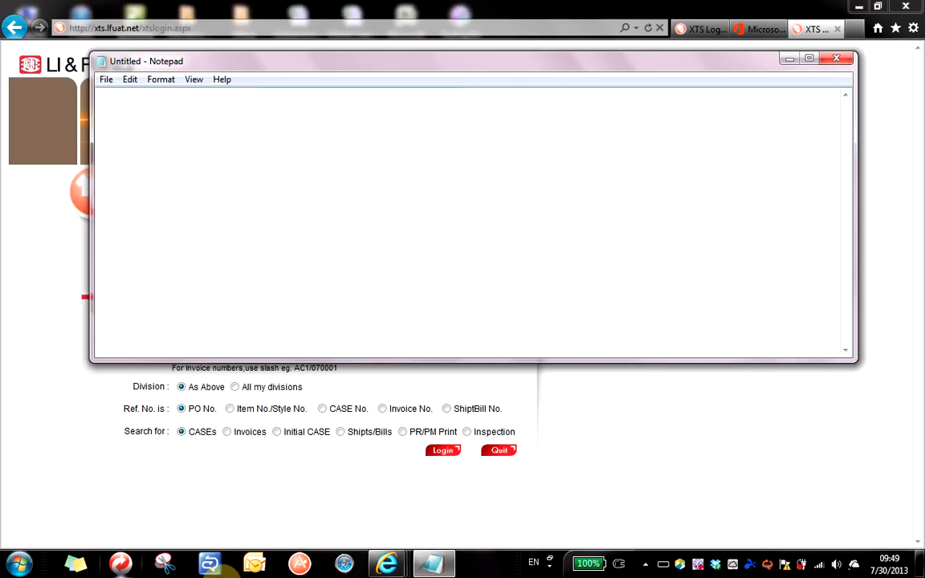
Write TRN1306 in the note, then shrink the window and place it right of the login form.
{"action": "left_click", "coordinate": [318, 201]}
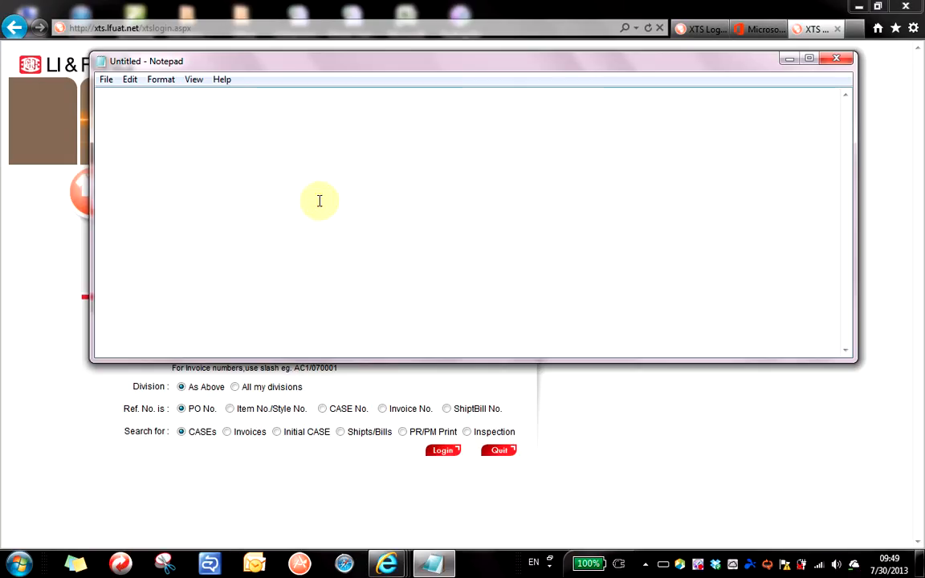
{"action": "type", "text": "TRN1306"}
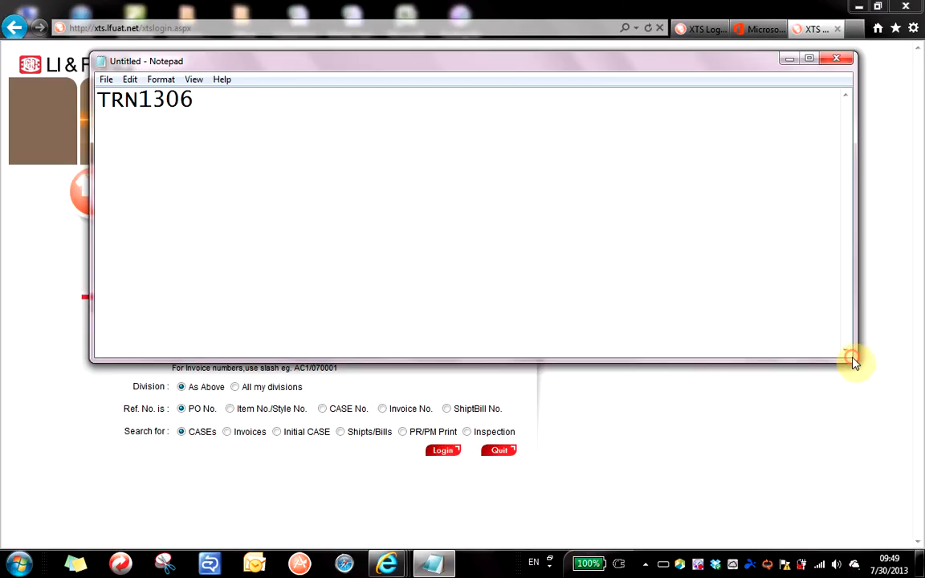
{"action": "left_click_drag", "start_coordinate": [852, 359], "coordinate": [485, 184]}
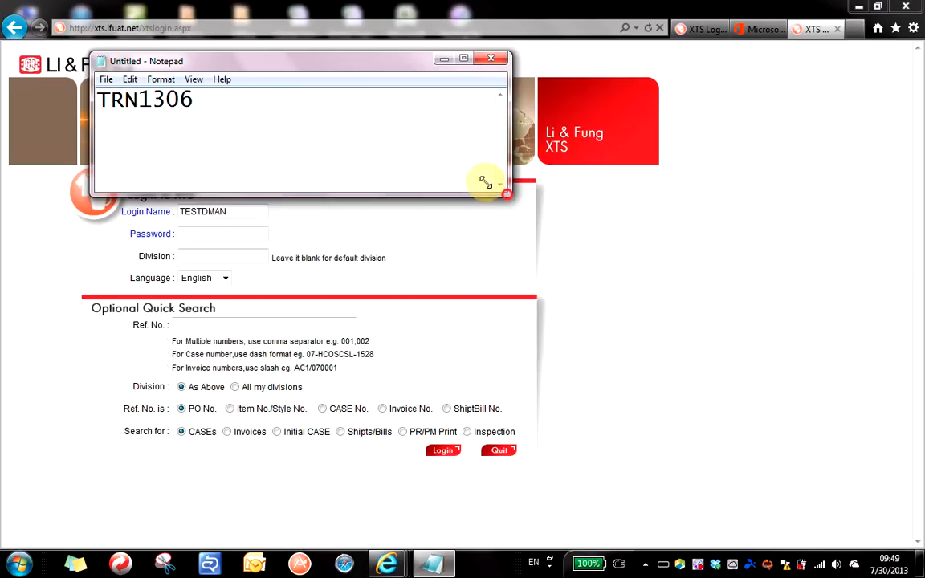
{"action": "left_click_drag", "start_coordinate": [365, 58], "coordinate": [737, 192]}
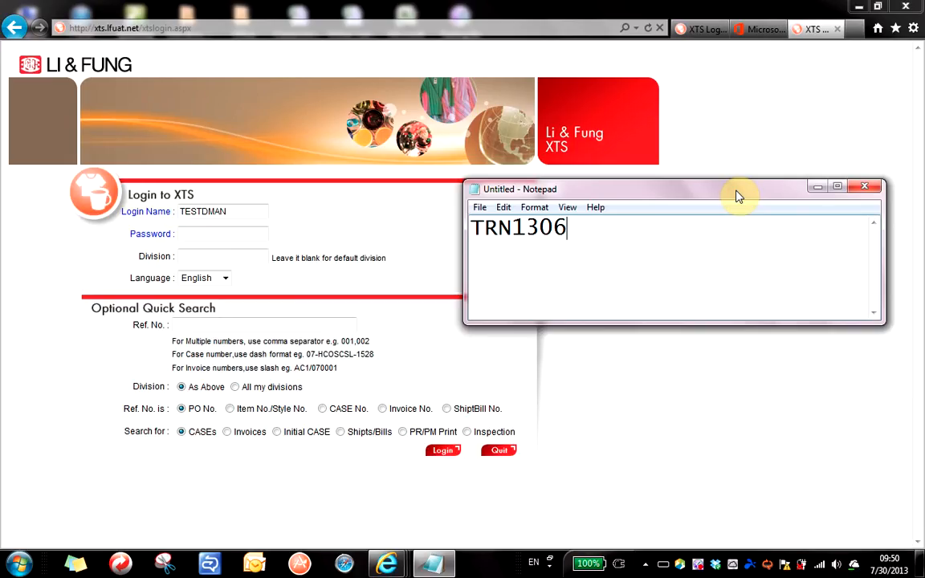
Enter the account password on the XTS login page, checking the note, and log in.
{"action": "left_click", "coordinate": [242, 233]}
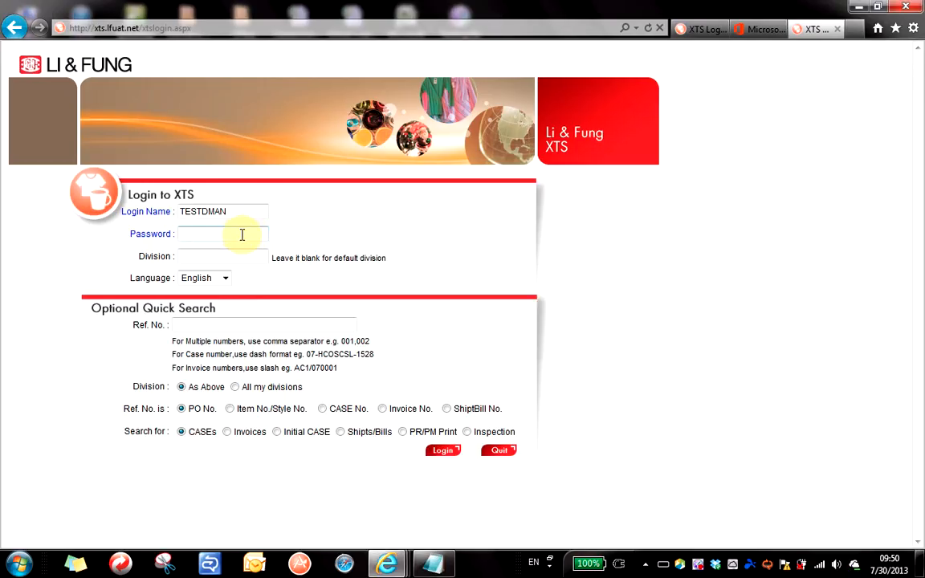
{"action": "key", "text": "alt+Tab"}
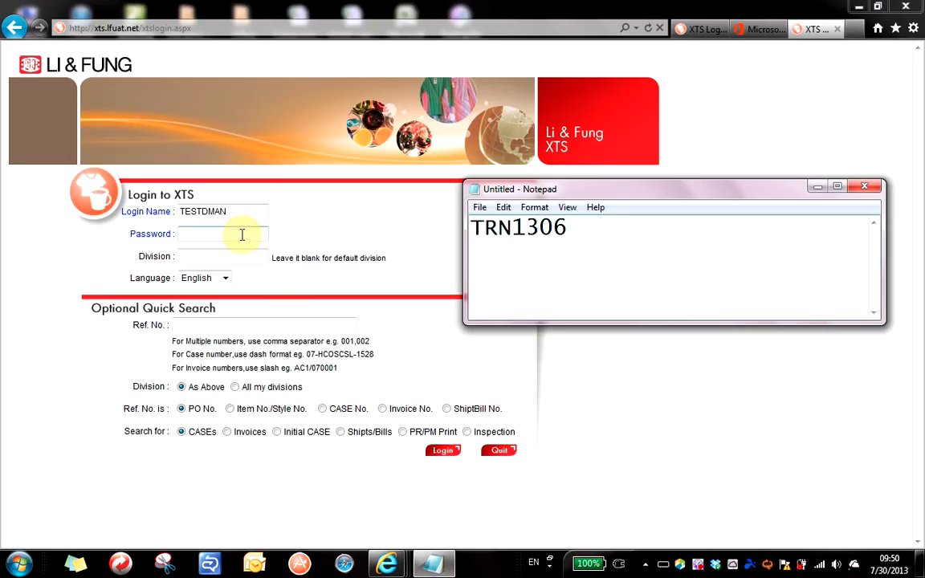
{"action": "left_click", "coordinate": [242, 233]}
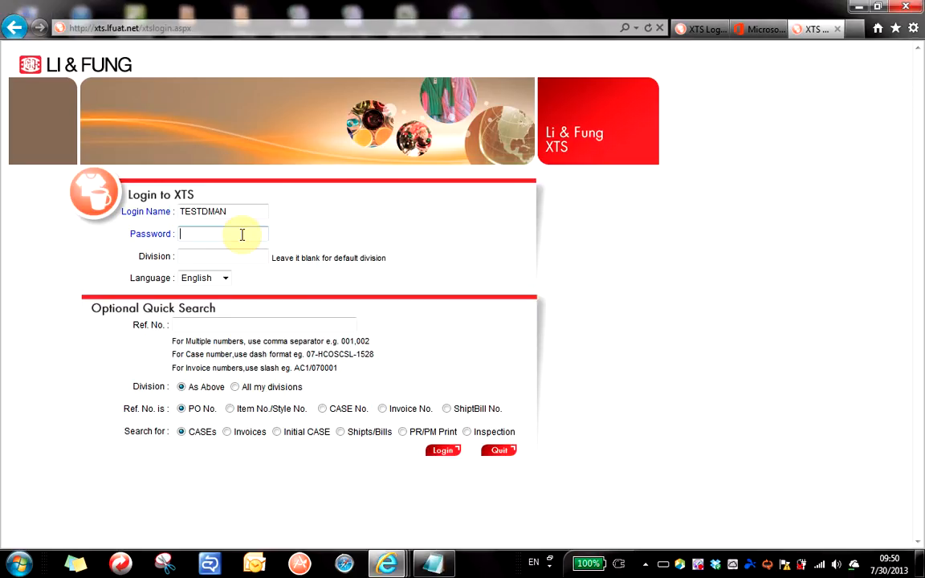
{"action": "type", "text": "••••••••••"}
{"action": "key", "text": "Return"}
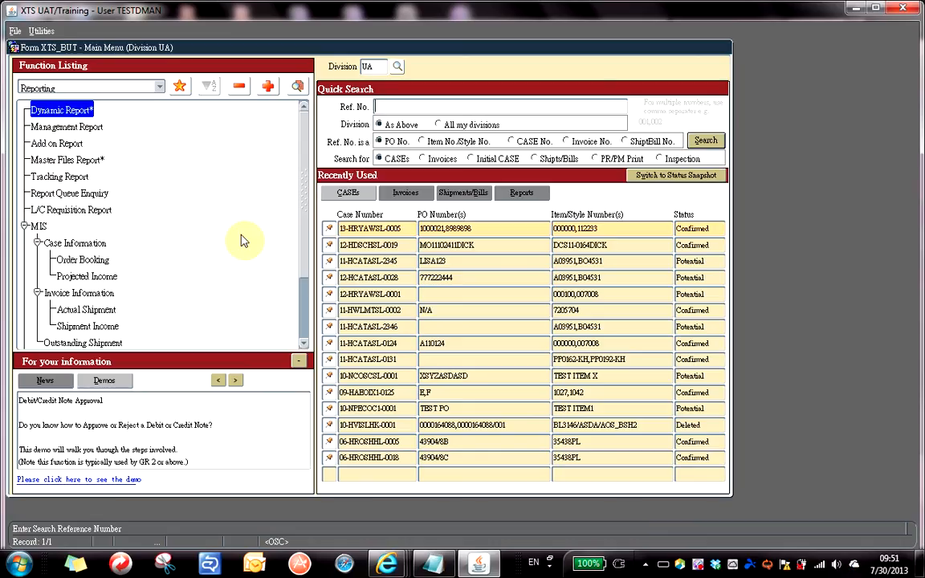
Switch the Function Listing dropdown from Reporting to Merchandising.
{"action": "left_click", "coordinate": [159, 88]}
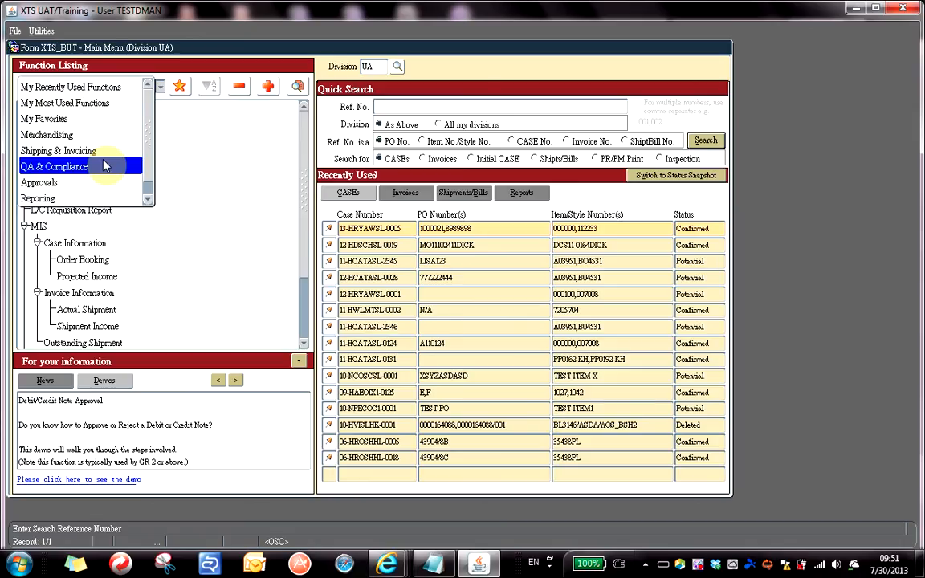
{"action": "left_click", "coordinate": [62, 137]}
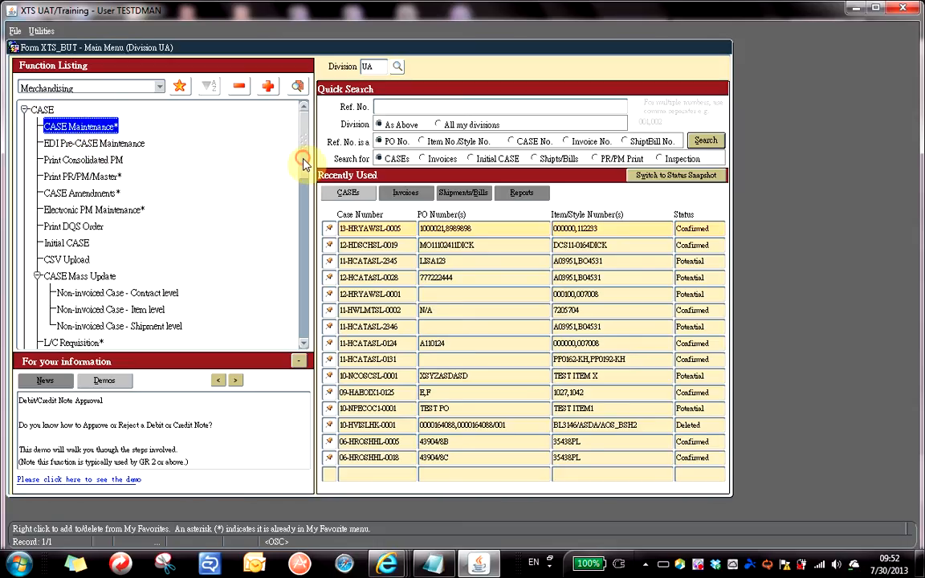
Under Order with Inventory, pick Production BOM Maintenance, then Sales Order Maintenance.
{"action": "scroll", "coordinate": [301, 185], "scroll_direction": "down", "scroll_amount": 3}
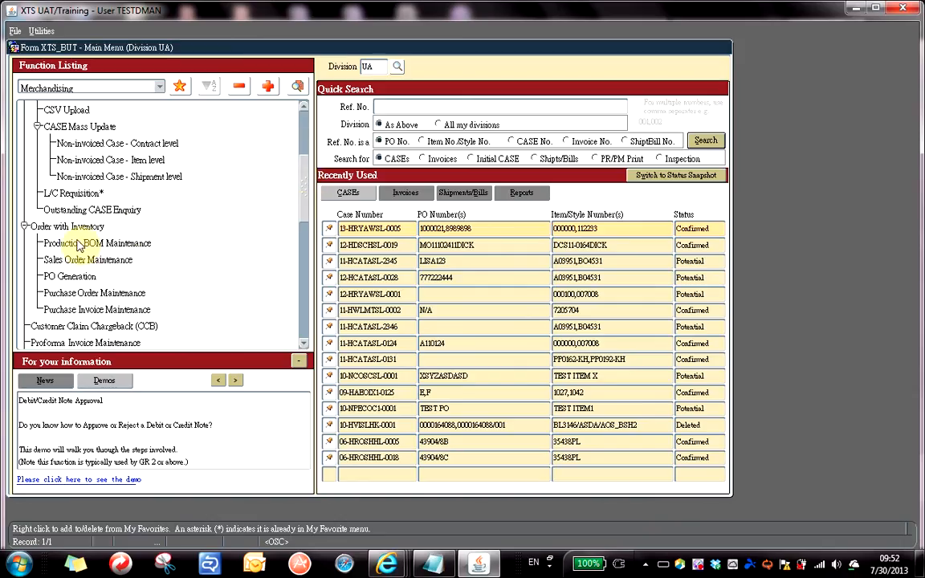
{"action": "scroll", "coordinate": [299, 217], "scroll_direction": "down", "scroll_amount": 1}
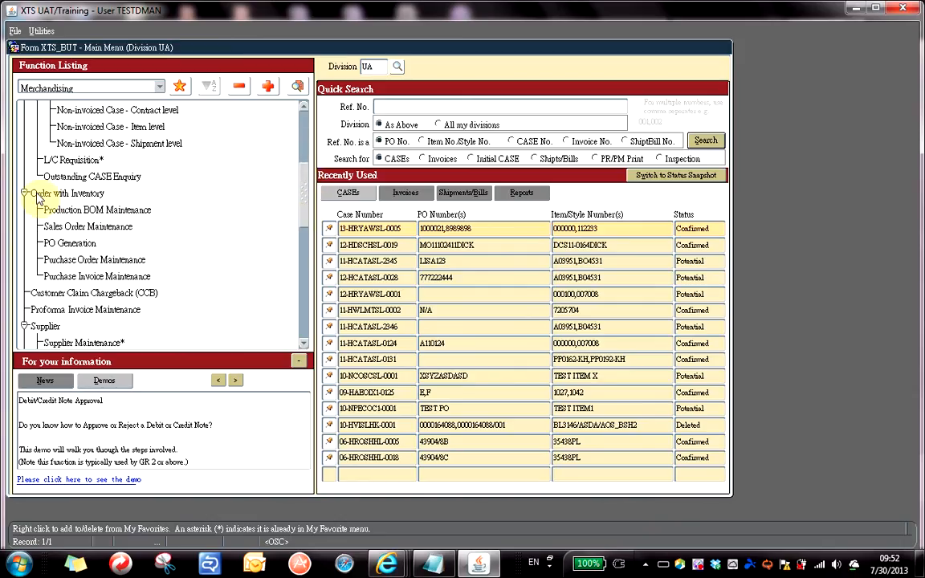
{"action": "left_click", "coordinate": [113, 210]}
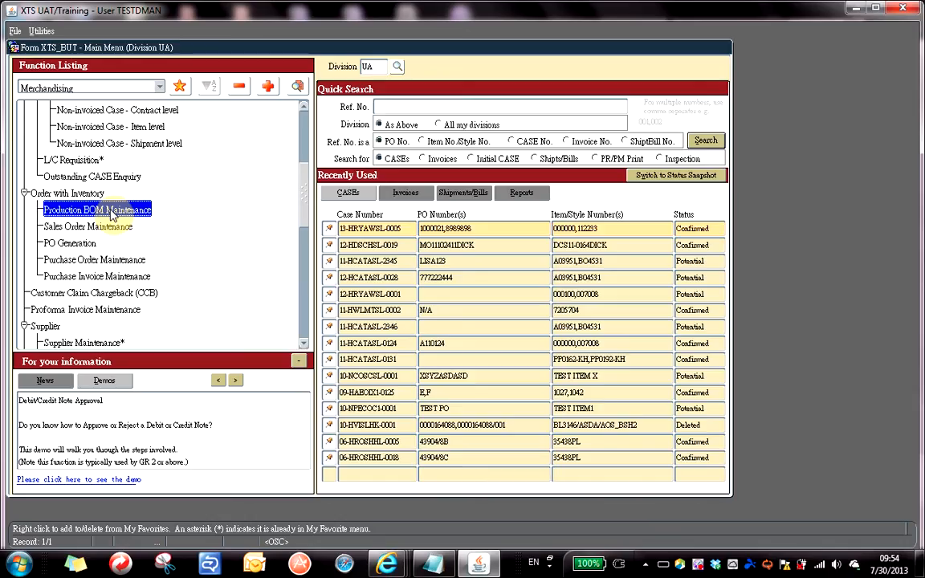
{"action": "left_click", "coordinate": [100, 228]}
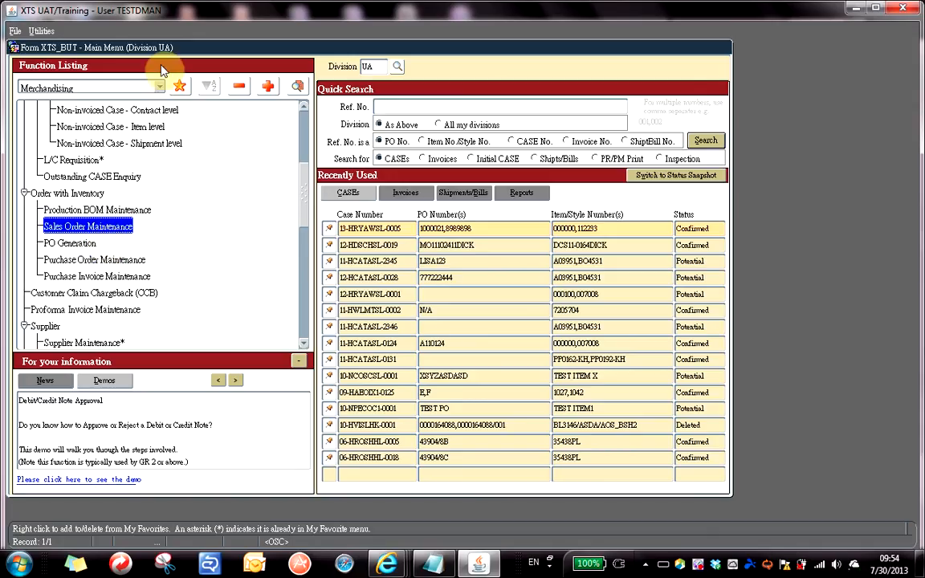
{"action": "left_click_drag", "start_coordinate": [305, 207], "coordinate": [305, 112]}
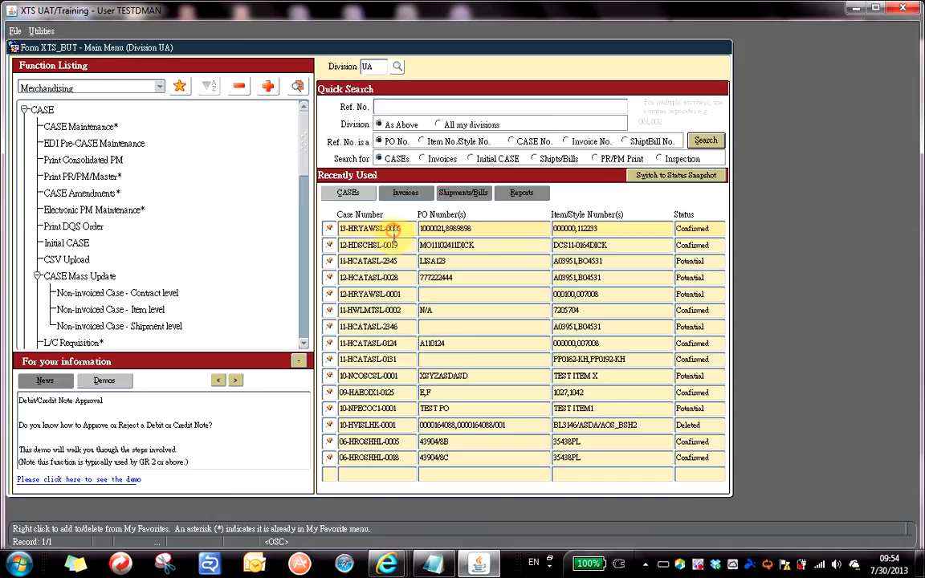
{"action": "left_click", "coordinate": [398, 228]}
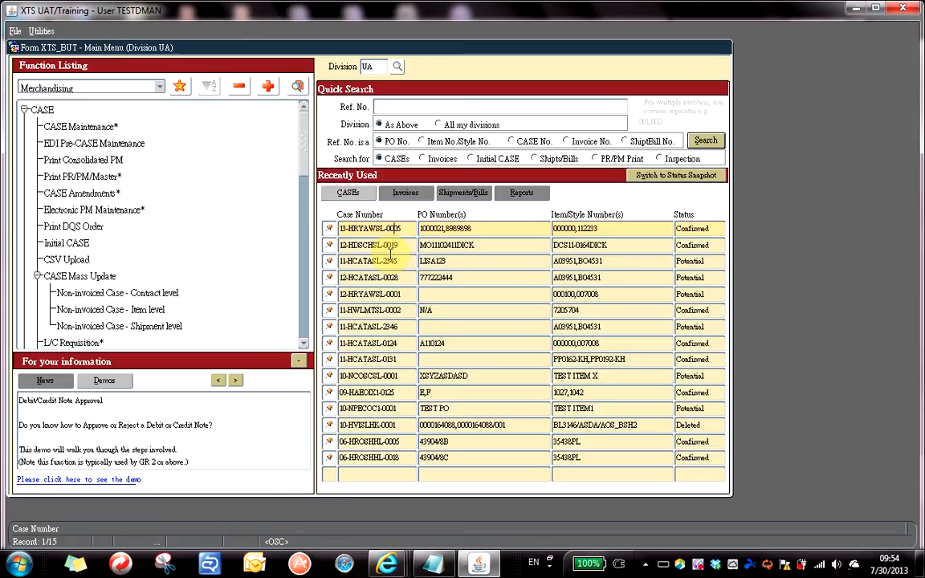
{"action": "key", "text": "Down"}
{"action": "key", "text": "Down"}
{"action": "key", "text": "Down"}
{"action": "key", "text": "Down"}
{"action": "key", "text": "Down"}
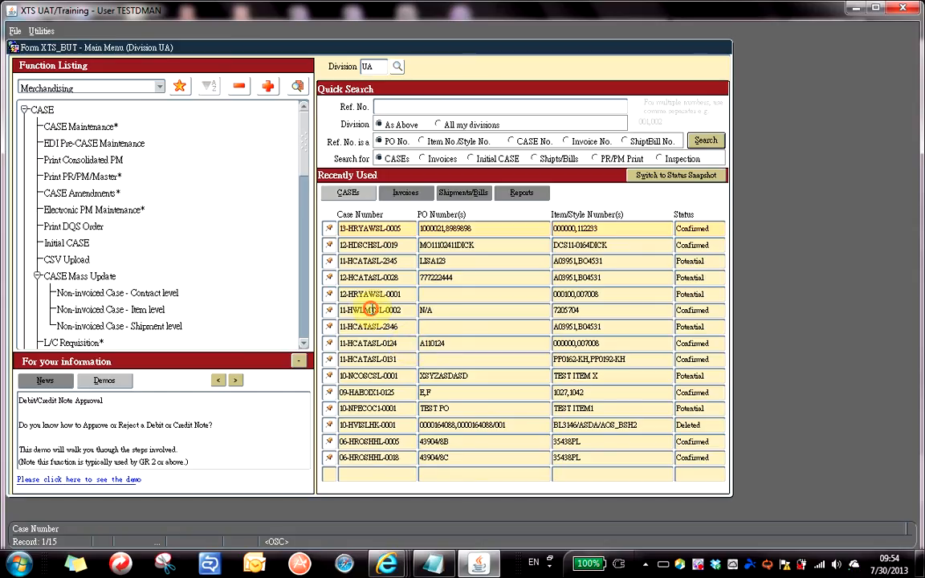
{"action": "left_click", "coordinate": [388, 266]}
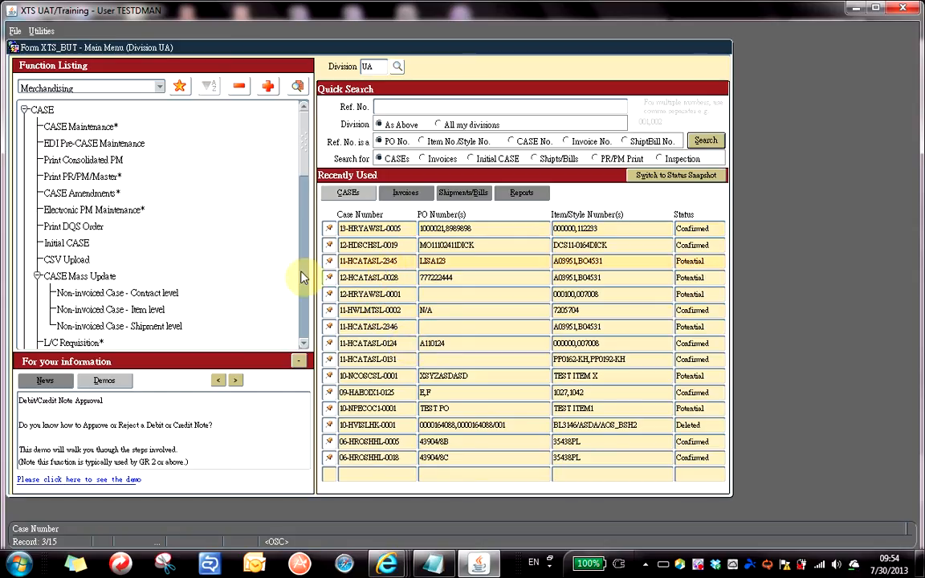
{"action": "left_click", "coordinate": [385, 280]}
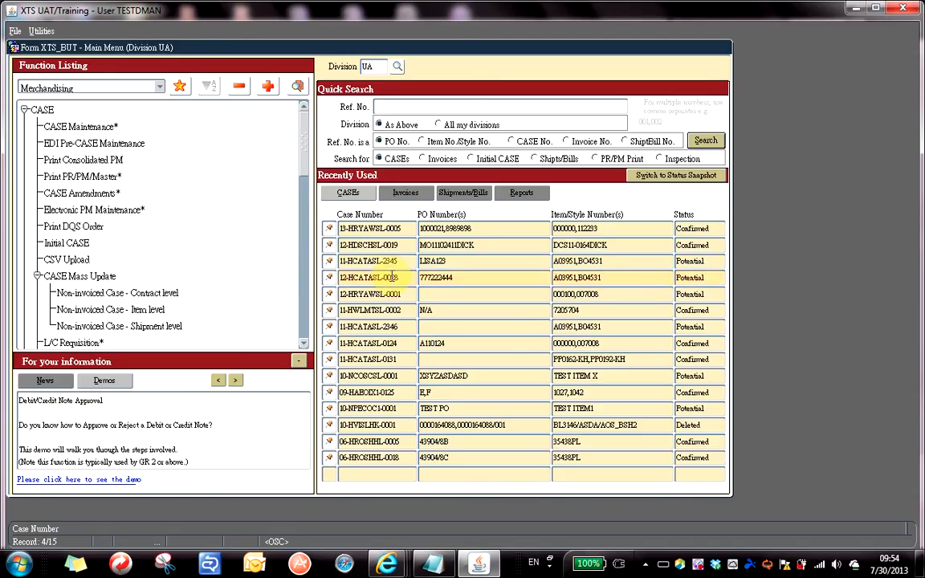
Toggle the pin on a recently used case, then drop down the function category list.
{"action": "left_click", "coordinate": [329, 278]}
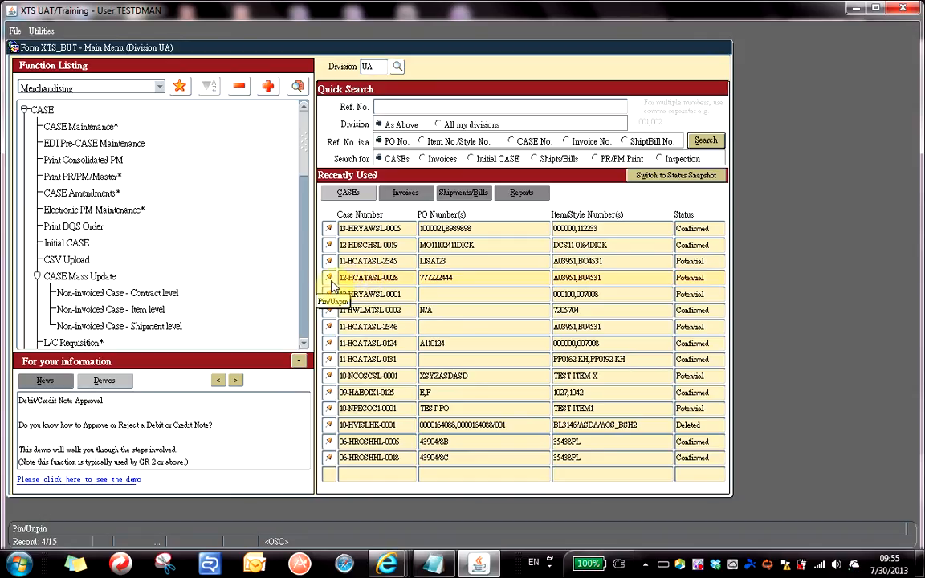
{"action": "left_click", "coordinate": [329, 278]}
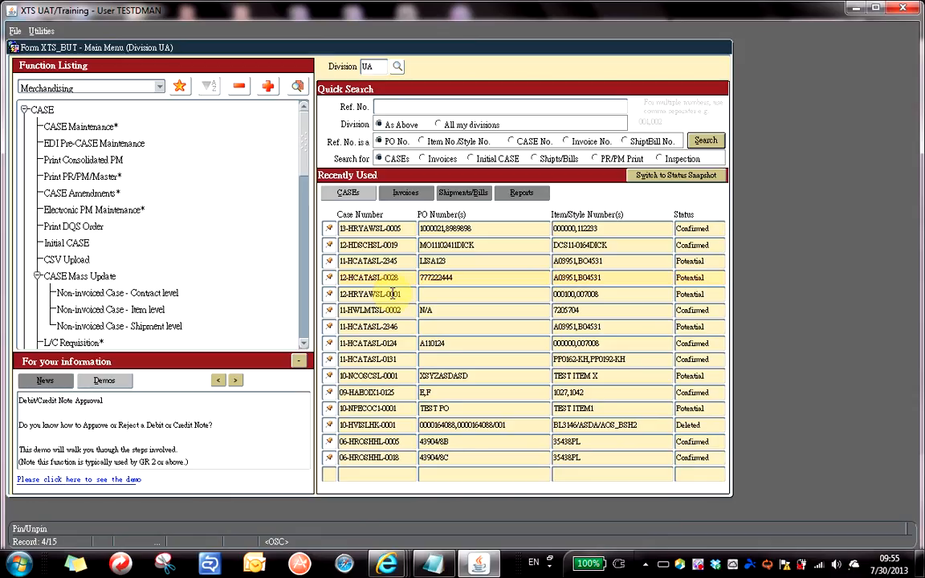
{"action": "left_click", "coordinate": [160, 90]}
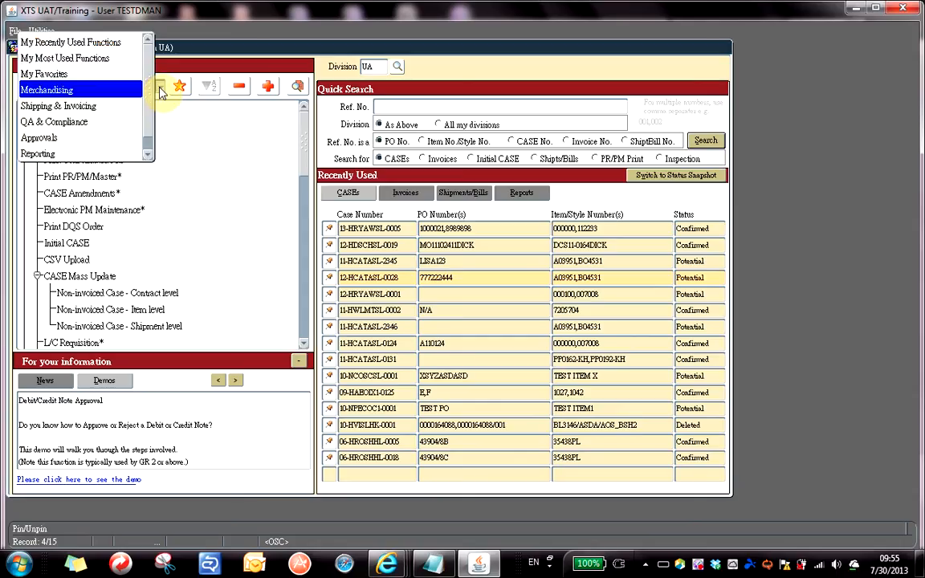
Choose Reporting in the function listing and bring the Notepad notes forward.
{"action": "left_click", "coordinate": [78, 152]}
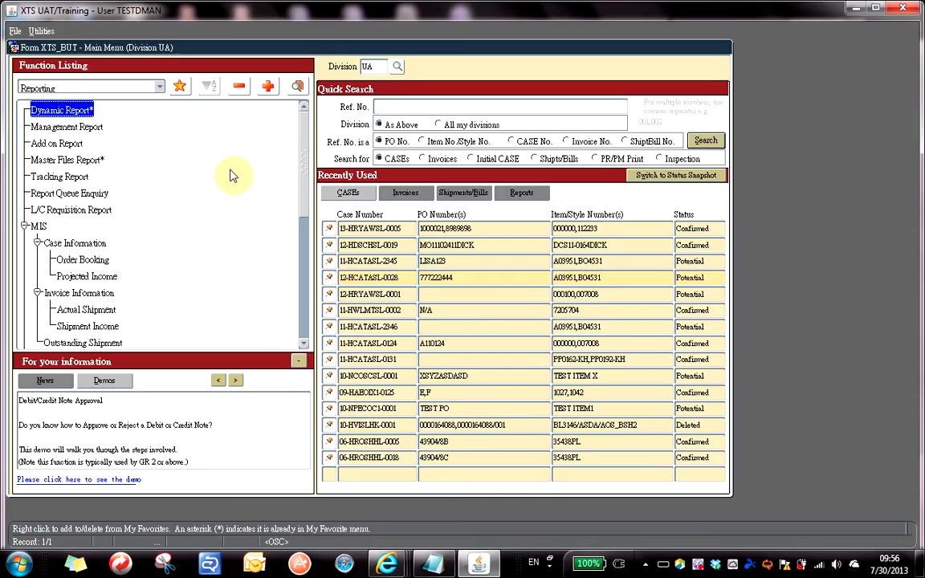
{"action": "left_click", "coordinate": [438, 567]}
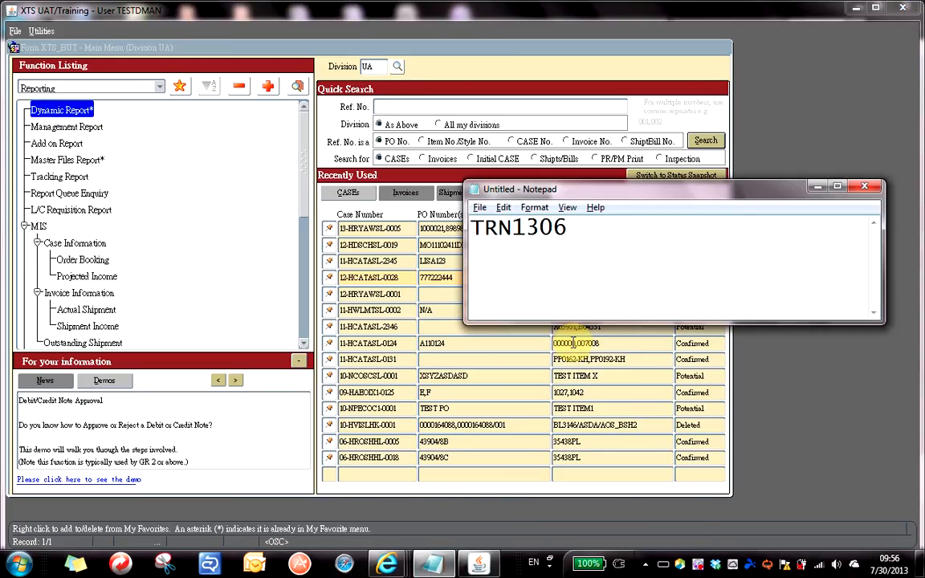
Add the line 'Dashbroad Explorer - Crystal Report' and enlarge the Notepad window.
{"action": "type", "text": "Dashb"}
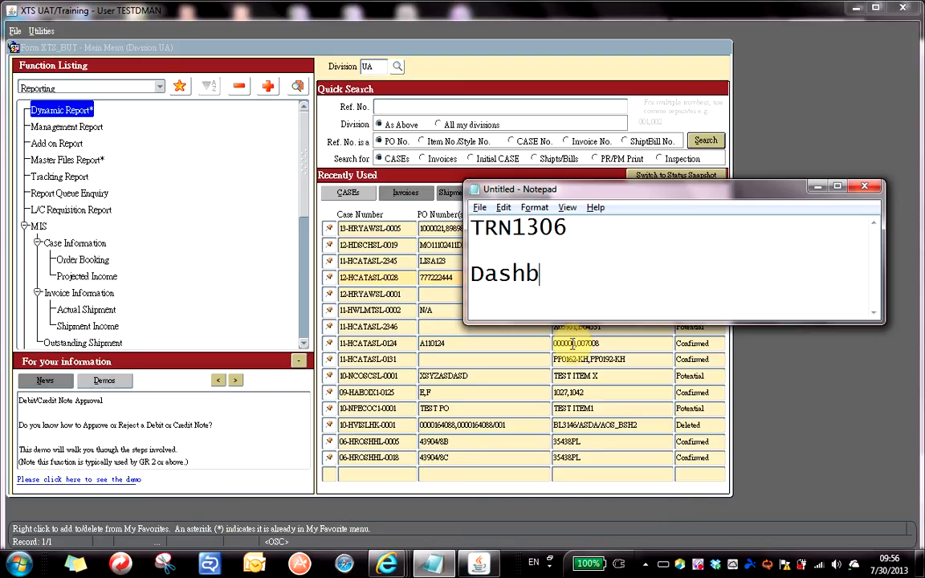
{"action": "type", "text": "road Explor"}
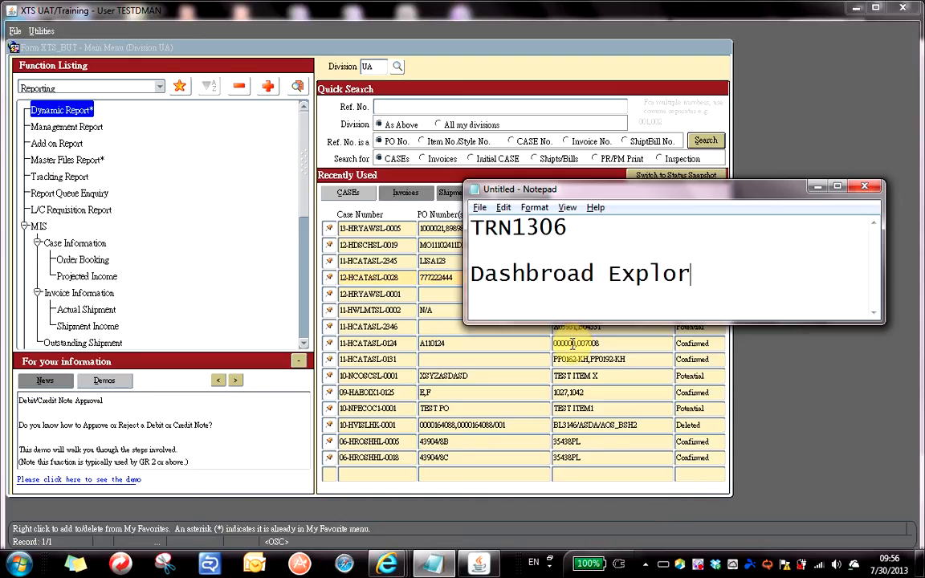
{"action": "type", "text": "er"}
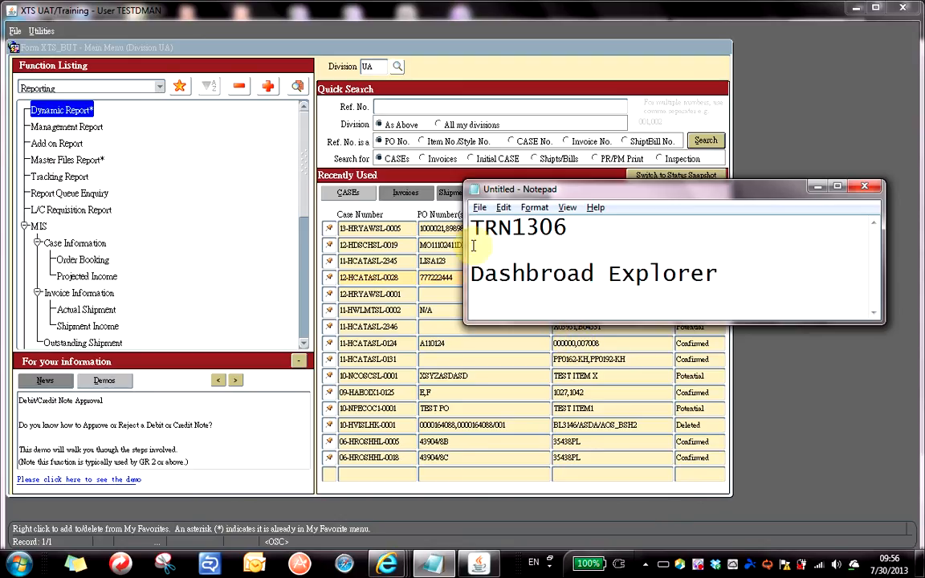
{"action": "left_click_drag", "start_coordinate": [465, 245], "coordinate": [351, 245]}
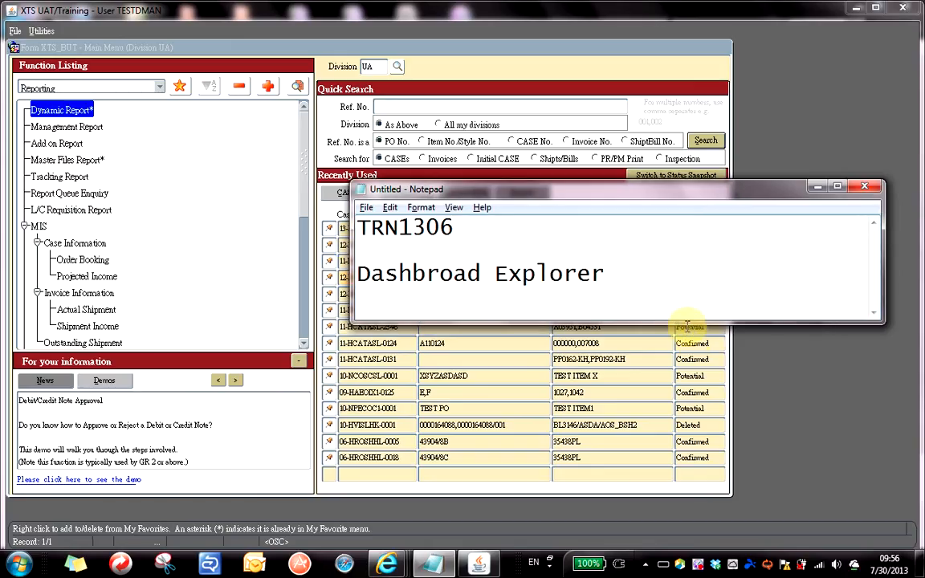
{"action": "left_click_drag", "start_coordinate": [686, 323], "coordinate": [685, 331]}
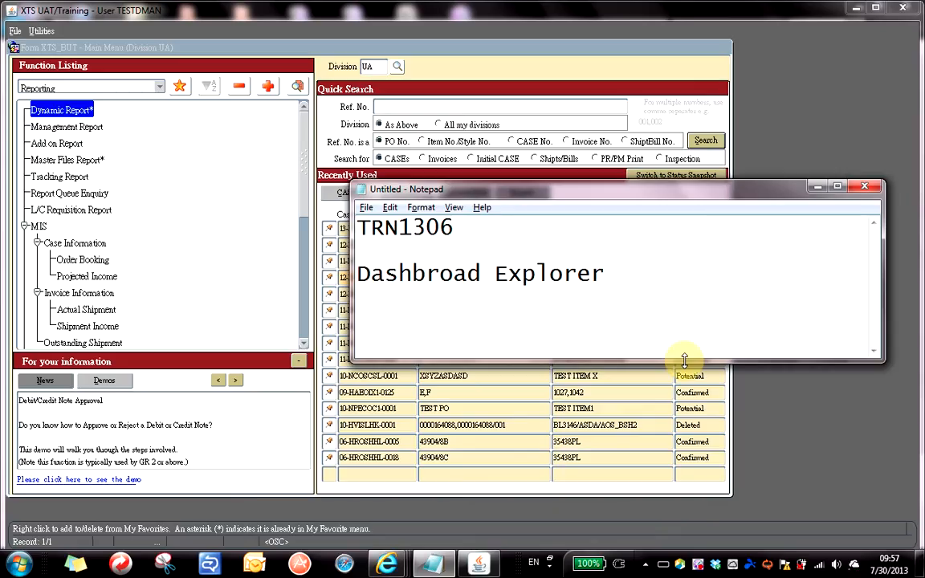
{"action": "type", "text": "-"}
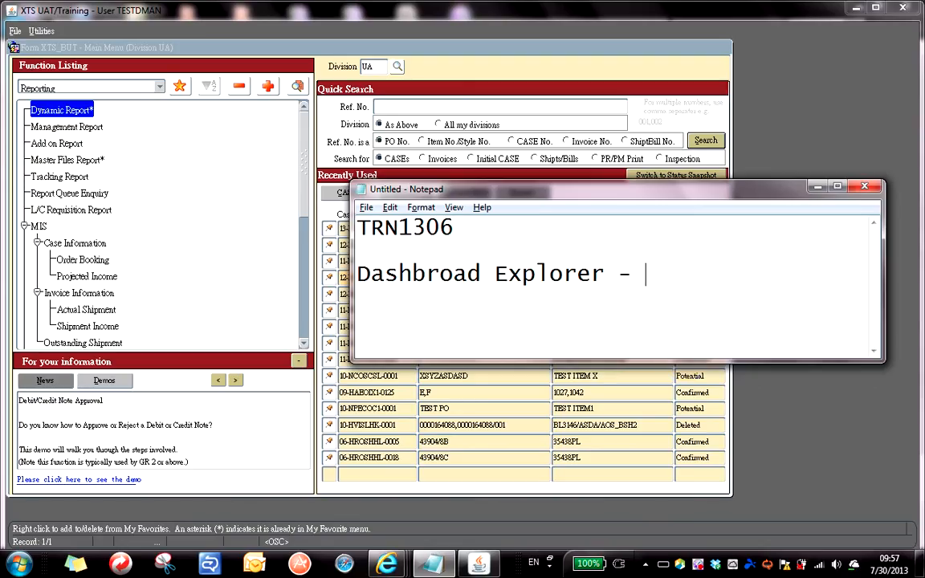
{"action": "type", "text": " Crystal"}
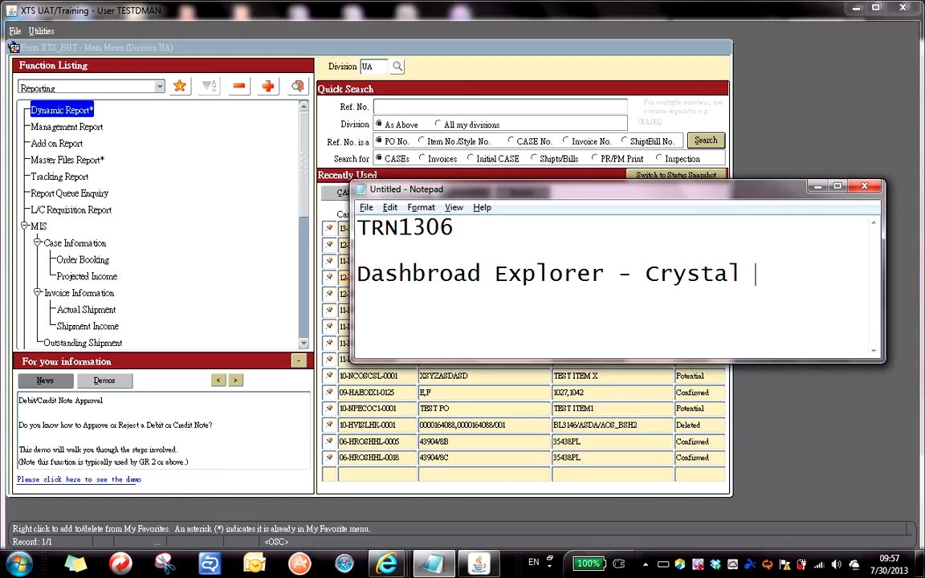
{"action": "type", "text": " Report"}
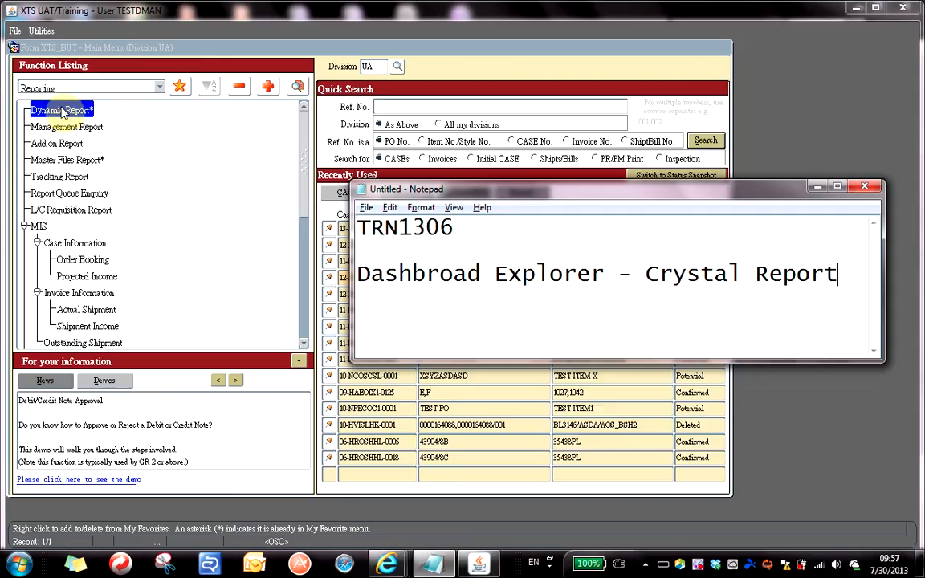
{"action": "left_click", "coordinate": [71, 162]}
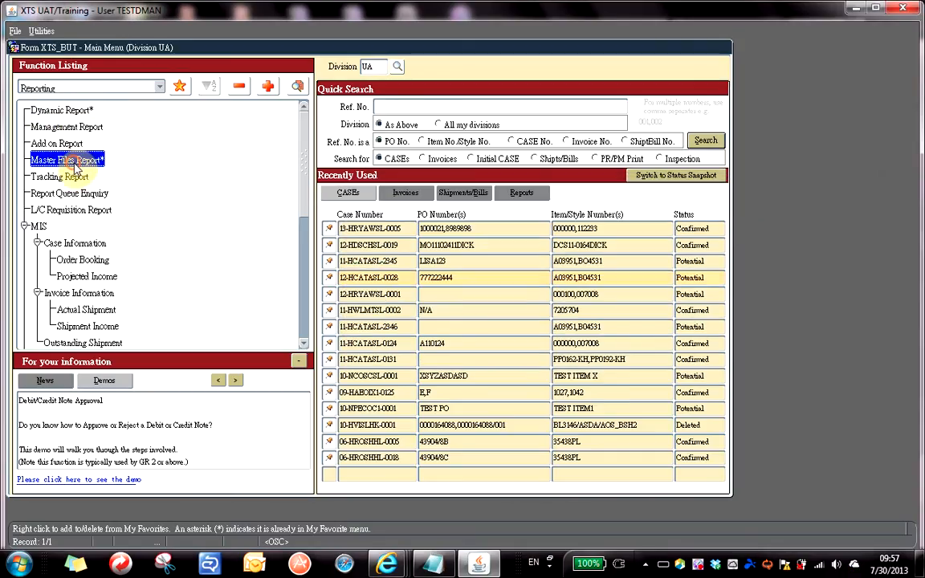
{"action": "left_click", "coordinate": [70, 111]}
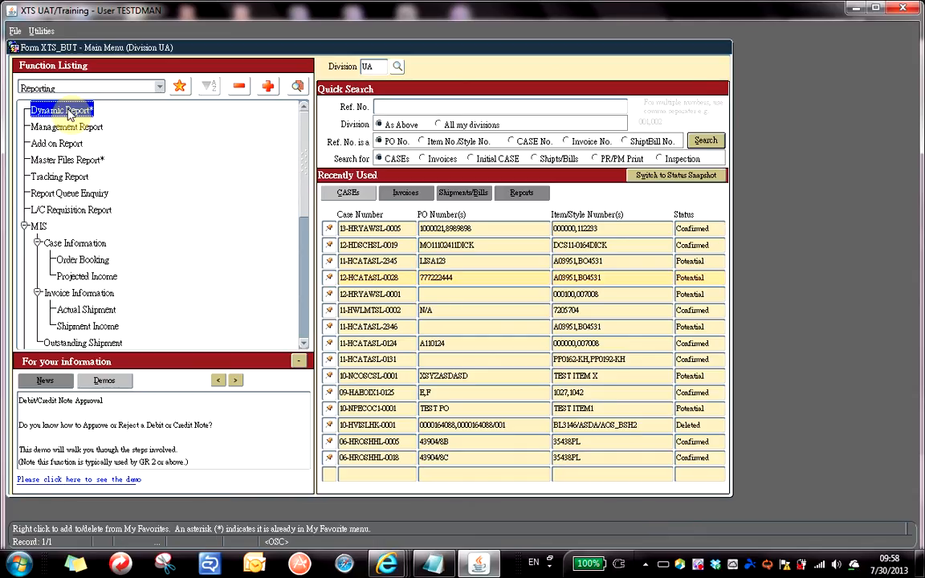
{"action": "left_click", "coordinate": [52, 159]}
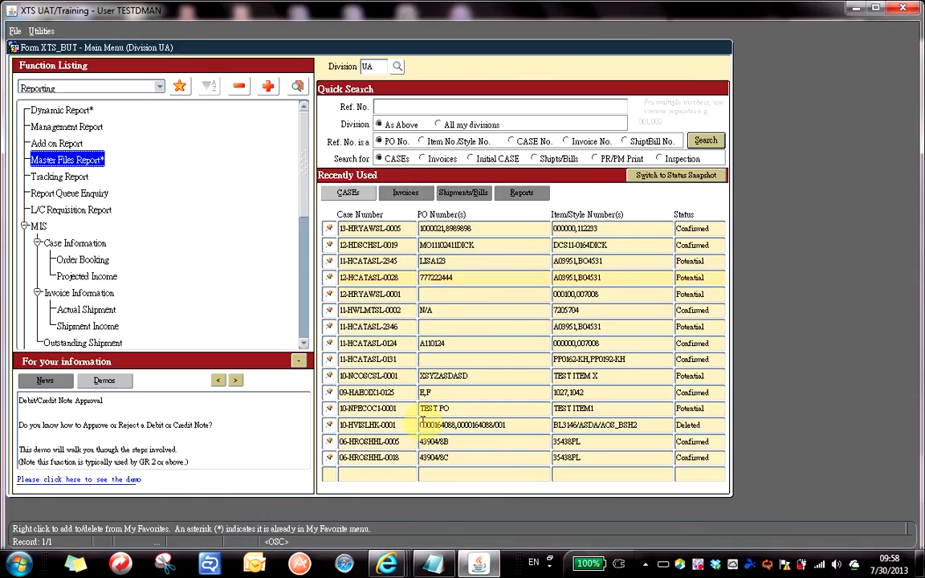
{"action": "left_click", "coordinate": [432, 565]}
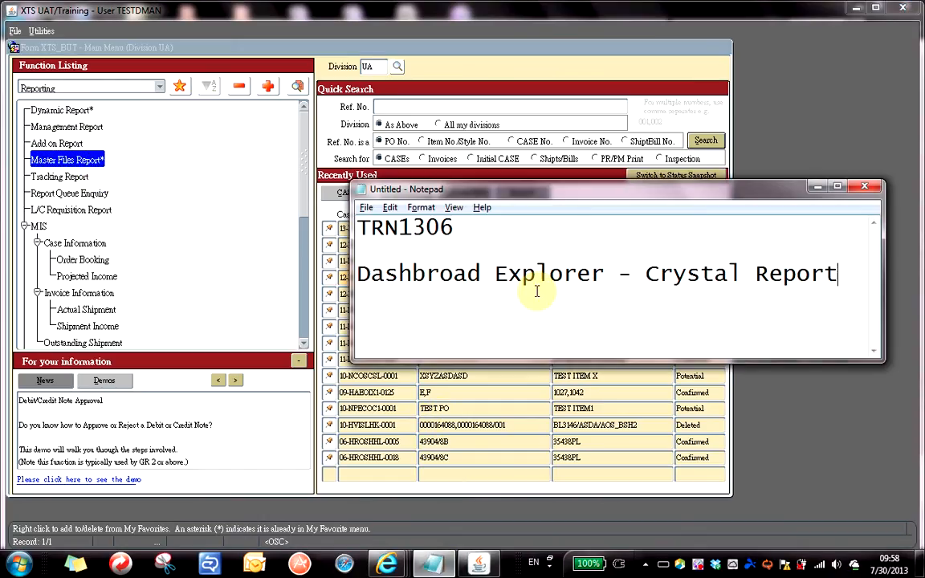
Add the line 'Dynamic Report -> Case, Invoice, L/C, OA' and widen the Notepad window.
{"action": "left_click", "coordinate": [847, 285]}
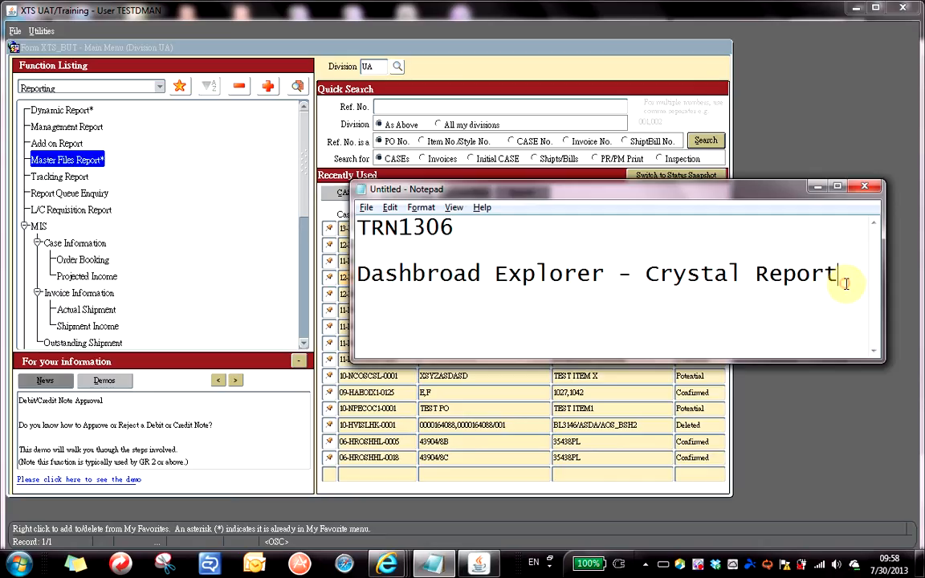
{"action": "key", "text": "Return"}
{"action": "key", "text": "Return"}
{"action": "type", "text": "Dyna"}
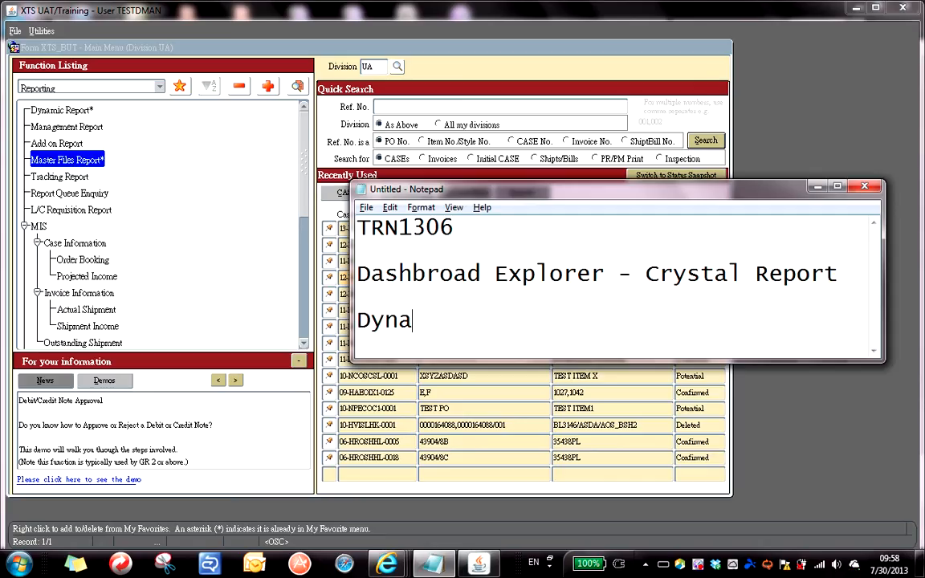
{"action": "type", "text": "mic Re"}
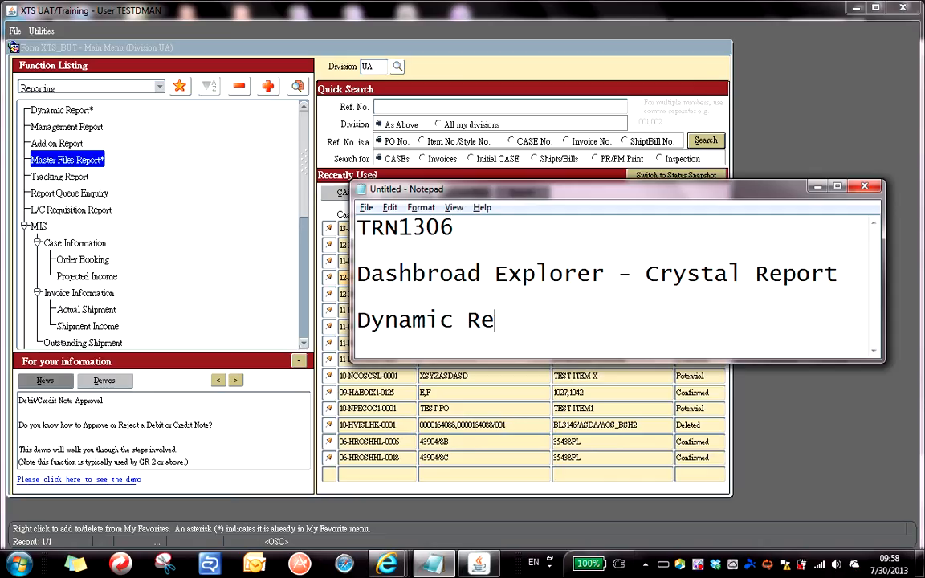
{"action": "type", "text": "port _>"}
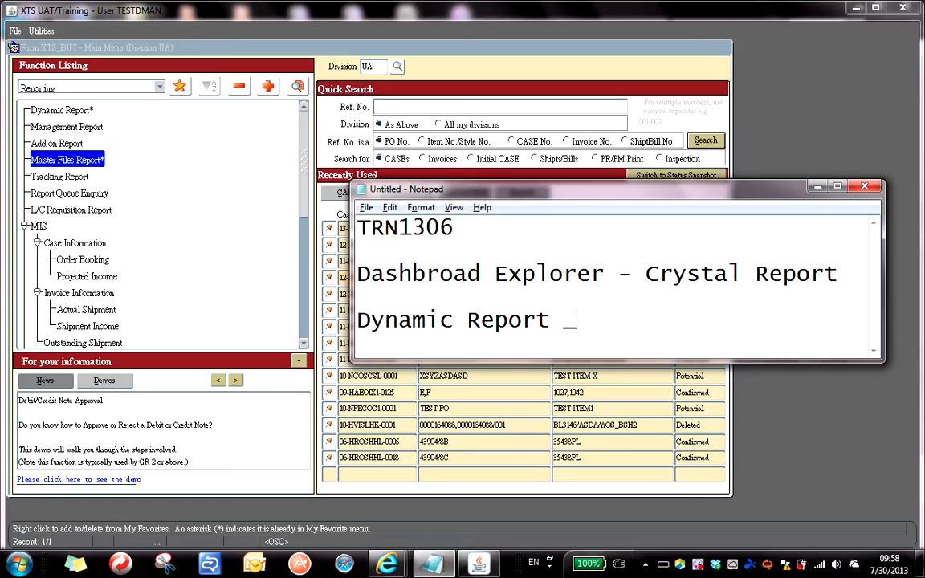
{"action": "key", "text": "BackSpace"}
{"action": "key", "text": "BackSpace"}
{"action": "type", "text": "->"}
{"action": "type", "text": "Case, "}
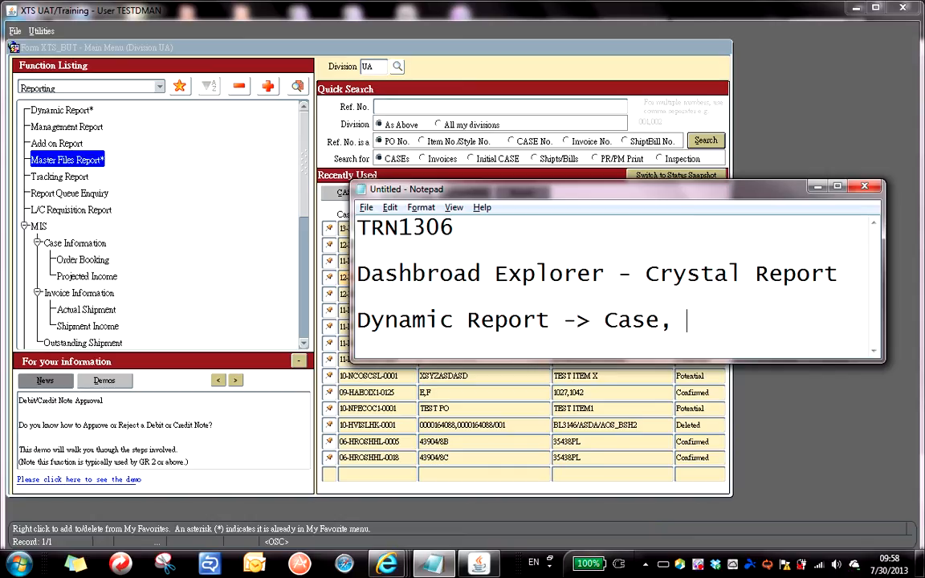
{"action": "type", "text": "Invo"}
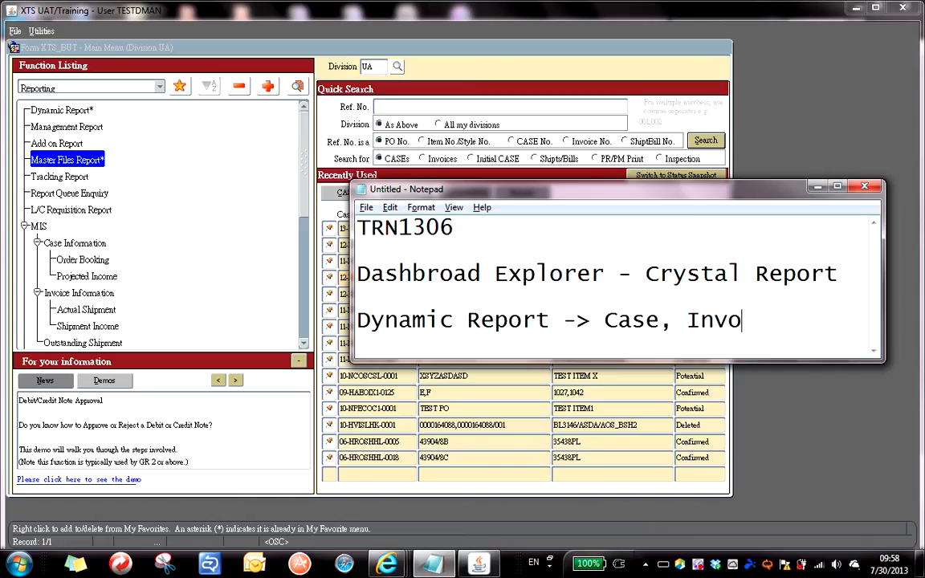
{"action": "type", "text": "ice, L/C,"}
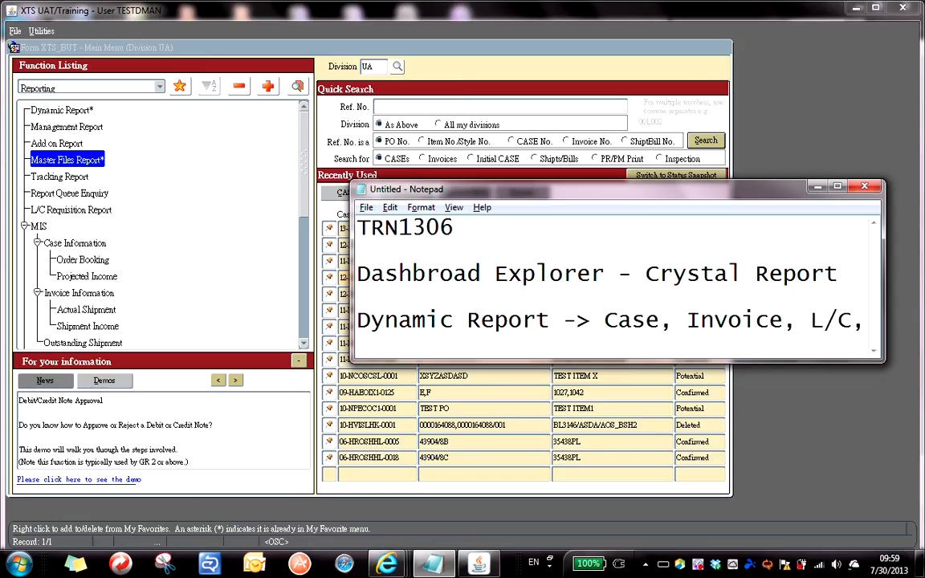
{"action": "type", "text": " OA"}
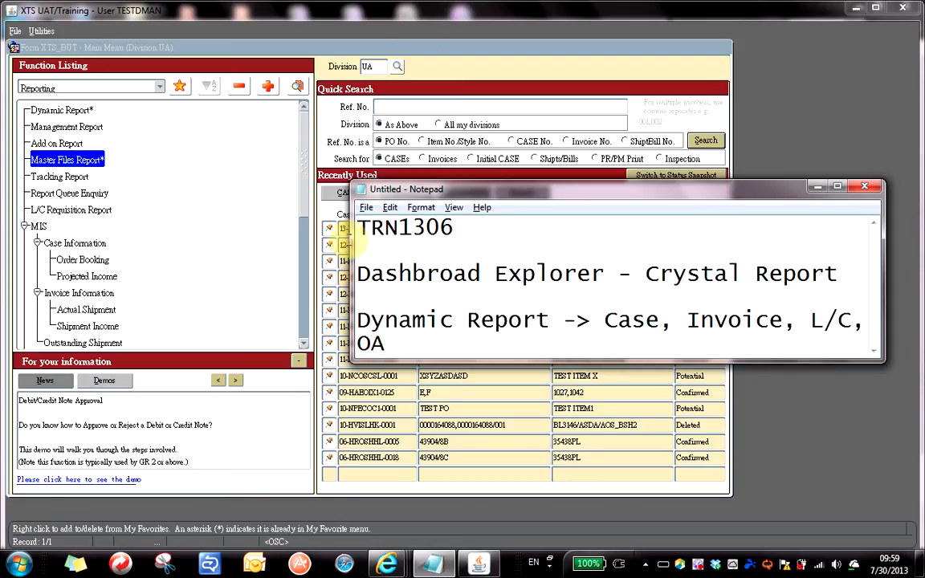
{"action": "left_click_drag", "start_coordinate": [346, 235], "coordinate": [243, 238]}
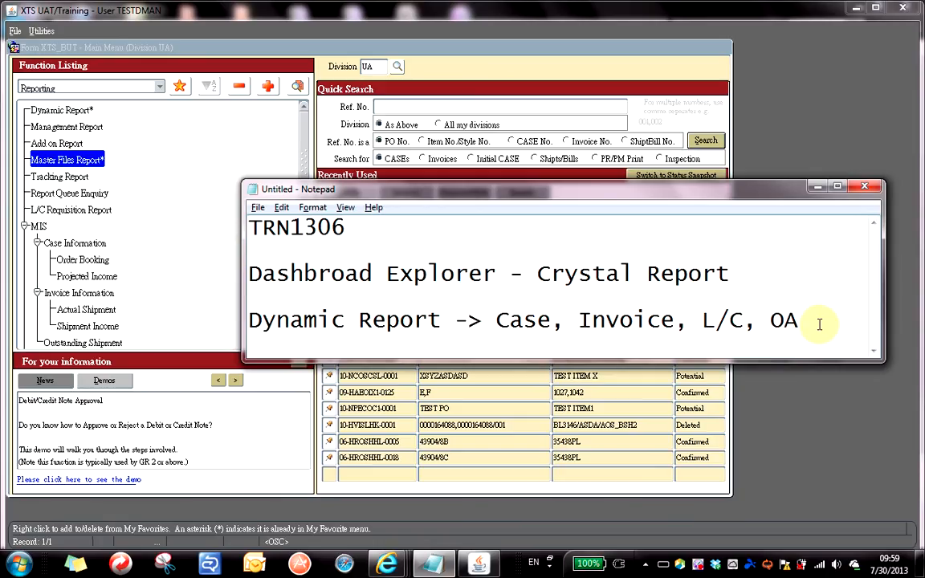
{"action": "key", "text": "Return"}
{"action": "key", "text": "Return"}
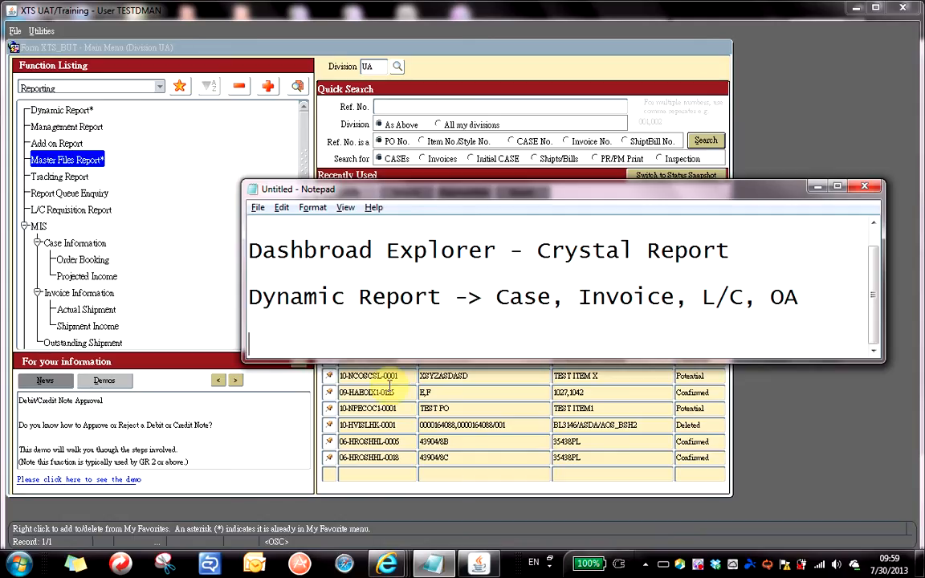
Type 'Master Report -> Customer Profile, Supplier Profile' on the new line, removing a stray letter.
{"action": "type", "text": "Master"}
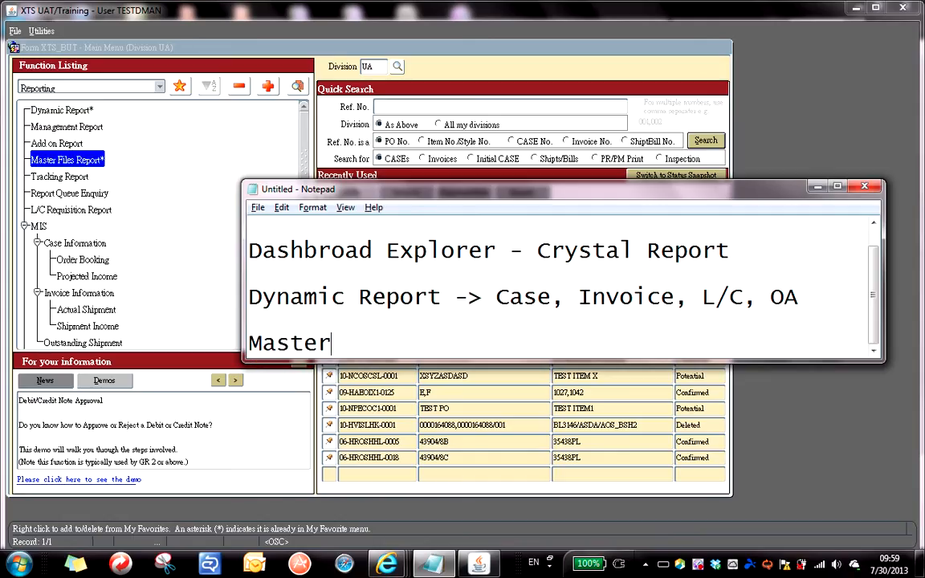
{"action": "type", "text": " Report ->"}
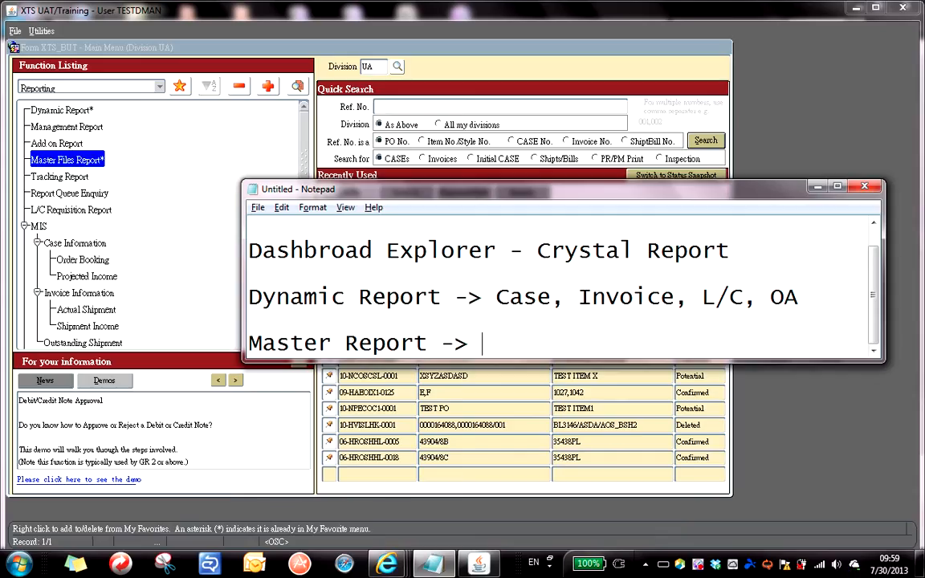
{"action": "type", "text": "Customer"}
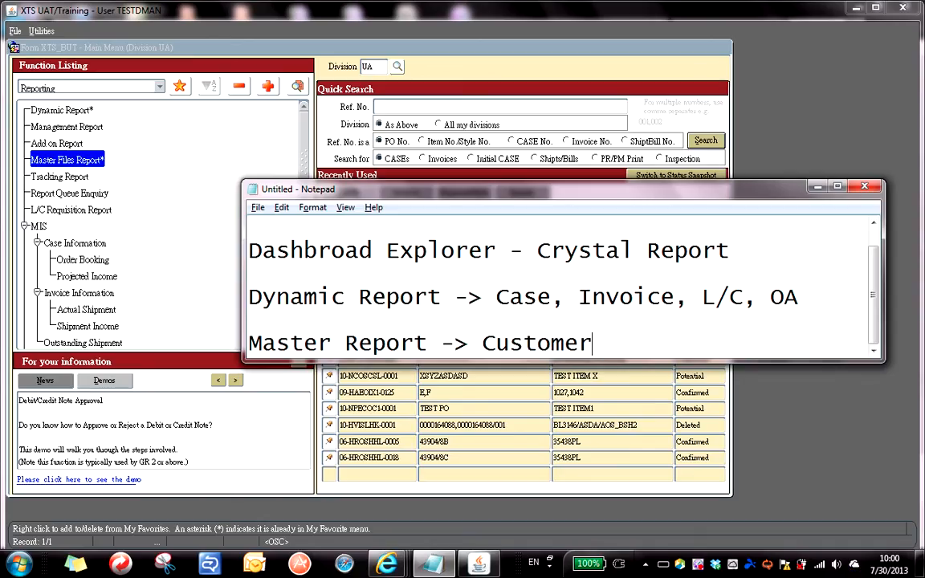
{"action": "type", "text": " Profilem"}
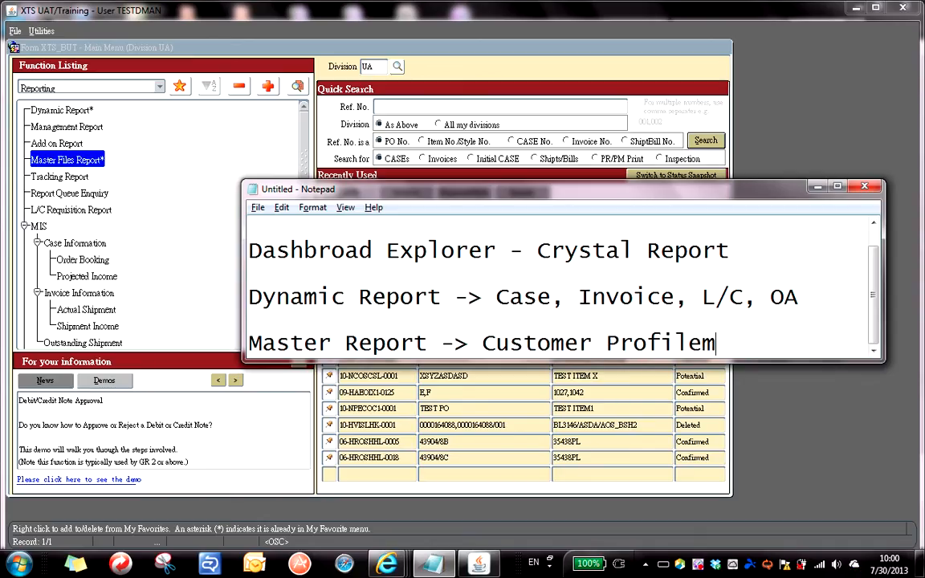
{"action": "key", "text": "BackSpace"}
{"action": "type", "text": ", Supplier Profile"}
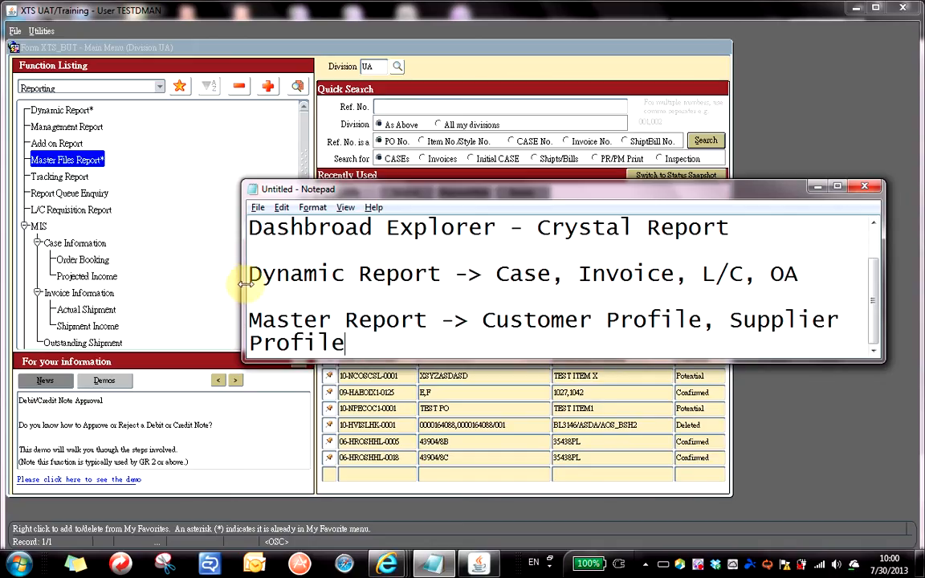
Widen the Notepad window leftward so each note line fits without wrapping.
{"action": "left_click_drag", "start_coordinate": [241, 257], "coordinate": [170, 281]}
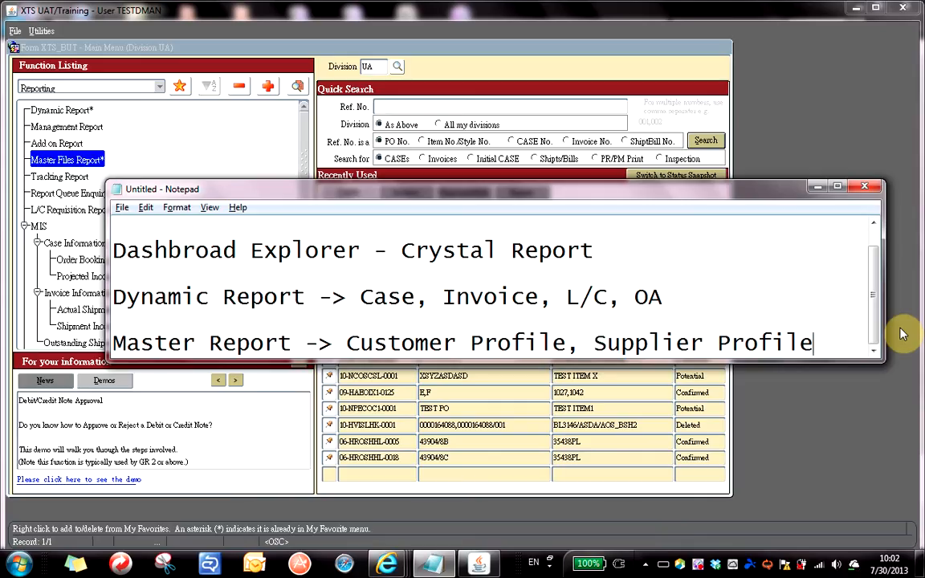
Add an empty line after the 'Supplier Profile' note.
{"action": "key", "text": "Return"}
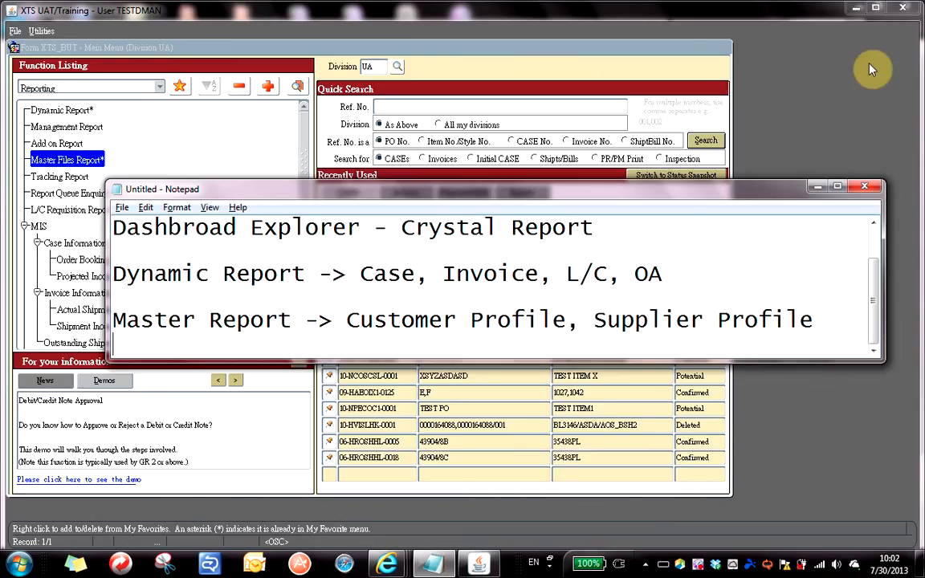
Open the empty Dynamic Report form from the Function Listing, then bring Notepad back in front.
{"action": "left_click", "coordinate": [326, 53]}
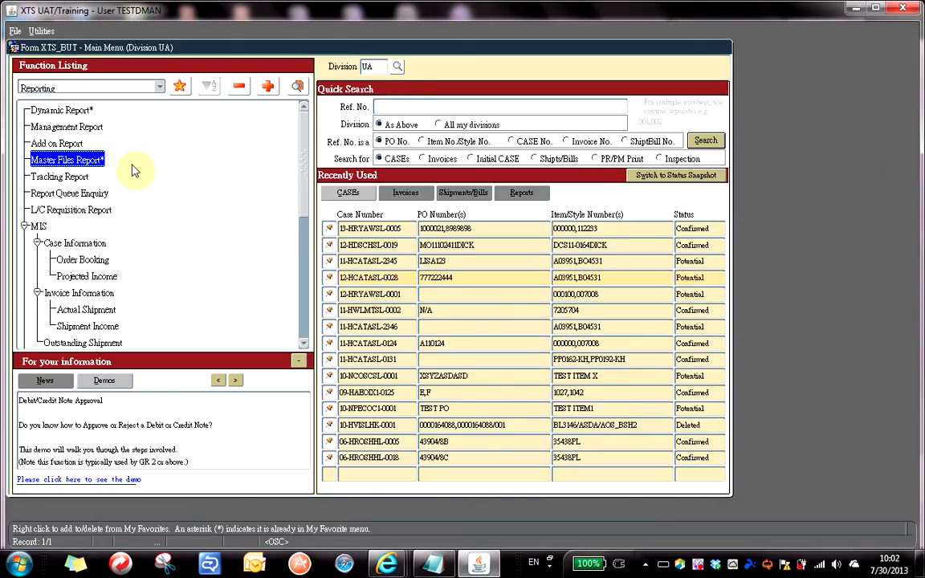
{"action": "left_click", "coordinate": [69, 110]}
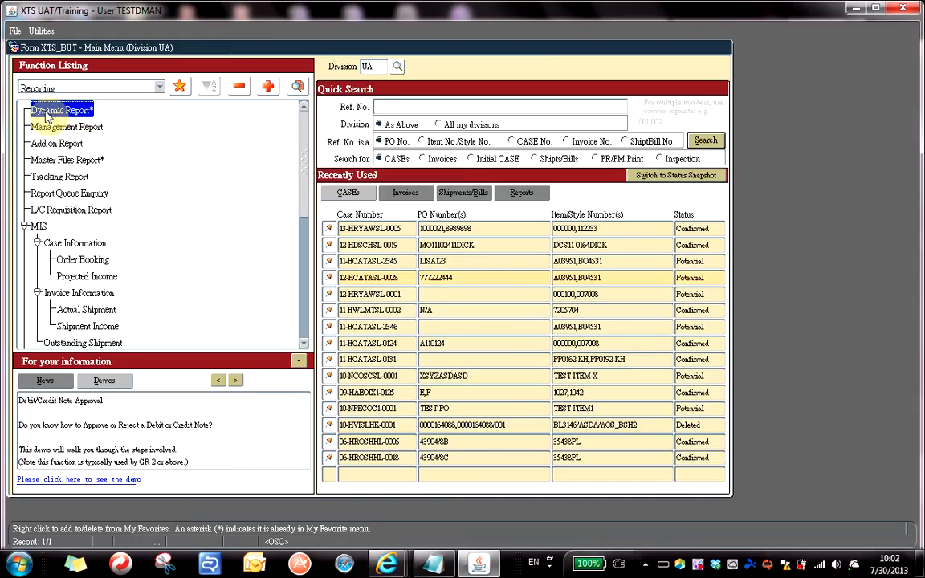
{"action": "double_click", "coordinate": [46, 117]}
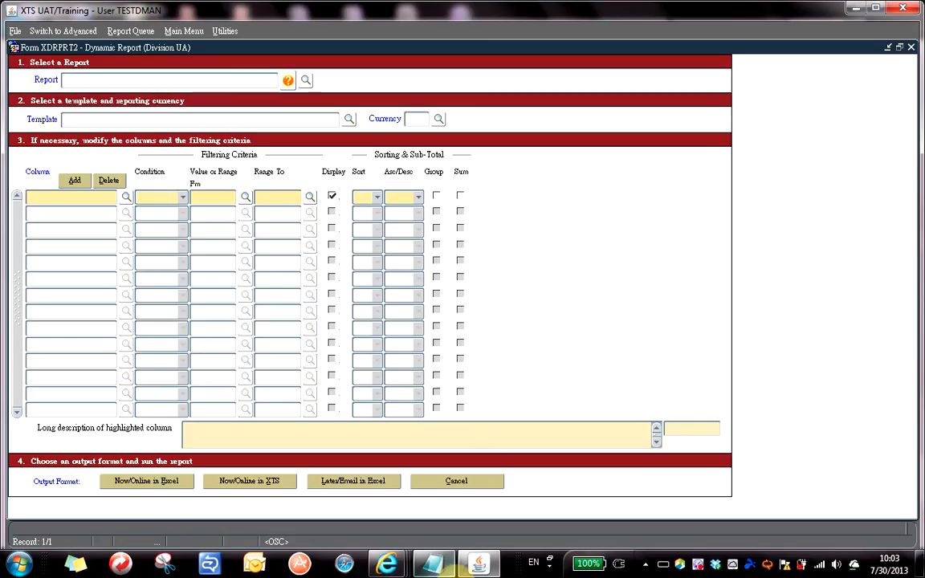
{"action": "left_click", "coordinate": [434, 565]}
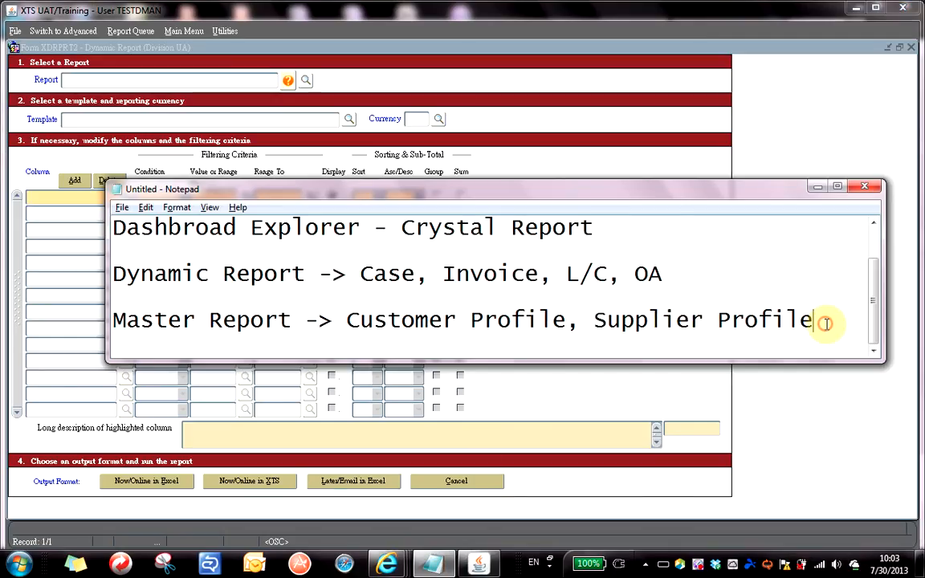
Add the note line 'Oracle Database -> SQL' with blank lines around it.
{"action": "key", "text": "Return"}
{"action": "key", "text": "Return"}
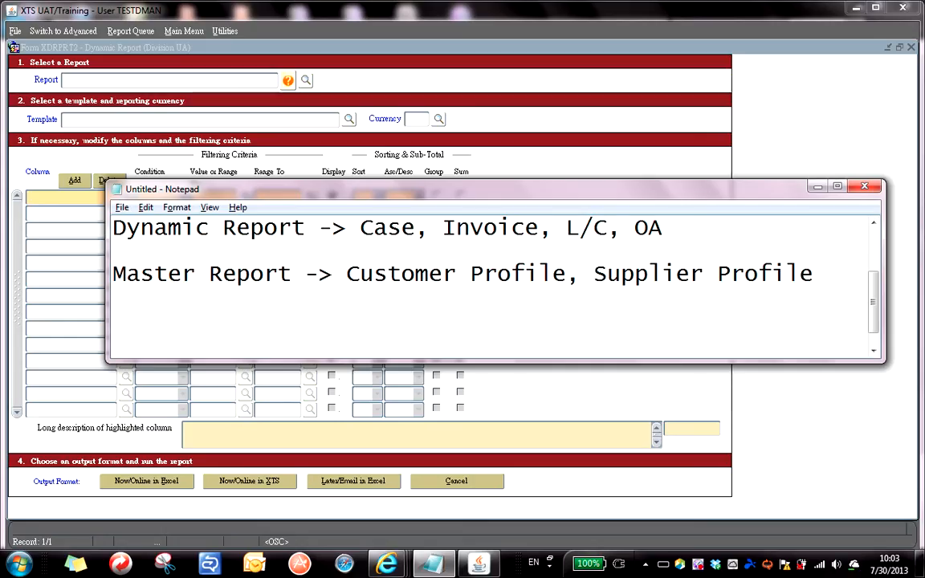
{"action": "type", "text": "Oracle Da"}
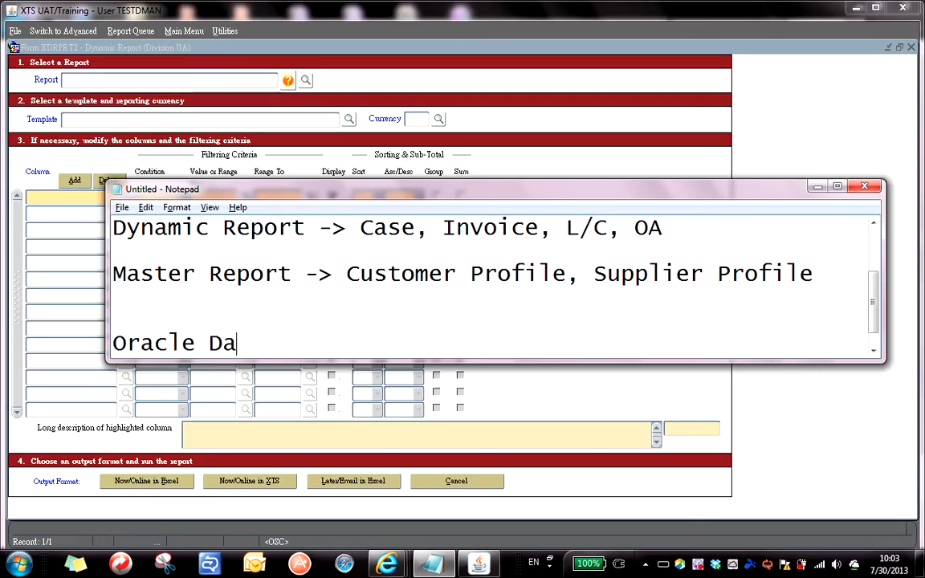
{"action": "type", "text": "tabase ->"}
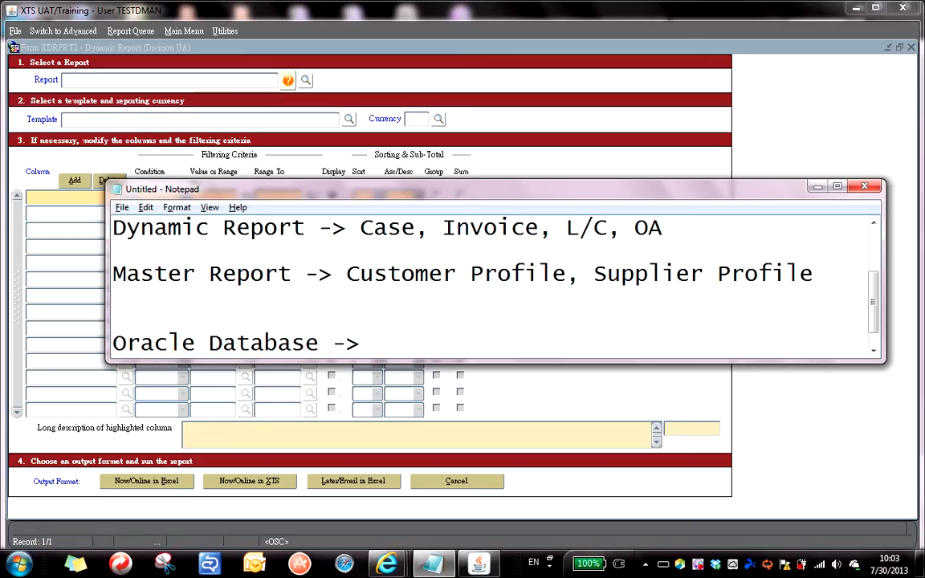
{"action": "type", "text": "SQL"}
{"action": "key", "text": "Return"}
{"action": "key", "text": "Return"}
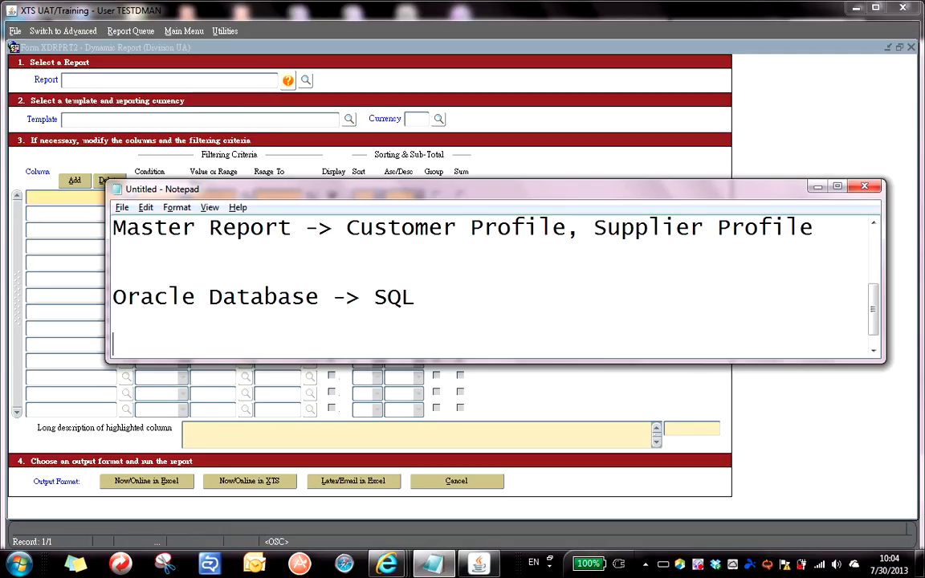
Type the sample query 'Select * from tblSales;' below the SQL note.
{"action": "type", "text": "Select * from"}
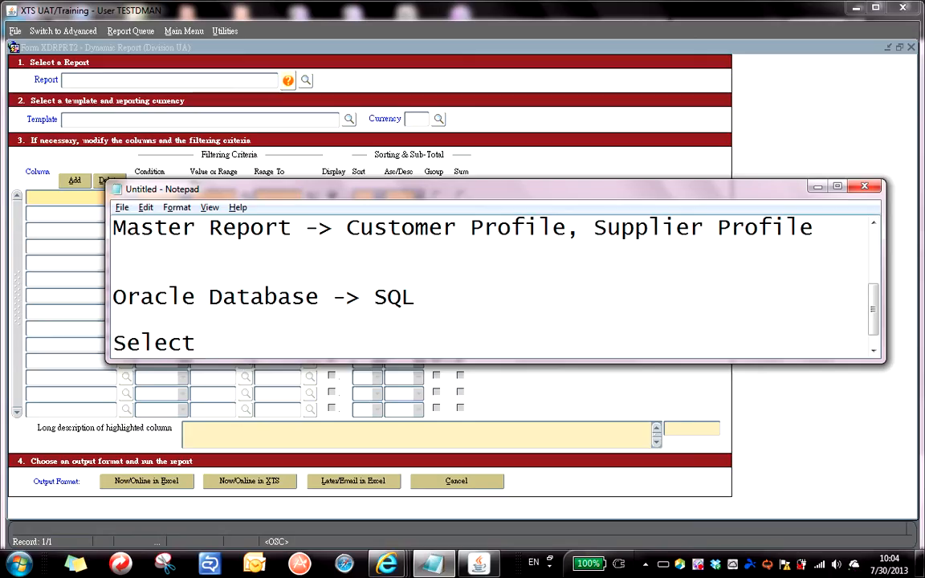
{"action": "type", "text": " tbl"}
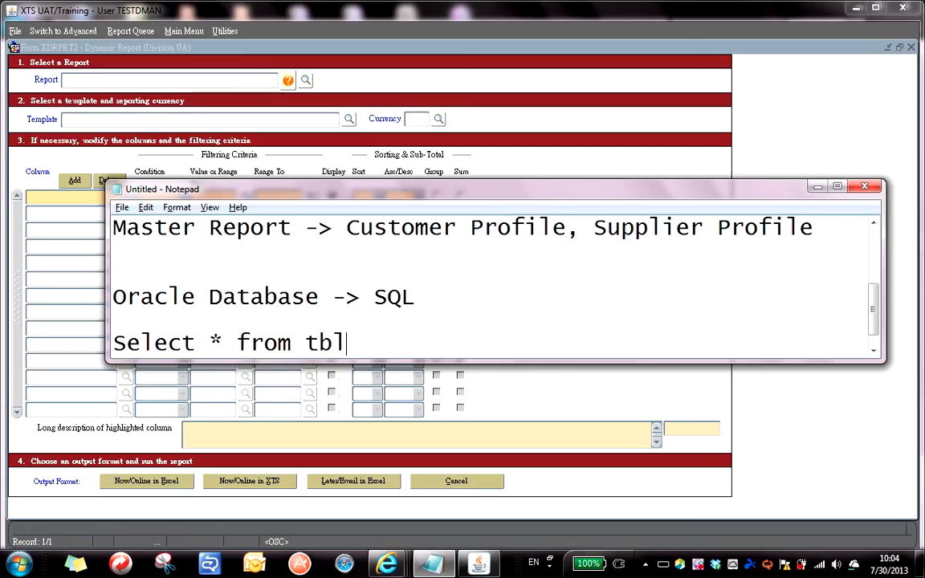
{"action": "type", "text": "D"}
{"action": "key", "text": "BackSpace"}
{"action": "type", "text": "Sales;"}
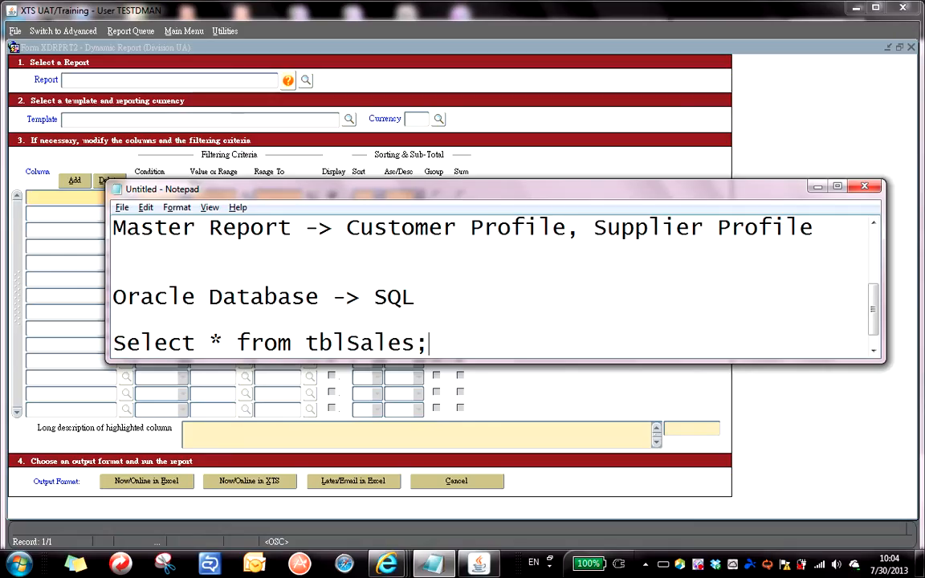
{"action": "key", "text": "Return"}
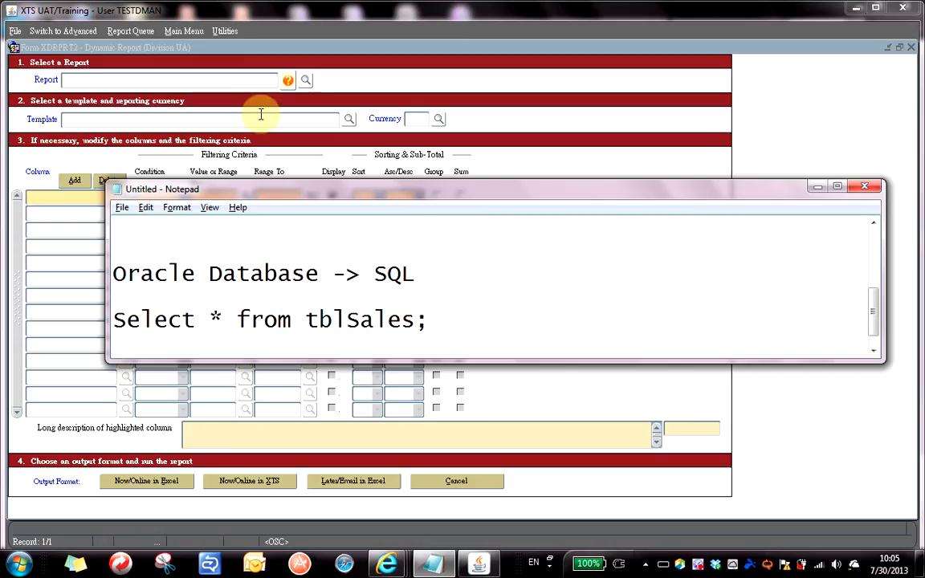
Highlight the table name tblSales in the query, then return to the Dynamic Report form.
{"action": "left_click", "coordinate": [293, 50]}
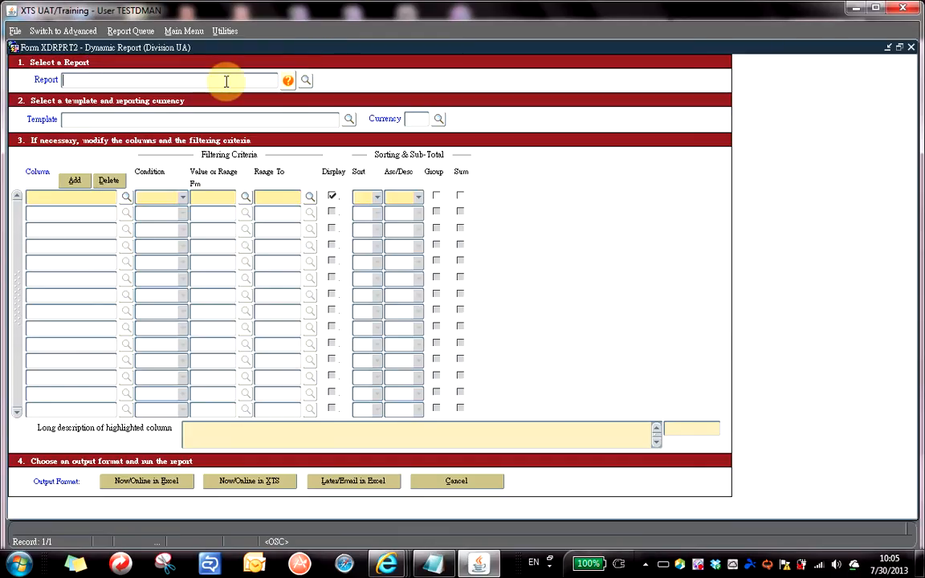
{"action": "key", "text": "alt+Tab"}
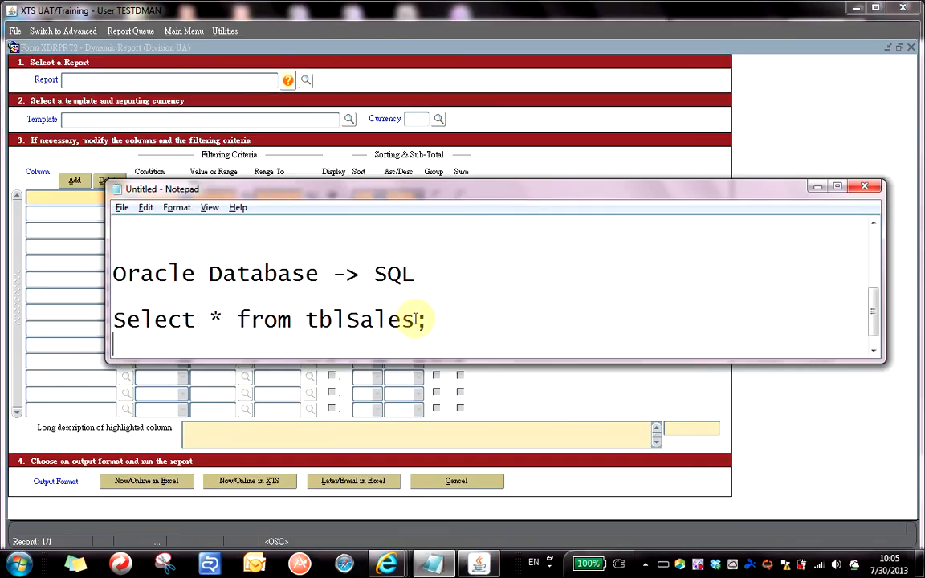
{"action": "left_click_drag", "start_coordinate": [415, 320], "coordinate": [301, 319]}
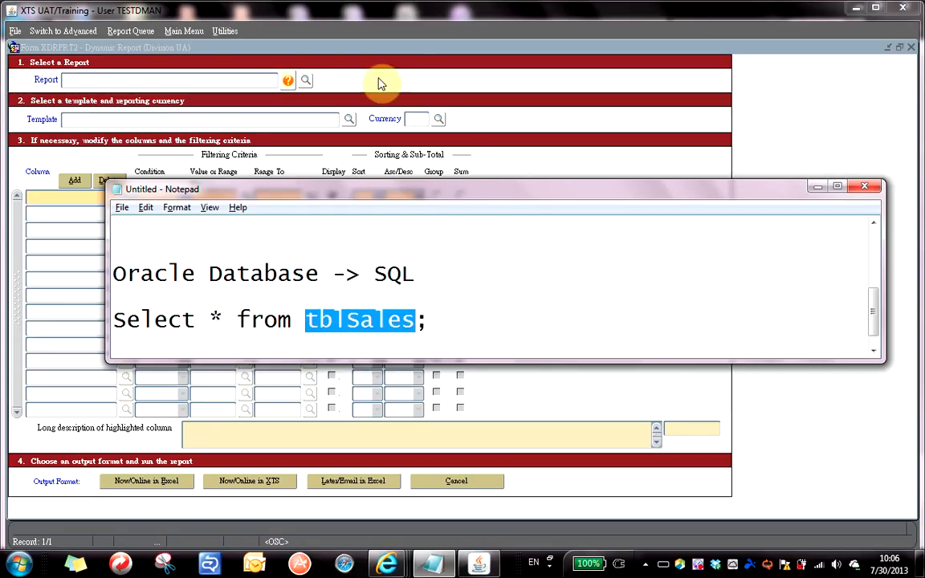
{"action": "left_click", "coordinate": [408, 40]}
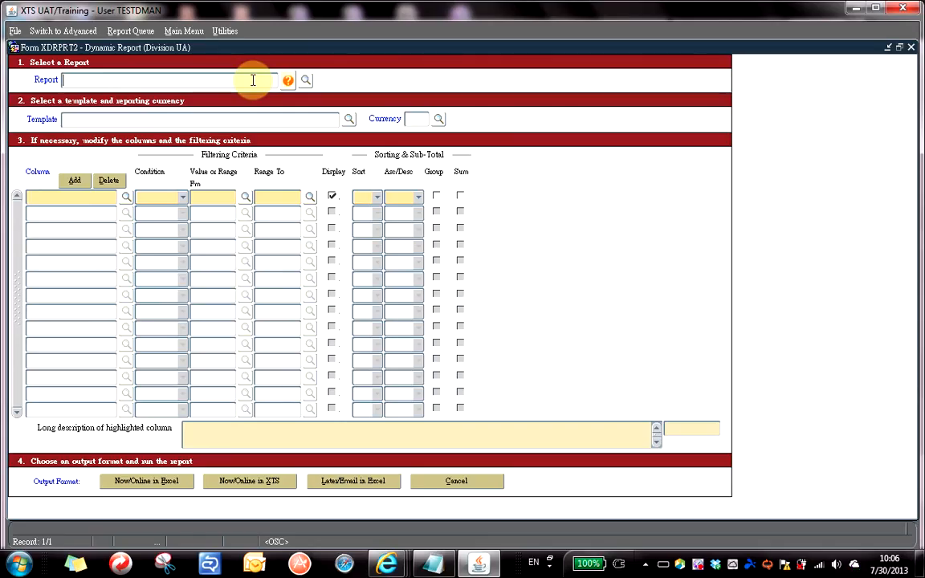
Open the report lookup and filter it with 'c%' to list reports starting with C.
{"action": "left_click", "coordinate": [306, 82]}
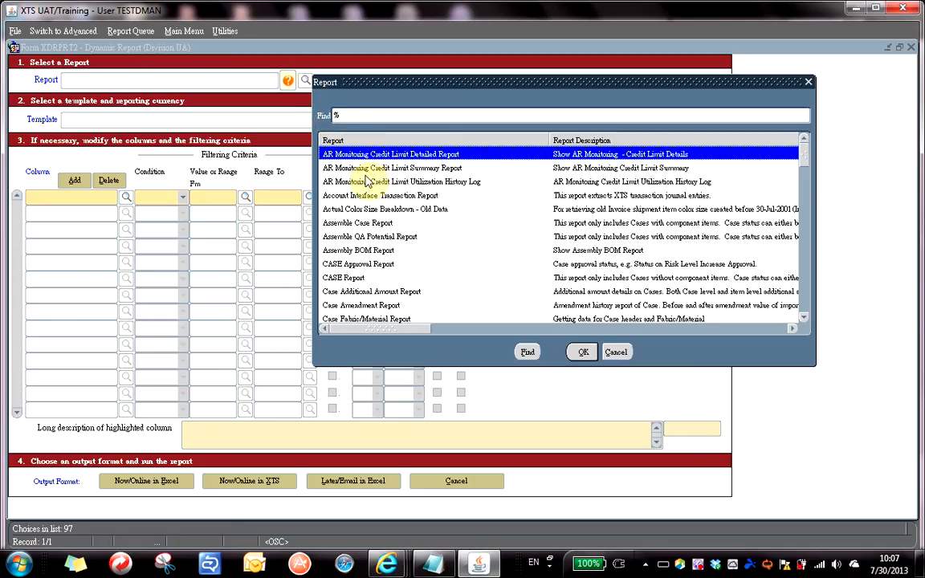
{"action": "type", "text": "c"}
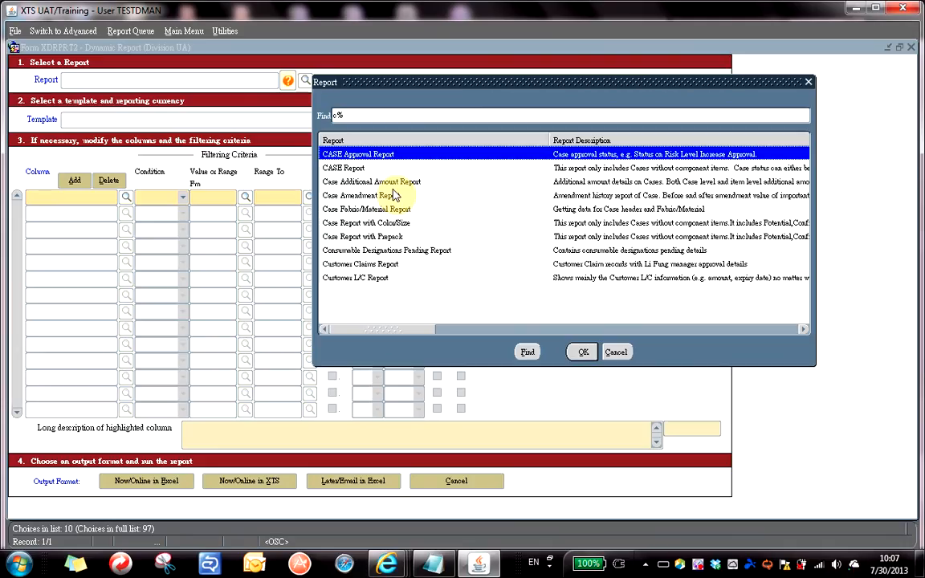
Switch to Notepad and add a 'Case' heading below the SQL query.
{"action": "key", "text": "alt+Tab"}
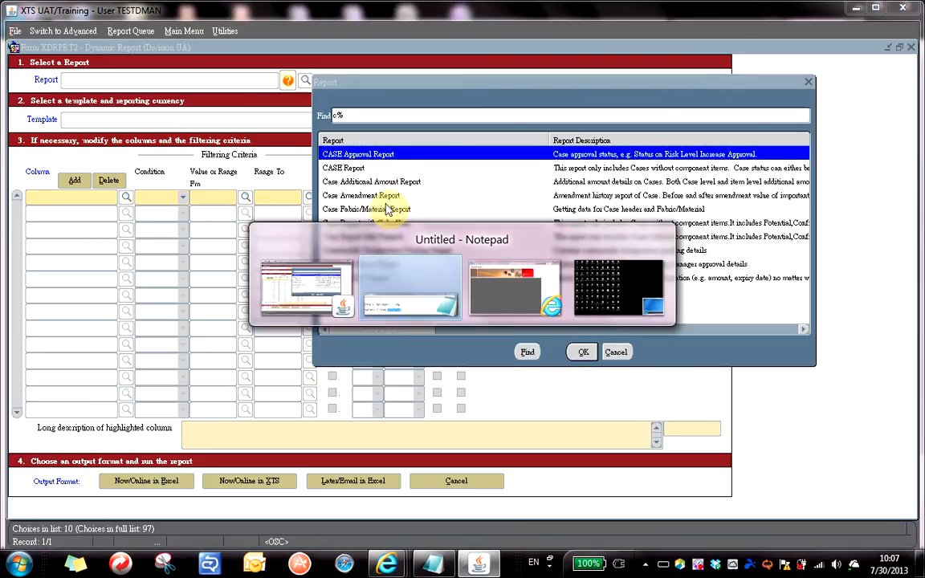
{"action": "key", "text": "alt+Tab"}
{"action": "key", "text": "alt+shift+Tab"}
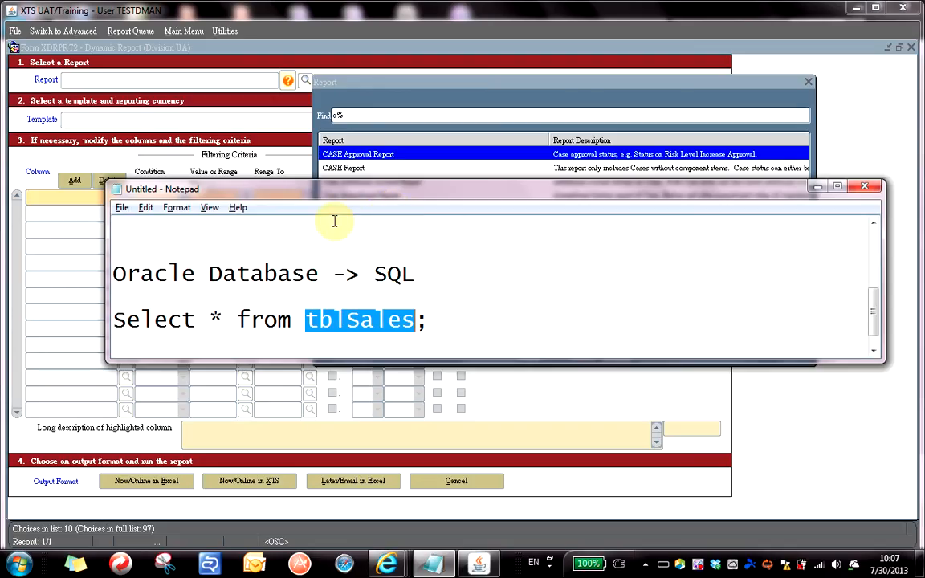
{"action": "key", "text": "End"}
{"action": "key", "text": "Return"}
{"action": "key", "text": "Return"}
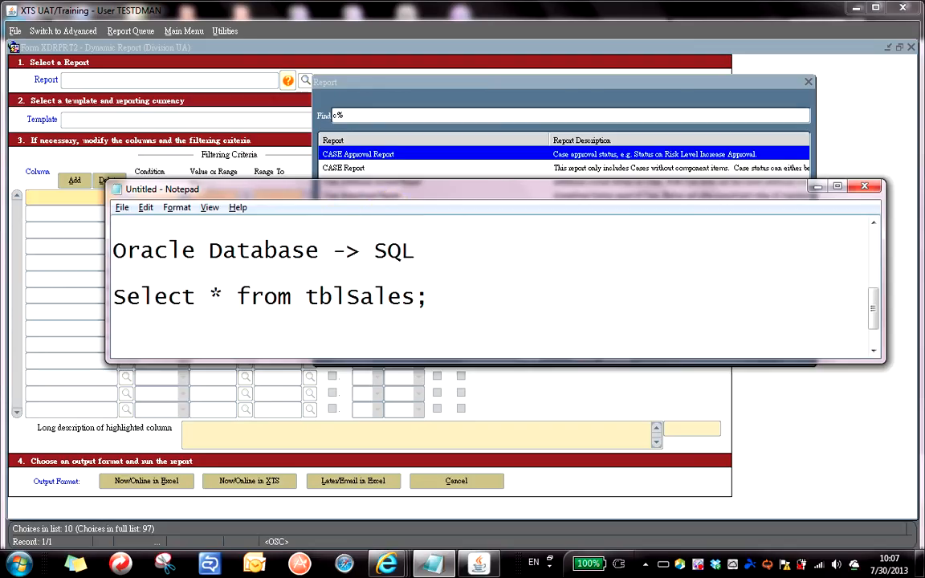
{"action": "type", "text": "Case"}
{"action": "key", "text": "Return"}
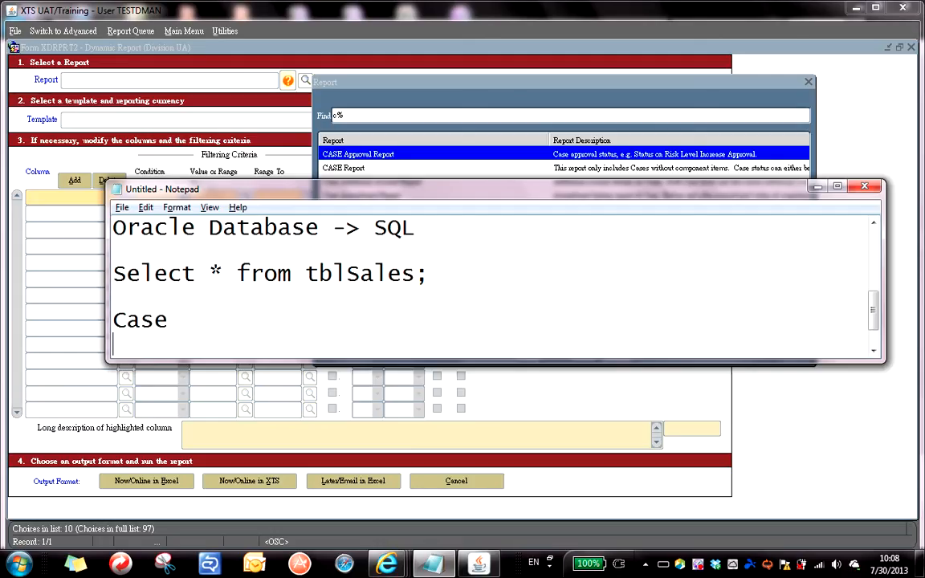
Type the status flow 'Potential -> Confirmed -> Closed -> Deleted' under Case.
{"action": "type", "text": "Potential -"}
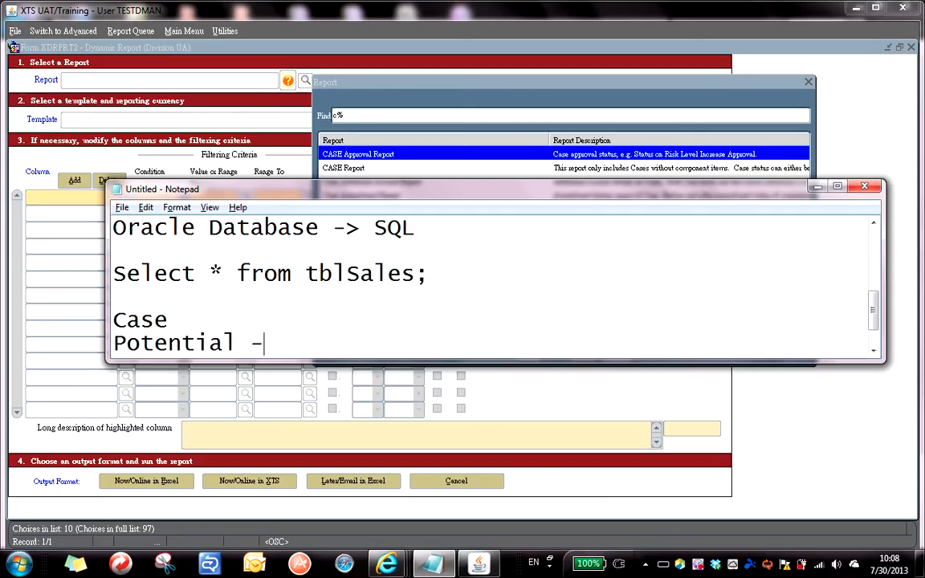
{"action": "type", "text": ">"}
{"action": "type", "text": "Confirmed -"}
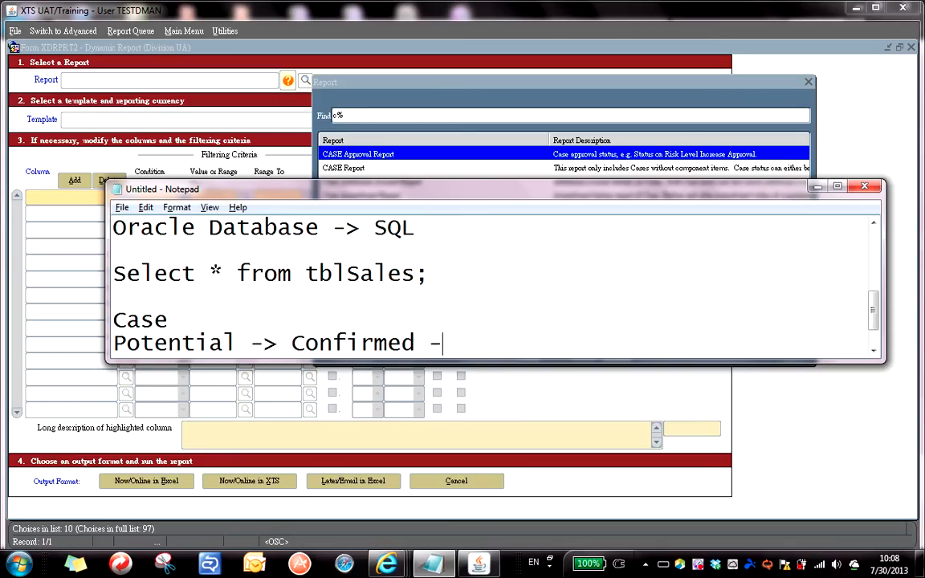
{"action": "type", "text": ">"}
{"action": "type", "text": "Closed"}
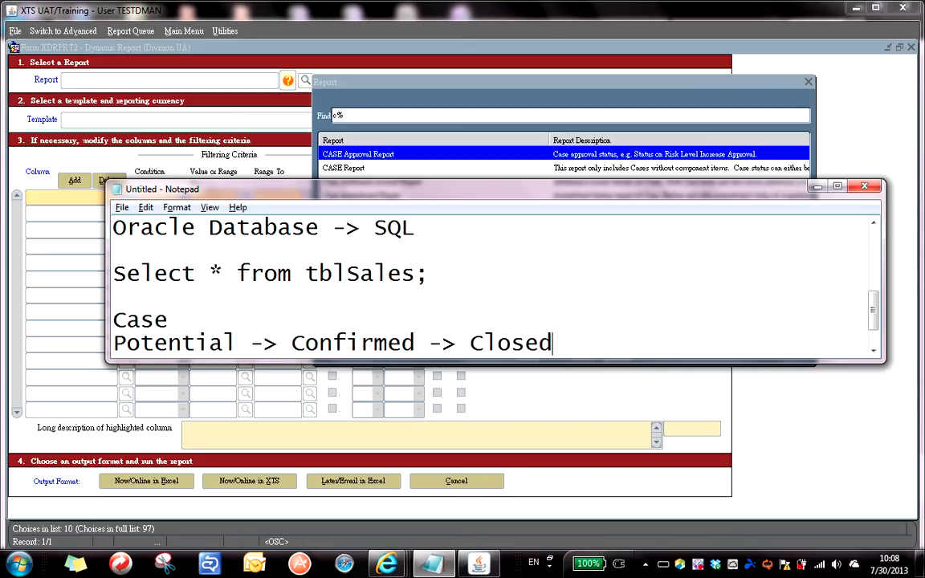
{"action": "type", "text": " ->"}
{"action": "type", "text": "Deleted"}
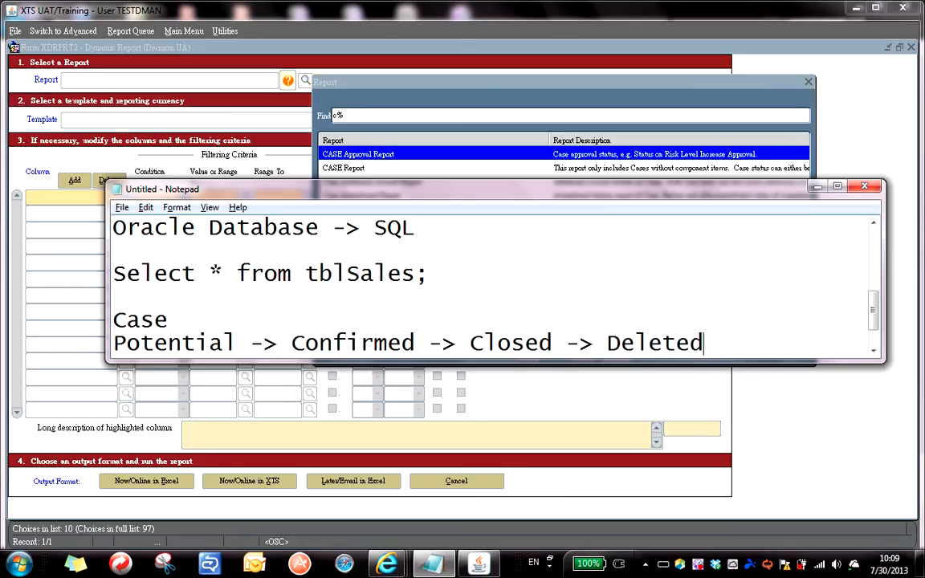
Highlight 'Closed', then 'Confirmed', in the status flow before returning to the XTS report list.
{"action": "key", "text": "Left"}
{"action": "key", "text": "Left"}
{"action": "key", "text": "Left"}
{"action": "key", "text": "Left"}
{"action": "key", "text": "Left"}
{"action": "key", "text": "Left"}
{"action": "key", "text": "Left"}
{"action": "key", "text": "Left"}
{"action": "key", "text": "Left"}
{"action": "key", "text": "Left"}
{"action": "key", "text": "Left"}
{"action": "key", "text": "shift+Left"}
{"action": "key", "text": "shift+Left"}
{"action": "key", "text": "shift+Left"}
{"action": "key", "text": "shift+Left"}
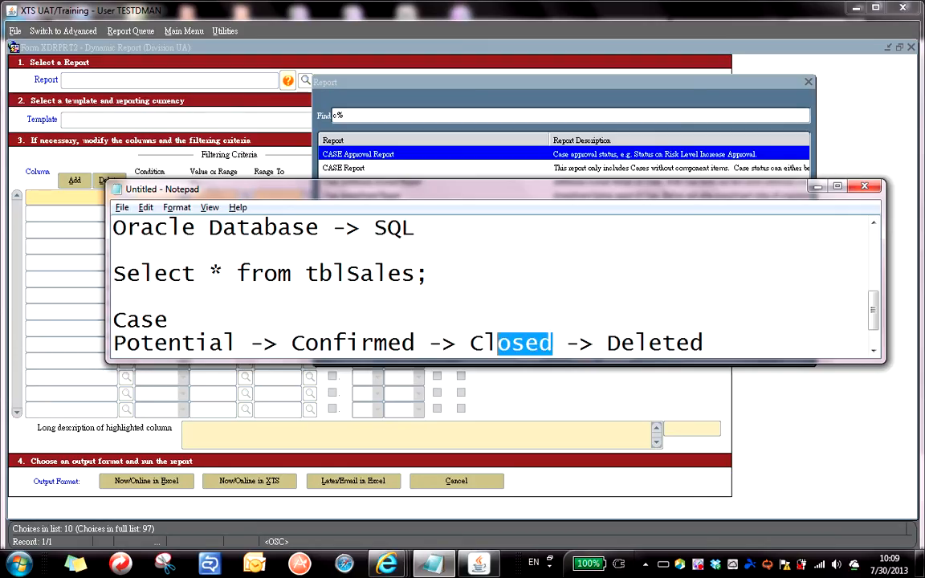
{"action": "key", "text": "shift+Left"}
{"action": "key", "text": "shift+Left"}
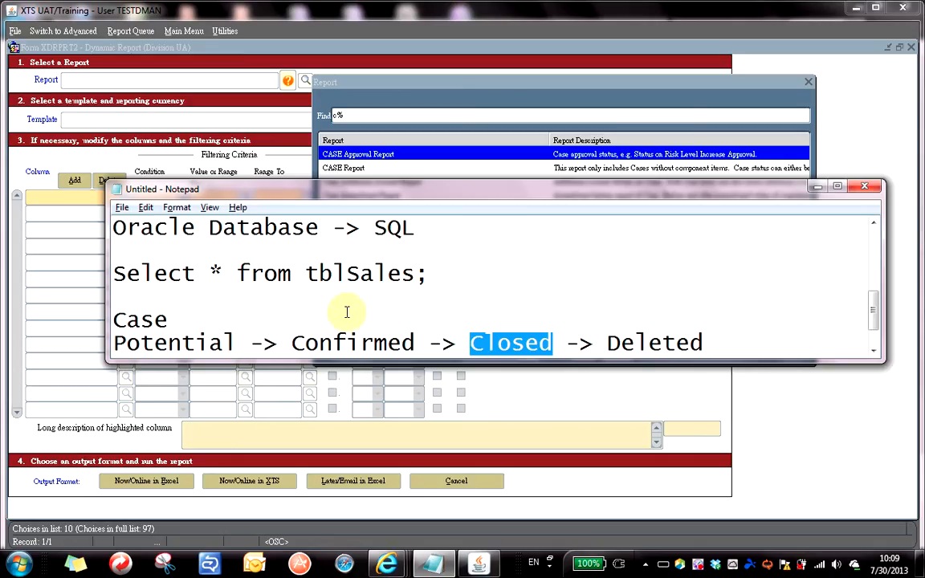
{"action": "double_click", "coordinate": [361, 346]}
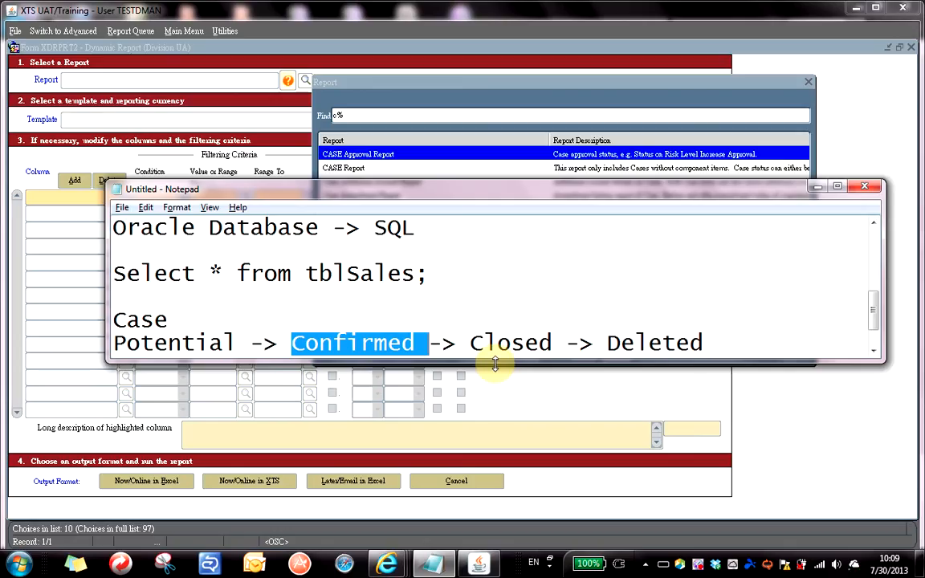
{"action": "key", "text": "alt+Tab"}
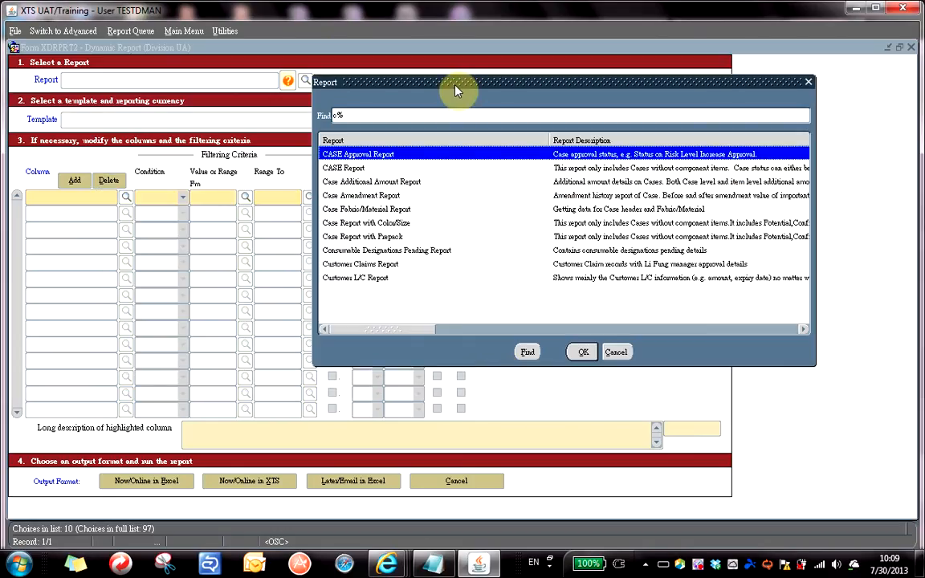
Refilter the report list with 'sales' and select Sales Report.
{"action": "left_click_drag", "start_coordinate": [456, 91], "coordinate": [406, 124]}
{"action": "left_click", "coordinate": [293, 201]}
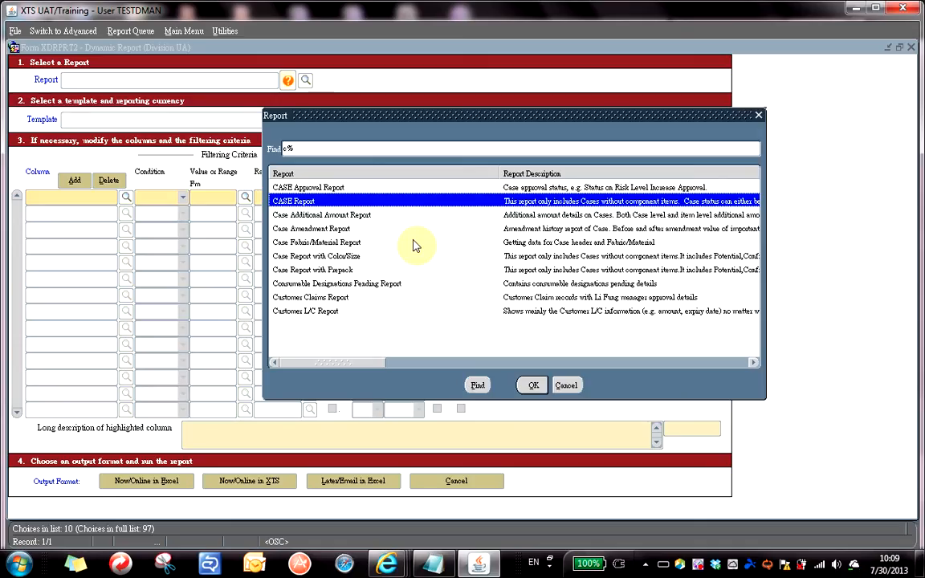
{"action": "key", "text": "BackSpace"}
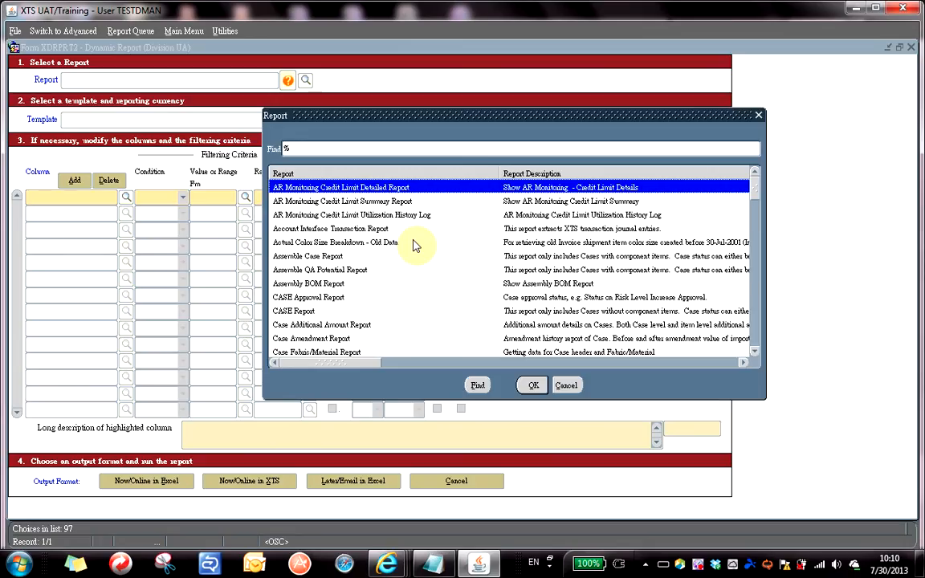
{"action": "type", "text": "sales"}
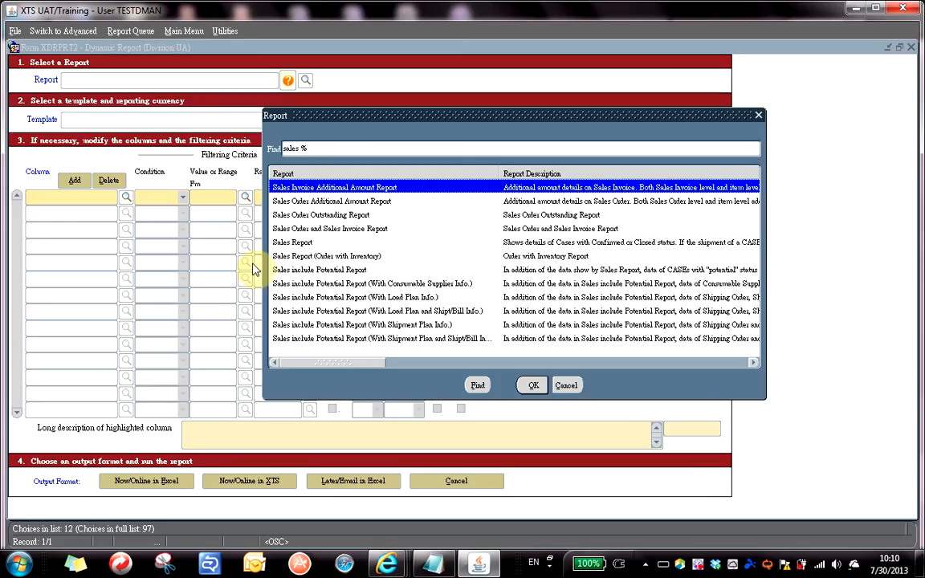
{"action": "left_click", "coordinate": [294, 243]}
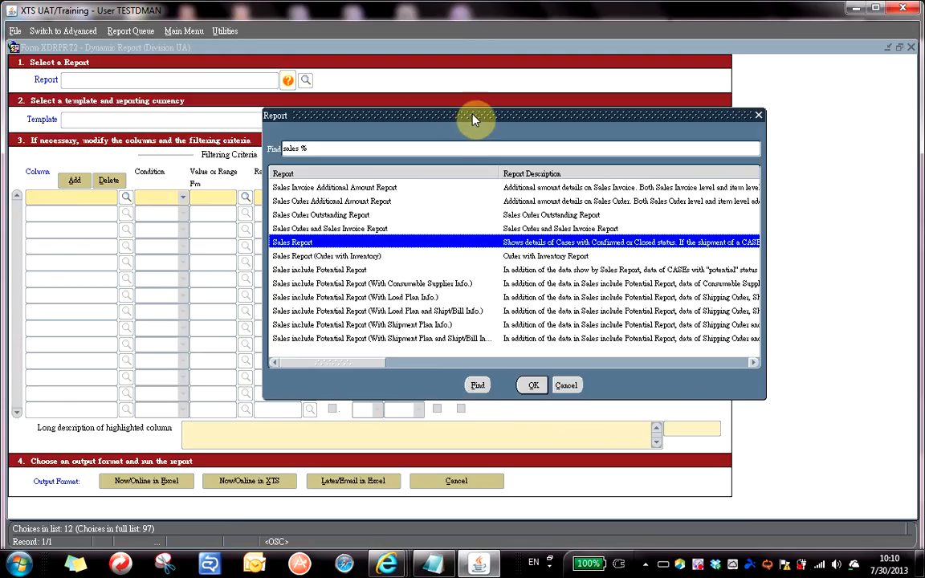
{"action": "left_click_drag", "start_coordinate": [474, 117], "coordinate": [554, 84]}
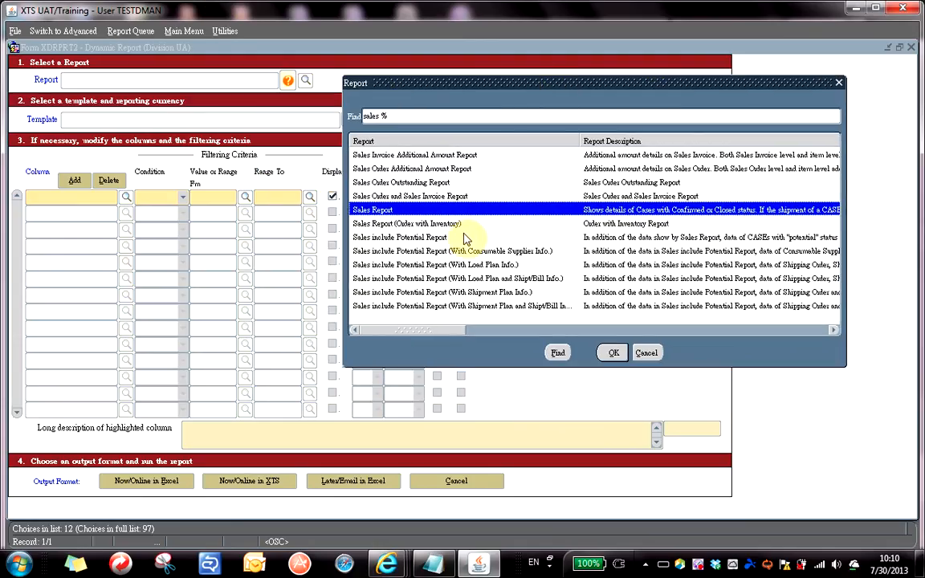
Enter Sales Report as the form's report and move into the Template field.
{"action": "double_click", "coordinate": [380, 212]}
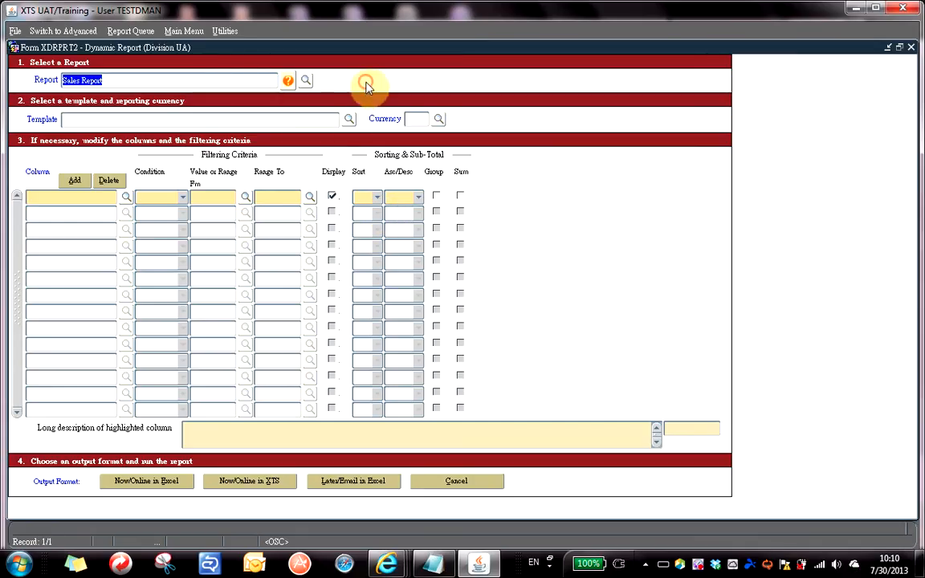
{"action": "left_click", "coordinate": [219, 80]}
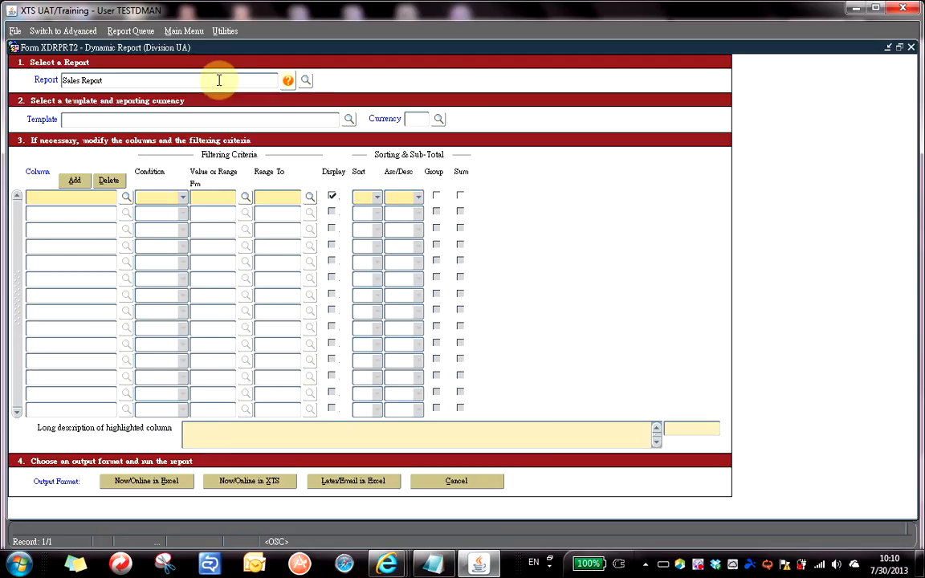
{"action": "left_click", "coordinate": [89, 123]}
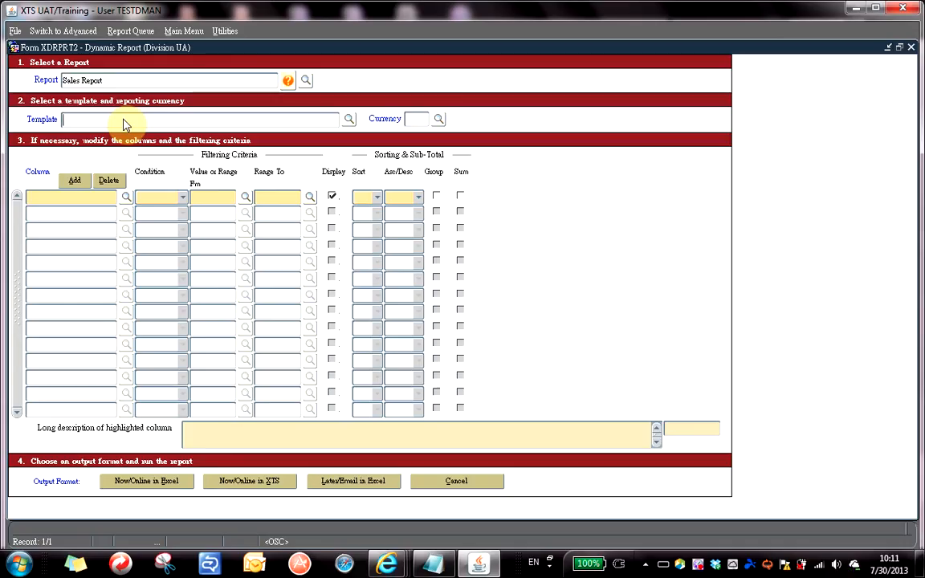
Load the David Report template (code 1588), filling eleven columns through PR Date with USD currency.
{"action": "left_click", "coordinate": [349, 119]}
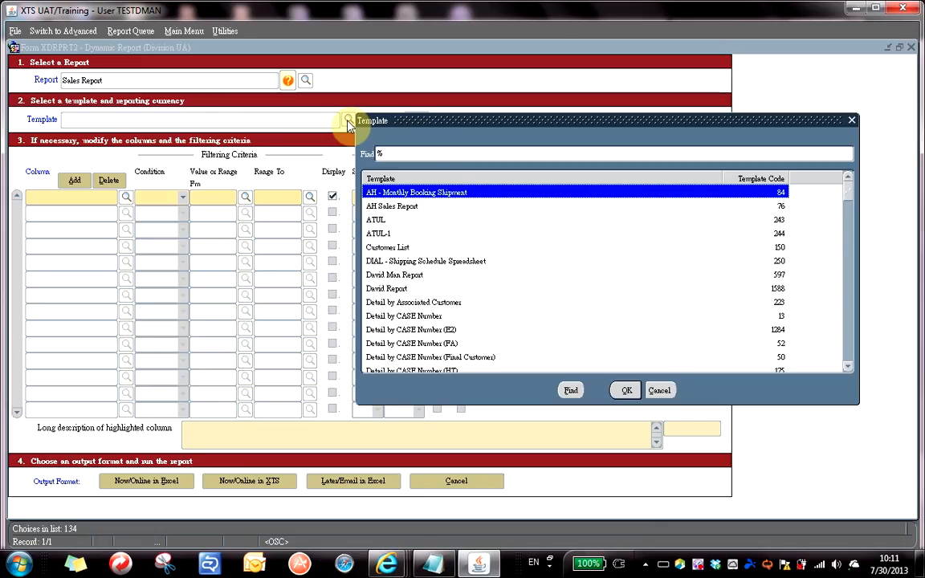
{"action": "left_click", "coordinate": [417, 291]}
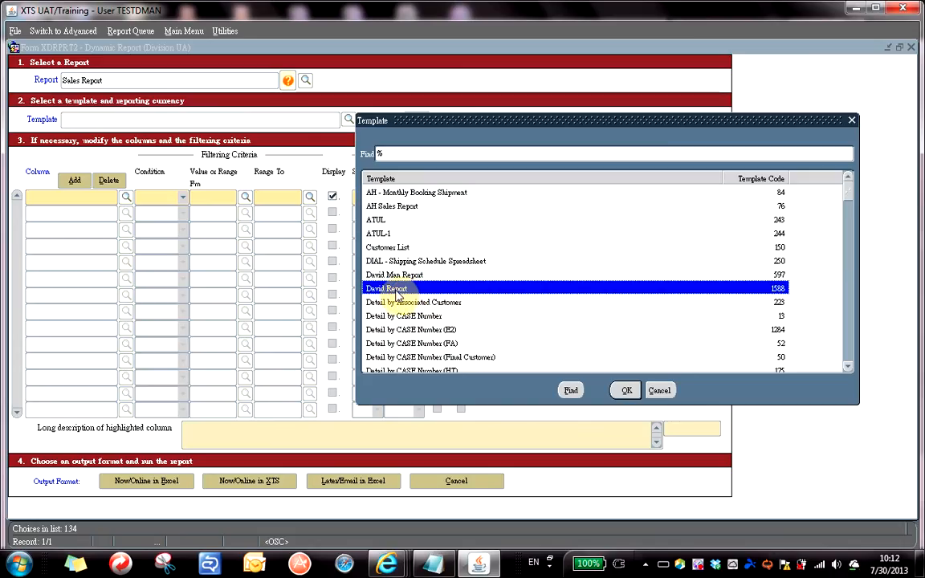
{"action": "double_click", "coordinate": [393, 291]}
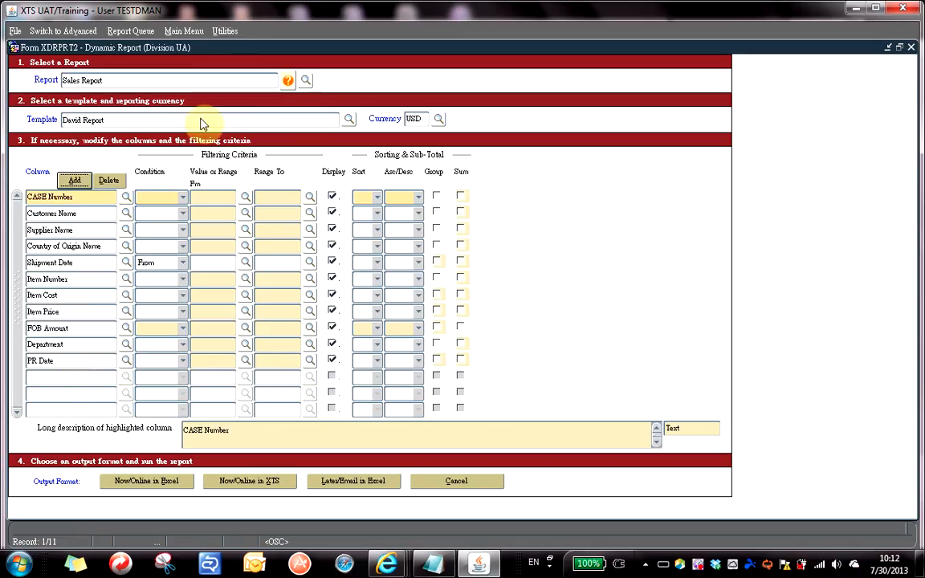
{"action": "left_click", "coordinate": [423, 118]}
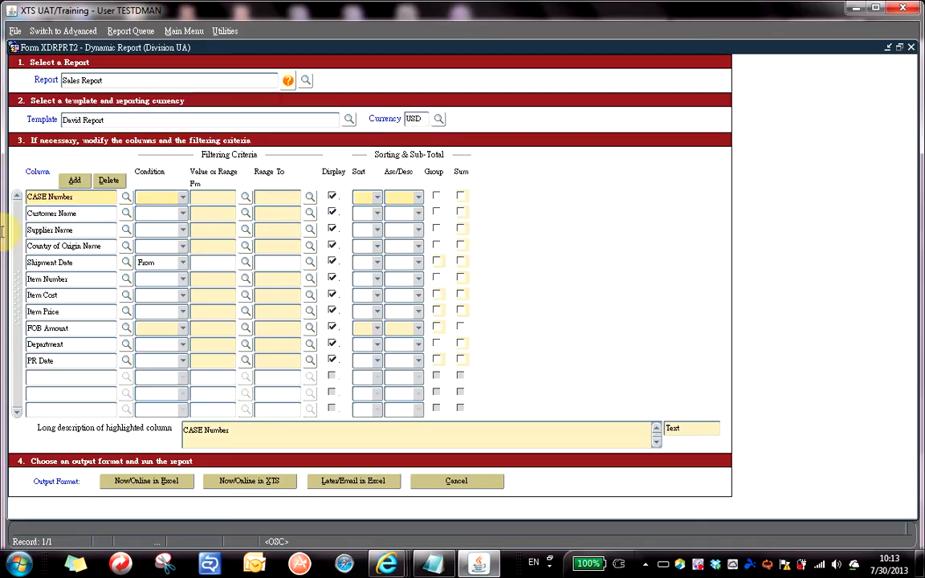
{"action": "left_click", "coordinate": [75, 198]}
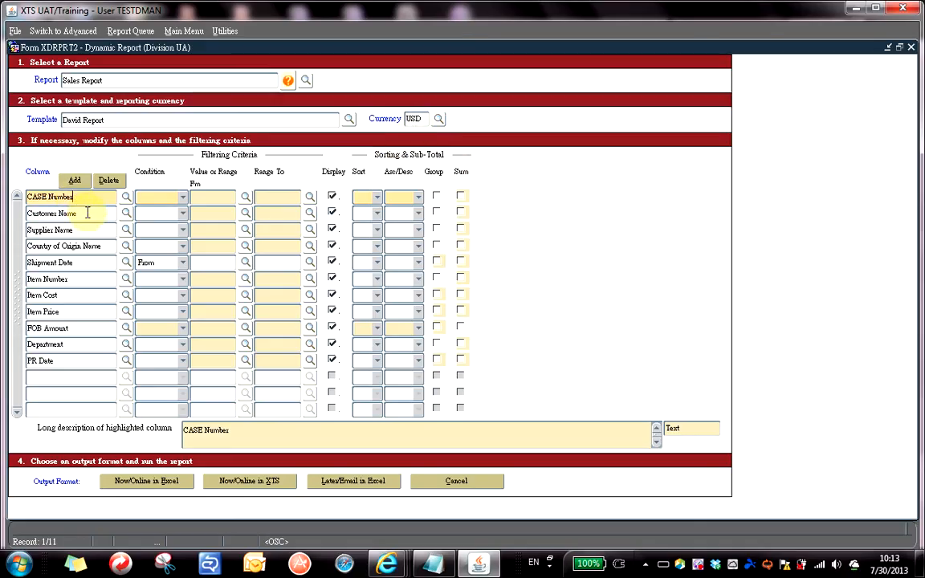
{"action": "left_click", "coordinate": [87, 212]}
{"action": "left_click", "coordinate": [89, 228]}
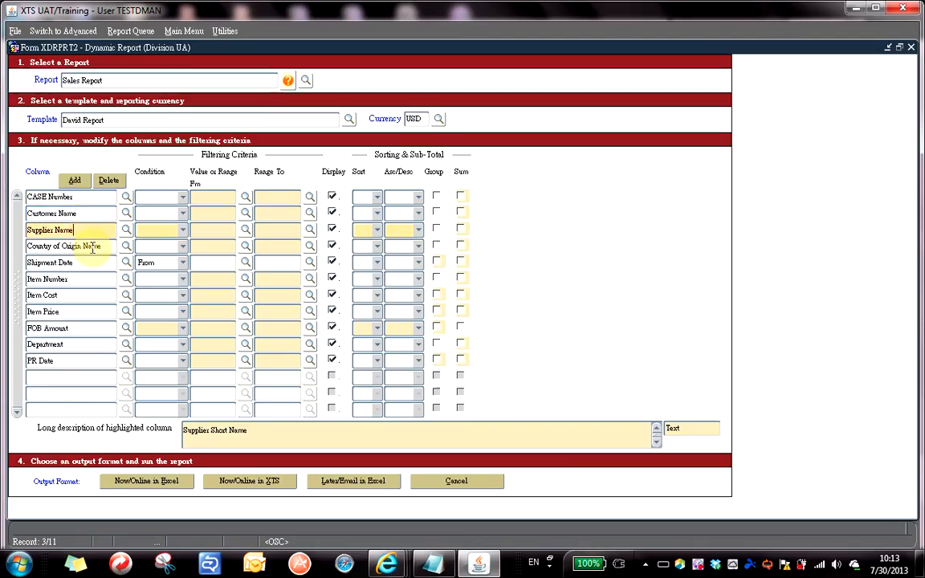
{"action": "left_click", "coordinate": [91, 246]}
{"action": "left_click", "coordinate": [80, 197]}
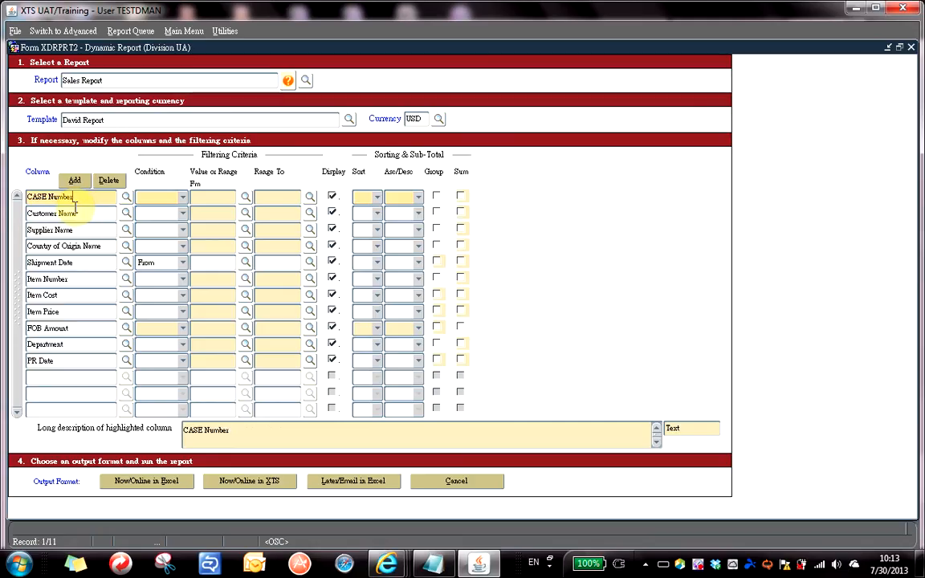
{"action": "double_click", "coordinate": [84, 197]}
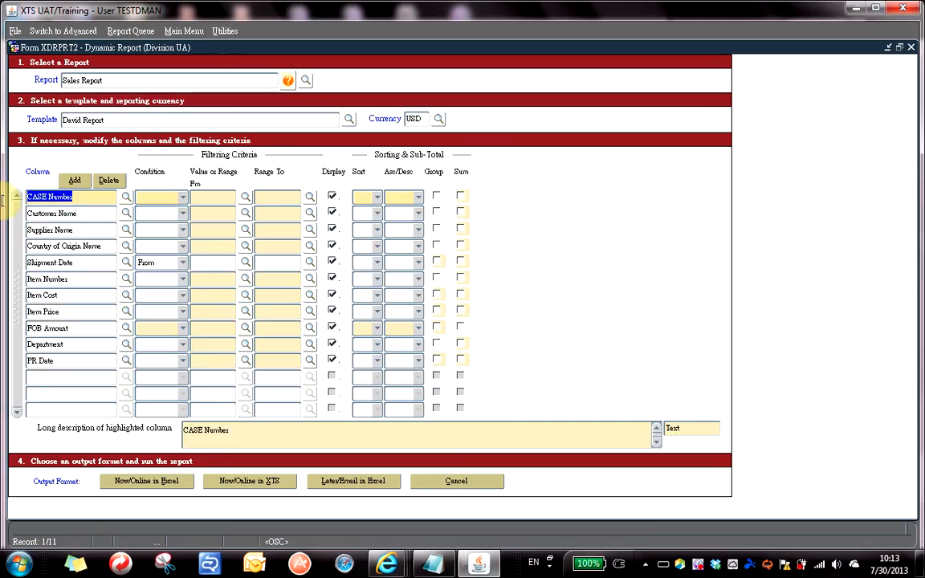
{"action": "left_click", "coordinate": [84, 213]}
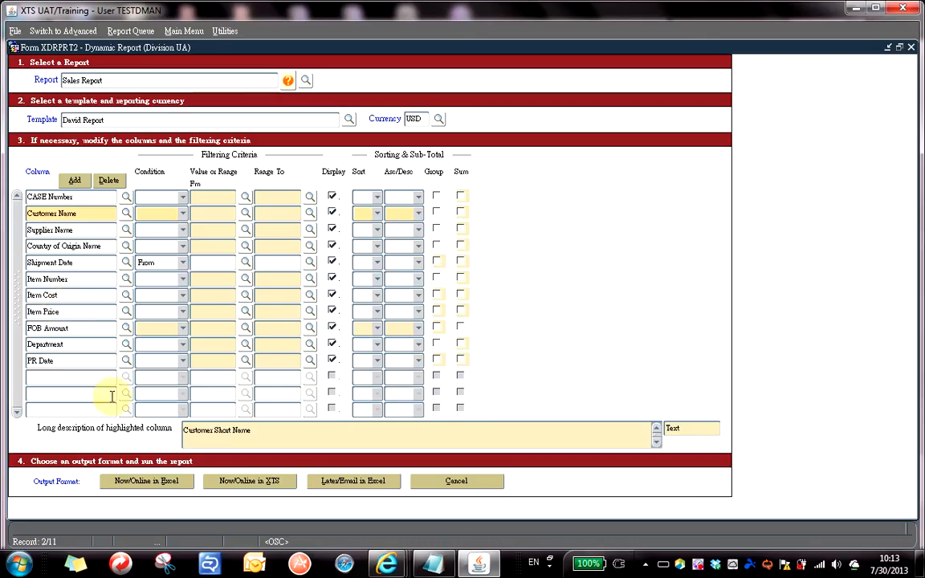
Add PO Number (Customer Purchase Order Number) as the twelfth column, right after PR Date.
{"action": "left_click", "coordinate": [59, 379]}
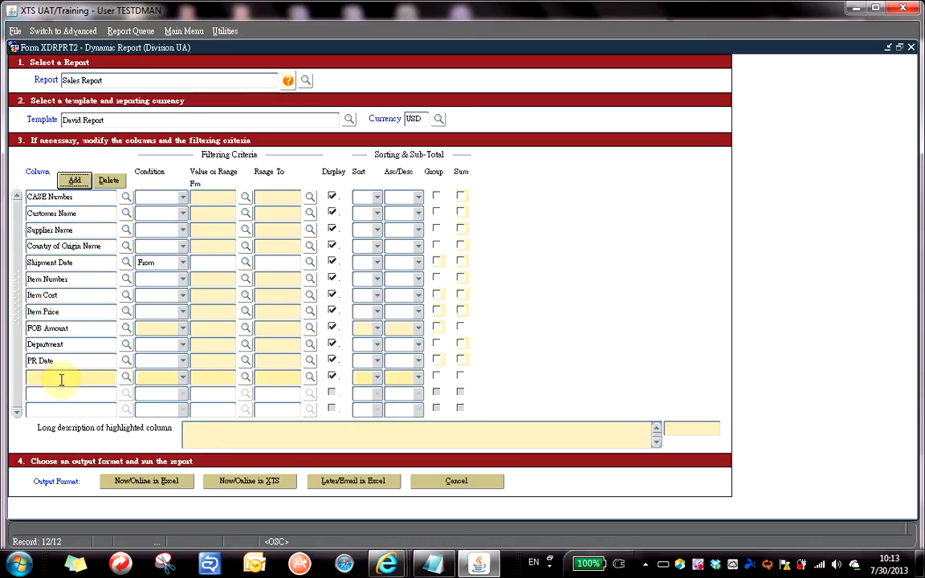
{"action": "left_click", "coordinate": [124, 378]}
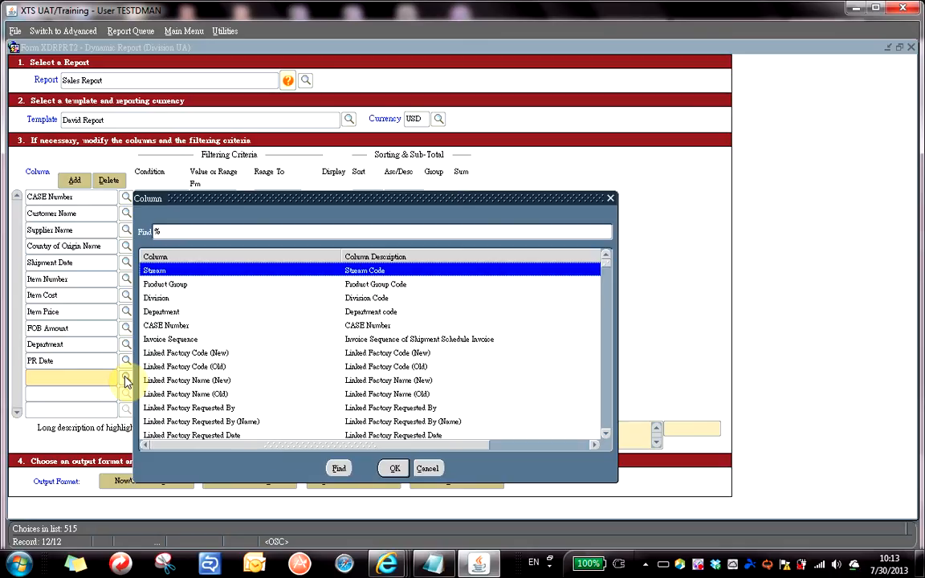
{"action": "type", "text": "po"}
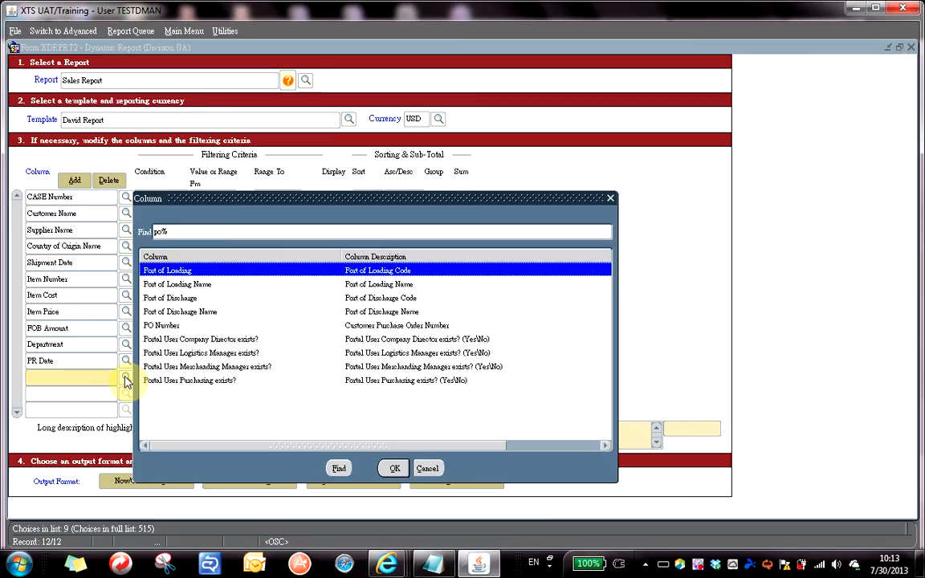
{"action": "left_click", "coordinate": [173, 326]}
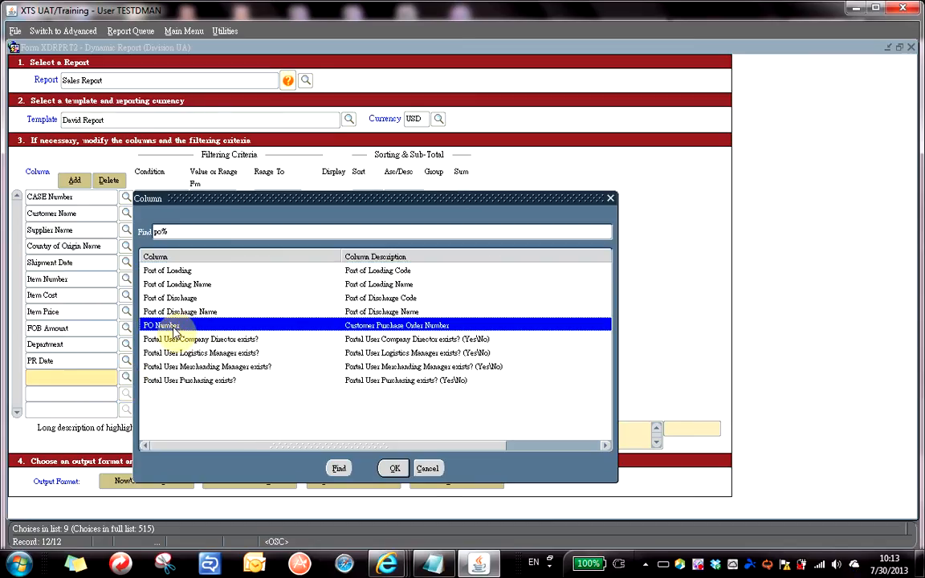
{"action": "double_click", "coordinate": [173, 327]}
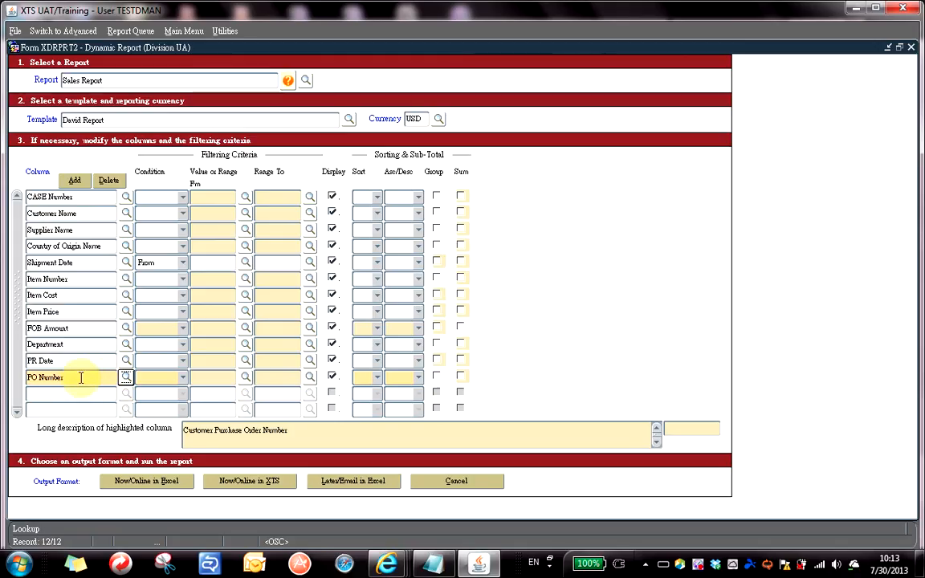
{"action": "left_click", "coordinate": [73, 378]}
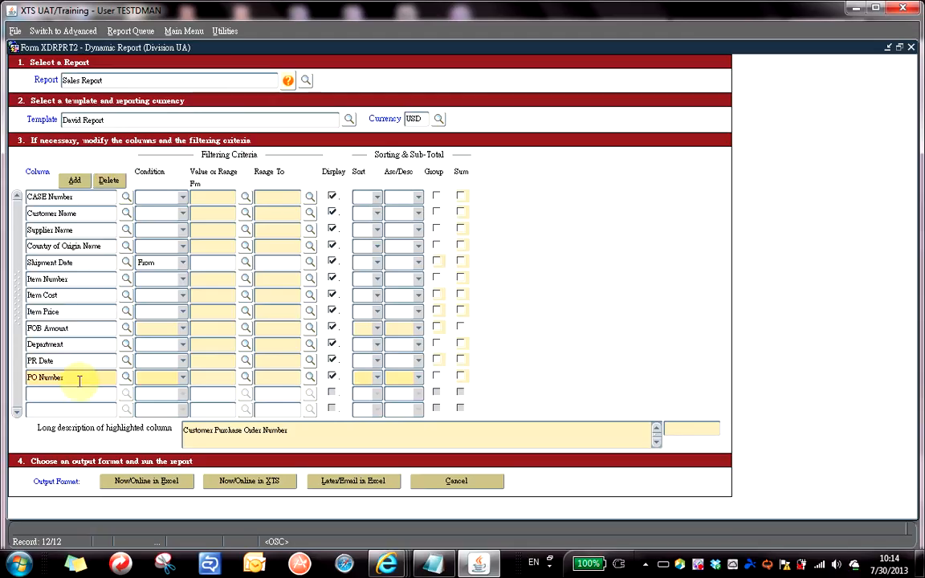
{"action": "left_click", "coordinate": [85, 263]}
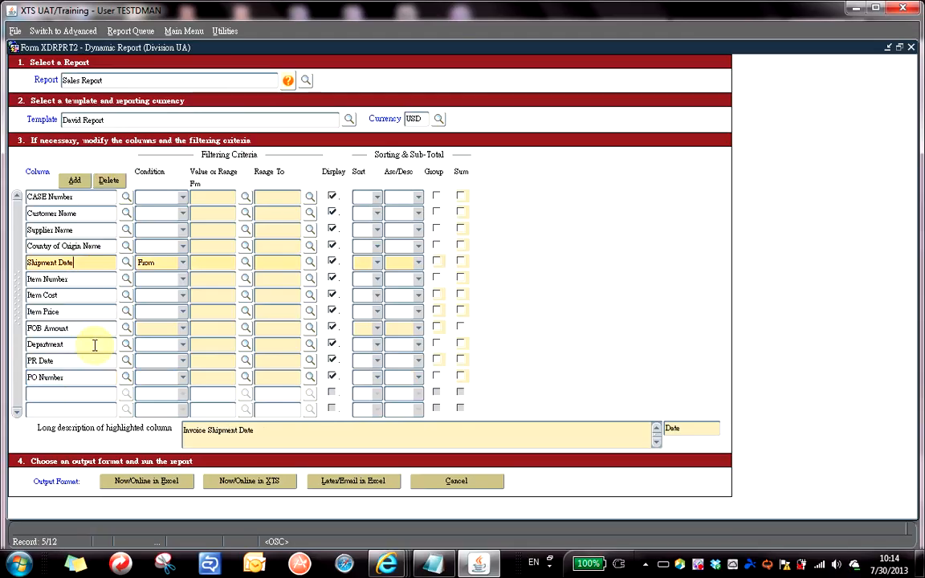
{"action": "left_click", "coordinate": [88, 312]}
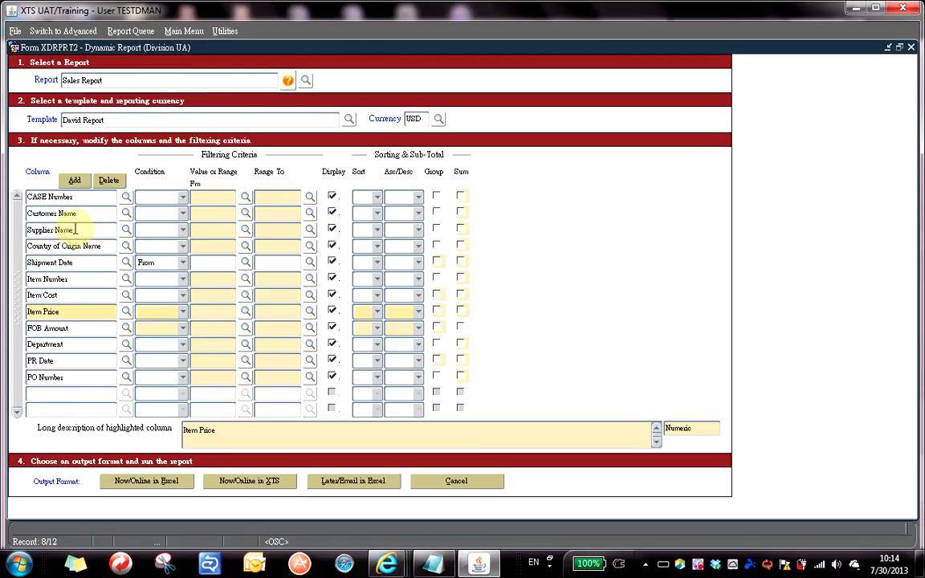
{"action": "left_click", "coordinate": [90, 263]}
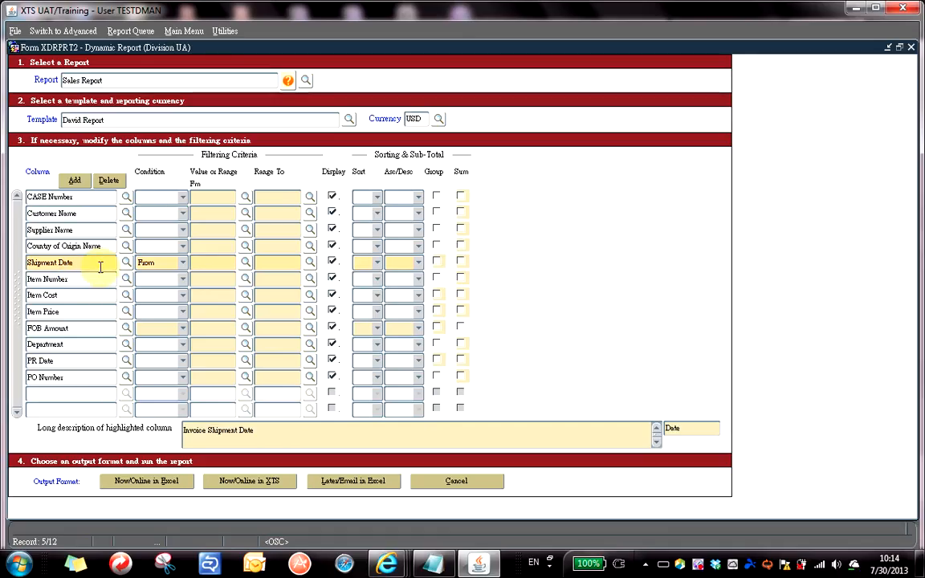
Add a second PR Date column as the thirteenth column, below PO Number.
{"action": "left_click", "coordinate": [91, 394]}
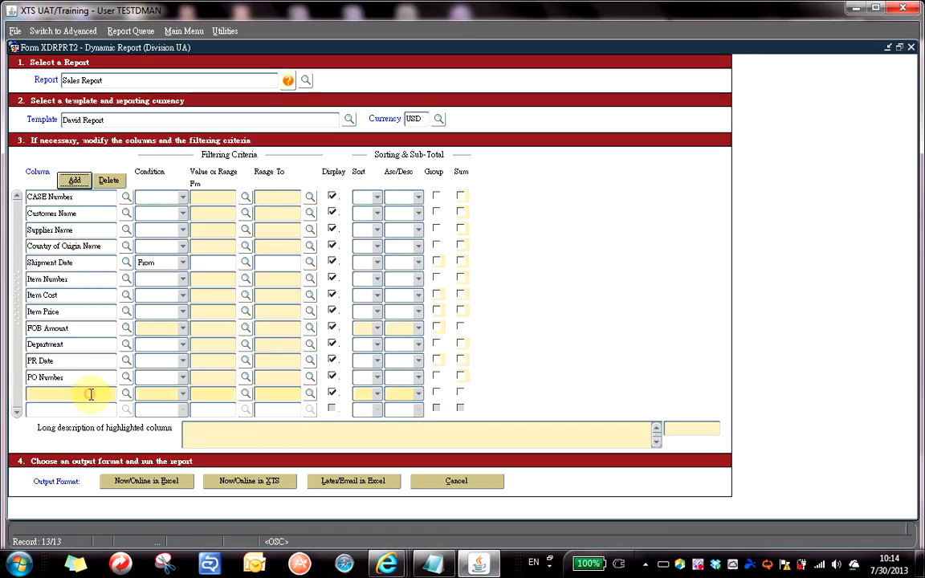
{"action": "left_click", "coordinate": [126, 394]}
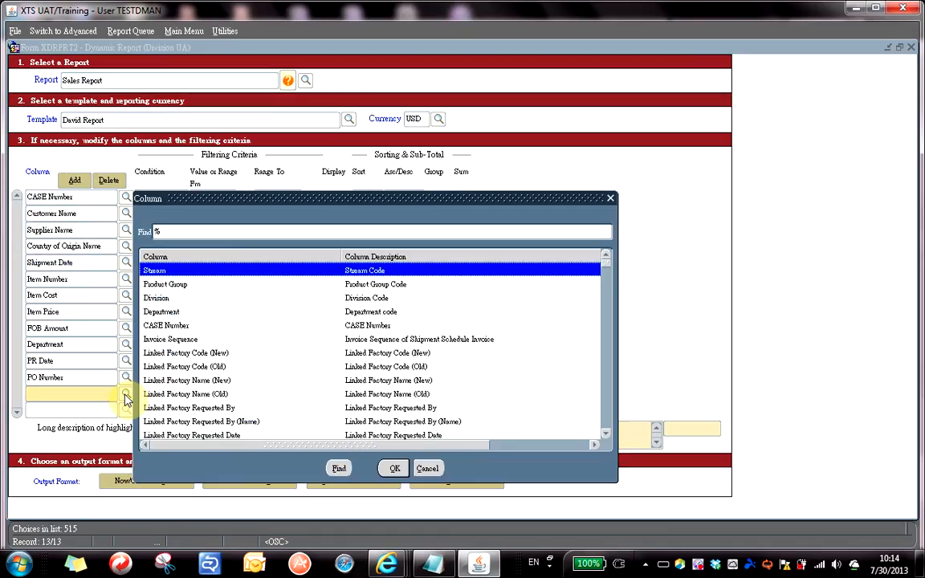
{"action": "type", "text": "pr"}
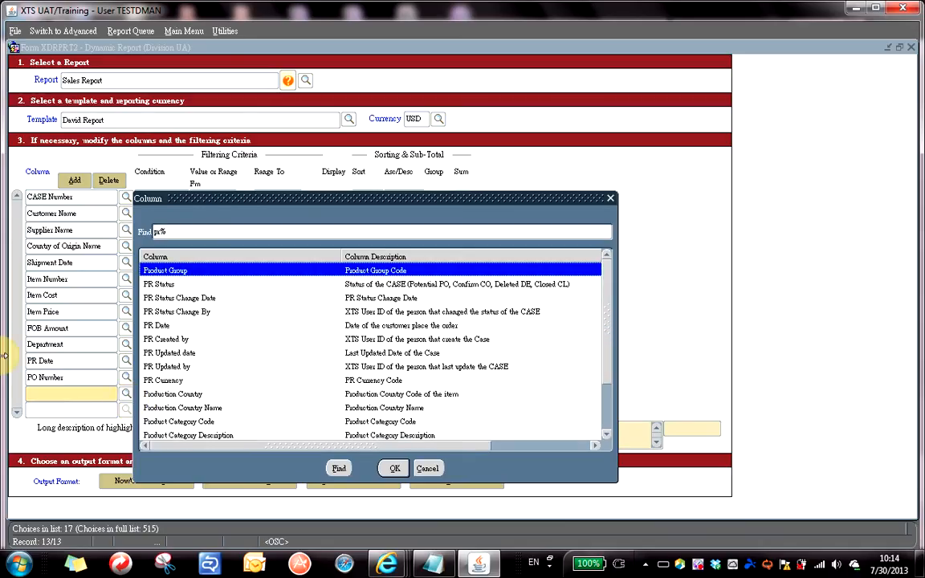
{"action": "double_click", "coordinate": [163, 325]}
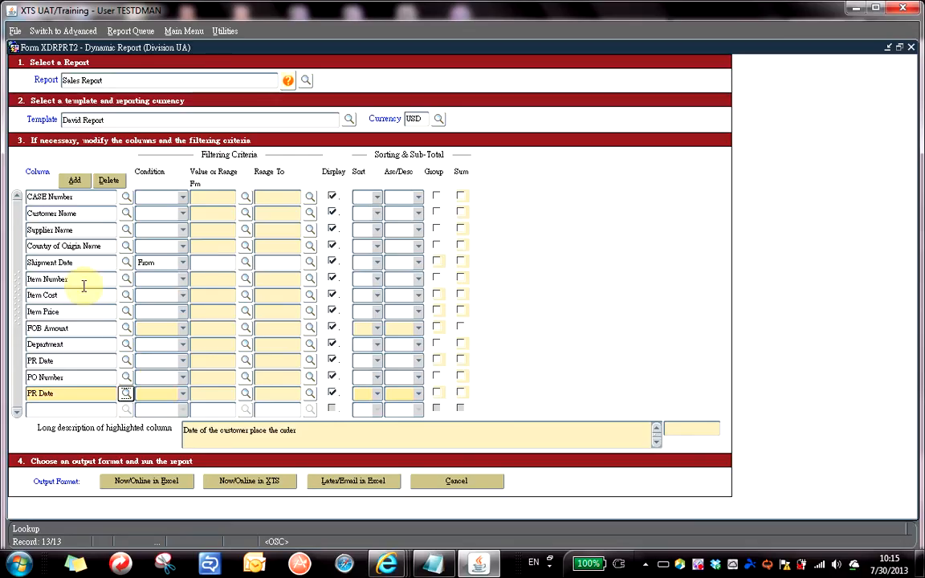
{"action": "left_click", "coordinate": [79, 377]}
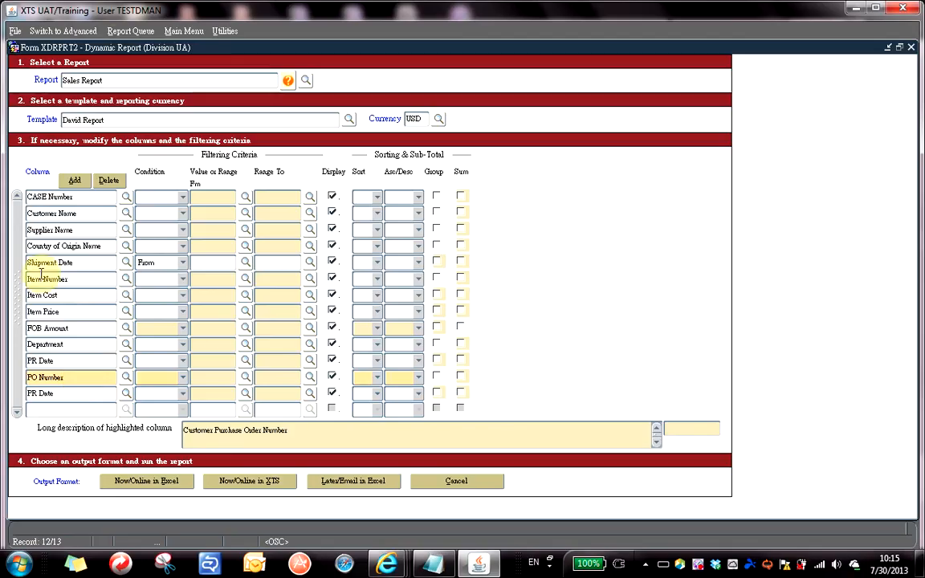
Save the David Report template as an update, without field criteria.
{"action": "left_click", "coordinate": [13, 32]}
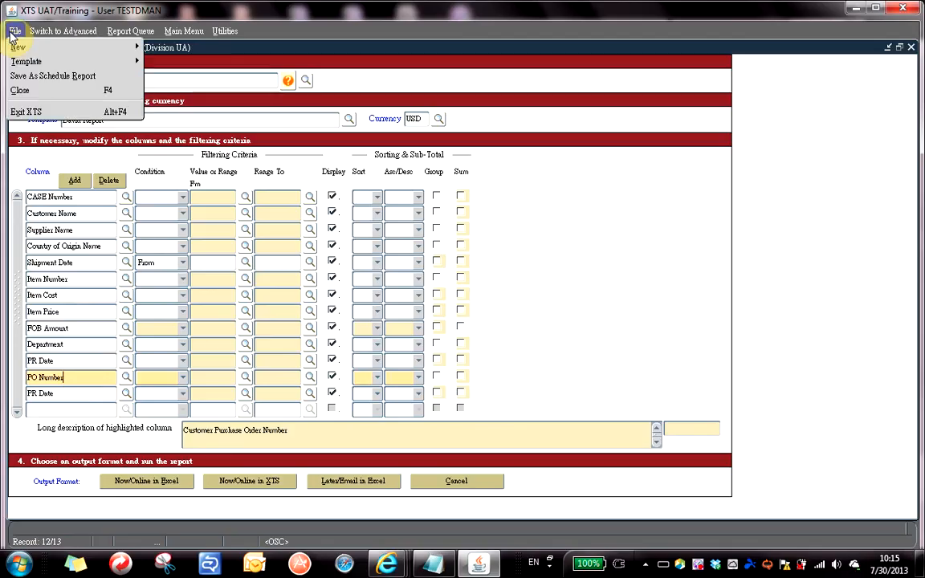
{"action": "mouse_move", "coordinate": [27, 65]}
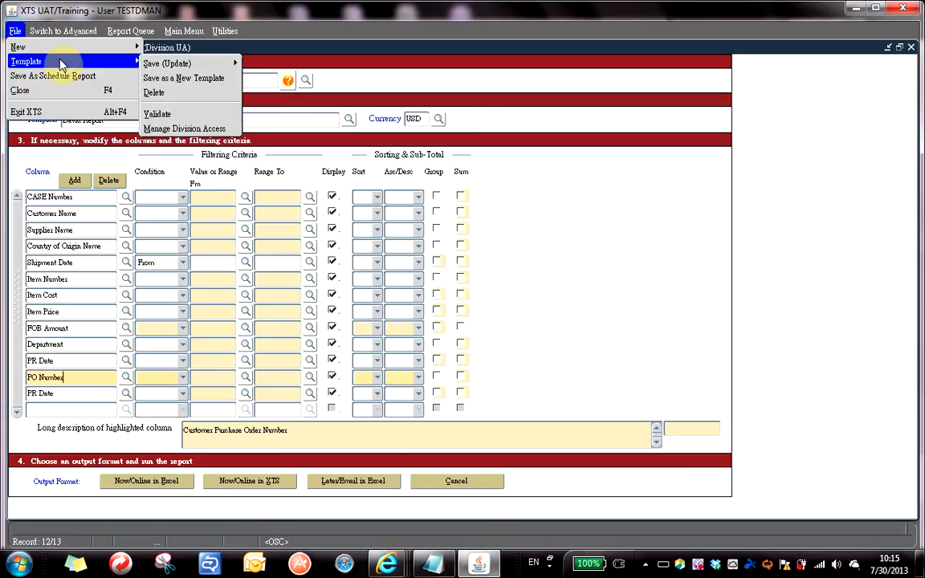
{"action": "mouse_move", "coordinate": [172, 69]}
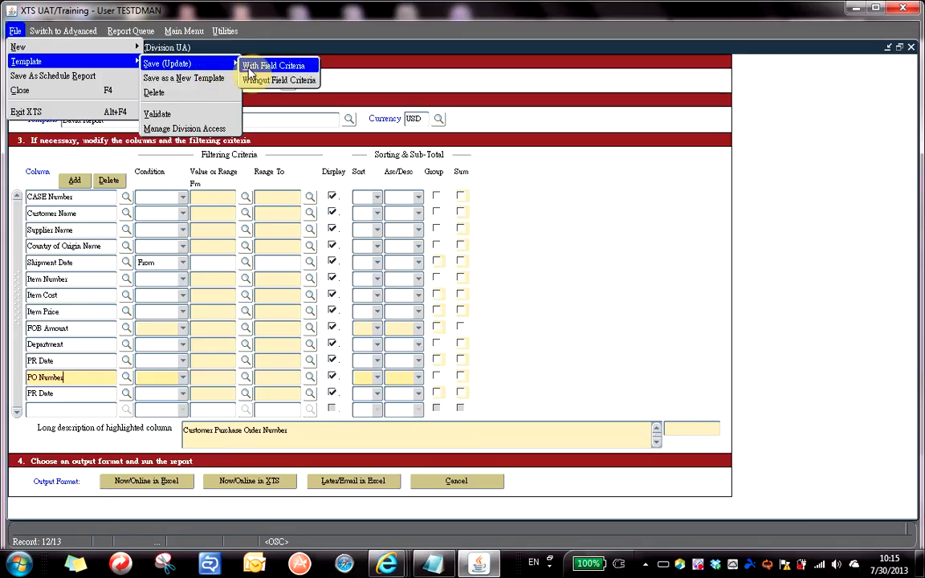
{"action": "left_click", "coordinate": [294, 80]}
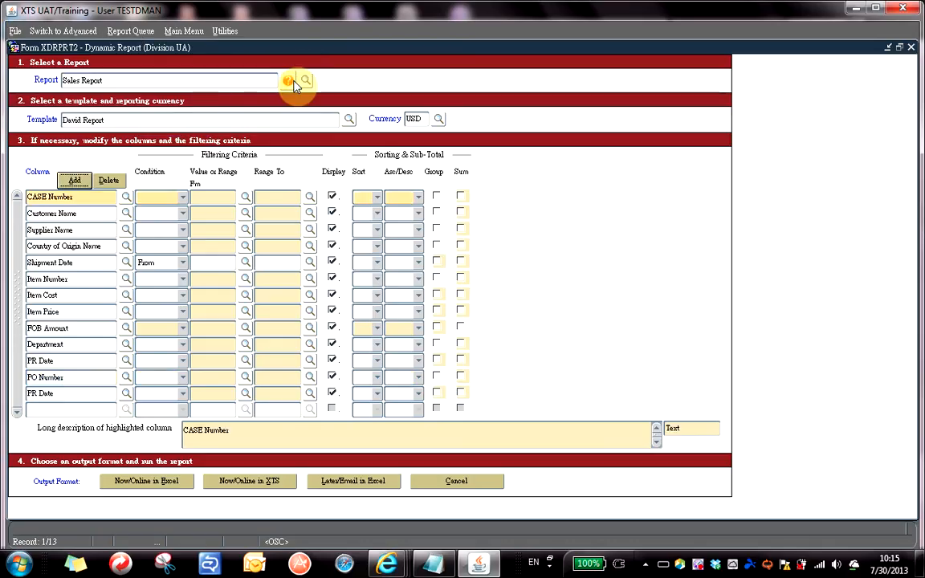
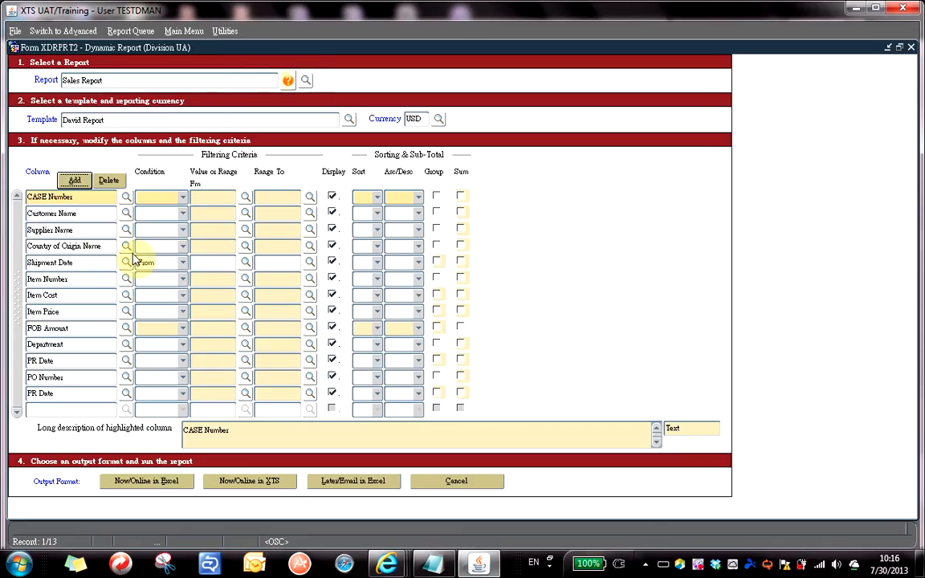
Filter Shipment Date from 1-jul-2012 to 1-jul-2013.
{"action": "left_click", "coordinate": [206, 261]}
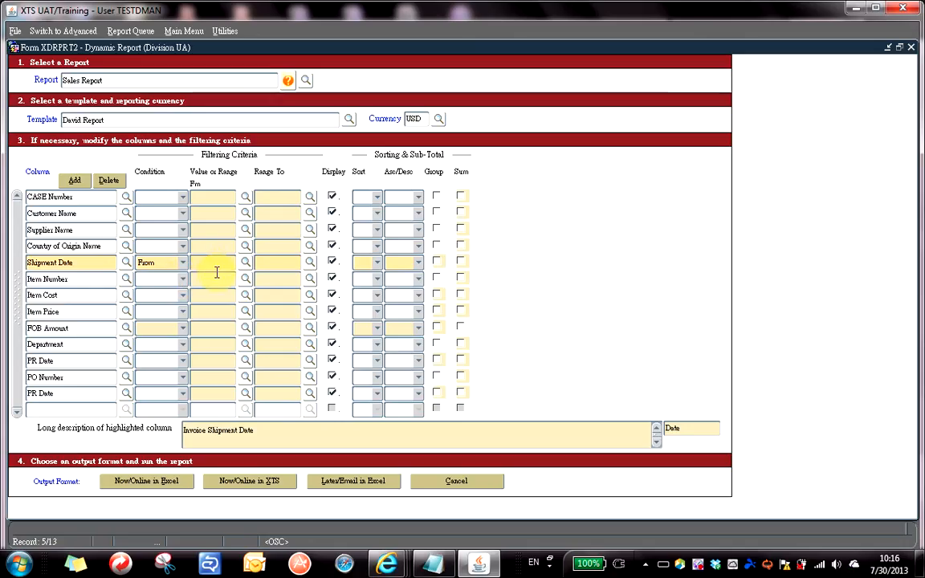
{"action": "type", "text": "1-jul-2012"}
{"action": "left_click", "coordinate": [272, 268]}
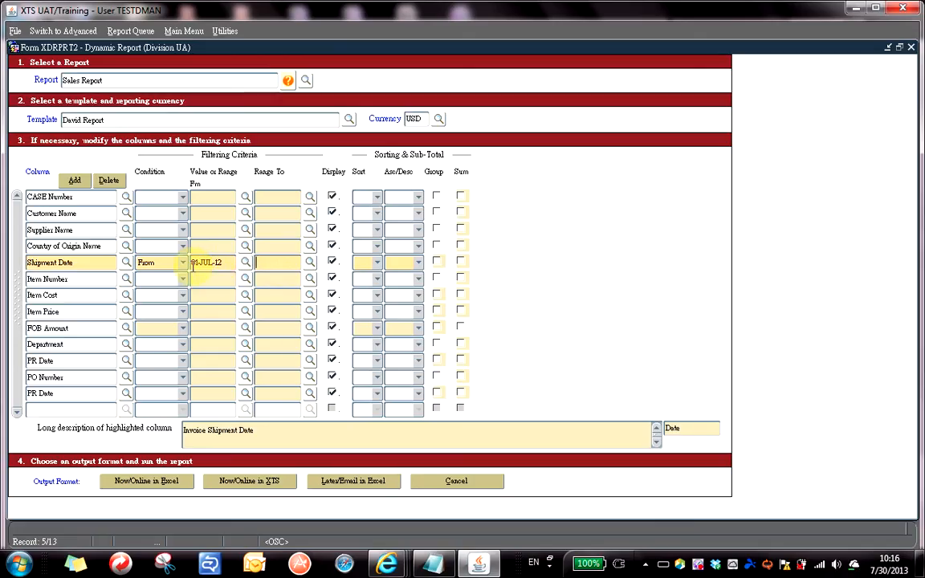
{"action": "type", "text": "1-jul"}
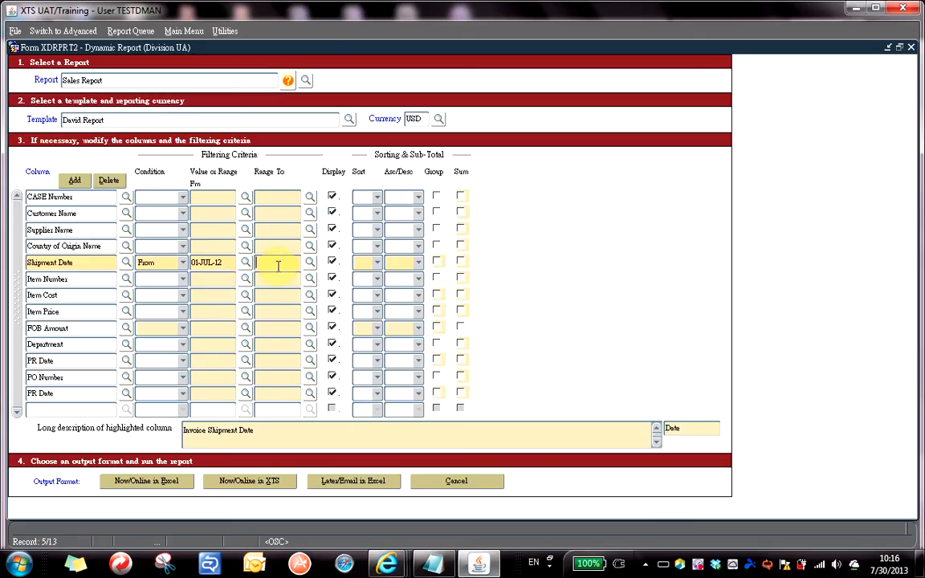
{"action": "type", "text": "-2013"}
{"action": "left_click", "coordinate": [206, 244]}
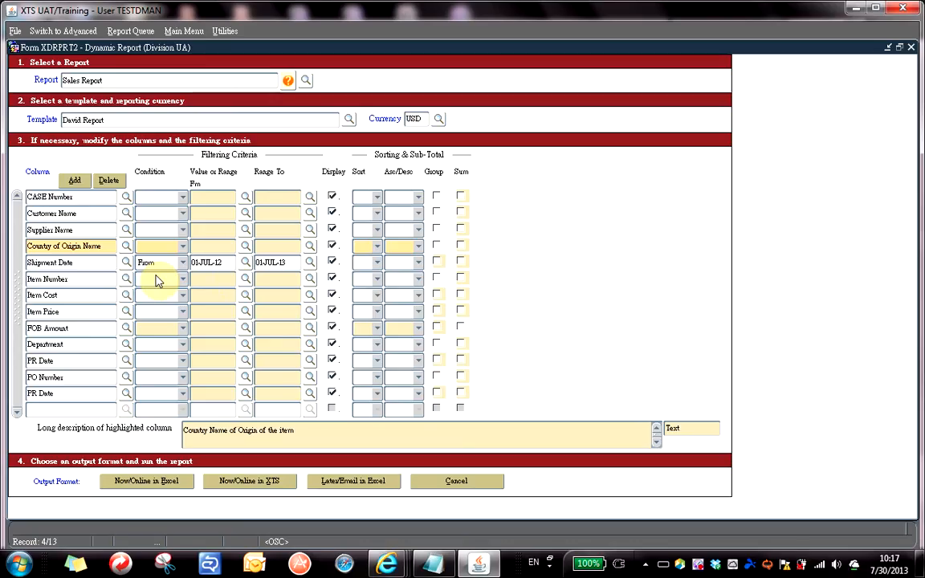
{"action": "left_click", "coordinate": [332, 280]}
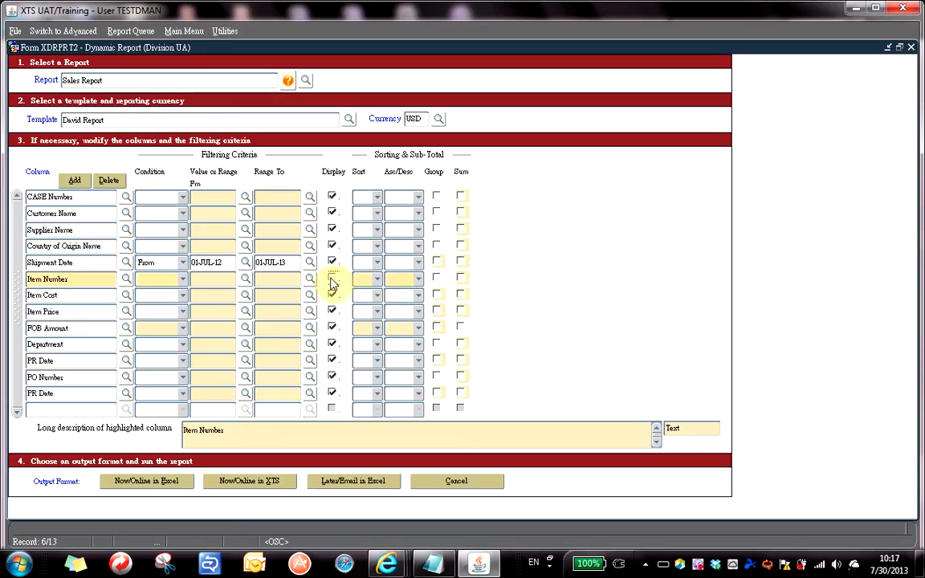
{"action": "left_click", "coordinate": [331, 280]}
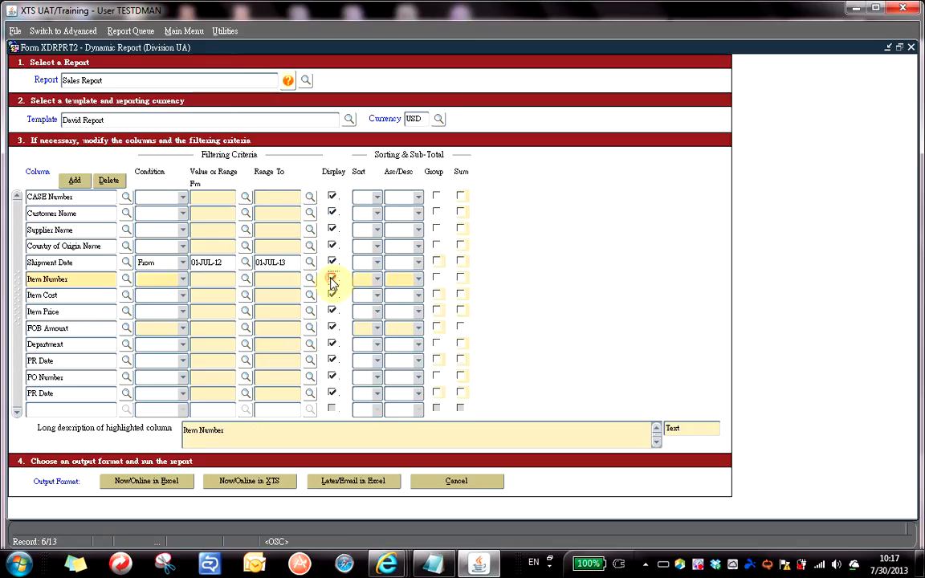
{"action": "left_click", "coordinate": [274, 262]}
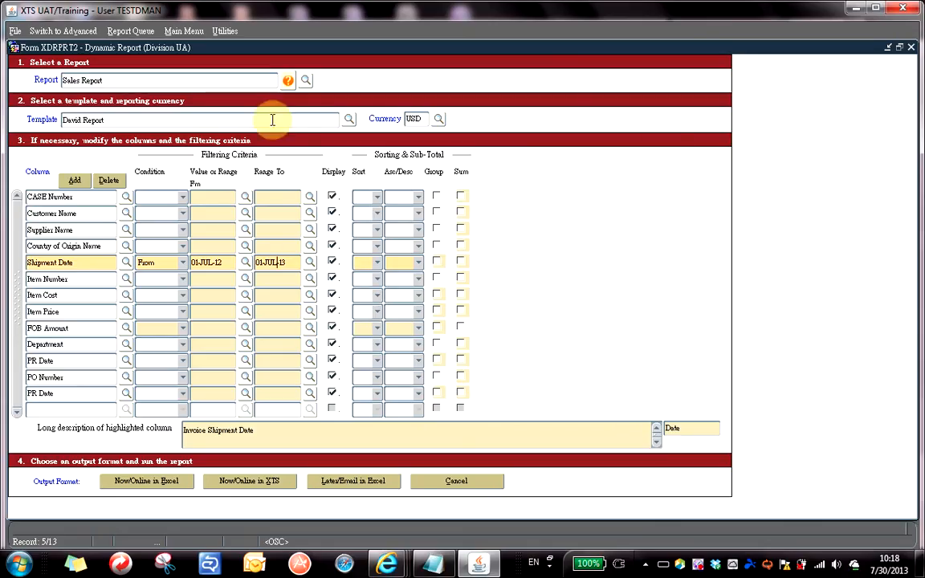
Toggle the form between basic and advanced layouts, ending on the advanced options.
{"action": "left_click", "coordinate": [48, 38]}
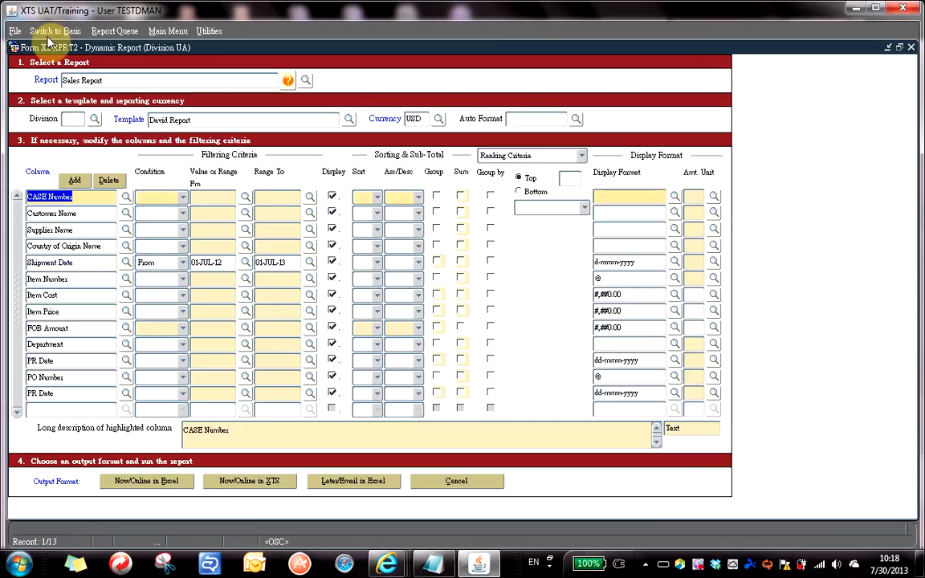
{"action": "left_click", "coordinate": [50, 30]}
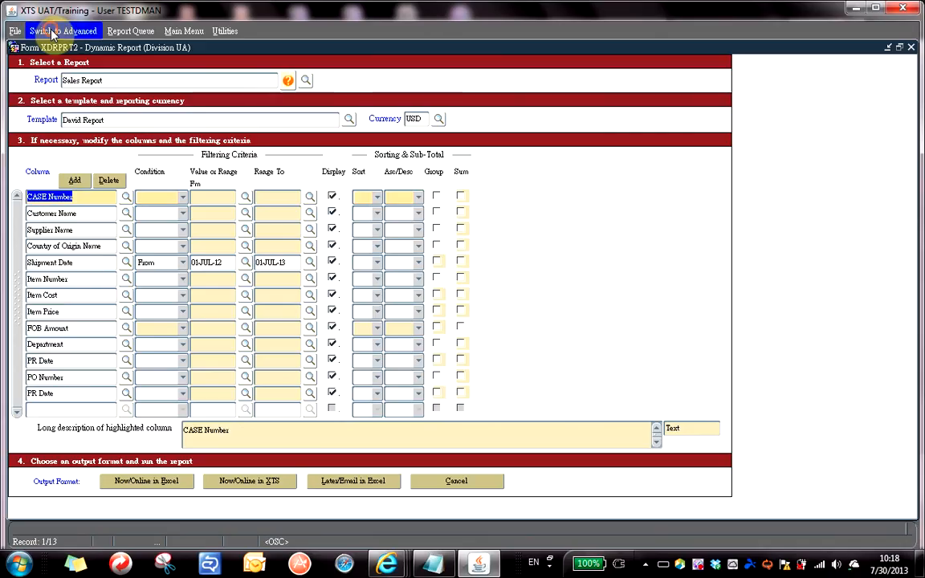
{"action": "left_click", "coordinate": [51, 30]}
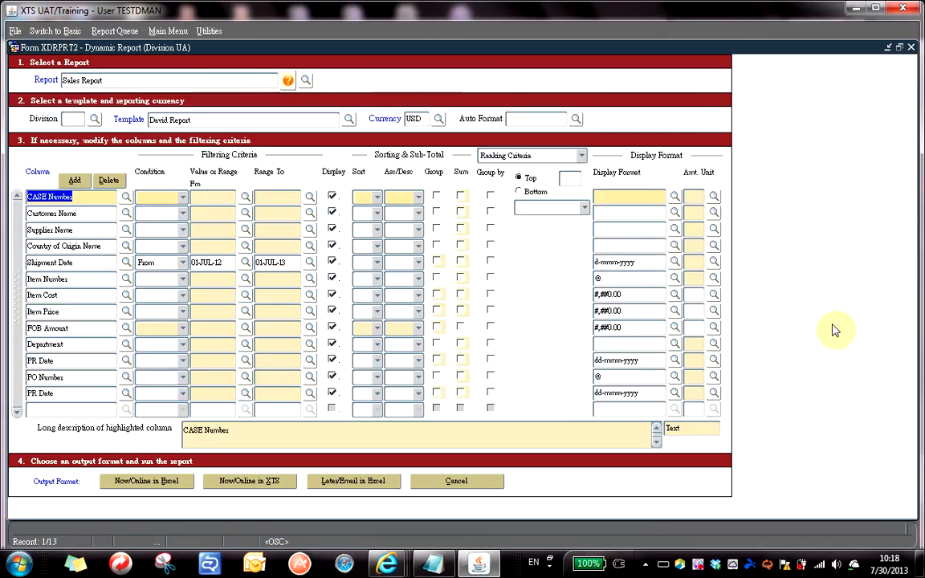
{"action": "left_click", "coordinate": [51, 30]}
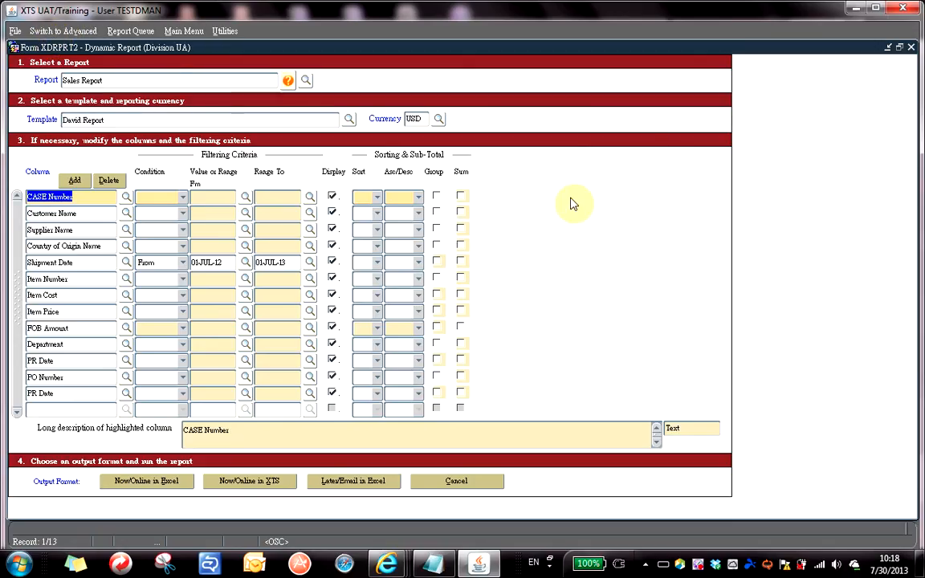
{"action": "left_click", "coordinate": [69, 33]}
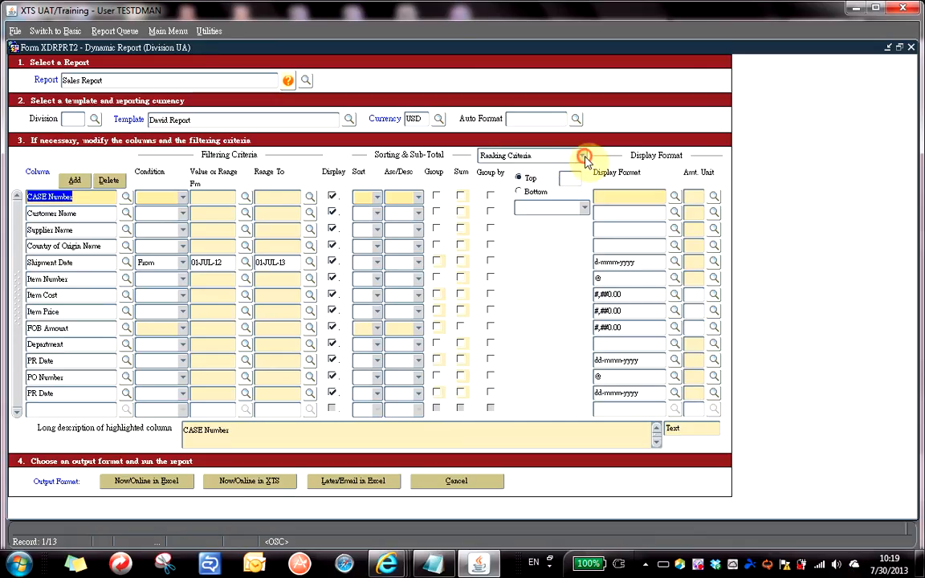
Set the Ranking Criteria to Pivot Table, then switch back to the basic layout.
{"action": "left_click", "coordinate": [584, 157]}
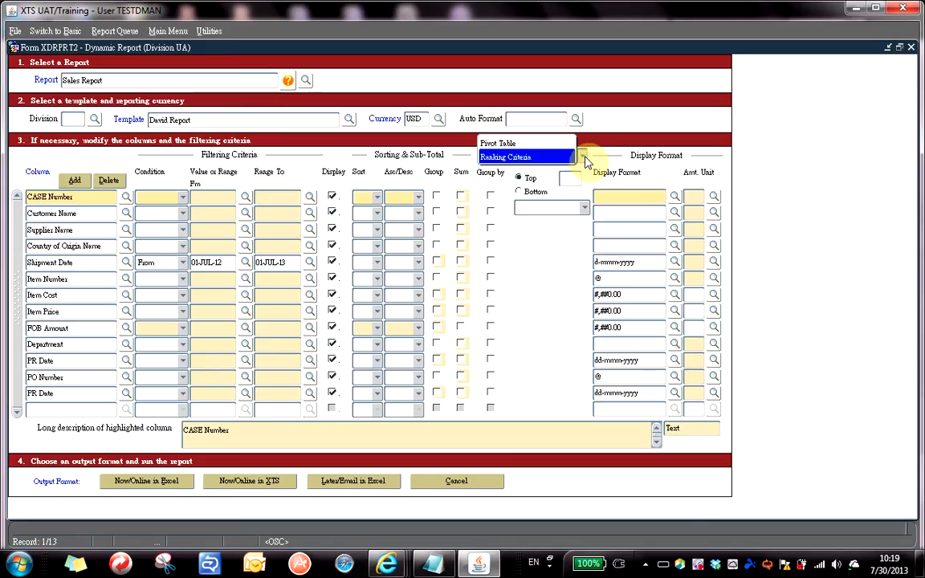
{"action": "left_click", "coordinate": [545, 145]}
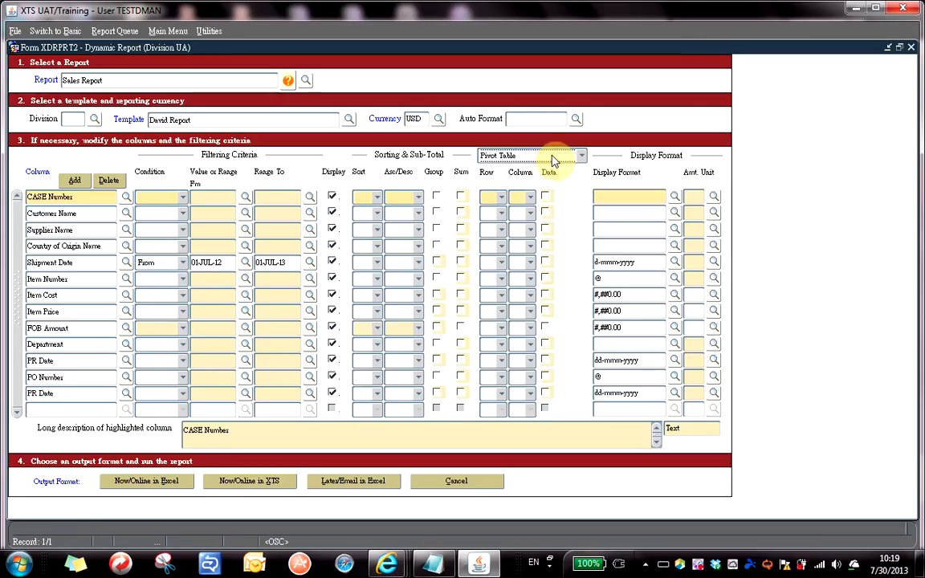
{"action": "left_click", "coordinate": [56, 33]}
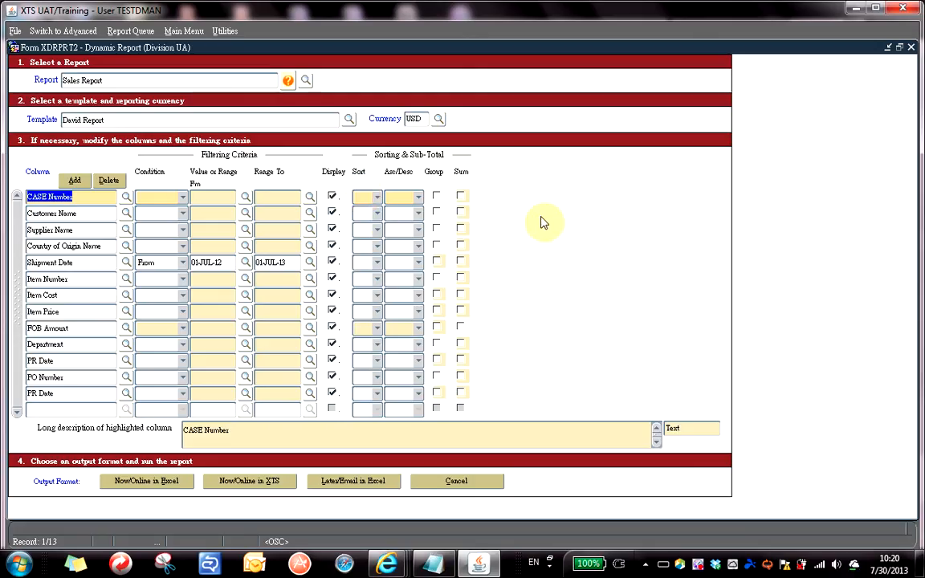
Set CASE Number as sort level 1, keeping the direction ascending A->Z.
{"action": "left_click", "coordinate": [373, 201]}
{"action": "left_click_drag", "start_coordinate": [365, 178], "coordinate": [367, 120]}
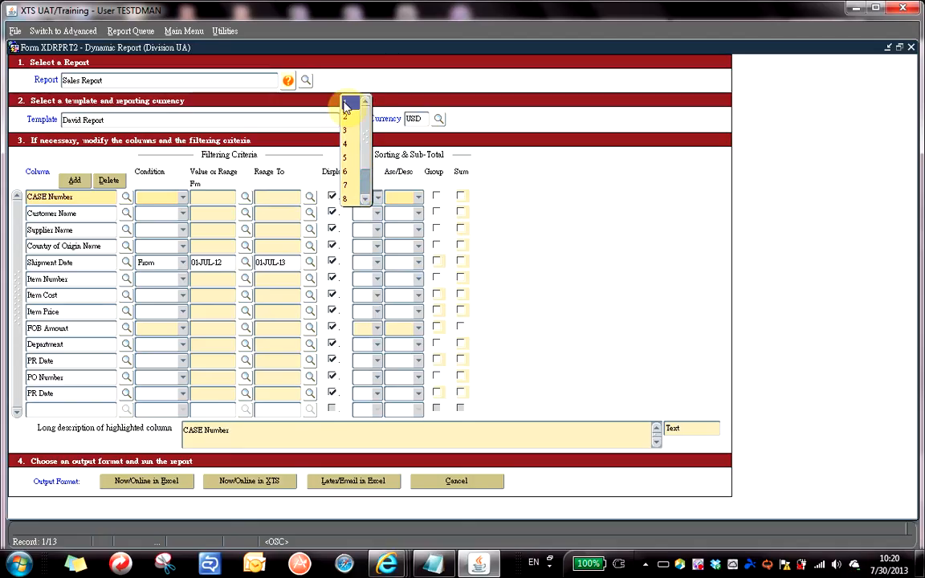
{"action": "left_click", "coordinate": [347, 105]}
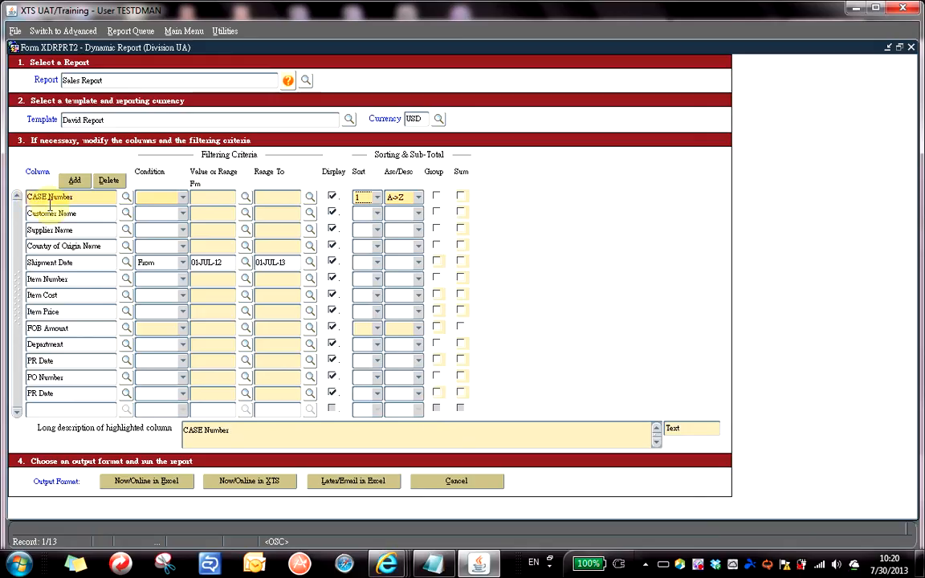
{"action": "left_click", "coordinate": [419, 199]}
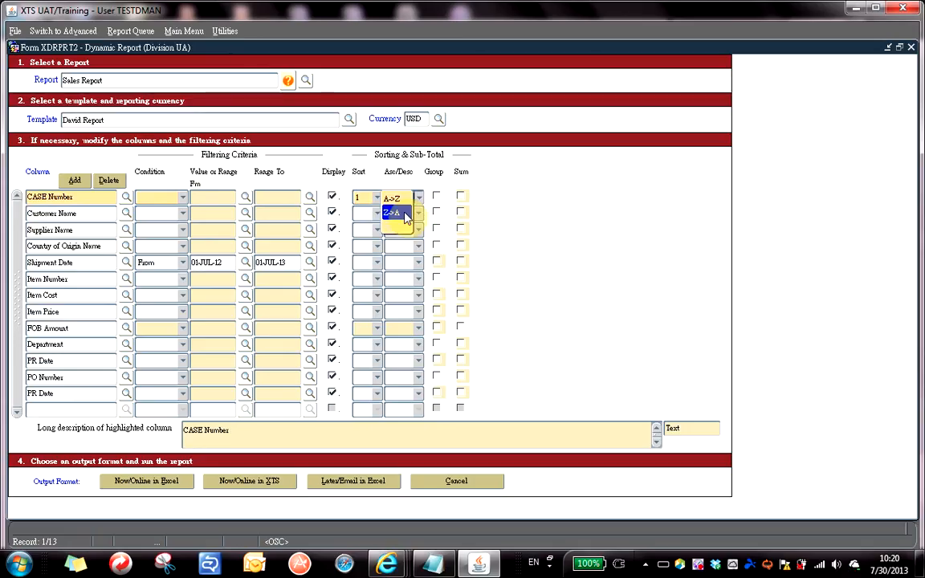
{"action": "left_click", "coordinate": [399, 213]}
{"action": "left_click", "coordinate": [406, 198]}
{"action": "left_click", "coordinate": [402, 184]}
Sort by Supplier Name second and Shipment Date third, then choose Later/Email in Excel.
{"action": "left_click", "coordinate": [376, 231]}
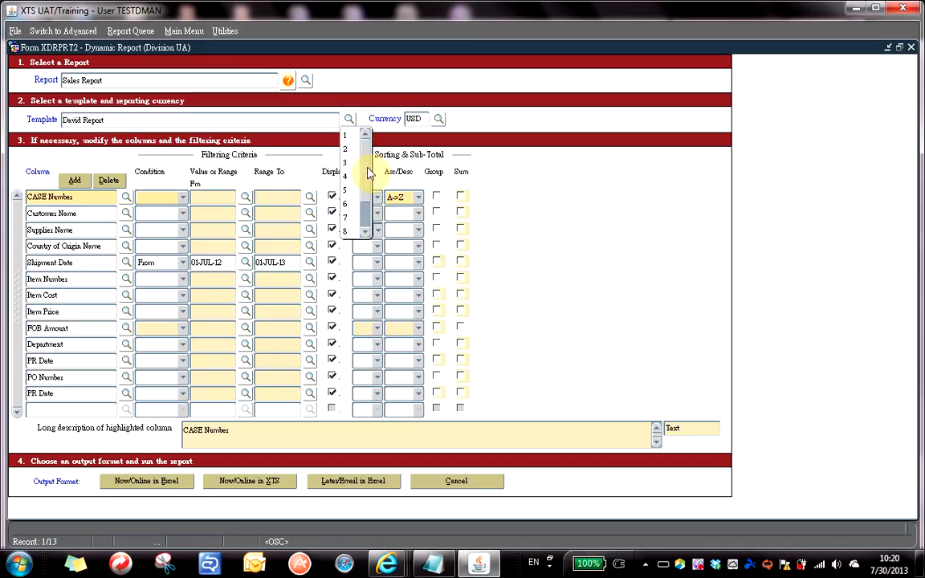
{"action": "left_click", "coordinate": [351, 148]}
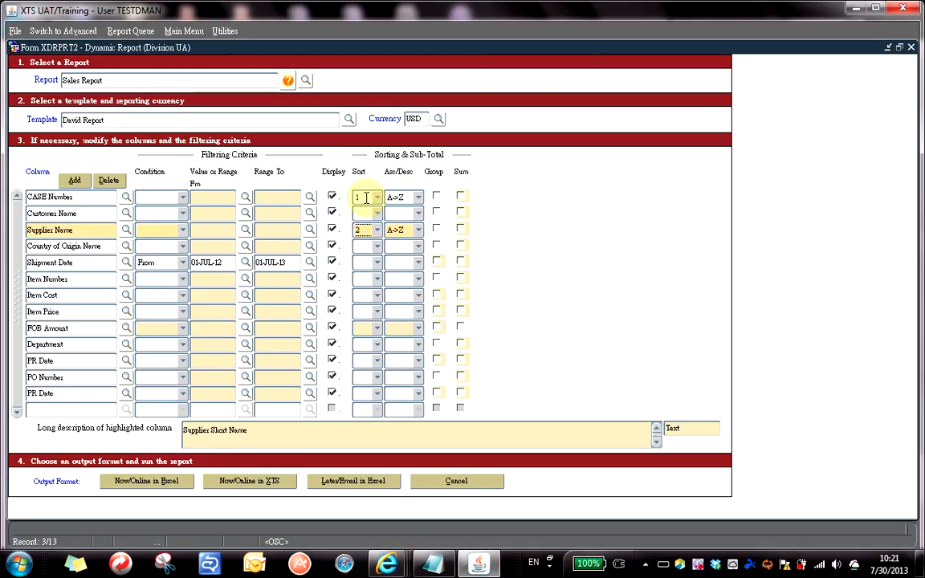
{"action": "left_click", "coordinate": [378, 249]}
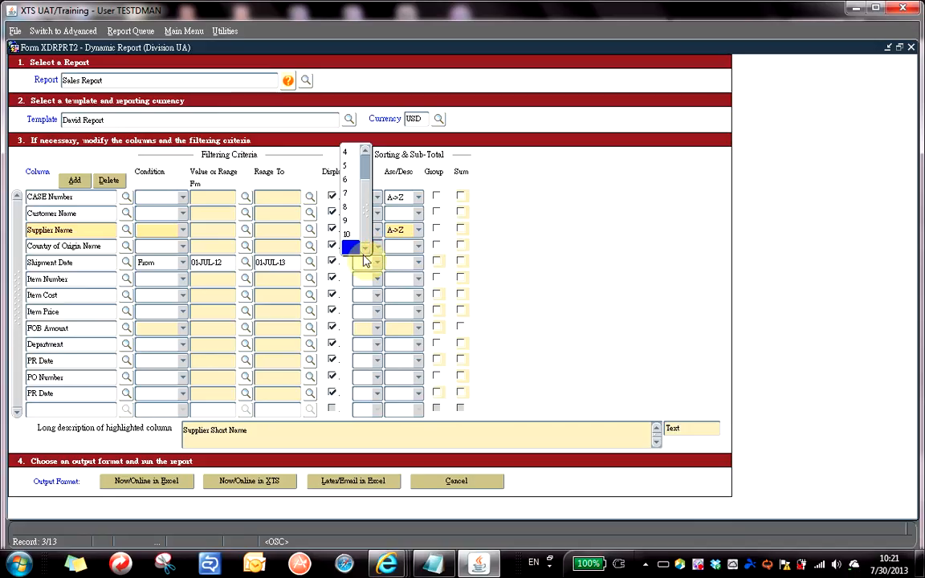
{"action": "left_click", "coordinate": [377, 262]}
{"action": "scroll", "coordinate": [357, 217], "scroll_direction": "up", "scroll_amount": 3}
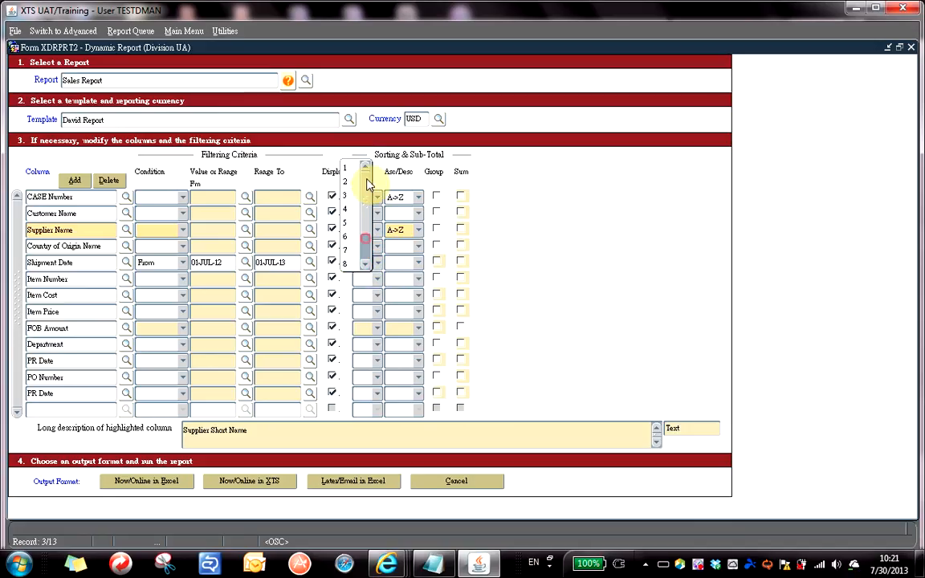
{"action": "left_click", "coordinate": [348, 195]}
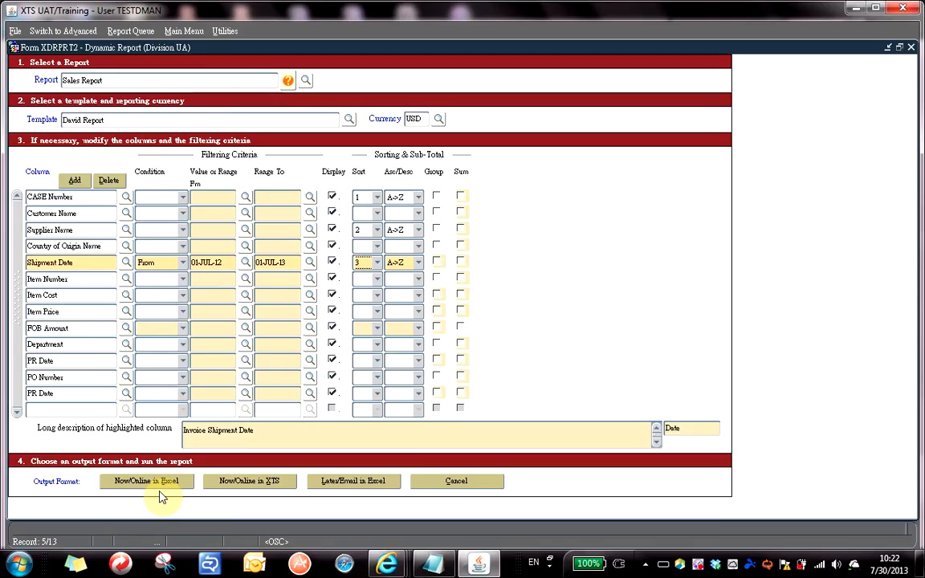
{"action": "left_click", "coordinate": [351, 483]}
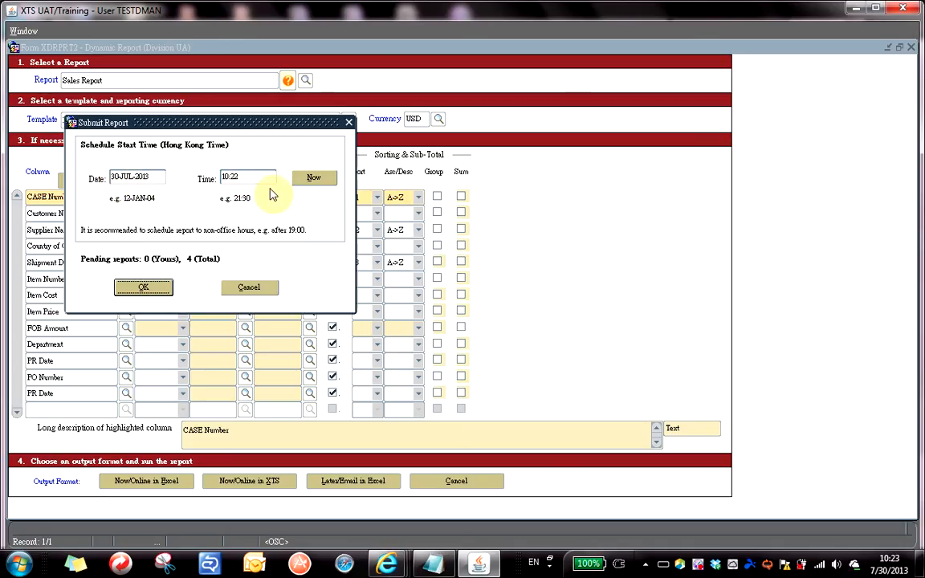
Set the start time to now (10:23, 30-JUL-2013) and submit the report job.
{"action": "left_click", "coordinate": [319, 183]}
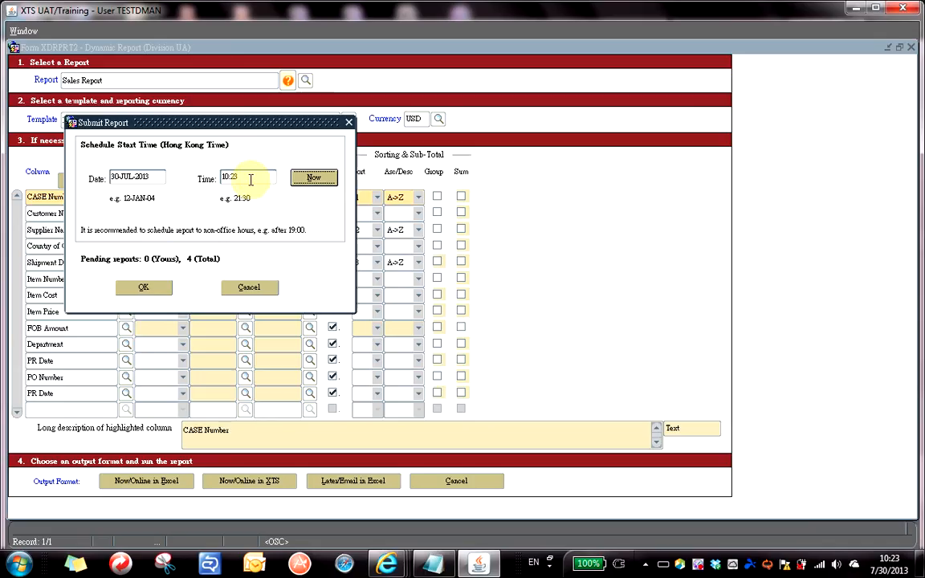
{"action": "left_click", "coordinate": [156, 289]}
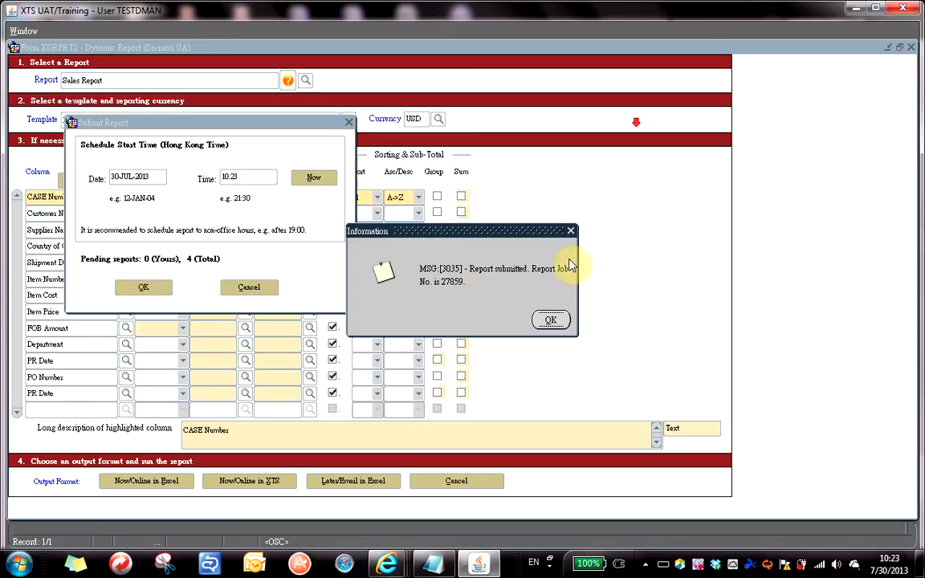
Acknowledge the report-submitted message and nudge the application window slightly.
{"action": "left_click", "coordinate": [549, 321]}
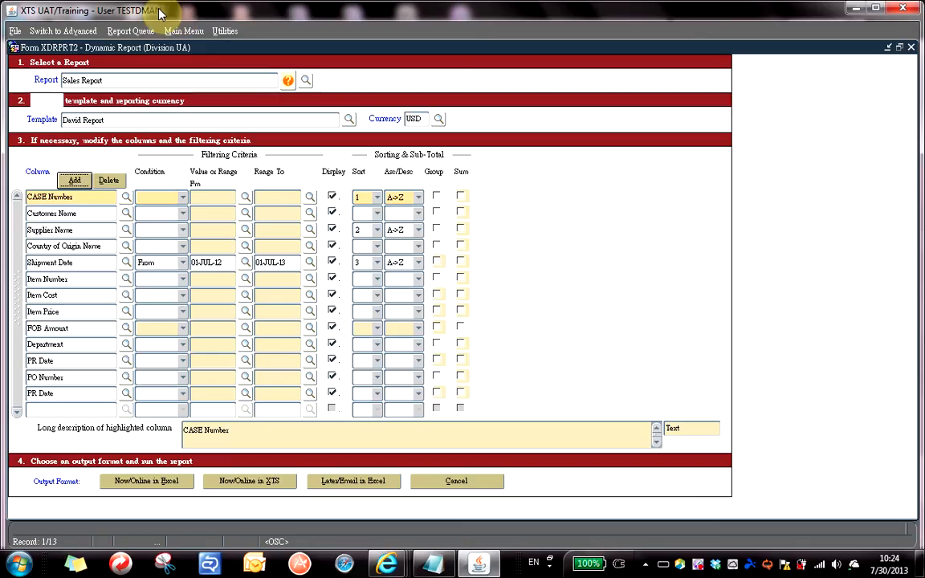
{"action": "left_click_drag", "start_coordinate": [160, 13], "coordinate": [164, 21]}
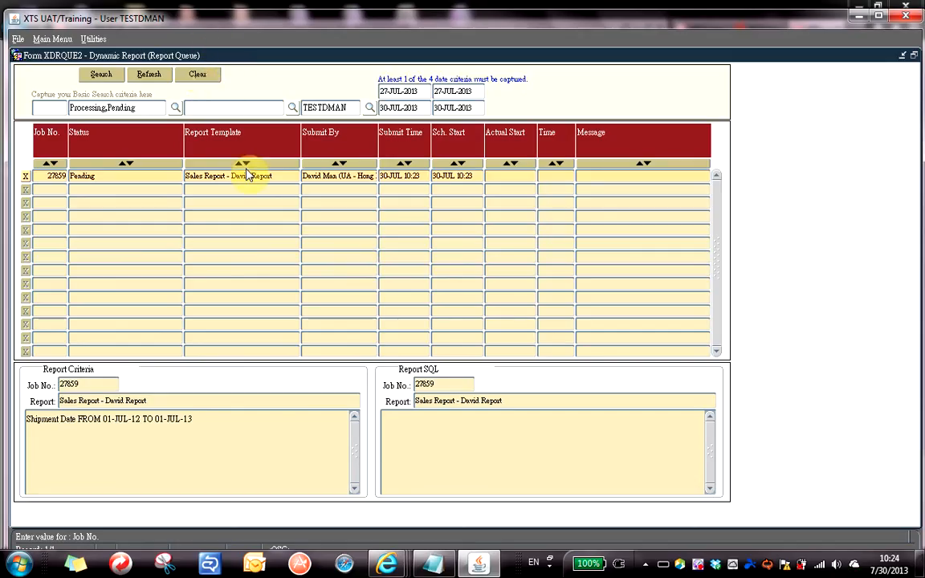
Cancel the pending Sales Report - David Report job and confirm the cancellation.
{"action": "left_click", "coordinate": [142, 175]}
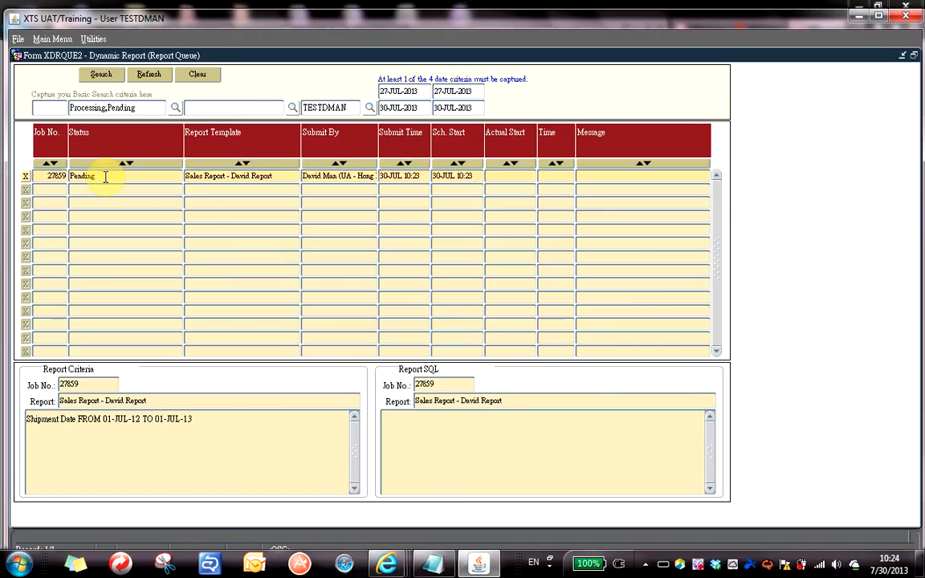
{"action": "left_click", "coordinate": [26, 177]}
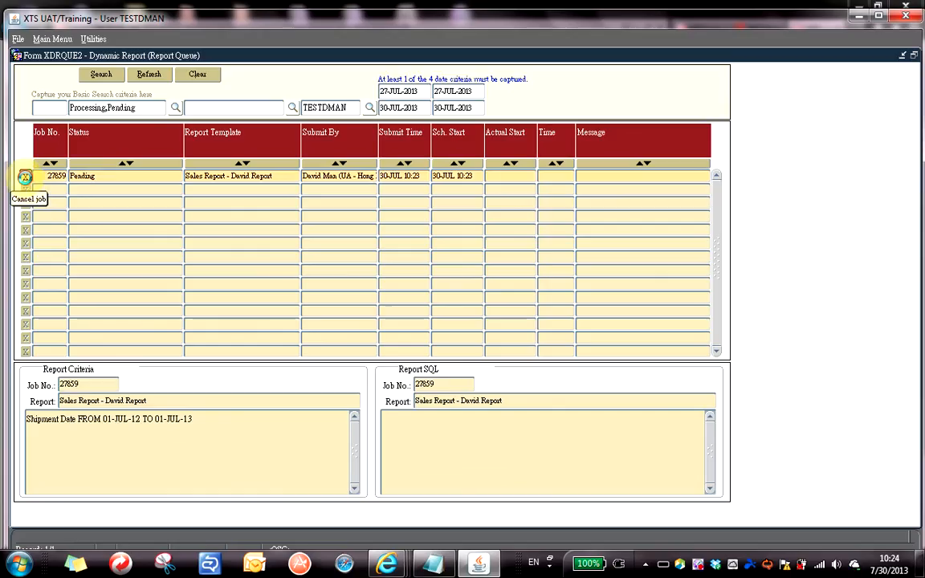
{"action": "left_click_drag", "start_coordinate": [442, 242], "coordinate": [372, 206]}
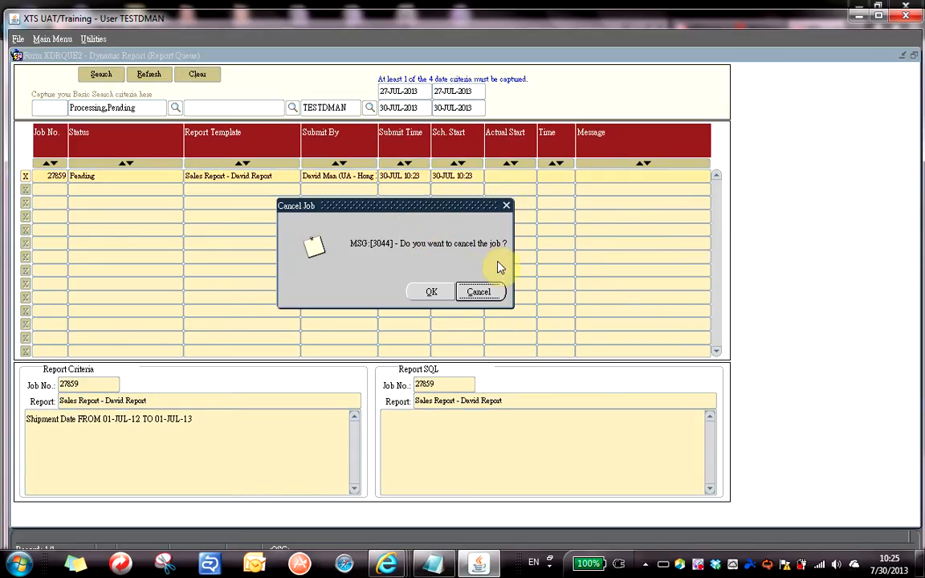
{"action": "left_click", "coordinate": [432, 293]}
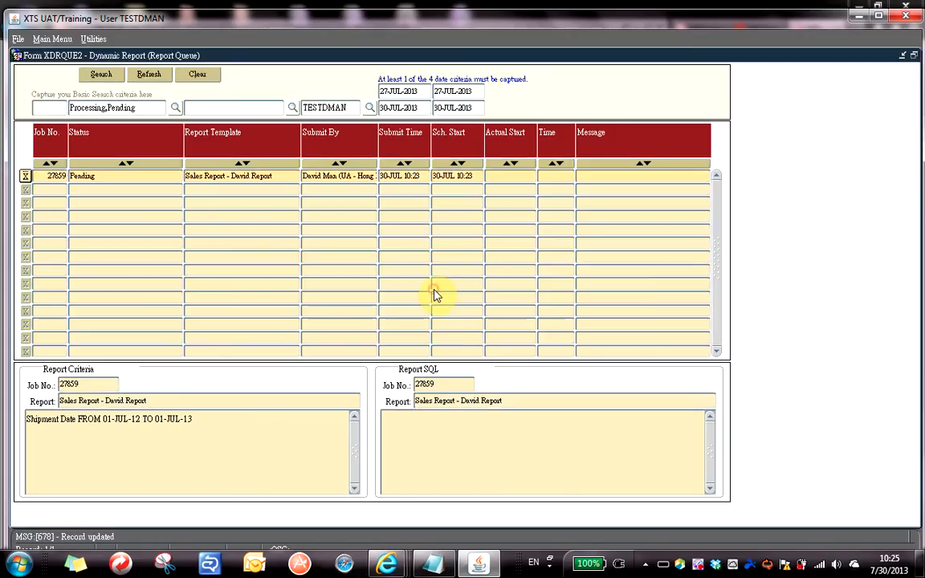
{"action": "left_click", "coordinate": [358, 175]}
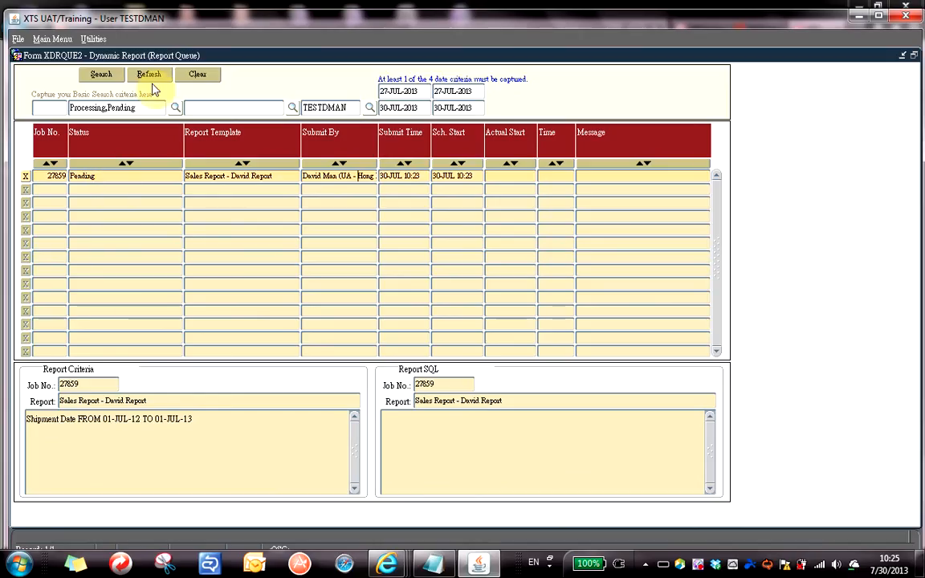
Refresh the Report Queue, then close it with Ctrl+Q to return to the report form.
{"action": "left_click", "coordinate": [151, 77]}
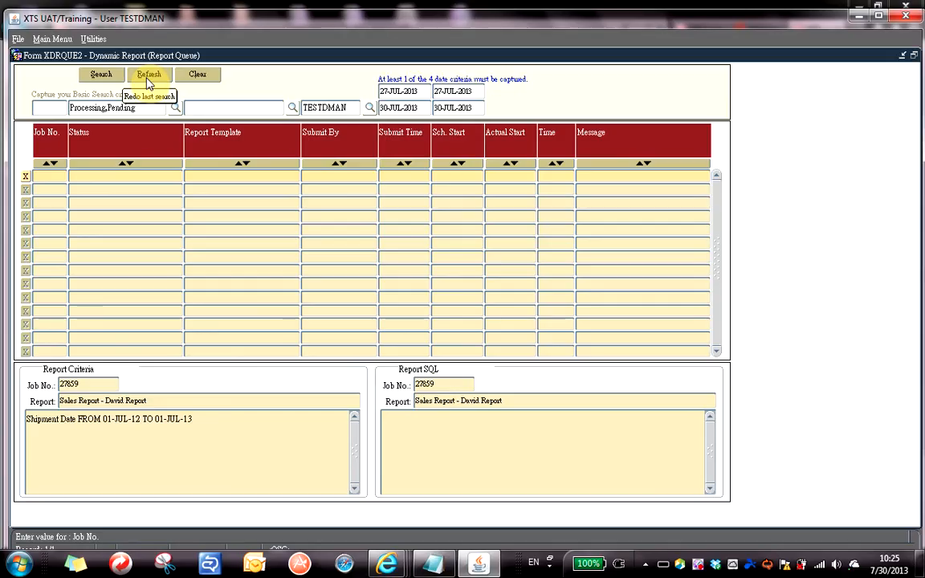
{"action": "key", "text": "ctrl+q"}
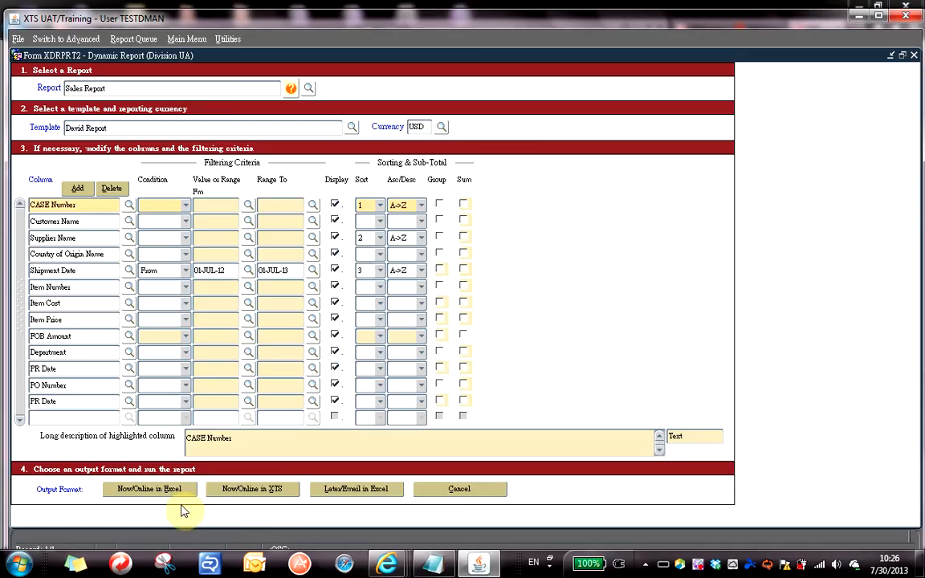
Run the Sales Report now into Excel, then minimize the XTS window.
{"action": "left_click", "coordinate": [141, 492]}
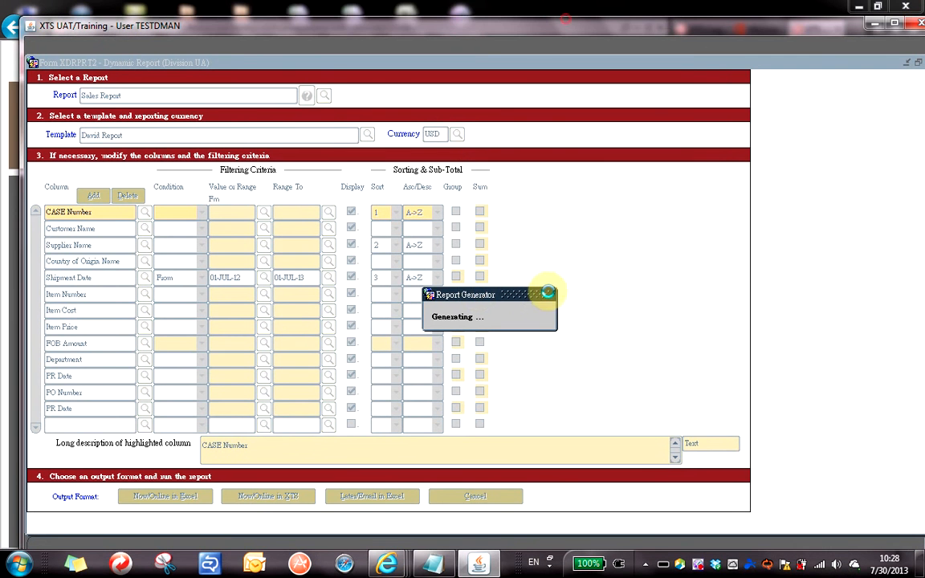
{"action": "left_click", "coordinate": [479, 564]}
Restore and drag the XTS report window aside, then switch to Internet Explorer.
{"action": "left_click", "coordinate": [486, 569]}
{"action": "left_click", "coordinate": [486, 569]}
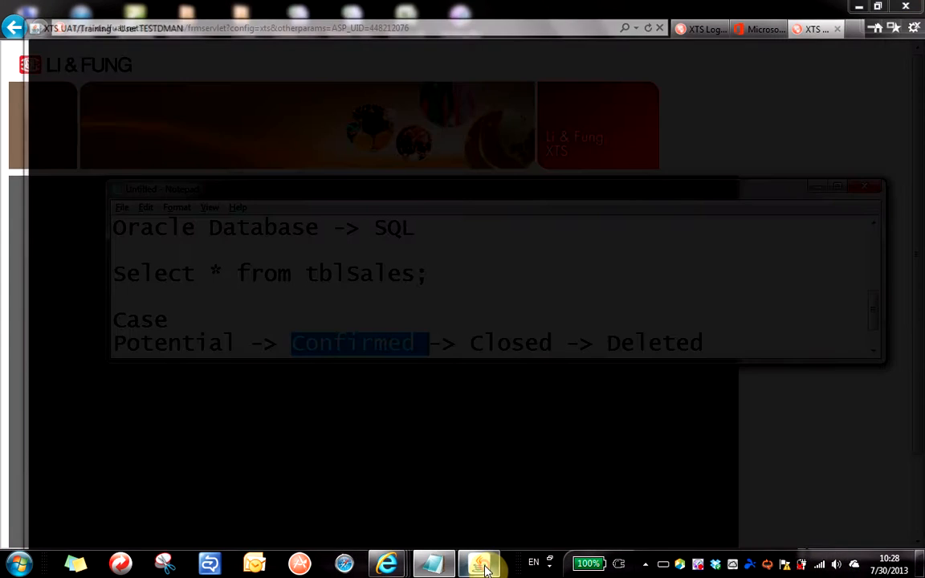
{"action": "left_click", "coordinate": [485, 569]}
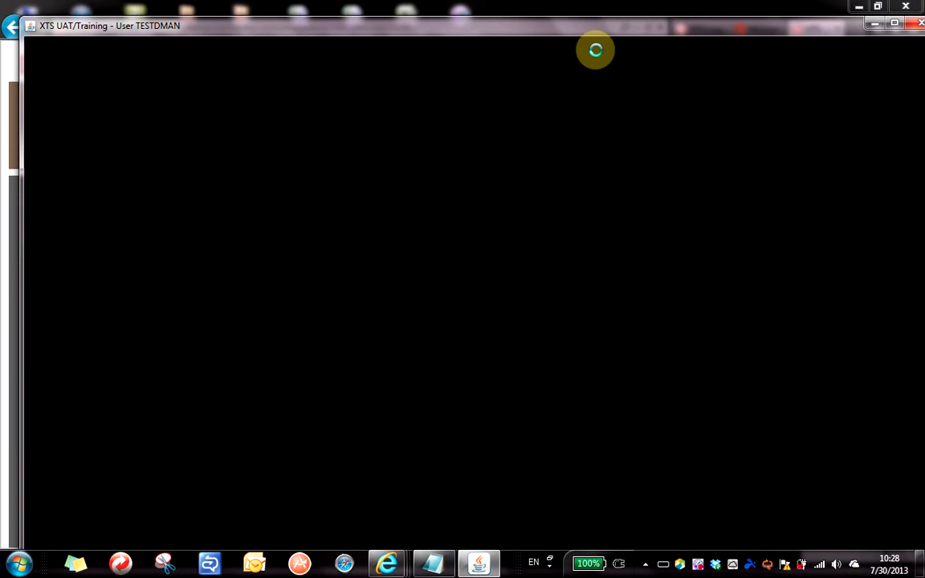
{"action": "left_click_drag", "start_coordinate": [589, 31], "coordinate": [539, 28]}
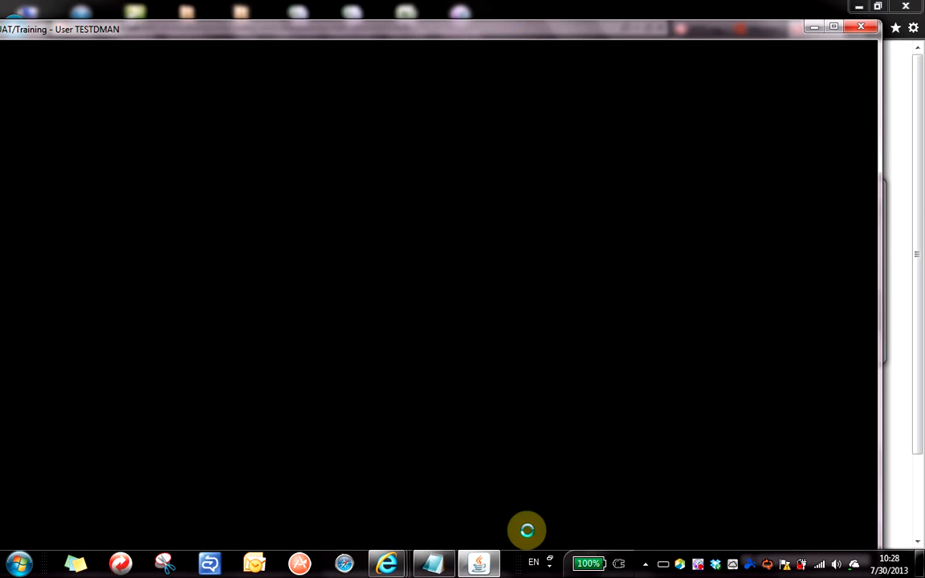
{"action": "left_click", "coordinate": [479, 564]}
{"action": "left_click", "coordinate": [434, 565]}
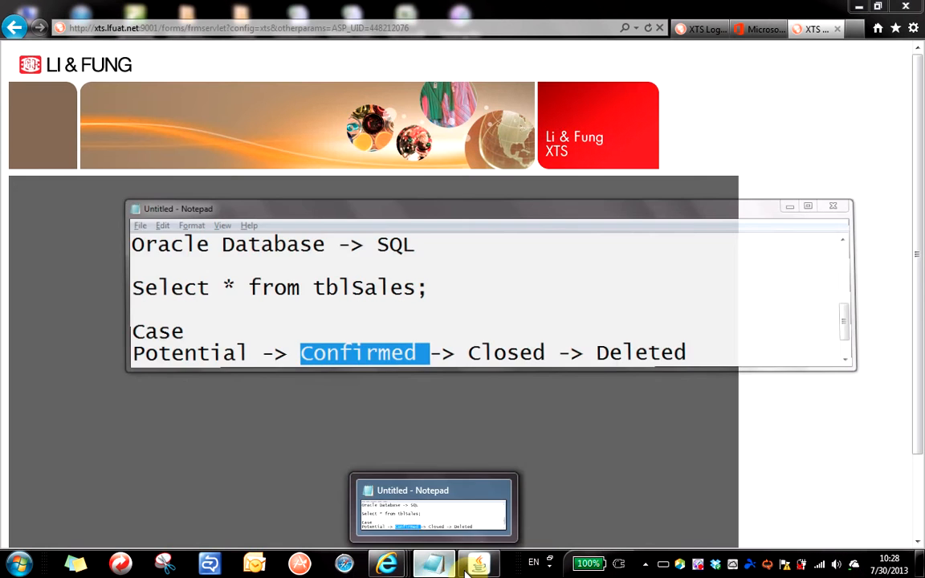
{"action": "left_click", "coordinate": [479, 564]}
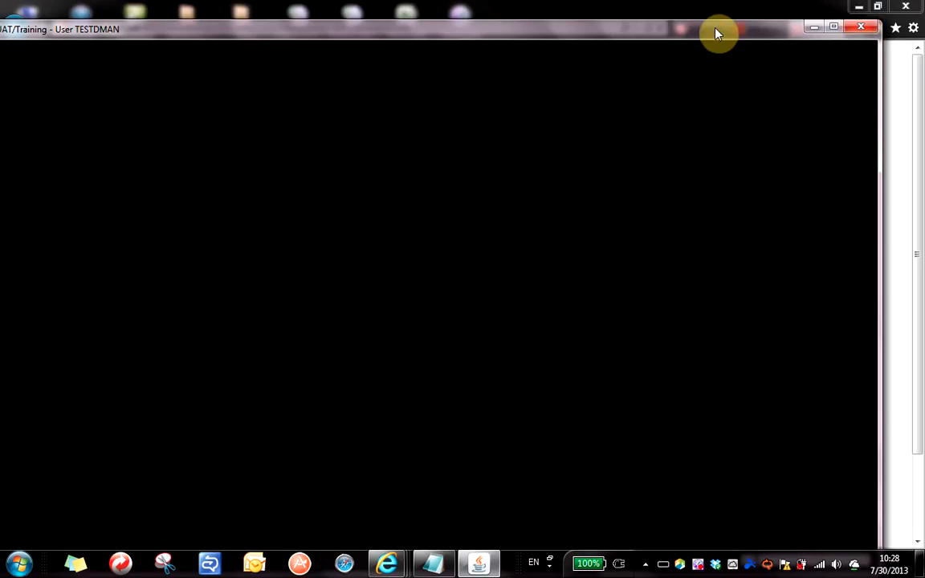
{"action": "left_click_drag", "start_coordinate": [716, 29], "coordinate": [779, 20]}
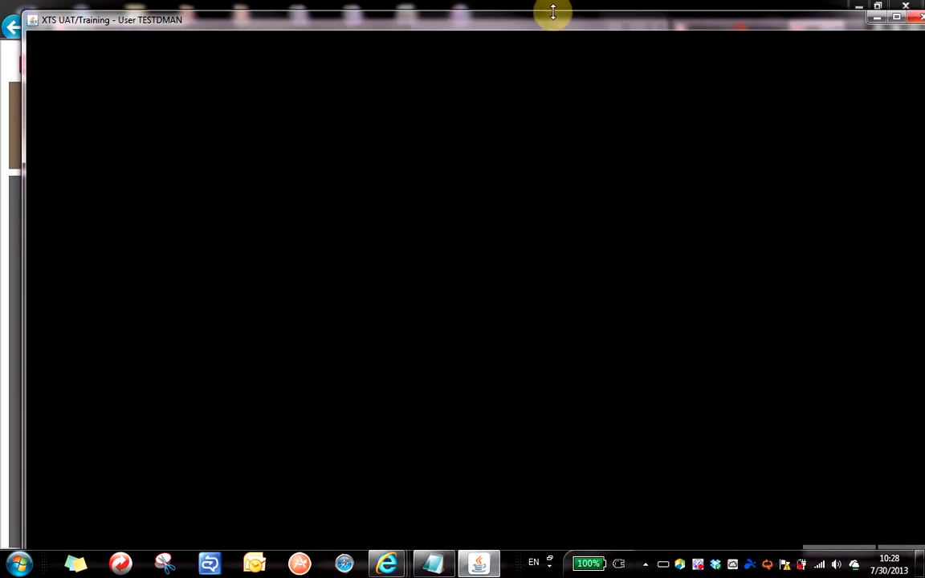
{"action": "left_click_drag", "start_coordinate": [549, 23], "coordinate": [531, 5]}
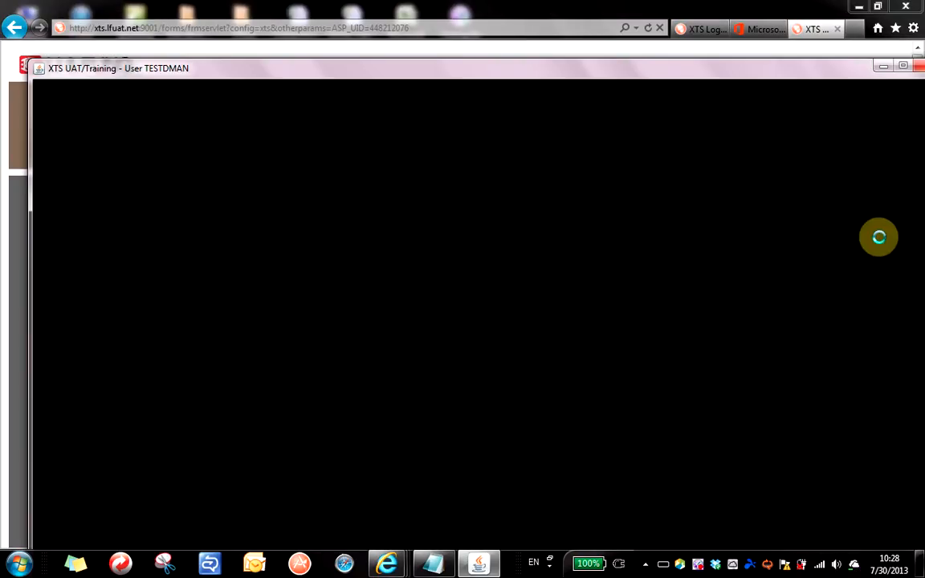
{"action": "key", "text": "alt+Tab"}
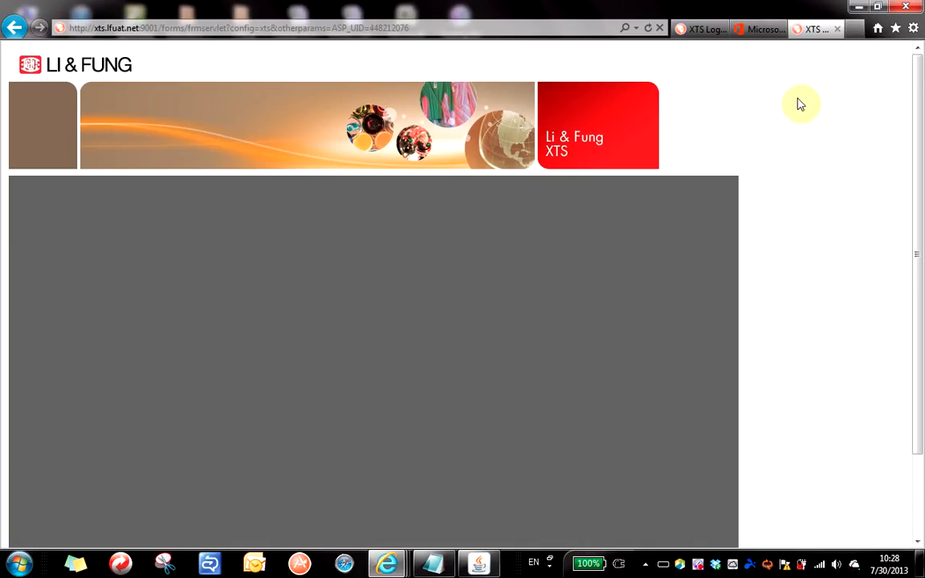
Close the XTS browser tab and hide the Office page and XTS training window.
{"action": "left_click", "coordinate": [838, 31]}
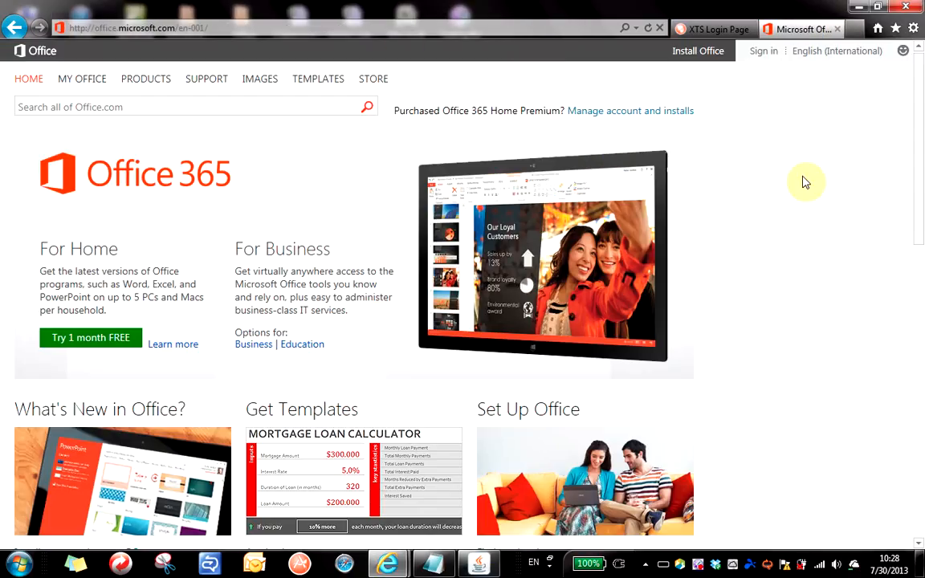
{"action": "scroll", "coordinate": [803, 182], "scroll_direction": "down", "scroll_amount": 1}
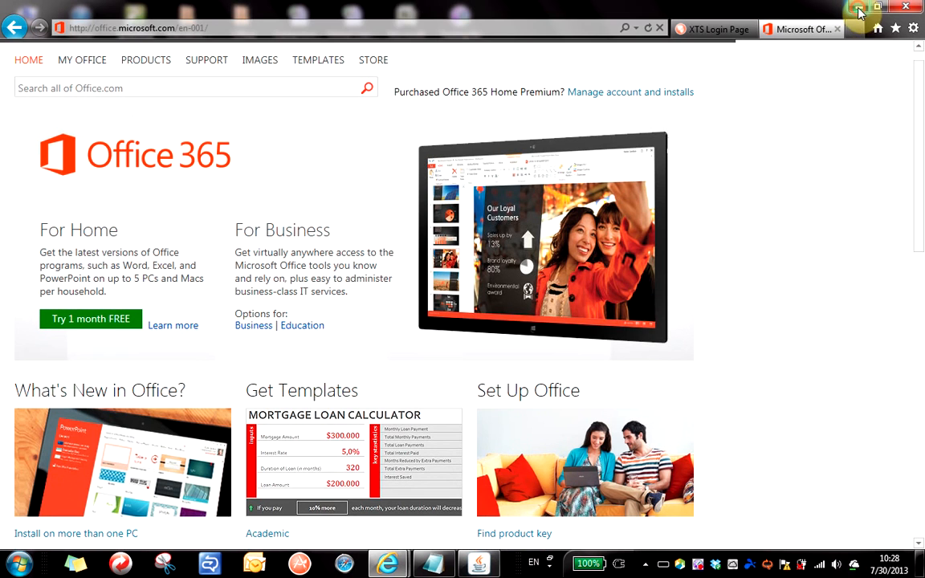
{"action": "left_click", "coordinate": [859, 7]}
{"action": "left_click", "coordinate": [884, 67]}
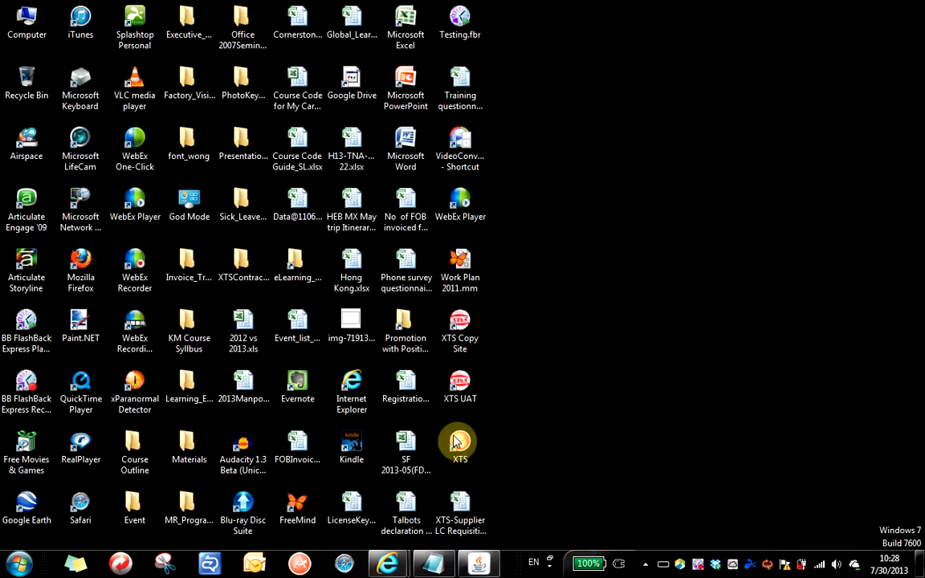
Launch the XTS login page from the desktop and sign in with the test account's password.
{"action": "double_click", "coordinate": [461, 393]}
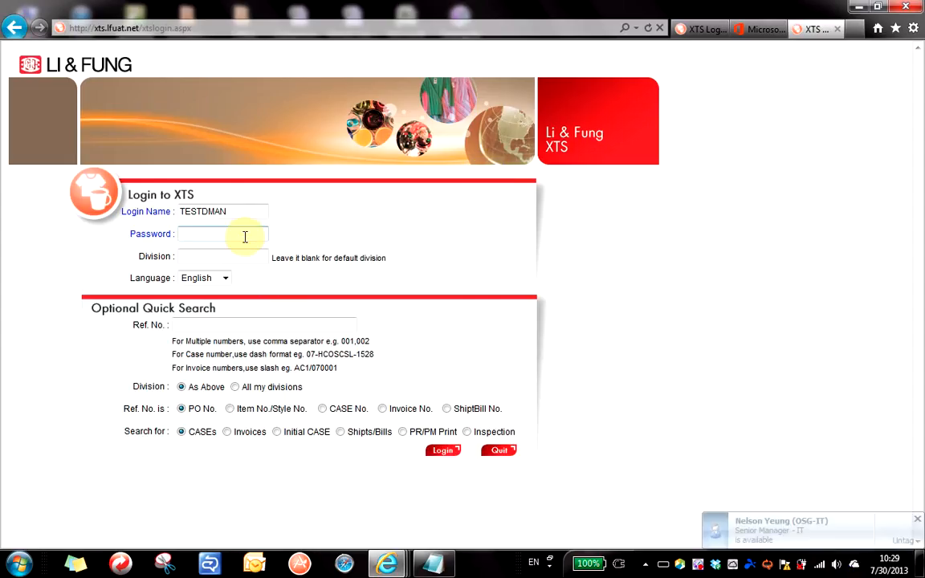
{"action": "type", "text": "•••••"}
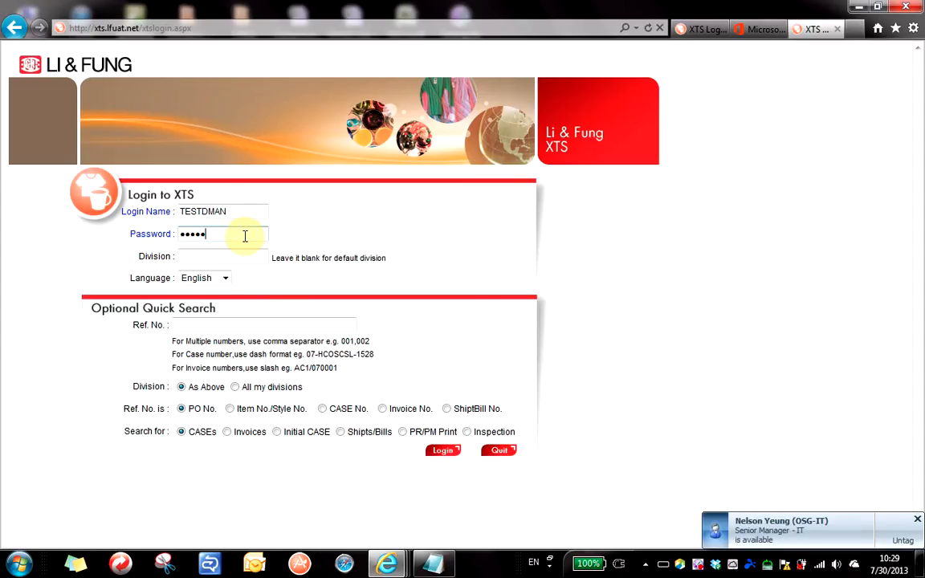
{"action": "type", "text": "••••"}
{"action": "key", "text": "Return"}
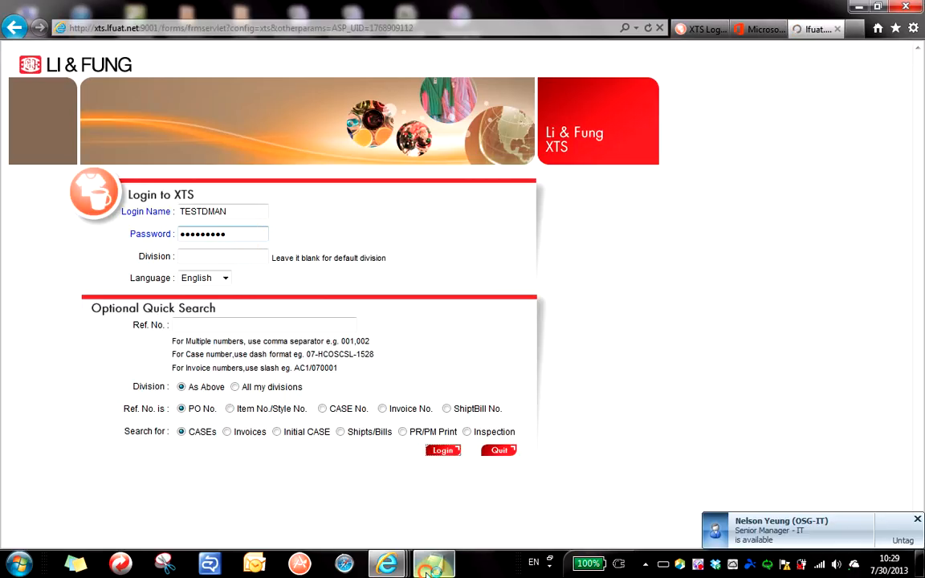
{"action": "left_click", "coordinate": [426, 565]}
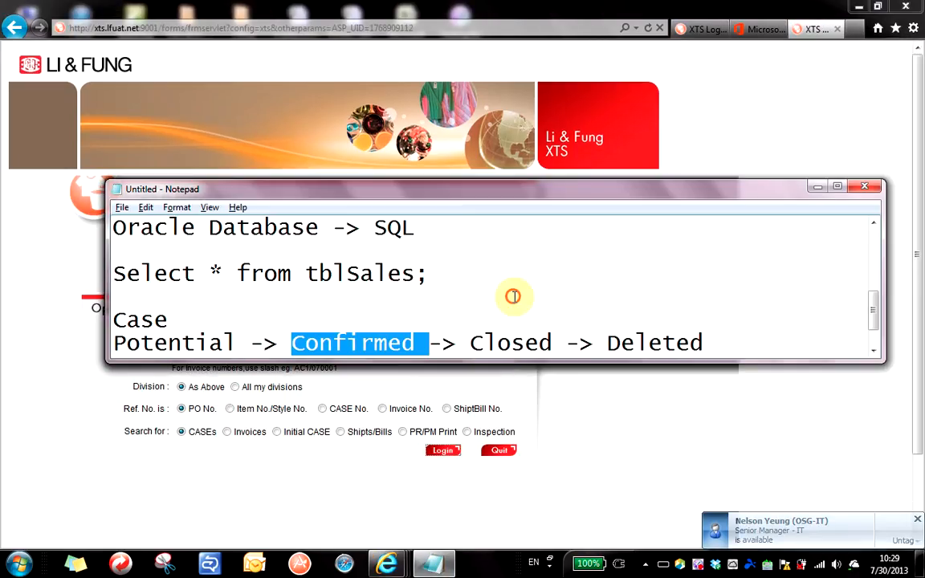
Select the code TRN1306 in the Notepad notes.
{"action": "left_click", "coordinate": [672, 310]}
{"action": "scroll", "coordinate": [575, 321], "scroll_direction": "up", "scroll_amount": 10}
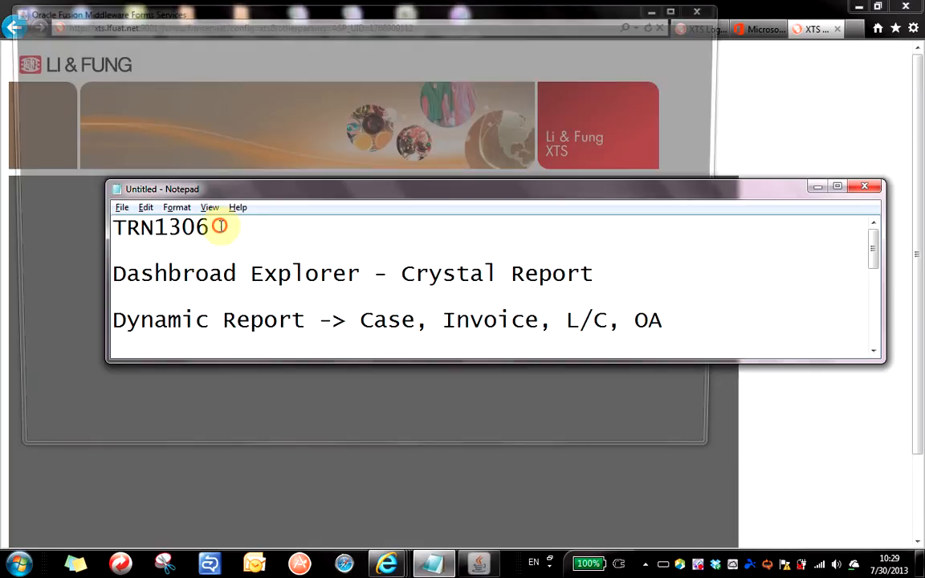
{"action": "left_click_drag", "start_coordinate": [221, 228], "coordinate": [17, 212]}
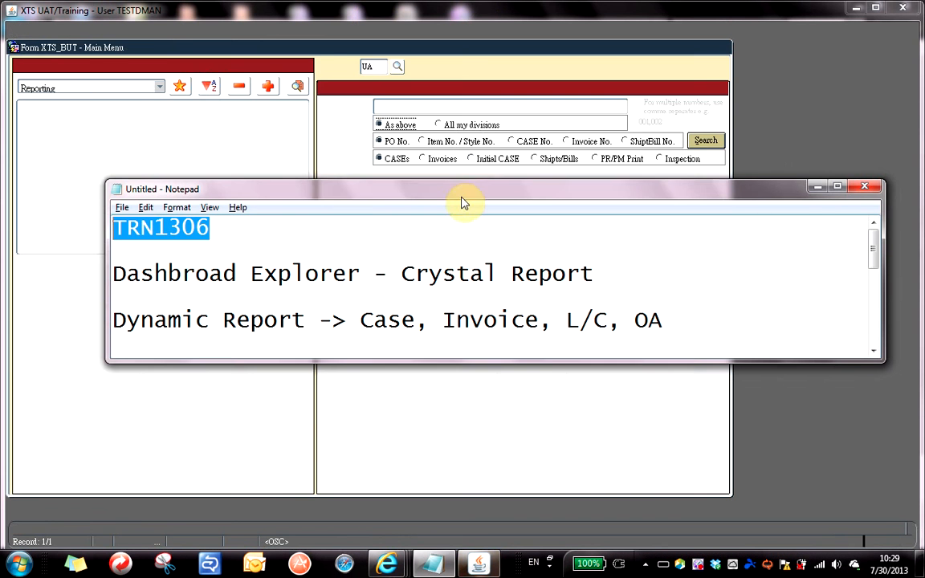
Move the notes aside and open Dynamic Report with its list of reports.
{"action": "left_click_drag", "start_coordinate": [462, 190], "coordinate": [450, 245]}
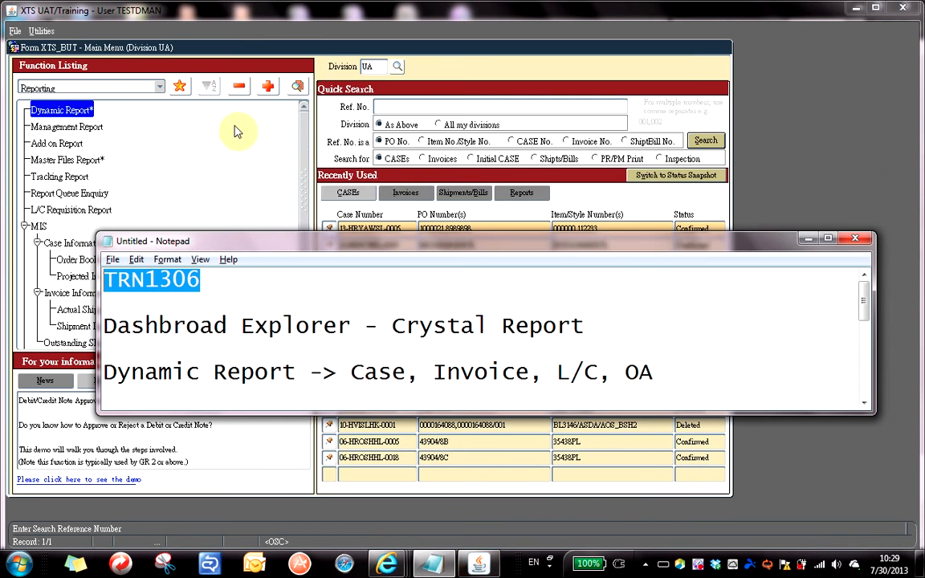
{"action": "left_click", "coordinate": [64, 113]}
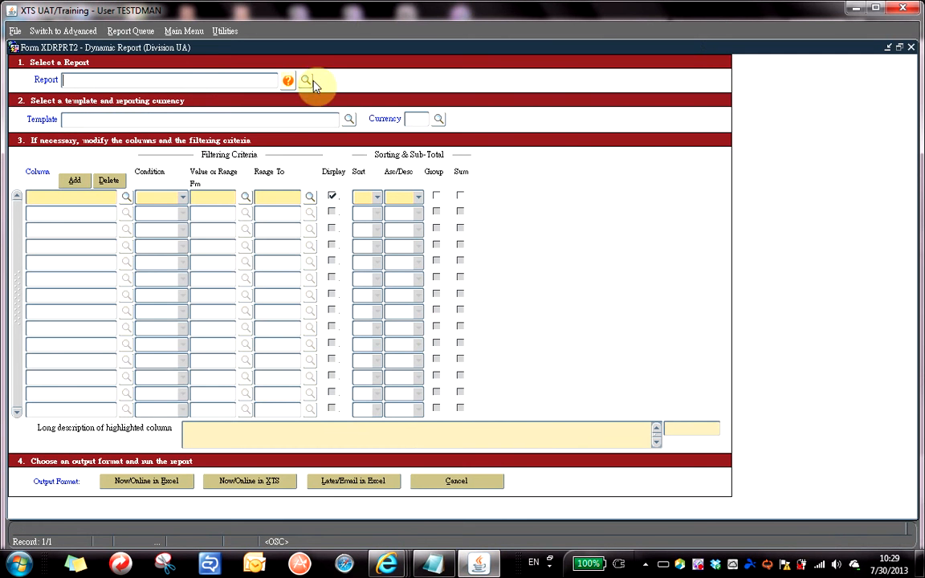
{"action": "left_click", "coordinate": [307, 81]}
Choose Sales Report as the report and David Report as its template.
{"action": "type", "text": "sales %"}
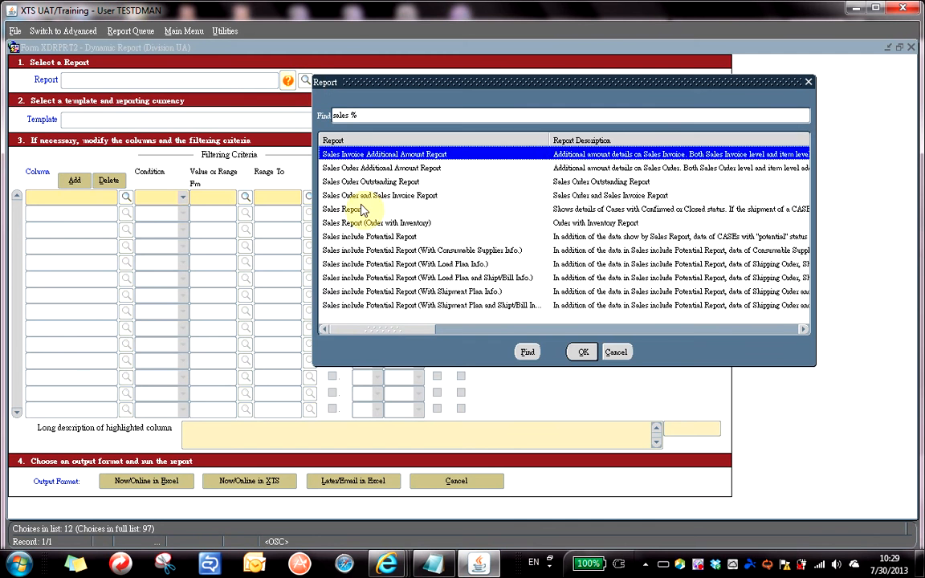
{"action": "double_click", "coordinate": [361, 211]}
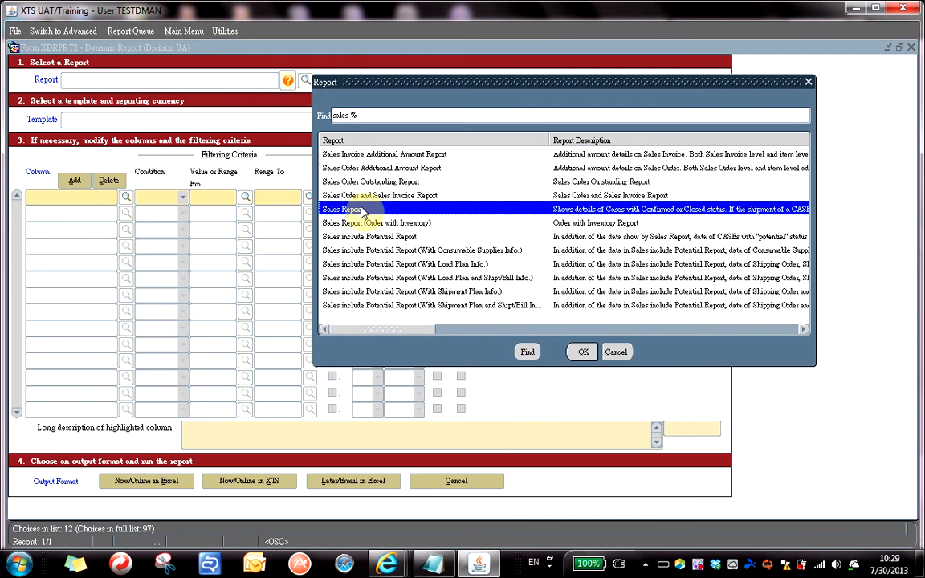
{"action": "left_click", "coordinate": [347, 121]}
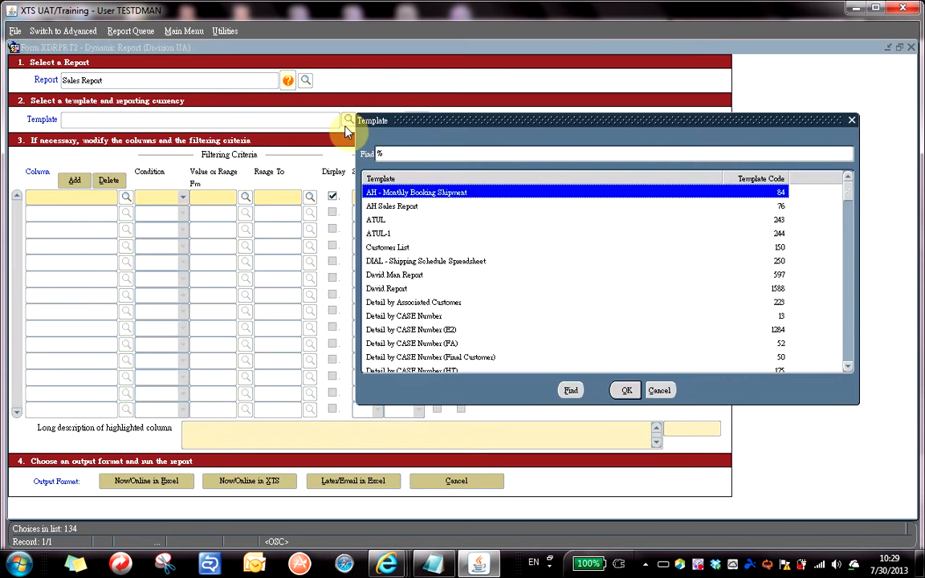
{"action": "double_click", "coordinate": [394, 287]}
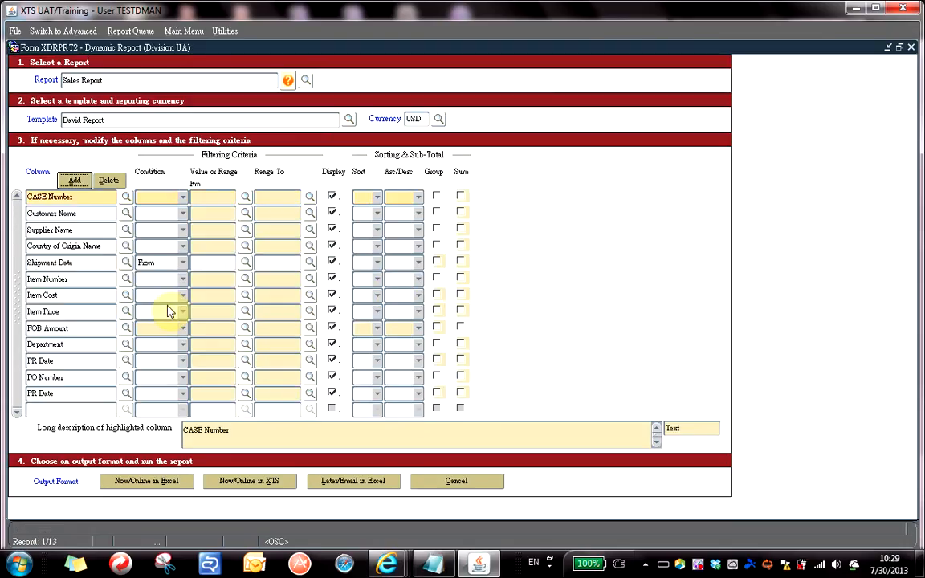
Fill in the Shipment Date filter from 01-JUL-12 to 1-jul-2013.
{"action": "left_click", "coordinate": [212, 267]}
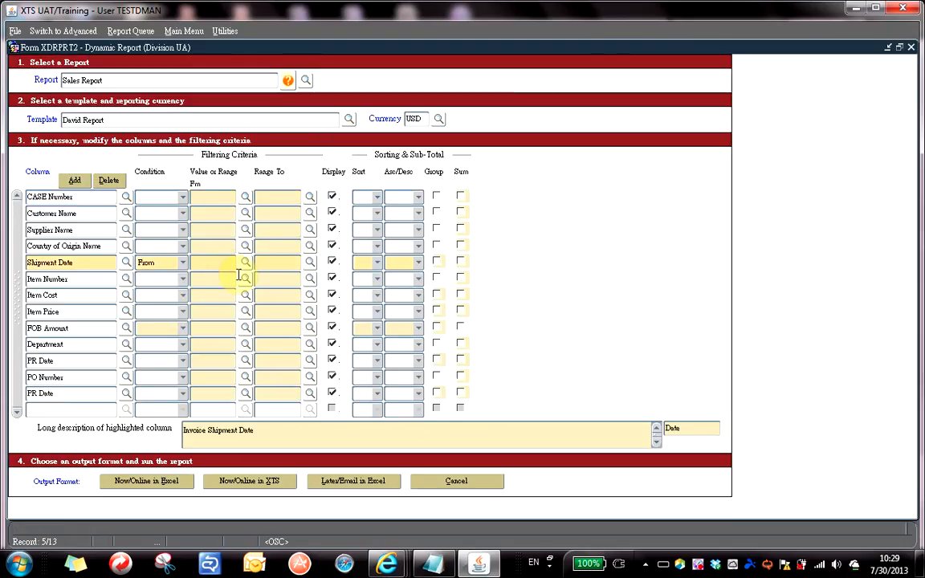
{"action": "type", "text": "1-jul-2013"}
{"action": "key", "text": "Tab"}
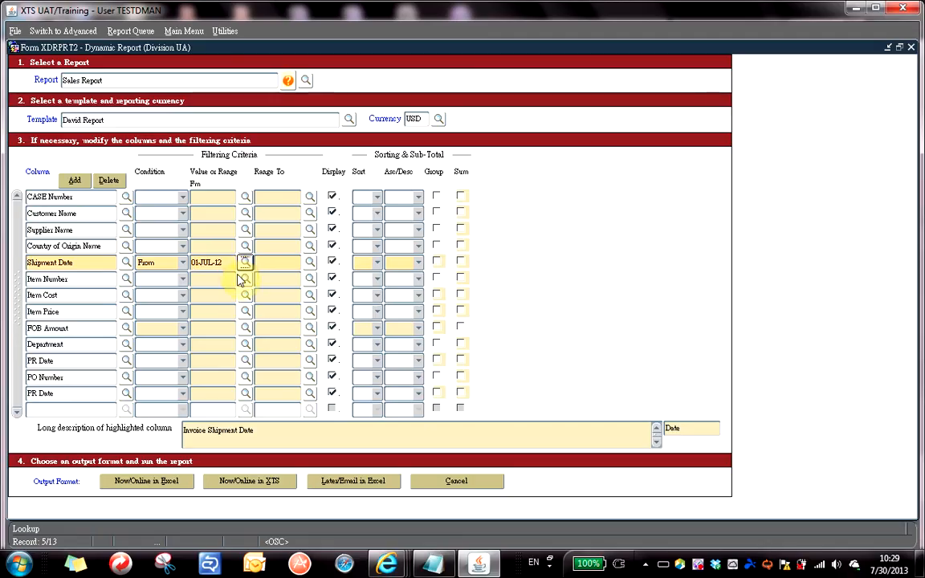
{"action": "left_click", "coordinate": [270, 268]}
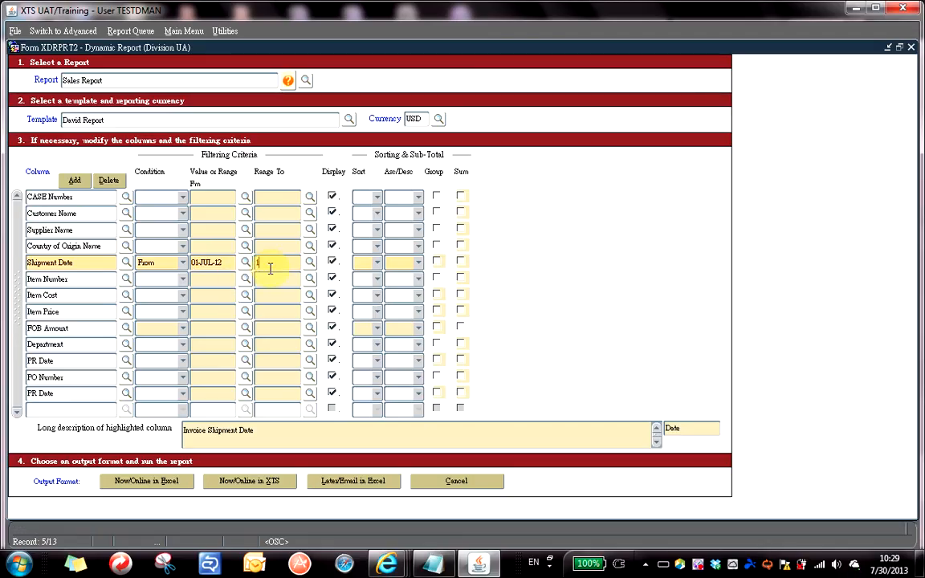
{"action": "type", "text": "1-jul-2013"}
Fix the end date's dash and sort by CASE Number first, Supplier Name second.
{"action": "left_click", "coordinate": [272, 262]}
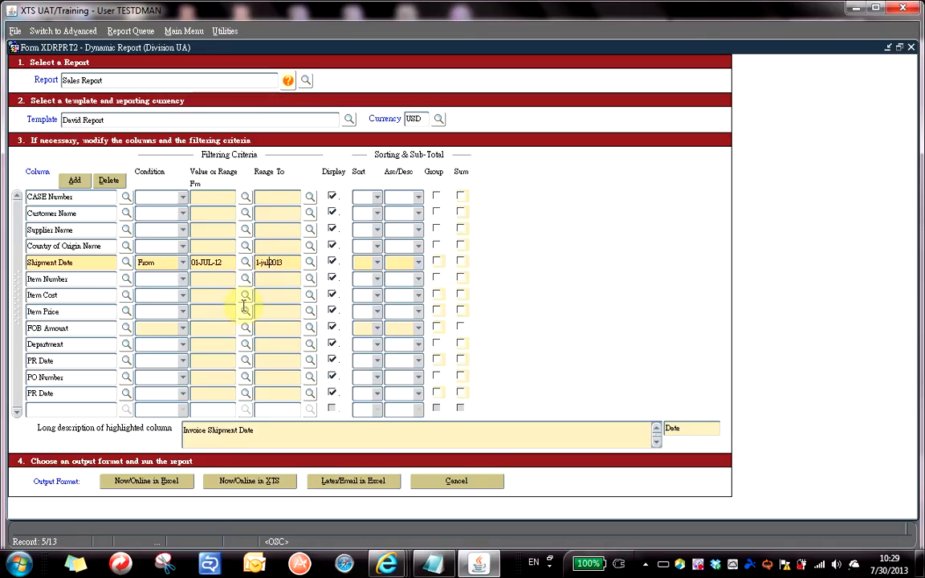
{"action": "type", "text": "-"}
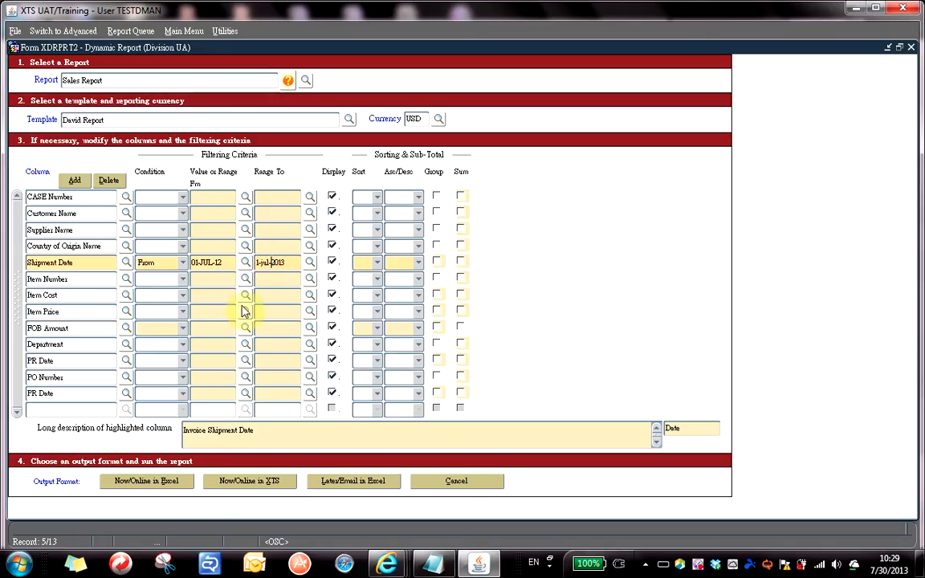
{"action": "left_click", "coordinate": [376, 197]}
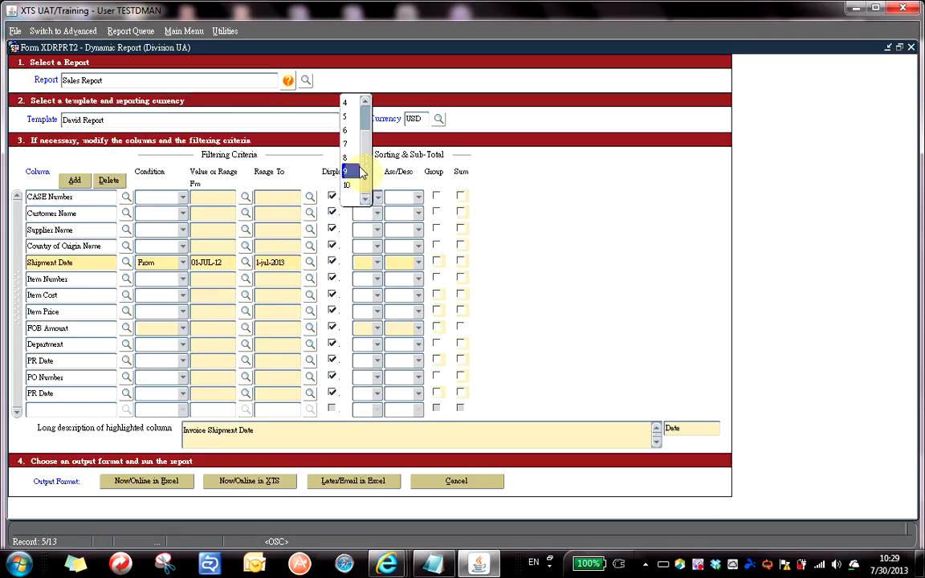
{"action": "left_click", "coordinate": [348, 103]}
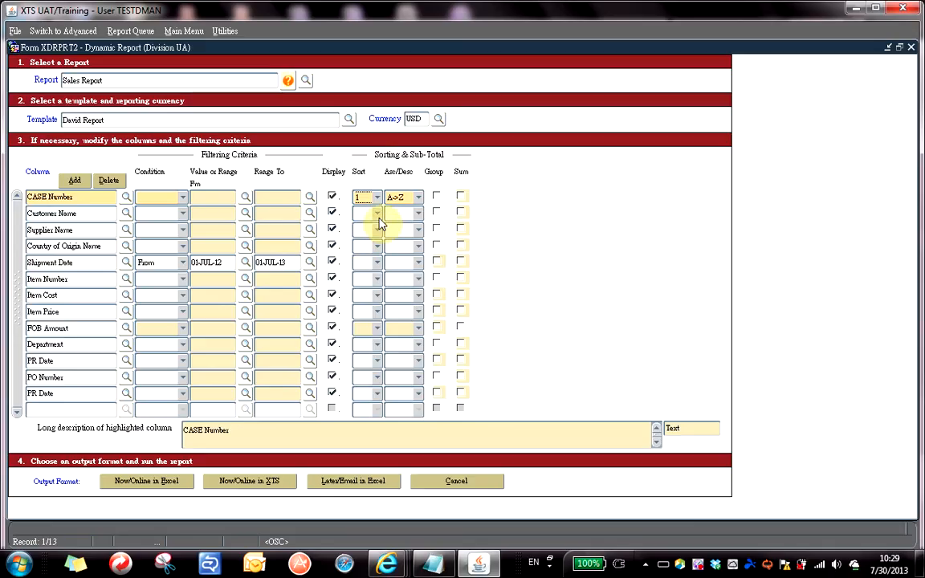
{"action": "left_click", "coordinate": [376, 214]}
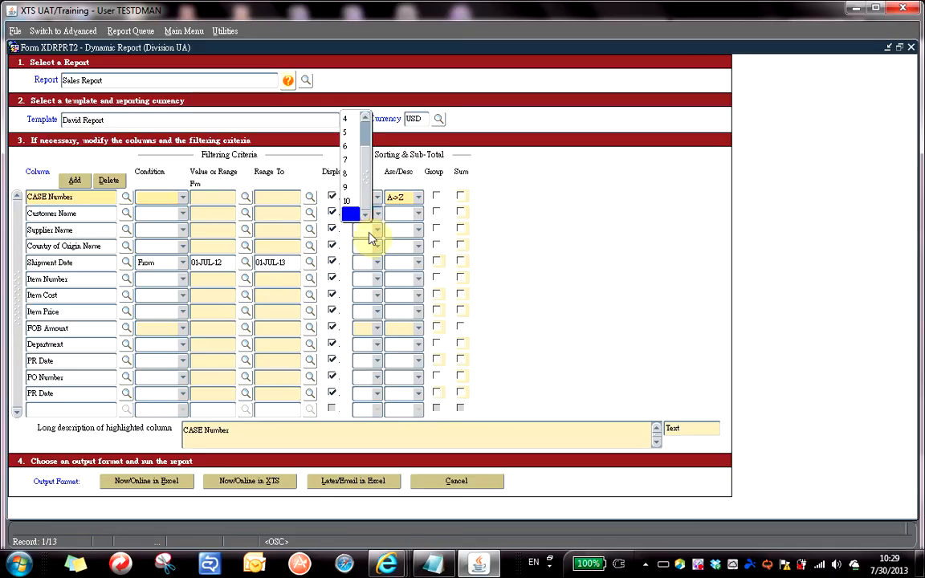
{"action": "left_click", "coordinate": [366, 213]}
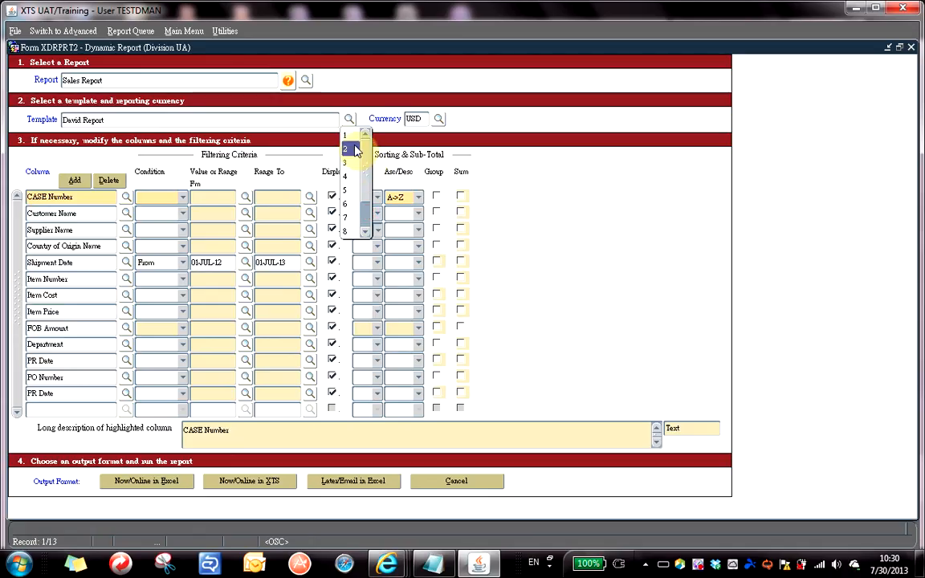
{"action": "left_click", "coordinate": [353, 148]}
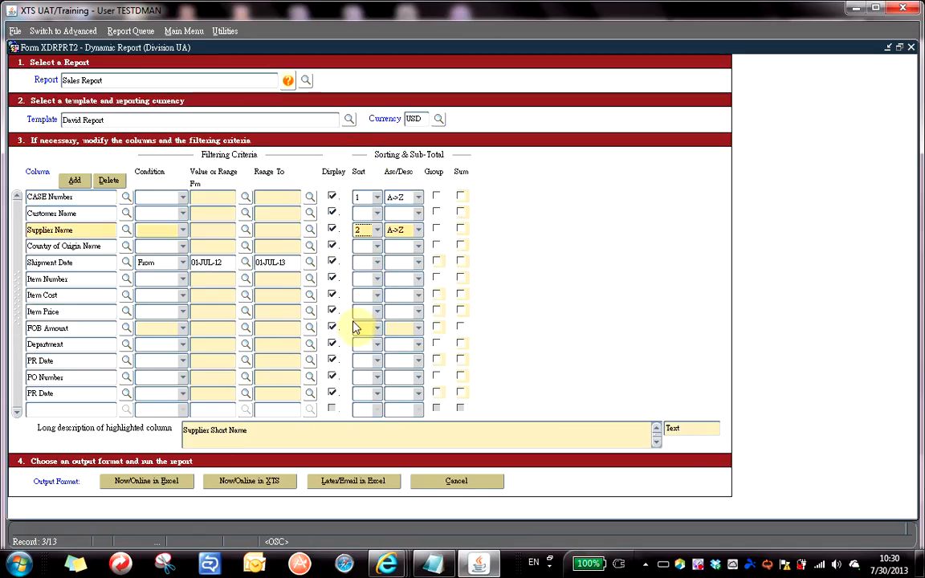
Make Shipment Date the third sort key and run the Sales Report to Excel.
{"action": "left_click", "coordinate": [377, 264]}
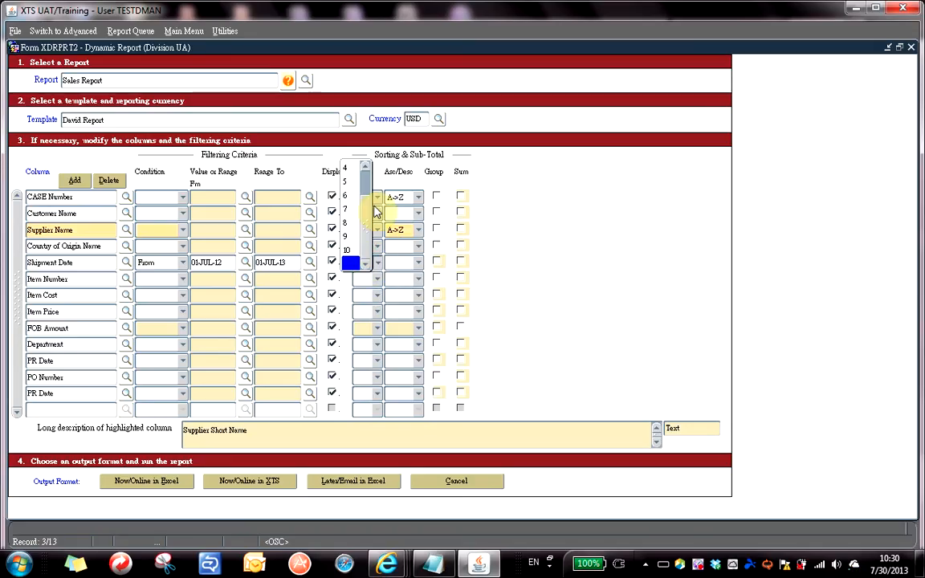
{"action": "left_click_drag", "start_coordinate": [365, 213], "coordinate": [363, 184]}
{"action": "left_click", "coordinate": [350, 196]}
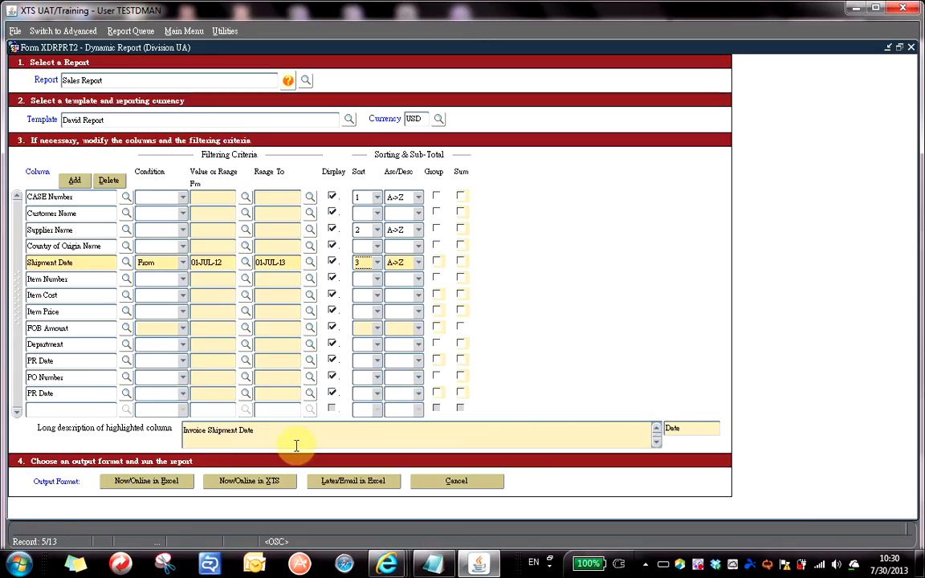
{"action": "left_click", "coordinate": [132, 480]}
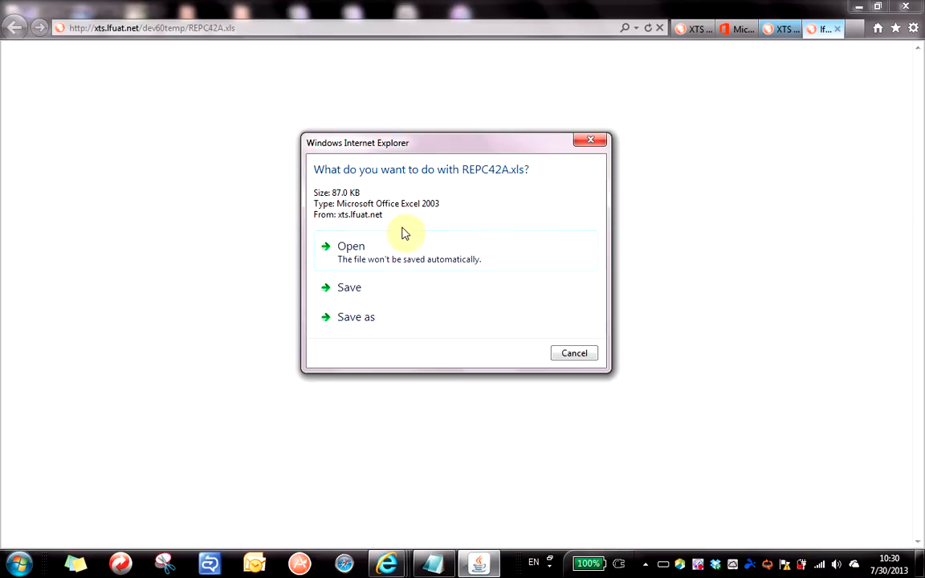
Open REPC42A.xls from the download prompt, maximize Excel, and inspect cells such as ALGERIA and Y2K.
{"action": "left_click", "coordinate": [362, 254]}
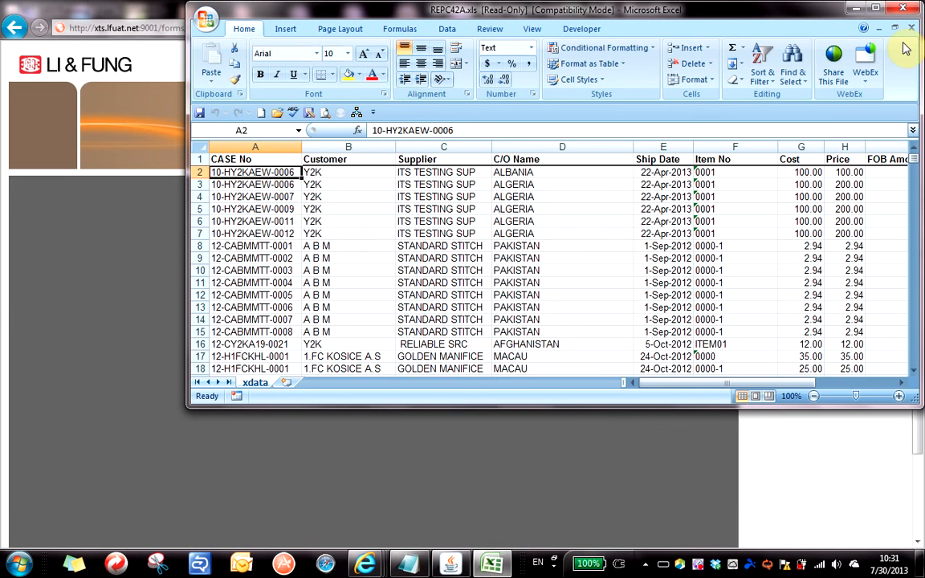
{"action": "double_click", "coordinate": [795, 9]}
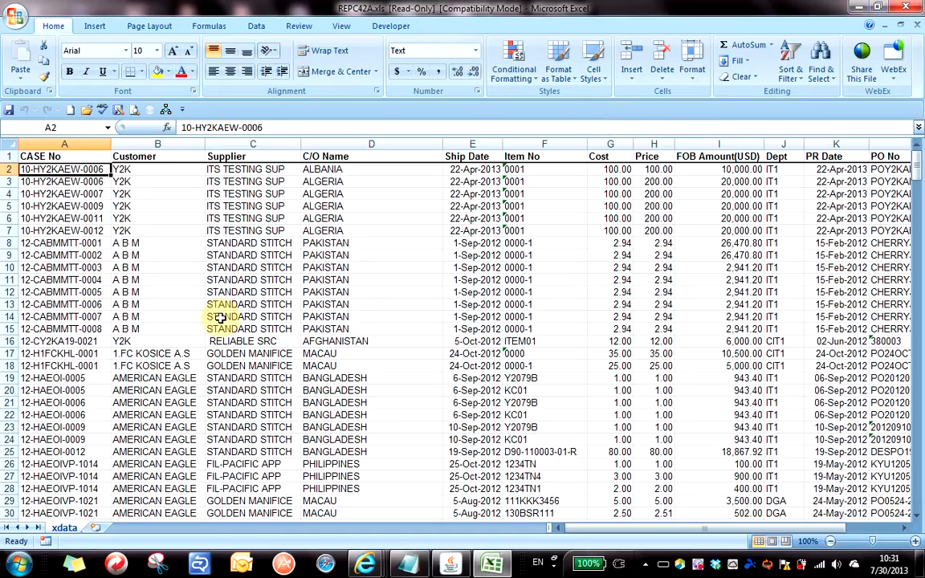
{"action": "left_click", "coordinate": [257, 268]}
{"action": "left_click", "coordinate": [338, 218]}
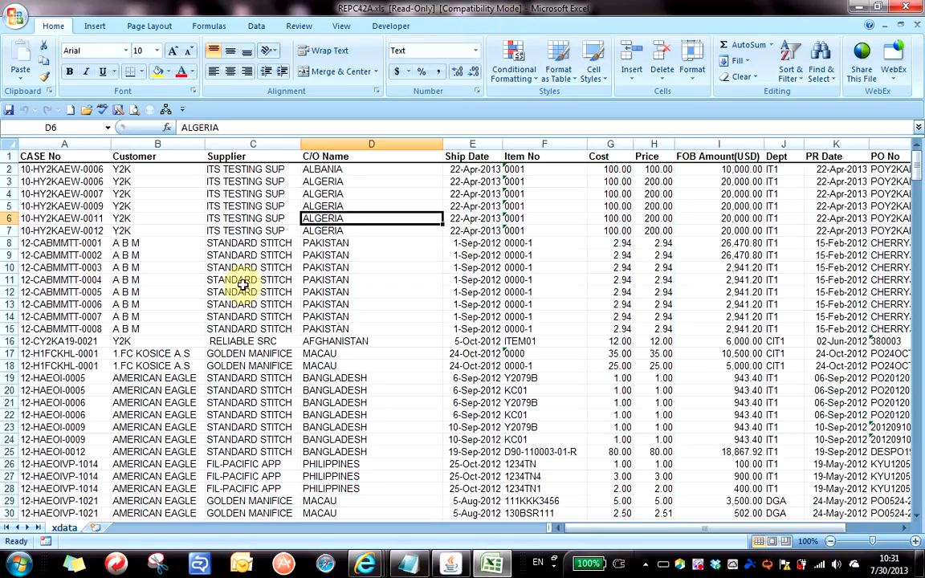
{"action": "left_click", "coordinate": [157, 232]}
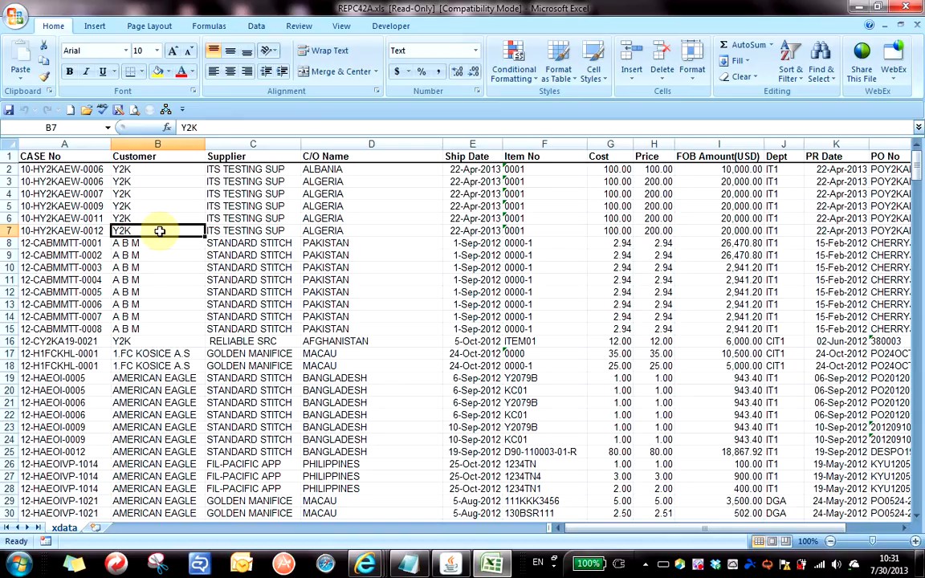
From the Office Button choose Save As > Excel Workbook to save REPC42A as .xlsx.
{"action": "left_click", "coordinate": [18, 19]}
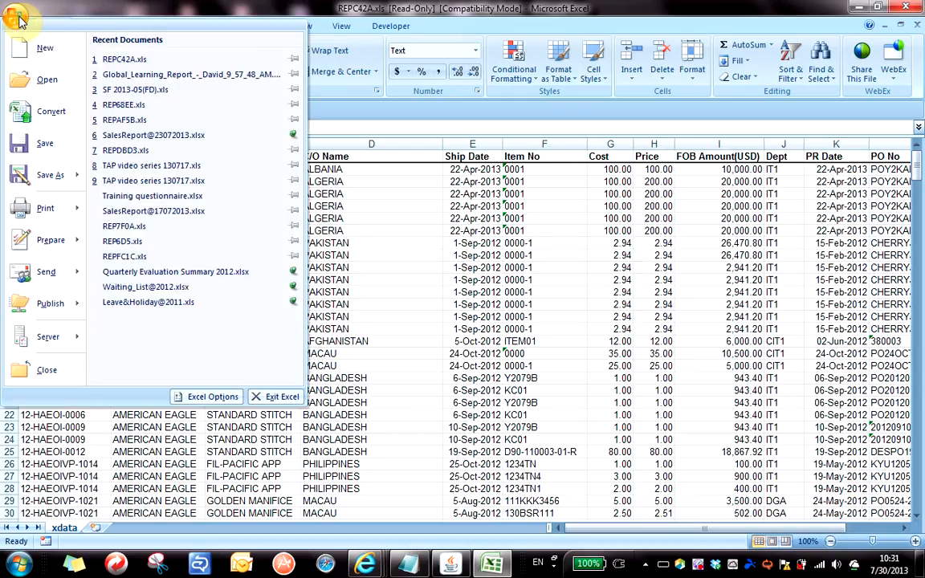
{"action": "mouse_move", "coordinate": [45, 182]}
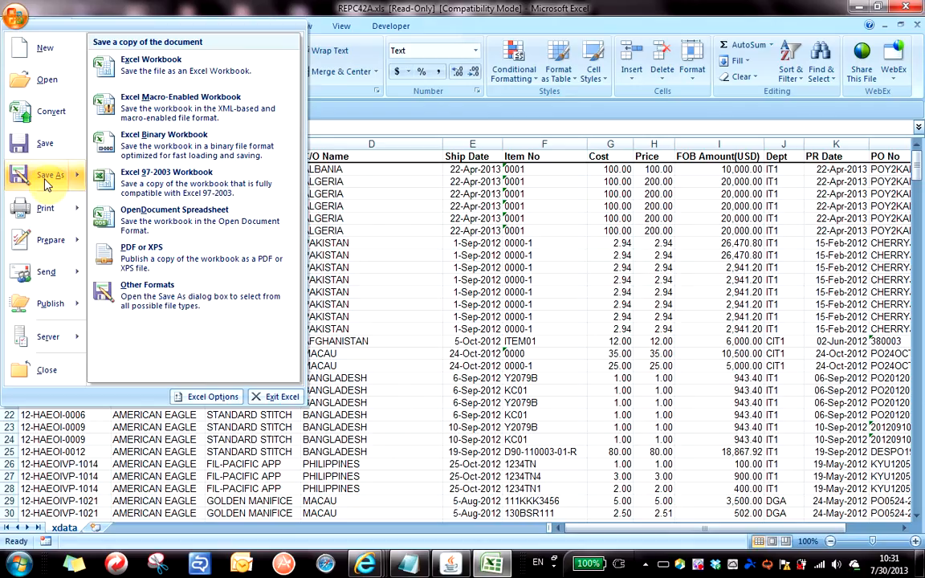
{"action": "left_click", "coordinate": [142, 72]}
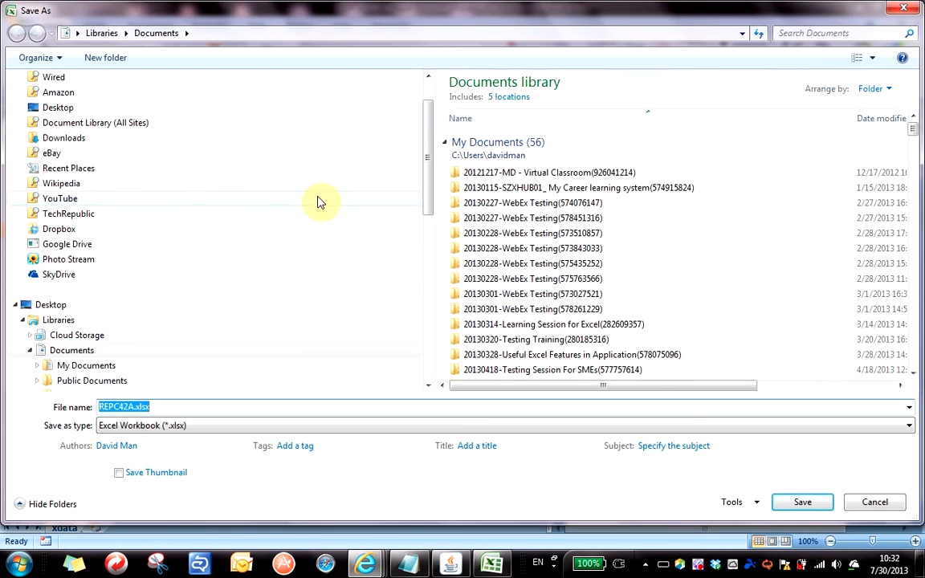
Set the save location to Desktop and the file name to SalesReport@30072013.
{"action": "left_click_drag", "start_coordinate": [430, 191], "coordinate": [432, 104]}
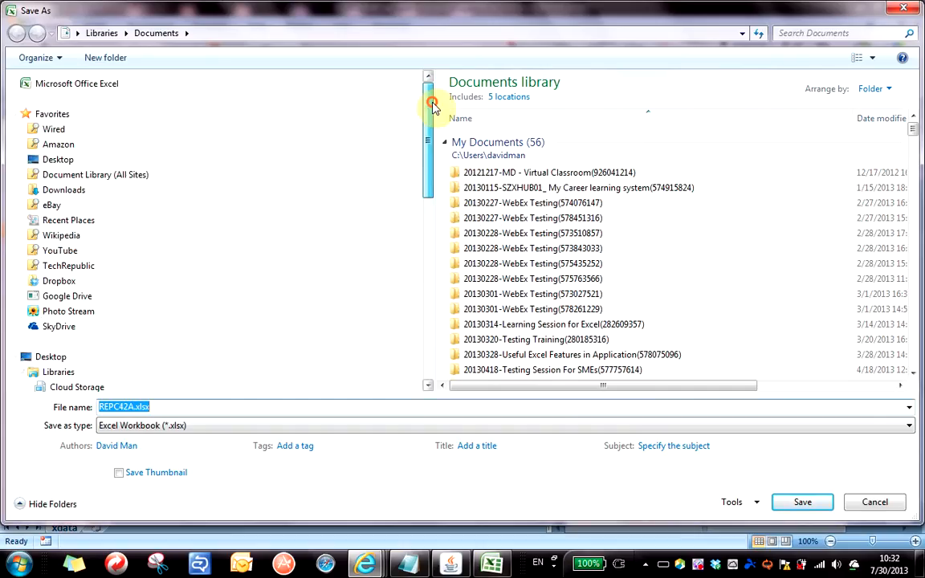
{"action": "left_click", "coordinate": [48, 357]}
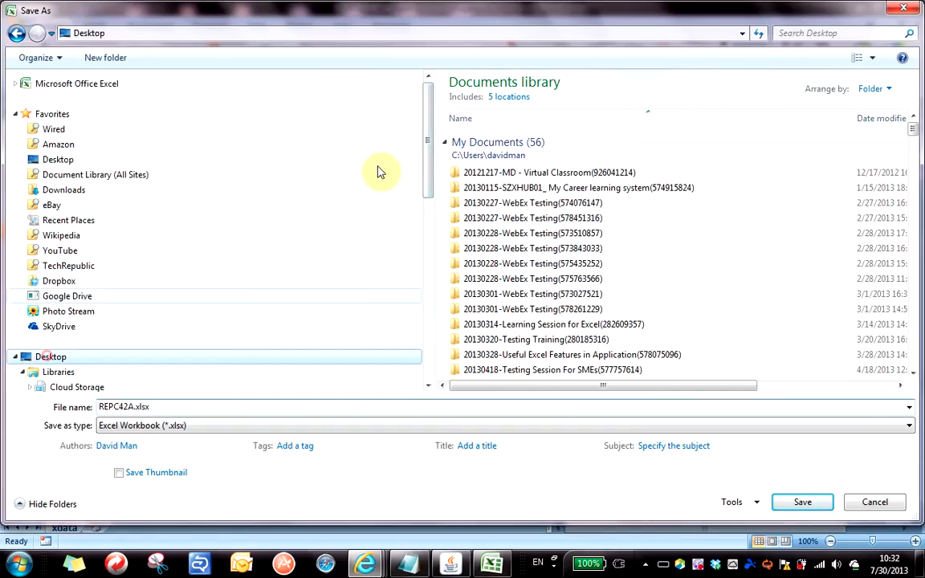
{"action": "left_click_drag", "start_coordinate": [426, 178], "coordinate": [427, 287]}
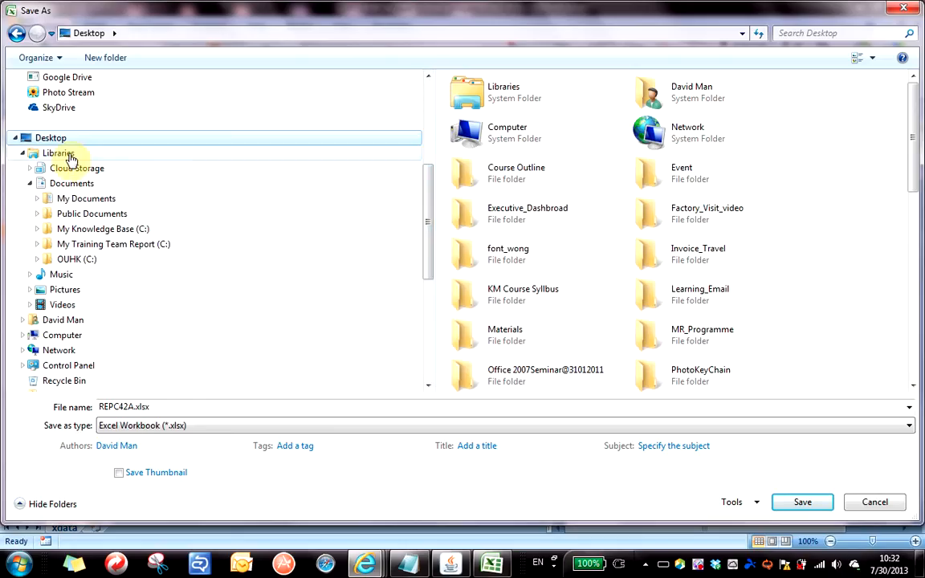
{"action": "left_click", "coordinate": [170, 406]}
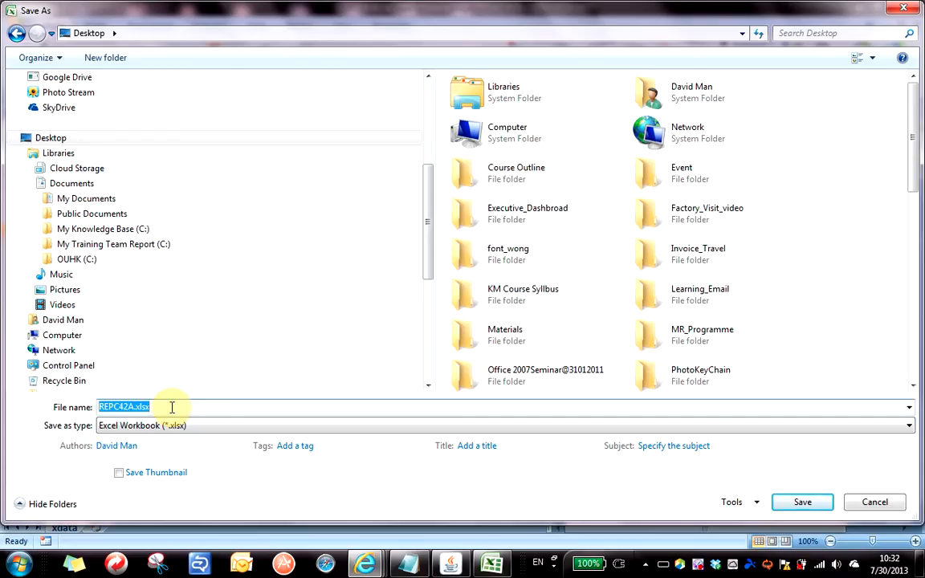
{"action": "type", "text": "Sale"}
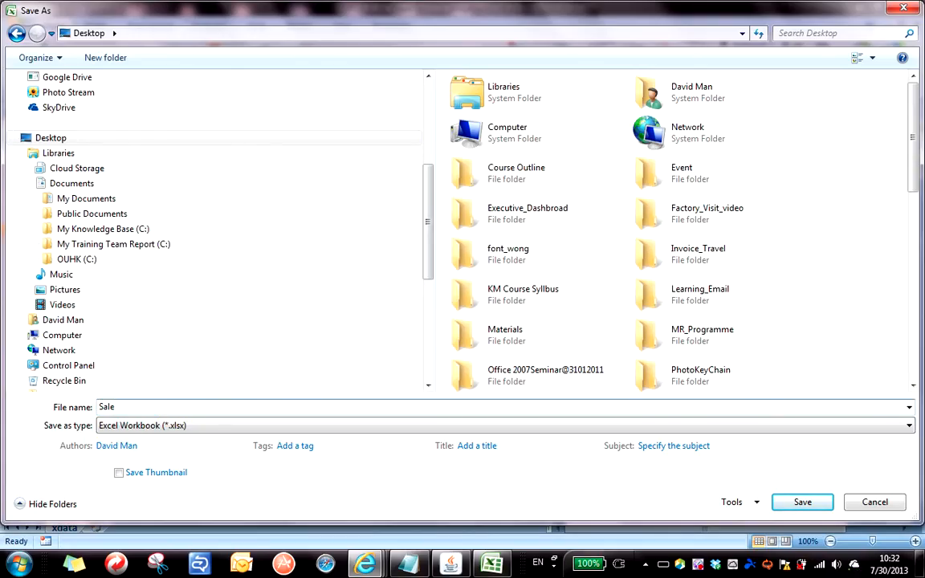
{"action": "type", "text": "sReport@30072013"}
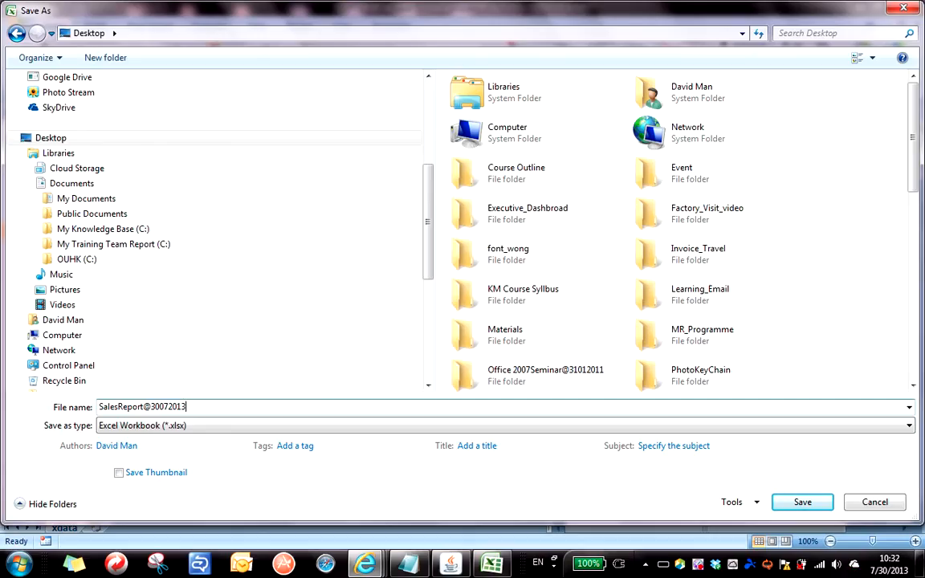
{"action": "left_click_drag", "start_coordinate": [213, 406], "coordinate": [31, 402]}
{"action": "key", "text": "ctrl+c"}
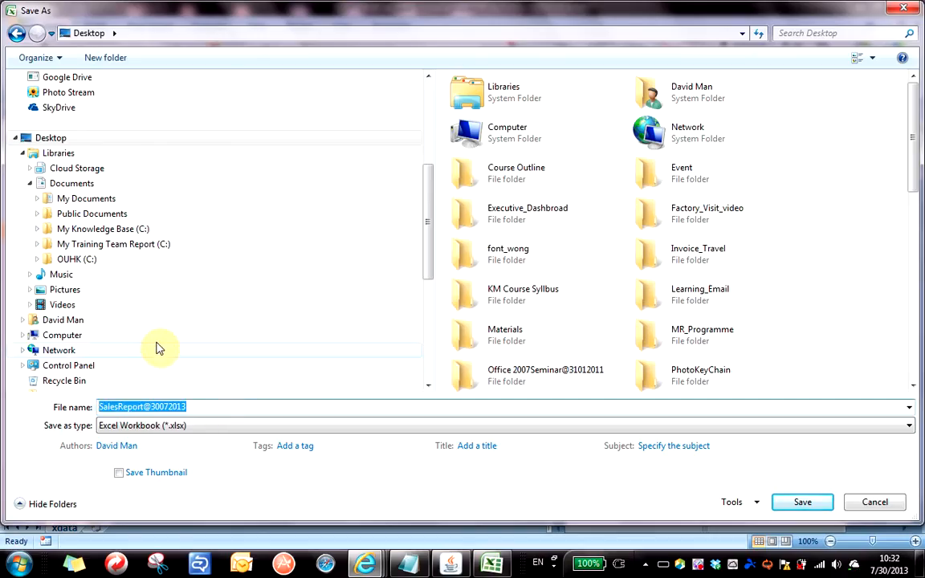
Bring the Notepad notes to the front over the Save As dialog.
{"action": "key", "text": "alt+Tab"}
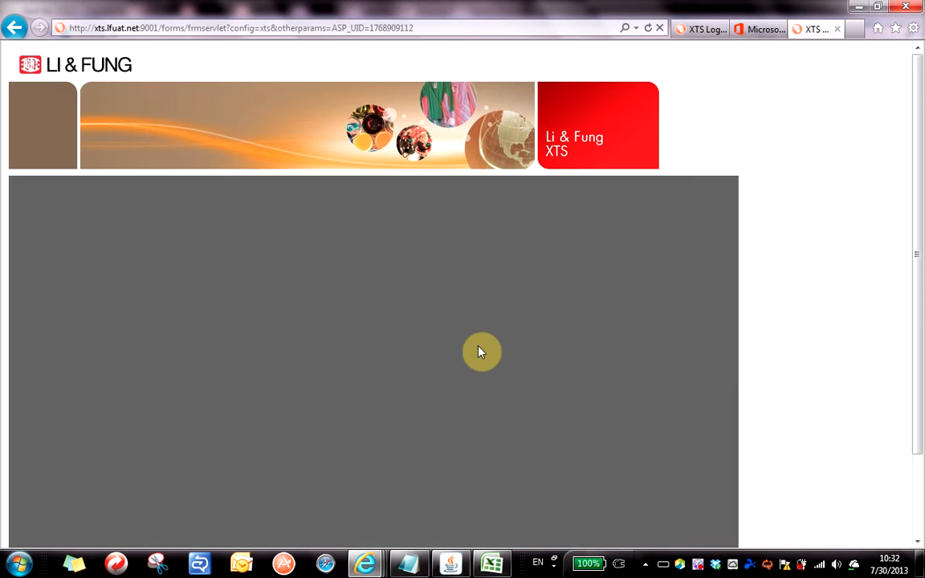
{"action": "key", "text": "alt+Tab"}
{"action": "left_click", "coordinate": [425, 568]}
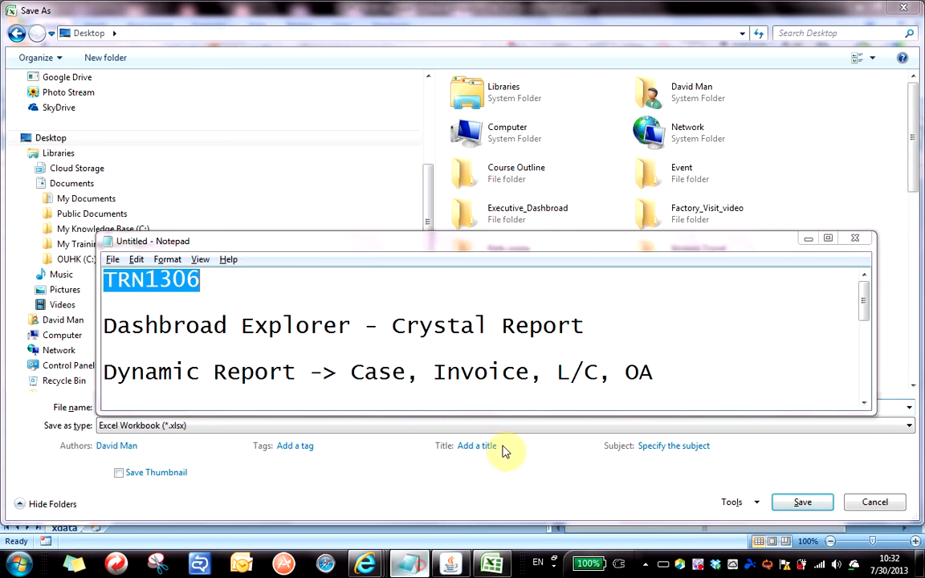
{"action": "left_click", "coordinate": [684, 368]}
{"action": "scroll", "coordinate": [679, 365], "scroll_direction": "down", "scroll_amount": 5}
{"action": "left_click", "coordinate": [659, 380]}
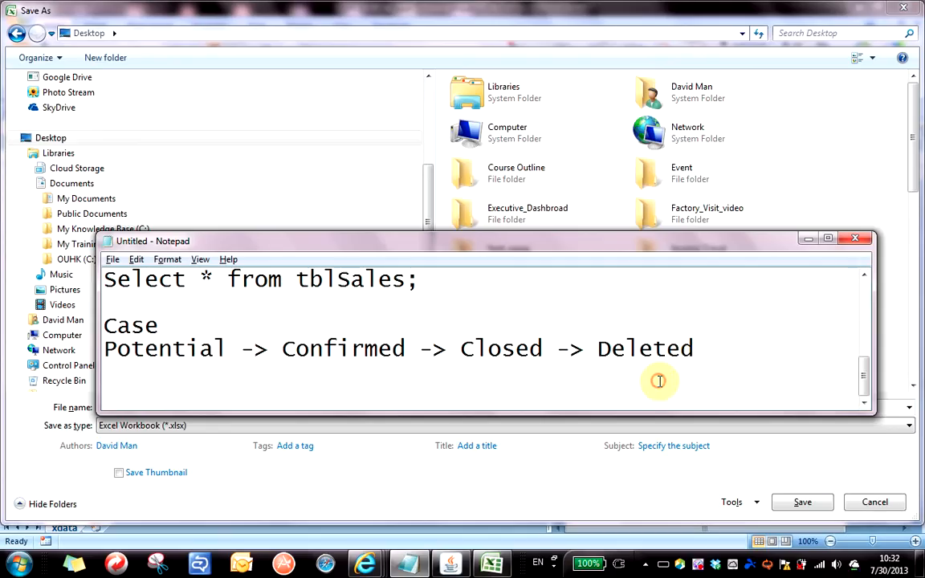
{"action": "key", "text": "Return"}
{"action": "key", "text": "ctrl+v"}
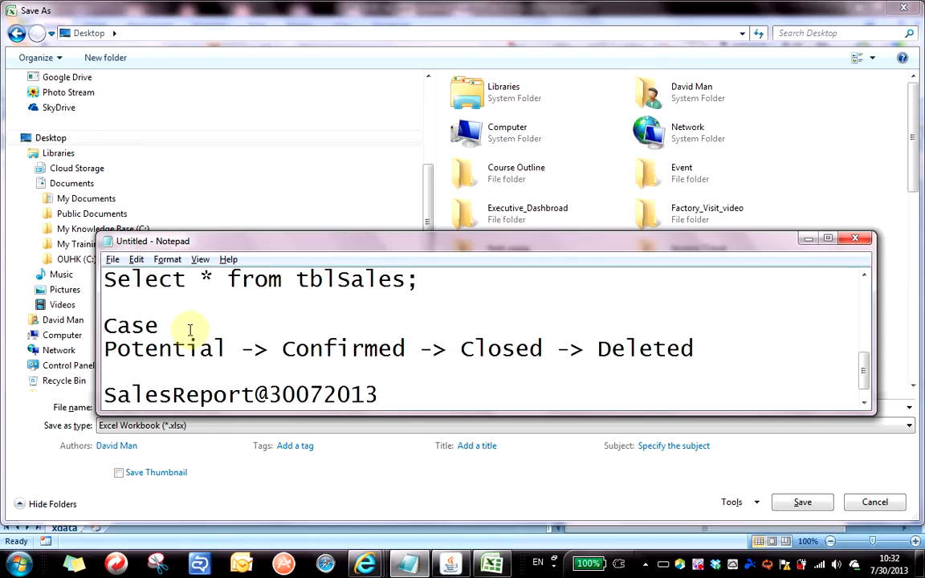
{"action": "left_click_drag", "start_coordinate": [377, 242], "coordinate": [469, 192]}
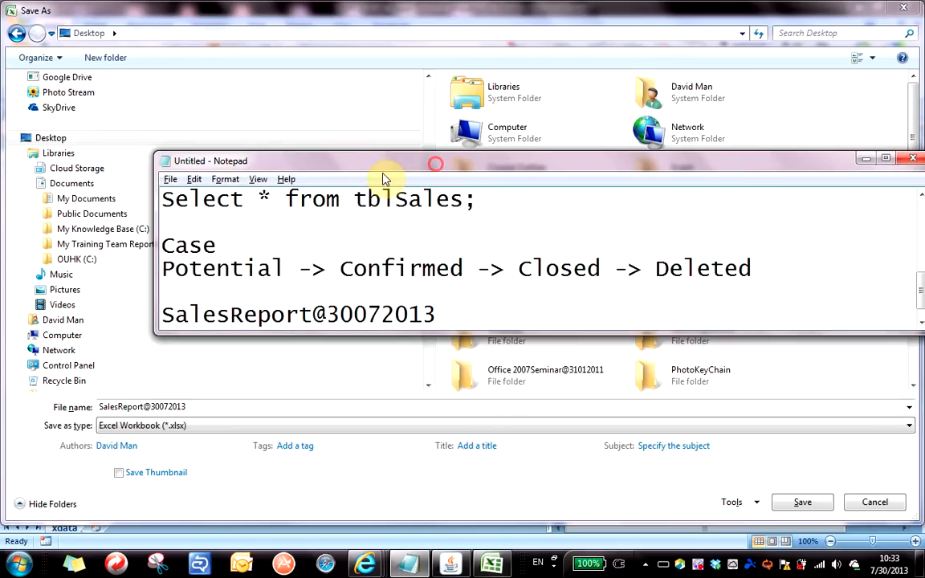
{"action": "left_click", "coordinate": [447, 312]}
{"action": "left_click_drag", "start_coordinate": [448, 312], "coordinate": [21, 307]}
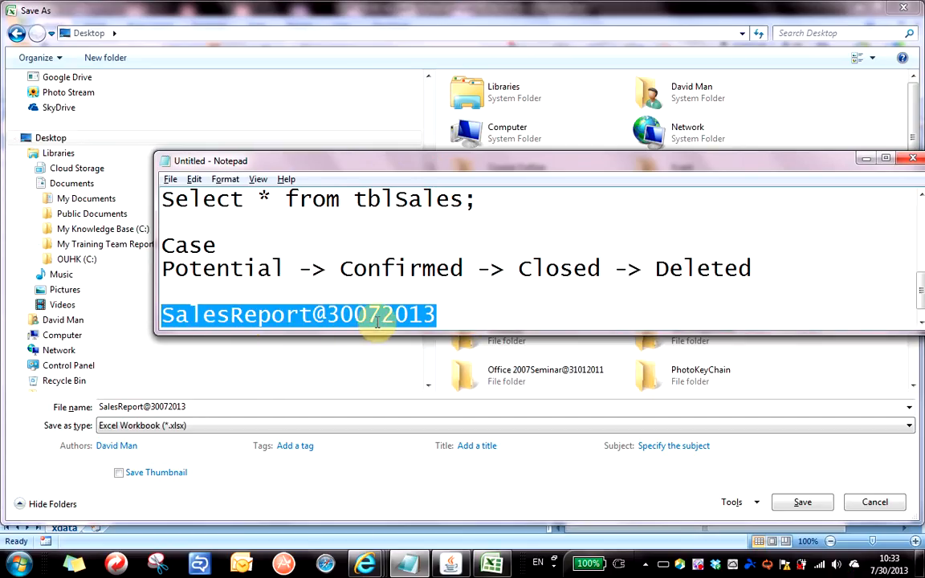
Deselect the notes line and bring Excel's Save As dialog back in front.
{"action": "left_click", "coordinate": [459, 319]}
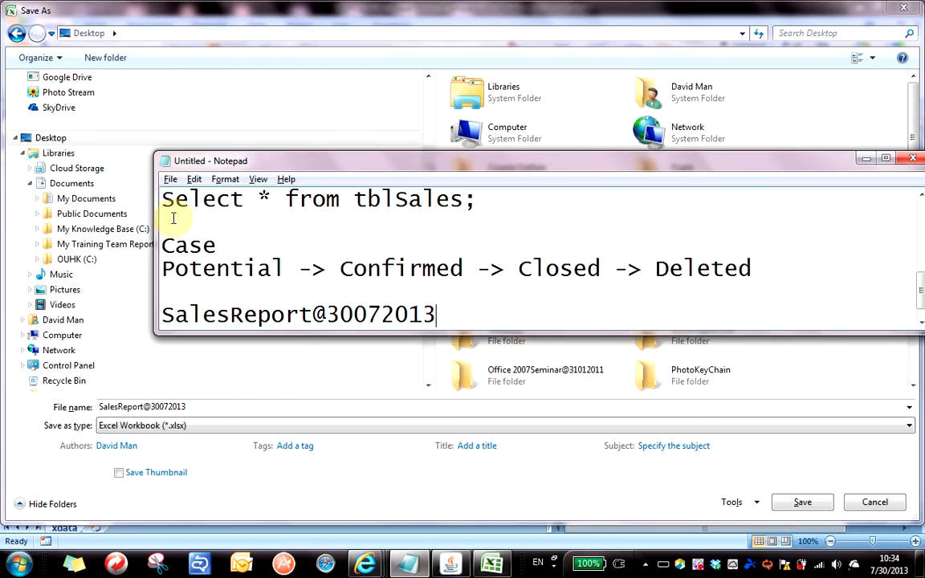
{"action": "left_click", "coordinate": [193, 462]}
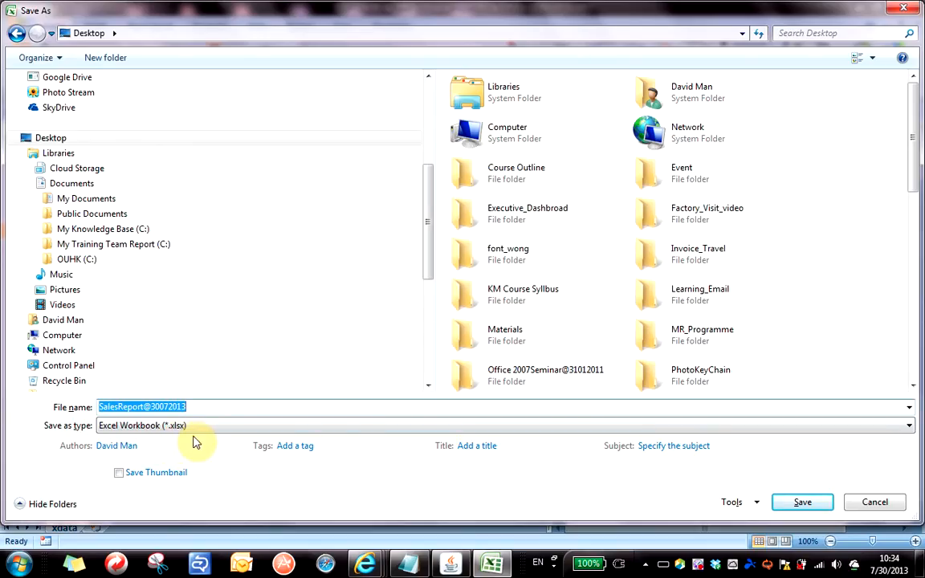
Add 'xls' and 'xlsx' on separate lines below the SalesReport@30072013 note in Notepad.
{"action": "key", "text": "alt+Tab"}
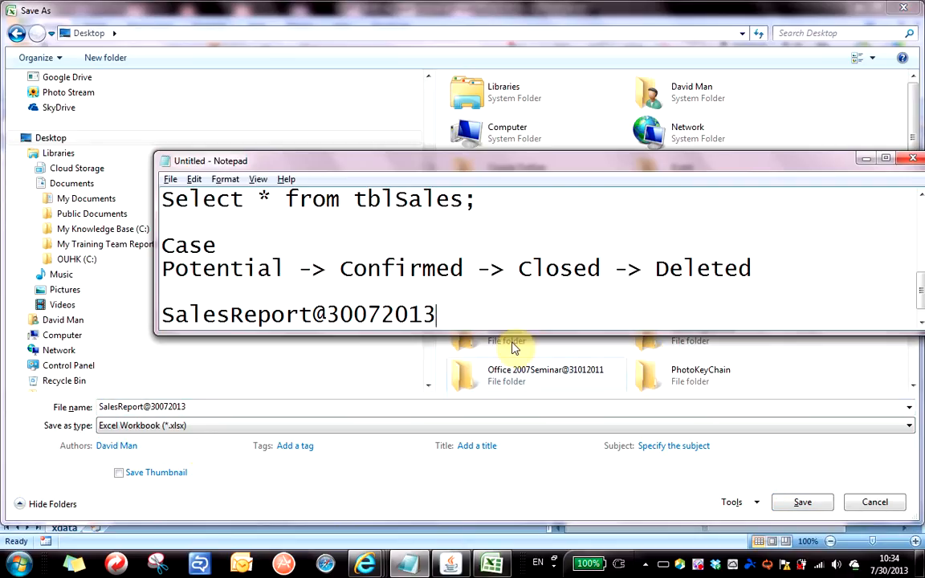
{"action": "key", "text": "Return"}
{"action": "key", "text": "Return"}
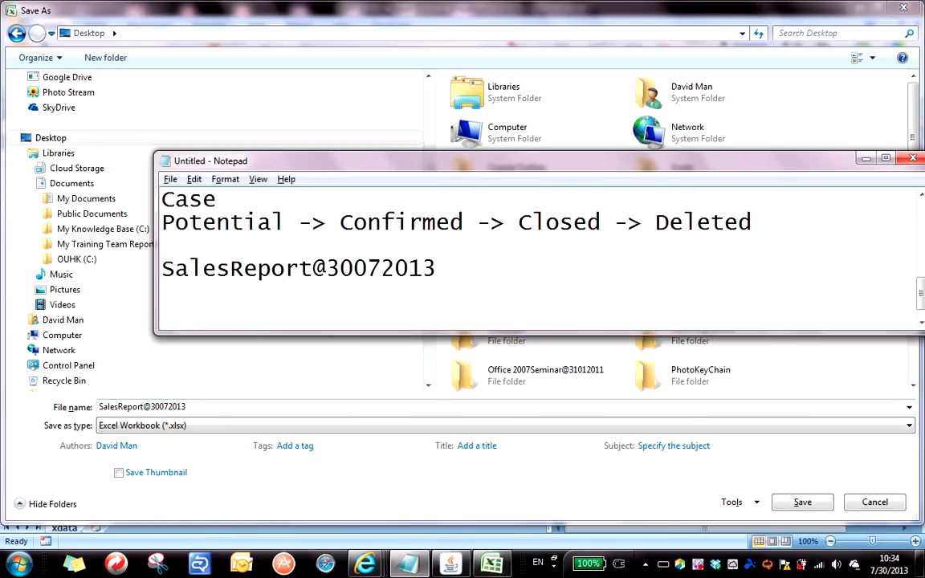
{"action": "type", "text": "xlsx"}
{"action": "key", "text": "BackSpace"}
{"action": "key", "text": "BackSpace"}
{"action": "key", "text": "BackSpace"}
{"action": "key", "text": "BackSpace"}
{"action": "type", "text": "xls"}
{"action": "key", "text": "Return"}
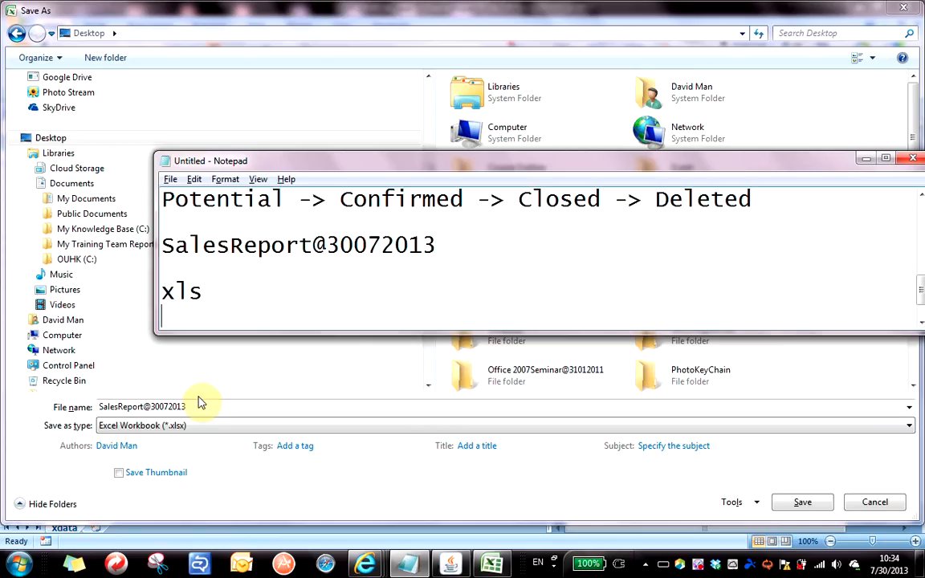
{"action": "key", "text": "Return"}
{"action": "type", "text": "xlsx"}
{"action": "key", "text": "Return"}
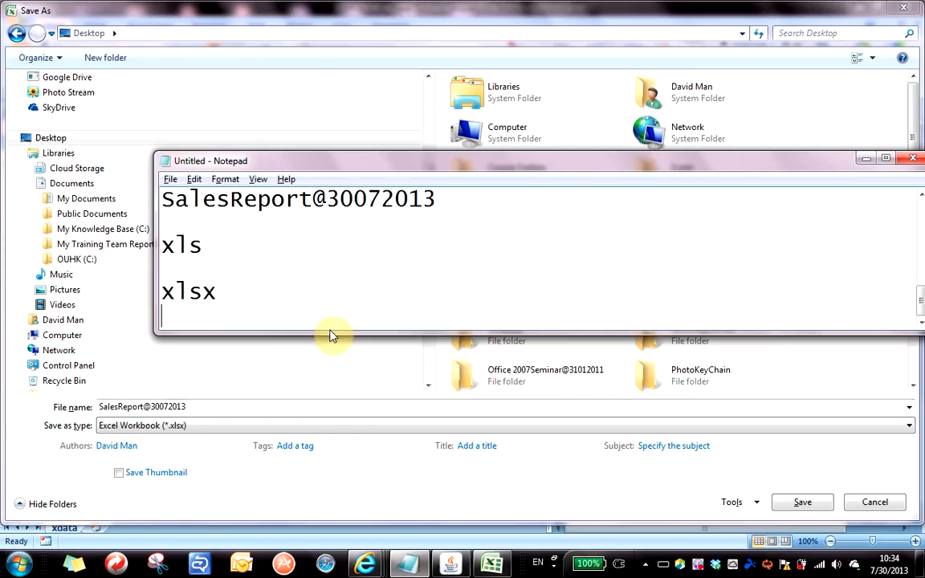
Make the Notepad window taller and highlight the xls and xlsx words in turn.
{"action": "left_click_drag", "start_coordinate": [329, 334], "coordinate": [320, 399]}
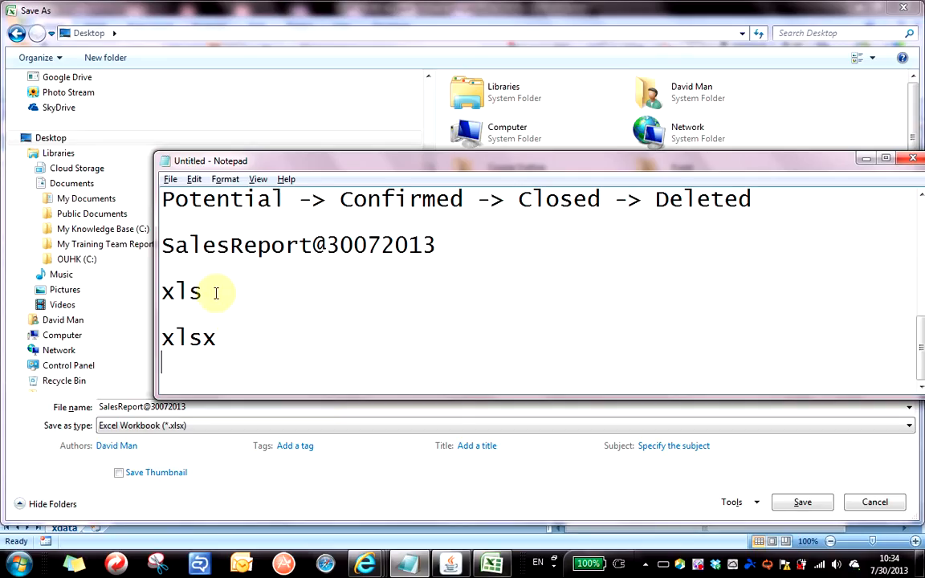
{"action": "left_click_drag", "start_coordinate": [217, 291], "coordinate": [131, 291]}
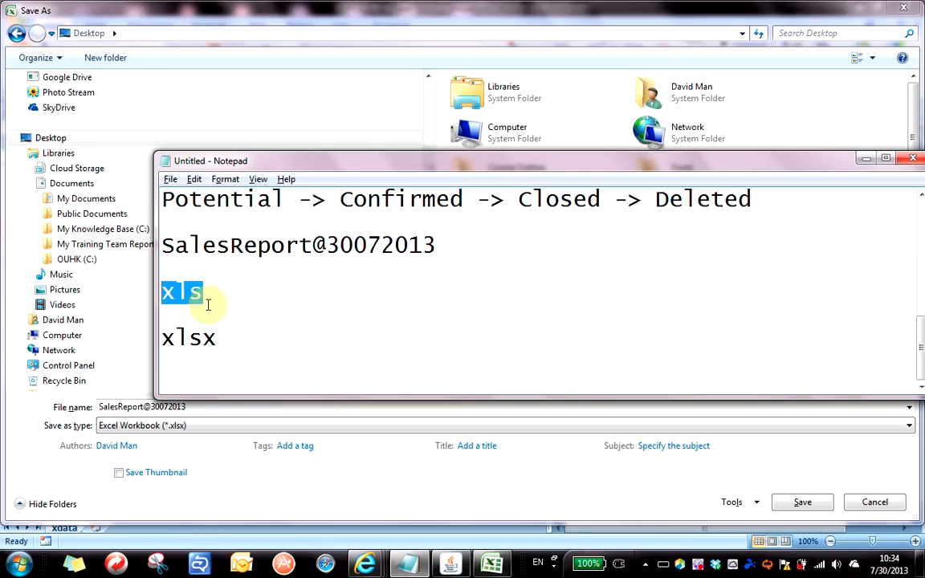
{"action": "left_click", "coordinate": [240, 338]}
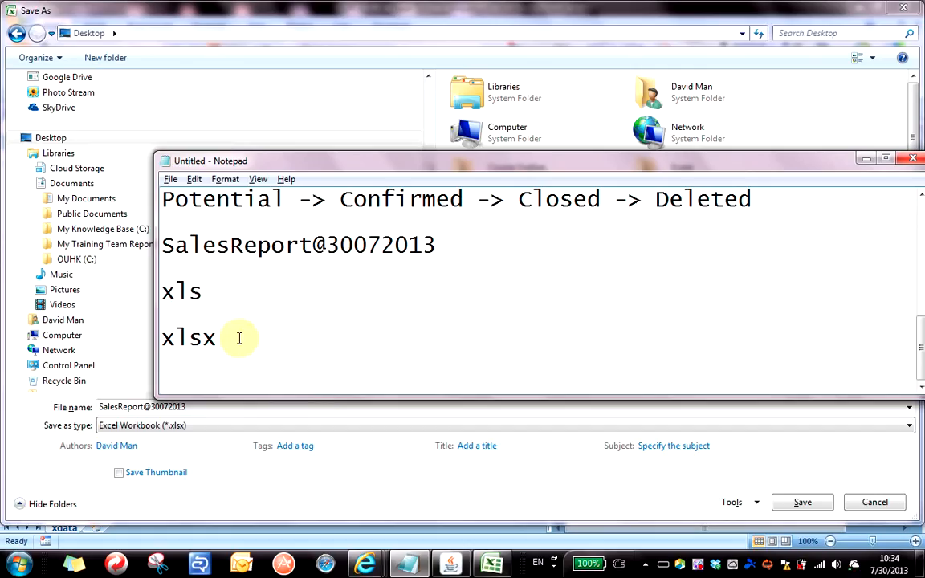
{"action": "left_click_drag", "start_coordinate": [240, 338], "coordinate": [132, 337]}
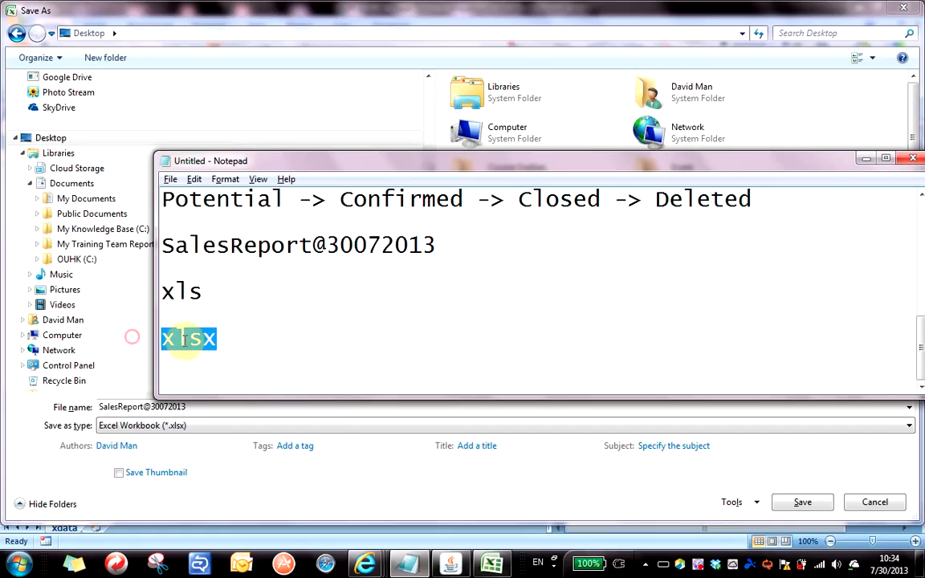
{"action": "left_click", "coordinate": [241, 289]}
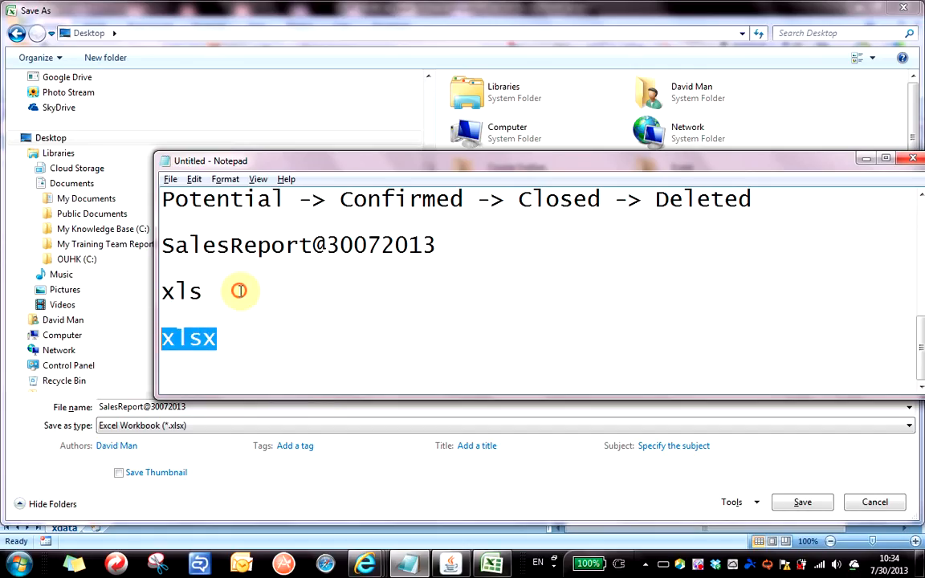
Append '-> rows = 65535' to the xls line and '-> rows = 2Gb file size' to xlsx.
{"action": "type", "text": "-> "}
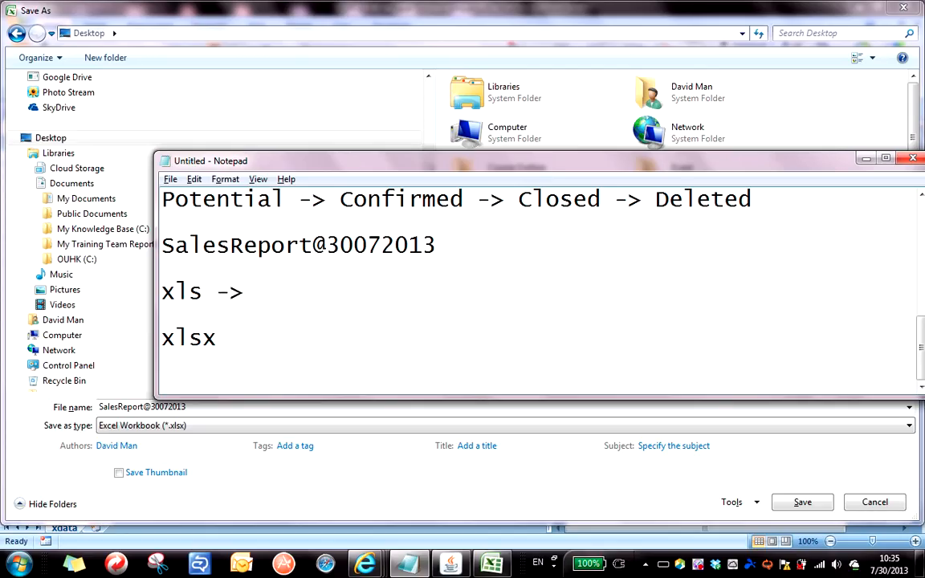
{"action": "type", "text": "rows "}
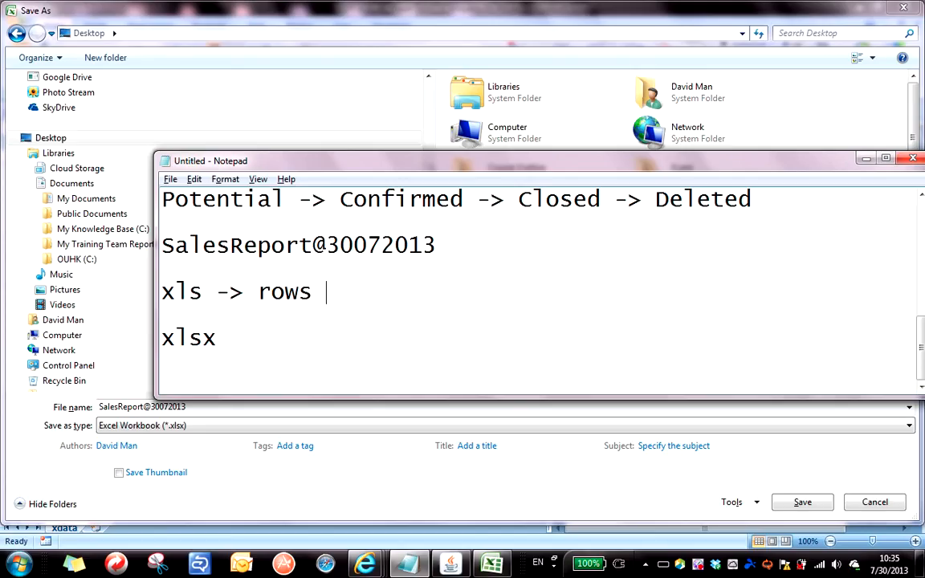
{"action": "type", "text": "= 65535"}
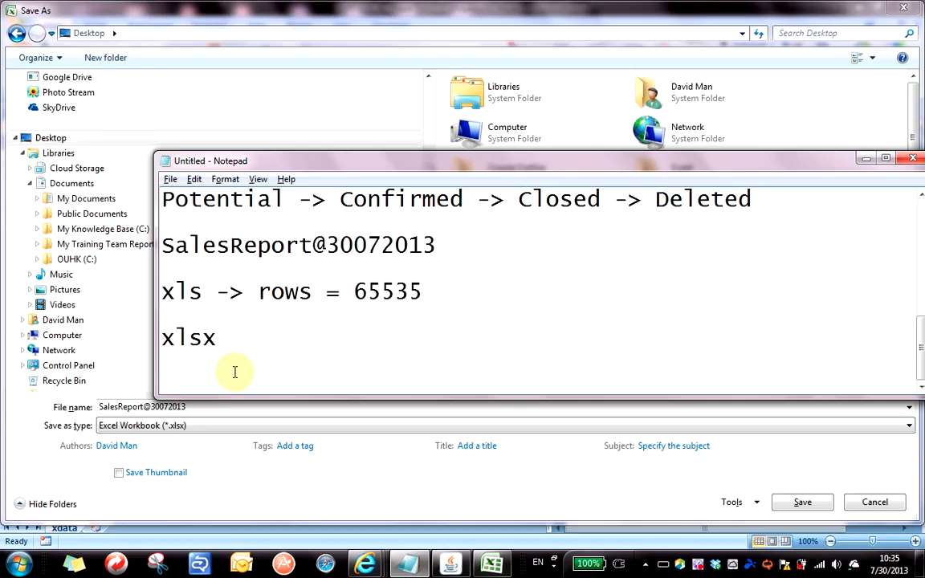
{"action": "left_click", "coordinate": [249, 335]}
{"action": "type", "text": "-> rows"}
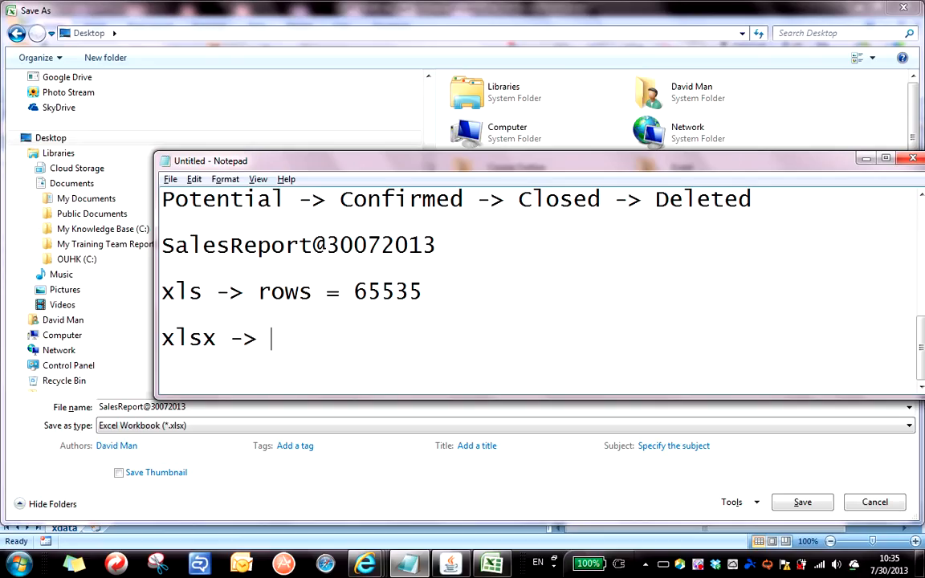
{"action": "type", "text": " = "}
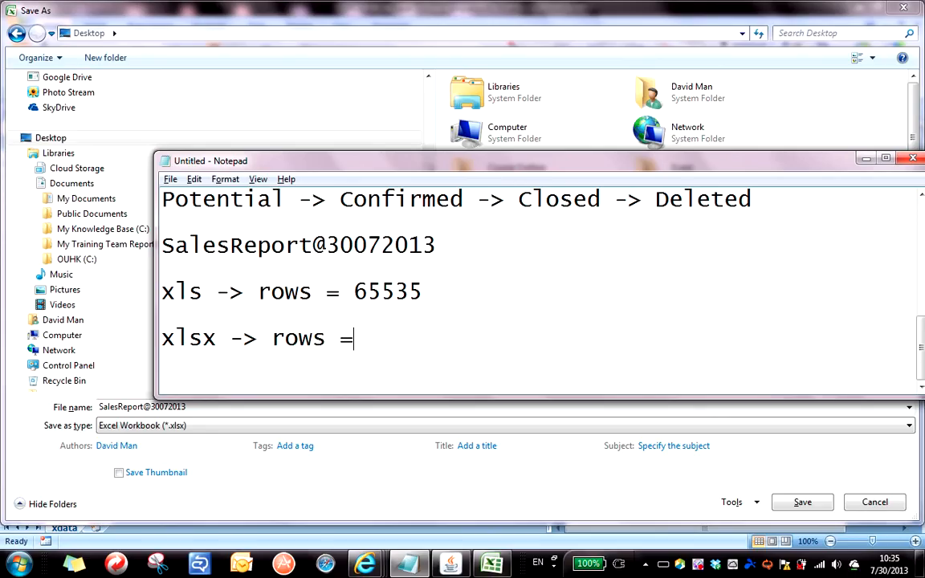
{"action": "type", "text": "2Gb fi"}
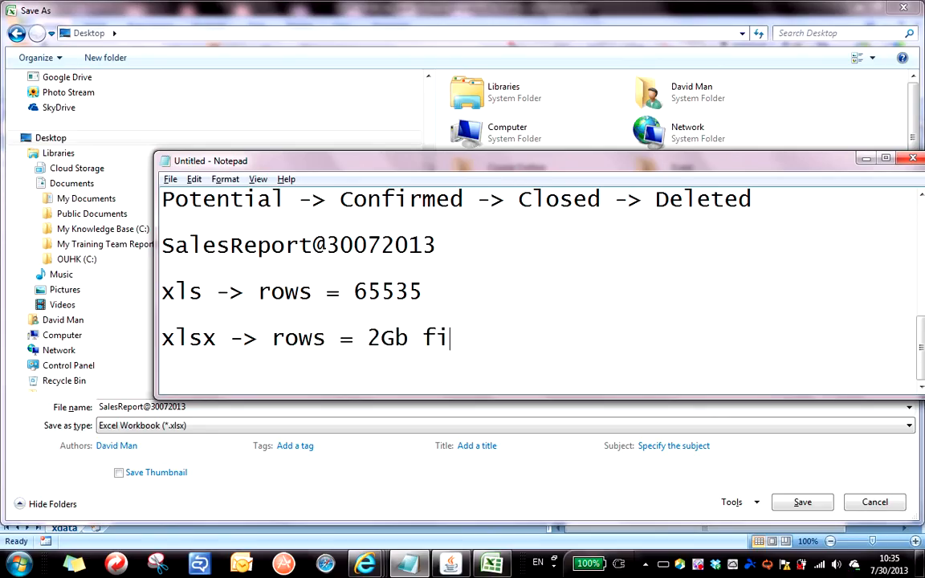
{"action": "type", "text": "le size"}
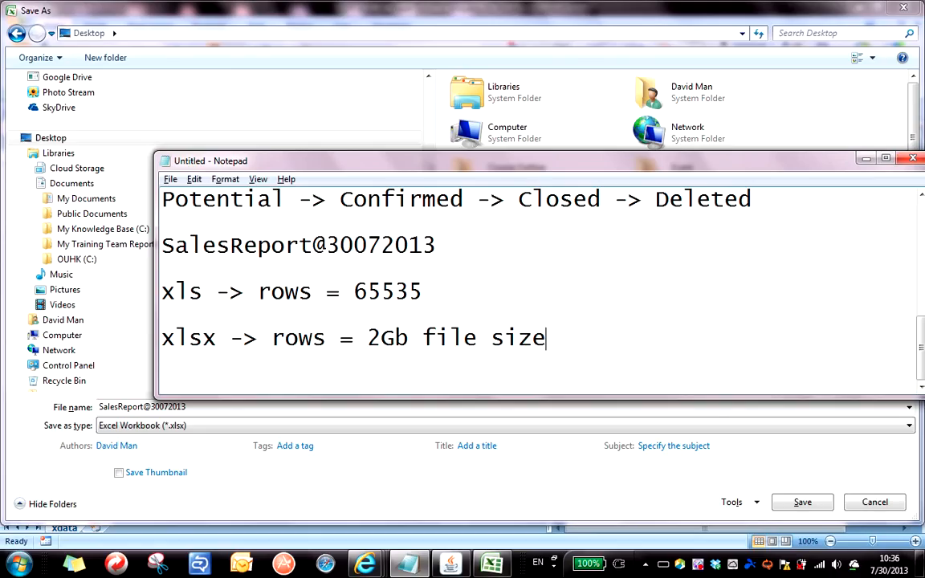
Add '(no Macro)' under the xlsx note, then a new line 'xlsm -> with Macro 2007'.
{"action": "key", "text": "Return"}
{"action": "key", "text": "Return"}
{"action": "left_click", "coordinate": [248, 335]}
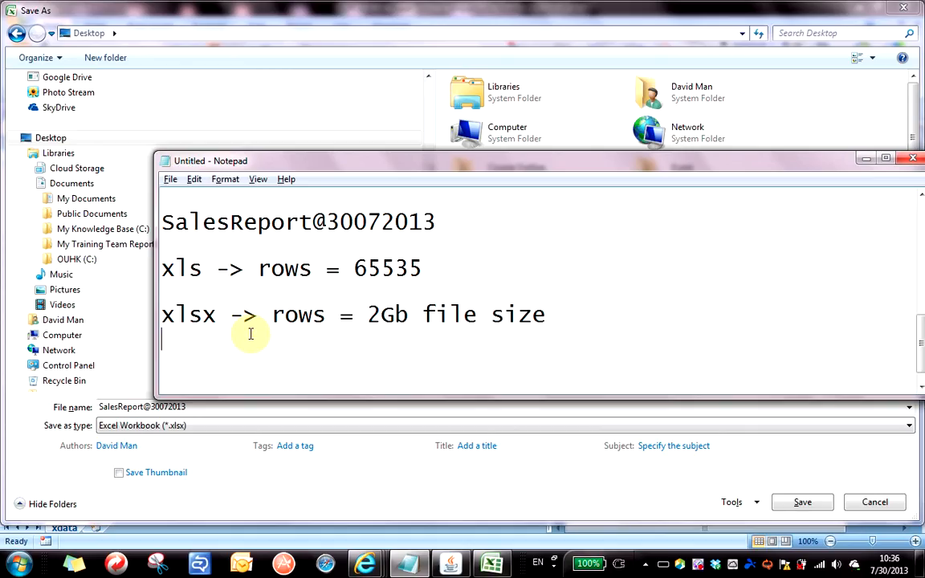
{"action": "type", "text": "(no "}
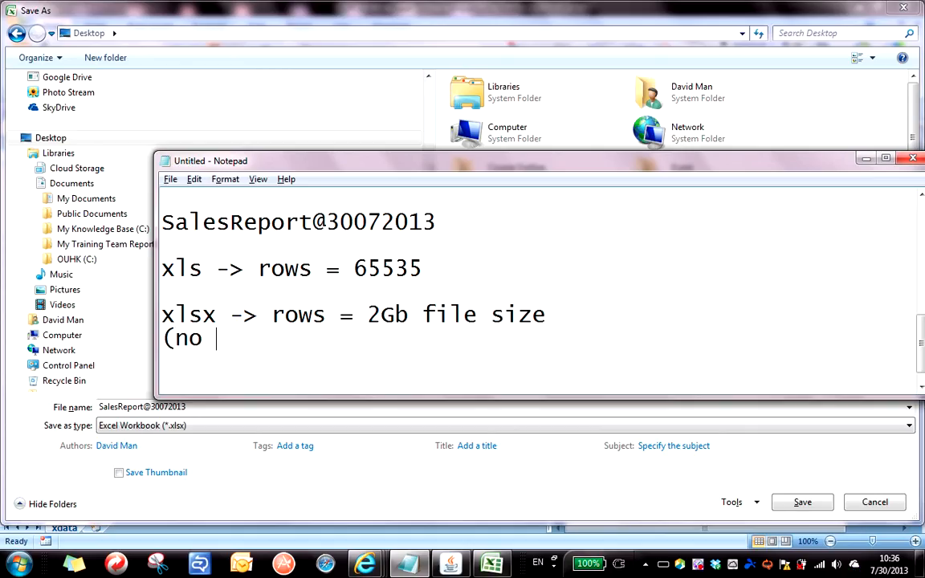
{"action": "type", "text": "Macro)"}
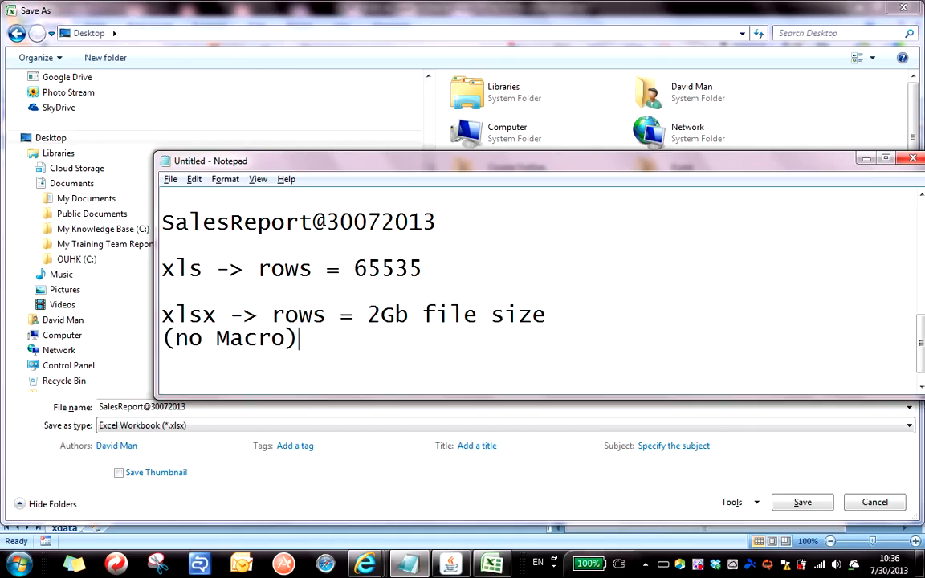
{"action": "key", "text": "Return"}
{"action": "key", "text": "Return"}
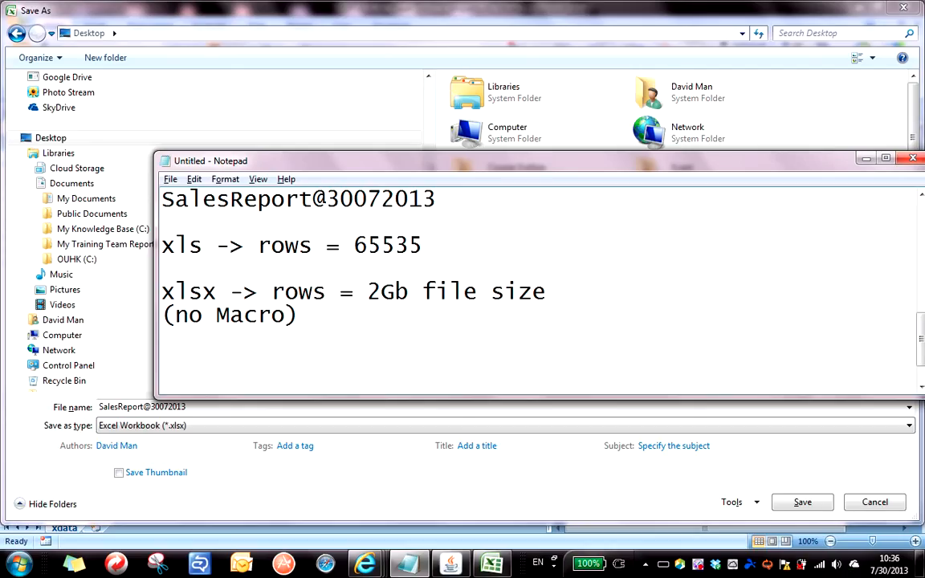
{"action": "type", "text": "xlsm -> "}
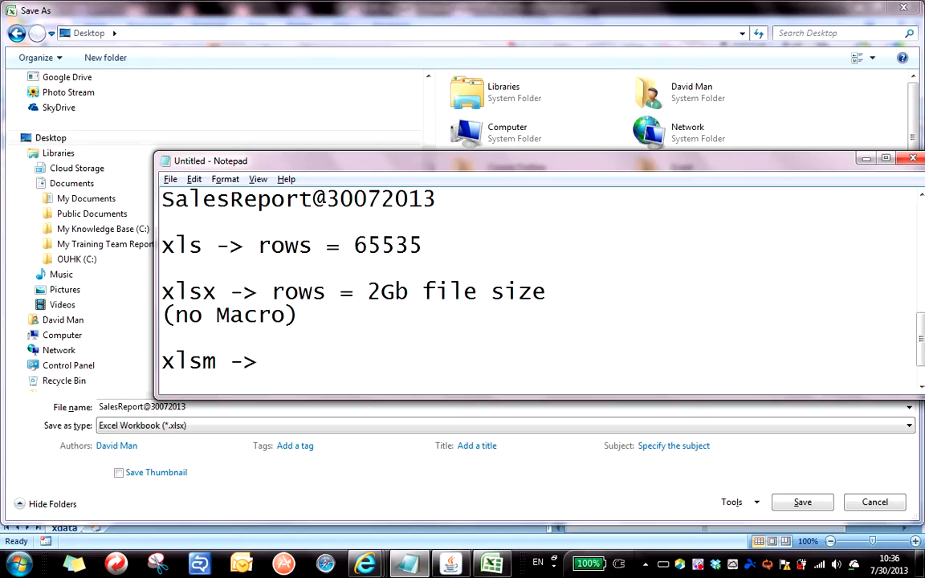
{"action": "type", "text": "with Macro 2007"}
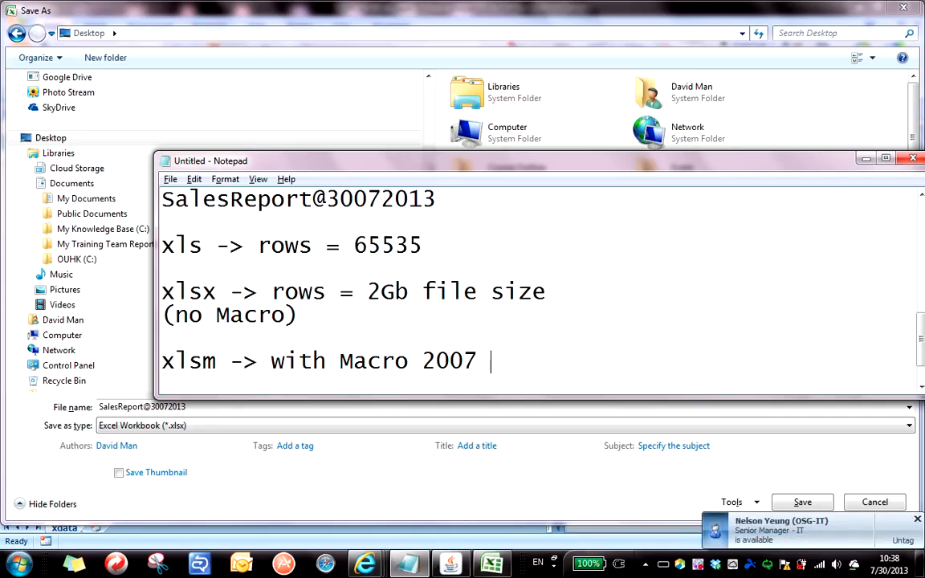
Insert '(巨集)' after 'Macro' on the xlsm line using Chinese input.
{"action": "key", "text": "Left"}
{"action": "key", "text": "Left"}
{"action": "key", "text": "Left"}
{"action": "key", "text": "Left"}
{"action": "key", "text": "Left"}
{"action": "key", "text": "Left"}
{"action": "type", "text": "()"}
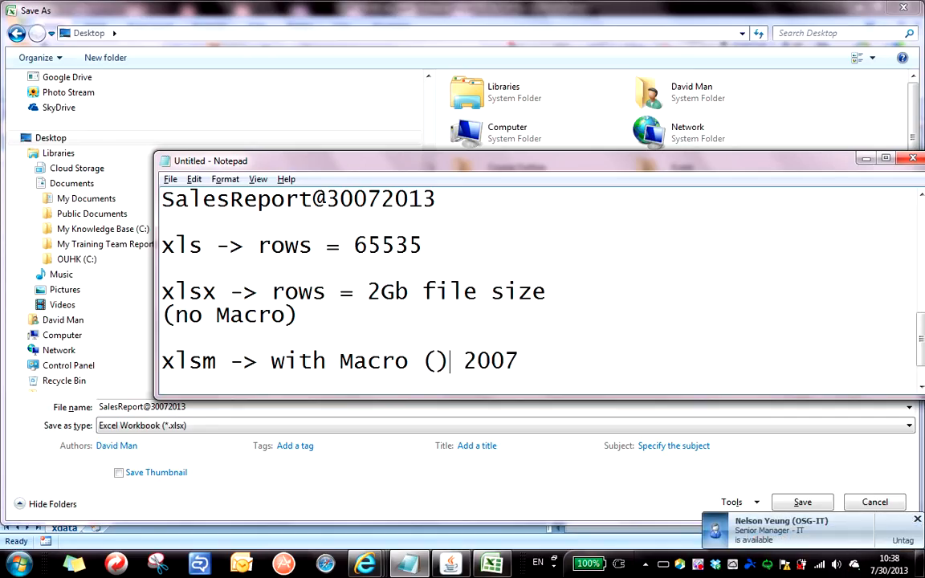
{"action": "key", "text": "Left"}
{"action": "key", "text": "alt+shift"}
{"action": "type", "text": "巨"}
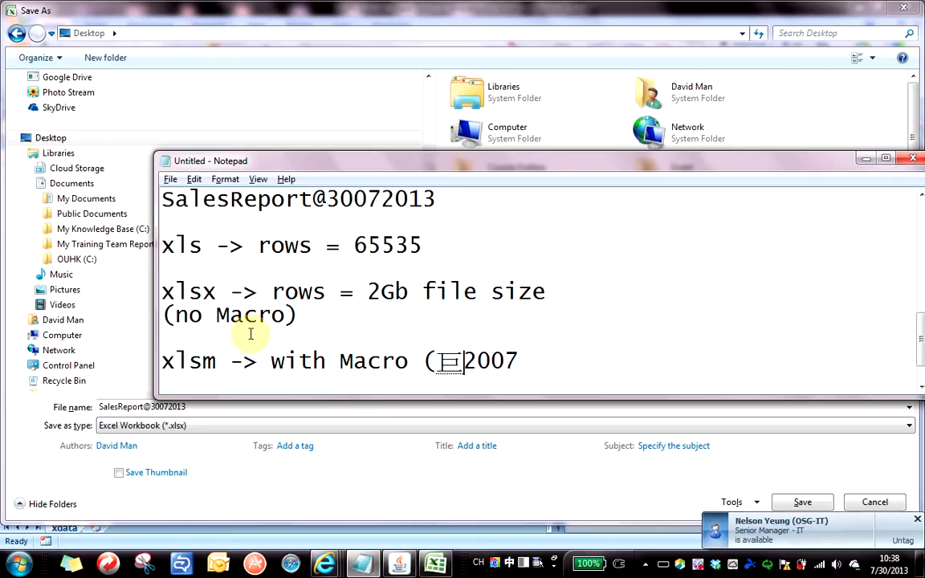
{"action": "type", "text": "集"}
{"action": "key", "text": "Return"}
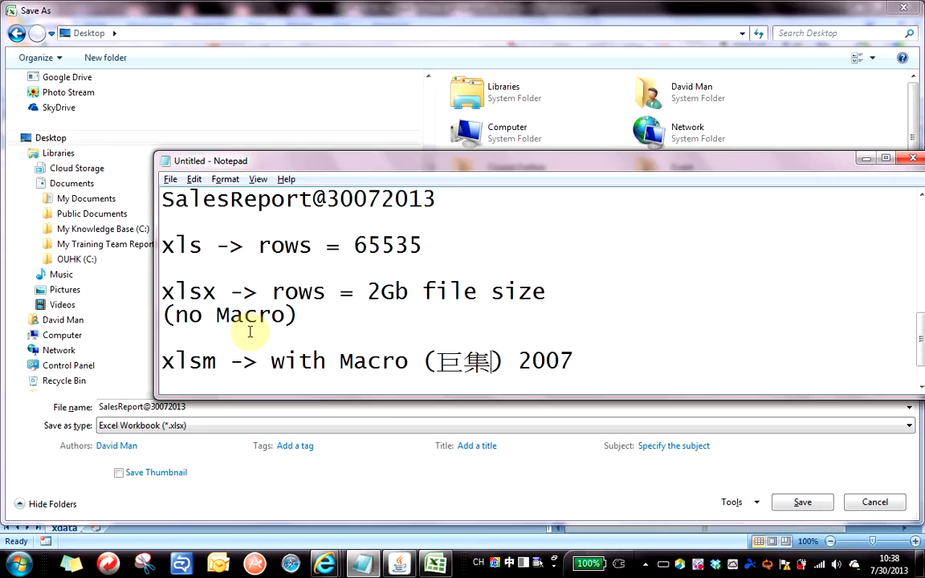
{"action": "key", "text": "alt+shift"}
Append '-> VBA (Visual Basic for Application)' after 2007 and widen the Notepad window.
{"action": "key", "text": "Right"}
{"action": "key", "text": "Right"}
{"action": "key", "text": "Right"}
{"action": "key", "text": "Right"}
{"action": "key", "text": "Right"}
{"action": "key", "text": "Right"}
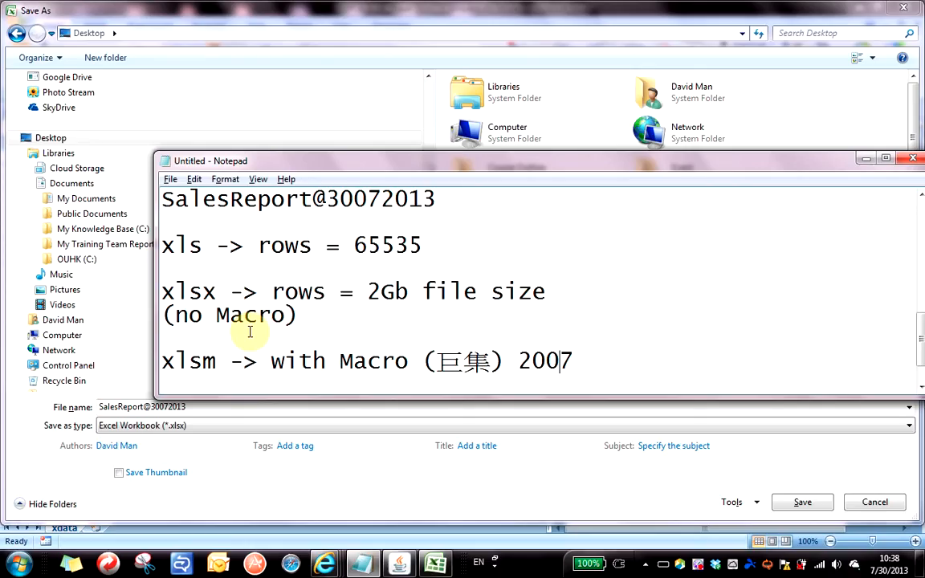
{"action": "type", "text": "-"}
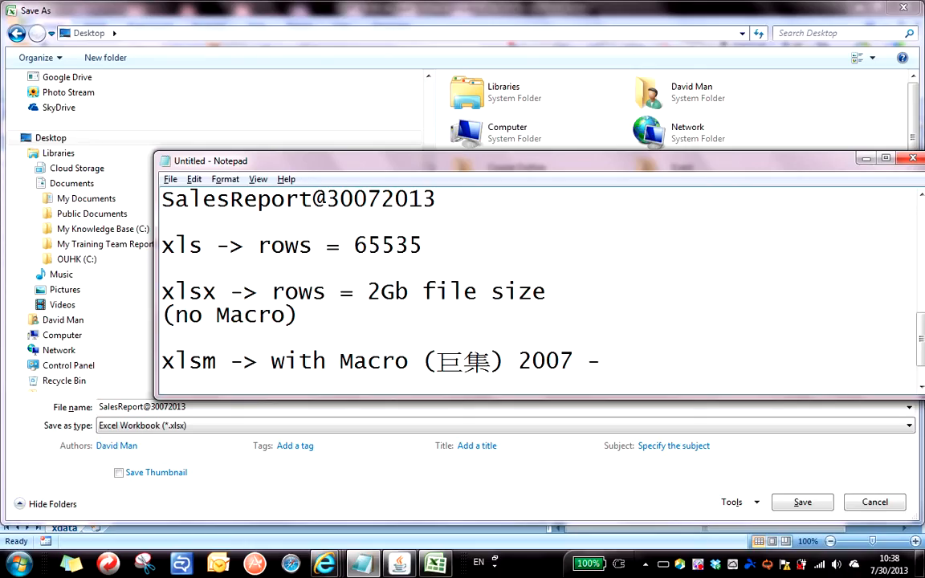
{"action": "type", "text": "> VBA "}
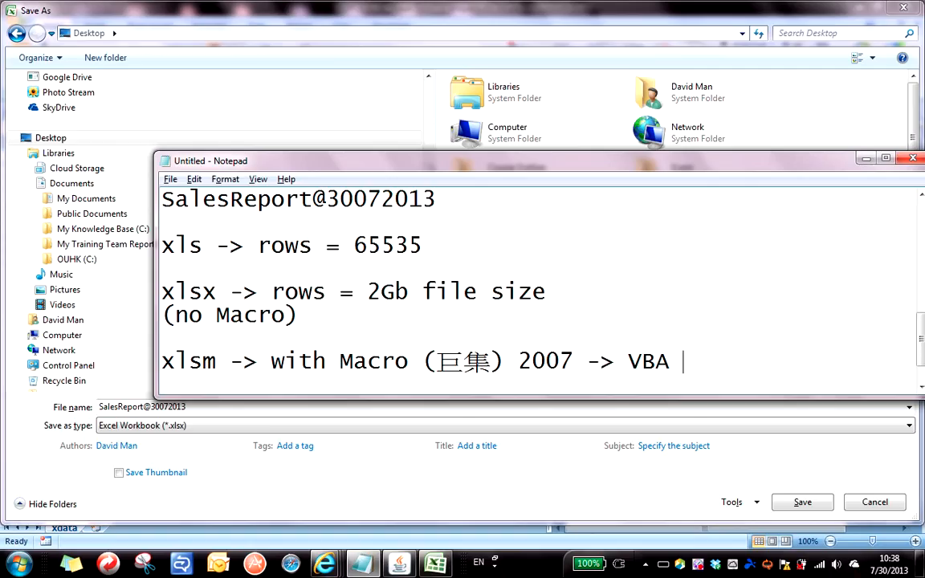
{"action": "type", "text": "(Visu"}
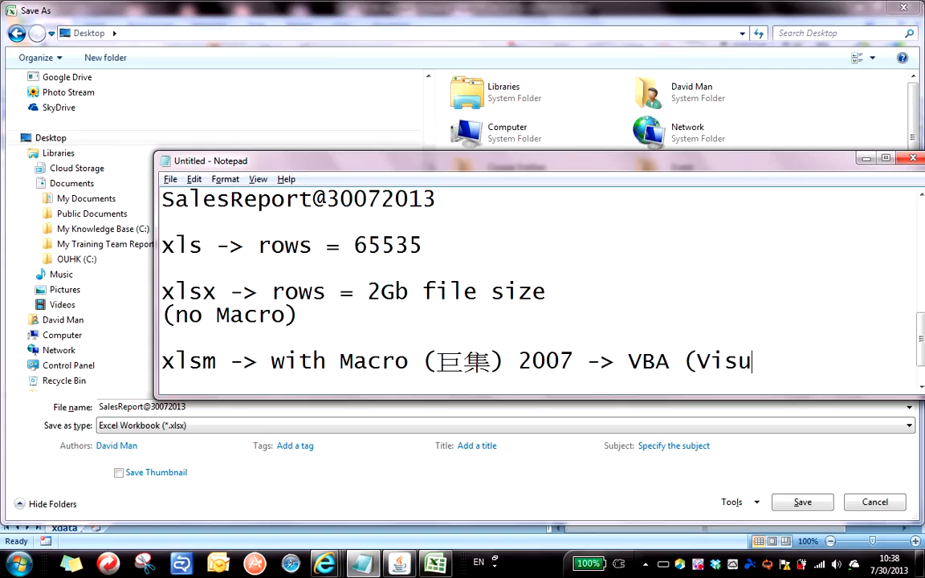
{"action": "type", "text": "al Basic "}
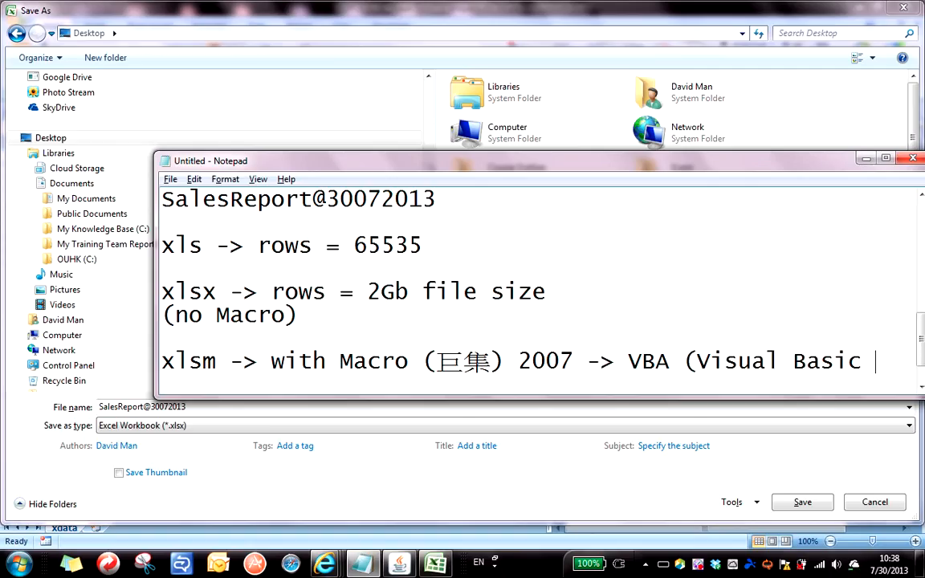
{"action": "type", "text": "for Applica"}
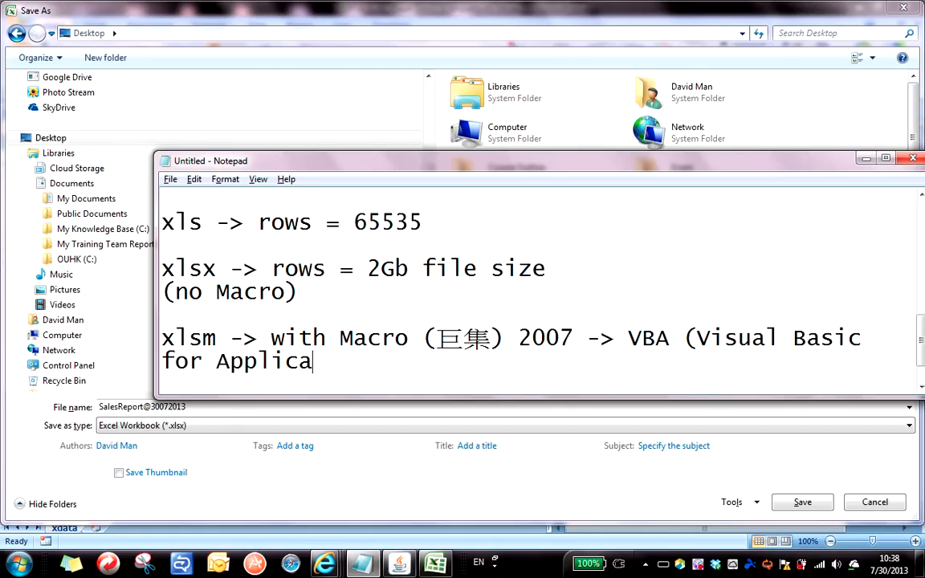
{"action": "type", "text": "tion)"}
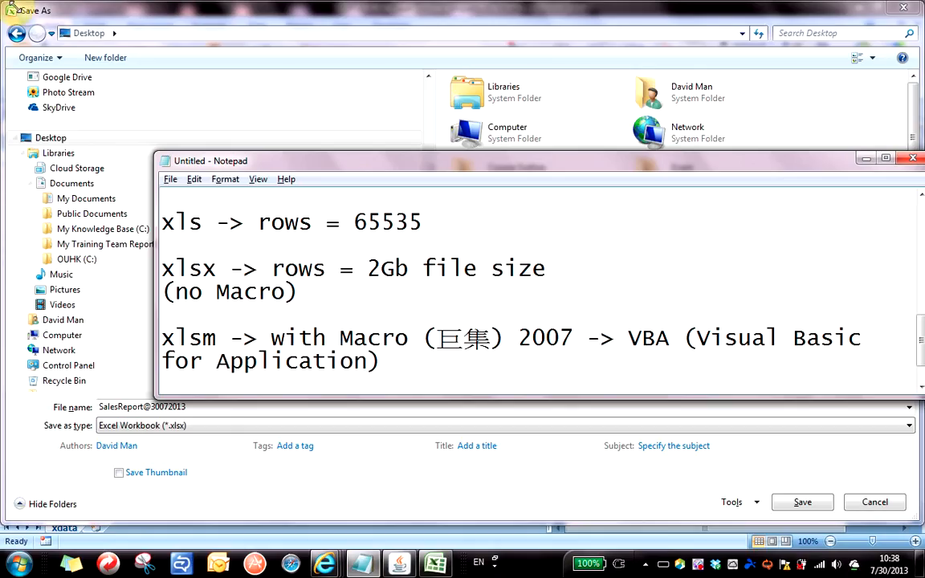
{"action": "left_click_drag", "start_coordinate": [155, 190], "coordinate": [27, 193]}
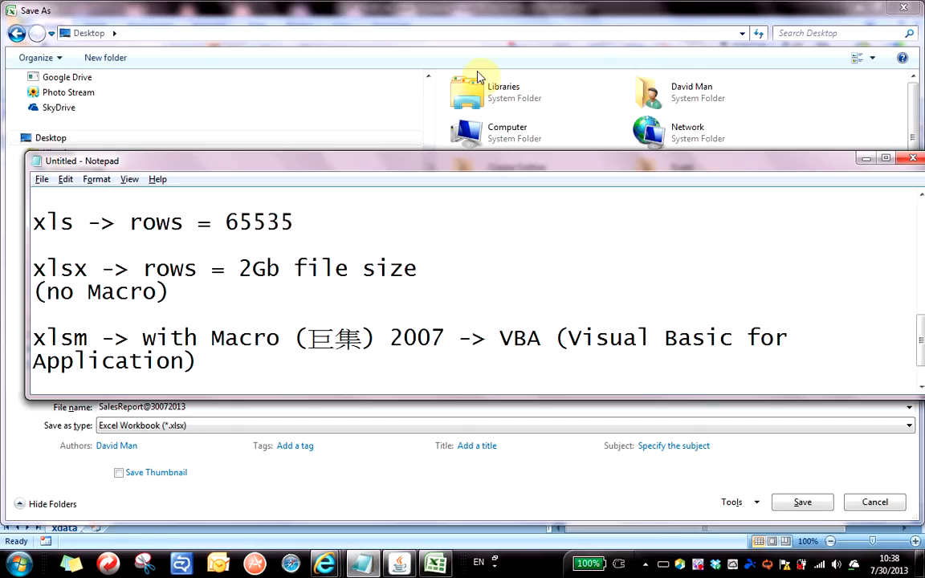
{"action": "left_click", "coordinate": [467, 12]}
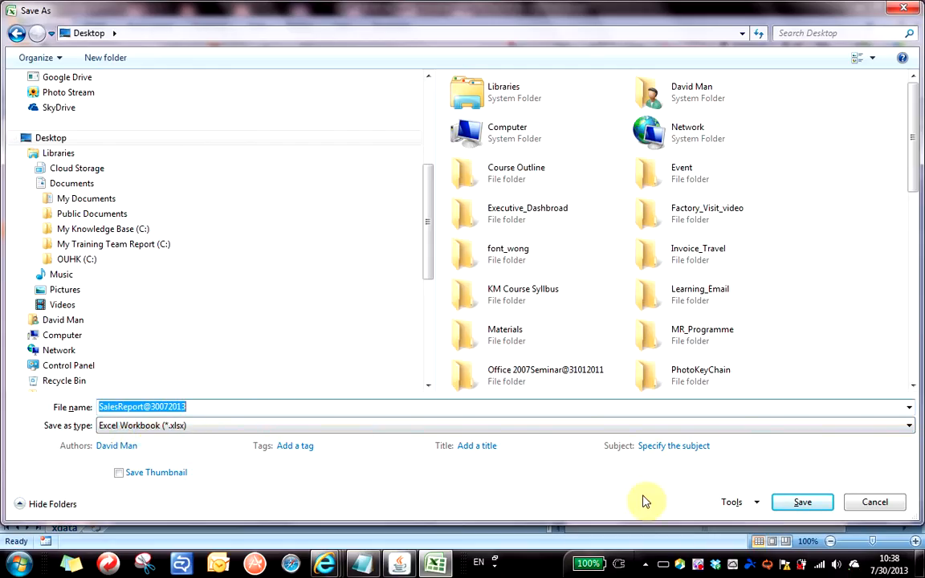
{"action": "left_click", "coordinate": [795, 502]}
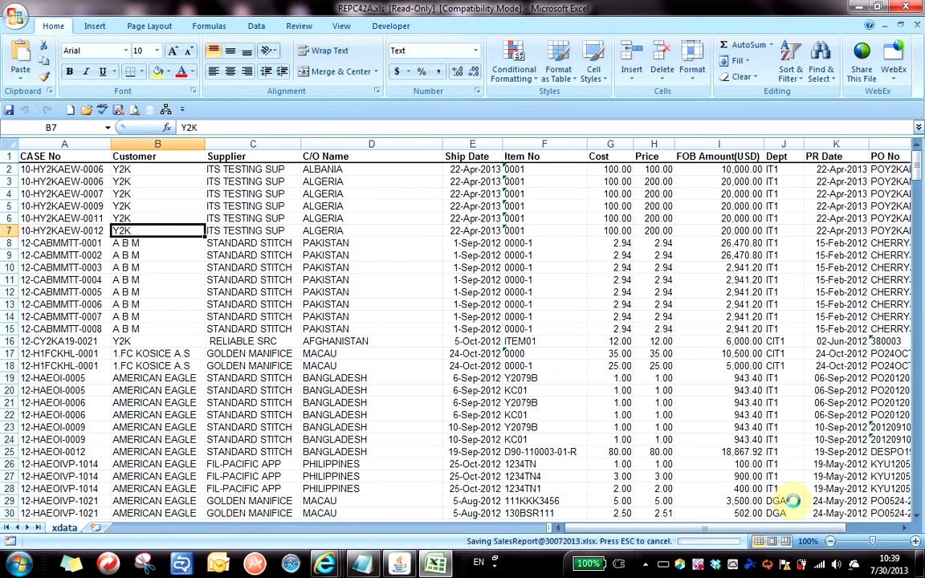
{"action": "key", "text": "Right"}
{"action": "key", "text": "Right"}
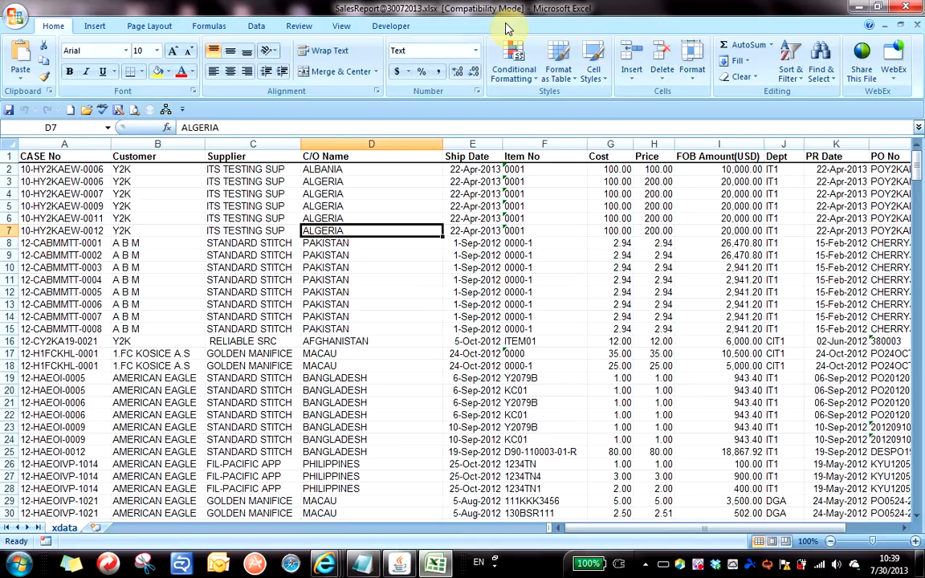
{"action": "left_click", "coordinate": [15, 22]}
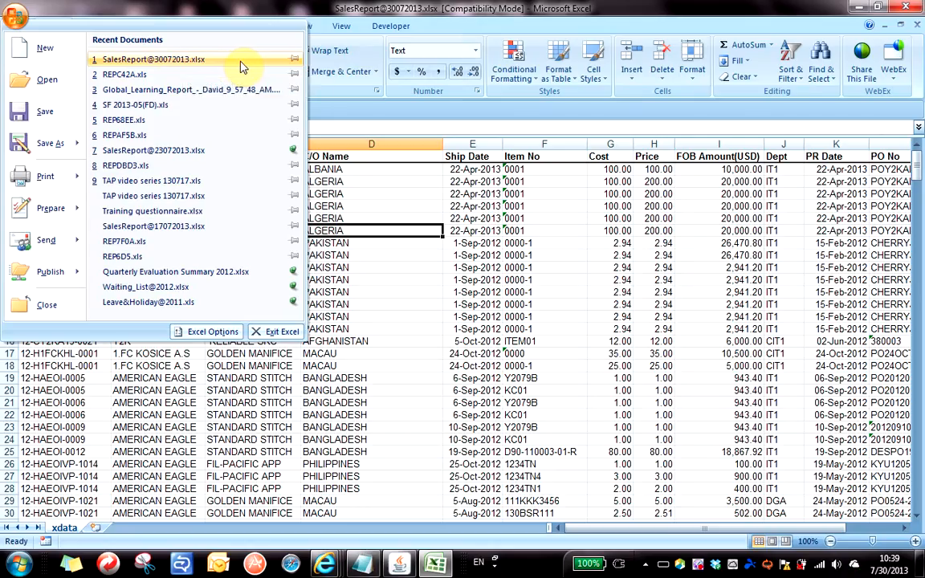
{"action": "left_click", "coordinate": [294, 63]}
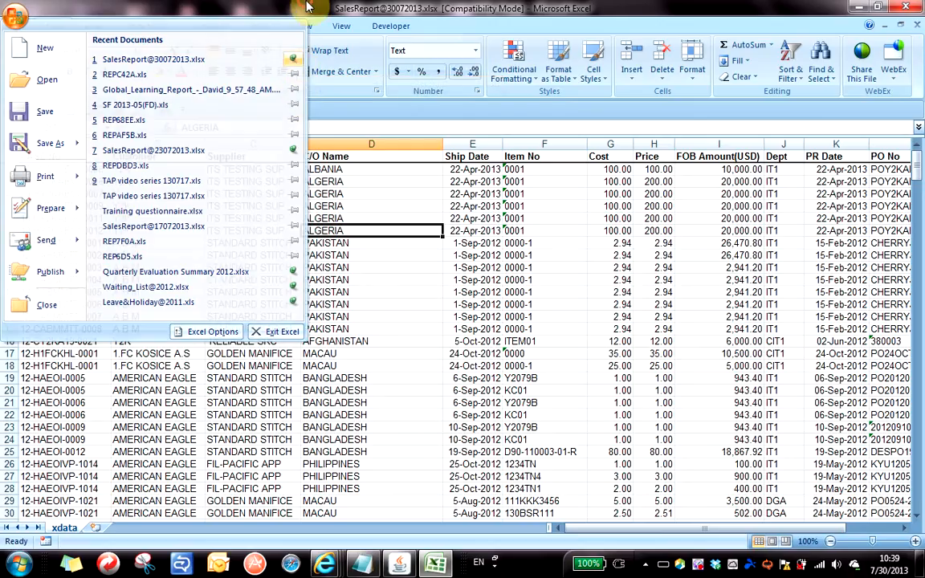
{"action": "left_click", "coordinate": [281, 8]}
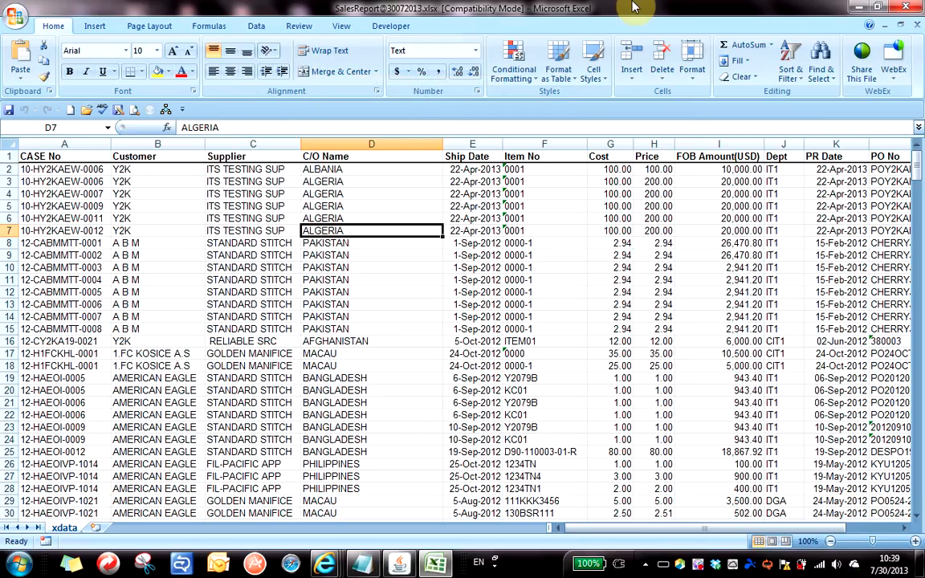
{"action": "left_click", "coordinate": [911, 8]}
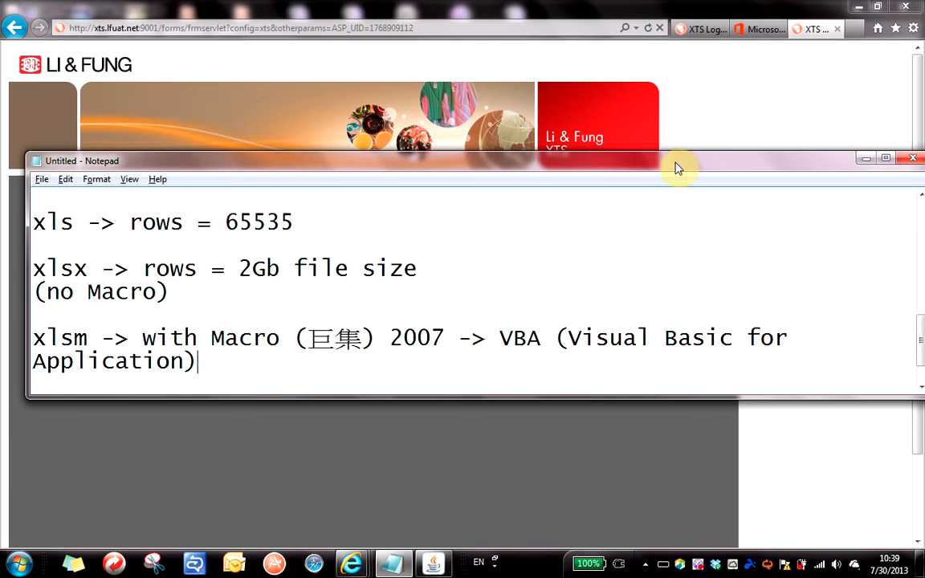
Nudge Notepad higher, bring the Li & Fung XTS browser page forward, and open the Start menu.
{"action": "left_click_drag", "start_coordinate": [675, 163], "coordinate": [684, 147]}
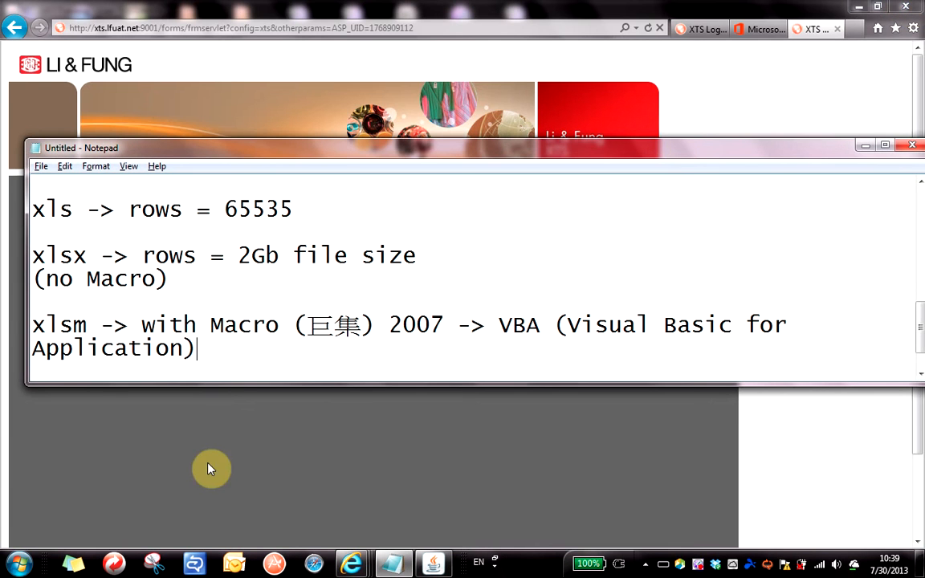
{"action": "left_click", "coordinate": [18, 565]}
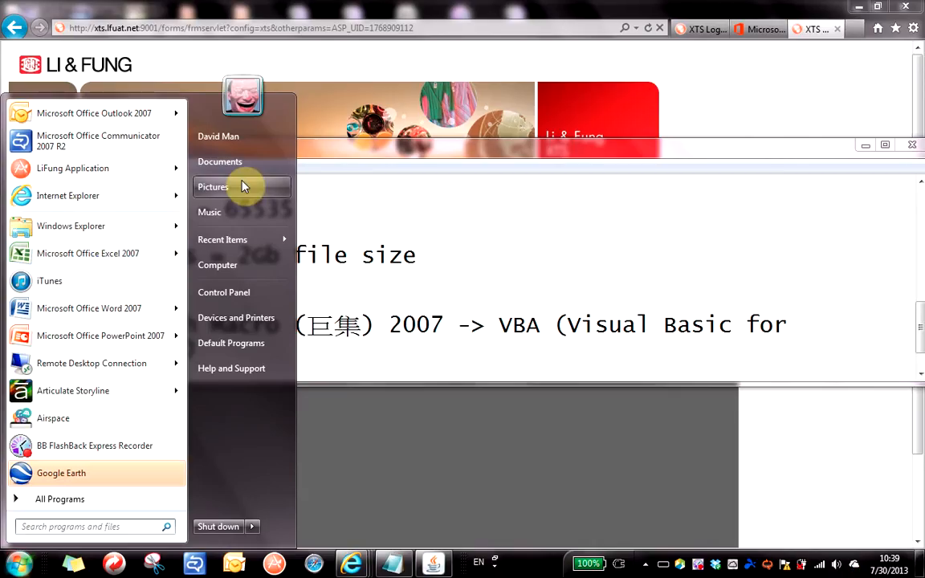
{"action": "left_click", "coordinate": [257, 33]}
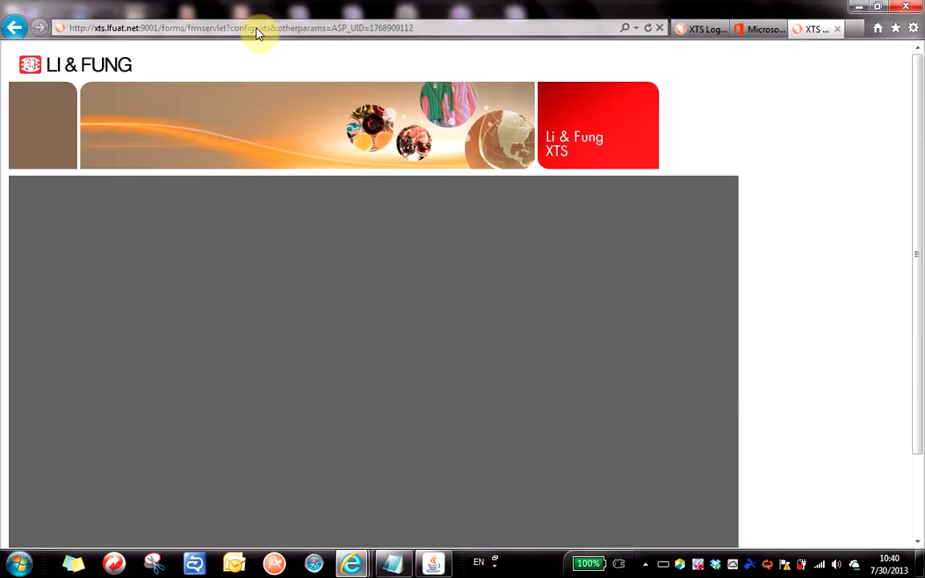
{"action": "left_click", "coordinate": [21, 565]}
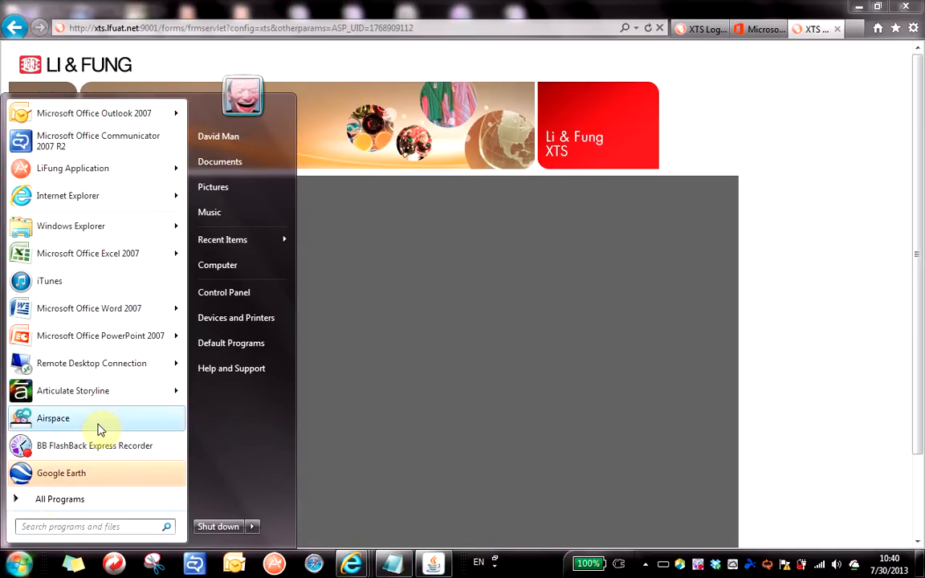
{"action": "left_click", "coordinate": [61, 265]}
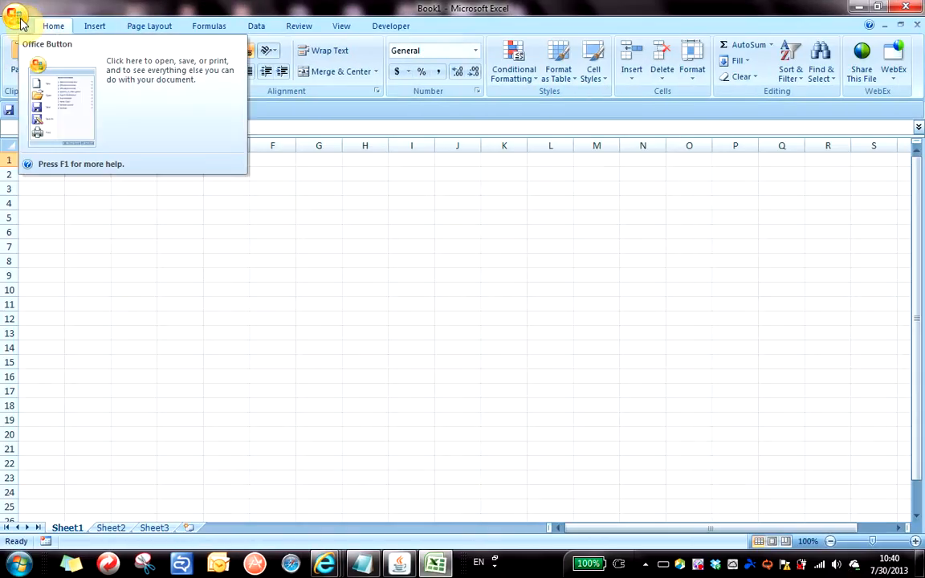
{"action": "left_click", "coordinate": [24, 19]}
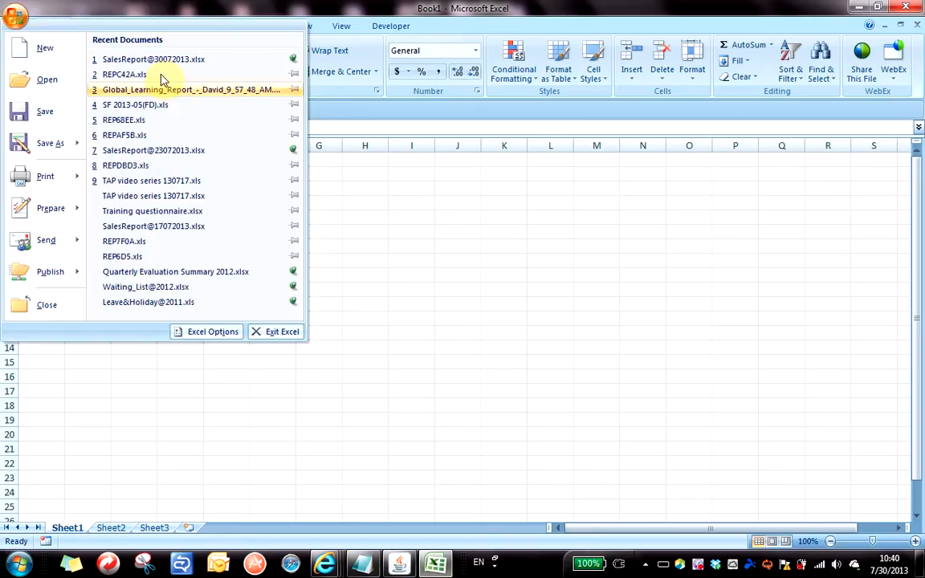
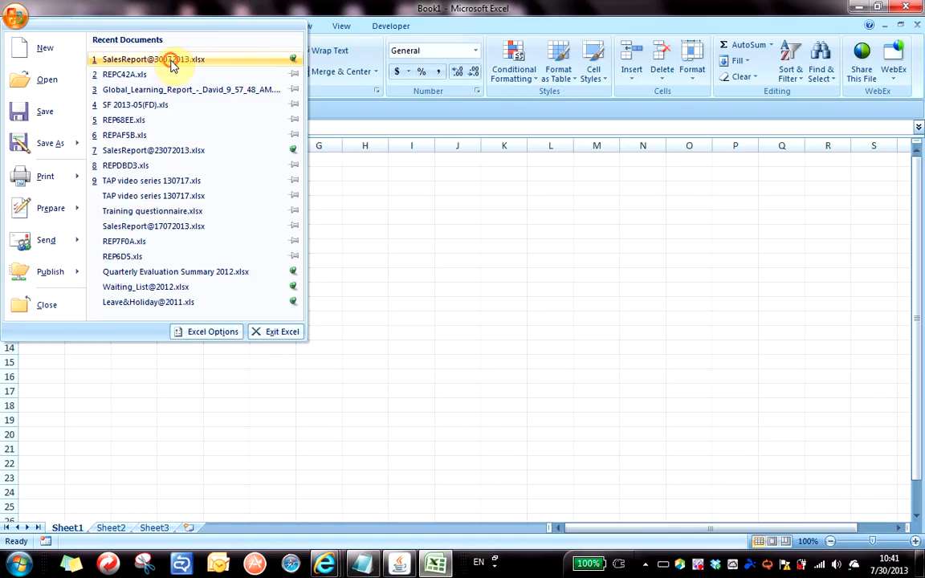
{"action": "left_click", "coordinate": [170, 62]}
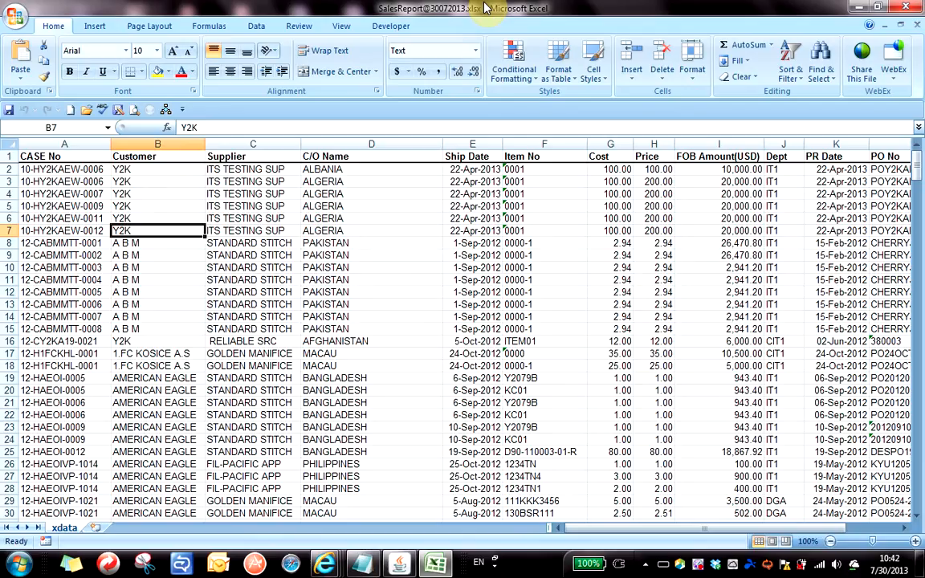
{"action": "key", "text": "alt"}
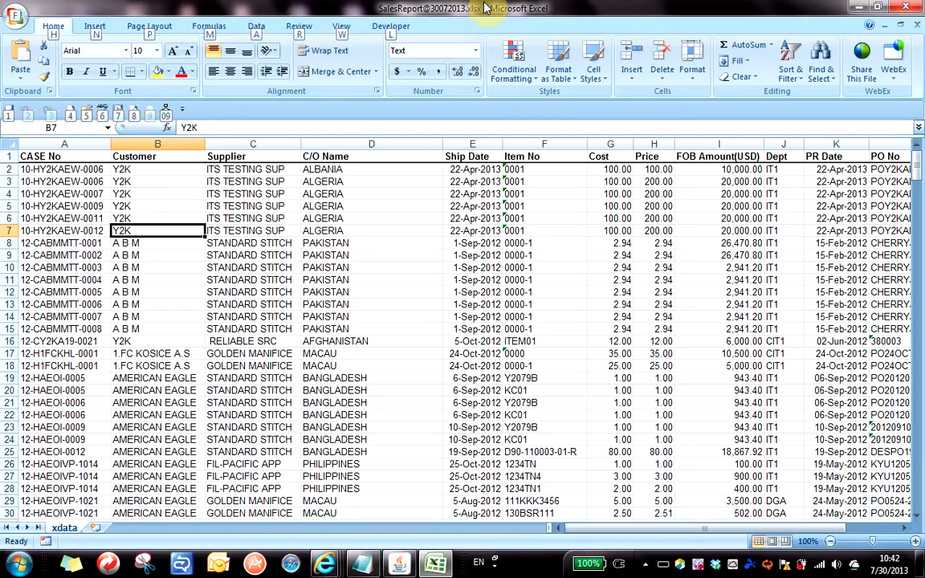
{"action": "key", "text": "alt+Tab"}
{"action": "key", "text": "alt+Tab"}
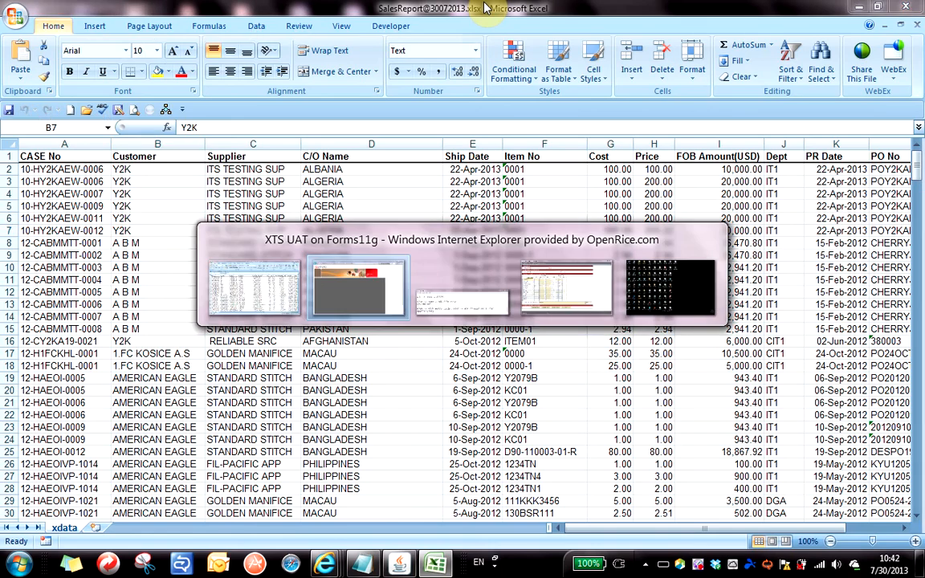
Back in XTS, set the sort to blank for CASE Number, Supplier Name and Shipment Date.
{"action": "key", "text": "alt+Tab"}
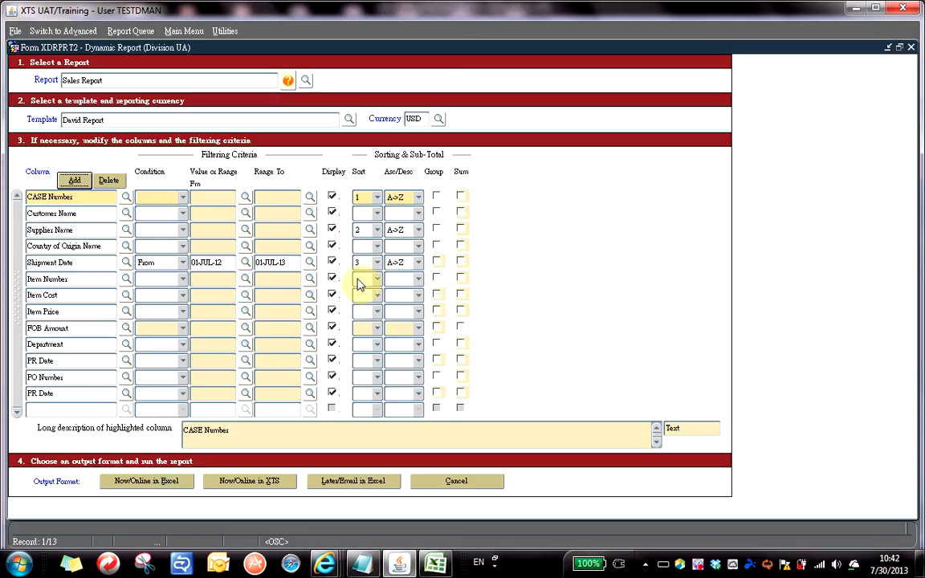
{"action": "left_click", "coordinate": [380, 197]}
{"action": "left_click_drag", "start_coordinate": [366, 232], "coordinate": [367, 312]}
{"action": "left_click", "coordinate": [347, 293]}
{"action": "left_click", "coordinate": [377, 230]}
{"action": "left_click", "coordinate": [354, 329]}
{"action": "left_click", "coordinate": [377, 263]}
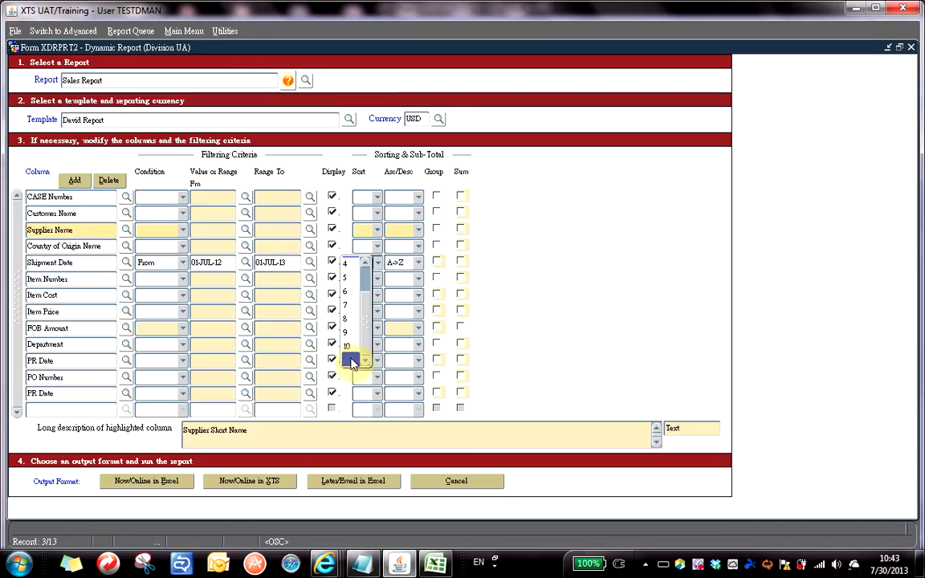
{"action": "left_click", "coordinate": [351, 361]}
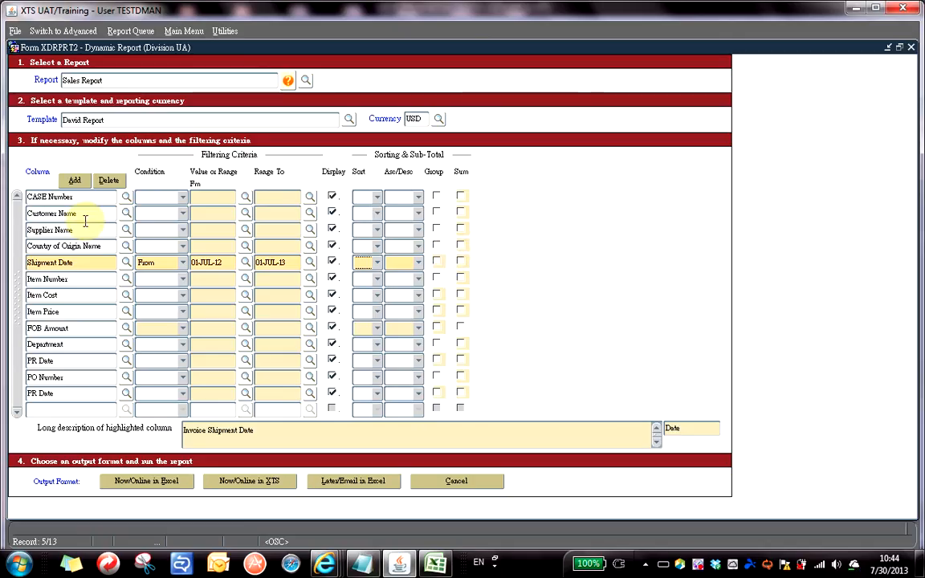
Group by Customer Name, sum FOB Amount, and generate the Sales Report for Excel.
{"action": "left_click", "coordinate": [437, 212]}
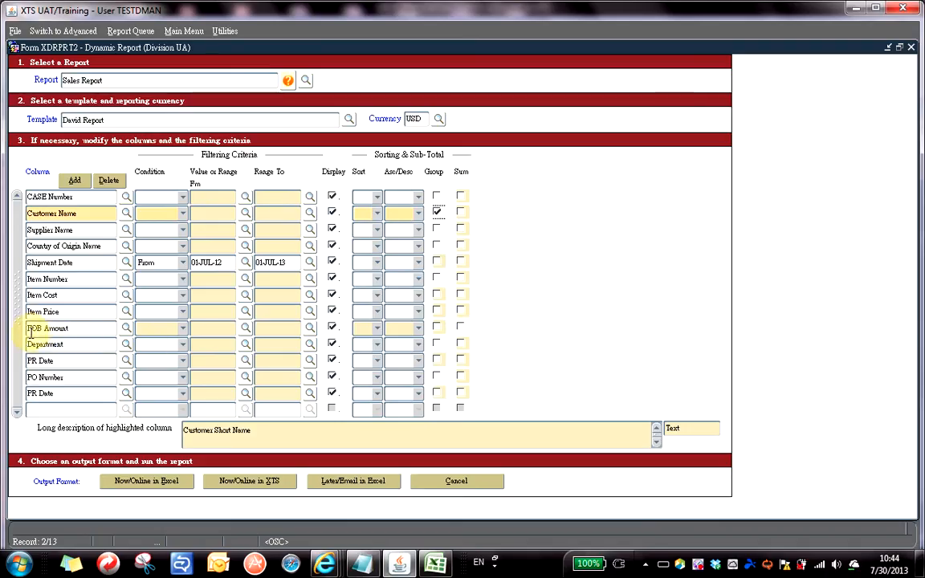
{"action": "left_click", "coordinate": [462, 329]}
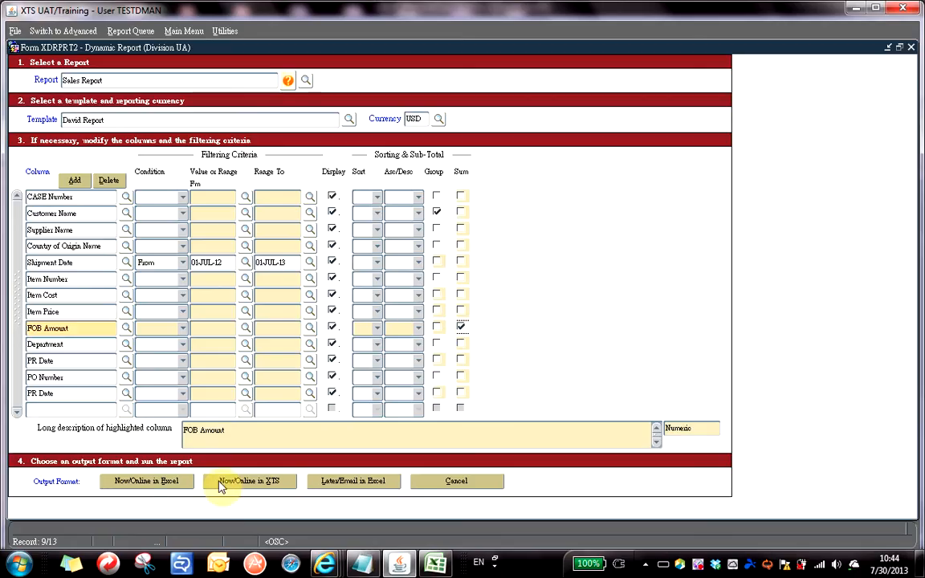
{"action": "left_click", "coordinate": [142, 487]}
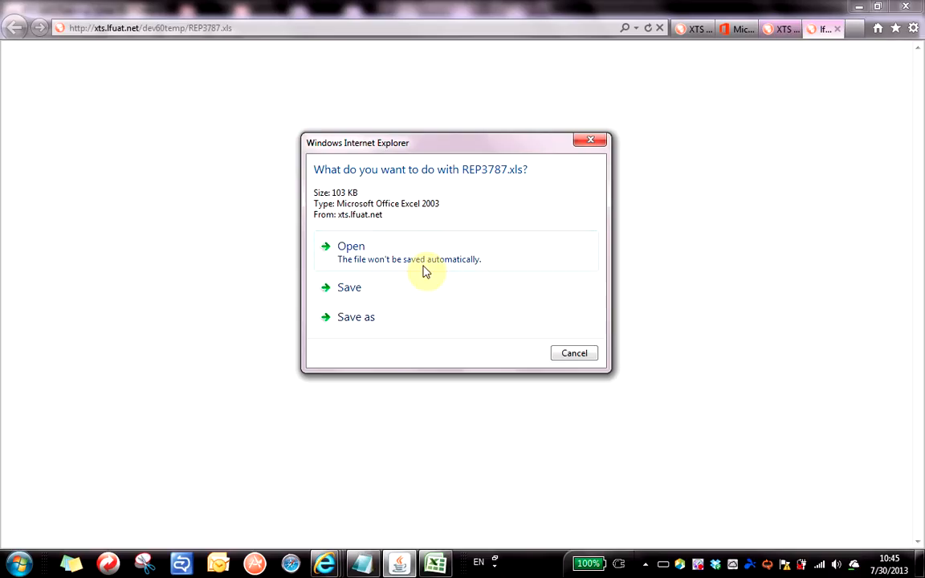
Open the downloaded REP3787.xls, maximise its window and select cells B8 and E8.
{"action": "left_click", "coordinate": [374, 257]}
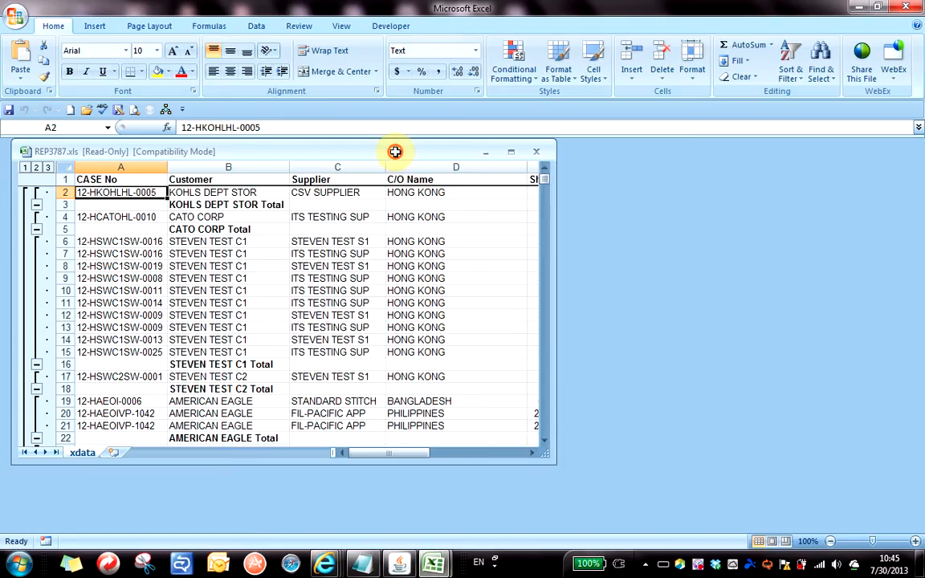
{"action": "double_click", "coordinate": [395, 151]}
{"action": "left_click", "coordinate": [261, 244]}
{"action": "left_click", "coordinate": [526, 242]}
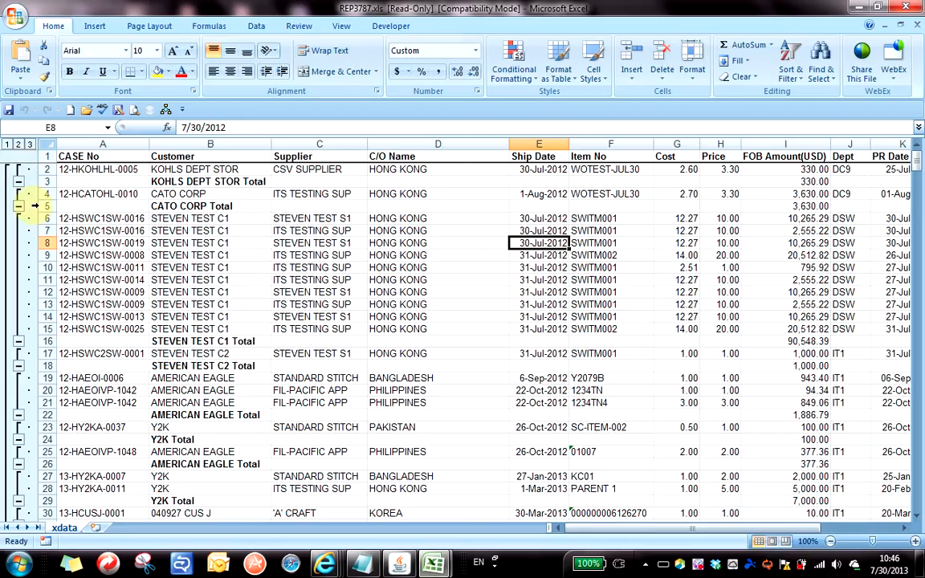
Collapse REP3787.xls to outline level 1 and inspect the Grand Total FOB formula.
{"action": "left_click", "coordinate": [6, 144]}
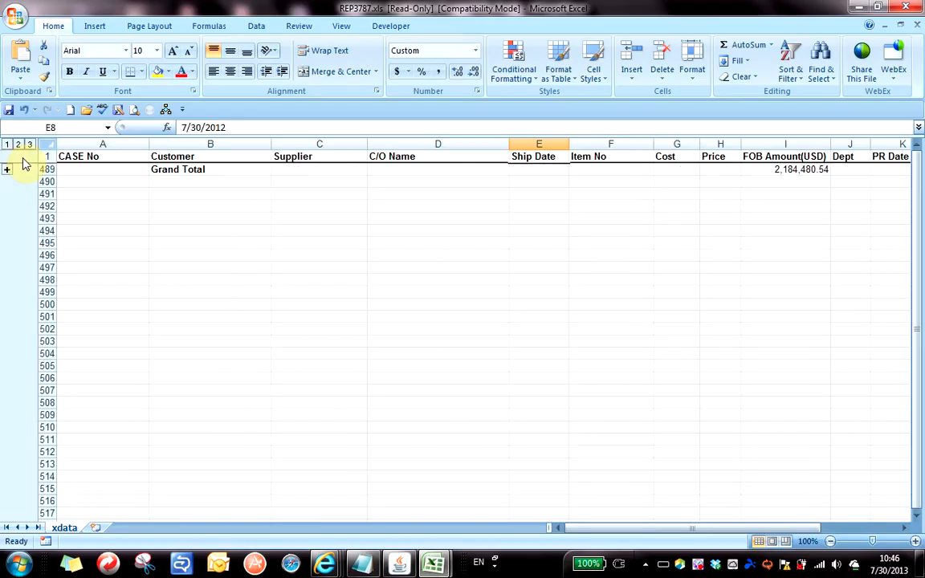
{"action": "left_click", "coordinate": [232, 172]}
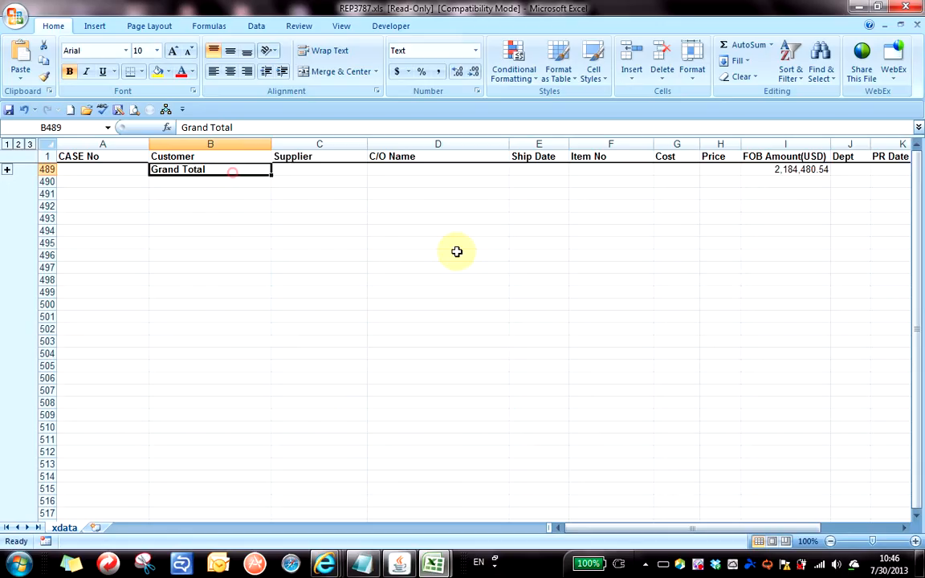
{"action": "left_click", "coordinate": [788, 171]}
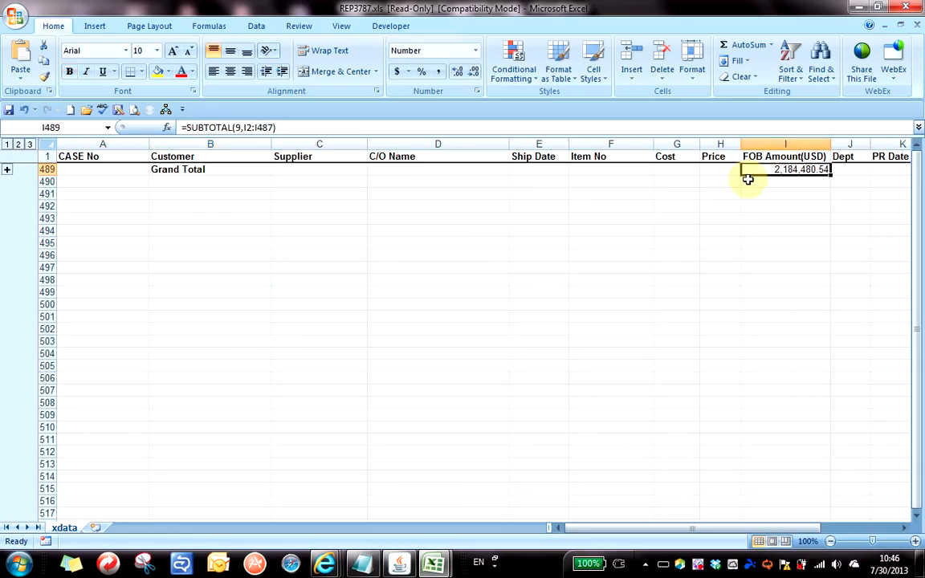
Show the level-2 customer subtotals and inspect the AMERICAN EAGLE Total formula in row 26.
{"action": "left_click", "coordinate": [18, 143]}
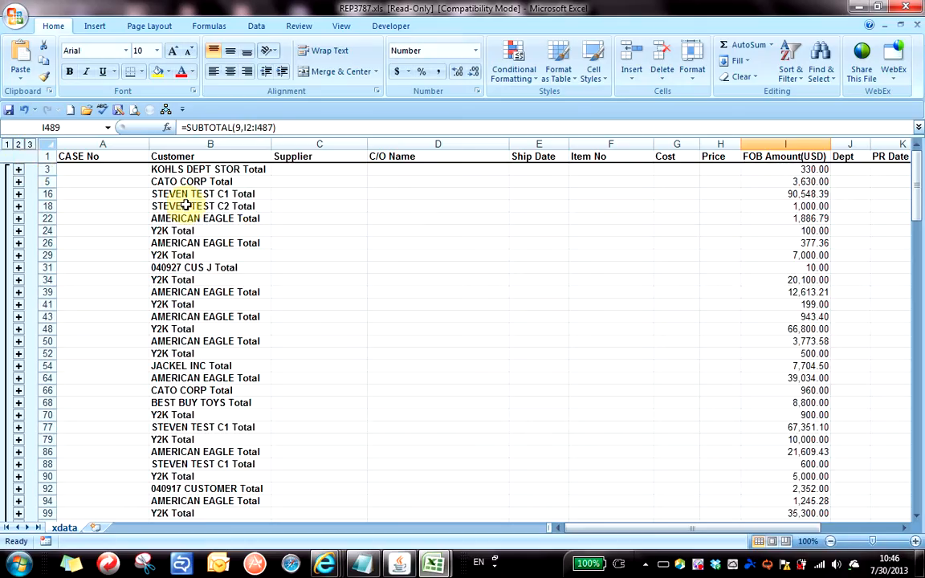
{"action": "left_click", "coordinate": [241, 206]}
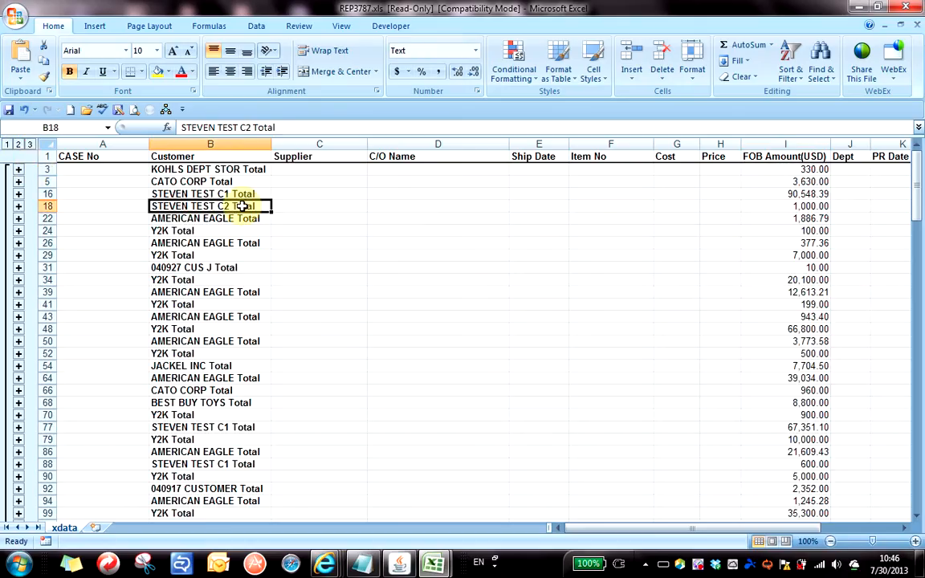
{"action": "left_click", "coordinate": [221, 280]}
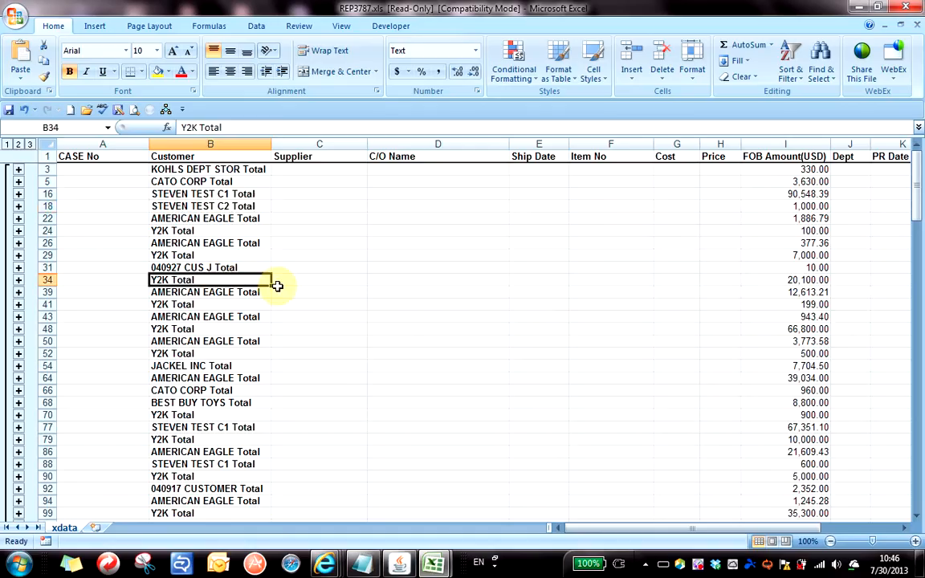
{"action": "left_click", "coordinate": [243, 304]}
{"action": "left_click", "coordinate": [229, 243]}
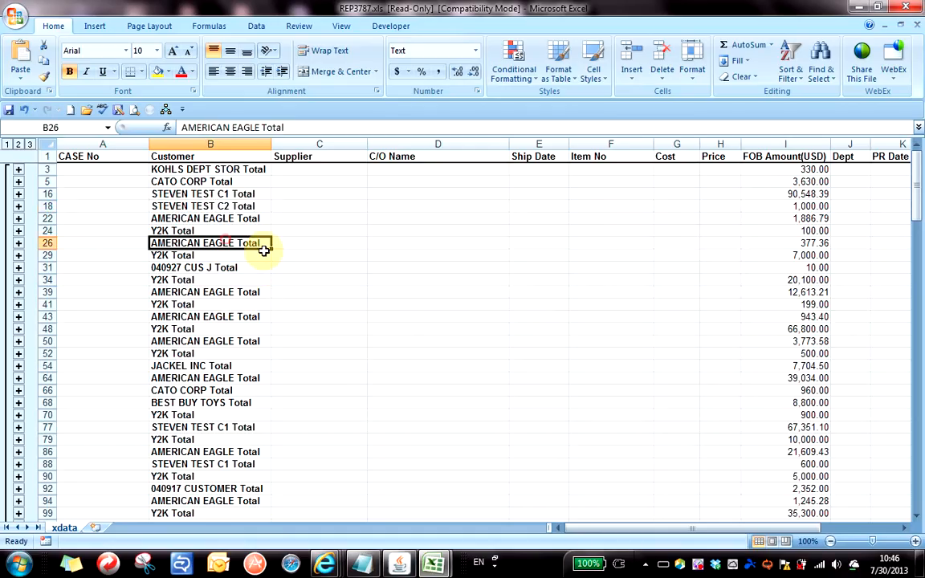
{"action": "left_click", "coordinate": [804, 242]}
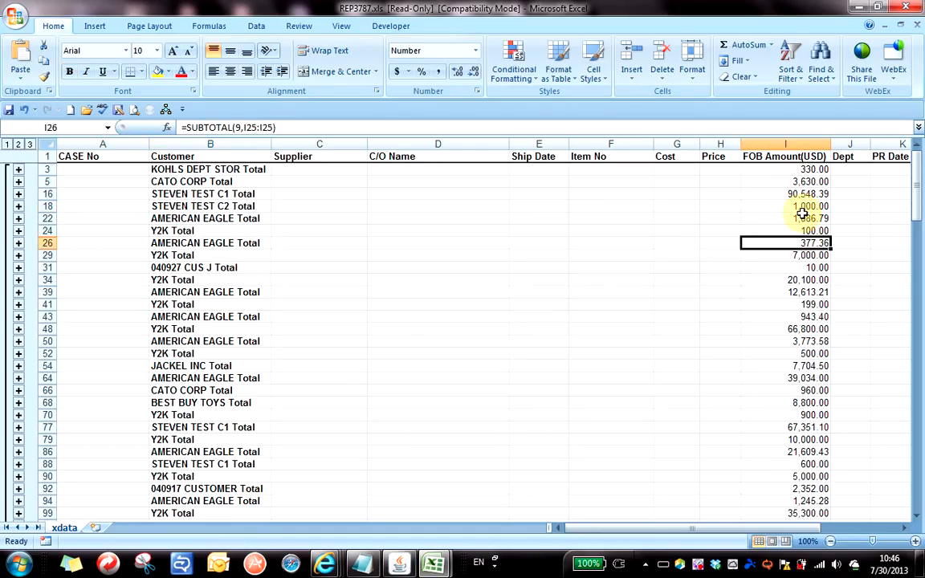
Scroll down and review the Y2K Total rows from 79 to 125.
{"action": "scroll", "coordinate": [223, 371], "scroll_direction": "down", "scroll_amount": 5}
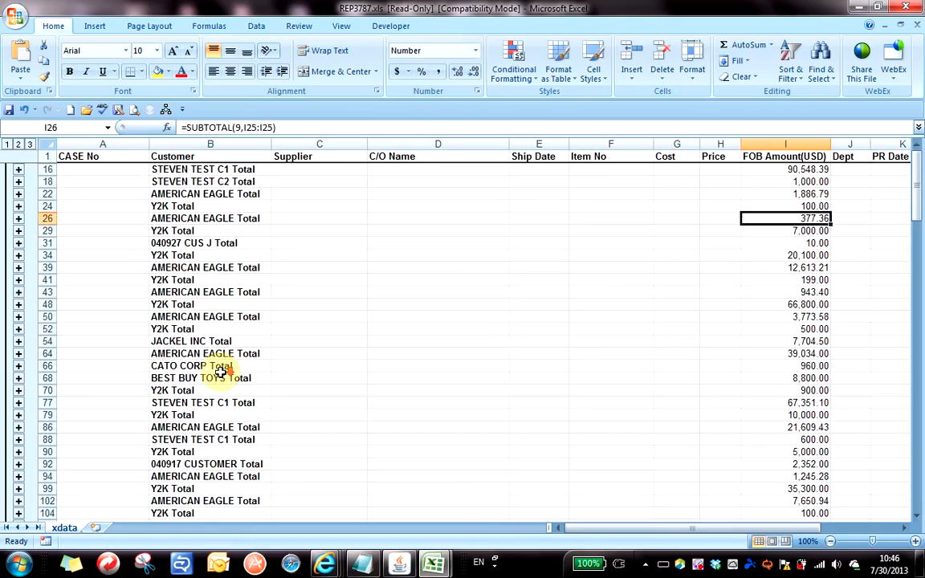
{"action": "scroll", "coordinate": [208, 377], "scroll_direction": "down", "scroll_amount": 1}
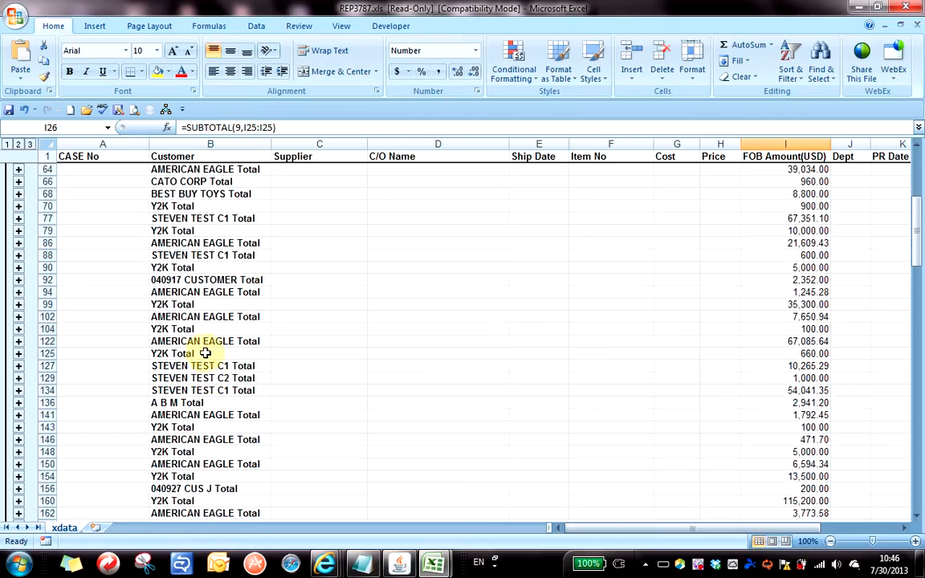
{"action": "left_click", "coordinate": [200, 353]}
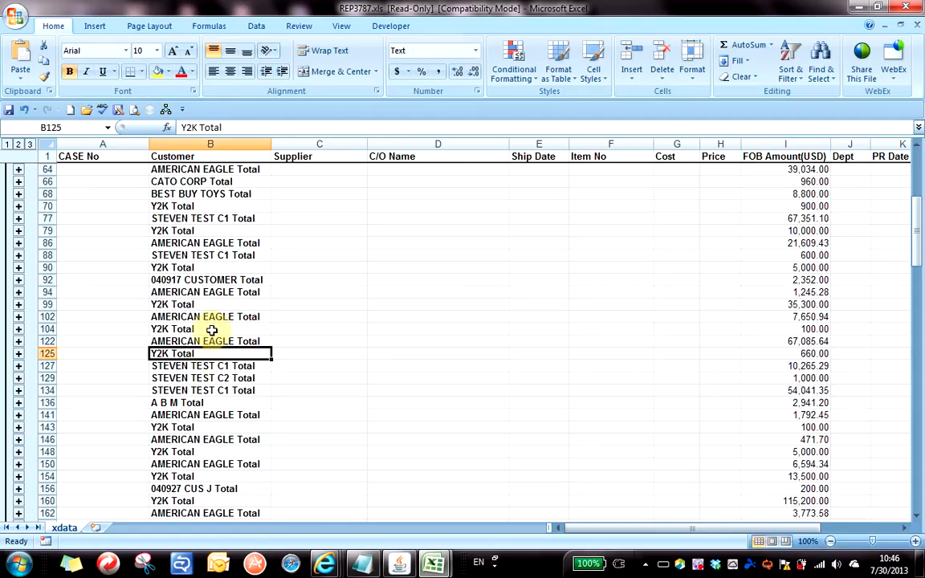
{"action": "left_click", "coordinate": [209, 329]}
{"action": "left_click", "coordinate": [200, 304]}
{"action": "left_click", "coordinate": [198, 267]}
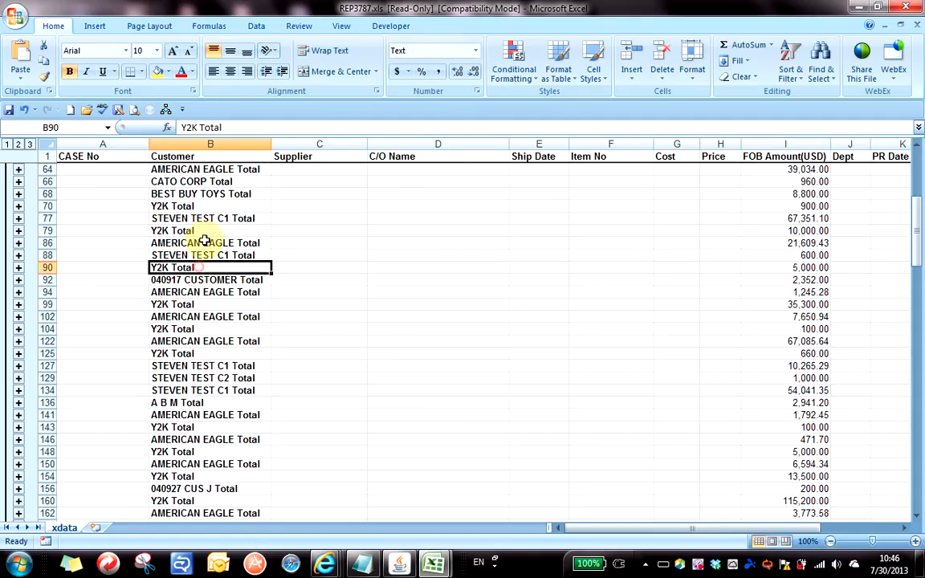
{"action": "left_click", "coordinate": [177, 230]}
Review the AMERICAN EAGLE and Y2K totals in rows 282–289, then close the workbook.
{"action": "scroll", "coordinate": [195, 324], "scroll_direction": "down", "scroll_amount": 17}
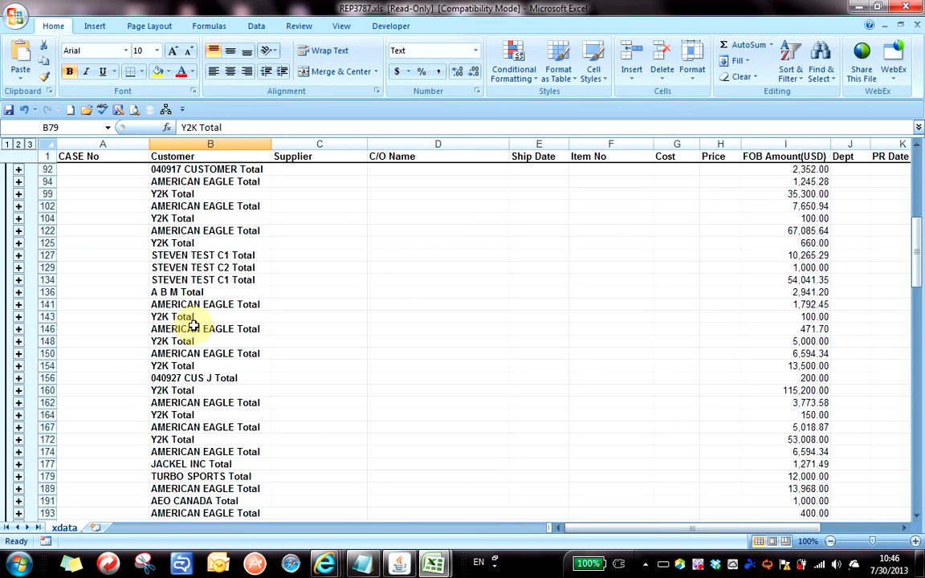
{"action": "scroll", "coordinate": [195, 324], "scroll_direction": "down", "scroll_amount": 3}
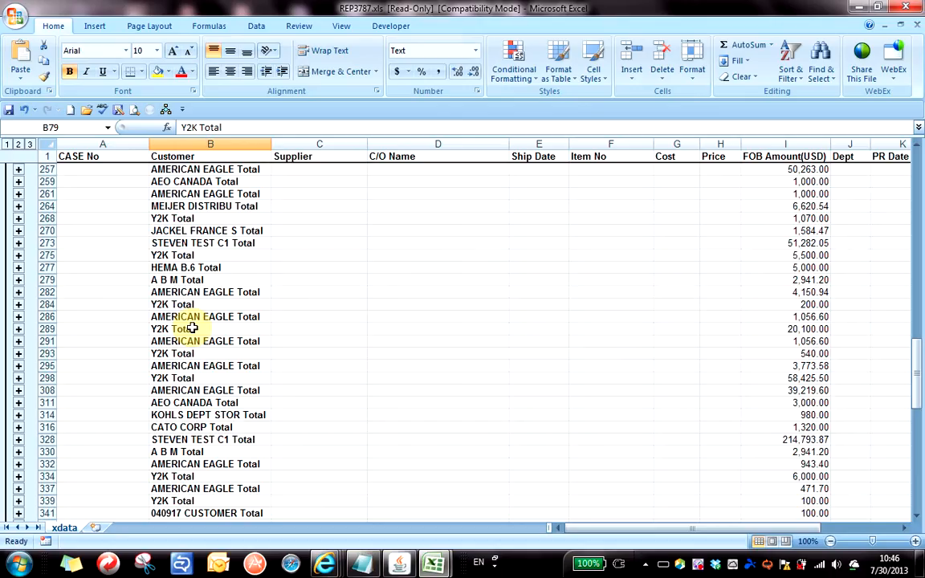
{"action": "left_click", "coordinate": [175, 293]}
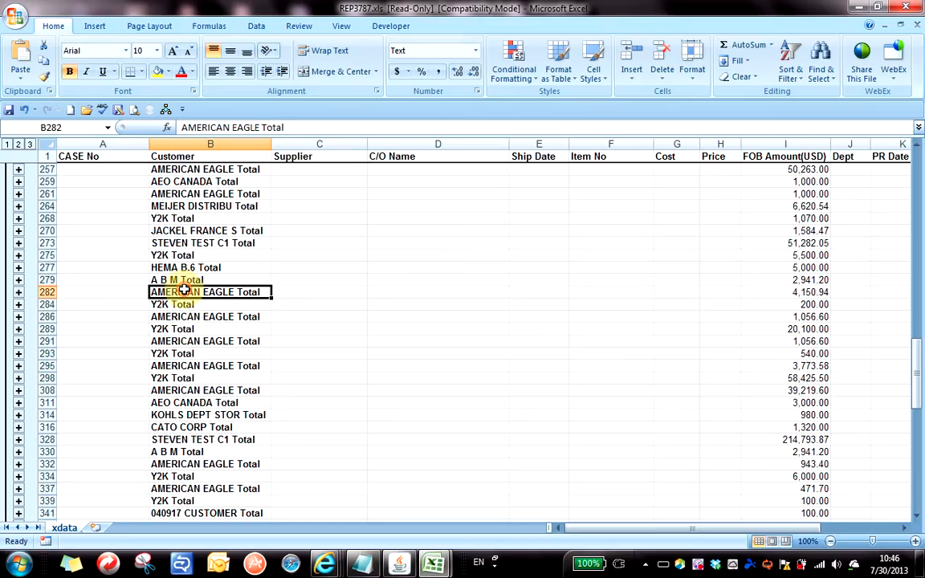
{"action": "left_click", "coordinate": [219, 317]}
{"action": "left_click", "coordinate": [230, 295]}
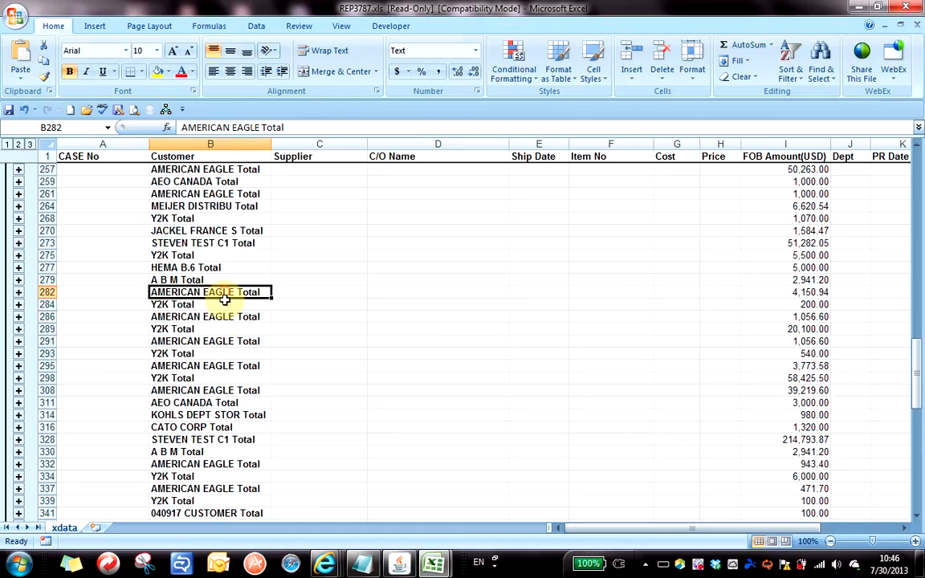
{"action": "left_click", "coordinate": [223, 329]}
{"action": "left_click", "coordinate": [213, 294]}
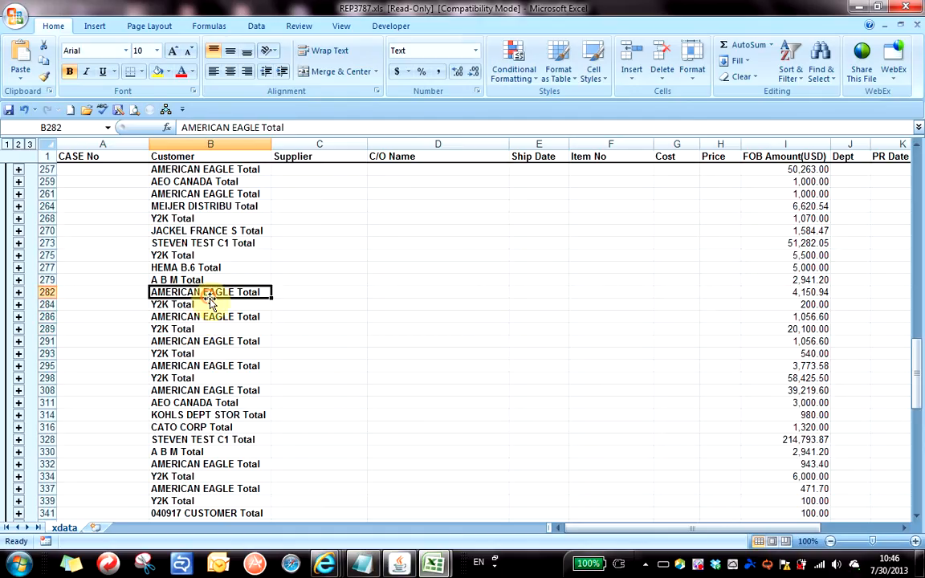
{"action": "left_click", "coordinate": [213, 316]}
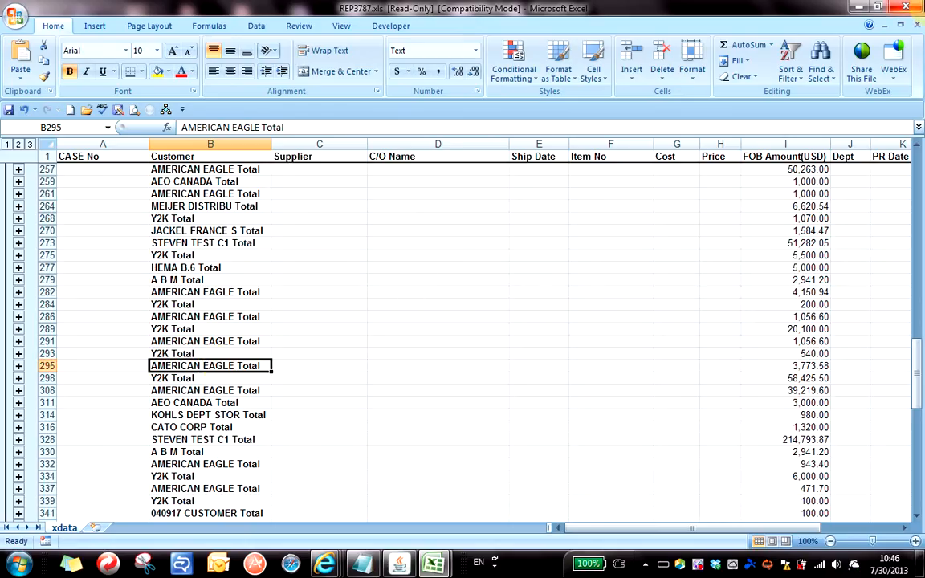
{"action": "left_click", "coordinate": [916, 24]}
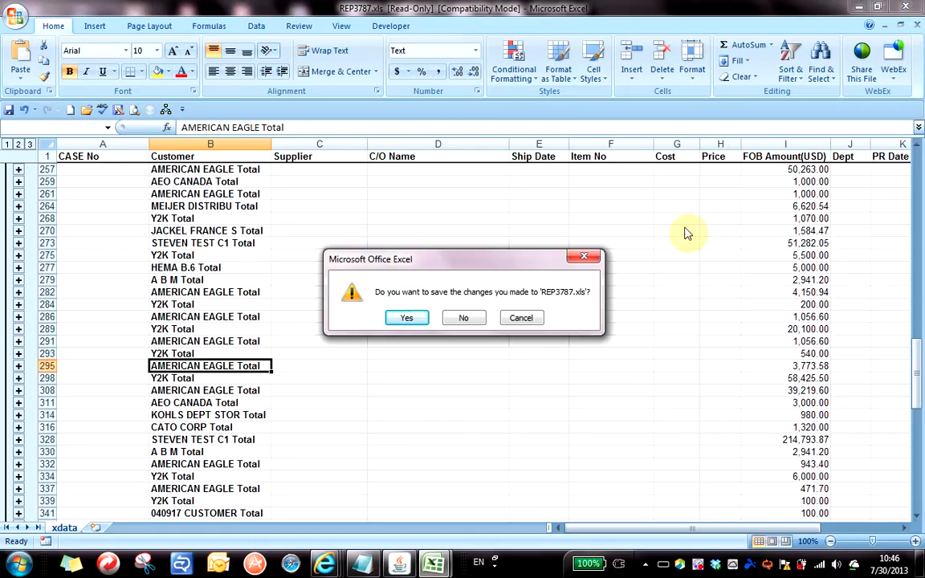
Discard changes to REP3787.xls and return to the XTS report form.
{"action": "left_click", "coordinate": [465, 319]}
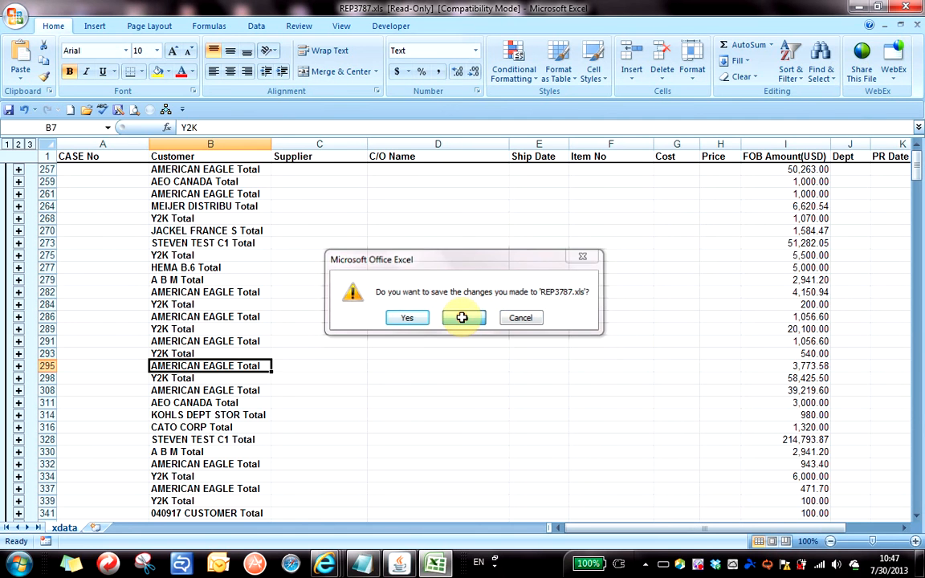
{"action": "key", "text": "alt+Tab"}
{"action": "key", "text": "alt+Tab"}
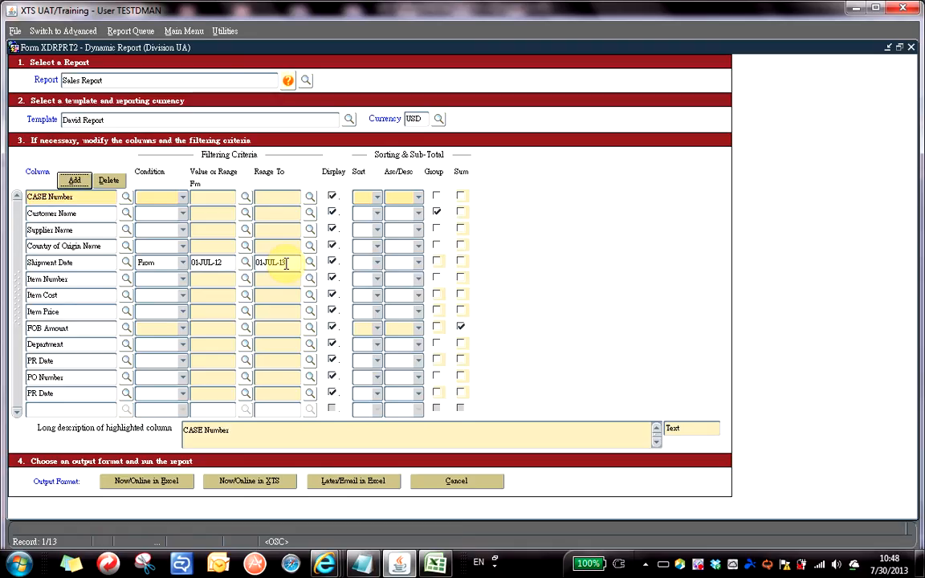
Set Customer Name to sort 1 (A->Z) and regenerate the report for Excel.
{"action": "left_click", "coordinate": [375, 214]}
{"action": "scroll", "coordinate": [366, 161], "scroll_direction": "up", "scroll_amount": 3}
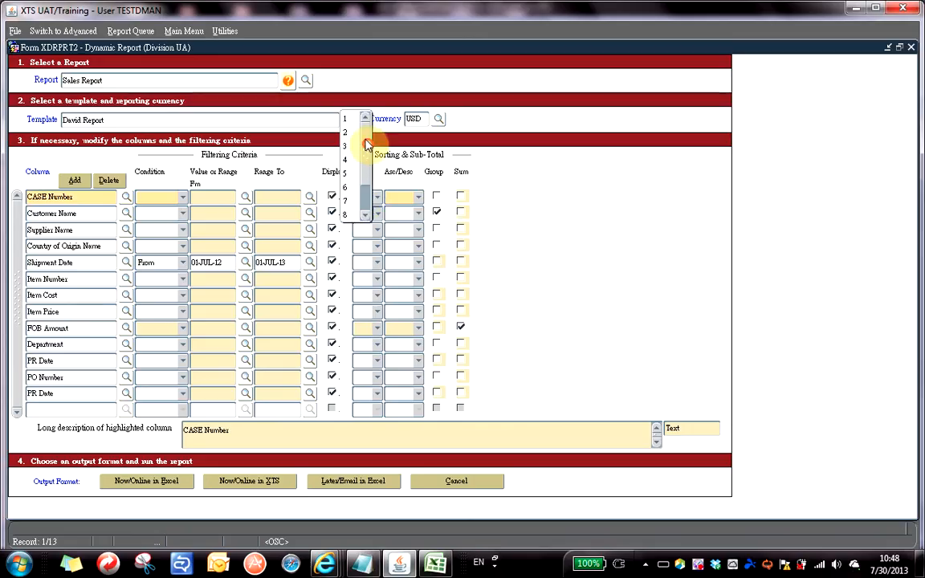
{"action": "left_click", "coordinate": [353, 118]}
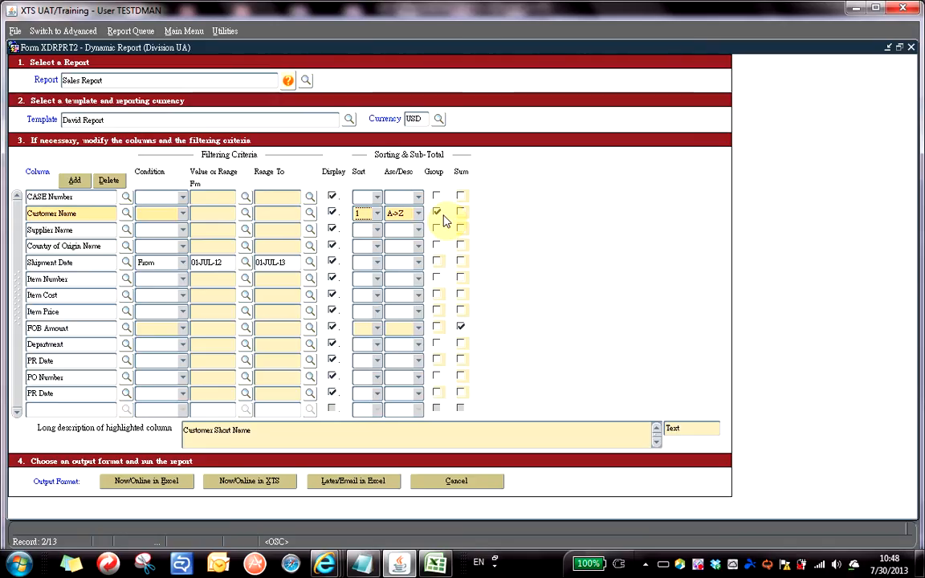
{"action": "left_click", "coordinate": [160, 484]}
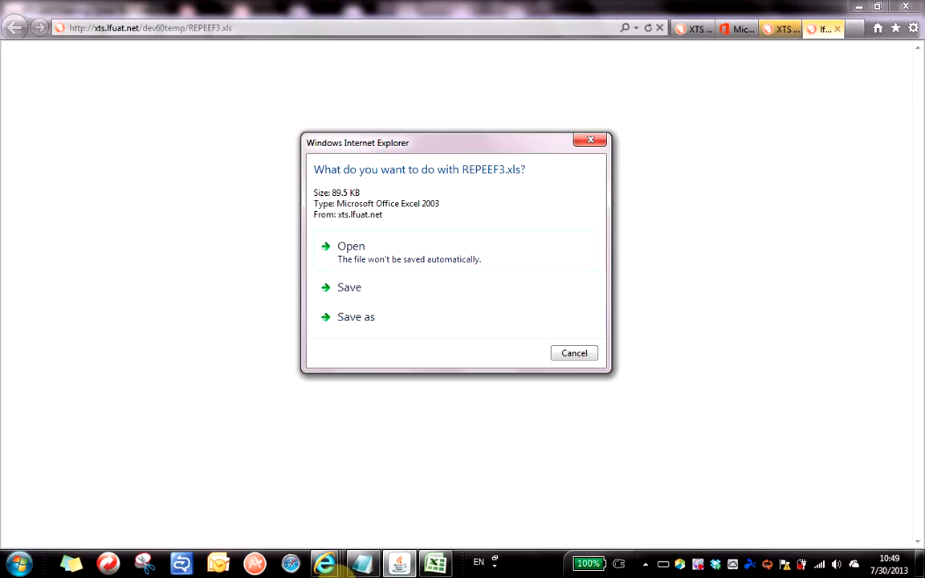
Choose Open for REPEEF3.xls in the download dialog.
{"action": "left_click", "coordinate": [372, 255]}
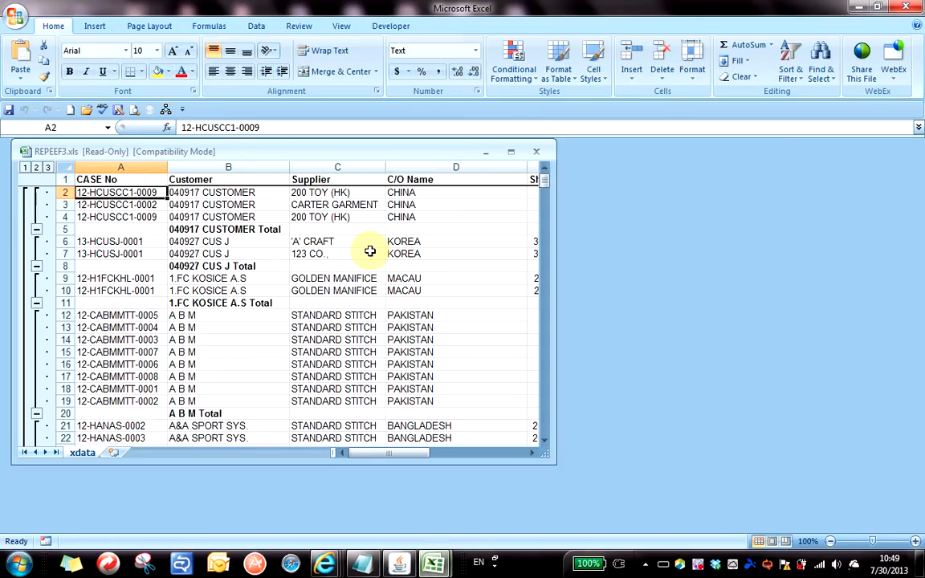
Maximise REPEEF3.xls and browse its subtotals, including A B M, 1.FC KOSICE A.S, BEST BUY TOYS and ETAM SA - 123.
{"action": "left_click", "coordinate": [511, 151]}
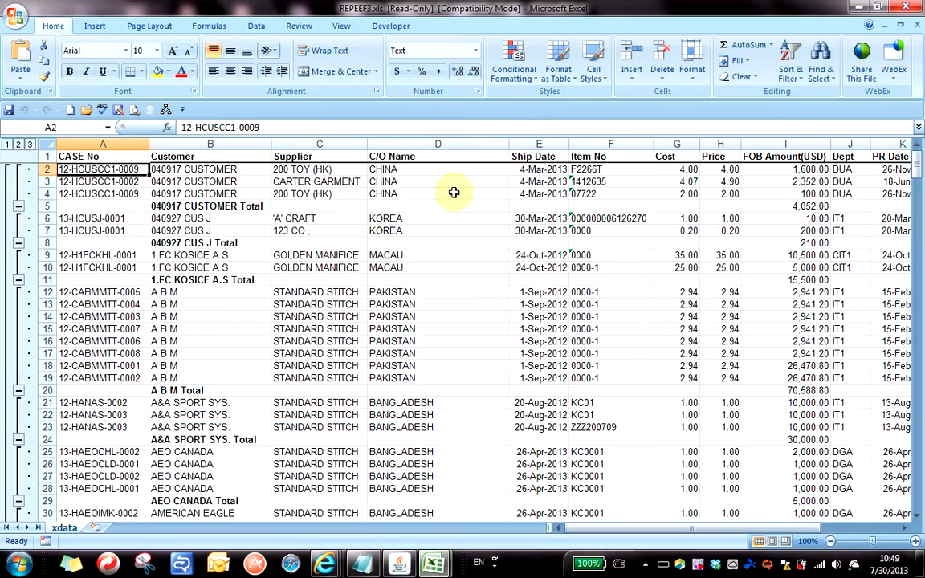
{"action": "left_click", "coordinate": [129, 316]}
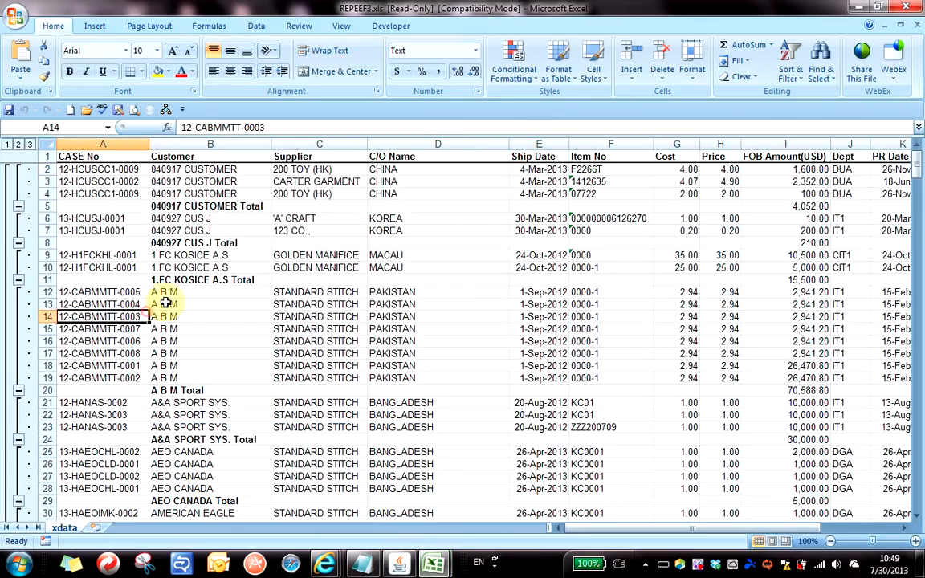
{"action": "left_click", "coordinate": [6, 145]}
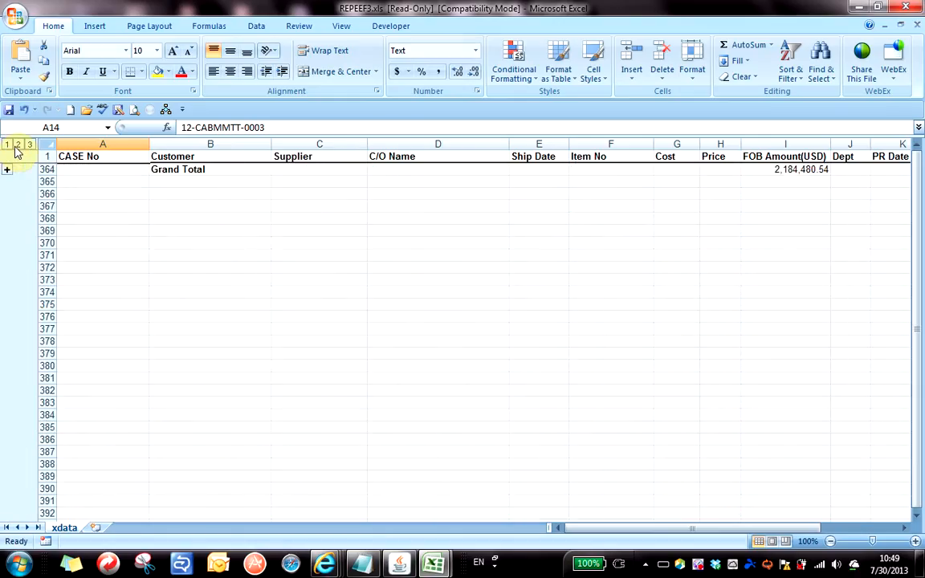
{"action": "left_click", "coordinate": [18, 144]}
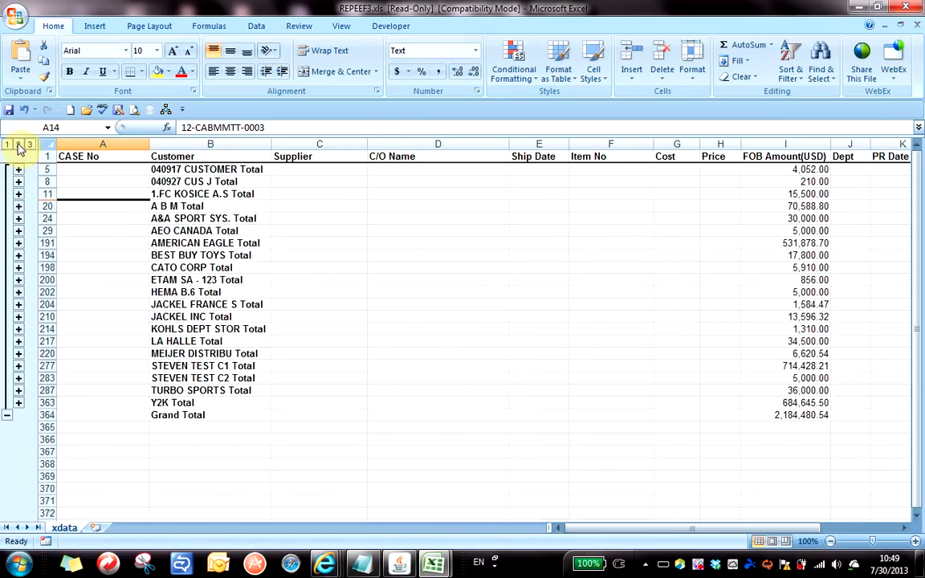
{"action": "left_click", "coordinate": [281, 290]}
{"action": "left_click", "coordinate": [212, 206]}
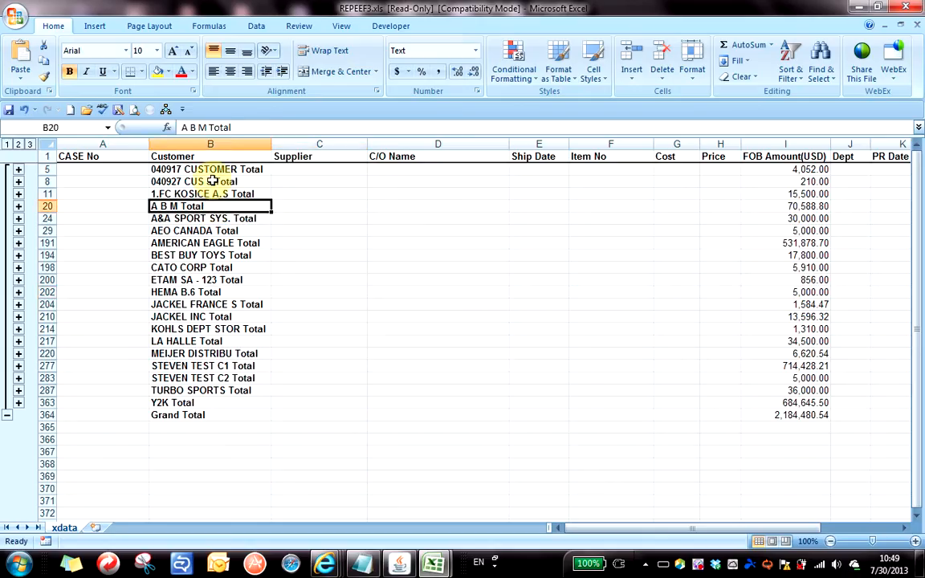
{"action": "left_click", "coordinate": [215, 194]}
{"action": "left_click", "coordinate": [197, 251]}
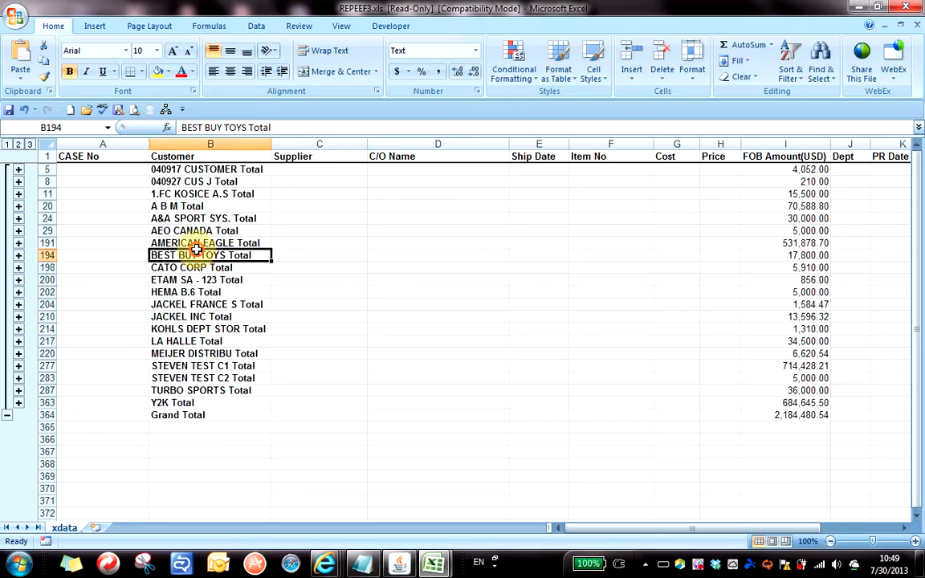
{"action": "left_click", "coordinate": [197, 194]}
{"action": "left_click", "coordinate": [203, 279]}
{"action": "left_click", "coordinate": [186, 206]}
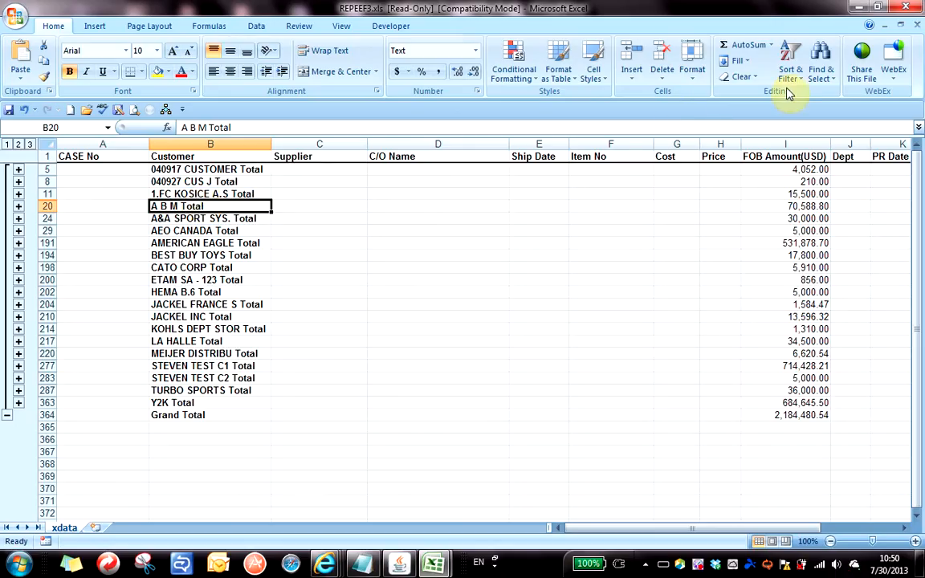
Close REPEEF3.xls without saving and return to the XTS report form.
{"action": "left_click", "coordinate": [919, 31]}
{"action": "left_click", "coordinate": [464, 319]}
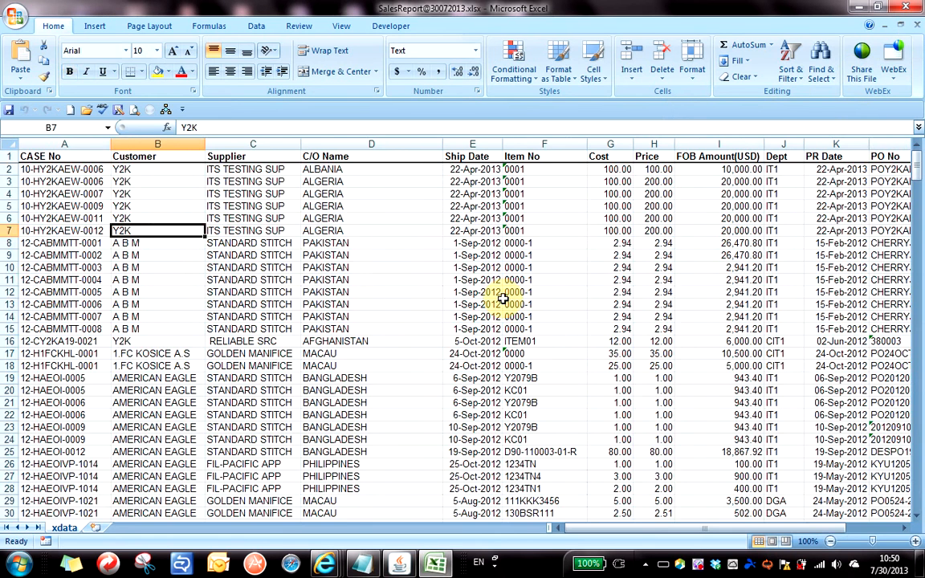
{"action": "key", "text": "alt+Tab"}
{"action": "key", "text": "alt+Tab"}
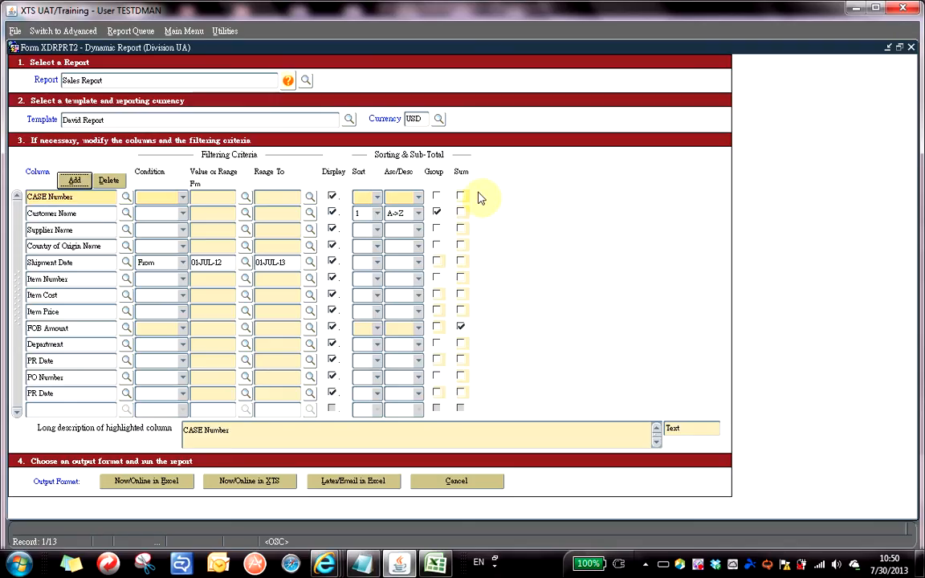
Set Supplier Name to sort 2 (A->Z) with Group ticked, then regenerate the report for Excel.
{"action": "left_click", "coordinate": [378, 232]}
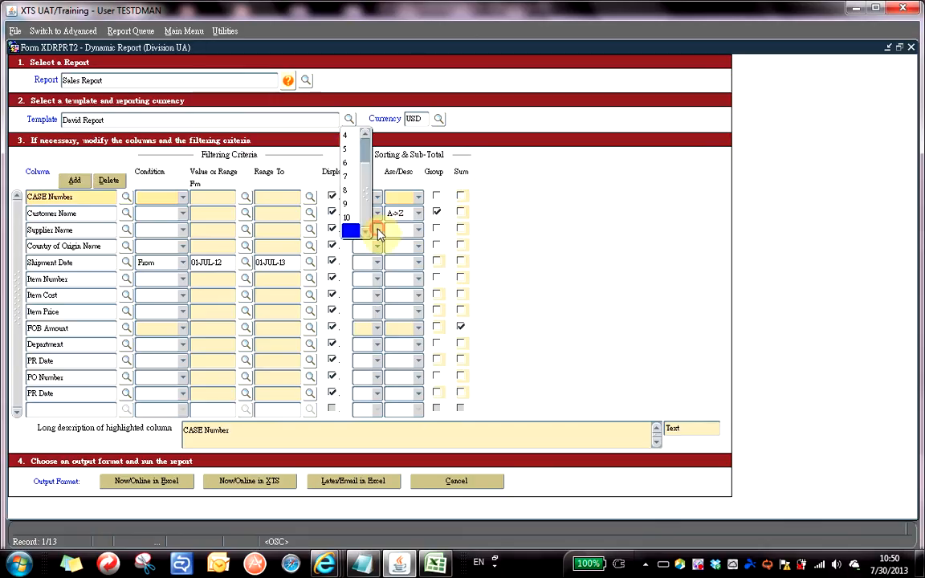
{"action": "left_click", "coordinate": [348, 150]}
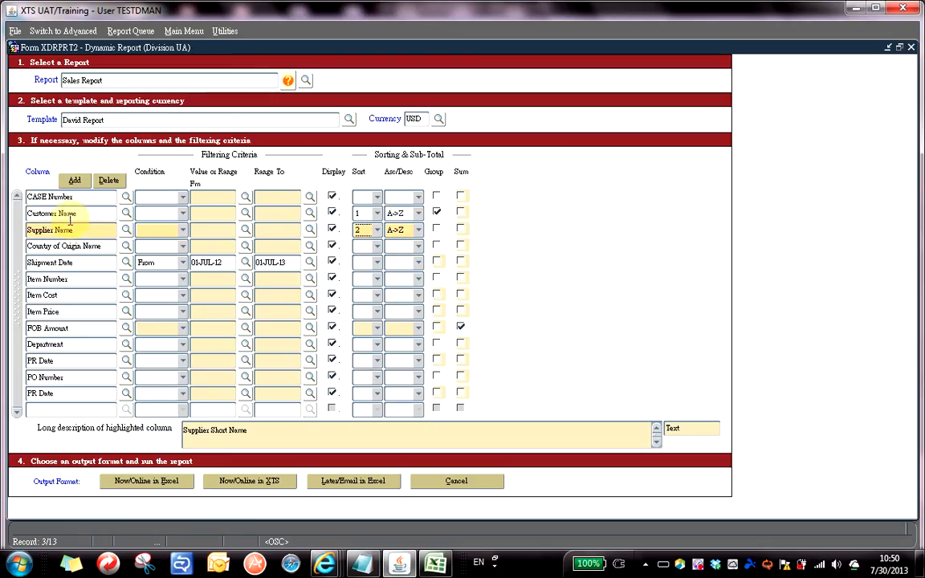
{"action": "left_click", "coordinate": [437, 229]}
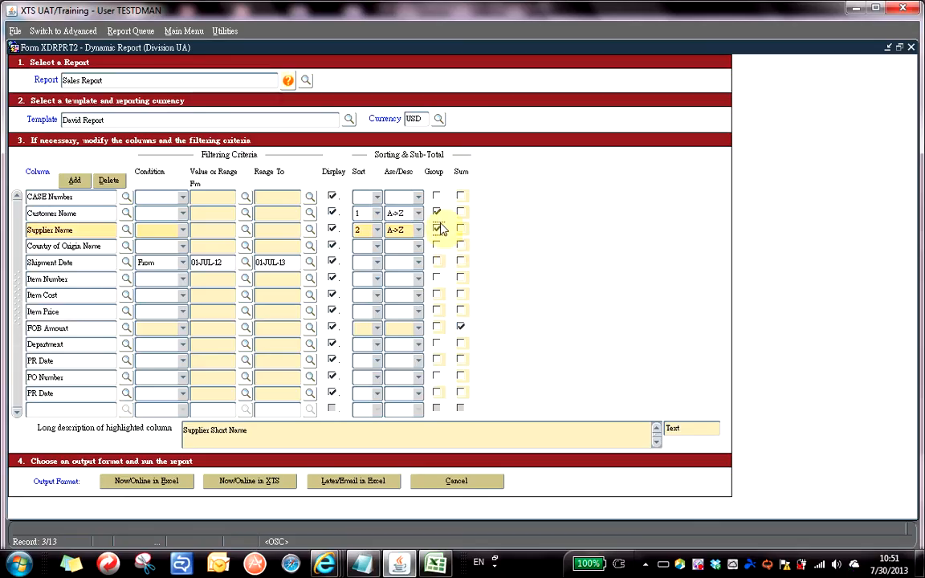
{"action": "left_click", "coordinate": [152, 486]}
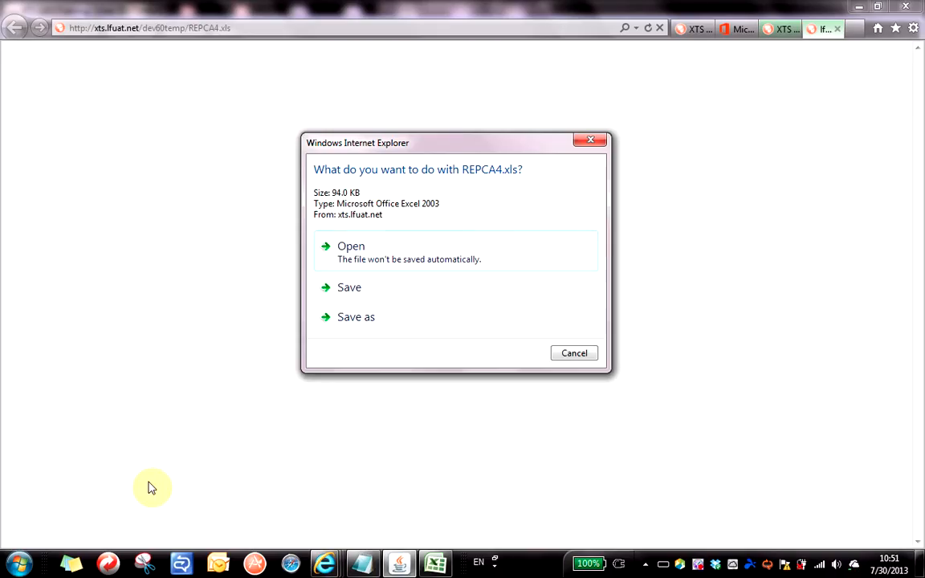
Open the generated REPCA4.xls report directly in Excel instead of saving it.
{"action": "left_click", "coordinate": [361, 252]}
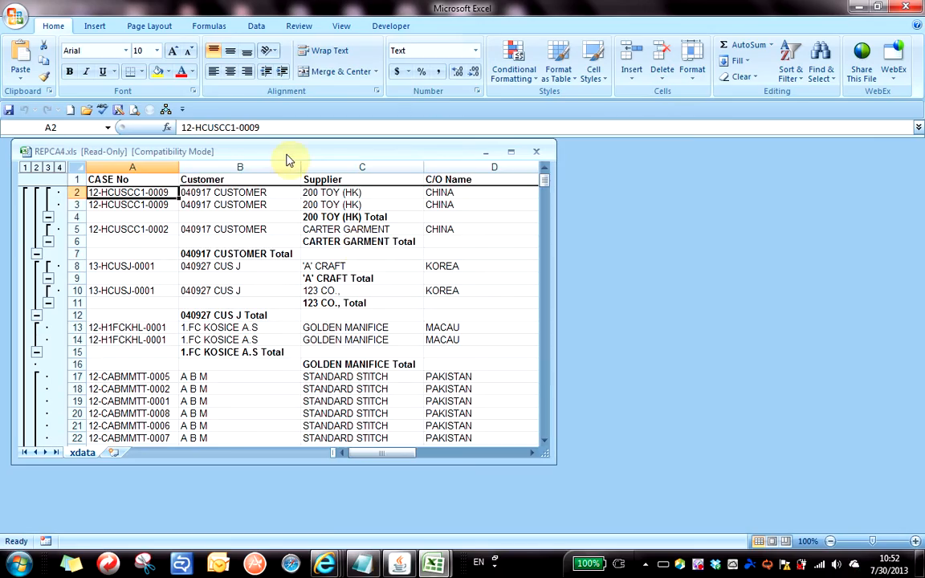
{"action": "double_click", "coordinate": [291, 151]}
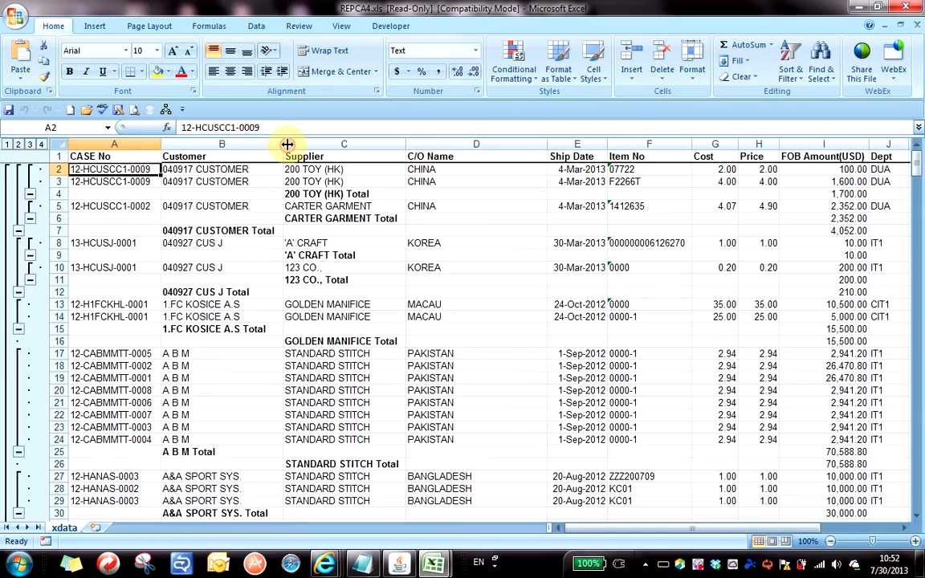
{"action": "left_click", "coordinate": [7, 143]}
{"action": "left_click", "coordinate": [19, 144]}
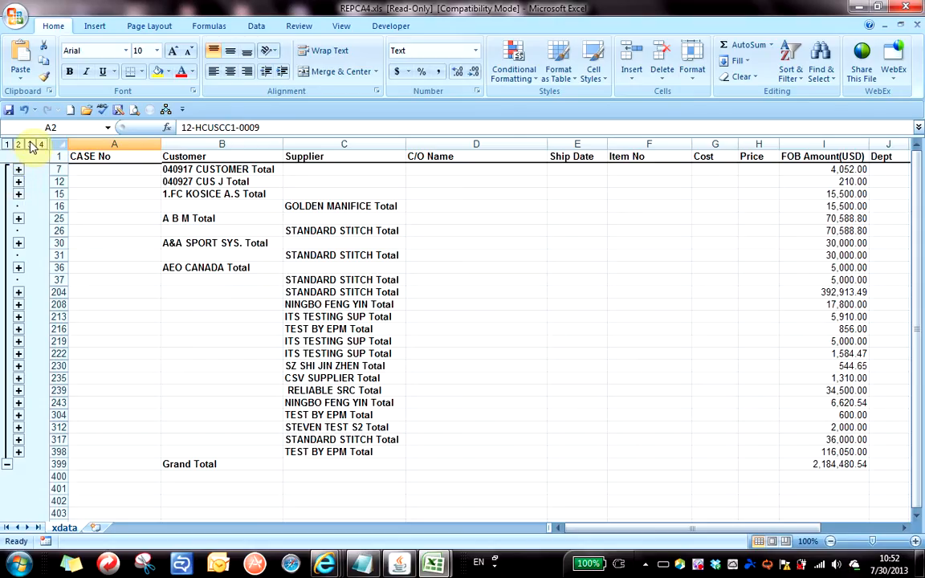
{"action": "left_click", "coordinate": [29, 144]}
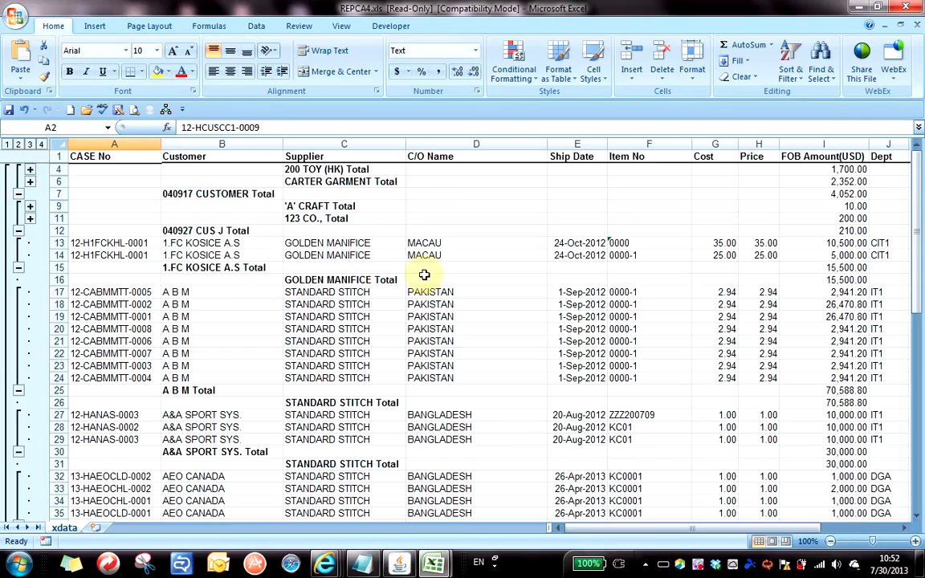
{"action": "left_click", "coordinate": [41, 144]}
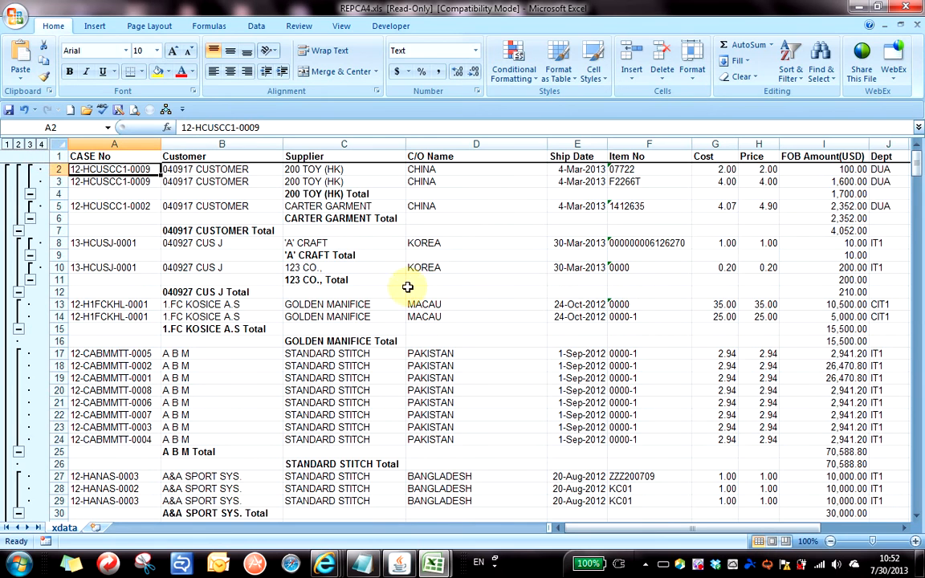
{"action": "scroll", "coordinate": [408, 321], "scroll_direction": "down", "scroll_amount": 20}
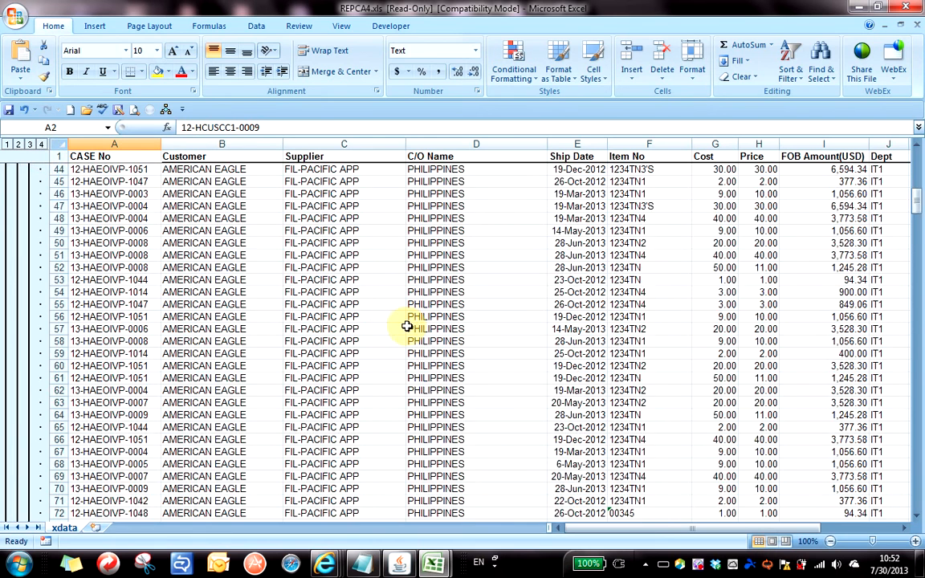
{"action": "scroll", "coordinate": [406, 316], "scroll_direction": "down", "scroll_amount": 12}
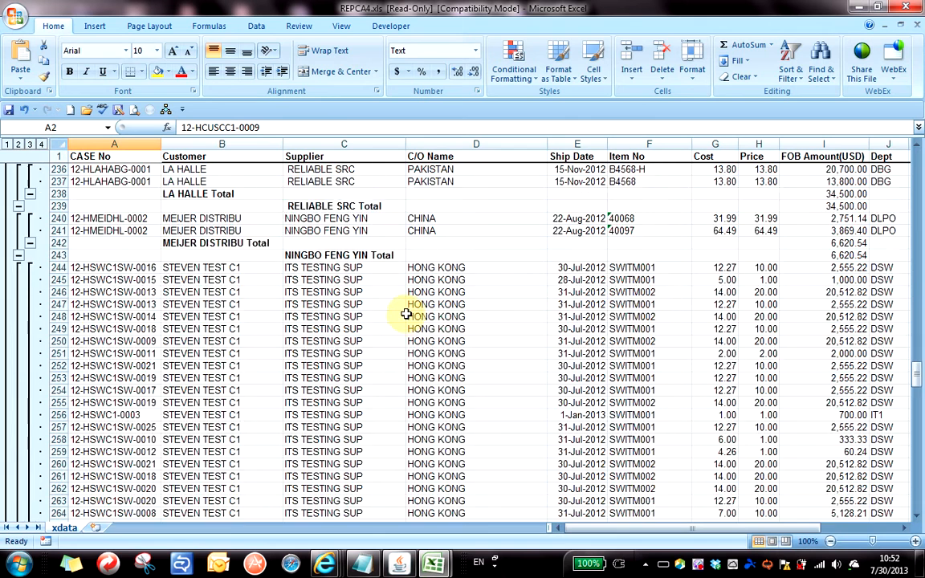
{"action": "scroll", "coordinate": [407, 309], "scroll_direction": "up", "scroll_amount": 20}
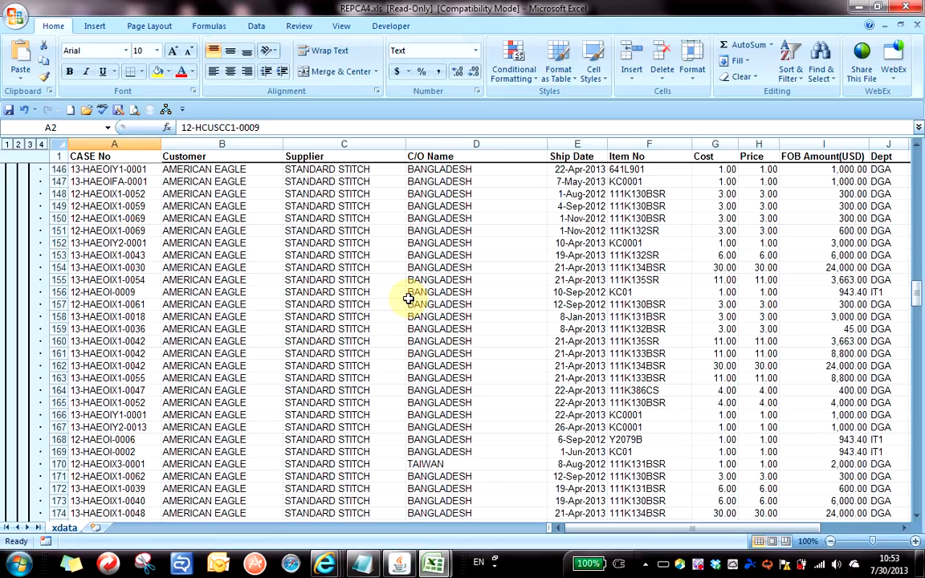
Select the 1-Sep-2012 ship date in row 10, then bring the XTS Dynamic Report form forward.
{"action": "right_click", "coordinate": [697, 566]}
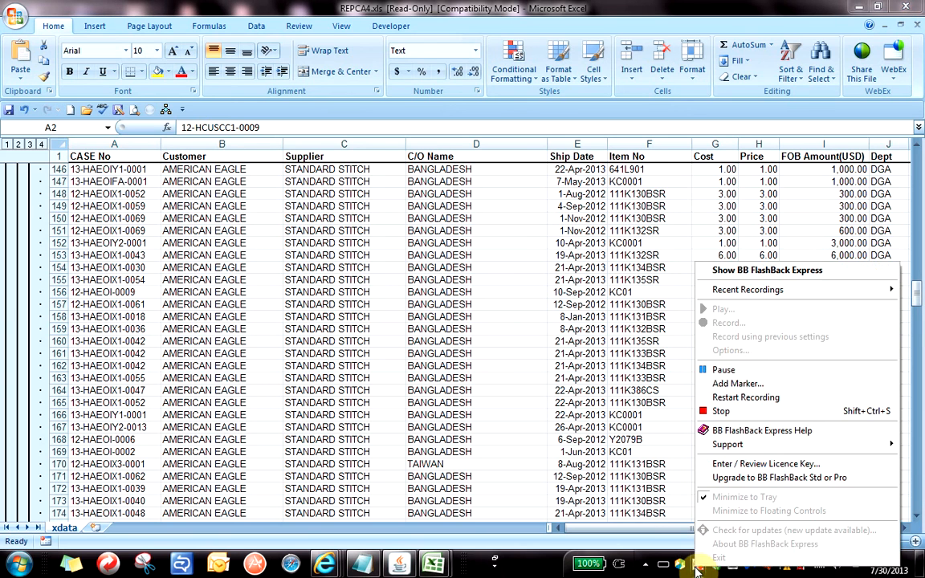
{"action": "left_click", "coordinate": [723, 369]}
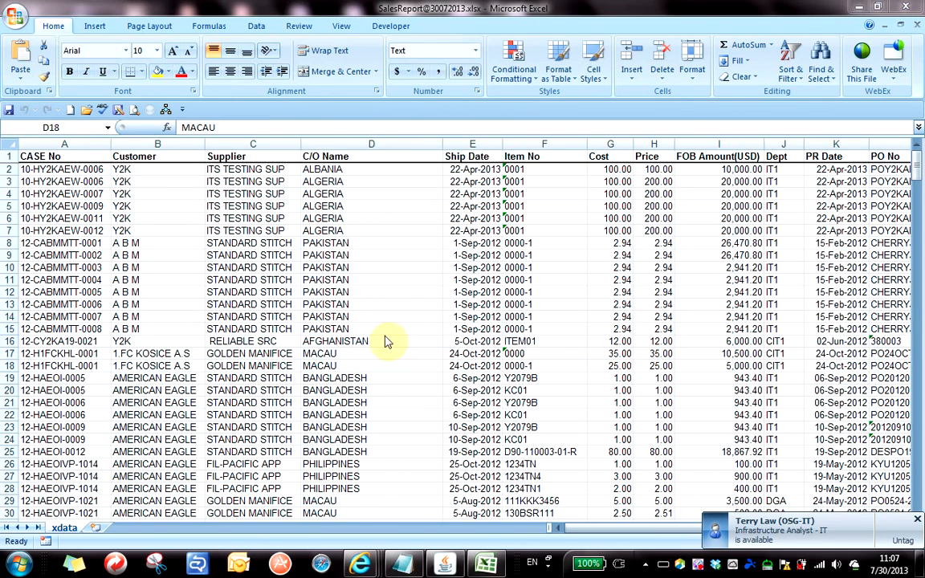
{"action": "left_click", "coordinate": [474, 267]}
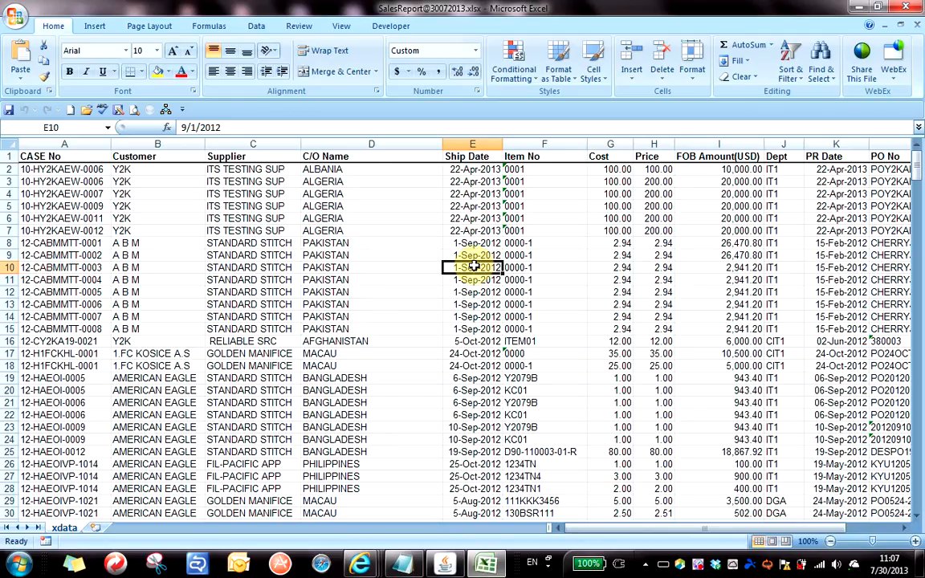
{"action": "key", "text": "alt+Tab"}
{"action": "key", "text": "alt+Tab"}
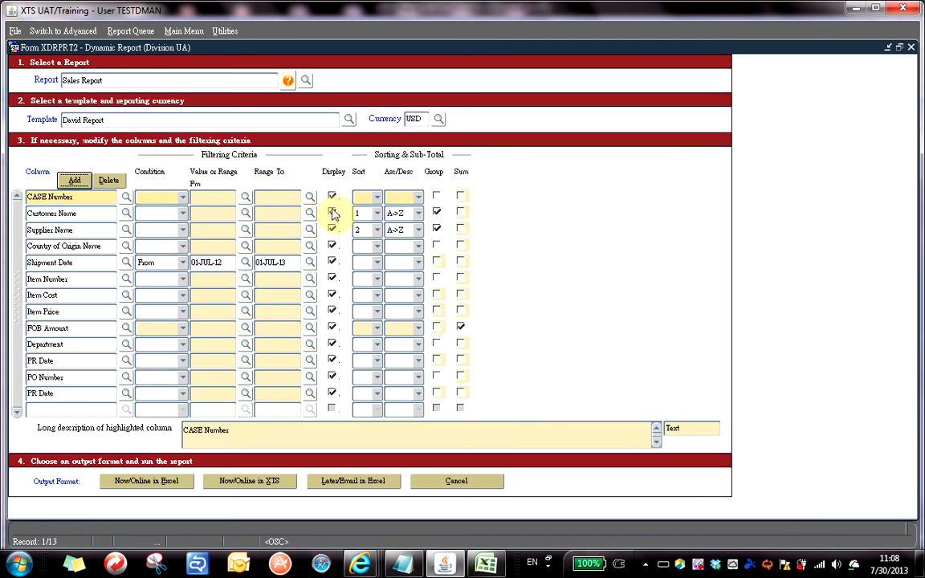
Blank the sort order and untick grouping for Customer Name and Supplier Name, and untick Sum for FOB Amount.
{"action": "left_click", "coordinate": [377, 213]}
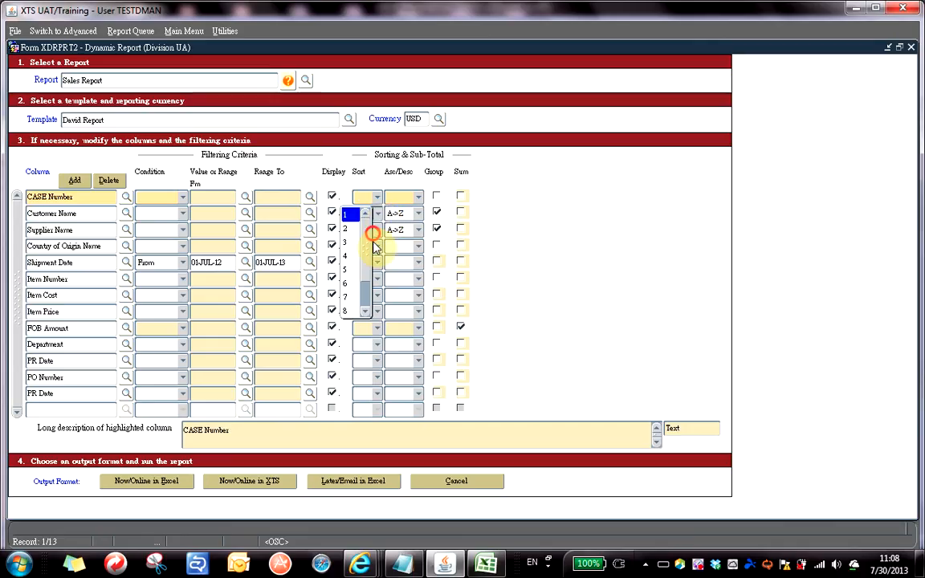
{"action": "left_click_drag", "start_coordinate": [366, 275], "coordinate": [366, 314]}
{"action": "left_click", "coordinate": [352, 312]}
{"action": "left_click", "coordinate": [376, 230]}
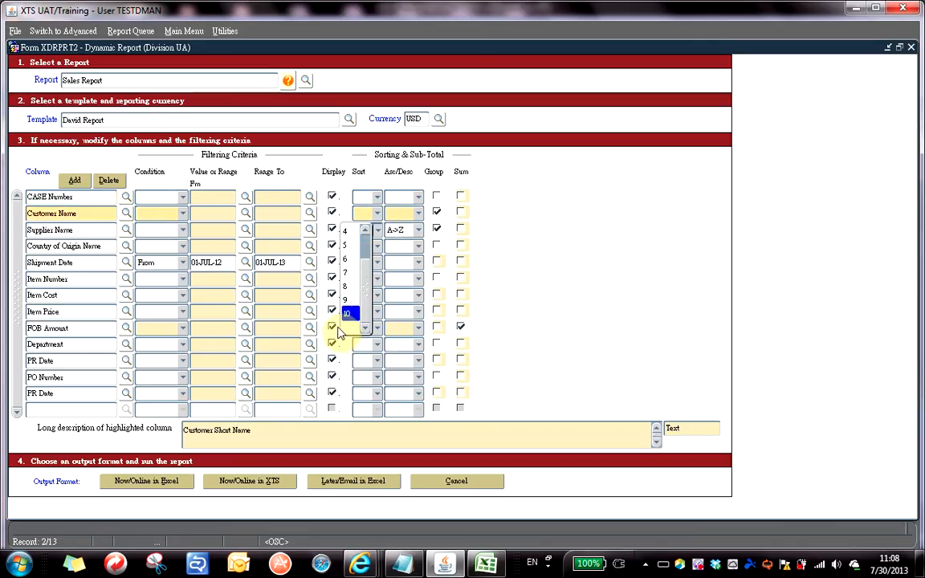
{"action": "left_click", "coordinate": [351, 326]}
{"action": "left_click", "coordinate": [438, 212]}
{"action": "left_click", "coordinate": [438, 229]}
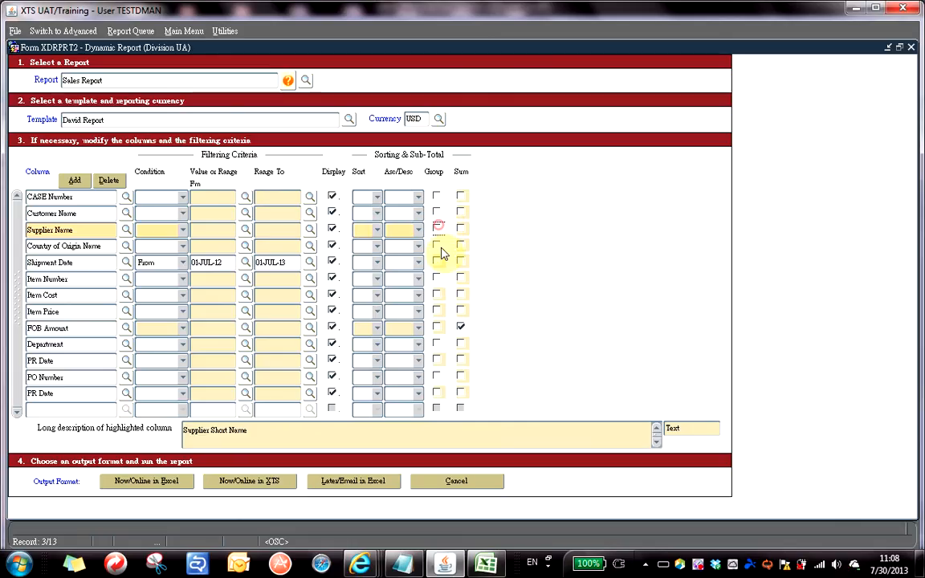
{"action": "left_click", "coordinate": [461, 328]}
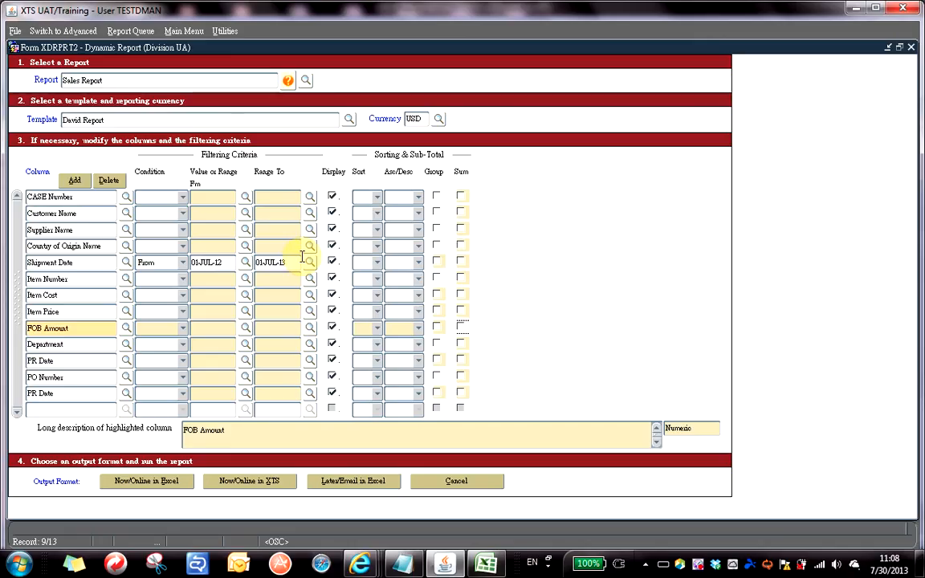
{"action": "left_click", "coordinate": [61, 32]}
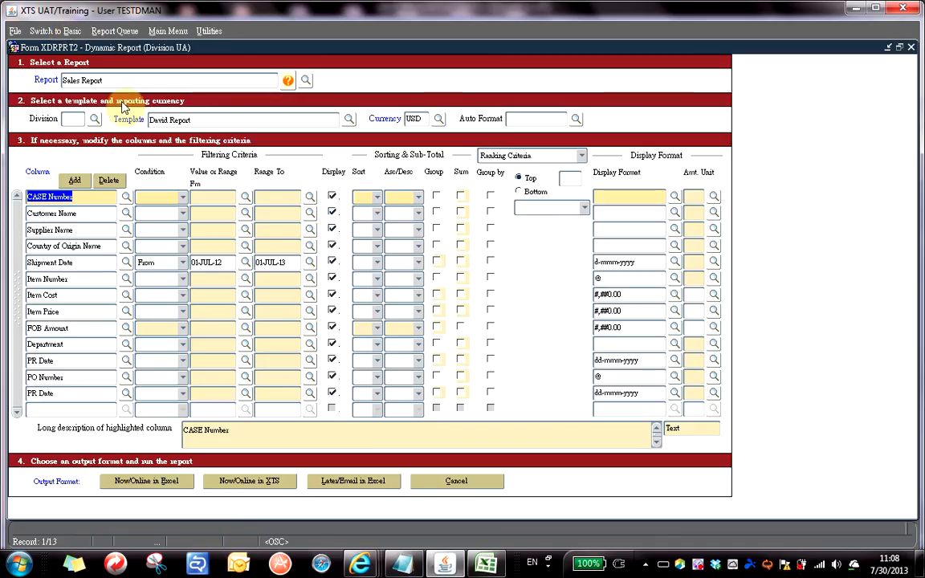
{"action": "left_click", "coordinate": [65, 33]}
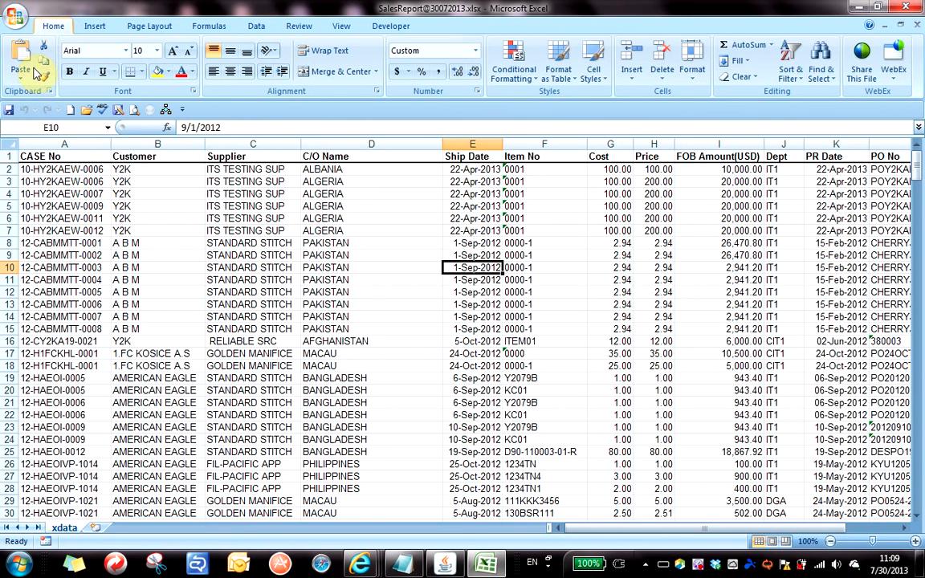
Inspect the ALGERIA, A B M and ITS TESTING SUP entries, then jump back to cell A1.
{"action": "left_click", "coordinate": [329, 206]}
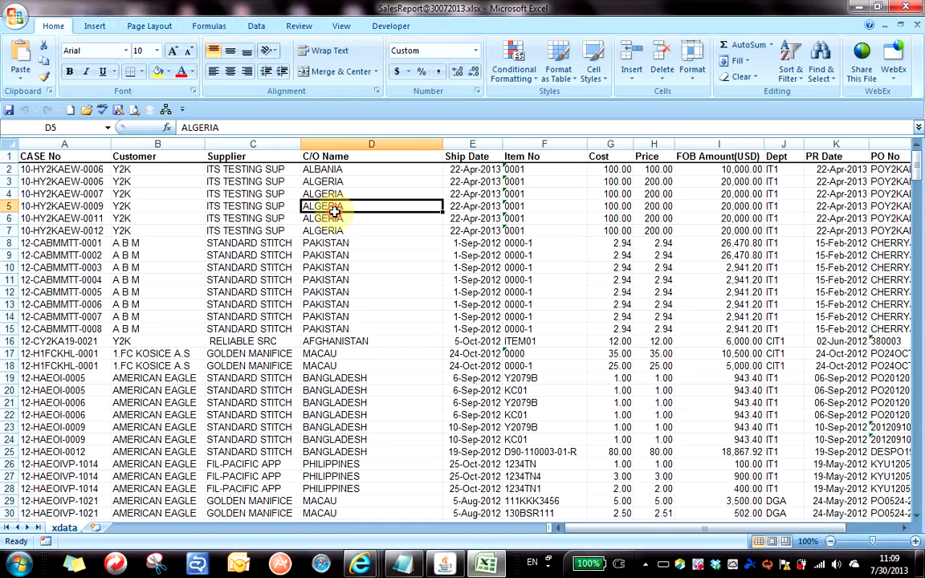
{"action": "left_click", "coordinate": [197, 253]}
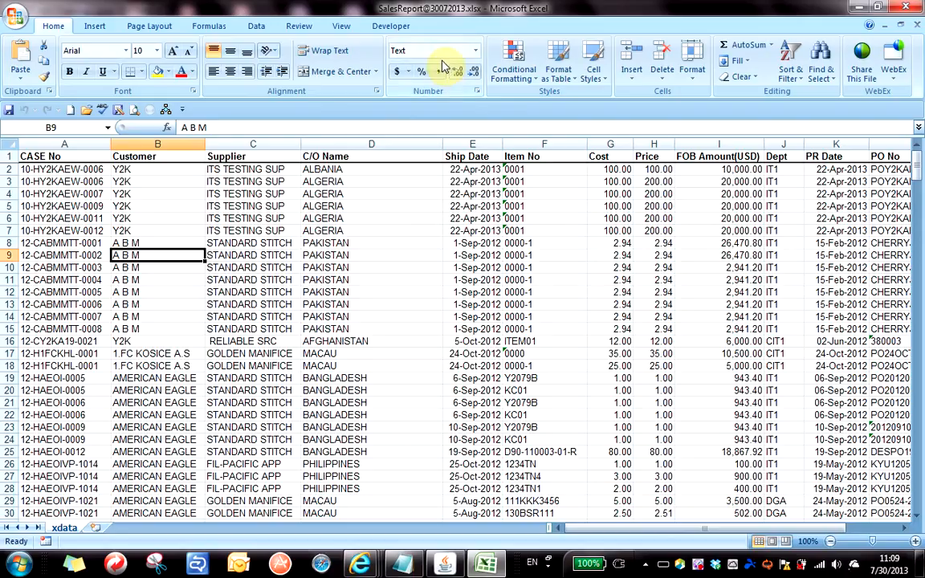
{"action": "left_click", "coordinate": [293, 231]}
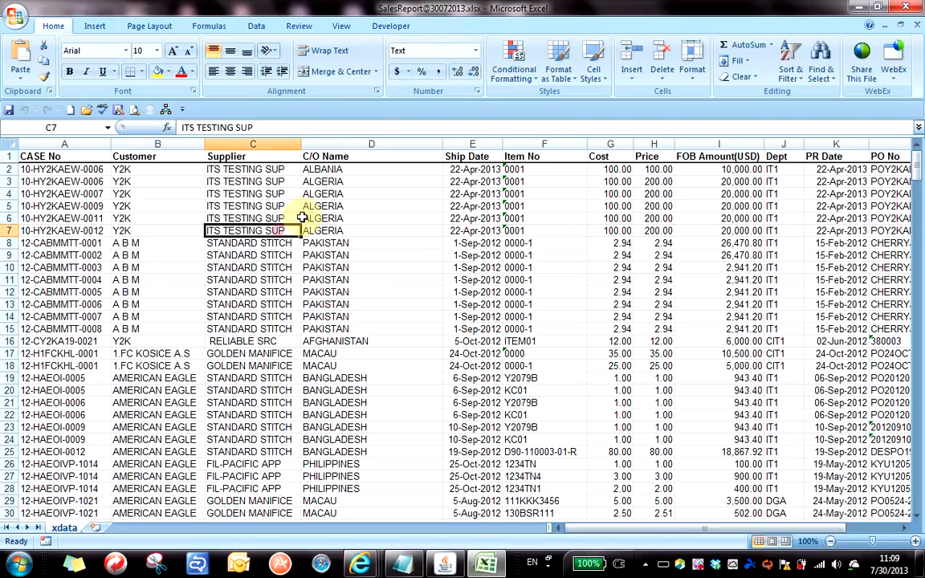
{"action": "left_click", "coordinate": [311, 183]}
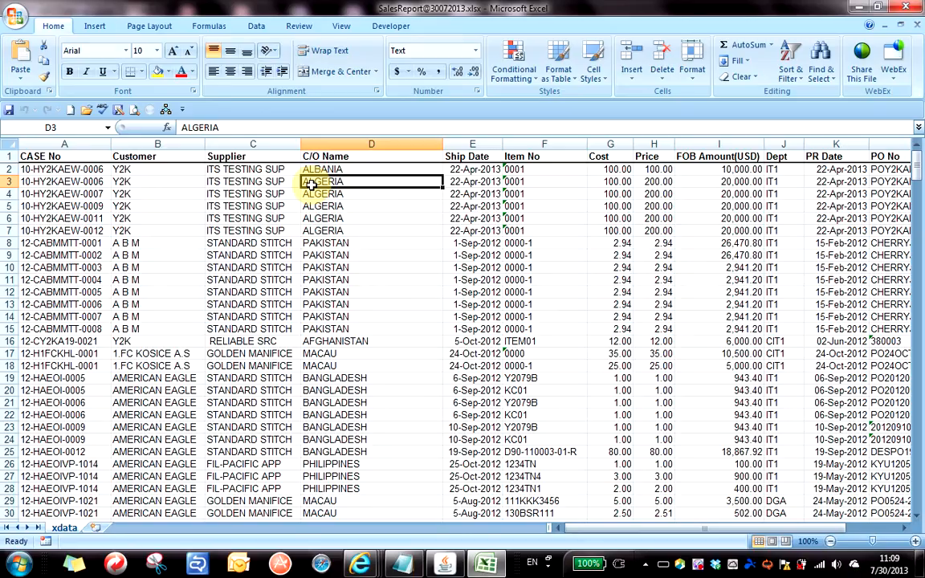
{"action": "key", "text": "ctrl+Home"}
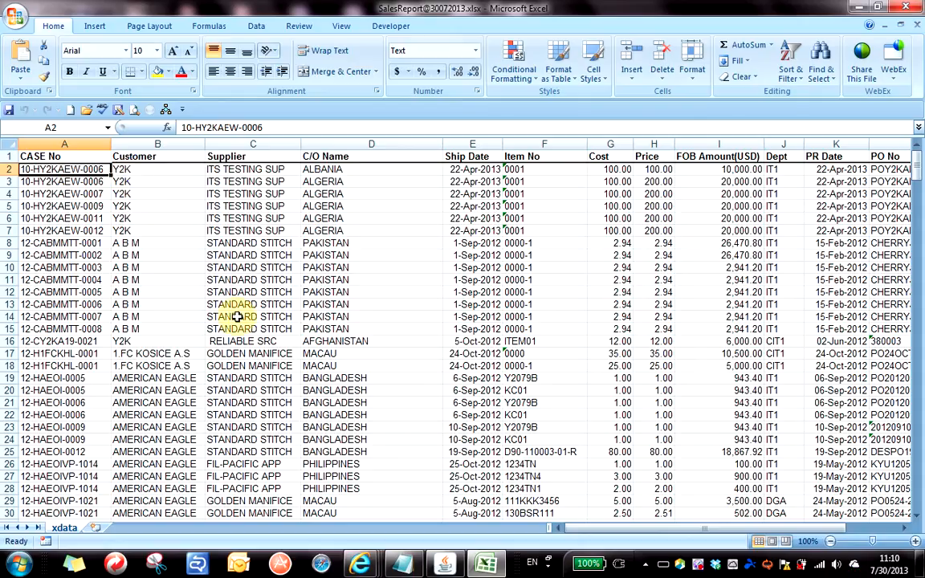
{"action": "key", "text": "ctrl+End"}
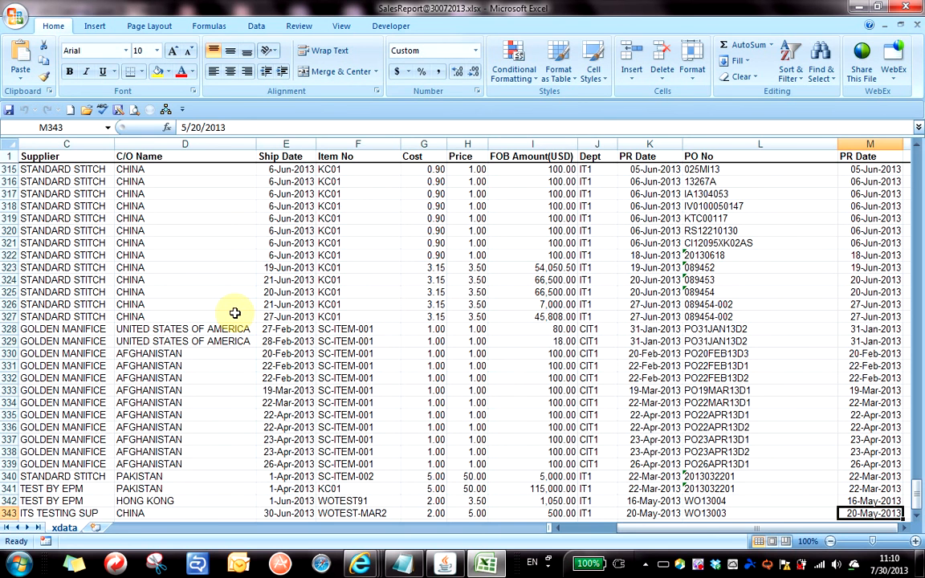
{"action": "key", "text": "ctrl+Home"}
{"action": "key", "text": "ctrl+End"}
{"action": "key", "text": "ctrl+Home"}
{"action": "key", "text": "ctrl+End"}
{"action": "key", "text": "ctrl+Home"}
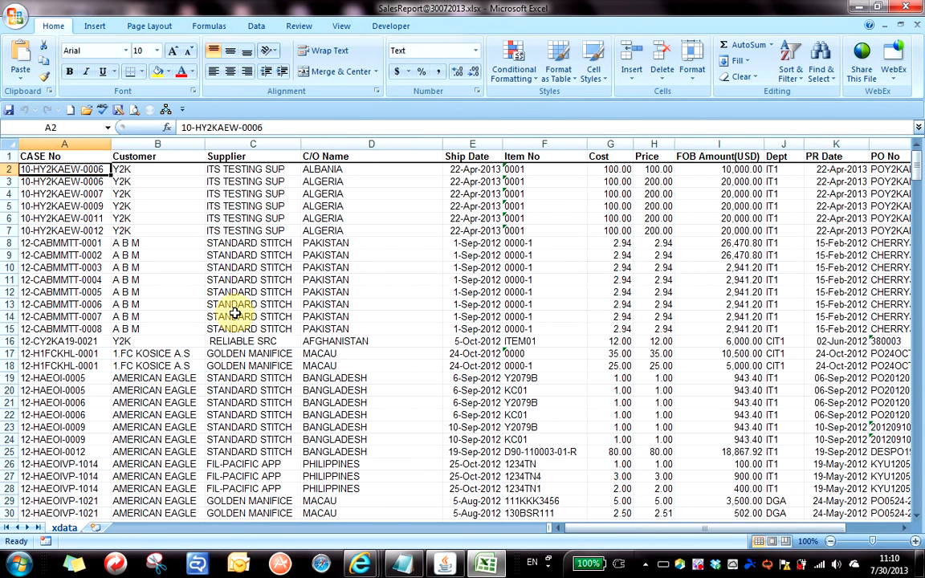
{"action": "key", "text": "ctrl+End"}
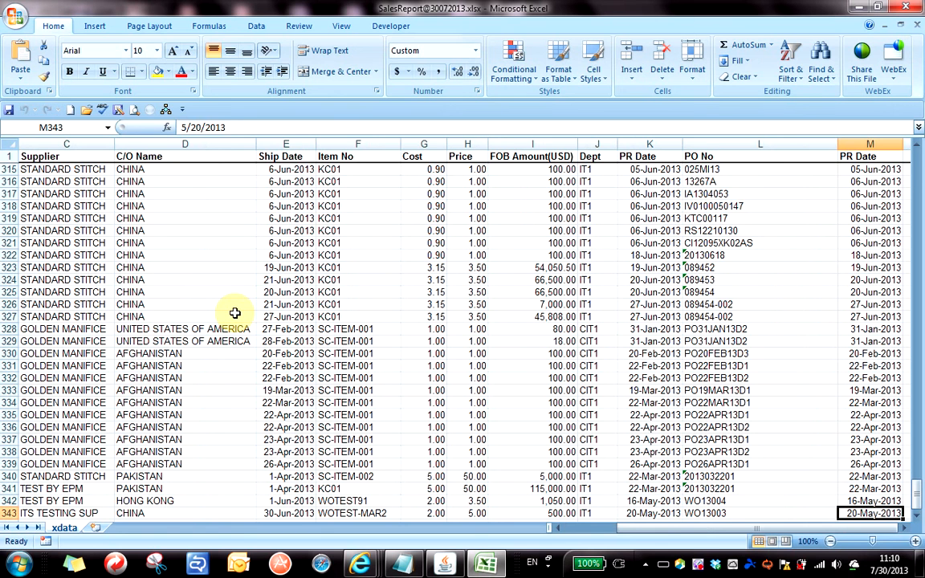
{"action": "key", "text": "ctrl+Home"}
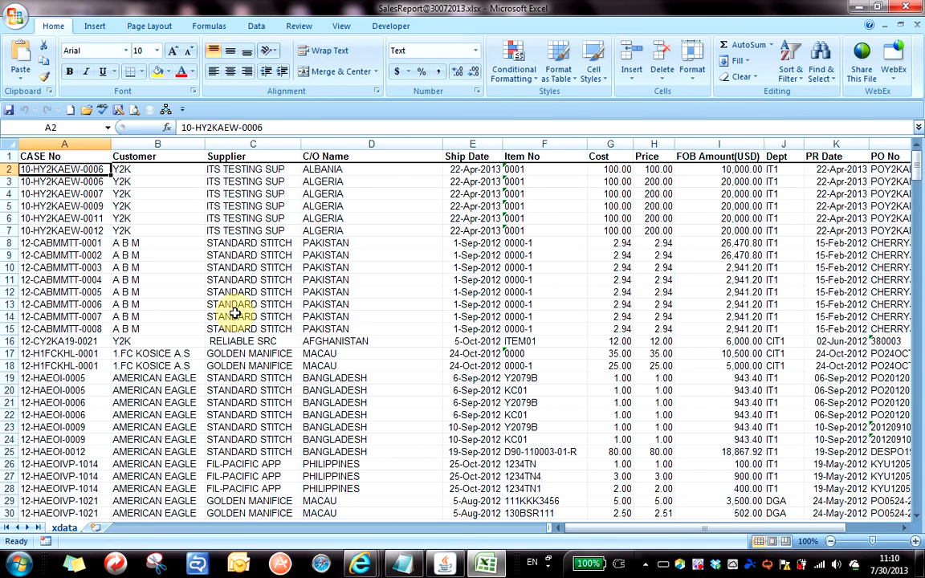
{"action": "key", "text": "ctrl+End"}
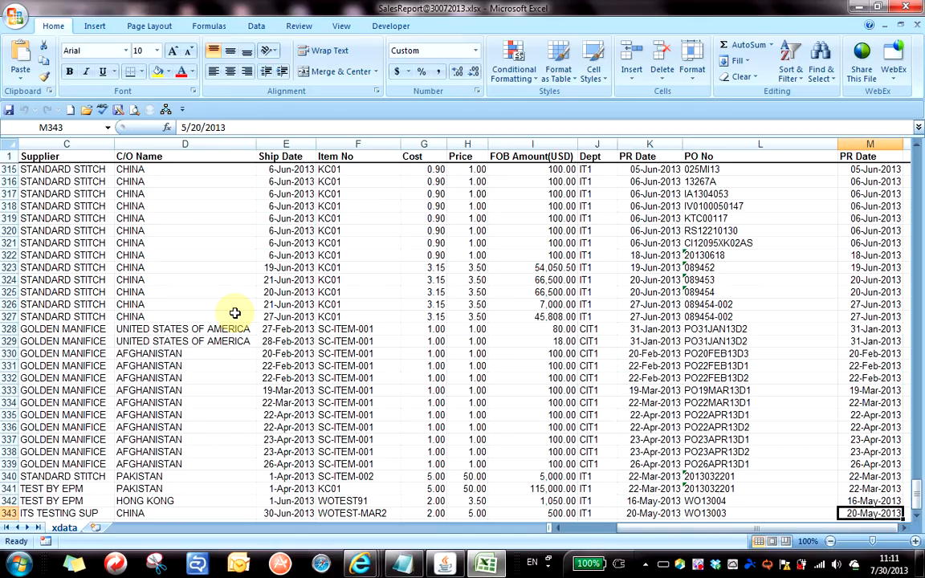
{"action": "key", "text": "ctrl+Home"}
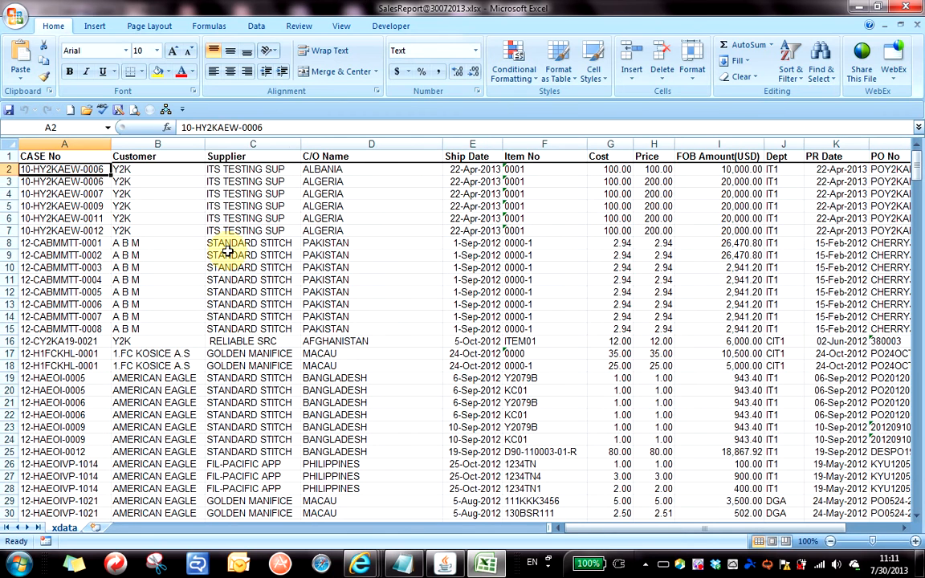
{"action": "left_click", "coordinate": [210, 205]}
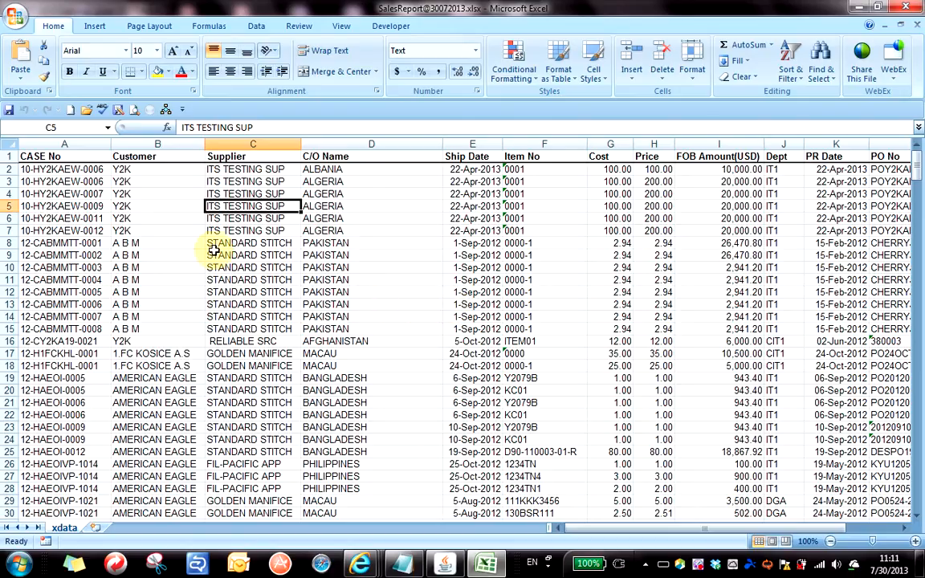
{"action": "mouse_move", "coordinate": [227, 241]}
{"action": "left_mouse_down"}
{"action": "mouse_move", "coordinate": [647, 399]}
{"action": "mouse_move", "coordinate": [644, 406]}
{"action": "left_mouse_up"}
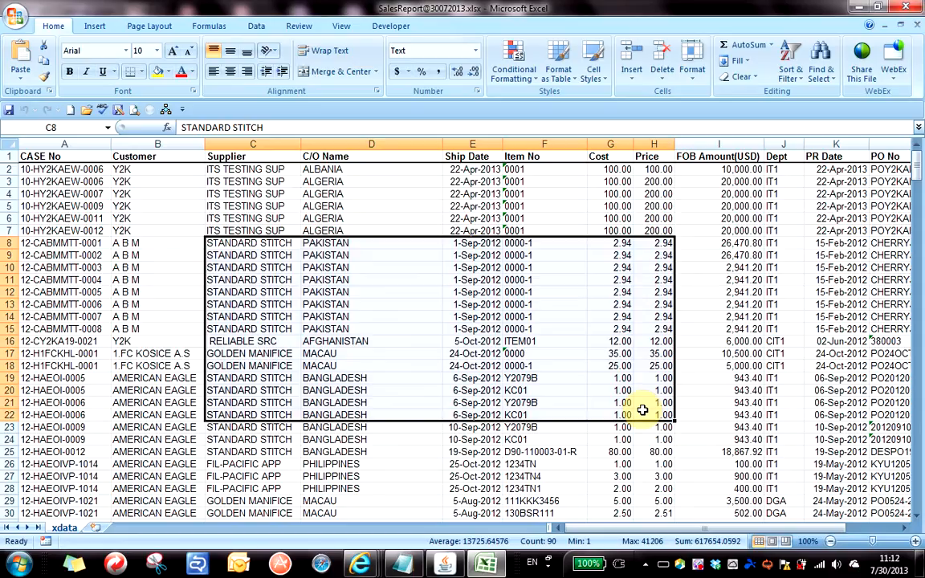
{"action": "left_click", "coordinate": [329, 204]}
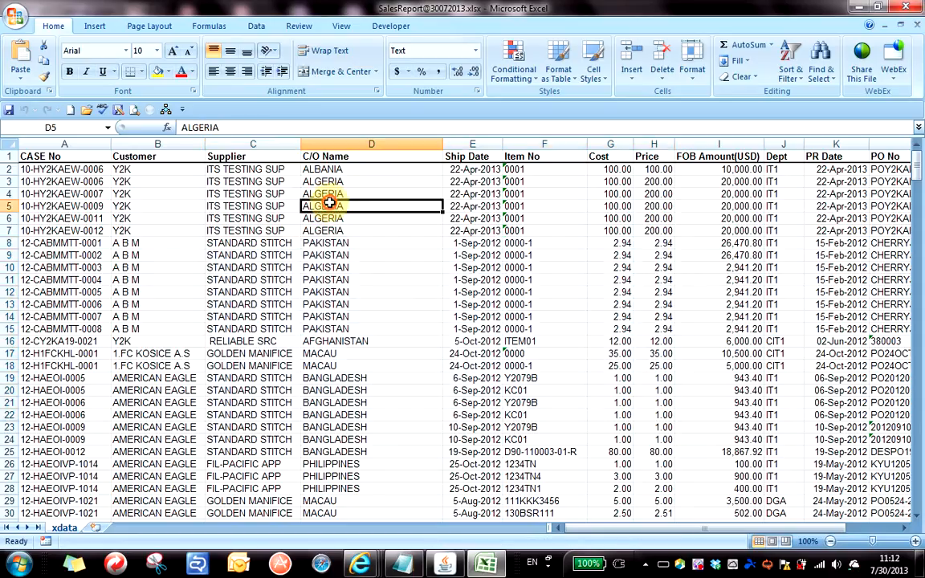
{"action": "left_click", "coordinate": [262, 254]}
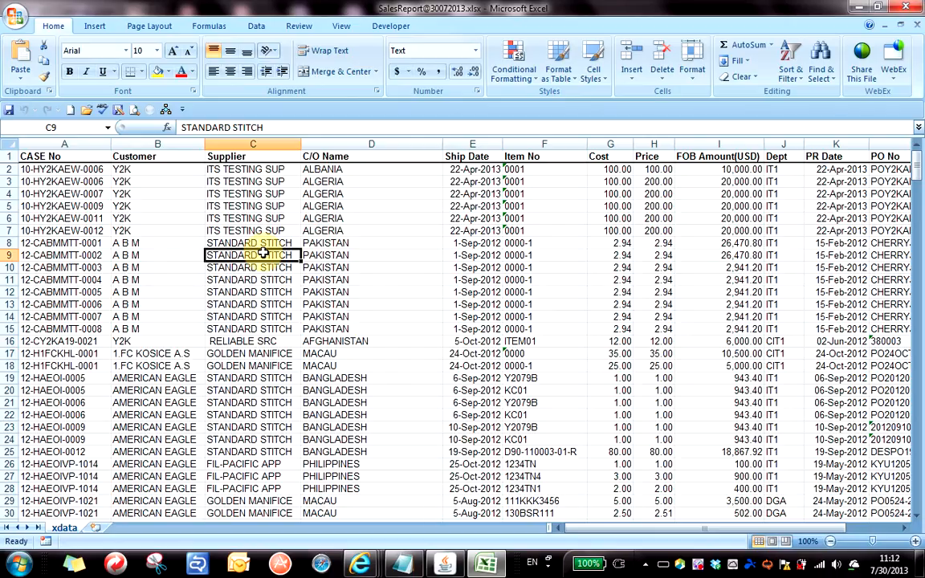
{"action": "left_click", "coordinate": [323, 293]}
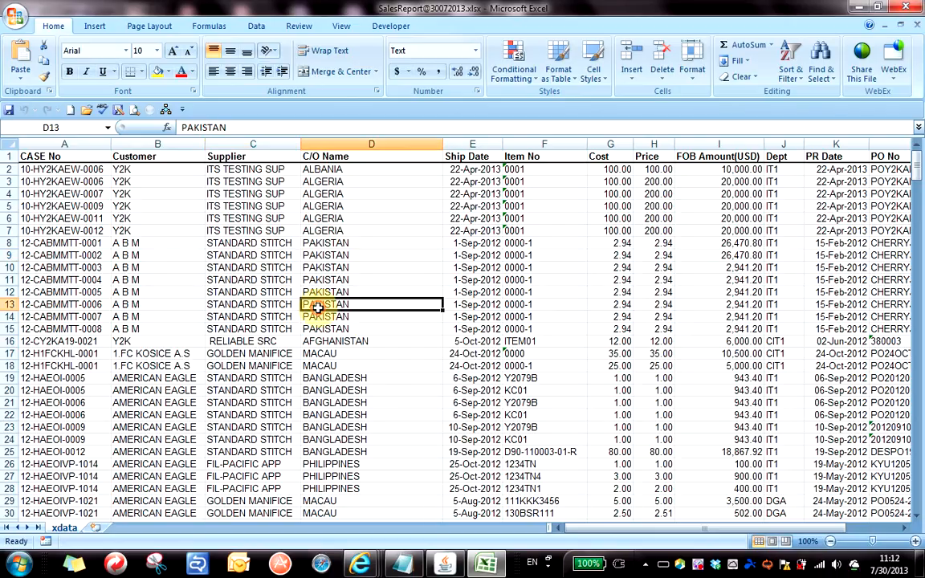
{"action": "left_click", "coordinate": [251, 252]}
{"action": "left_click", "coordinate": [345, 257]}
{"action": "left_click", "coordinate": [263, 254]}
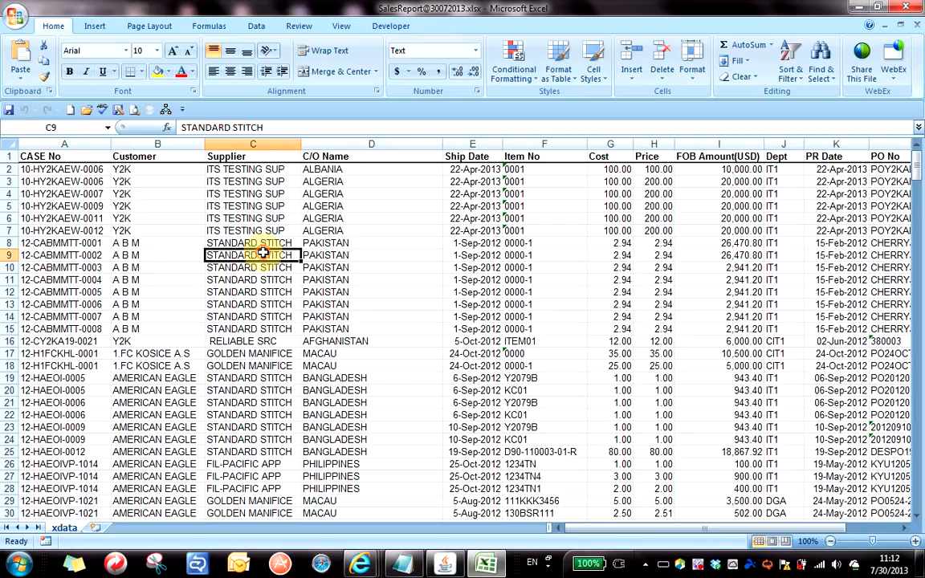
{"action": "left_click", "coordinate": [337, 243]}
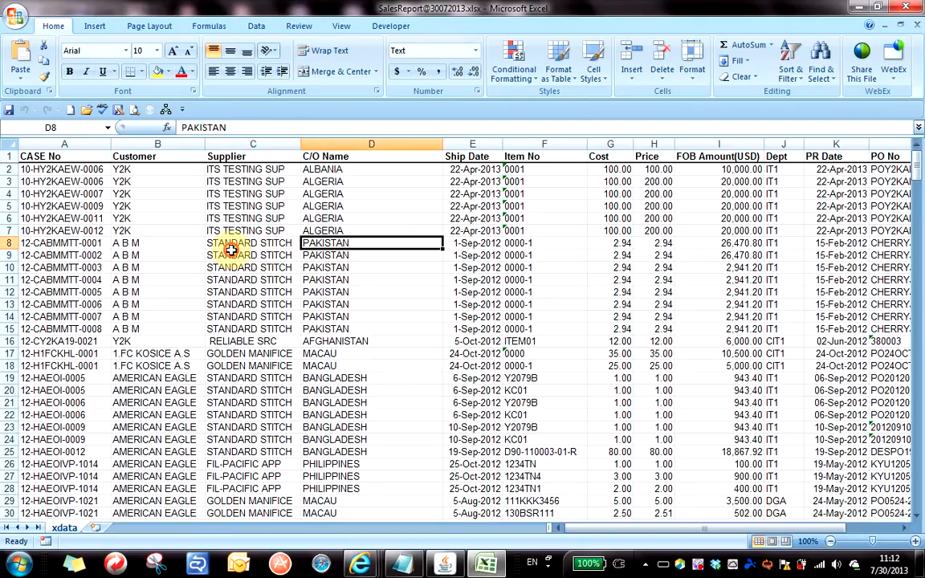
{"action": "left_click", "coordinate": [241, 255]}
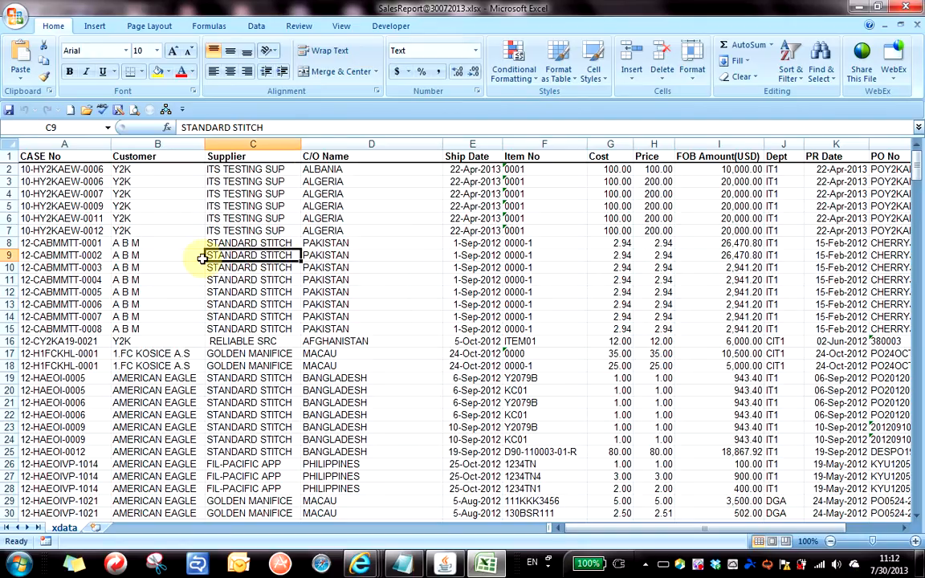
Insert a table from range $A$1:$M$343 with 'My table has headers' checked.
{"action": "left_click", "coordinate": [93, 28]}
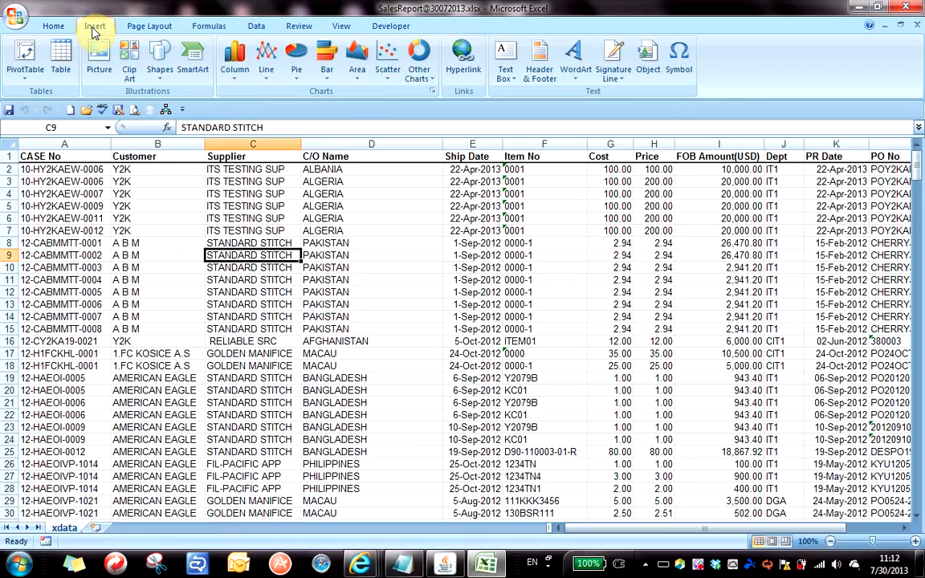
{"action": "left_click", "coordinate": [63, 71]}
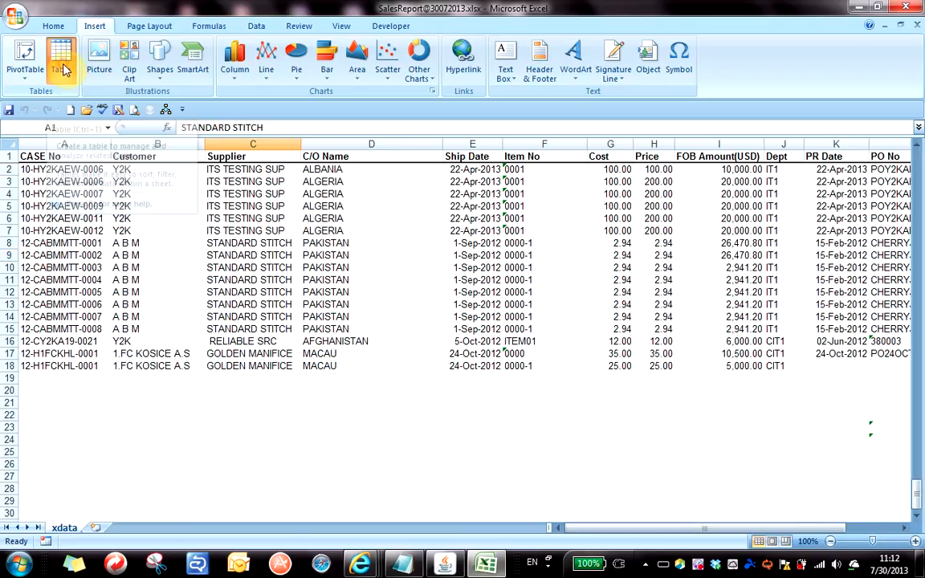
{"action": "left_click_drag", "start_coordinate": [514, 143], "coordinate": [434, 202]}
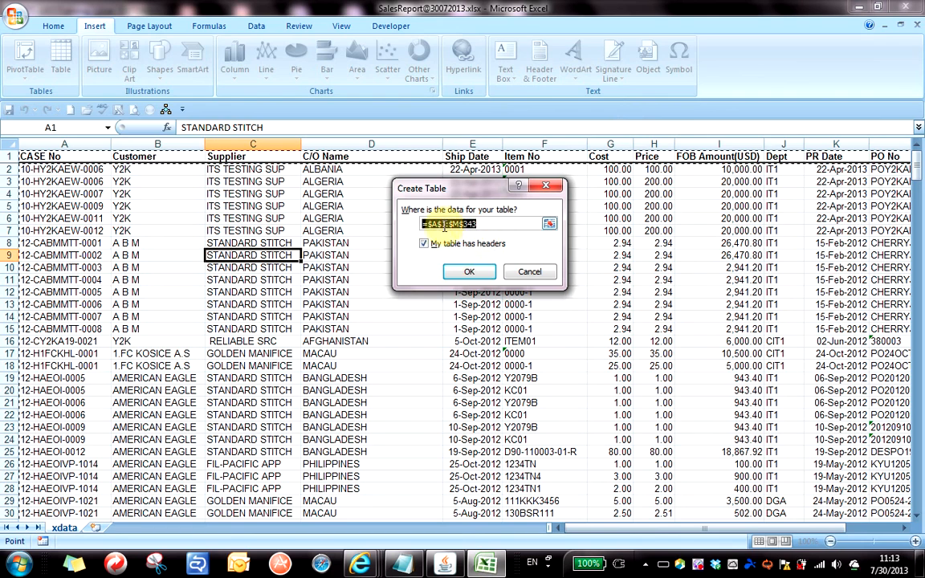
{"action": "left_click", "coordinate": [475, 272]}
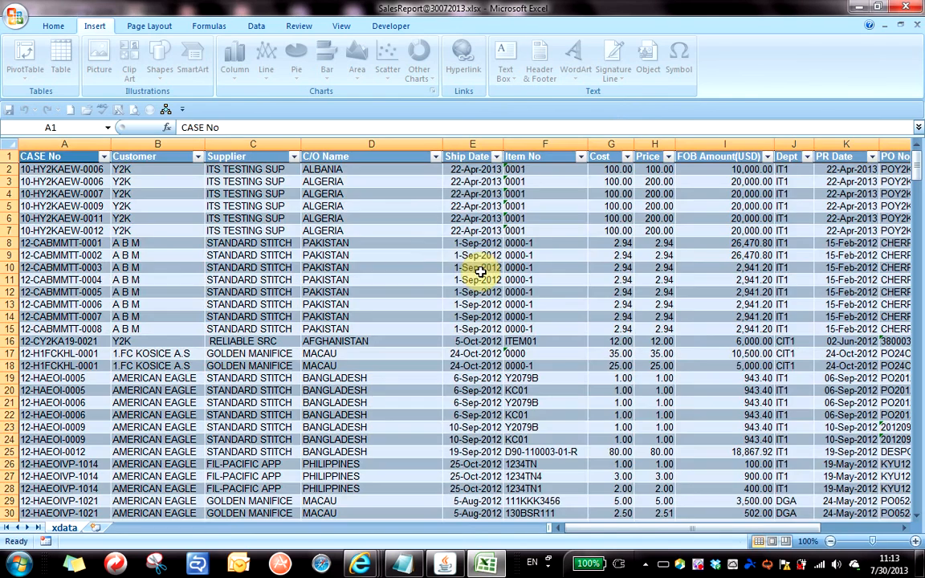
Rename the table from Table1 to tblSales and select the name for copying.
{"action": "left_click", "coordinate": [427, 219]}
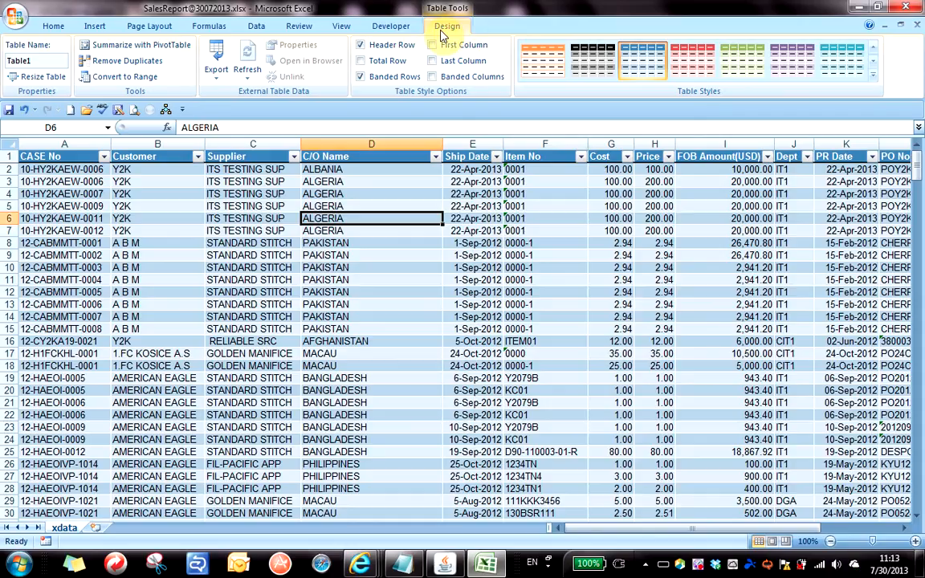
{"action": "left_click", "coordinate": [45, 58]}
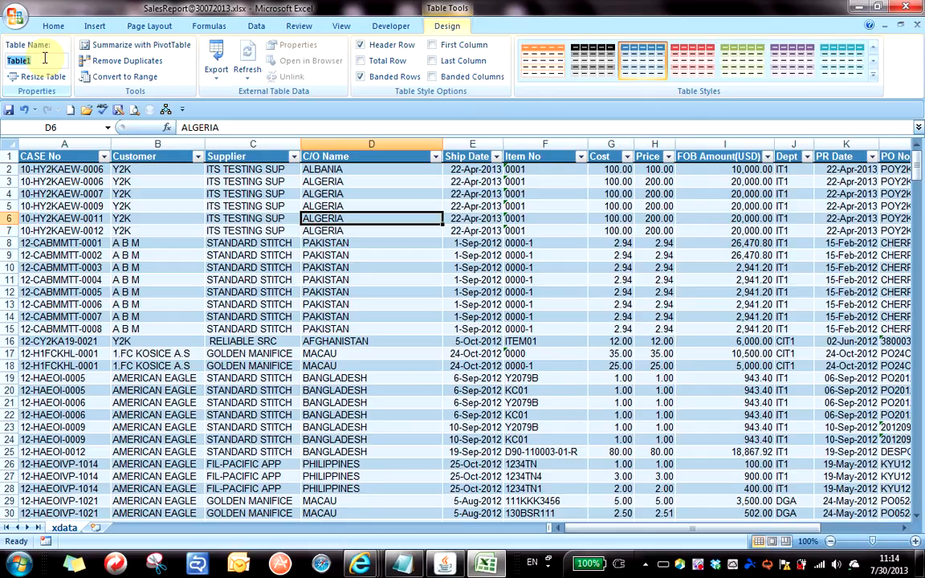
{"action": "type", "text": "tbl"}
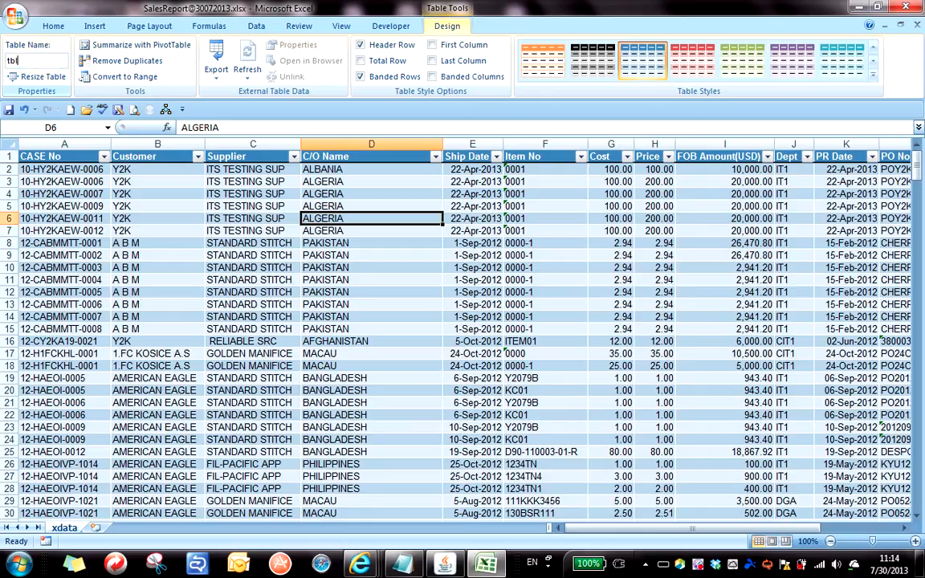
{"action": "type", "text": "Sales"}
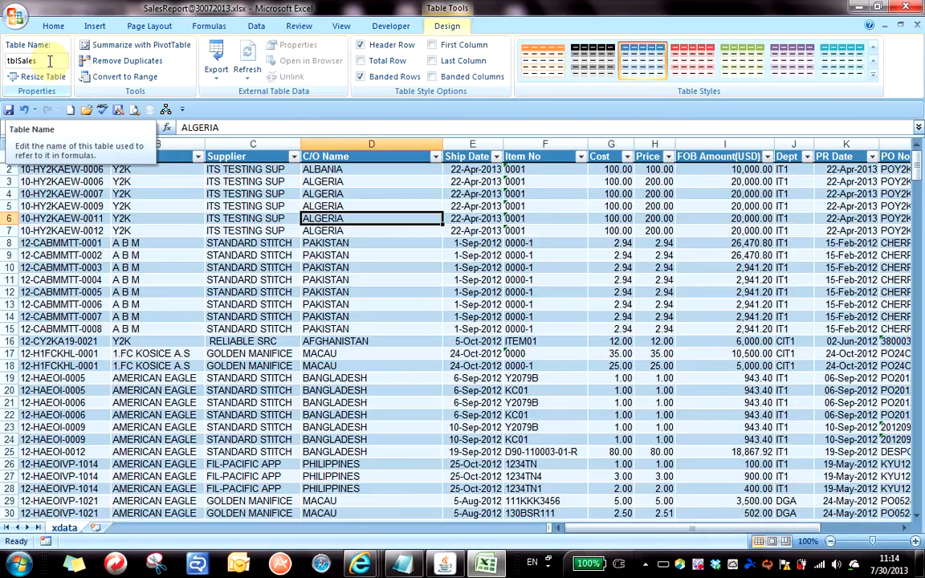
{"action": "left_click", "coordinate": [140, 253]}
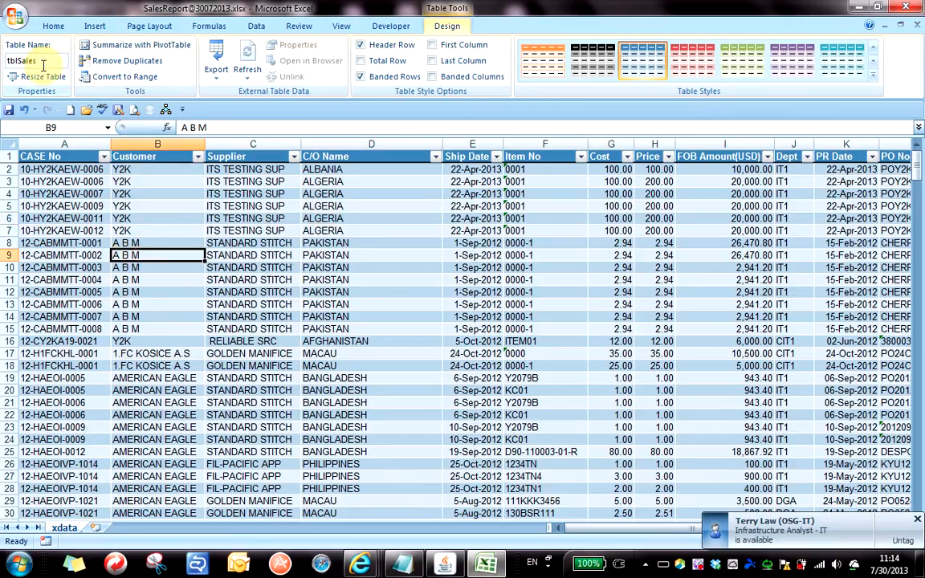
{"action": "left_click", "coordinate": [47, 61]}
{"action": "left_click_drag", "start_coordinate": [47, 60], "coordinate": [3, 59]}
{"action": "key", "text": "ctrl+c"}
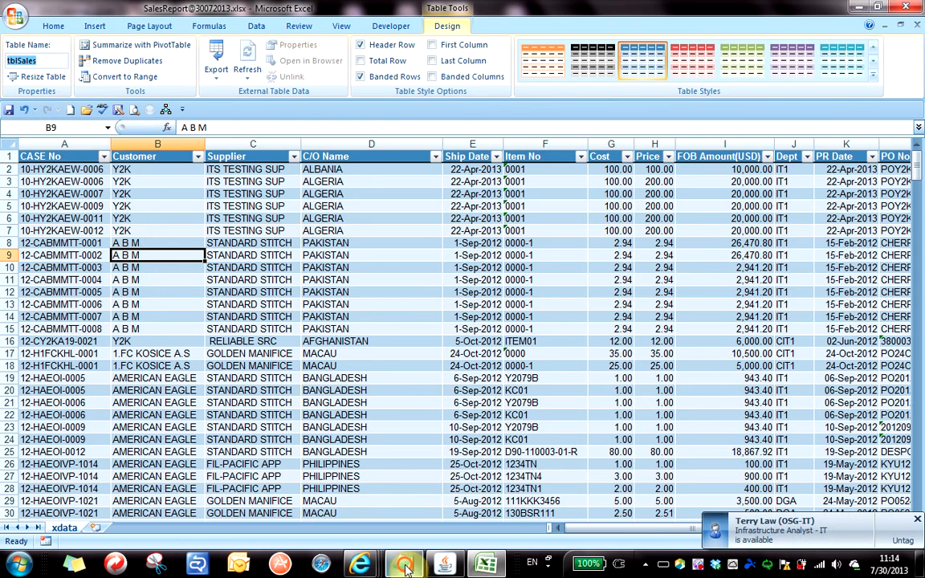
Paste tblSales onto a blank line in the Notepad notes, then return to Excel.
{"action": "left_click", "coordinate": [402, 566]}
{"action": "scroll", "coordinate": [394, 361], "scroll_direction": "down", "scroll_amount": 1}
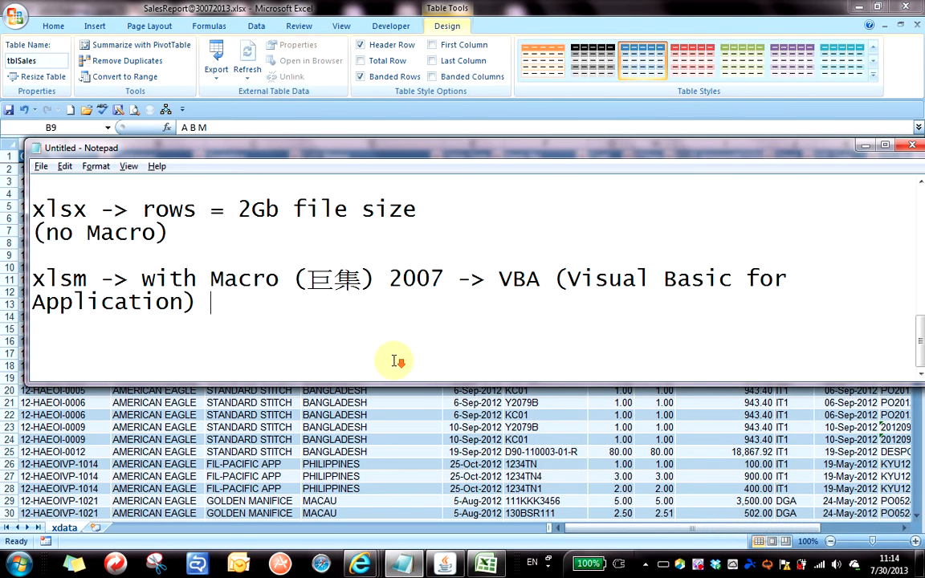
{"action": "left_click", "coordinate": [394, 360]}
{"action": "key", "text": "ctrl+v"}
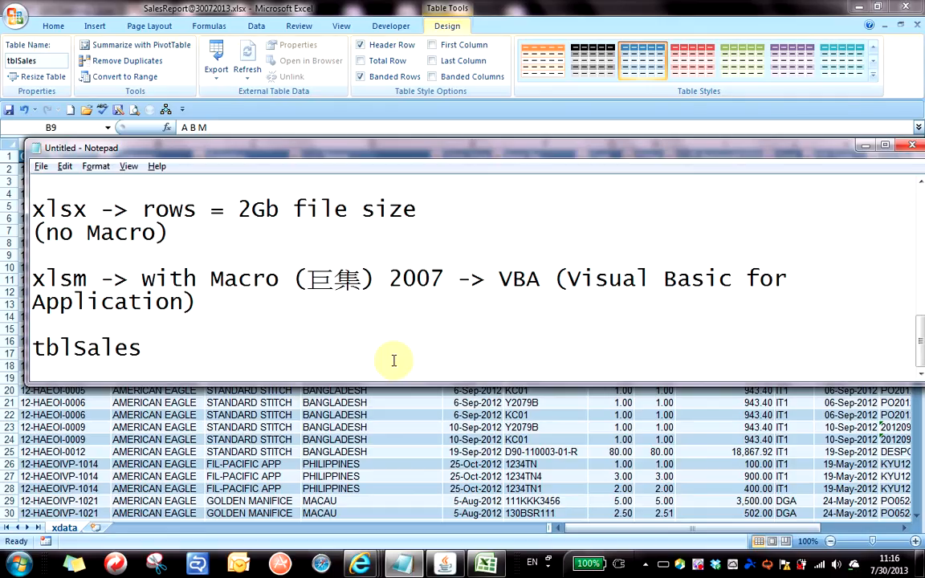
{"action": "key", "text": "alt+Tab"}
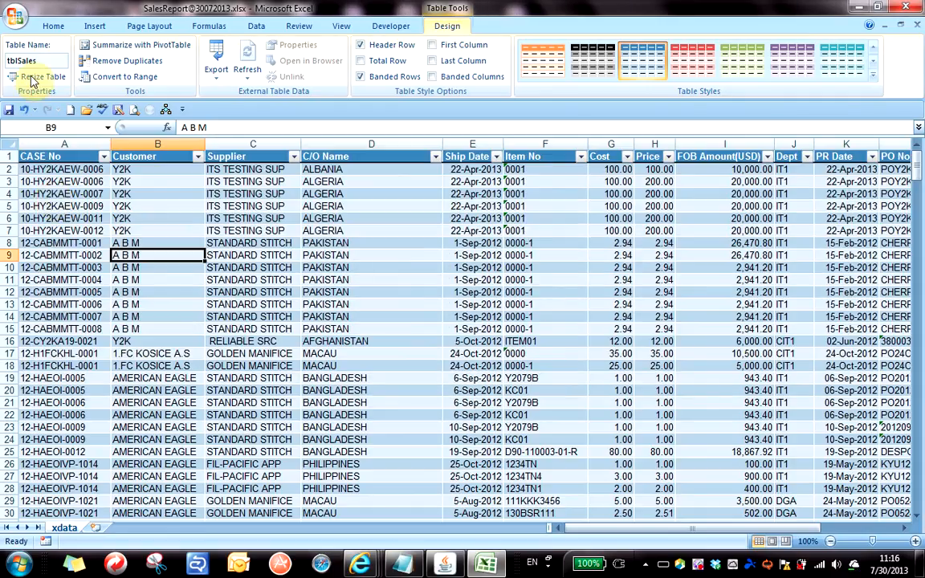
{"action": "left_click", "coordinate": [183, 194]}
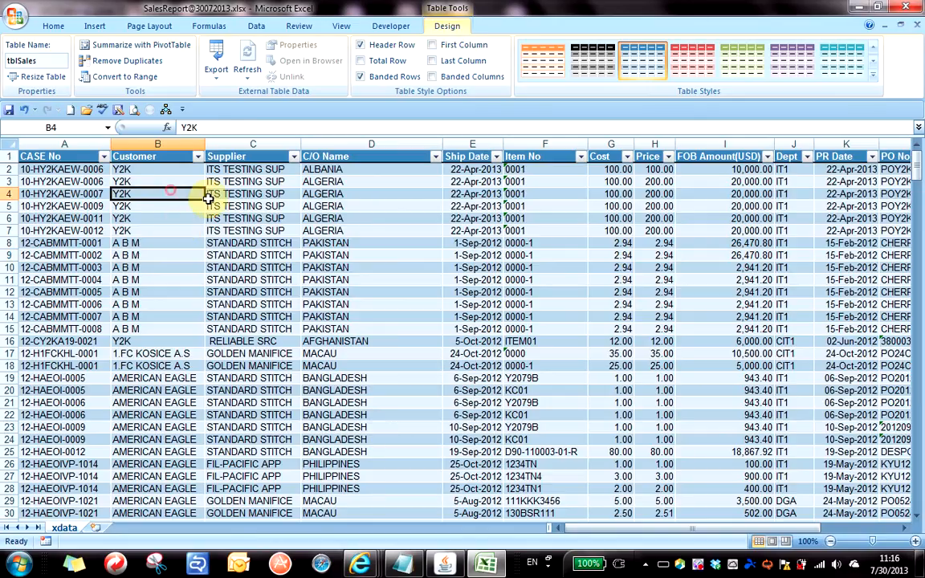
{"action": "left_click", "coordinate": [326, 256]}
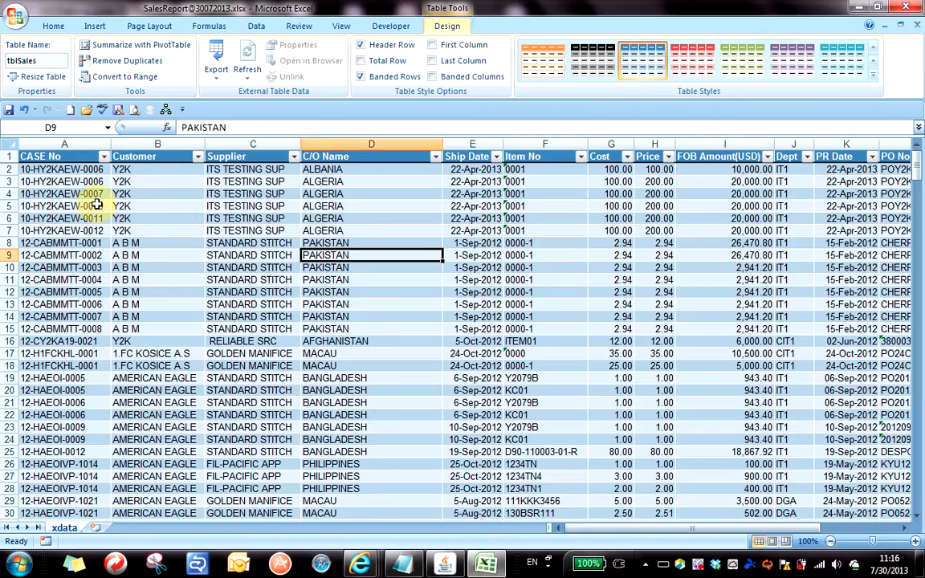
{"action": "left_click", "coordinate": [95, 206]}
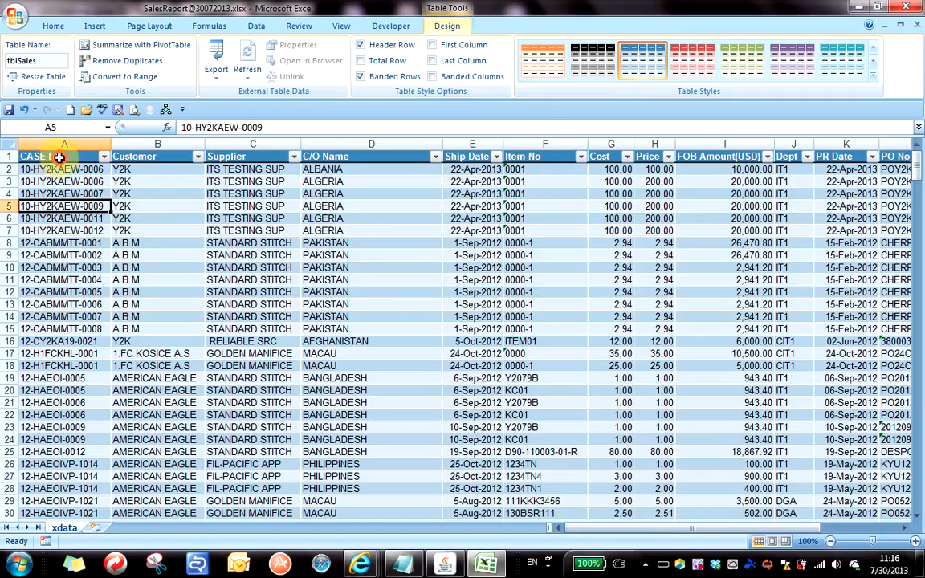
{"action": "left_click", "coordinate": [61, 157]}
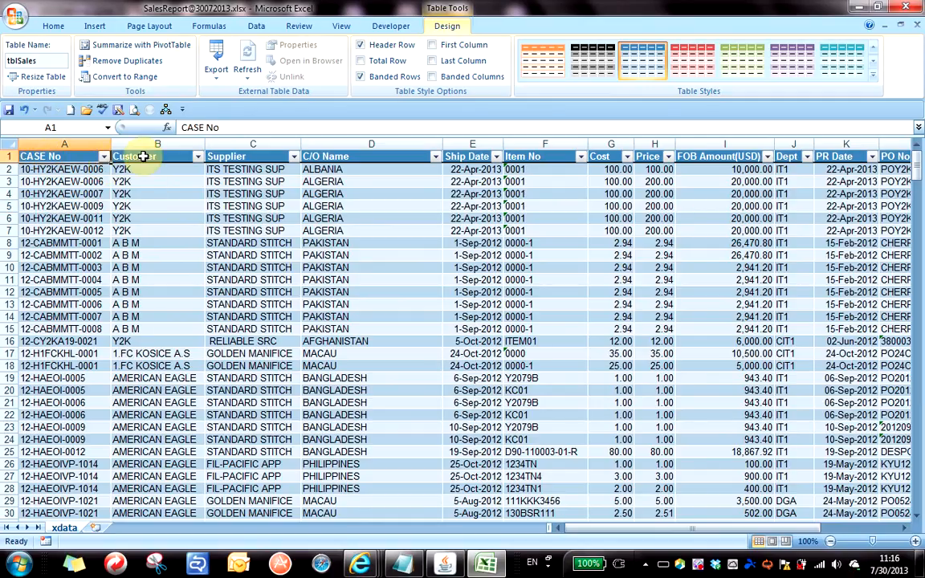
{"action": "left_click", "coordinate": [143, 157]}
{"action": "left_click", "coordinate": [245, 158]}
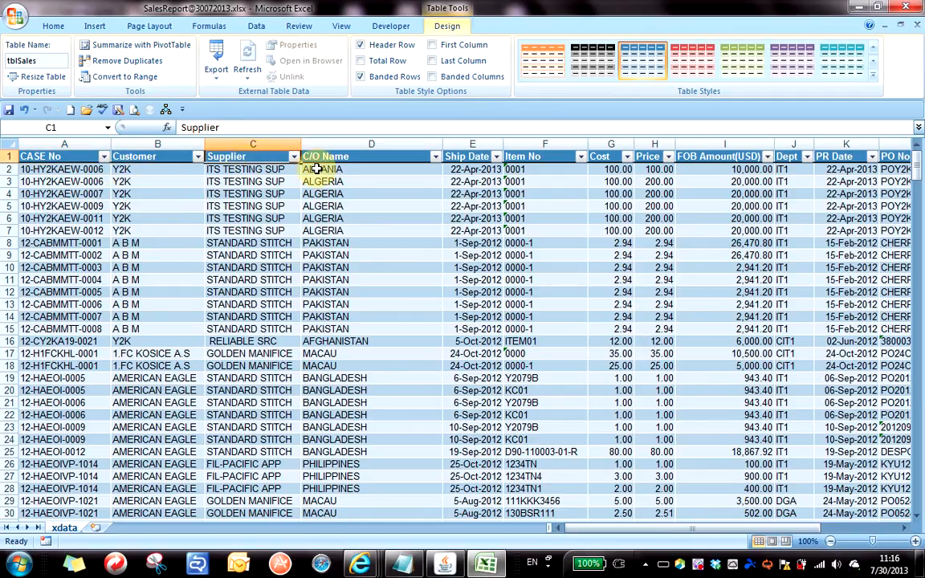
{"action": "left_click", "coordinate": [243, 218]}
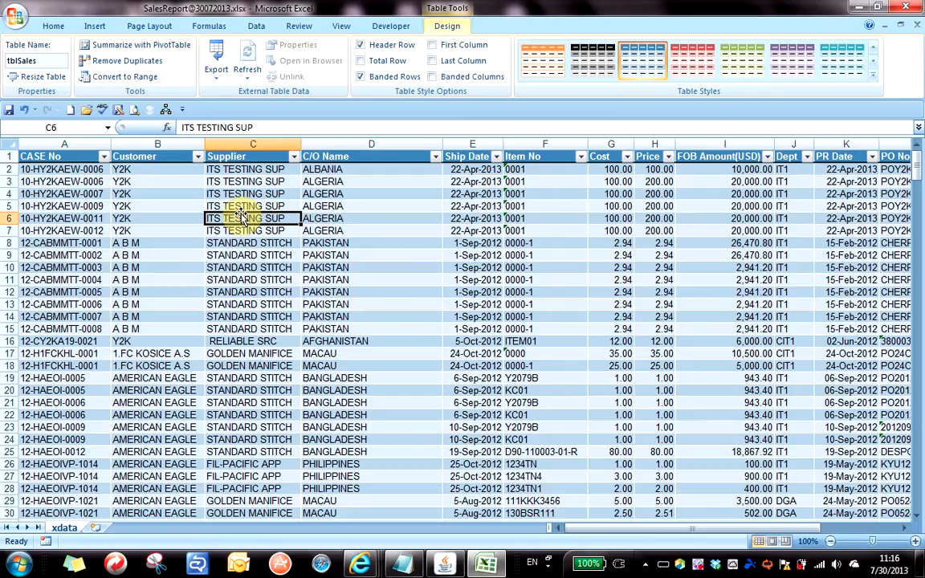
{"action": "left_click", "coordinate": [164, 199]}
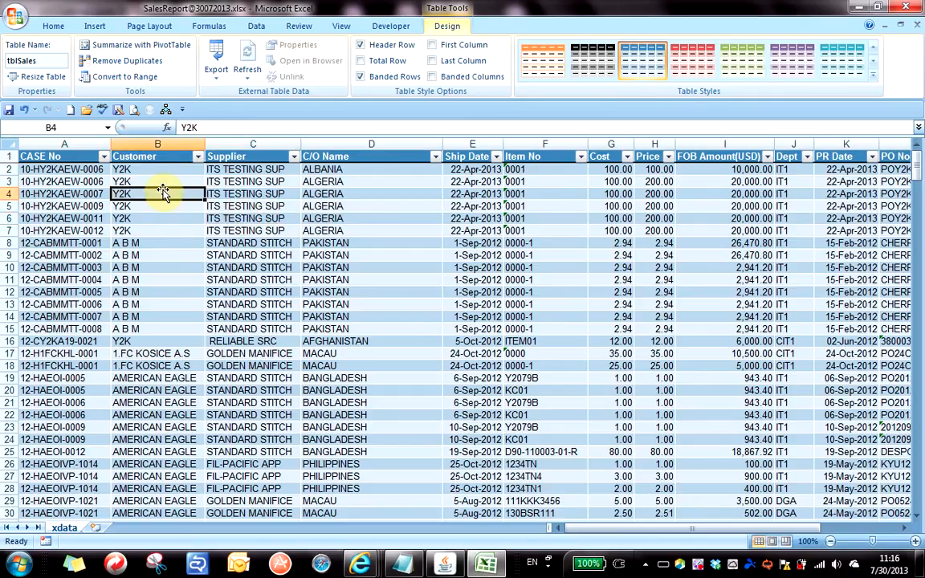
{"action": "left_click", "coordinate": [133, 172]}
{"action": "left_click", "coordinate": [152, 217]}
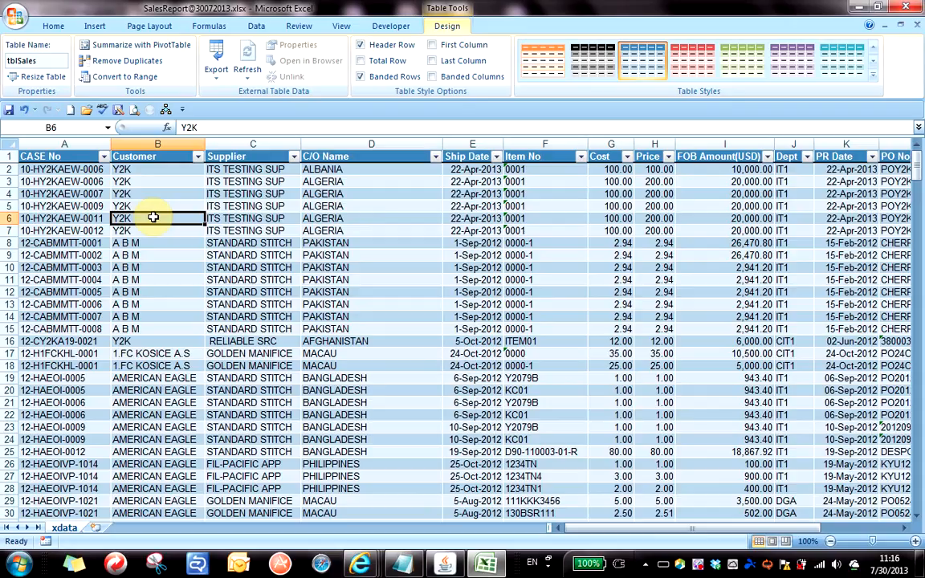
{"action": "left_click", "coordinate": [157, 157]}
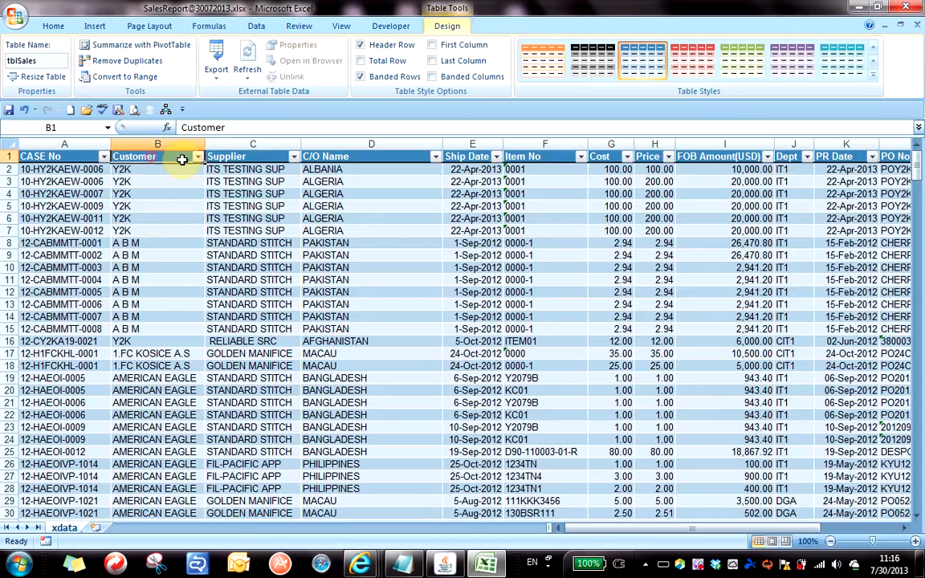
Filter the Customer column to show only AMERICAN EAGLE.
{"action": "left_click", "coordinate": [200, 157]}
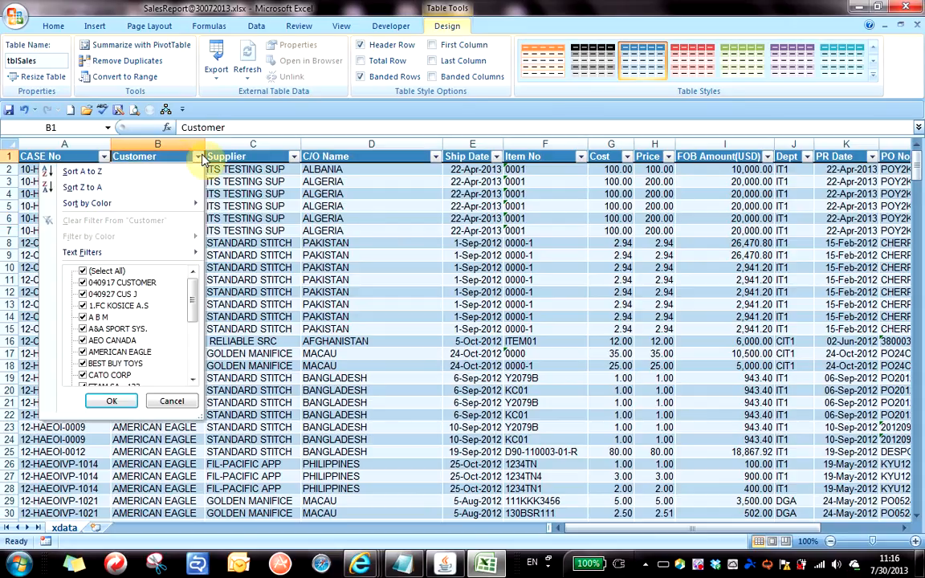
{"action": "left_click", "coordinate": [200, 158]}
{"action": "left_click", "coordinate": [200, 158]}
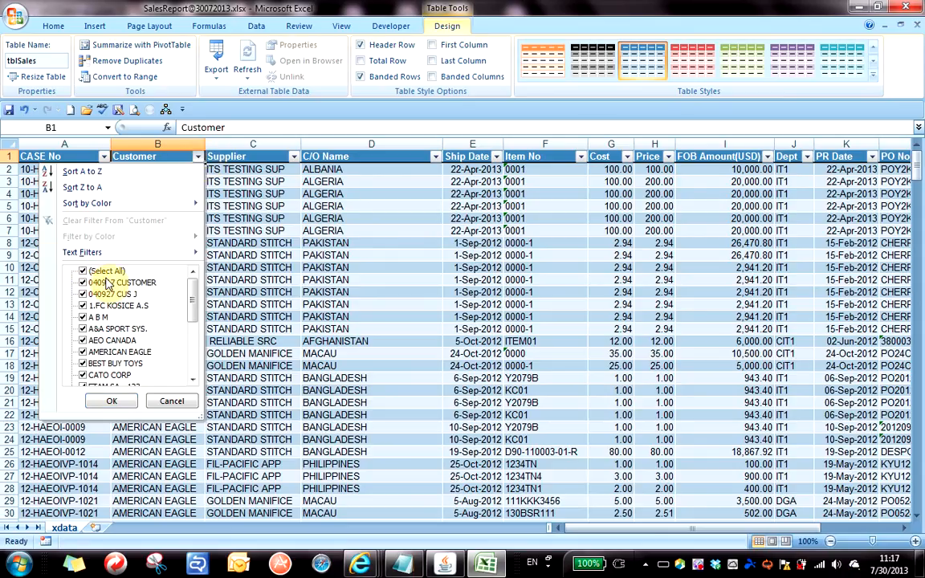
{"action": "left_click", "coordinate": [84, 272]}
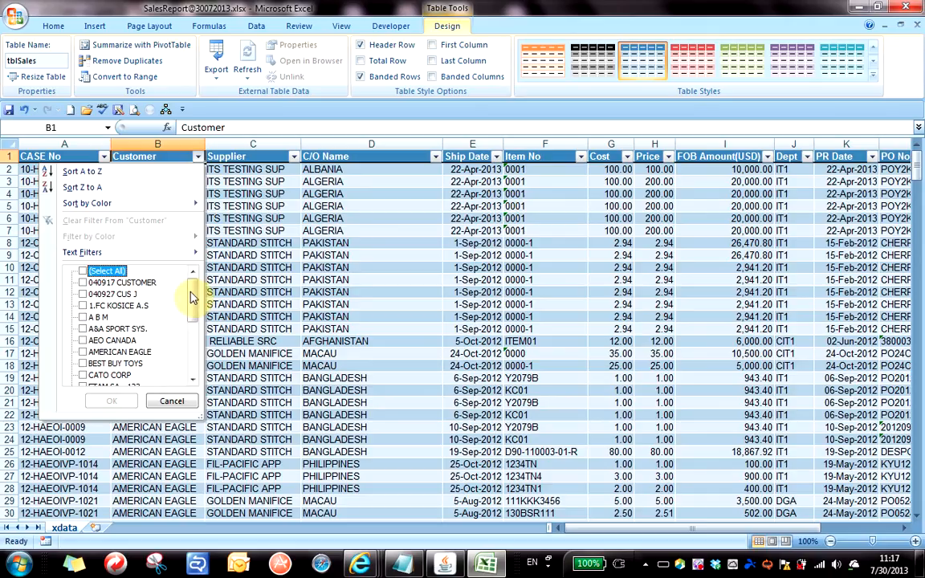
{"action": "scroll", "coordinate": [192, 304], "scroll_direction": "down", "scroll_amount": 1}
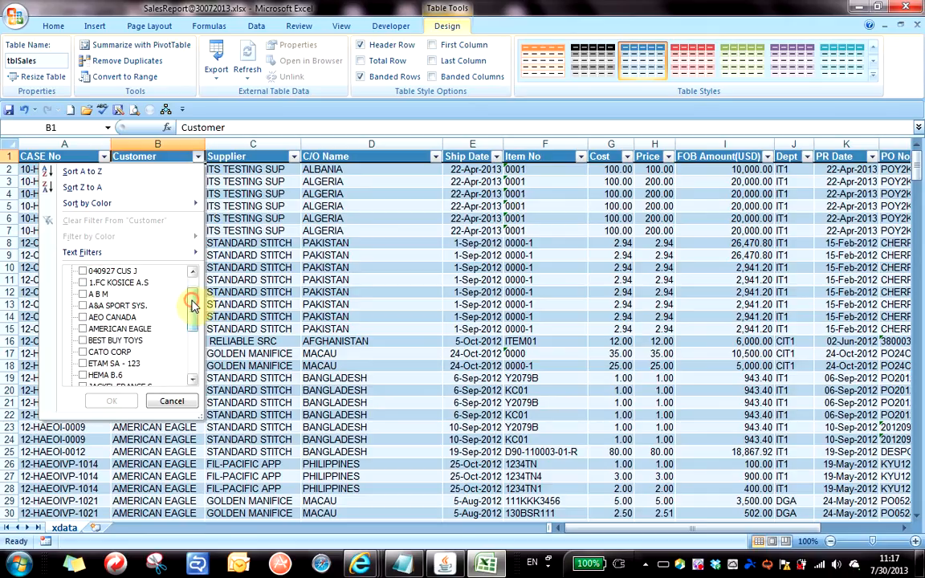
{"action": "left_click", "coordinate": [83, 329]}
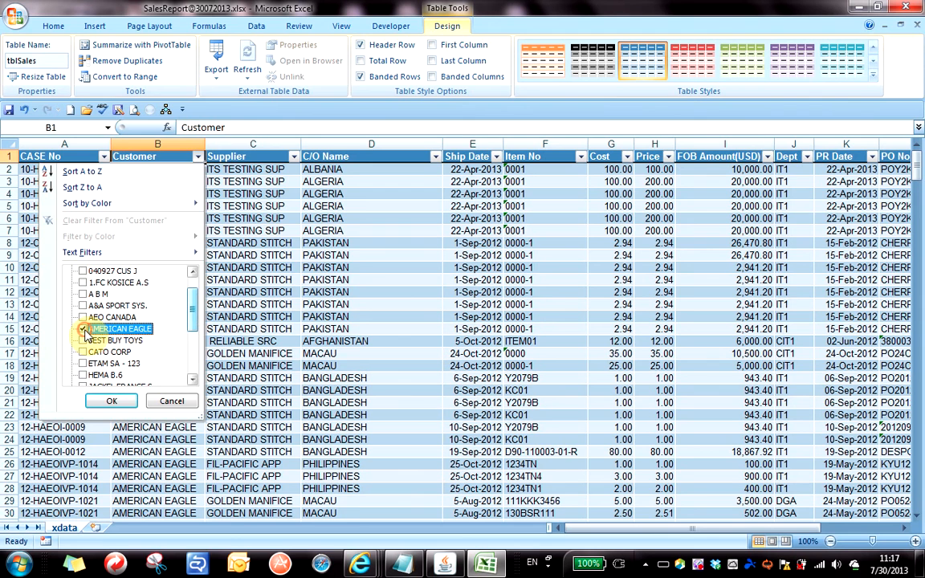
{"action": "left_click", "coordinate": [112, 403]}
{"action": "left_click", "coordinate": [161, 291]}
Review the AMERICAN EAGLE rows, then clear the Customer filter so all rows show again.
{"action": "scroll", "coordinate": [162, 289], "scroll_direction": "down", "scroll_amount": 8}
{"action": "scroll", "coordinate": [162, 289], "scroll_direction": "down", "scroll_amount": 20}
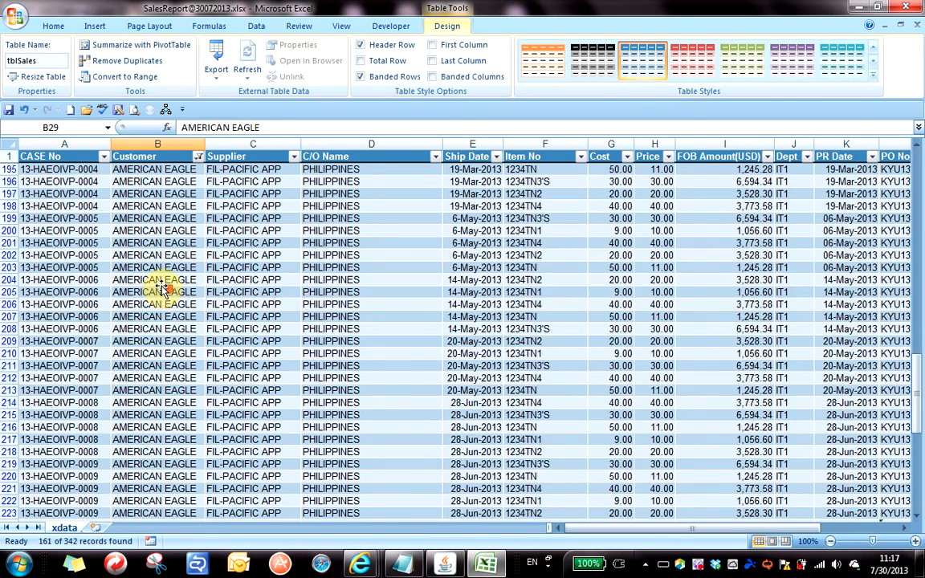
{"action": "scroll", "coordinate": [162, 289], "scroll_direction": "up", "scroll_amount": 20}
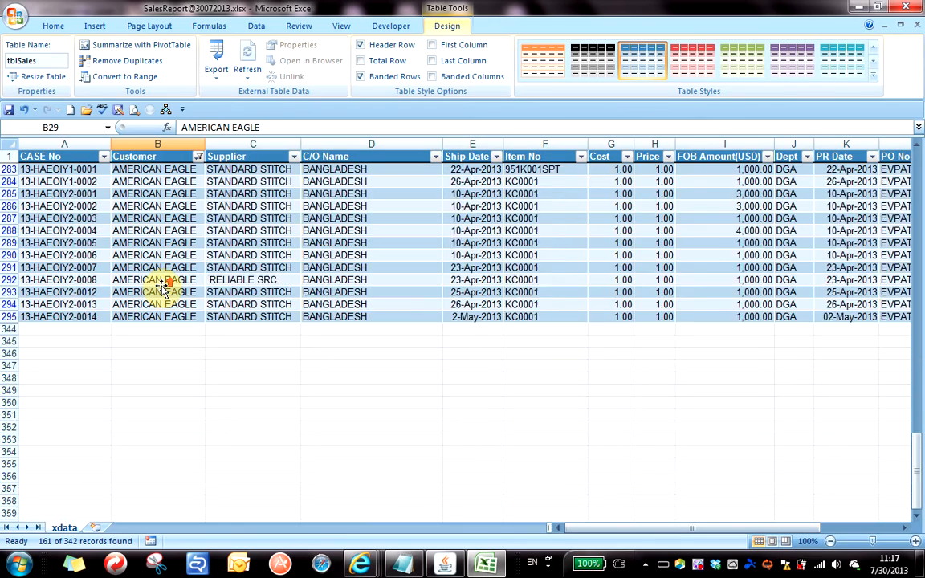
{"action": "scroll", "coordinate": [162, 289], "scroll_direction": "up", "scroll_amount": 4}
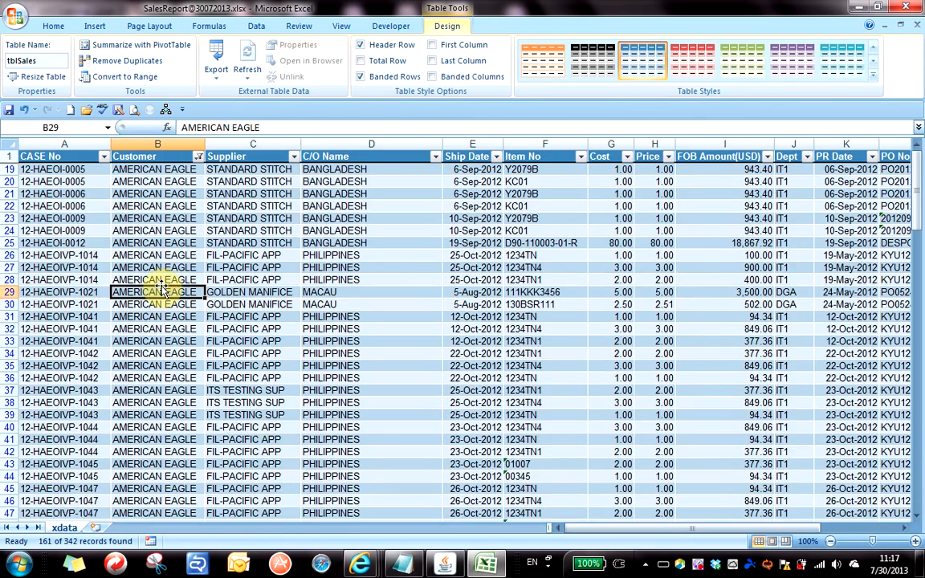
{"action": "left_click", "coordinate": [197, 157]}
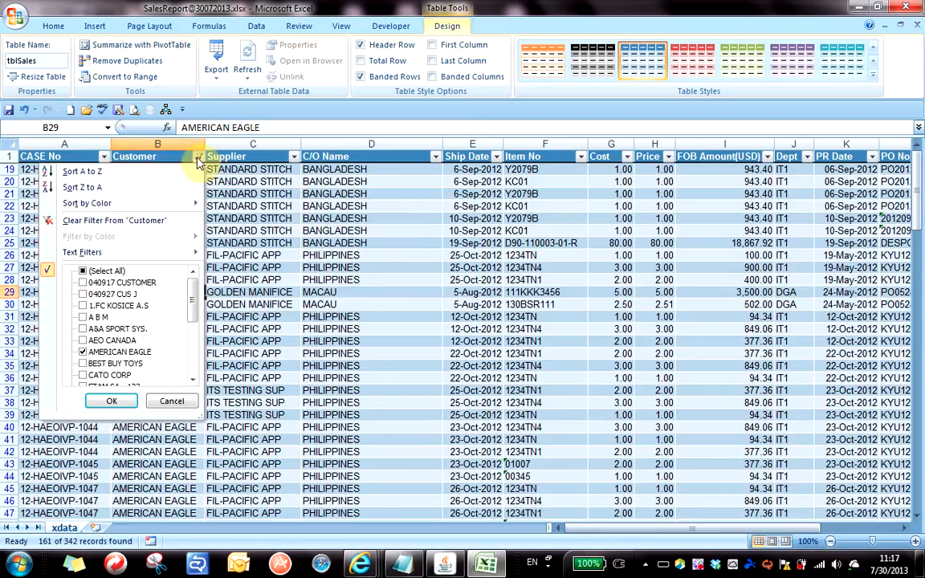
{"action": "left_click", "coordinate": [115, 224]}
{"action": "left_click", "coordinate": [165, 207]}
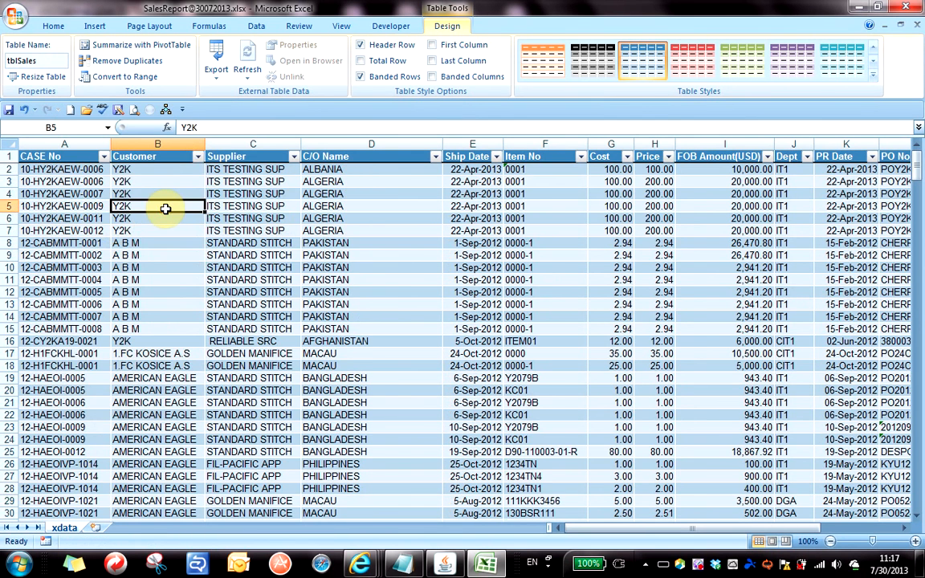
Widen the Ship Date column so its dates display fully.
{"action": "left_click", "coordinate": [469, 241]}
{"action": "left_click_drag", "start_coordinate": [503, 144], "coordinate": [532, 144]}
{"action": "left_click", "coordinate": [500, 183]}
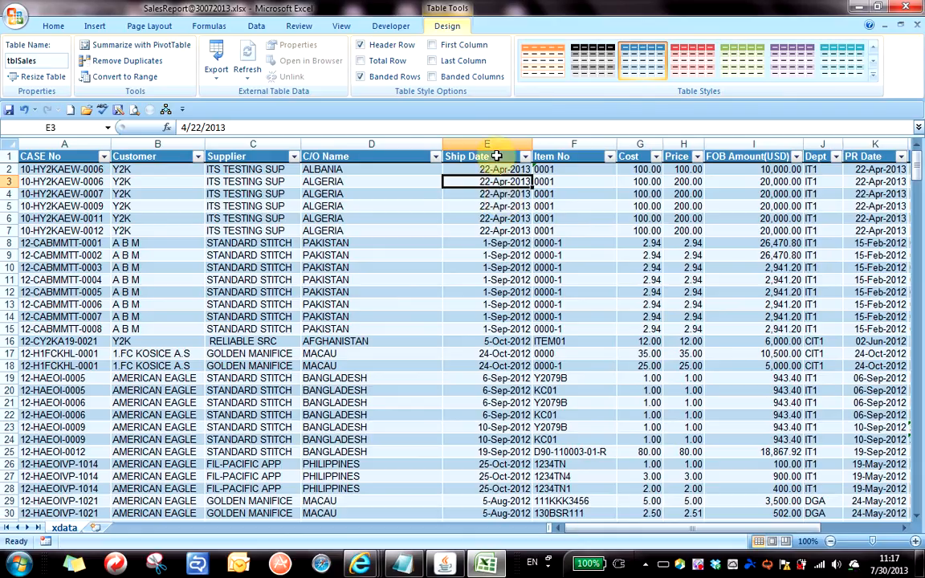
{"action": "left_click", "coordinate": [480, 155]}
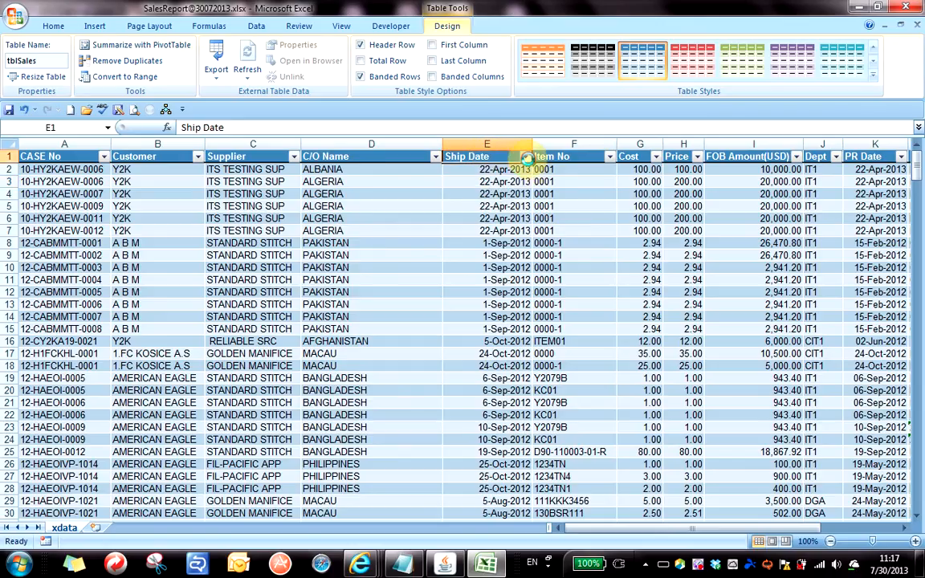
In the Ship Date filter, try January and February 2013, re-tick all dates, and reach Date Filters.
{"action": "left_click", "coordinate": [526, 157]}
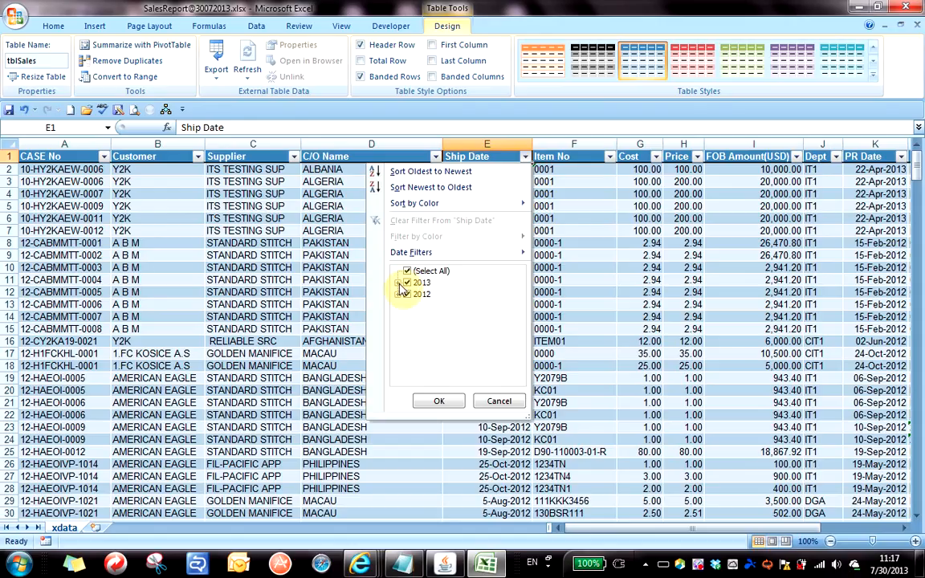
{"action": "left_click", "coordinate": [407, 271]}
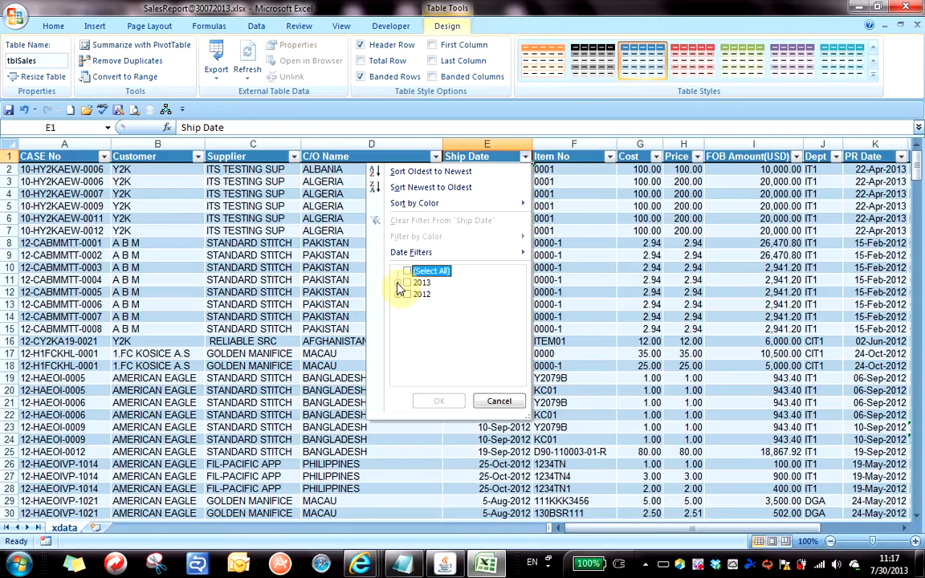
{"action": "left_click", "coordinate": [398, 283]}
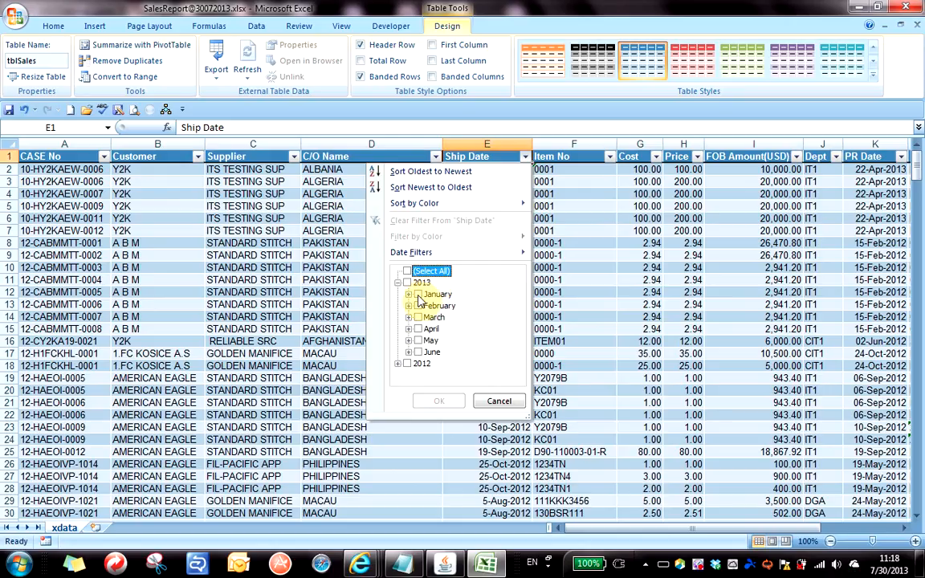
{"action": "left_click", "coordinate": [418, 294]}
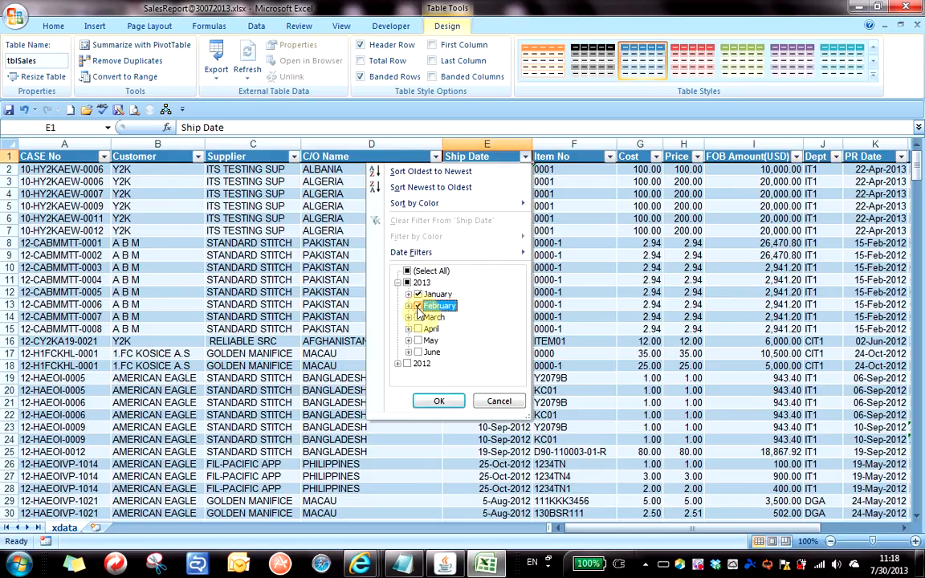
{"action": "left_click", "coordinate": [417, 306]}
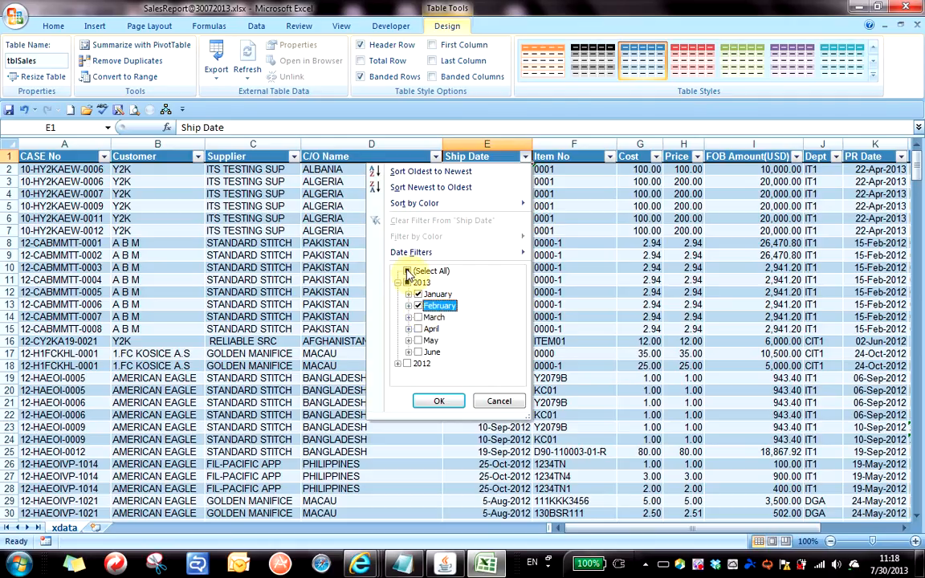
{"action": "left_click", "coordinate": [408, 273]}
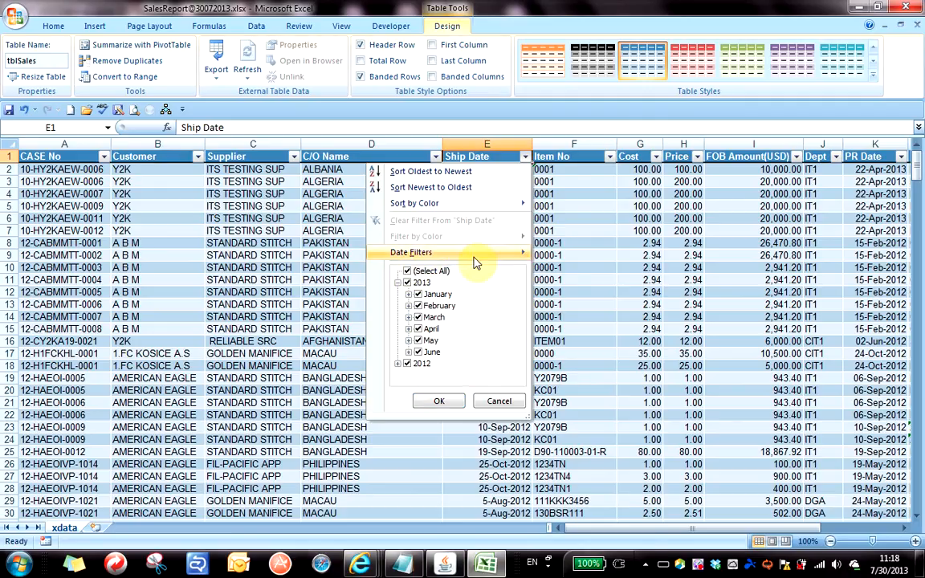
{"action": "mouse_move", "coordinate": [518, 258]}
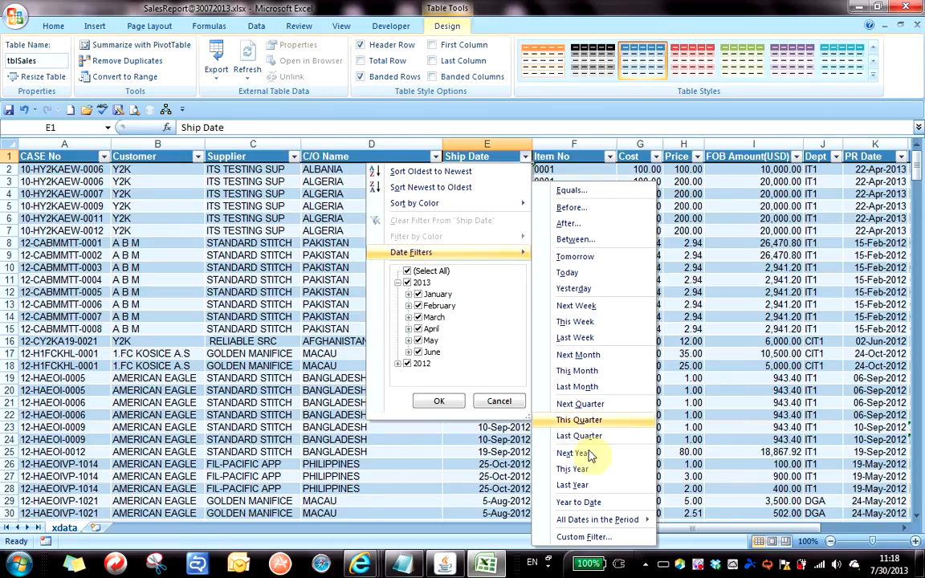
Start a Between date filter on Ship Date with start date 1/1/2013.
{"action": "left_click", "coordinate": [595, 243]}
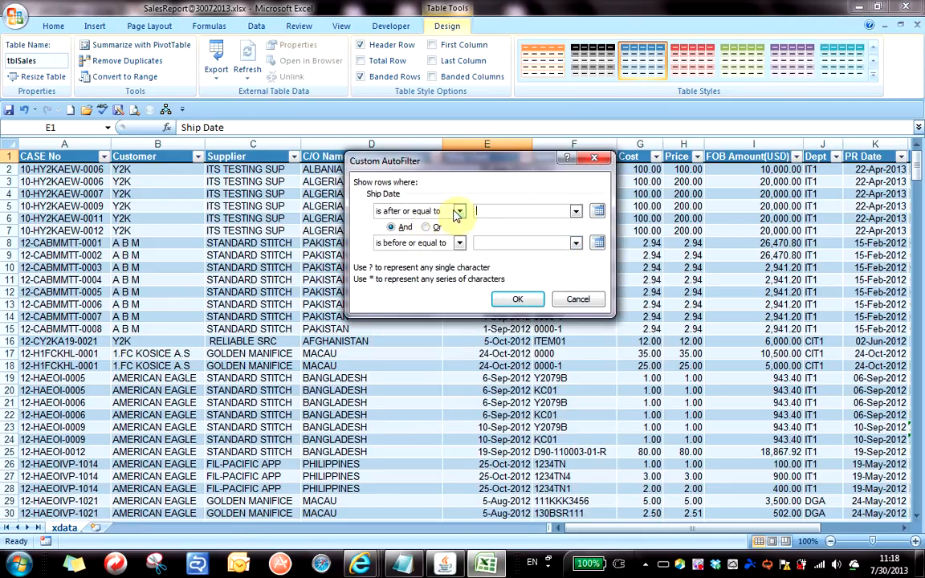
{"action": "left_click", "coordinate": [598, 212]}
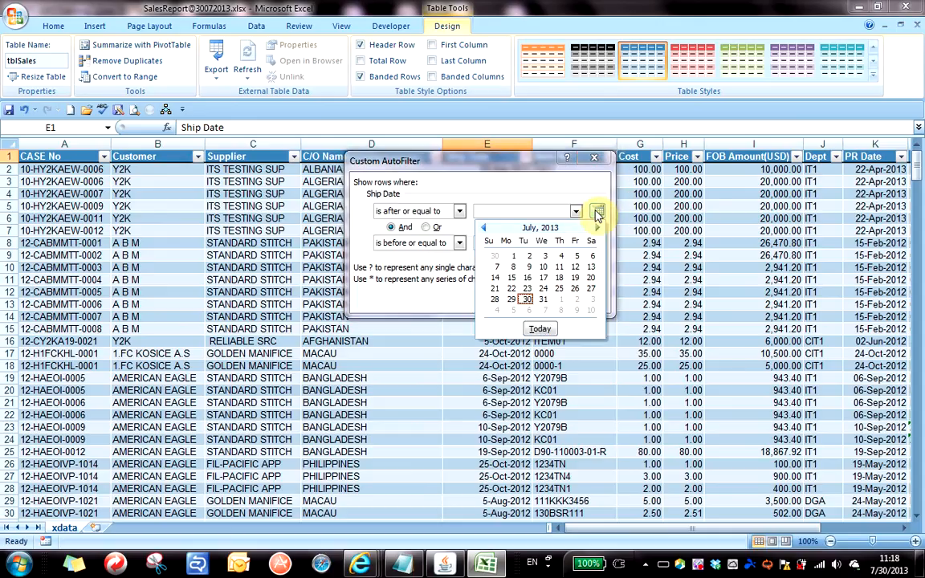
{"action": "left_click", "coordinate": [484, 229]}
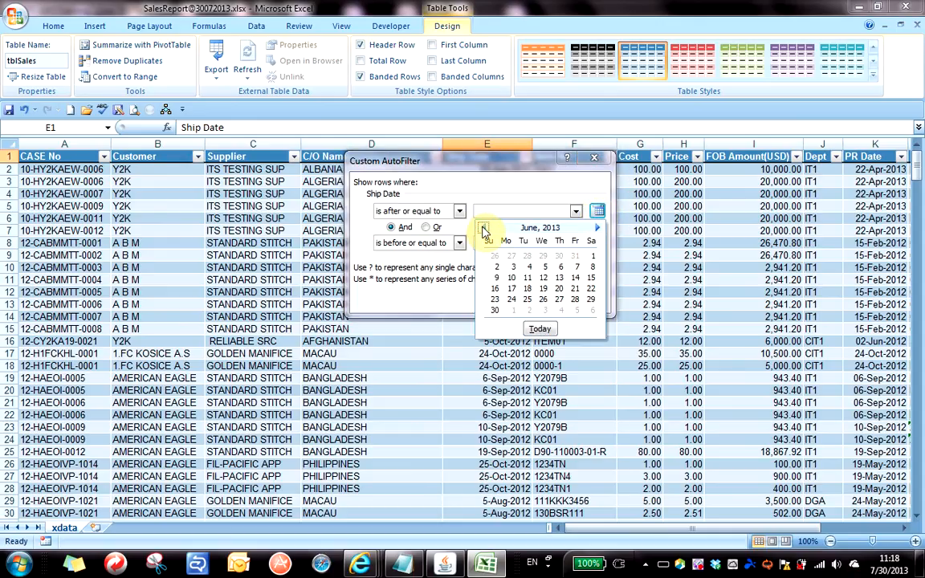
{"action": "left_click", "coordinate": [483, 229]}
{"action": "left_click", "coordinate": [483, 229]}
{"action": "left_click", "coordinate": [484, 229]}
{"action": "left_click", "coordinate": [483, 229]}
{"action": "left_click", "coordinate": [483, 229]}
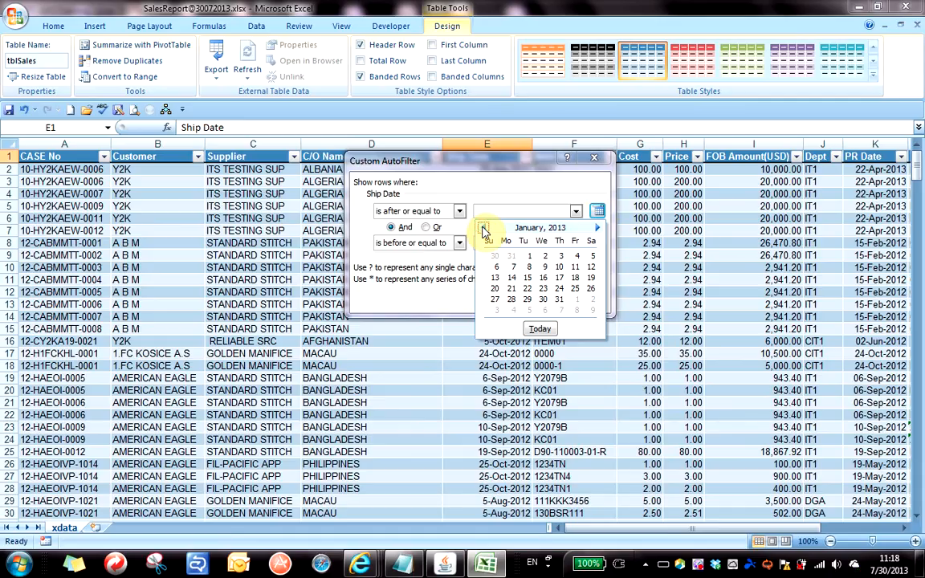
{"action": "left_click", "coordinate": [529, 255]}
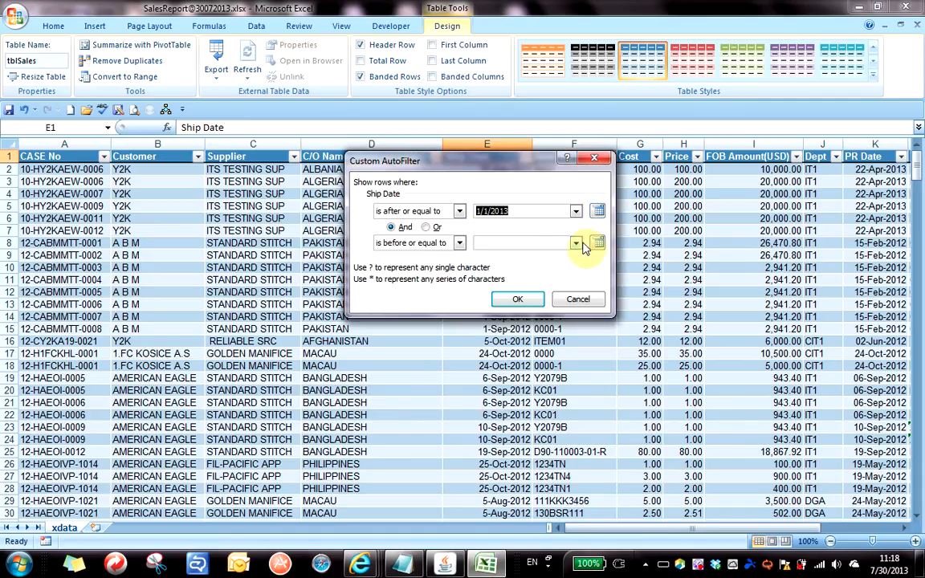
Set the end date to 2/1/2013 and apply, leaving 8 of 342 records.
{"action": "left_click", "coordinate": [599, 242]}
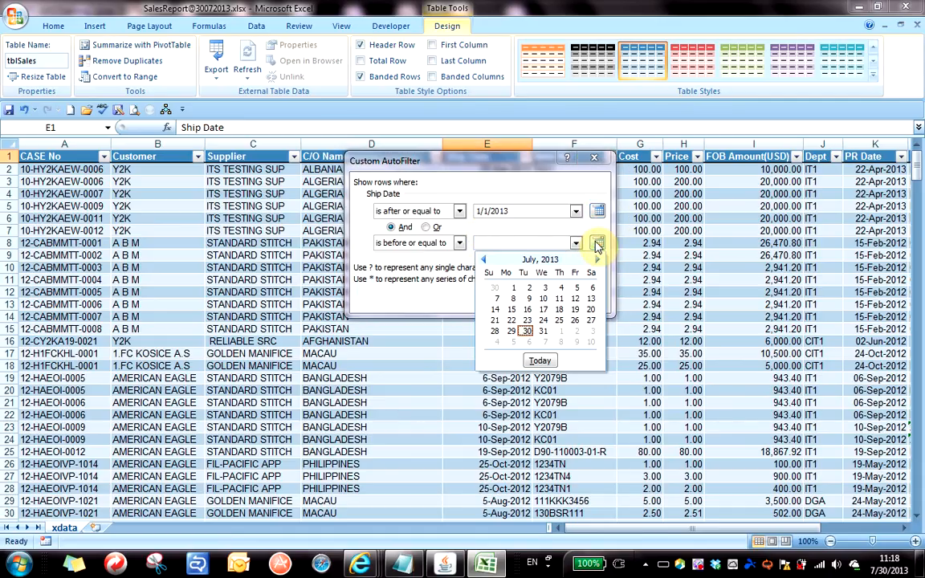
{"action": "left_click", "coordinate": [482, 260]}
{"action": "left_click", "coordinate": [482, 261]}
{"action": "left_click", "coordinate": [482, 261]}
{"action": "left_click", "coordinate": [482, 261]}
{"action": "left_click", "coordinate": [483, 261]}
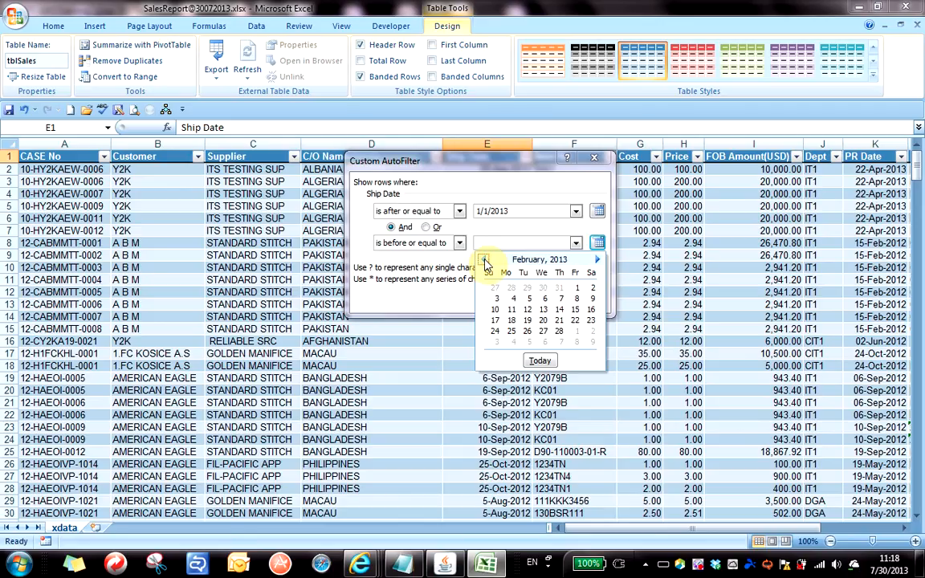
{"action": "left_click", "coordinate": [575, 290]}
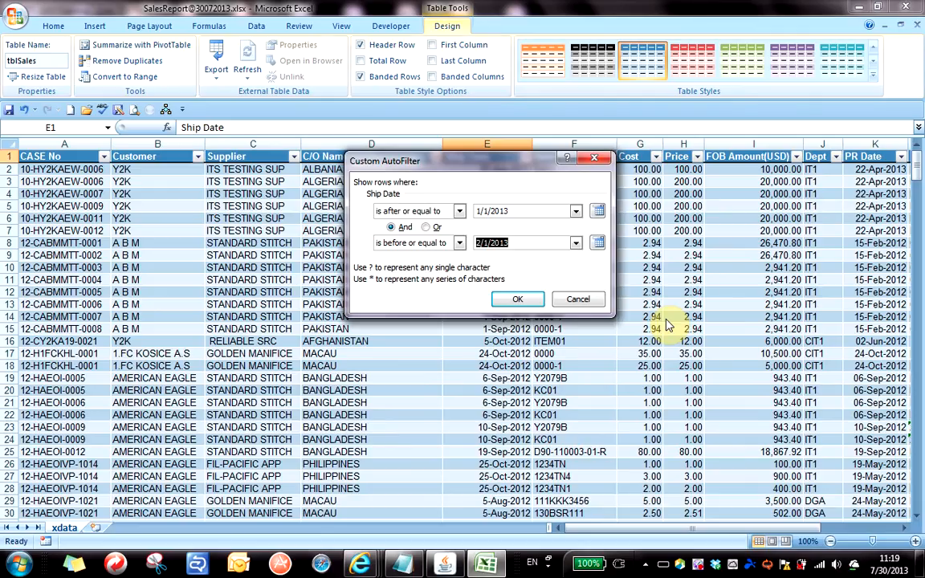
{"action": "left_click", "coordinate": [515, 300]}
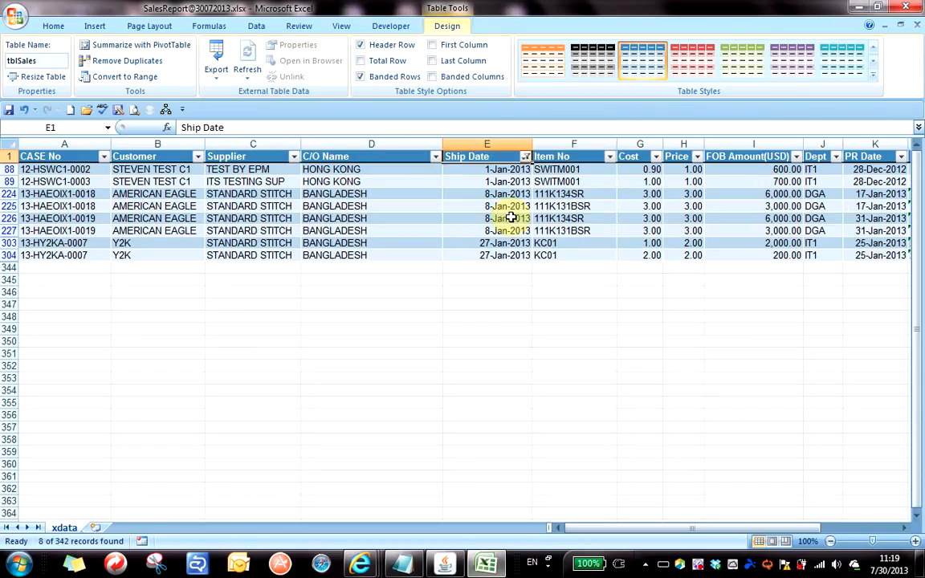
{"action": "left_click", "coordinate": [511, 217]}
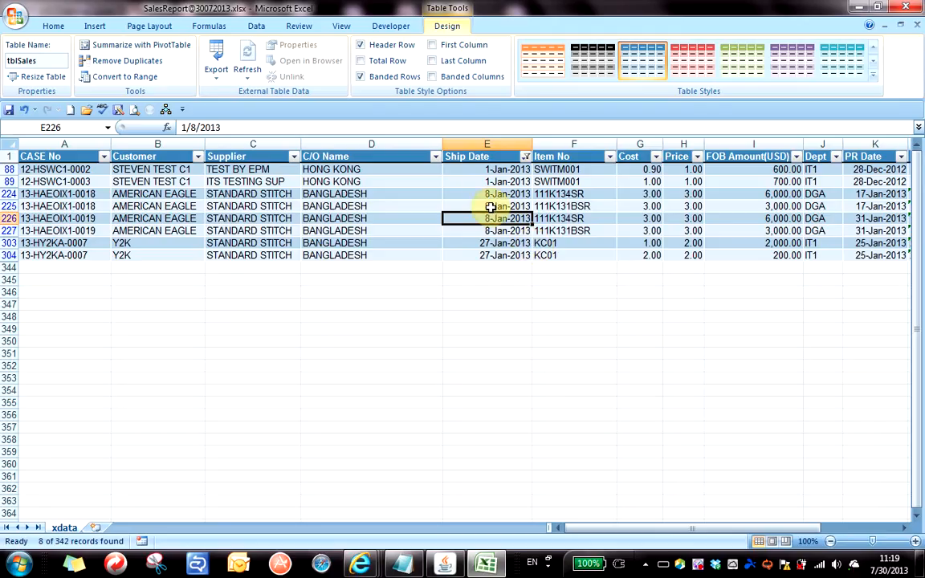
Clear the Ship Date filter so every shipment record shows again from row 2.
{"action": "left_click", "coordinate": [479, 181]}
{"action": "left_click", "coordinate": [546, 242]}
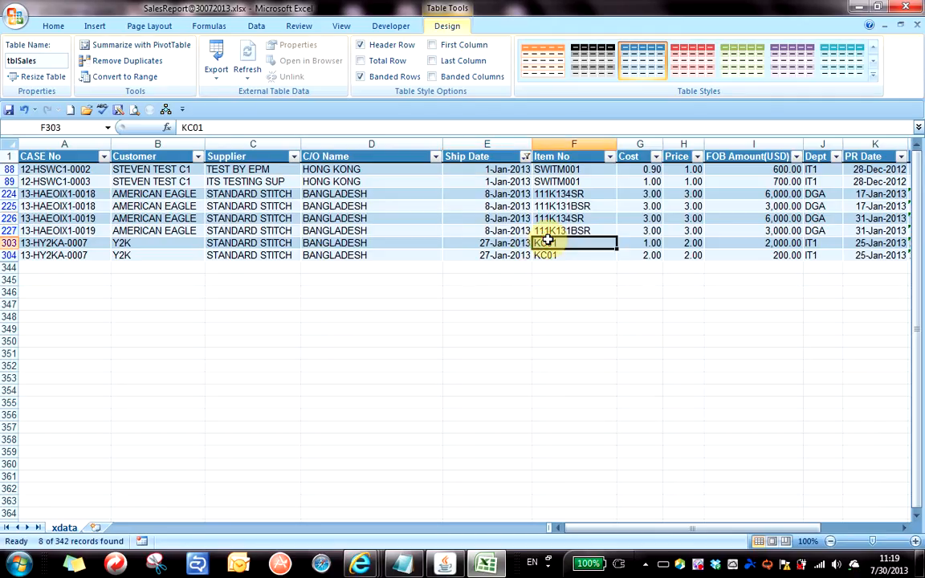
{"action": "left_click", "coordinate": [527, 157]}
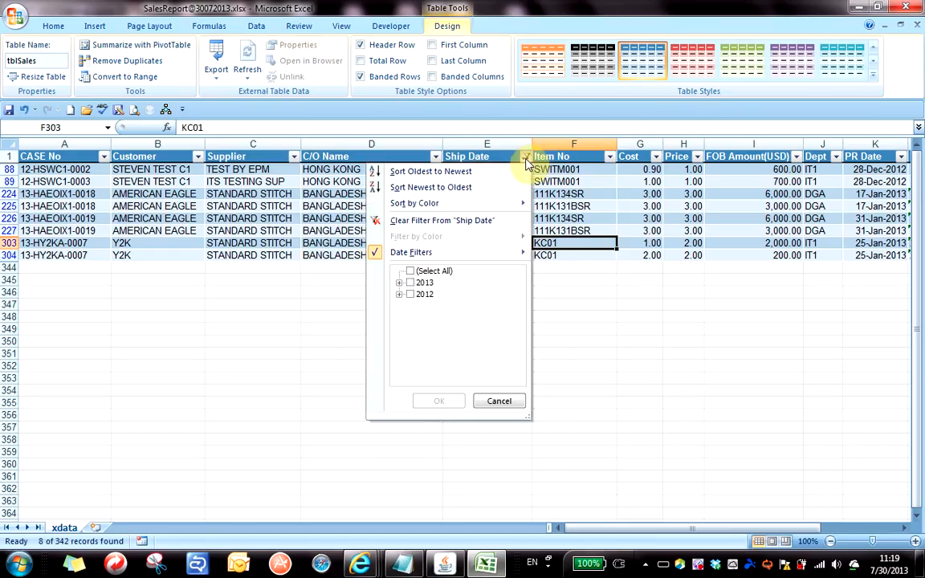
{"action": "left_click", "coordinate": [470, 223]}
{"action": "left_click", "coordinate": [469, 229]}
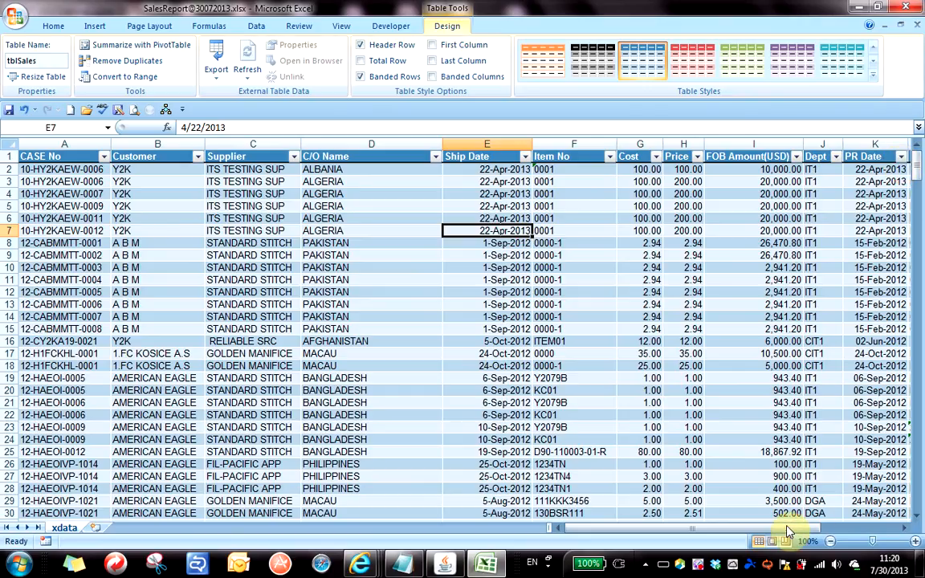
Sort tblSales by PR Date oldest to newest, then newest to oldest.
{"action": "left_click_drag", "start_coordinate": [792, 531], "coordinate": [819, 530]}
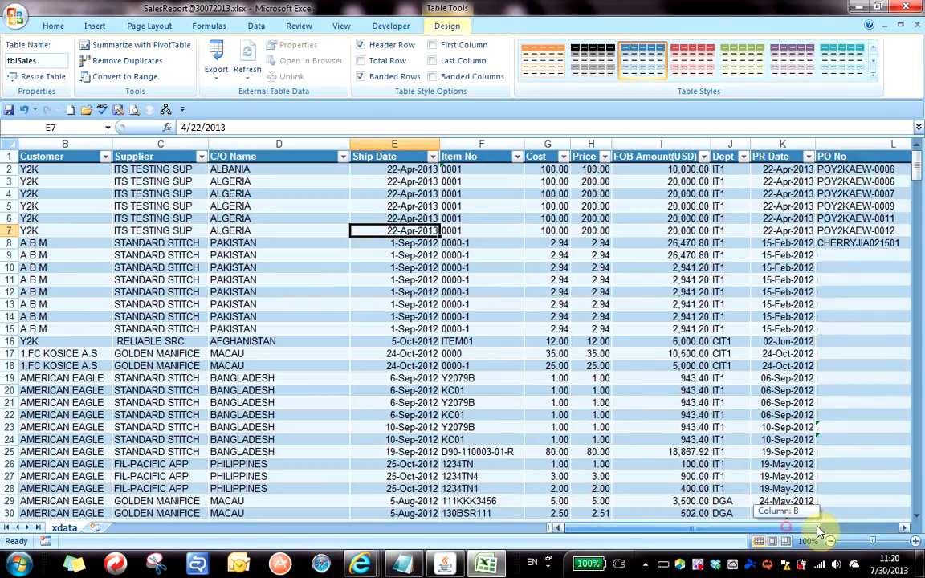
{"action": "left_click", "coordinate": [796, 159]}
{"action": "left_click", "coordinate": [774, 181]}
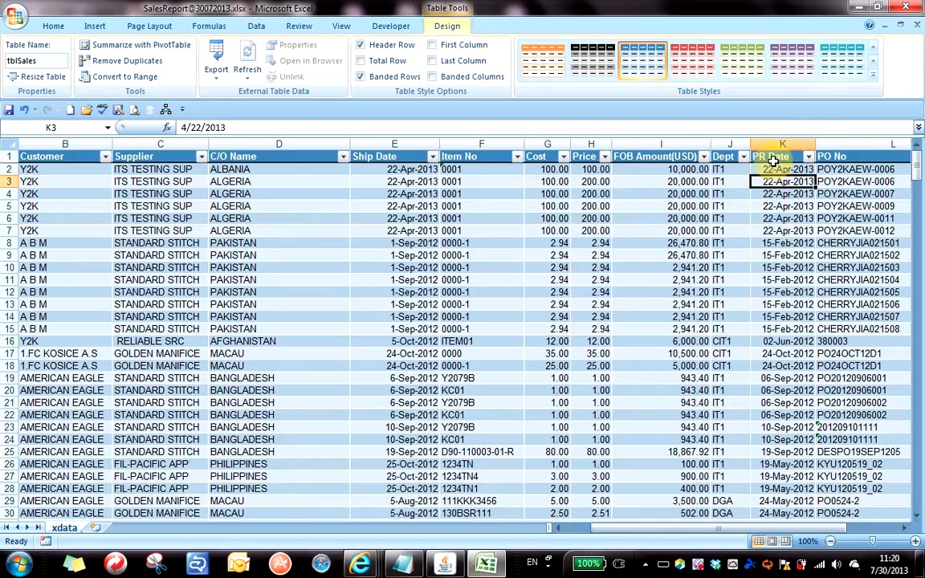
{"action": "left_click", "coordinate": [809, 158]}
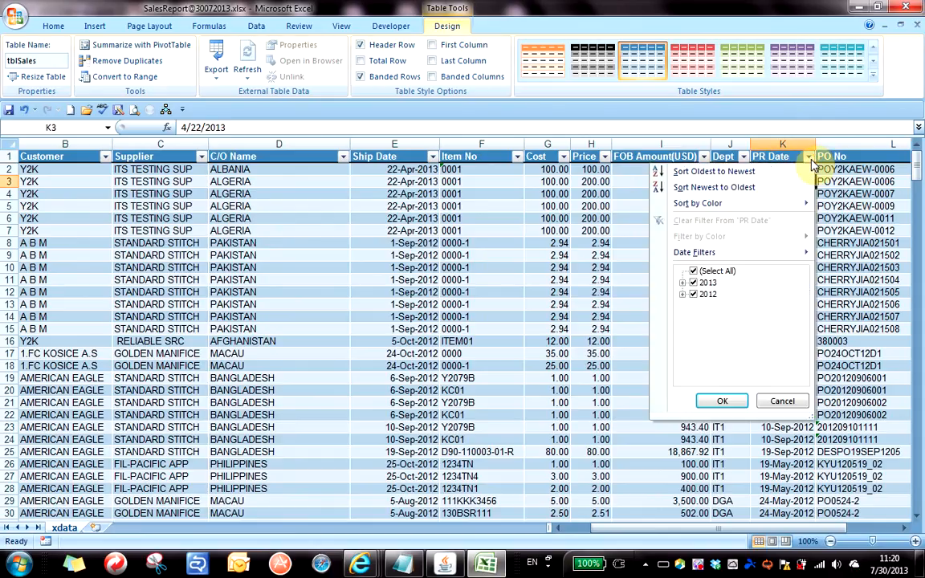
{"action": "left_click", "coordinate": [725, 171]}
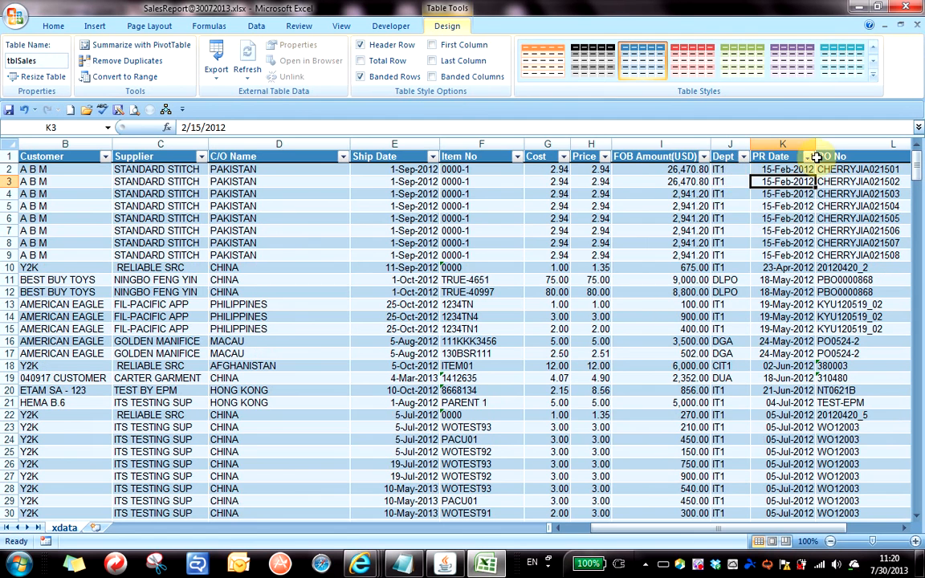
{"action": "left_click", "coordinate": [809, 158]}
{"action": "left_click", "coordinate": [770, 190]}
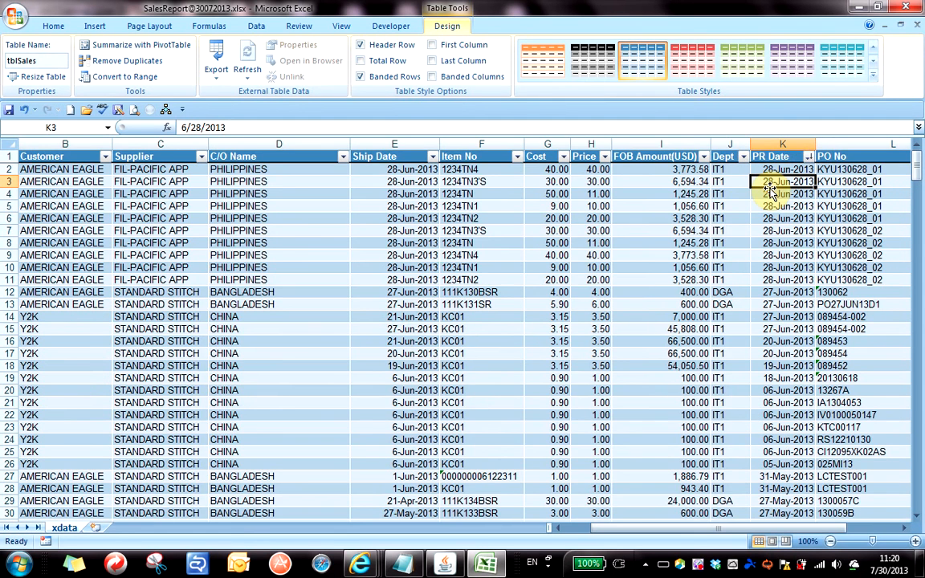
Repeat the PR Date sort oldest-first then newest-first, leaving 28-Jun-2013 records on top.
{"action": "left_click", "coordinate": [809, 158]}
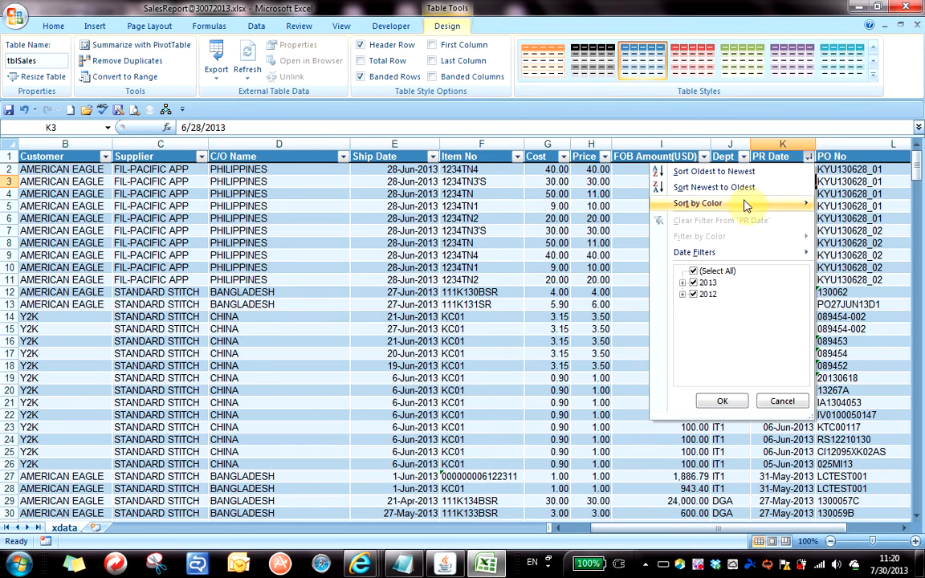
{"action": "left_click", "coordinate": [715, 171]}
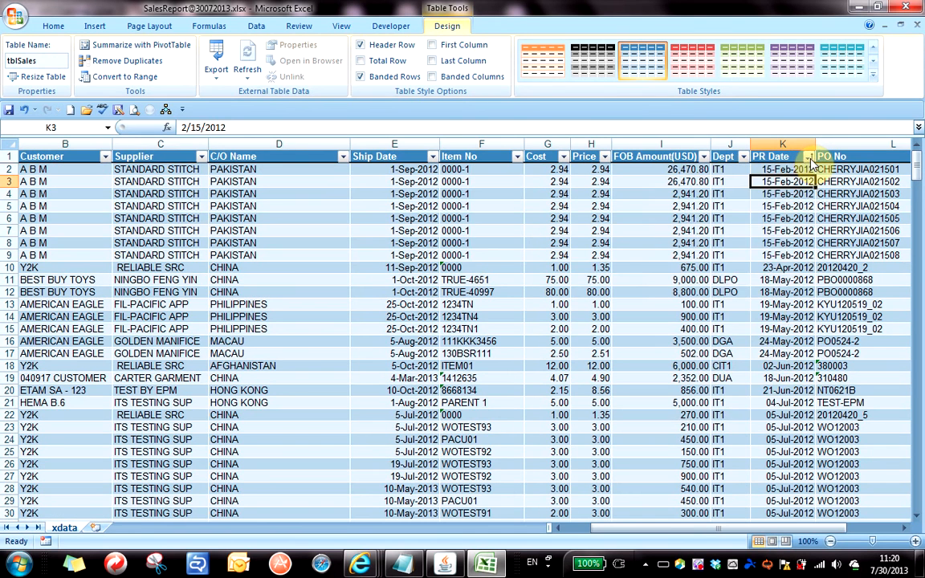
{"action": "left_click", "coordinate": [810, 158]}
{"action": "left_click", "coordinate": [754, 186]}
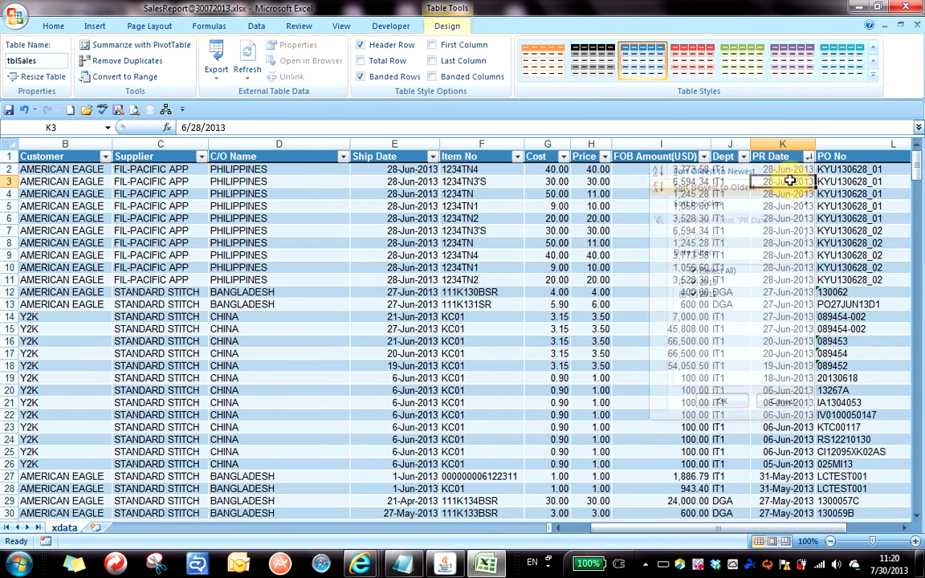
{"action": "left_click", "coordinate": [809, 158]}
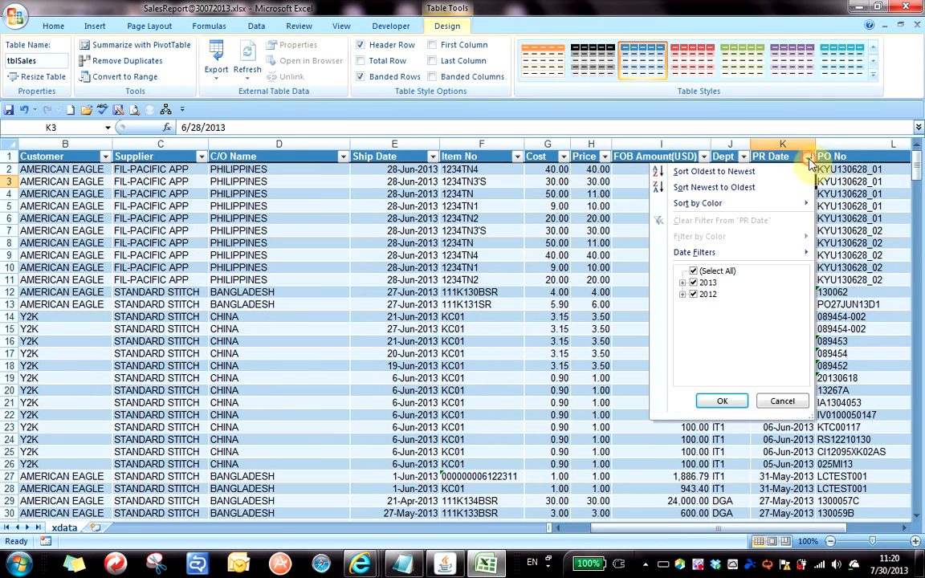
{"action": "left_click", "coordinate": [584, 289]}
{"action": "left_click", "coordinate": [792, 217]}
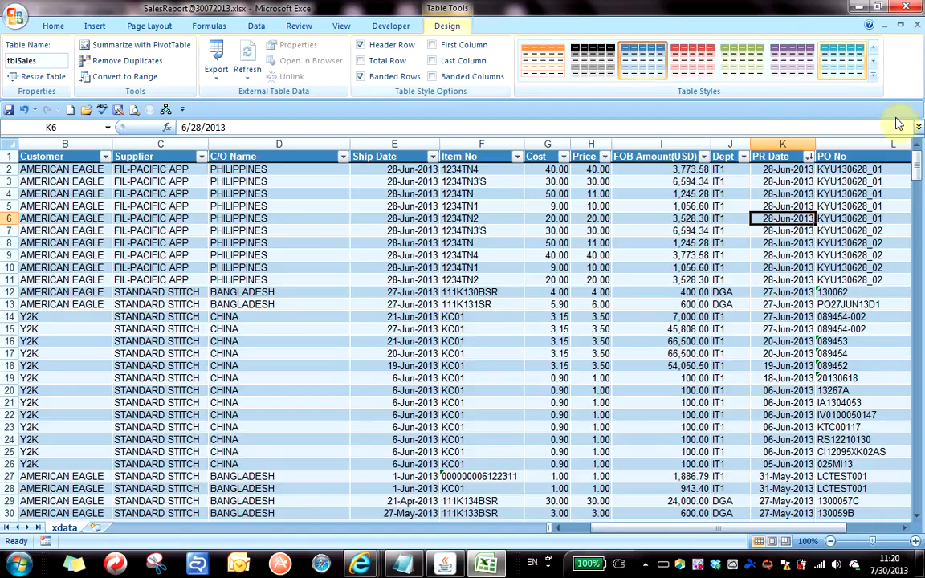
Look through the Supplier filter list and close it without applying any change.
{"action": "left_click", "coordinate": [201, 156]}
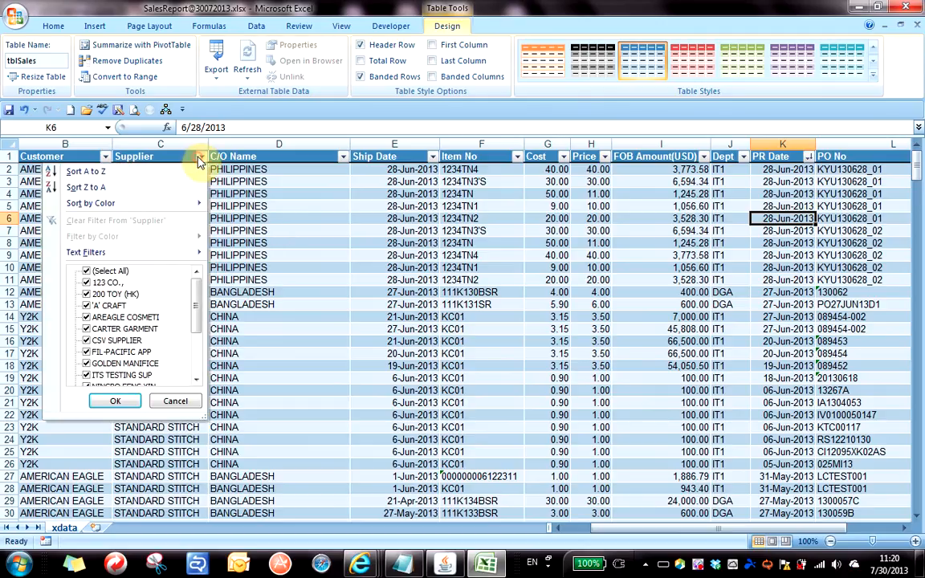
{"action": "left_click", "coordinate": [84, 271]}
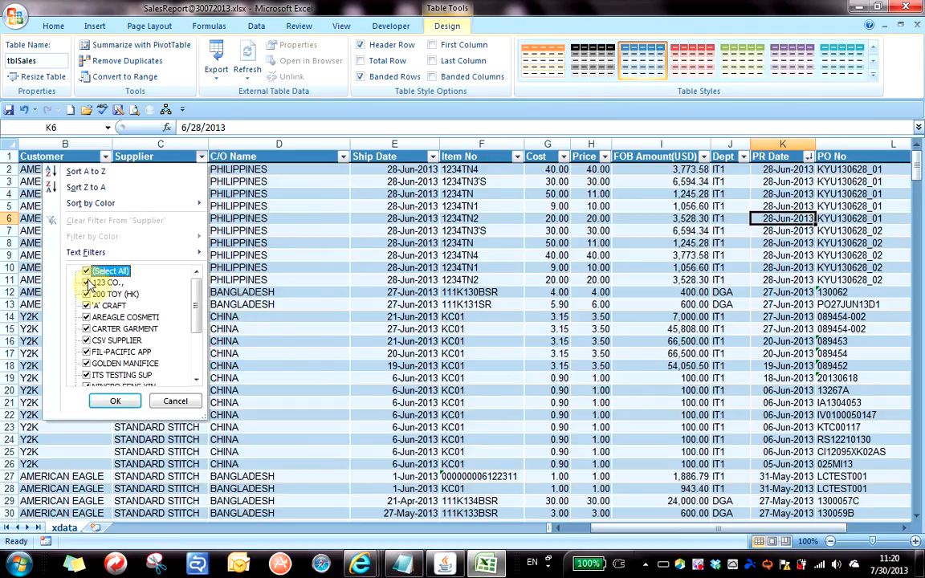
{"action": "left_click", "coordinate": [85, 272]}
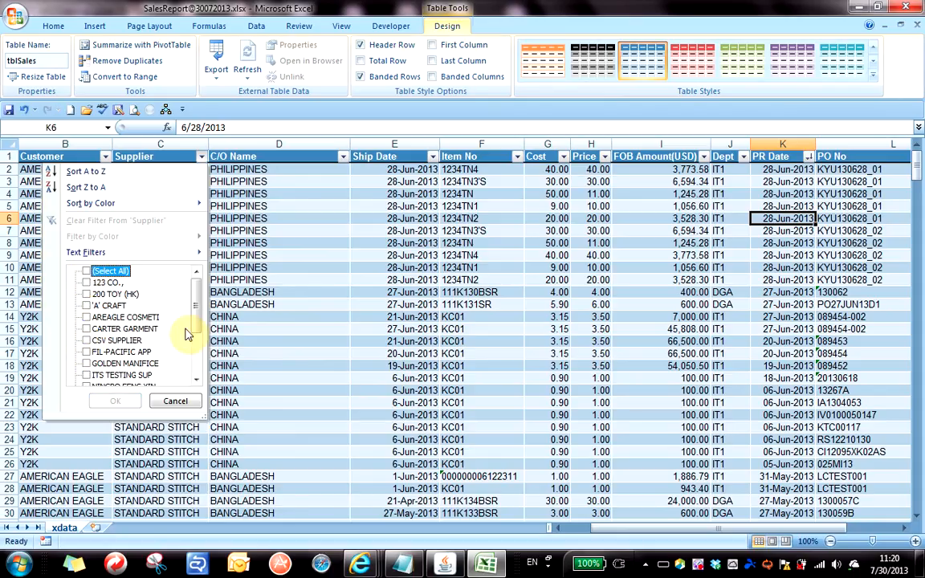
{"action": "left_click_drag", "start_coordinate": [200, 321], "coordinate": [207, 295]}
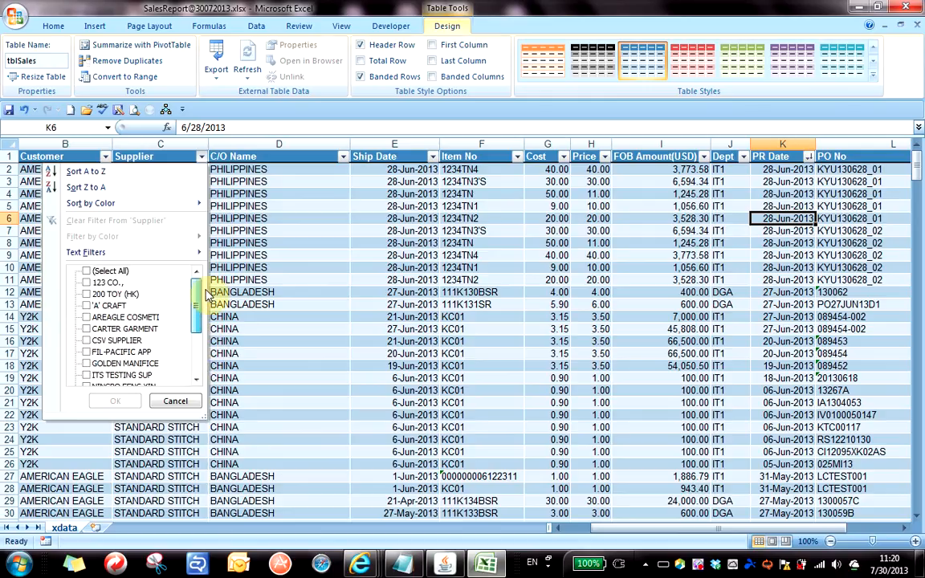
{"action": "left_click", "coordinate": [302, 277]}
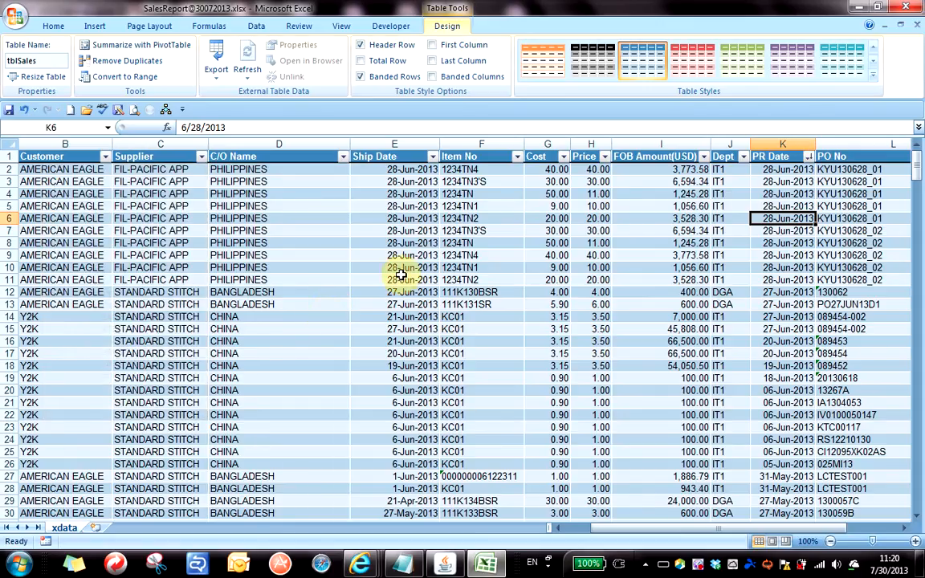
{"action": "left_click", "coordinate": [181, 281]}
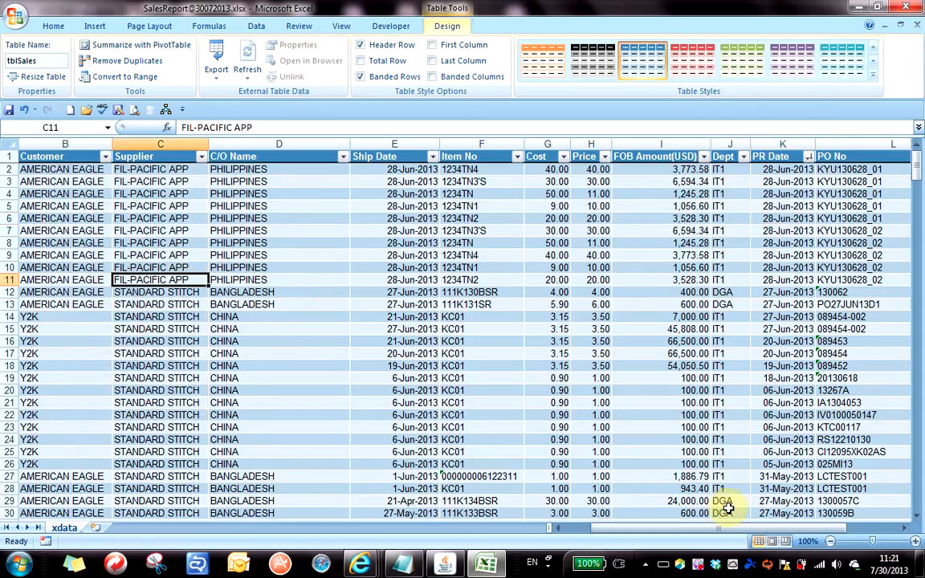
{"action": "left_click_drag", "start_coordinate": [701, 527], "coordinate": [675, 531]}
Filter the Customer column to show only AMERICAN EAGLE rows.
{"action": "left_click", "coordinate": [135, 195]}
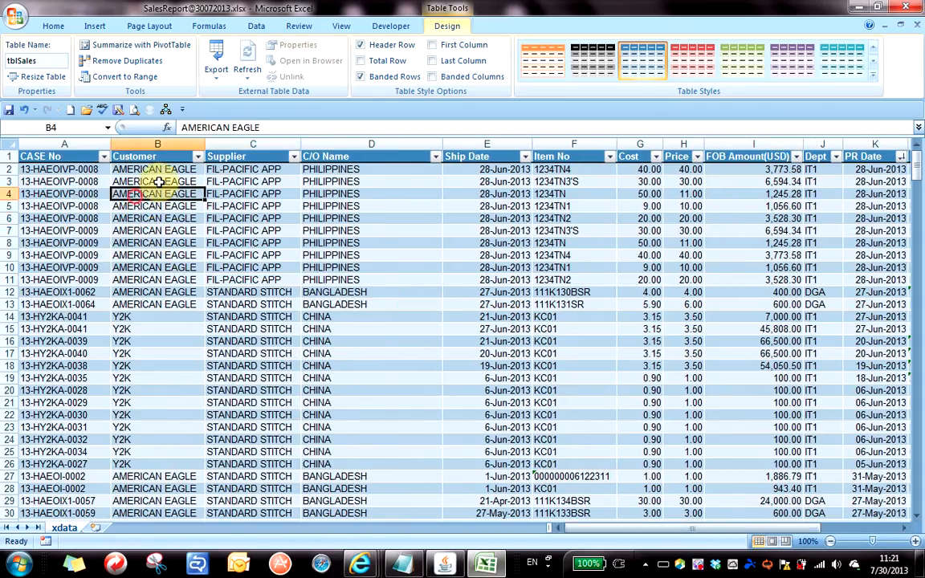
{"action": "left_click", "coordinate": [197, 156]}
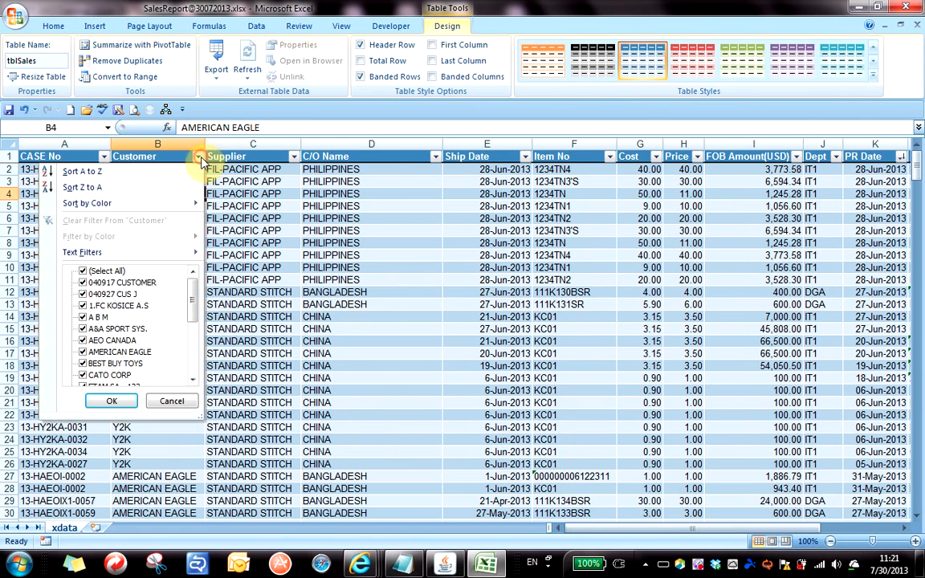
{"action": "left_click", "coordinate": [80, 271]}
{"action": "left_click", "coordinate": [82, 353]}
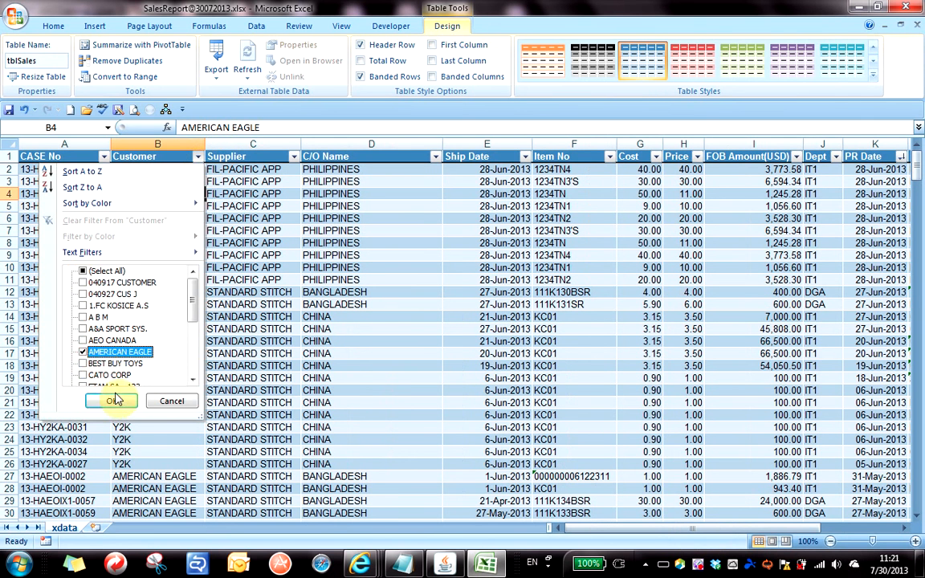
{"action": "left_click", "coordinate": [113, 401]}
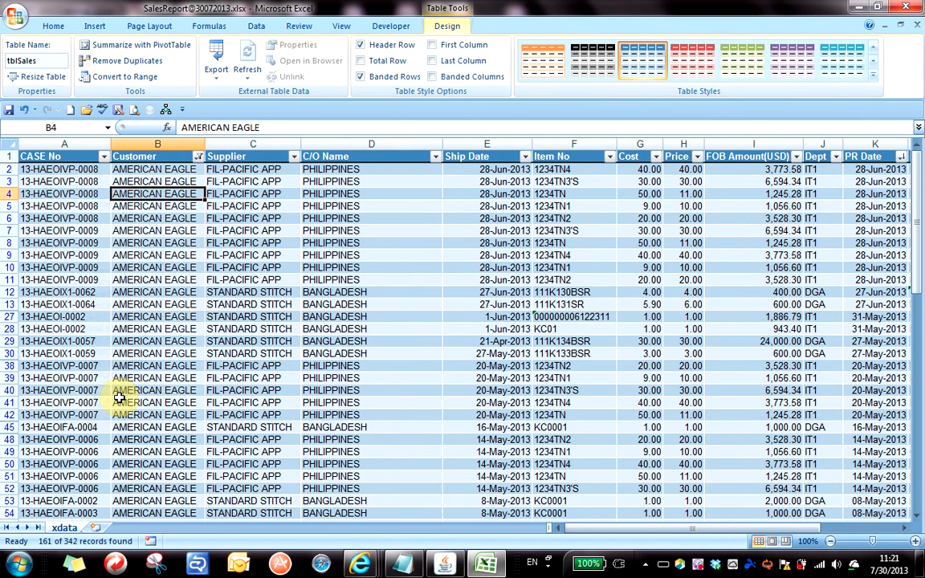
Filter C/O Name to PHILIPPINES only, leaving 60 of 342 records.
{"action": "left_click", "coordinate": [435, 157]}
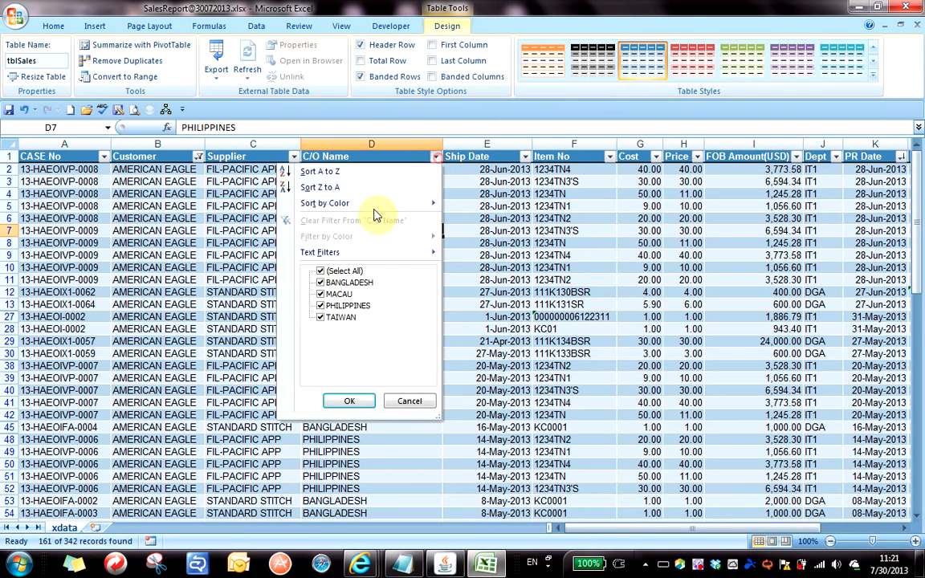
{"action": "left_click", "coordinate": [322, 270]}
{"action": "left_click", "coordinate": [322, 306]}
{"action": "left_click", "coordinate": [351, 401]}
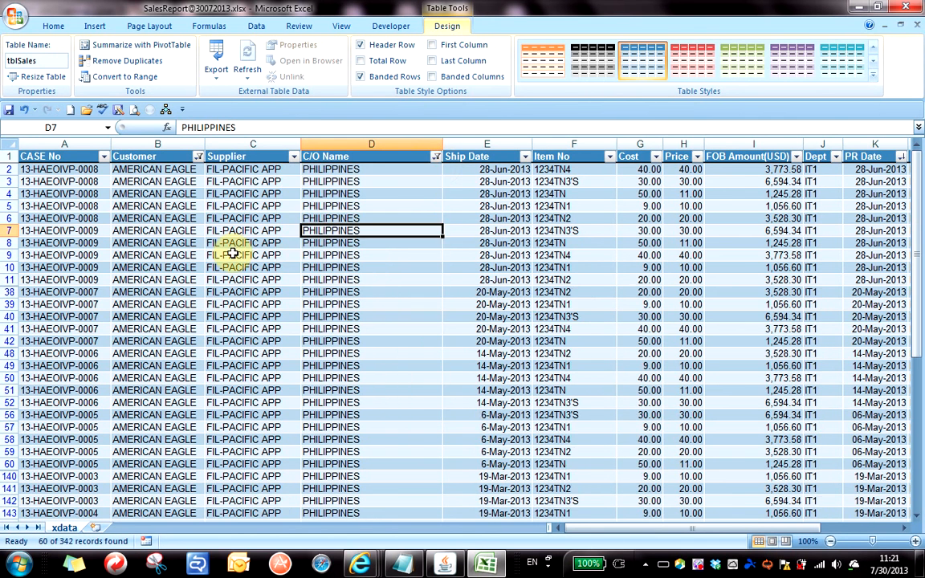
{"action": "left_click", "coordinate": [233, 254]}
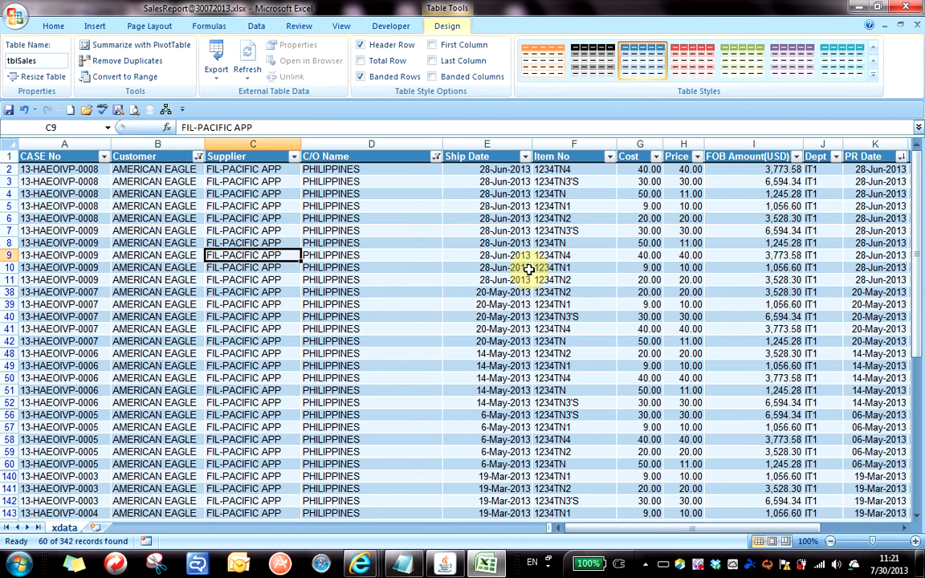
{"action": "scroll", "coordinate": [394, 290], "scroll_direction": "down", "scroll_amount": 11}
{"action": "scroll", "coordinate": [395, 294], "scroll_direction": "up", "scroll_amount": 11}
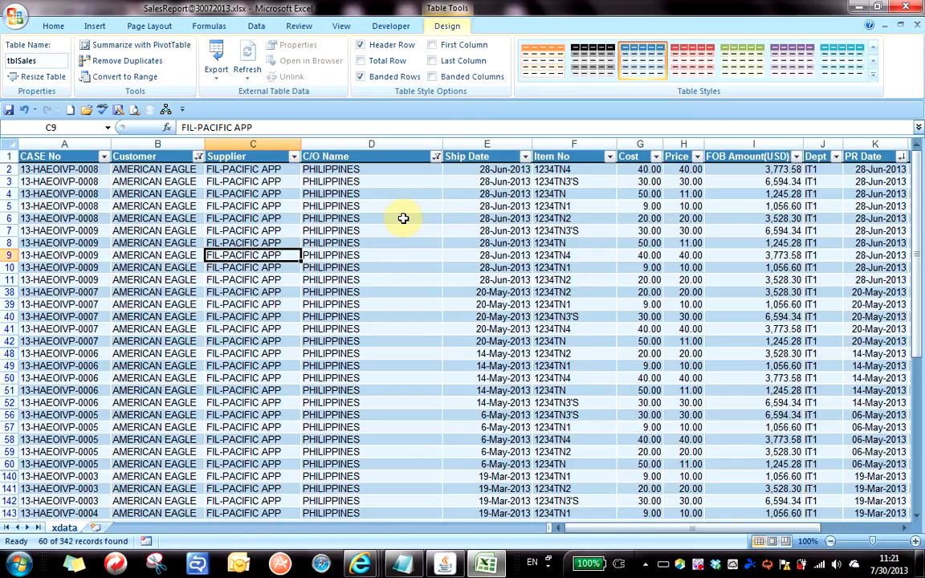
Select several C/O Name and Supplier cells in the filtered rows, then show the Data ribbon.
{"action": "left_click", "coordinate": [403, 218]}
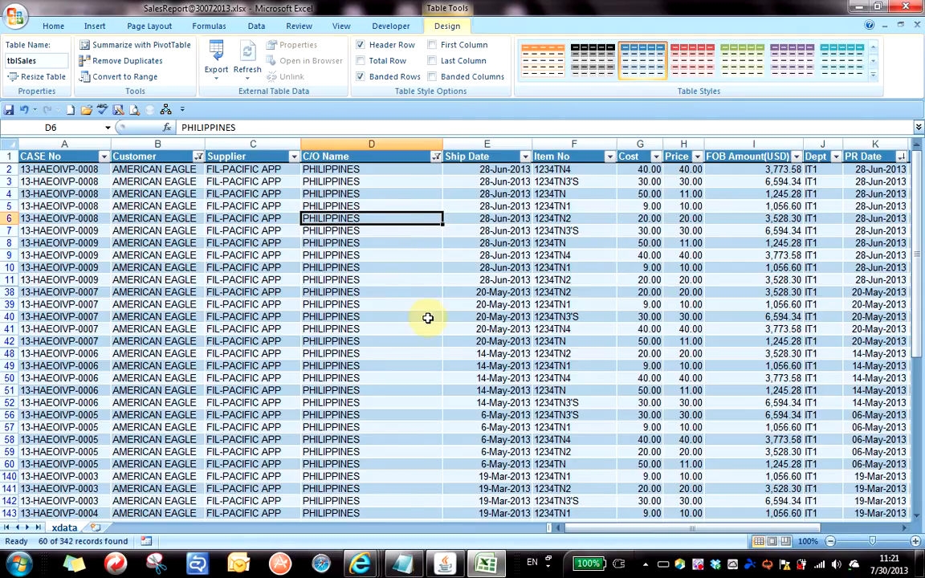
{"action": "left_click", "coordinate": [403, 291]}
{"action": "left_click", "coordinate": [233, 219]}
{"action": "left_click", "coordinate": [361, 242]}
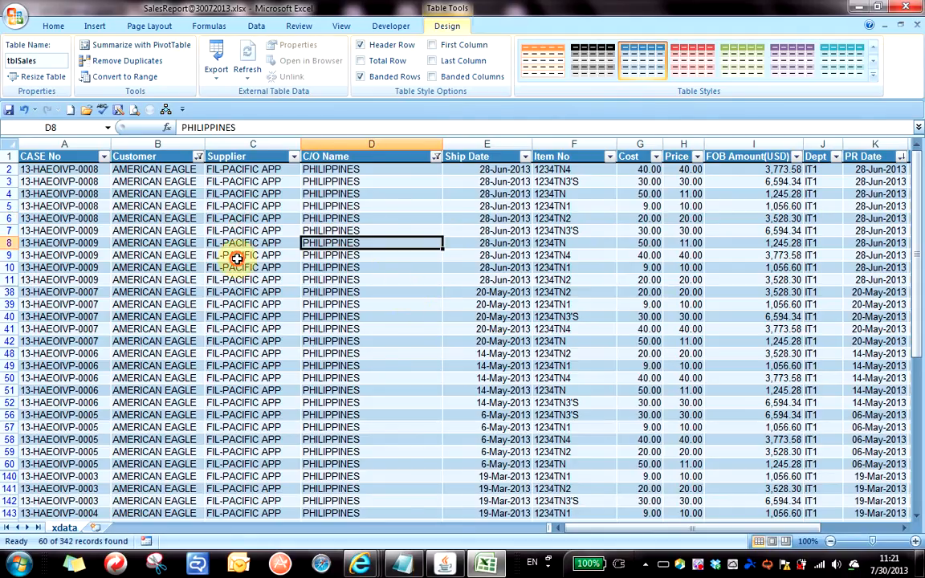
{"action": "left_click", "coordinate": [324, 229]}
{"action": "left_click", "coordinate": [249, 222]}
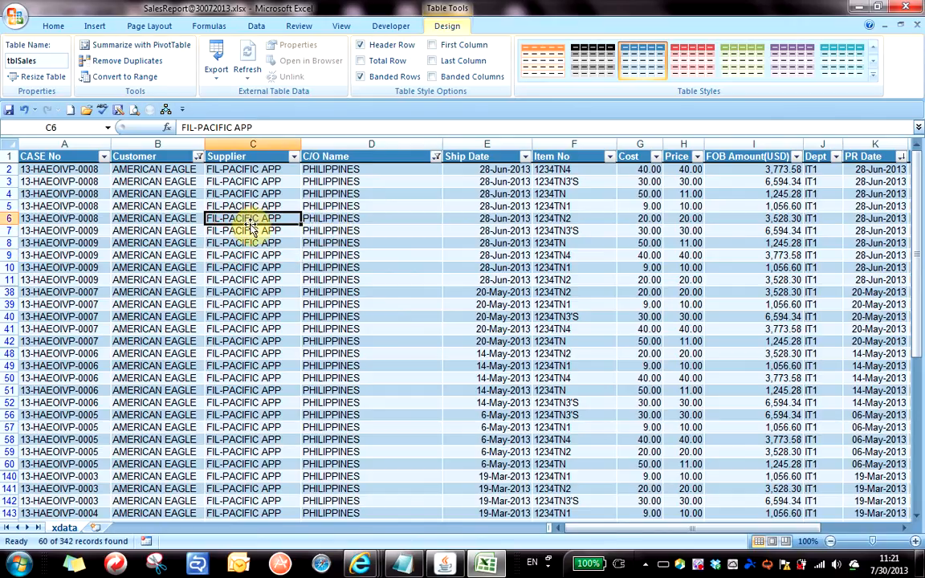
{"action": "left_click", "coordinate": [253, 26]}
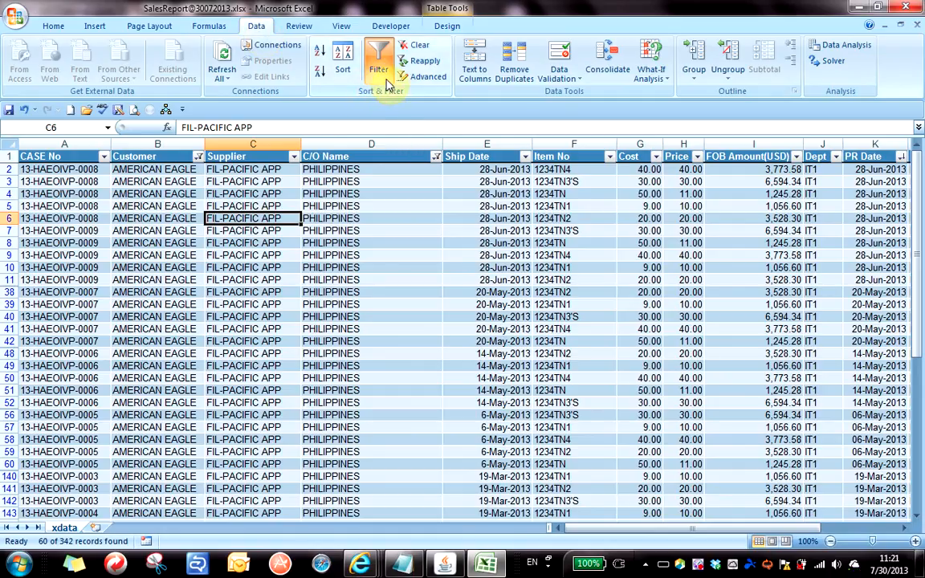
Use Data > Clear to drop the Customer and C/O Name filters, showing all records.
{"action": "left_click", "coordinate": [424, 50]}
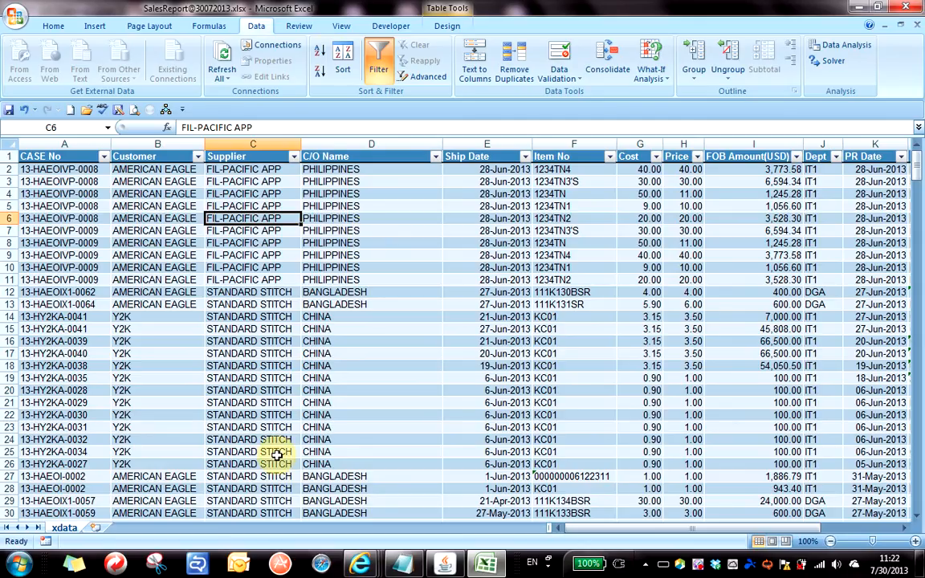
{"action": "left_click", "coordinate": [290, 368]}
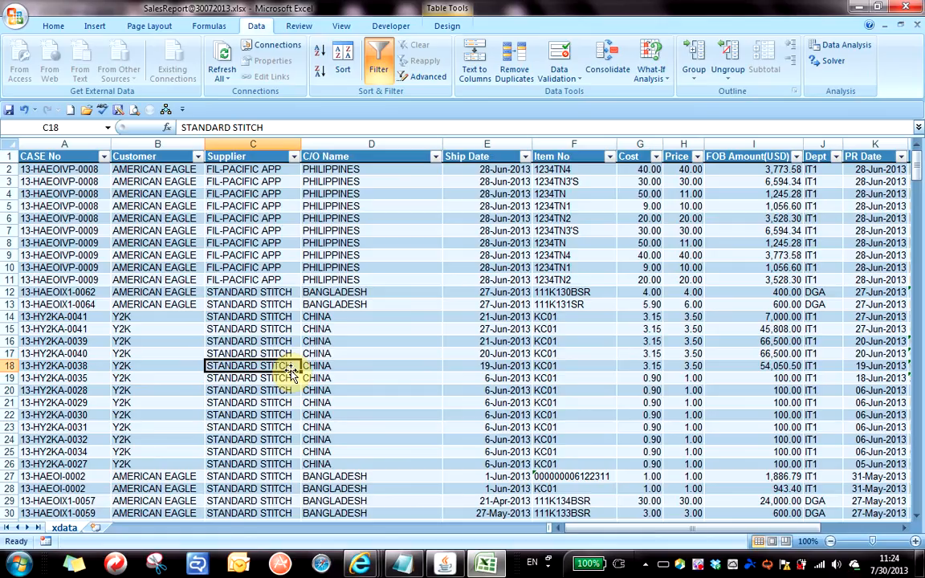
Insert a new empty column in front of the Customer column.
{"action": "left_click", "coordinate": [134, 141]}
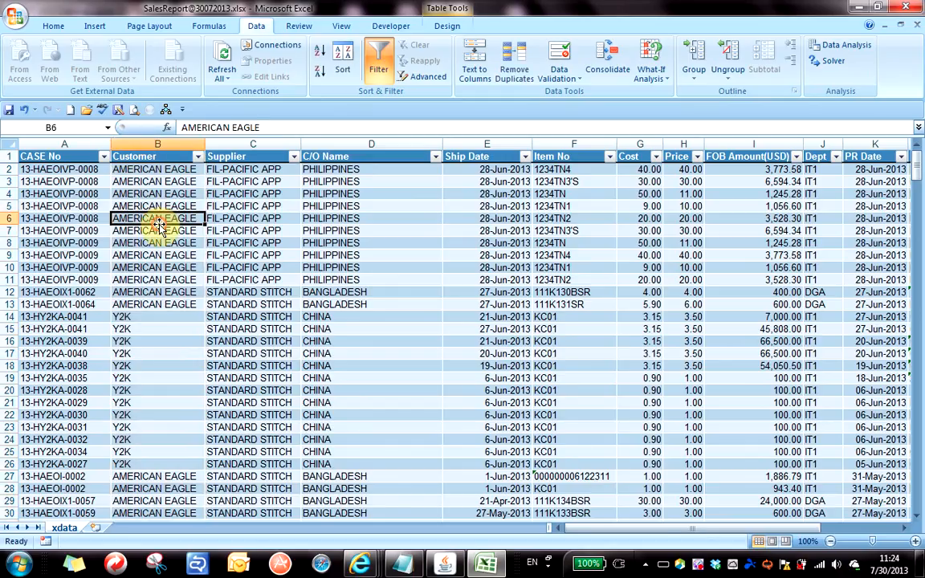
{"action": "left_click", "coordinate": [153, 144]}
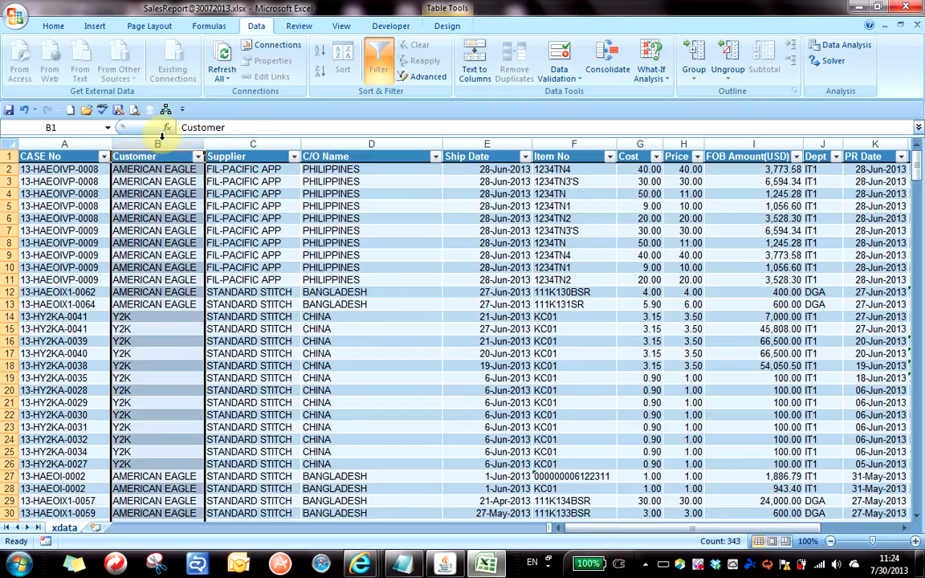
{"action": "right_click", "coordinate": [158, 151]}
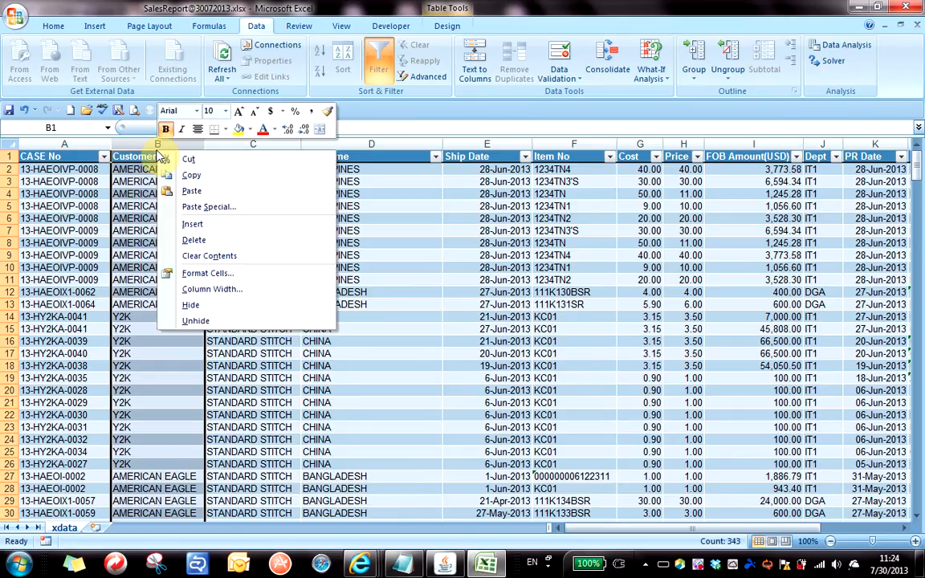
{"action": "left_click", "coordinate": [212, 229]}
Head the new column B 'Analysis Code' and check cells down the column.
{"action": "left_click", "coordinate": [176, 229]}
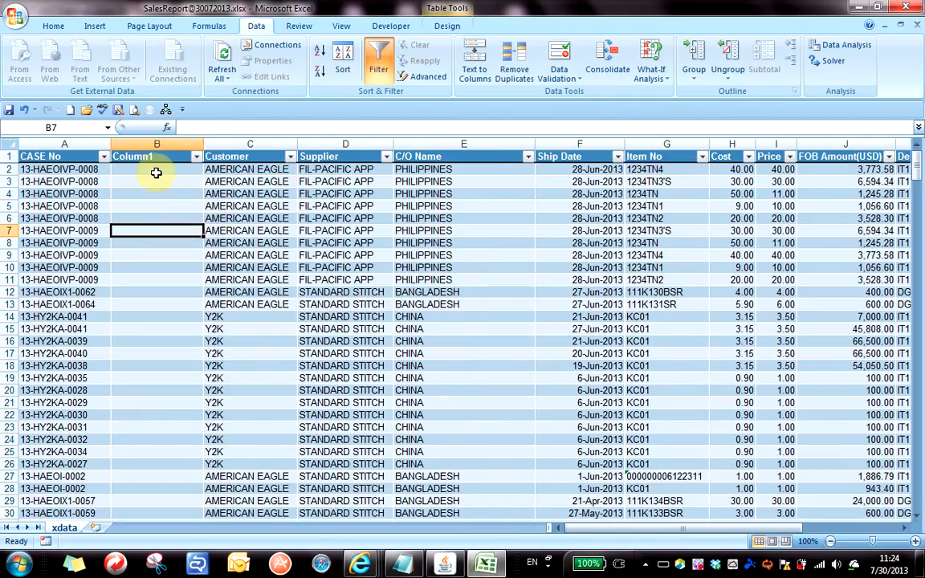
{"action": "left_click", "coordinate": [134, 156]}
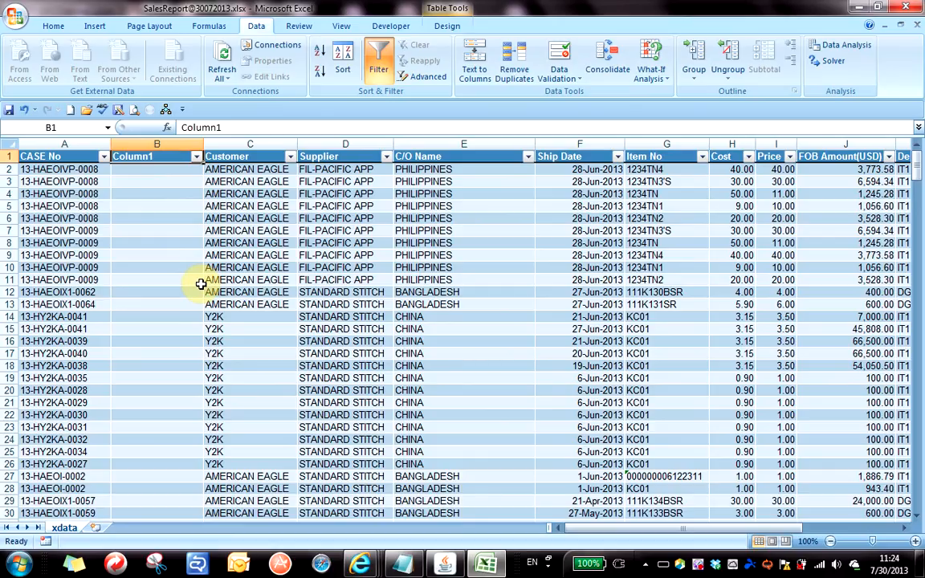
{"action": "type", "text": "Ana"}
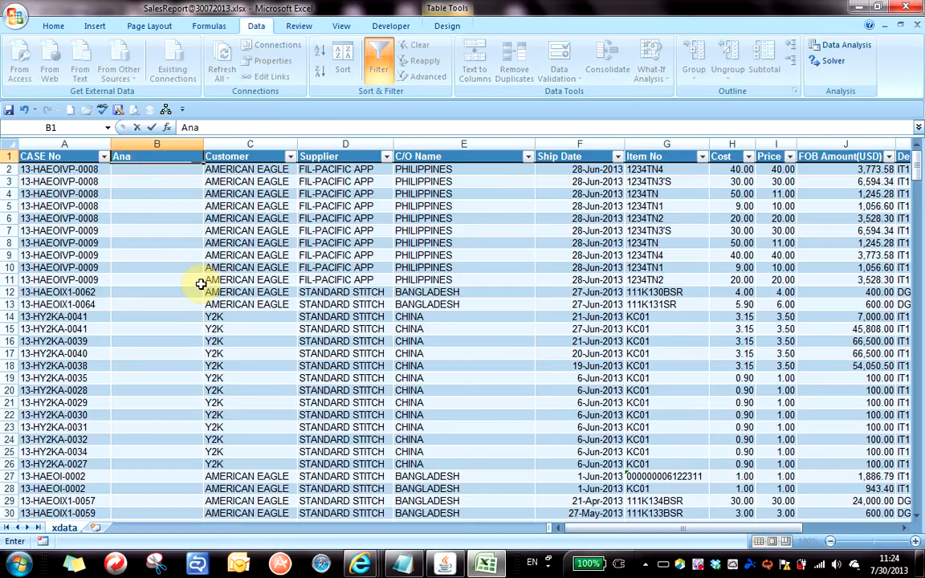
{"action": "type", "text": "lysis Code"}
{"action": "left_click", "coordinate": [161, 181]}
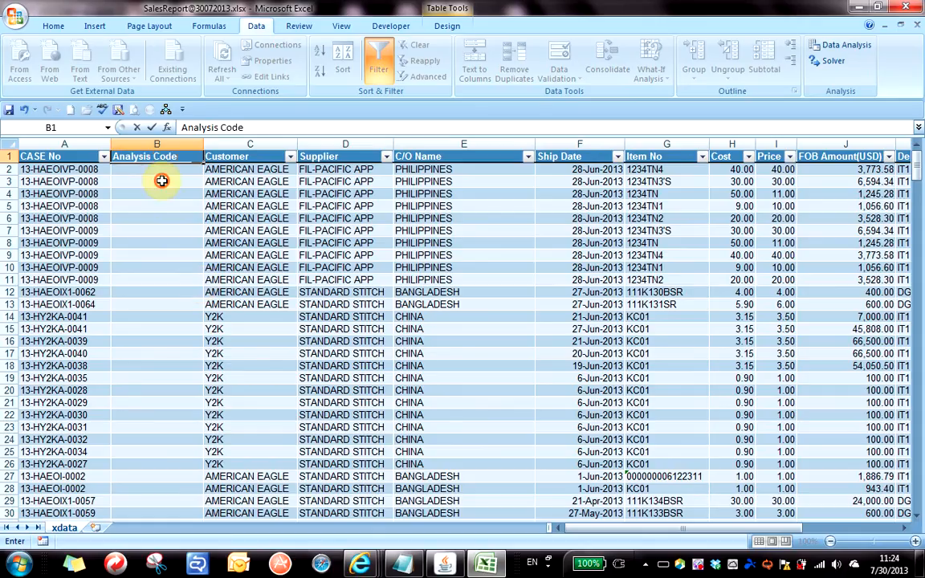
{"action": "left_click", "coordinate": [155, 171]}
{"action": "left_click", "coordinate": [154, 230]}
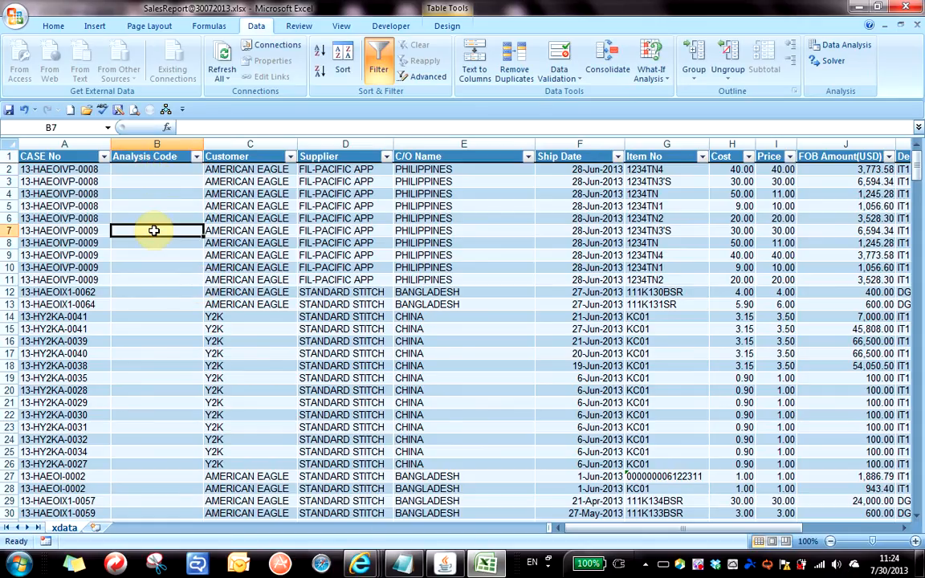
{"action": "key", "text": "Up"}
{"action": "key", "text": "Up"}
{"action": "key", "text": "Up"}
{"action": "key", "text": "Up"}
{"action": "key", "text": "Up"}
{"action": "key", "text": "Down"}
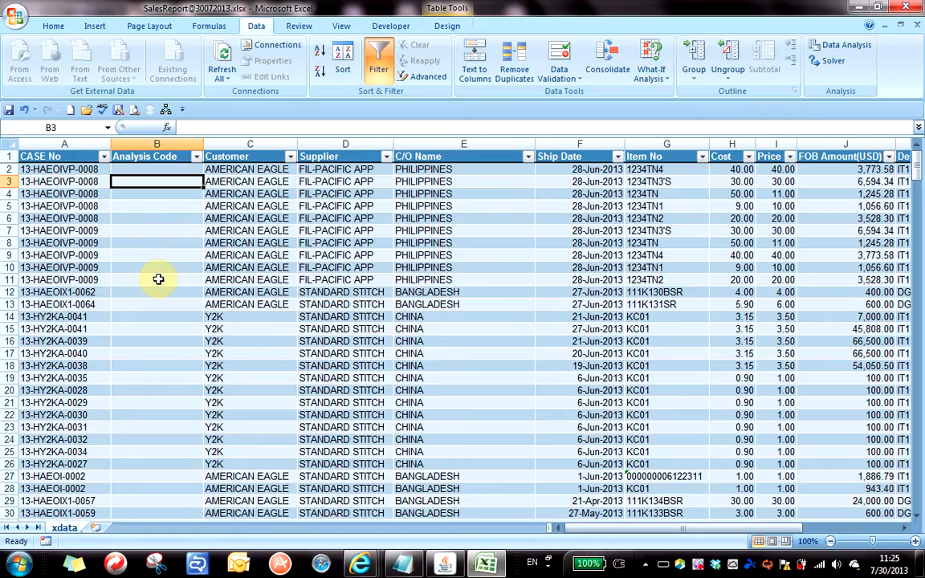
Check cells B7, B3 and B2 of Analysis Code, then insert the blank Sheet1 worksheet.
{"action": "left_click", "coordinate": [156, 230]}
{"action": "left_click", "coordinate": [138, 181]}
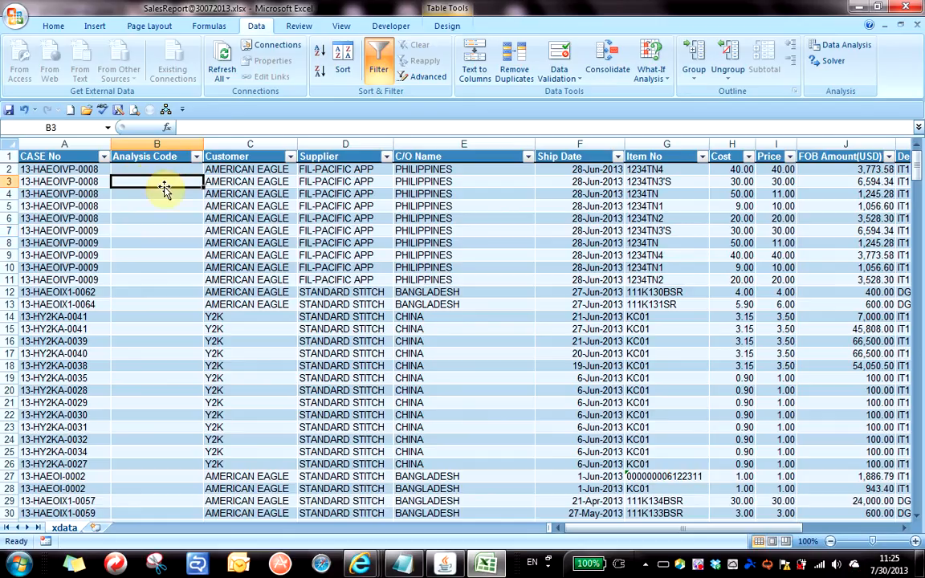
{"action": "left_click", "coordinate": [159, 170]}
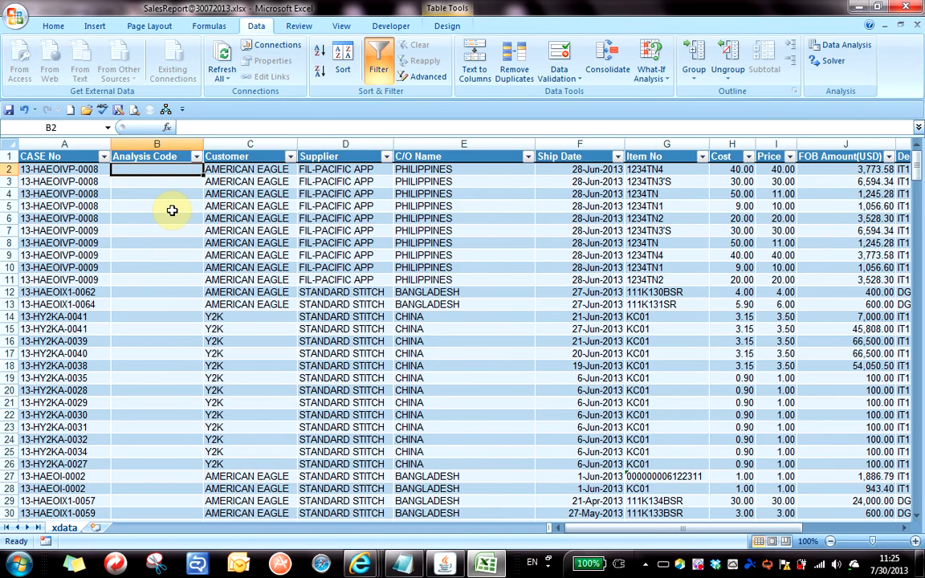
{"action": "scroll", "coordinate": [190, 285], "scroll_direction": "up", "scroll_amount": 2}
{"action": "scroll", "coordinate": [299, 316], "scroll_direction": "up", "scroll_amount": 6}
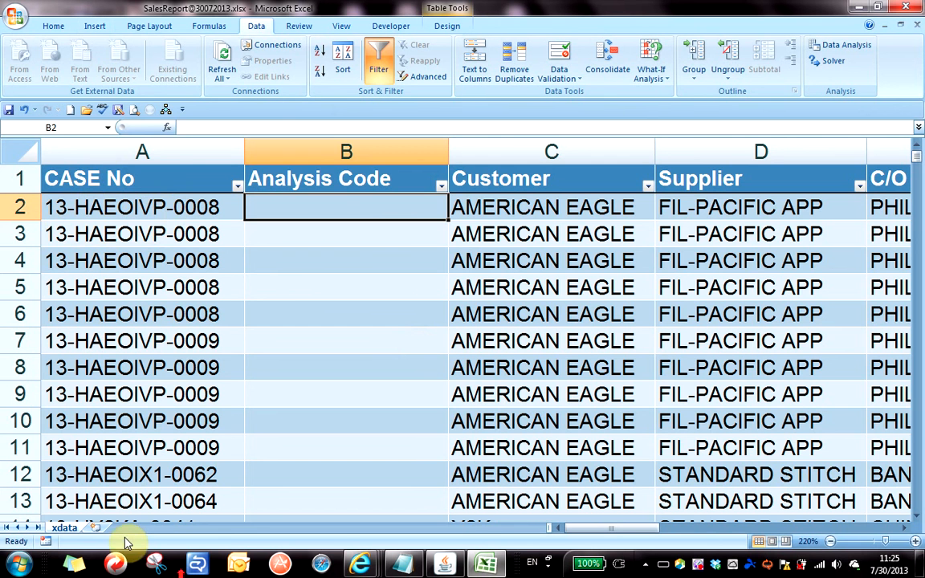
{"action": "left_click", "coordinate": [96, 529]}
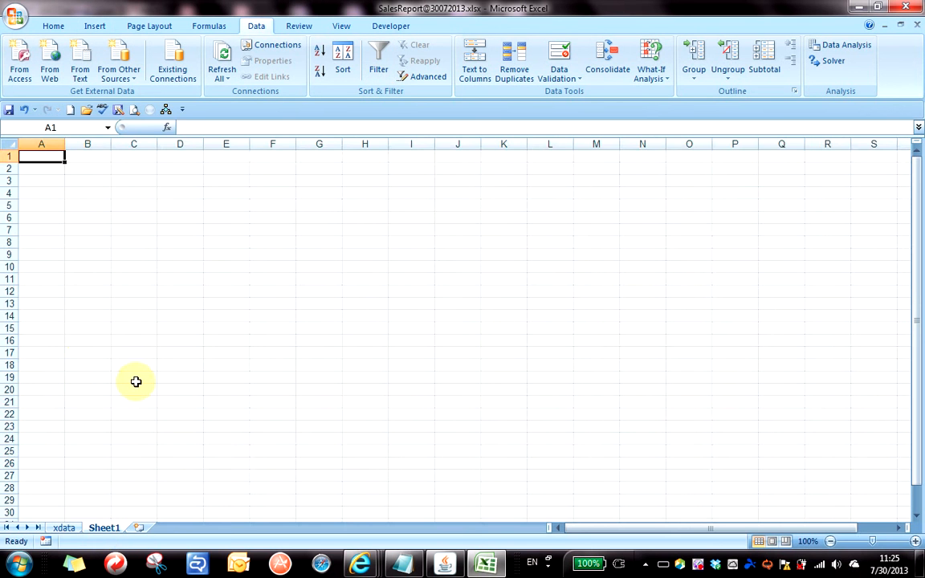
Enter the sample sentence '[first name] is a Good Guy' in cell A1.
{"action": "scroll", "coordinate": [136, 378], "scroll_direction": "up", "scroll_amount": 5}
{"action": "scroll", "coordinate": [176, 344], "scroll_direction": "up", "scroll_amount": 2}
{"action": "left_click", "coordinate": [93, 275]}
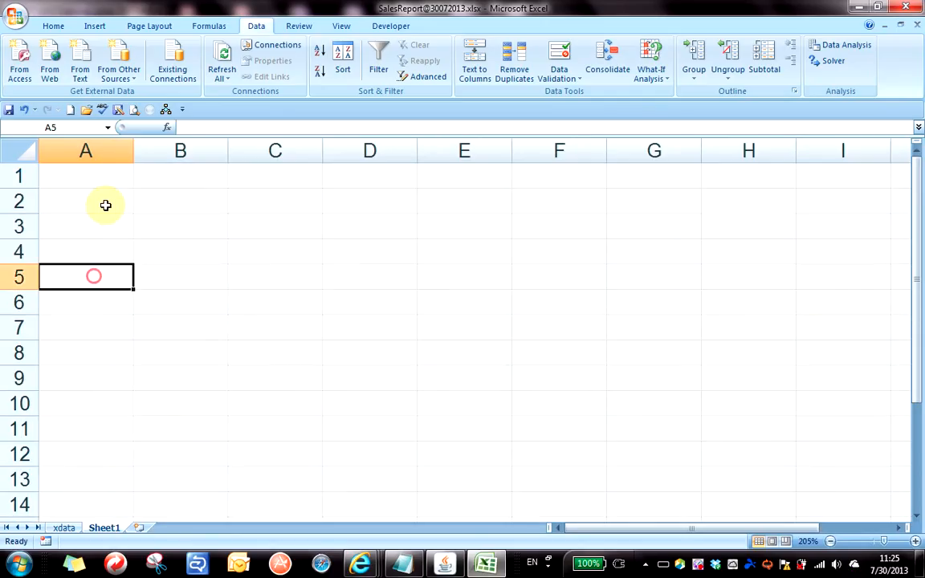
{"action": "left_click", "coordinate": [103, 171]}
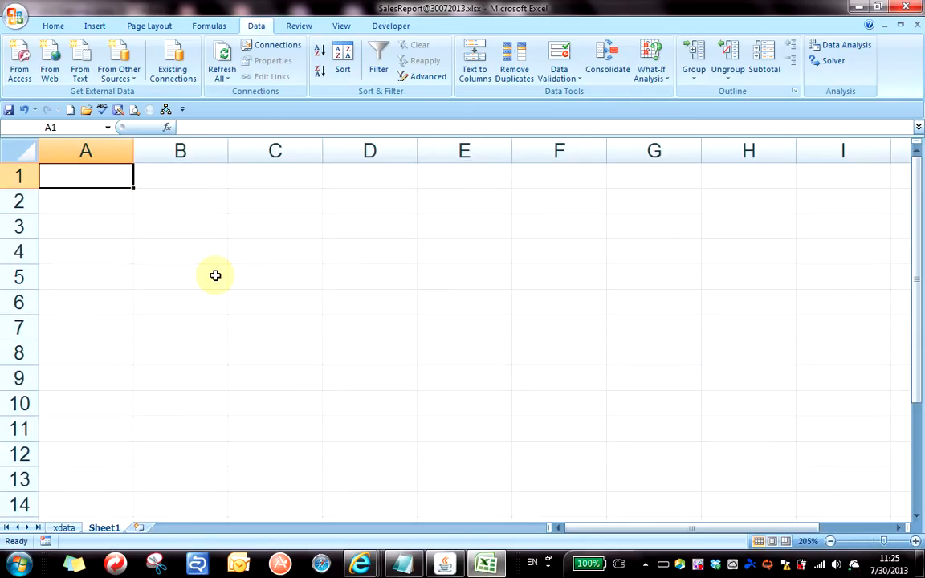
{"action": "type", "text": "David M"}
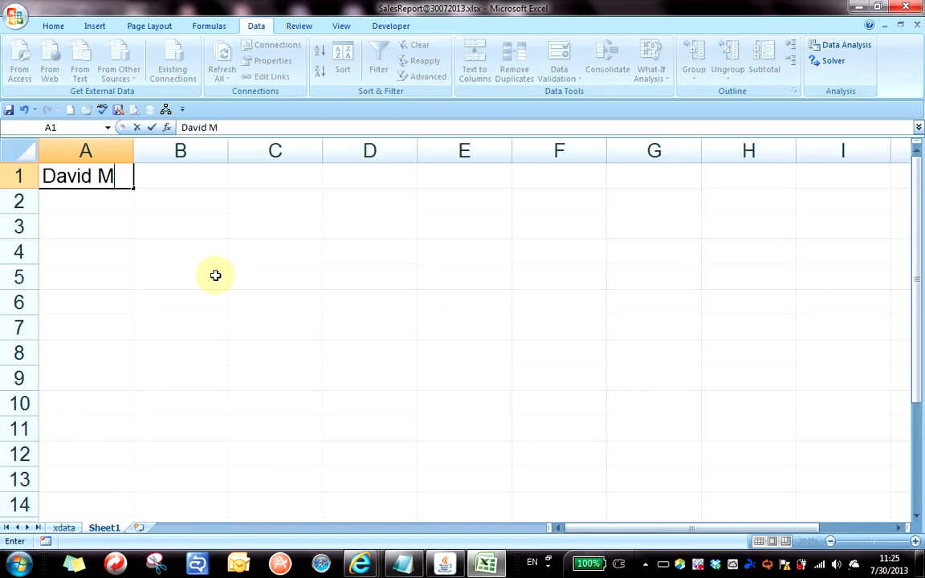
{"action": "key", "text": "BackSpace"}
{"action": "type", "text": "is Good"}
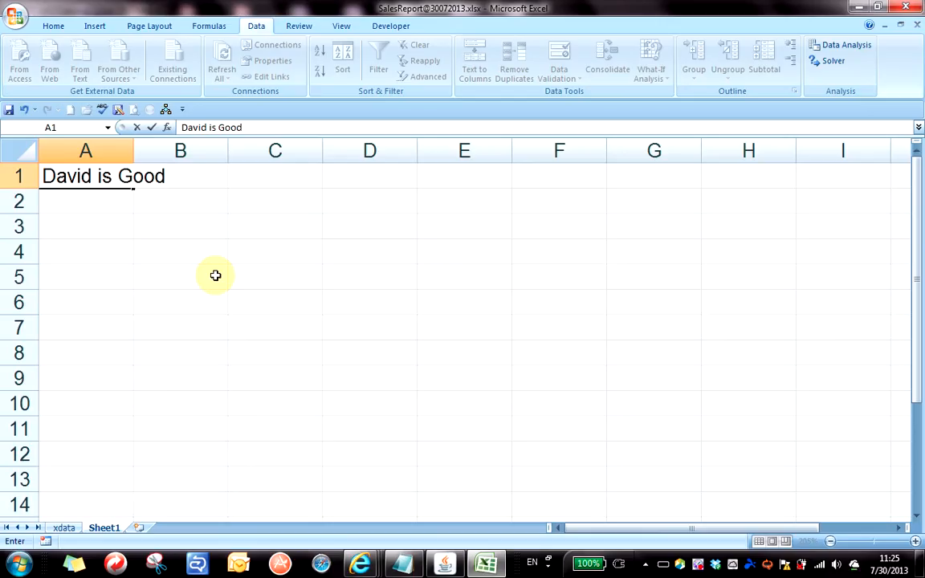
{"action": "key", "text": "BackSpace"}
{"action": "key", "text": "BackSpace"}
{"action": "key", "text": "BackSpace"}
{"action": "key", "text": "BackSpace"}
{"action": "type", "text": "a "}
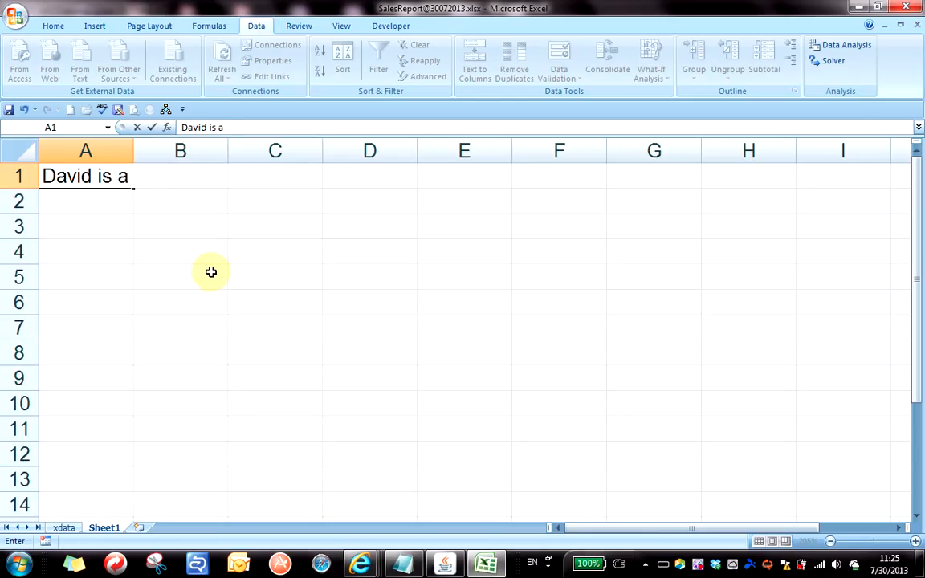
{"action": "type", "text": "Good Guy"}
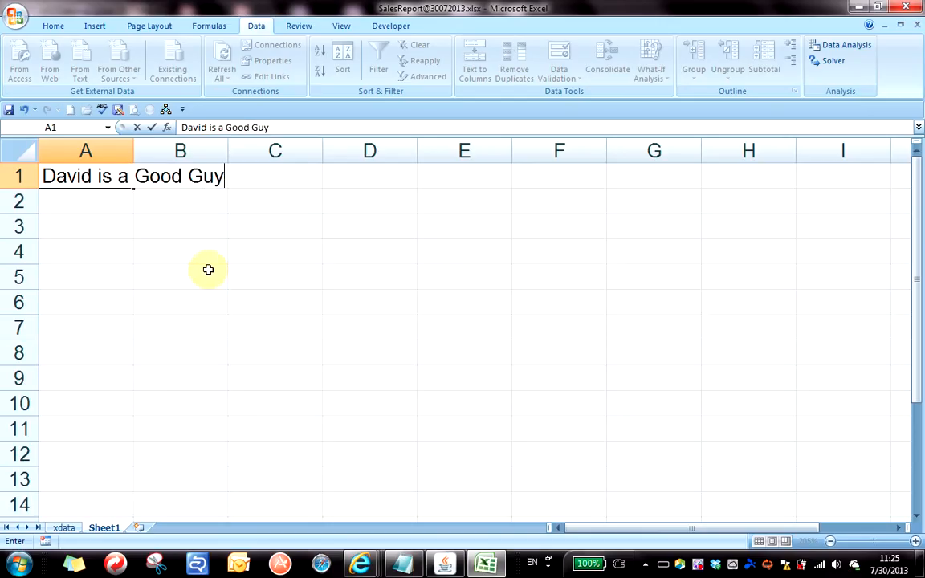
{"action": "key", "text": "Return"}
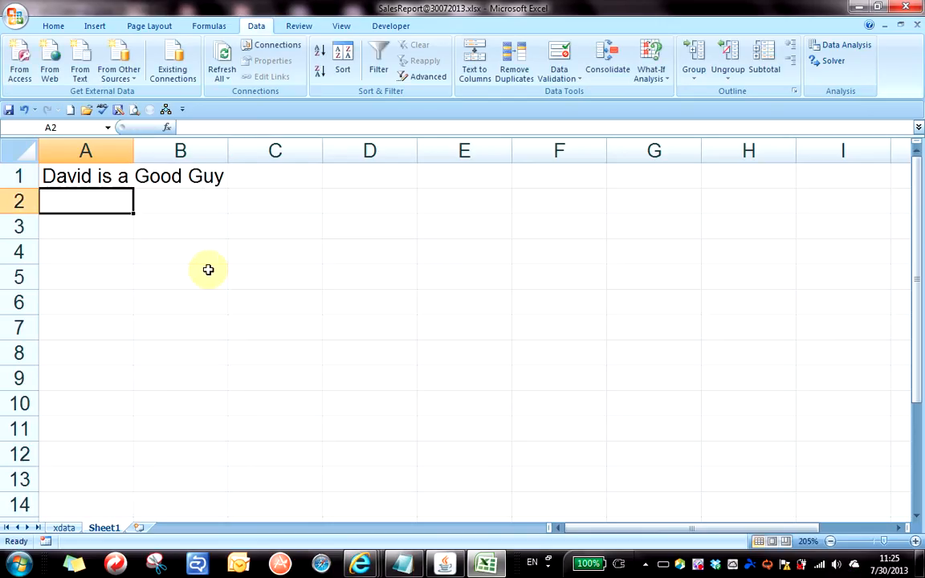
Auto-fit column A to the sentence and drag it slightly wider.
{"action": "double_click", "coordinate": [134, 149]}
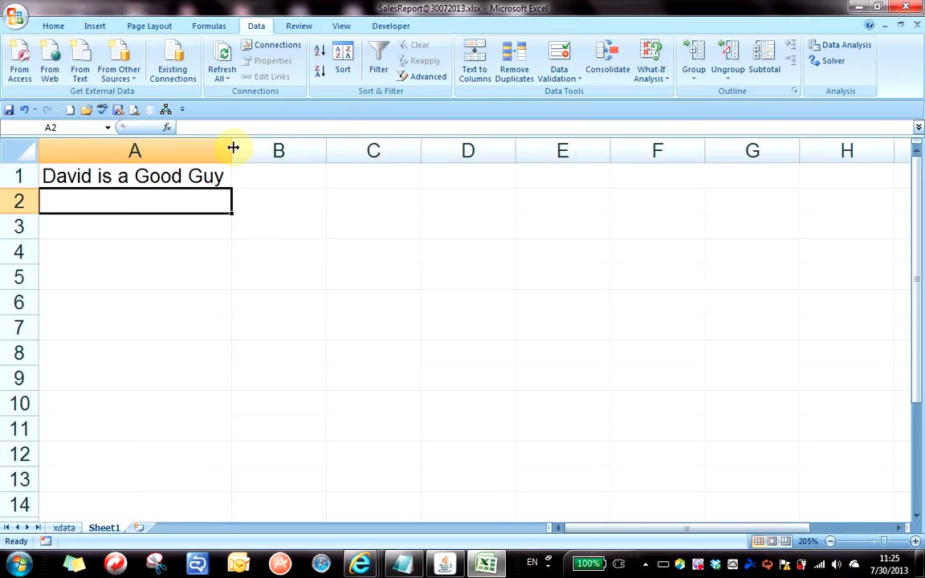
{"action": "left_click_drag", "start_coordinate": [233, 147], "coordinate": [254, 147]}
{"action": "left_click", "coordinate": [153, 219]}
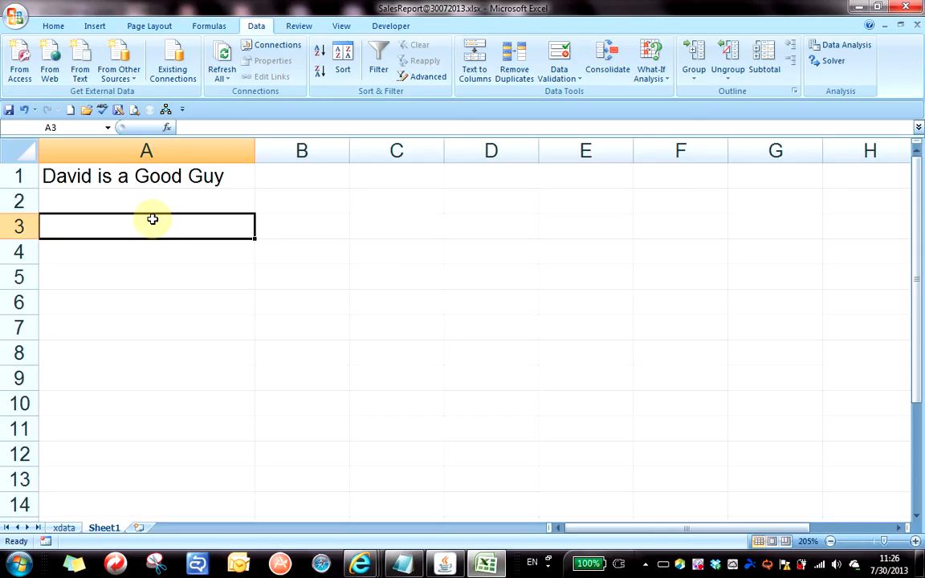
Type LEFT, RIGHT, MID and LEN into cells A3 through A6.
{"action": "type", "text": "LEFT"}
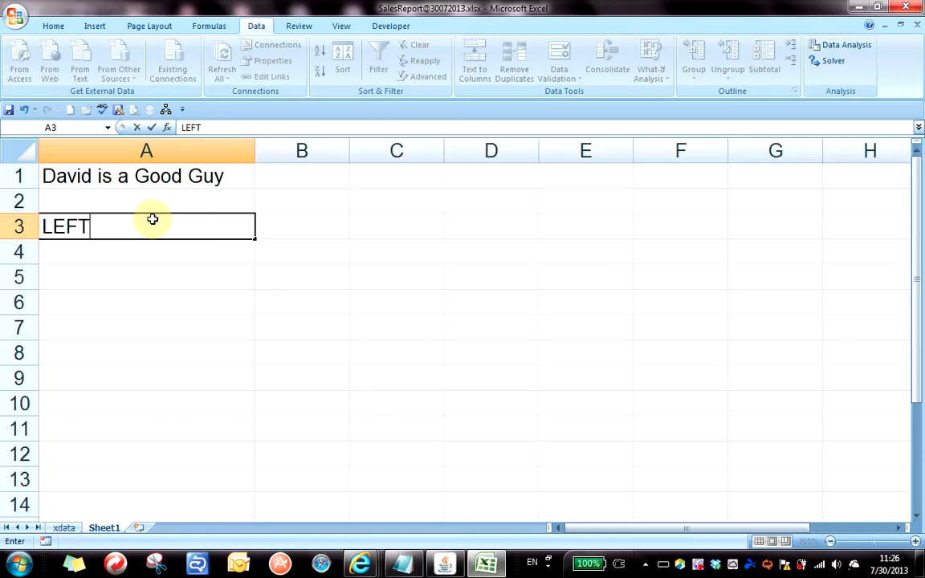
{"action": "key", "text": "Return"}
{"action": "type", "text": "RIGHT"}
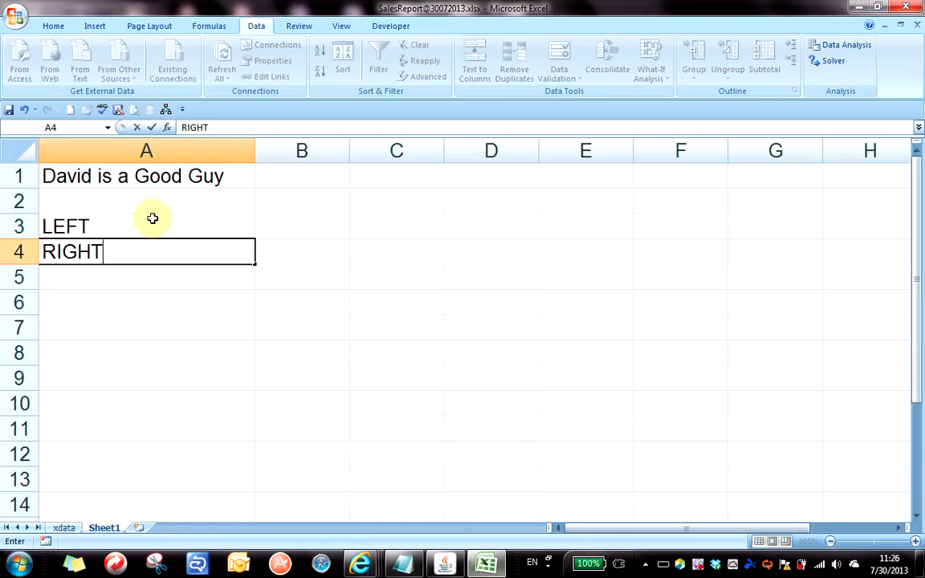
{"action": "key", "text": "Return"}
{"action": "type", "text": "MID"}
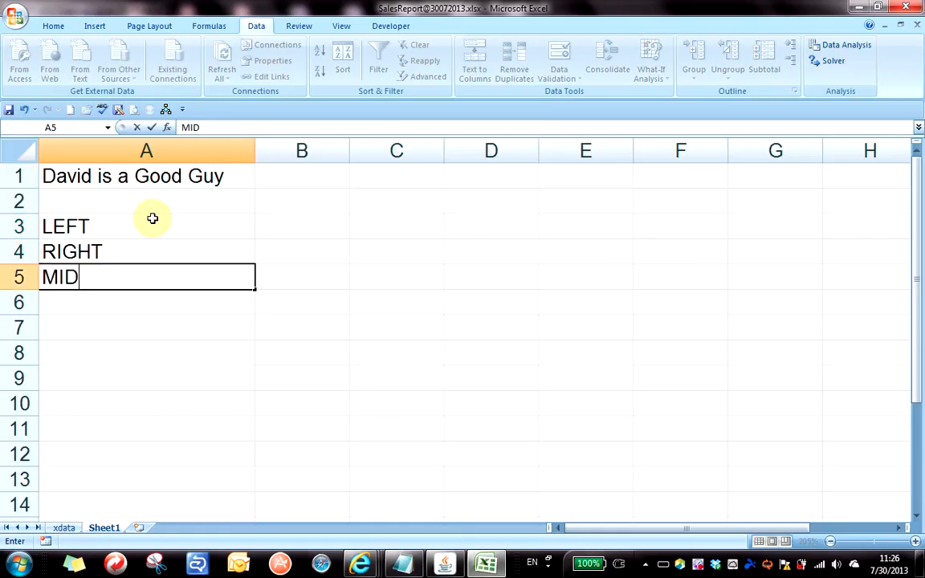
{"action": "key", "text": "Return"}
{"action": "type", "text": "LEN"}
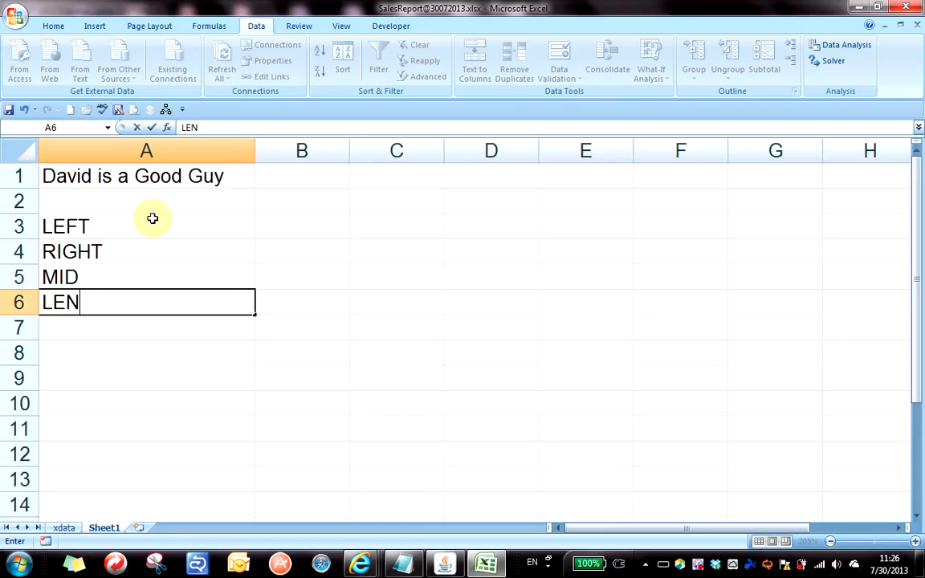
{"action": "key", "text": "Return"}
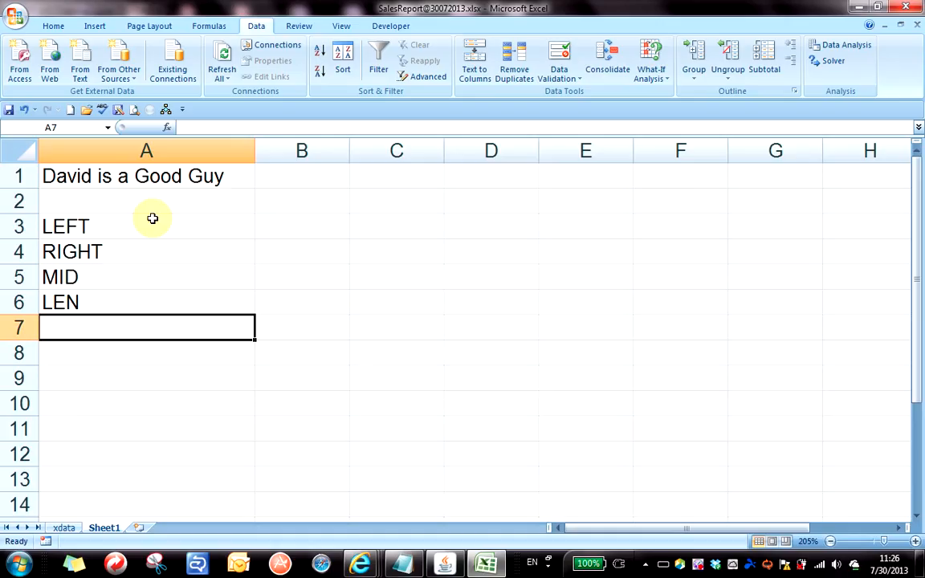
Make the four function names in A3:A6 bold.
{"action": "key", "text": "Up"}
{"action": "key", "text": "Up"}
{"action": "key", "text": "Up"}
{"action": "key", "text": "Up"}
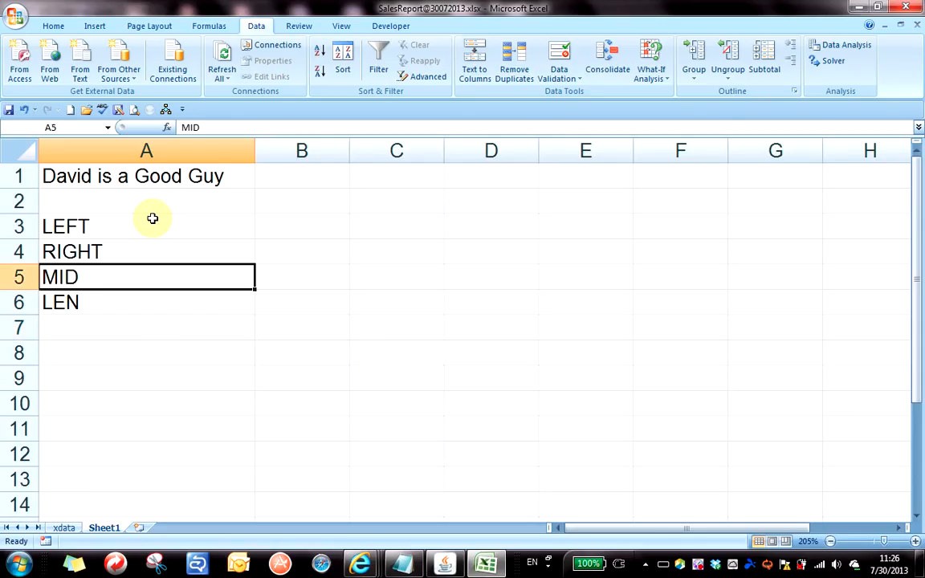
{"action": "key", "text": "shift+Down"}
{"action": "key", "text": "shift+Down"}
{"action": "key", "text": "shift+Down"}
{"action": "key", "text": "ctrl+b"}
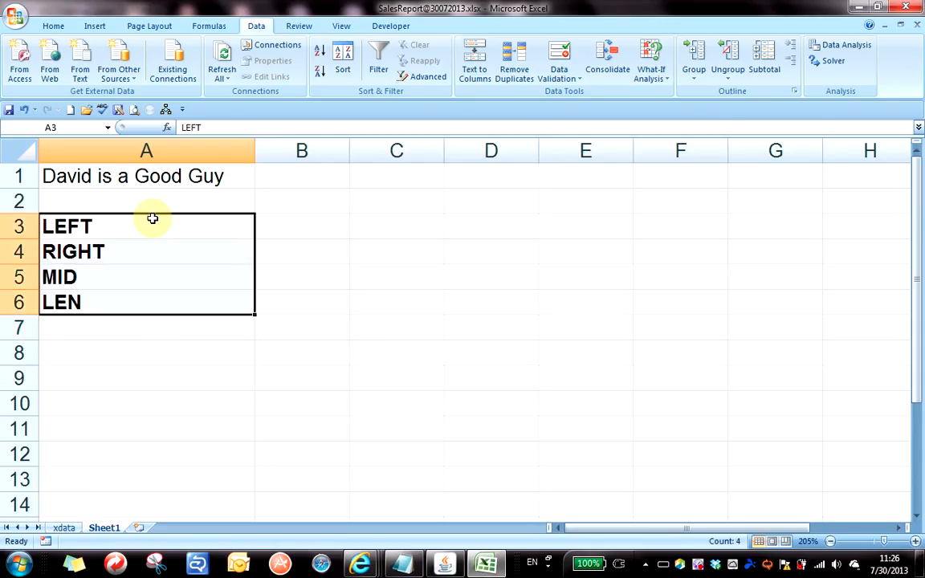
{"action": "key", "text": "Right"}
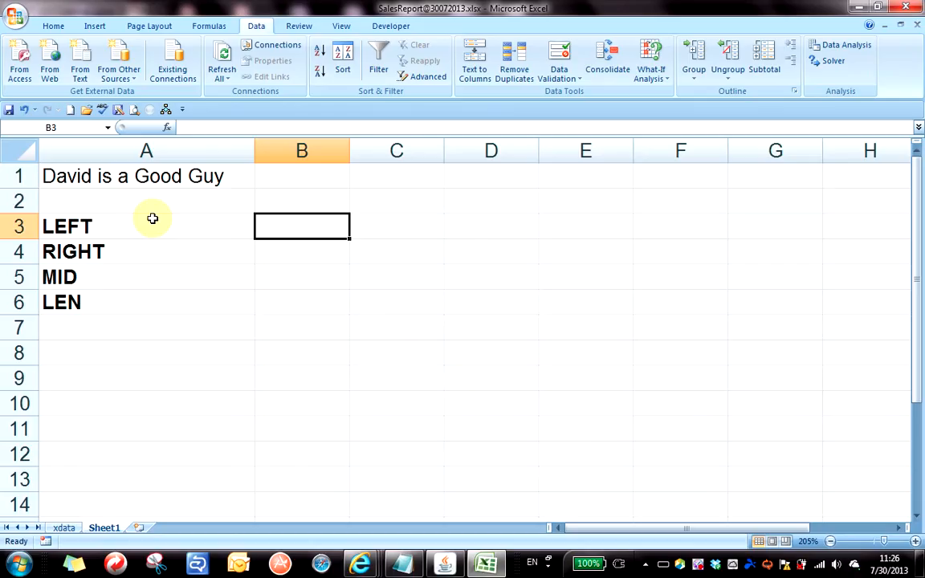
Enter =LEFT(A1,5) in B3 to return the sentence's first five characters.
{"action": "type", "text": "=LEFT"}
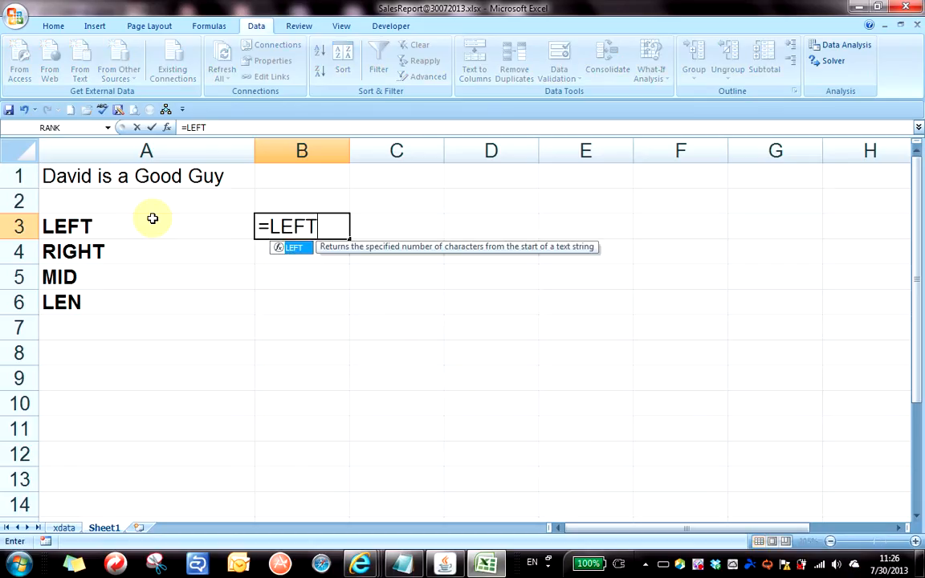
{"action": "type", "text": "("}
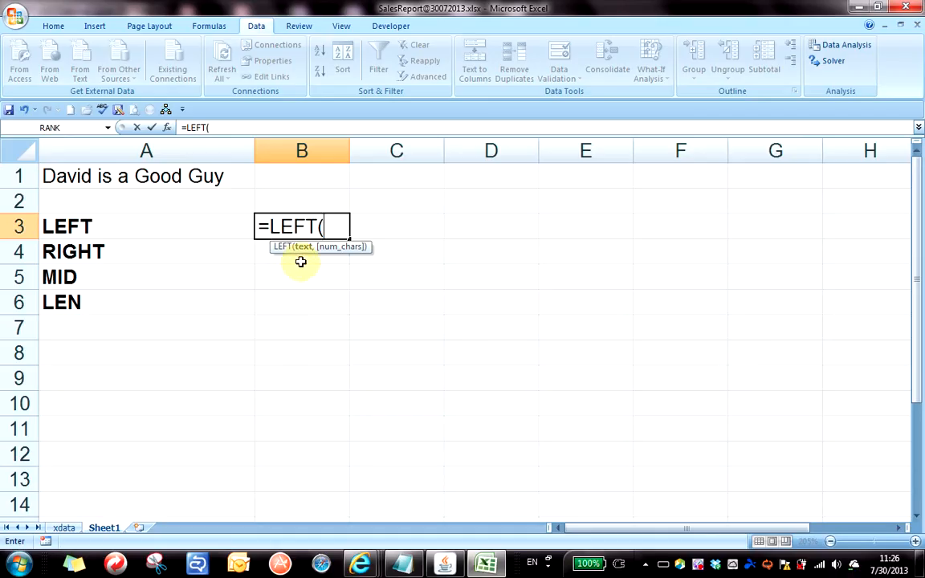
{"action": "left_click", "coordinate": [98, 178]}
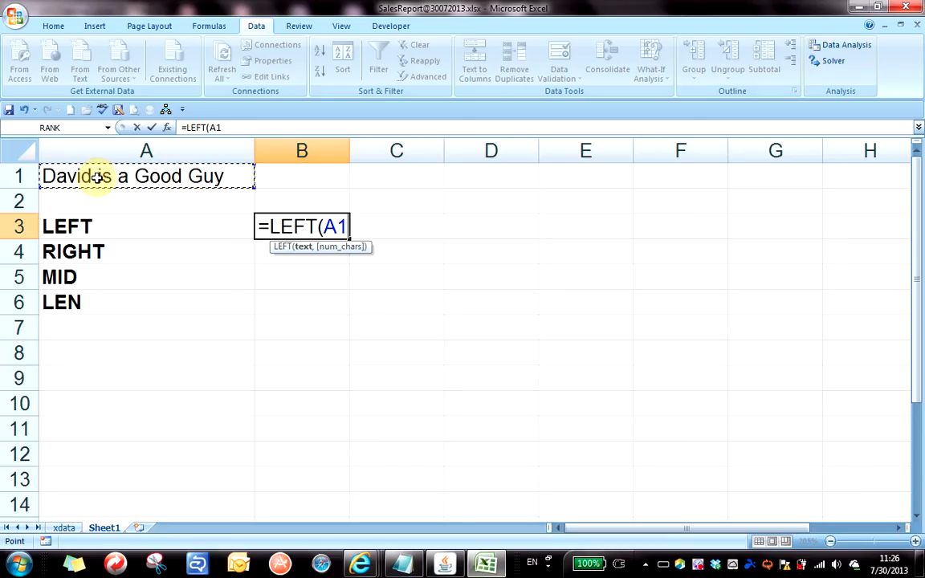
{"action": "type", "text": ",5)"}
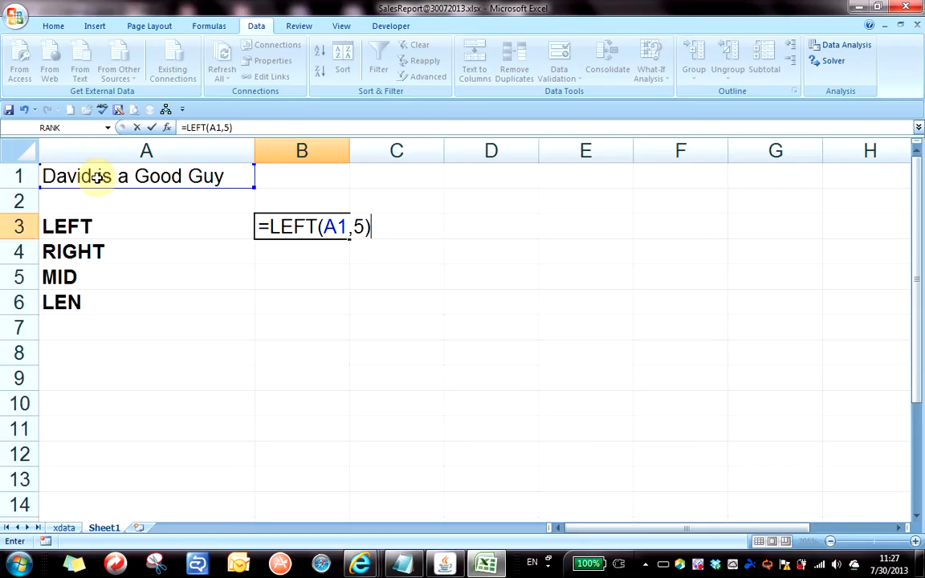
{"action": "key", "text": "Return"}
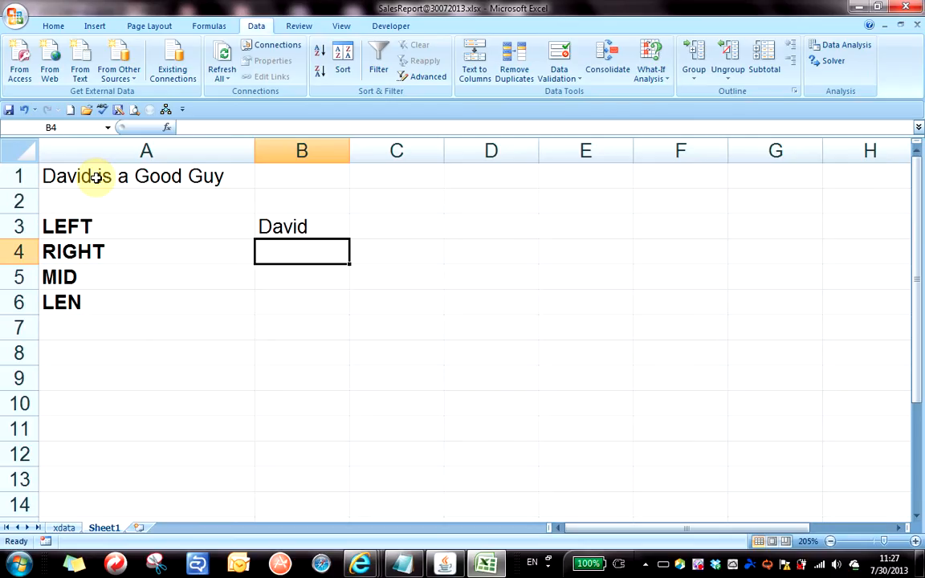
Enter =RIGHT(A1,3) in B4 to return the last word, Guy.
{"action": "type", "text": "=right("}
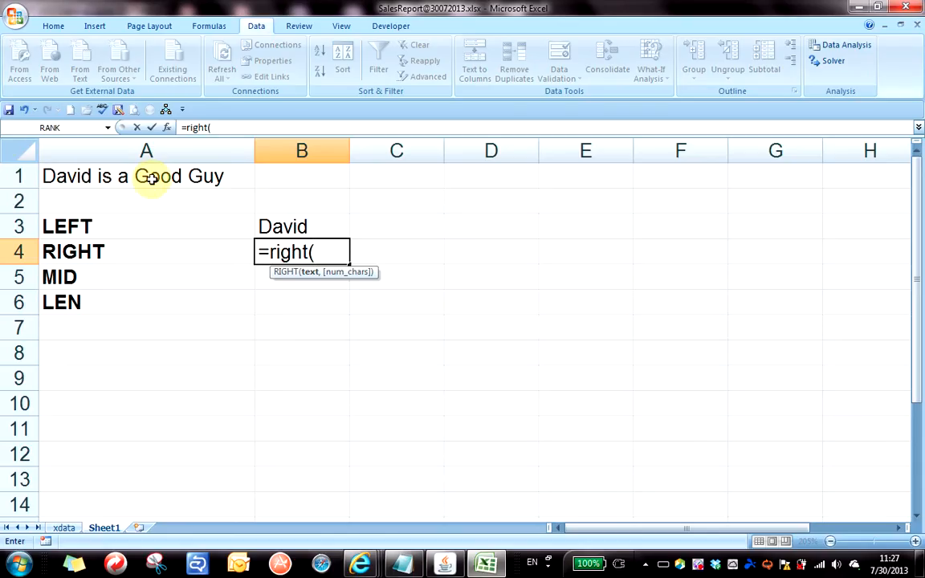
{"action": "left_click", "coordinate": [151, 179]}
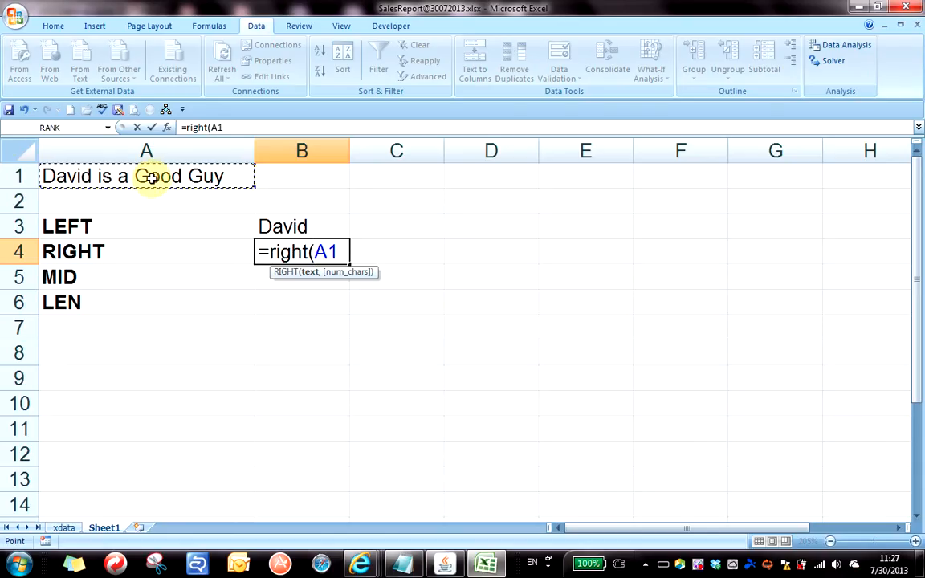
{"action": "type", "text": ","}
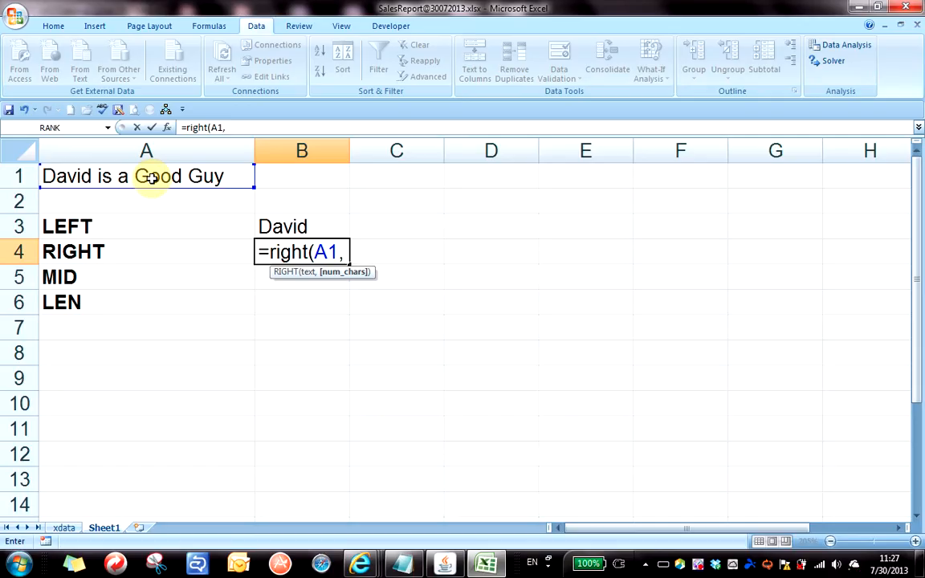
{"action": "type", "text": "3)"}
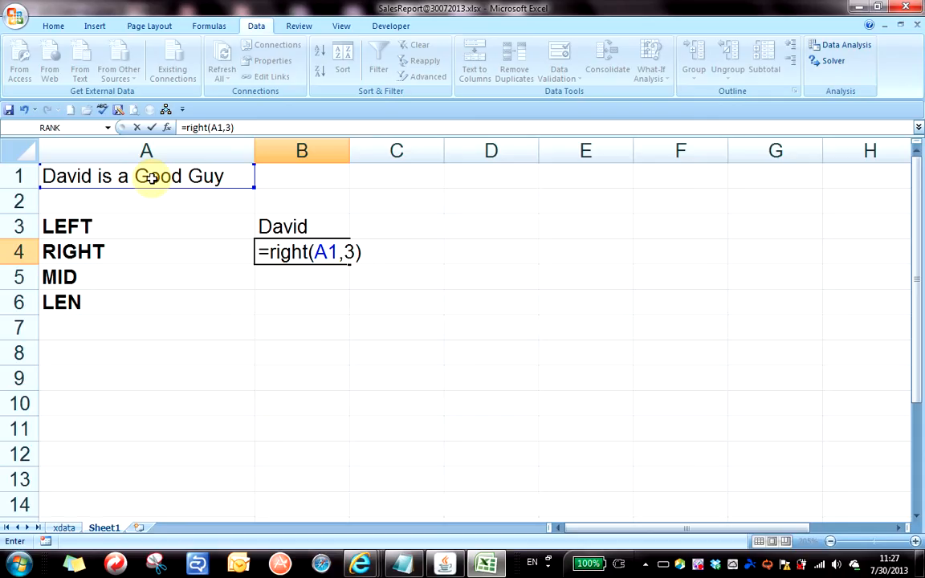
{"action": "key", "text": "Return"}
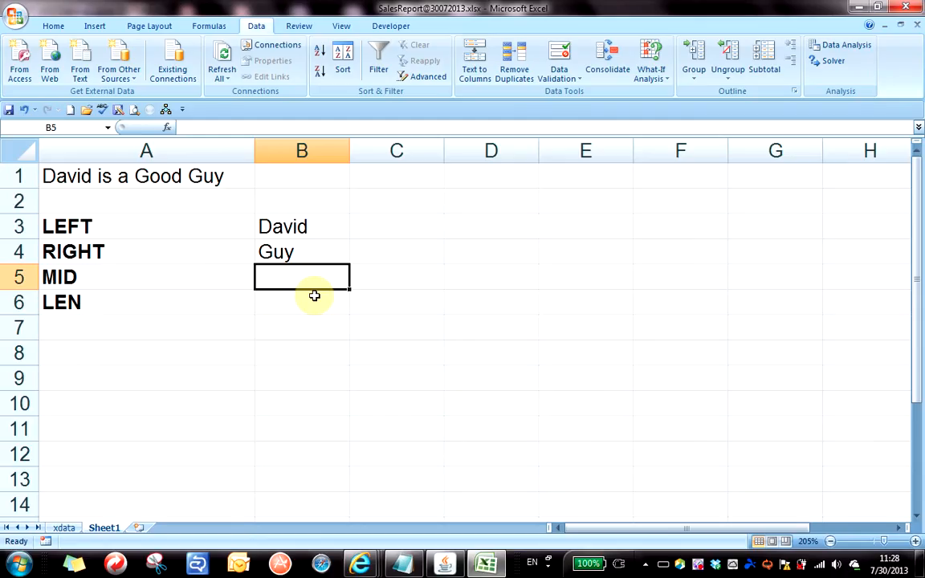
Enter =MID(A1,12,4) in B5 to extract the word Good.
{"action": "type", "text": "=MID("}
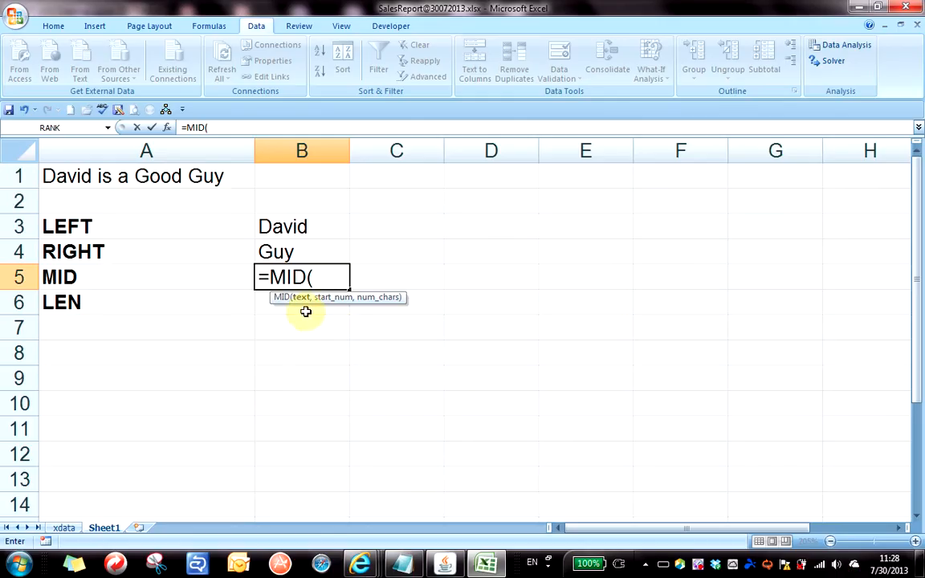
{"action": "left_click", "coordinate": [103, 176]}
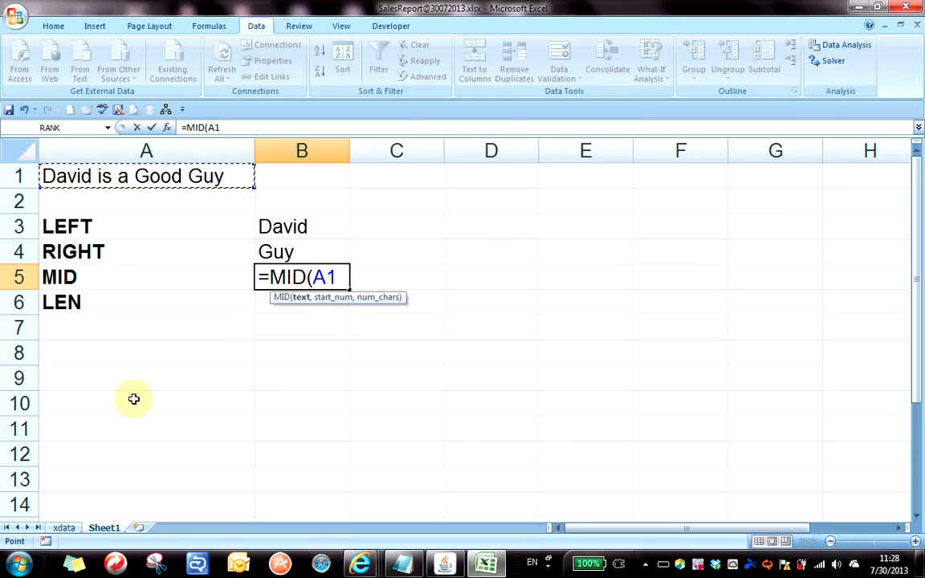
{"action": "type", "text": ","}
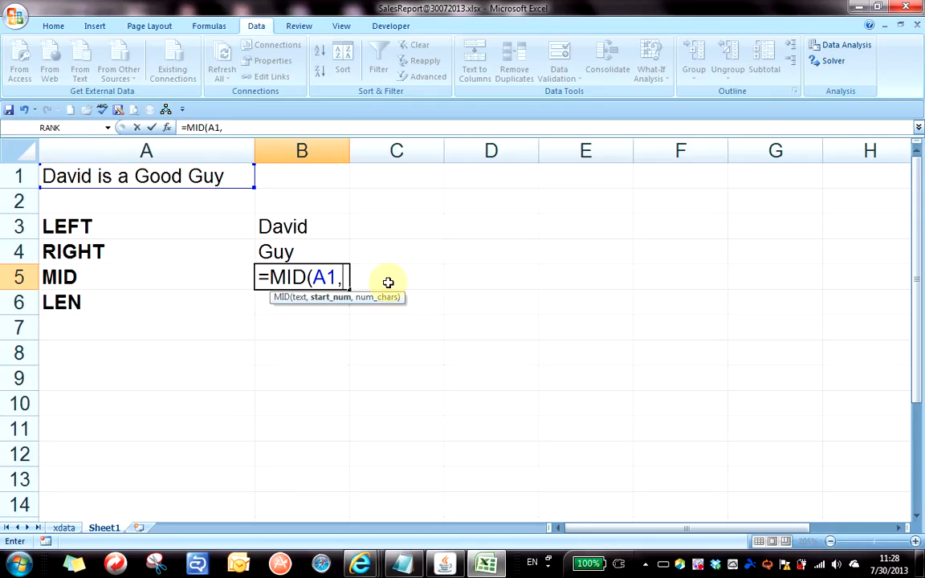
{"action": "type", "text": "12"}
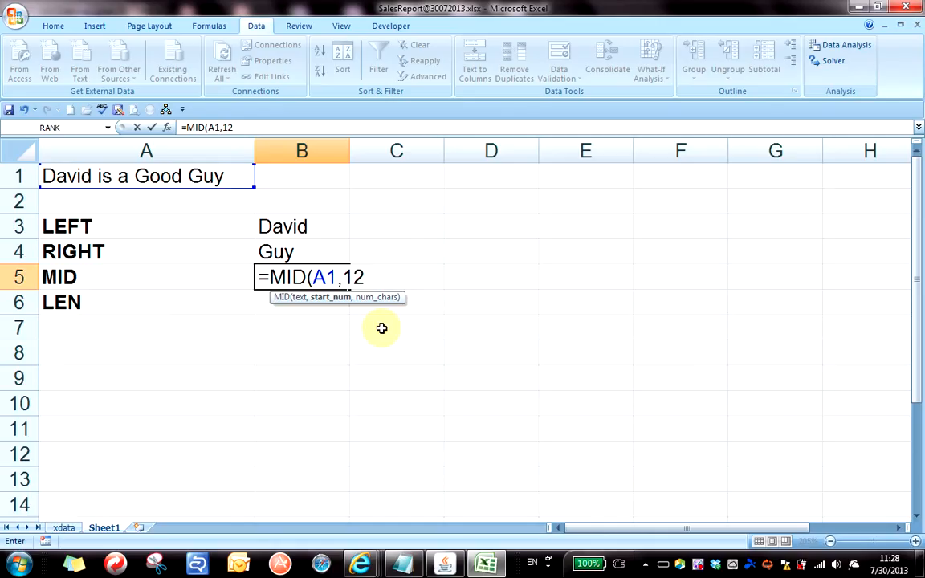
{"action": "type", "text": ","}
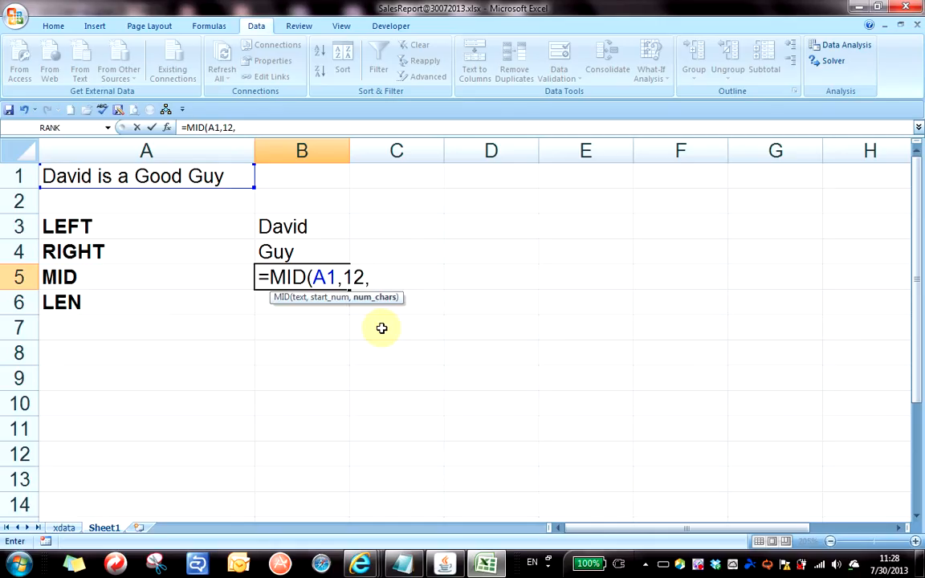
{"action": "type", "text": "4)"}
{"action": "key", "text": "Return"}
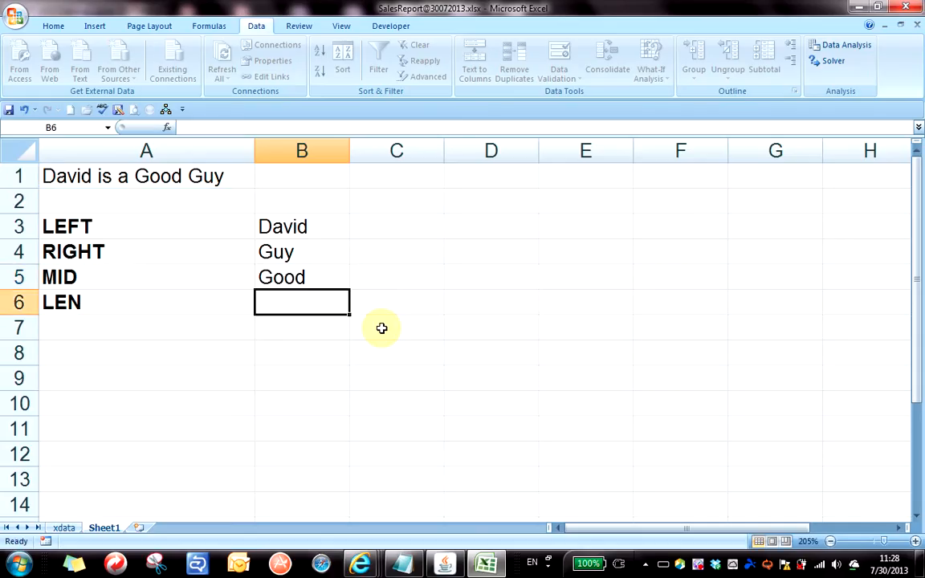
{"action": "key", "text": "Up"}
{"action": "double_click", "coordinate": [315, 275]}
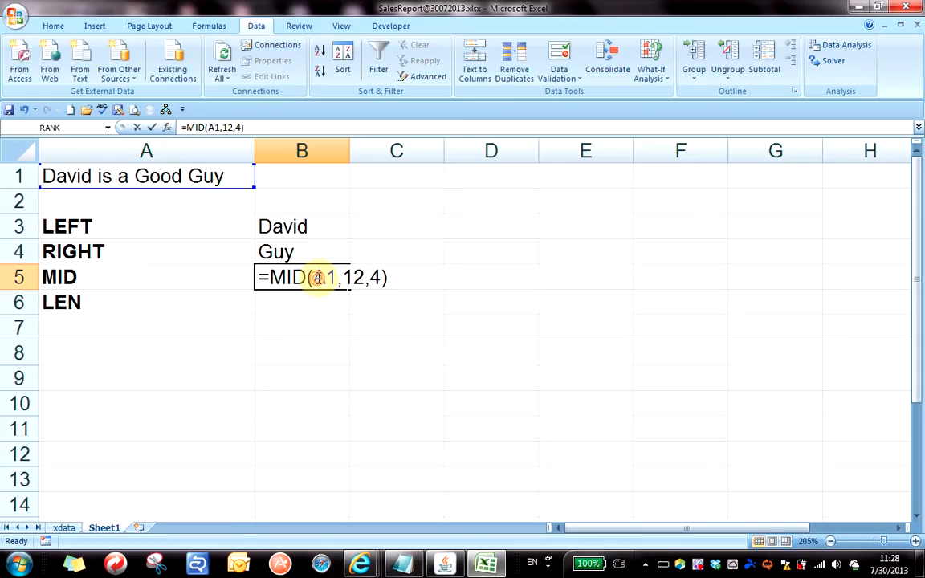
{"action": "left_click_drag", "start_coordinate": [346, 277], "coordinate": [366, 276]}
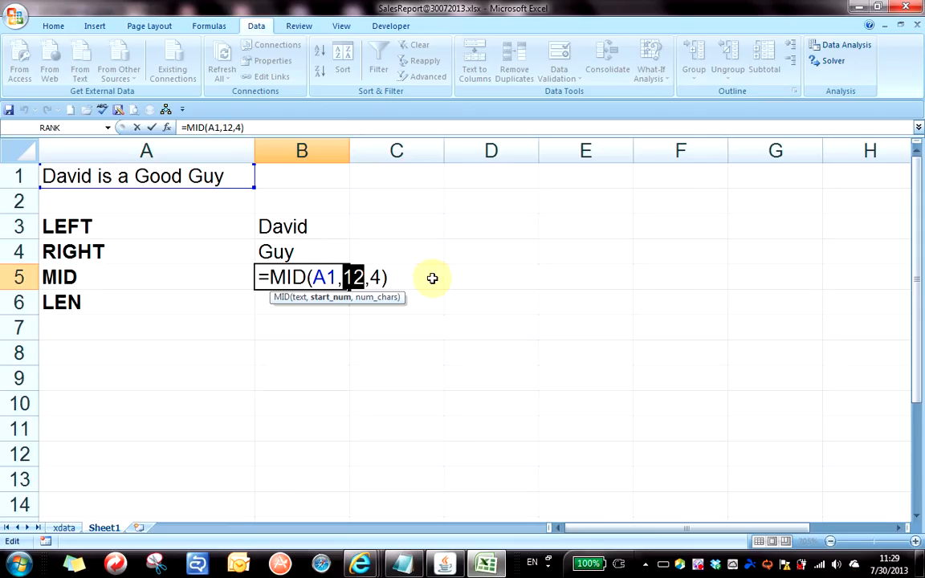
{"action": "key", "text": "Return"}
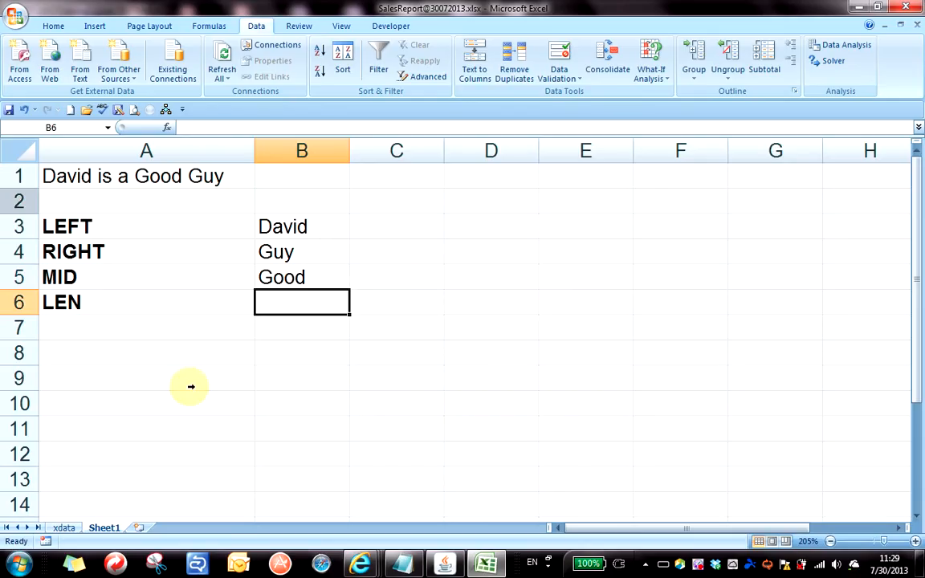
Return to the xdata sheet with the sales table.
{"action": "left_click", "coordinate": [68, 529]}
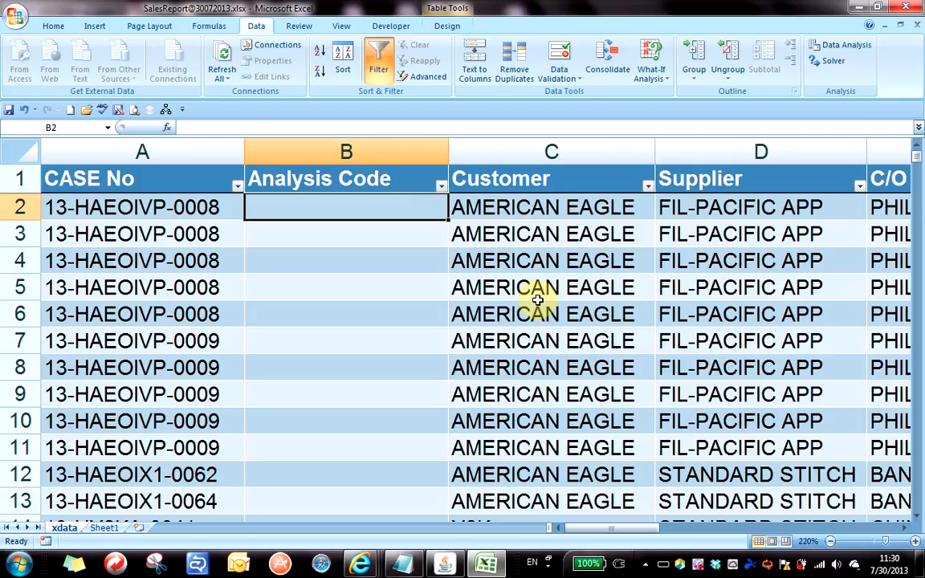
Type =MID( in B2 and click A2 to reference this row's CASE No.
{"action": "type", "text": "=MID("}
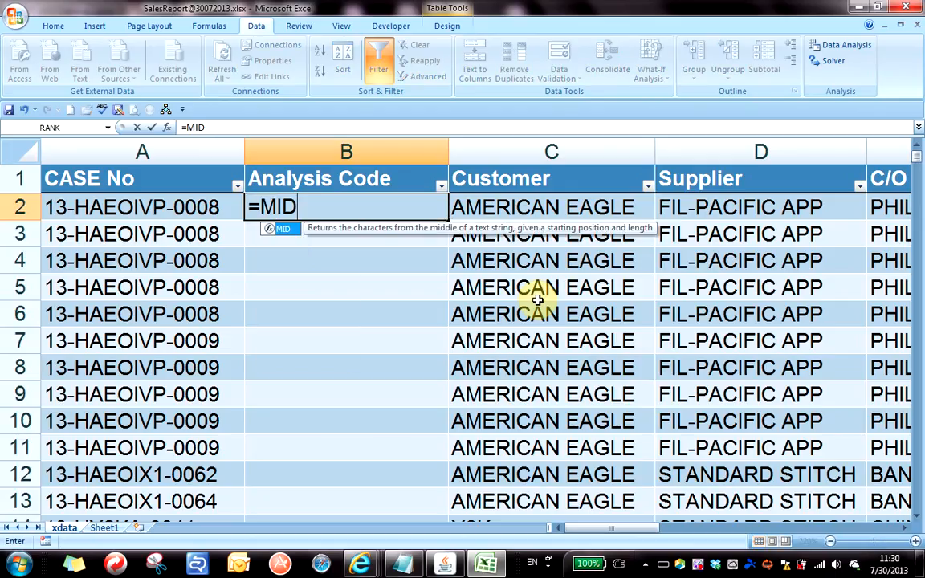
{"action": "left_click", "coordinate": [191, 207]}
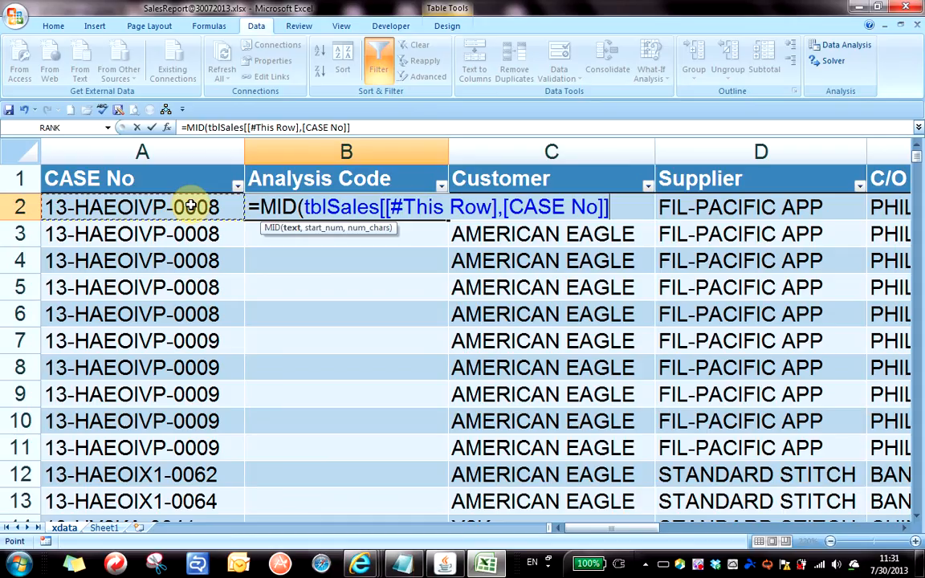
Complete B2 as =MID(tblSales[[#This Row],[CASE No]],9,2) and commit it.
{"action": "type", "text": ","}
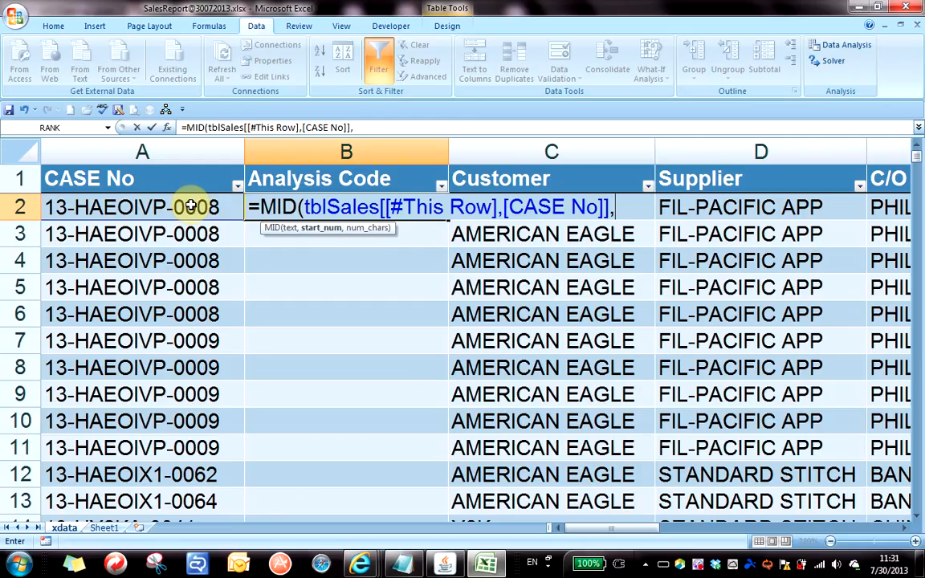
{"action": "type", "text": "9,"}
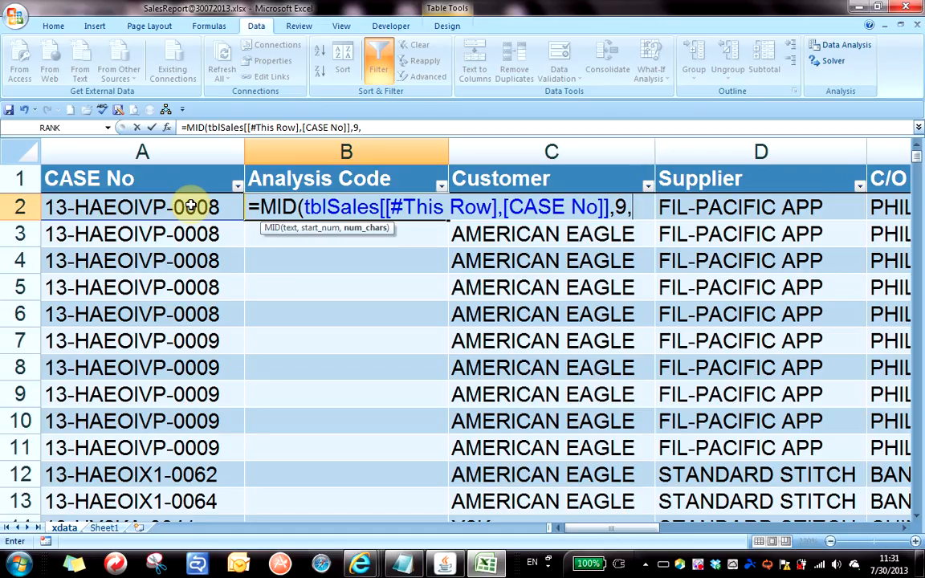
{"action": "type", "text": "2)"}
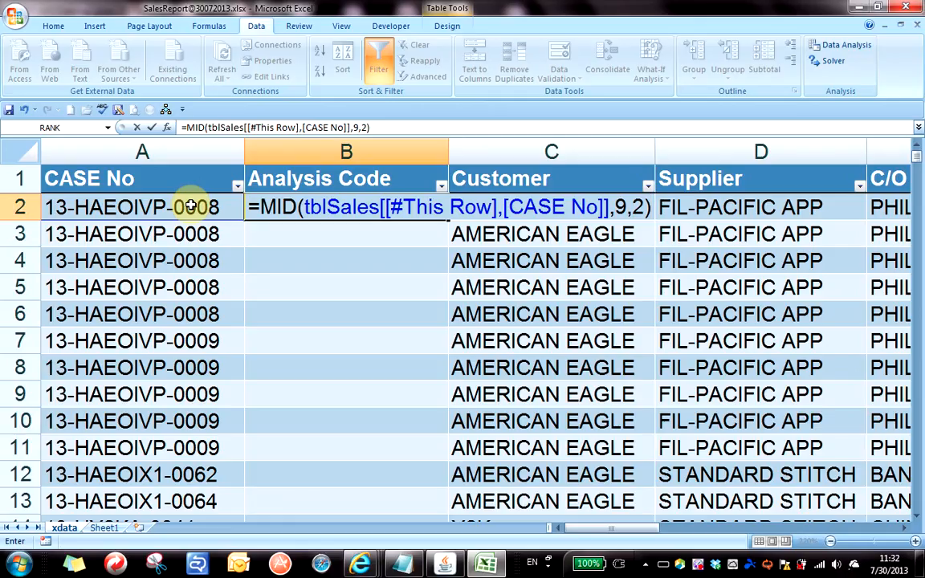
{"action": "key", "text": "Return"}
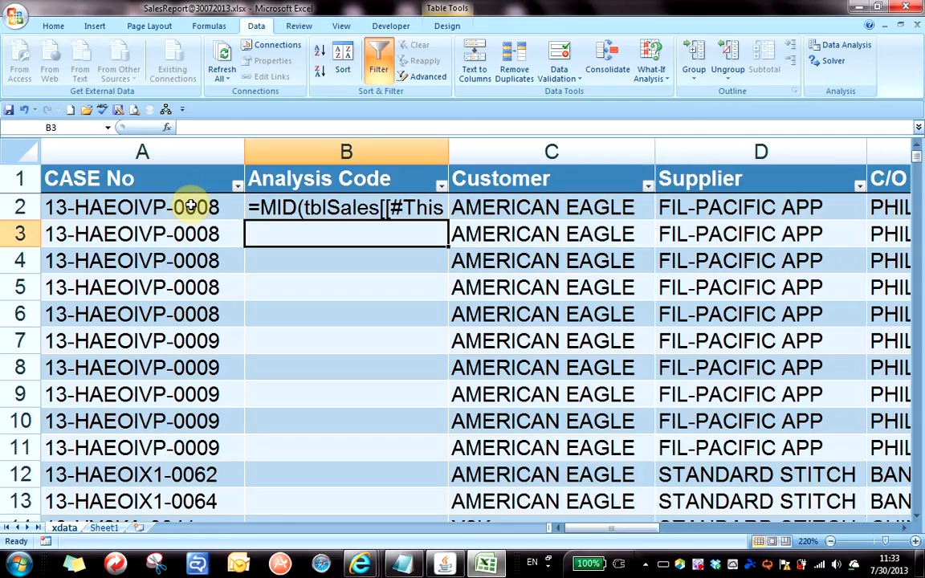
{"action": "left_click", "coordinate": [331, 210]}
Change cell B2's number format from Text to General in Format Cells.
{"action": "right_click", "coordinate": [331, 212]}
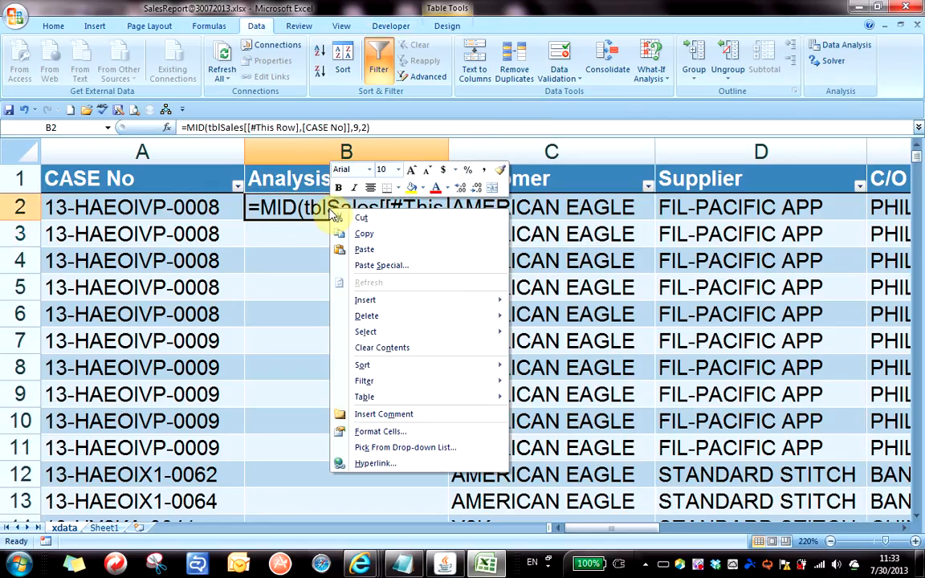
{"action": "left_click", "coordinate": [421, 440]}
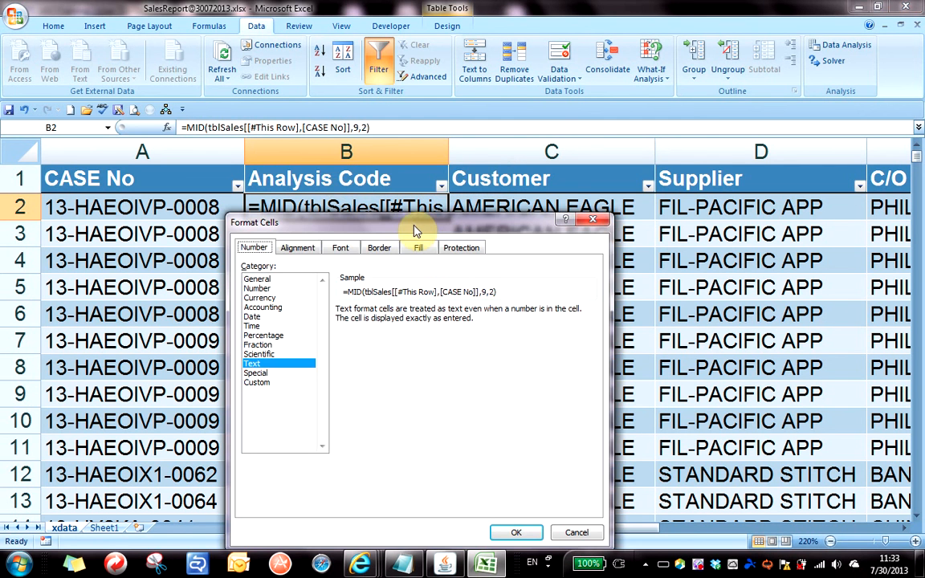
{"action": "left_click_drag", "start_coordinate": [413, 222], "coordinate": [649, 111]}
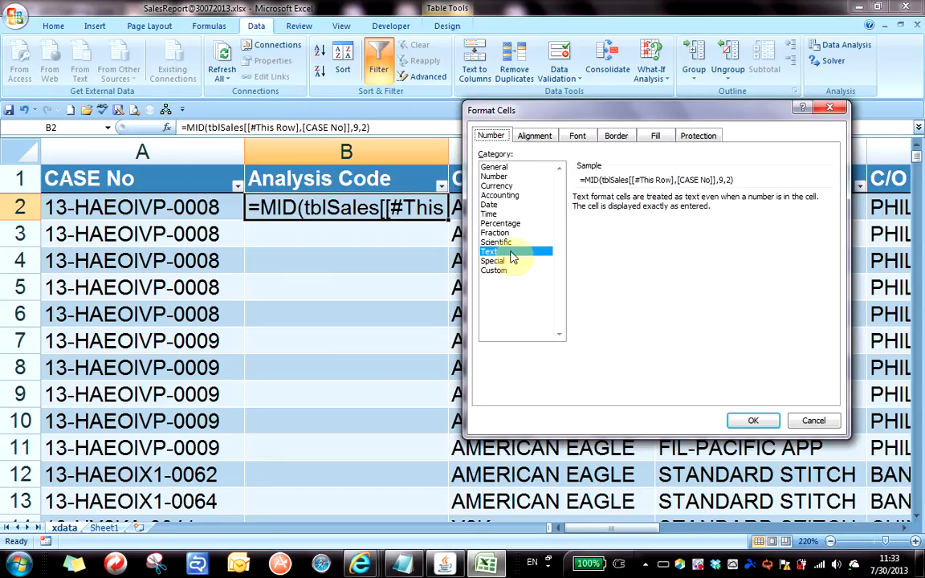
{"action": "left_click", "coordinate": [503, 168]}
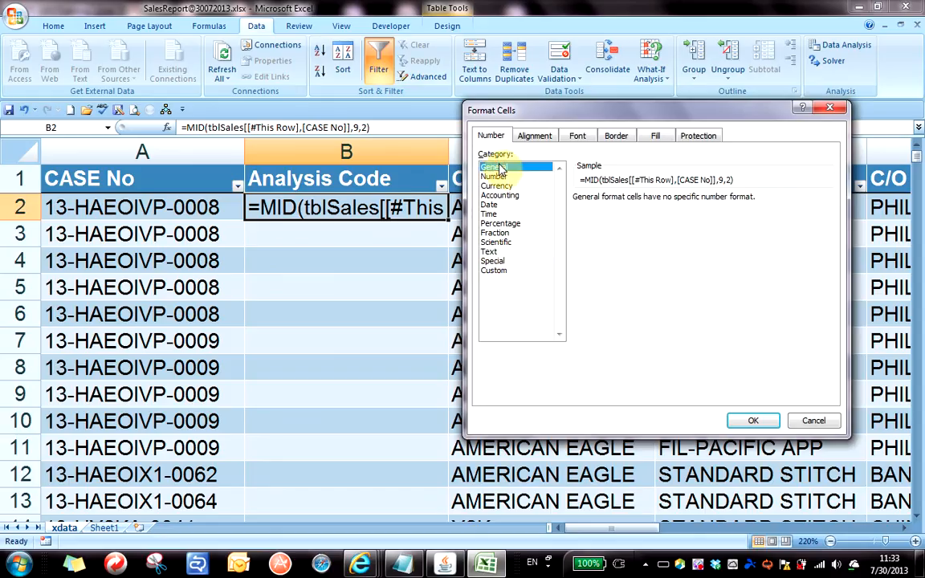
{"action": "left_click", "coordinate": [755, 420]}
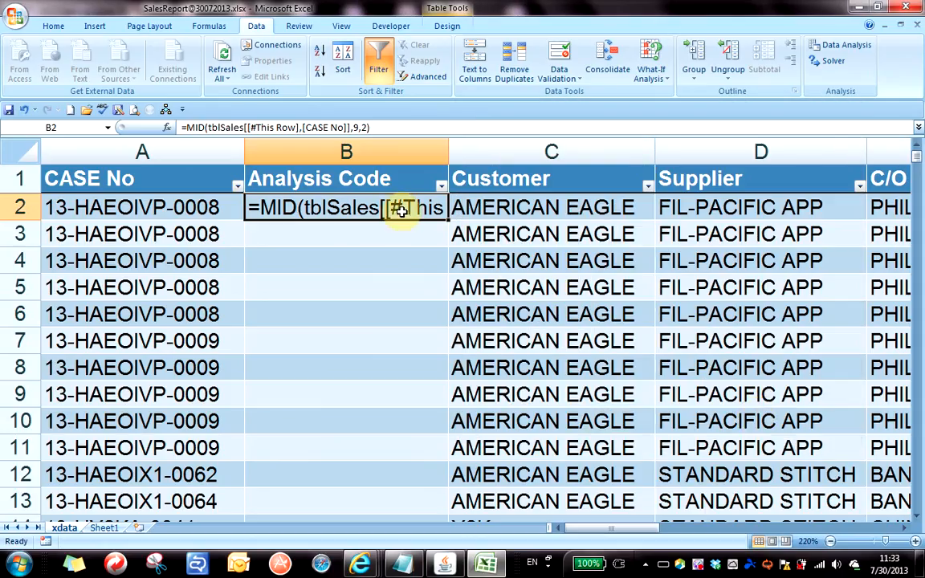
Re-enter B2's MID formula so column B auto-fills with codes like VP and X1.
{"action": "left_click", "coordinate": [383, 128]}
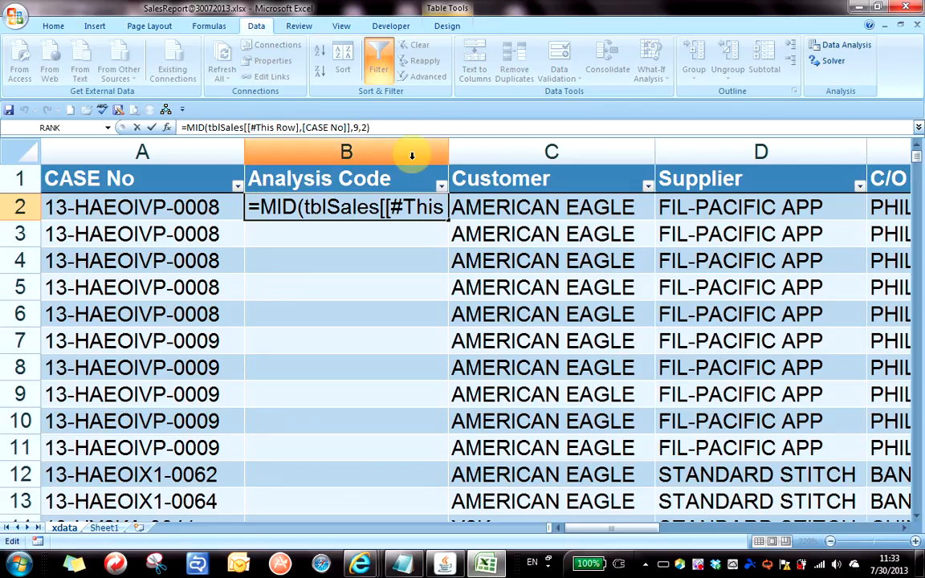
{"action": "key", "text": "Return"}
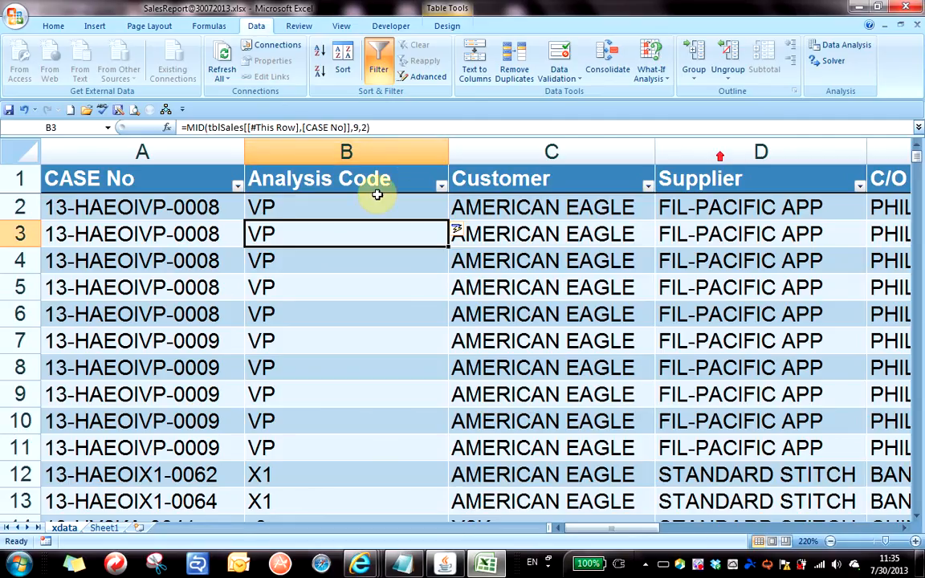
{"action": "left_click", "coordinate": [357, 207]}
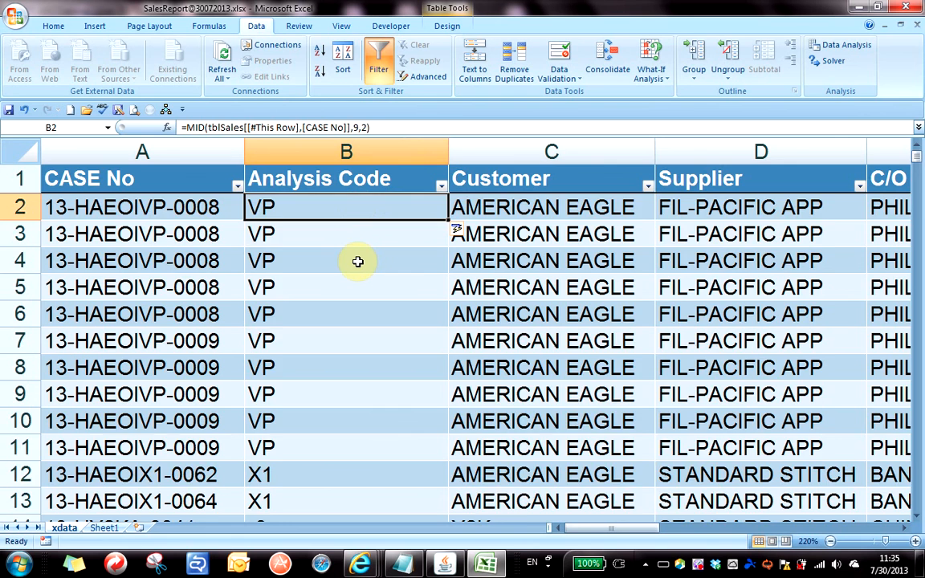
{"action": "scroll", "coordinate": [358, 261], "scroll_direction": "down", "scroll_amount": 20}
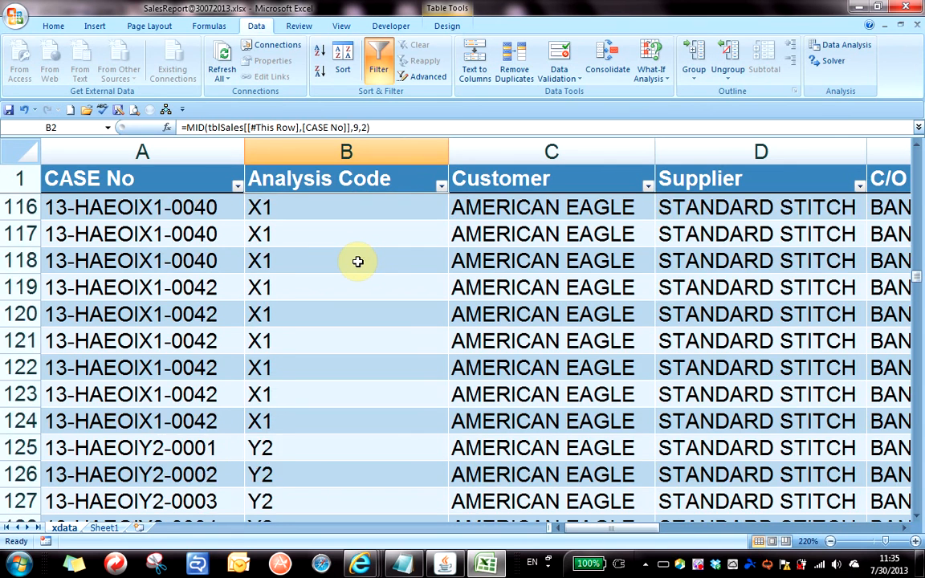
{"action": "scroll", "coordinate": [358, 261], "scroll_direction": "up", "scroll_amount": 14}
{"action": "scroll", "coordinate": [357, 261], "scroll_direction": "up", "scroll_amount": 3, "text": "ctrl"}
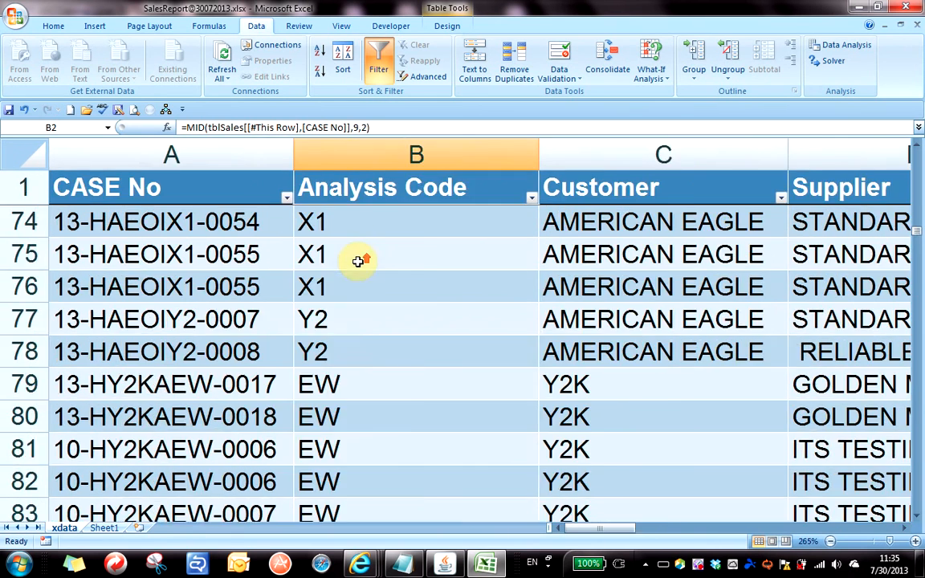
{"action": "scroll", "coordinate": [358, 261], "scroll_direction": "down", "scroll_amount": 9, "text": "ctrl"}
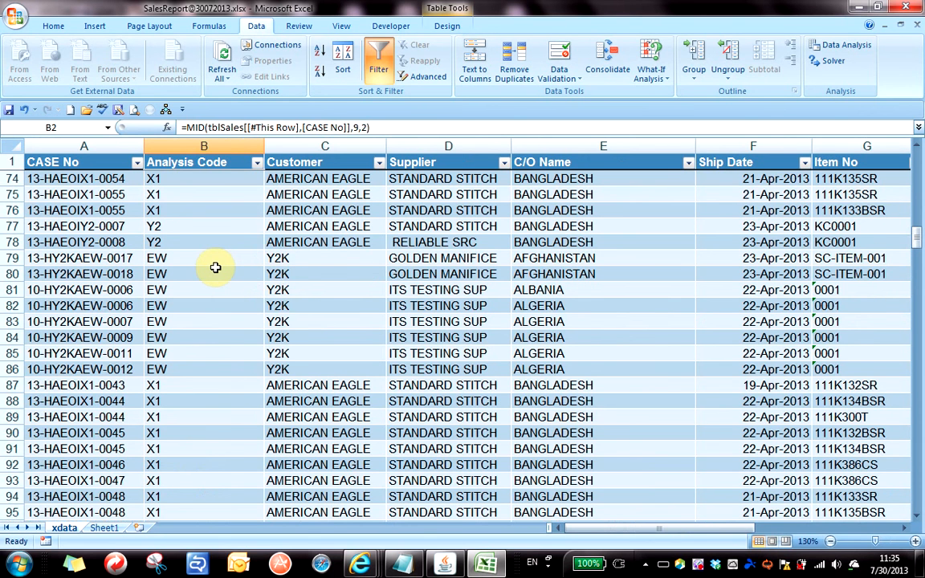
{"action": "scroll", "coordinate": [215, 267], "scroll_direction": "down", "scroll_amount": 6}
{"action": "scroll", "coordinate": [215, 267], "scroll_direction": "down", "scroll_amount": 6}
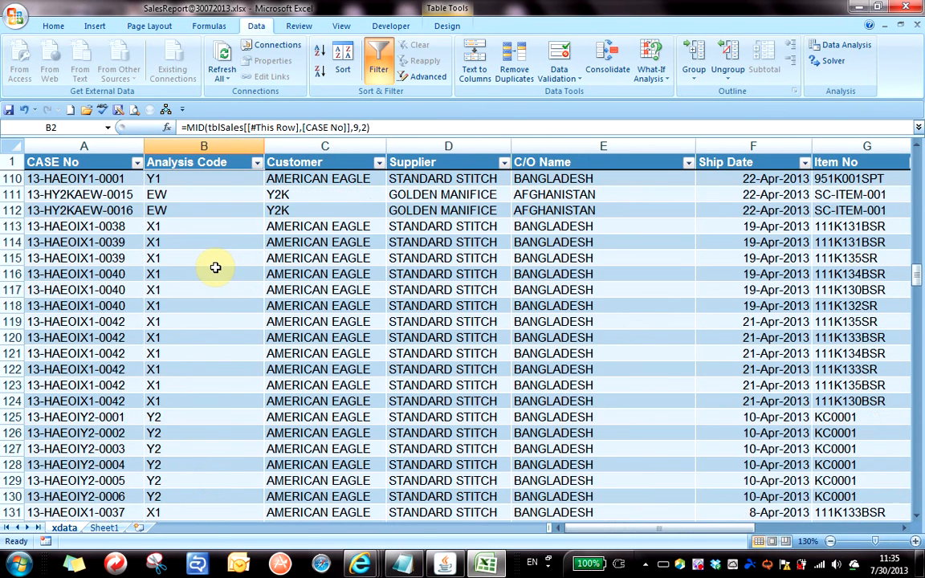
{"action": "scroll", "coordinate": [215, 267], "scroll_direction": "down", "scroll_amount": 10}
{"action": "scroll", "coordinate": [215, 267], "scroll_direction": "up", "scroll_amount": 4}
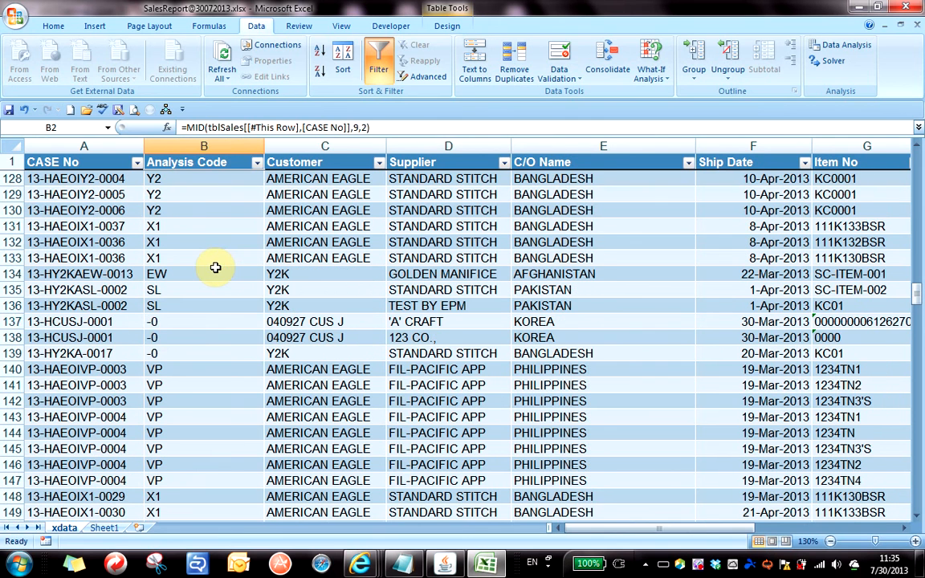
{"action": "left_click", "coordinate": [181, 319]}
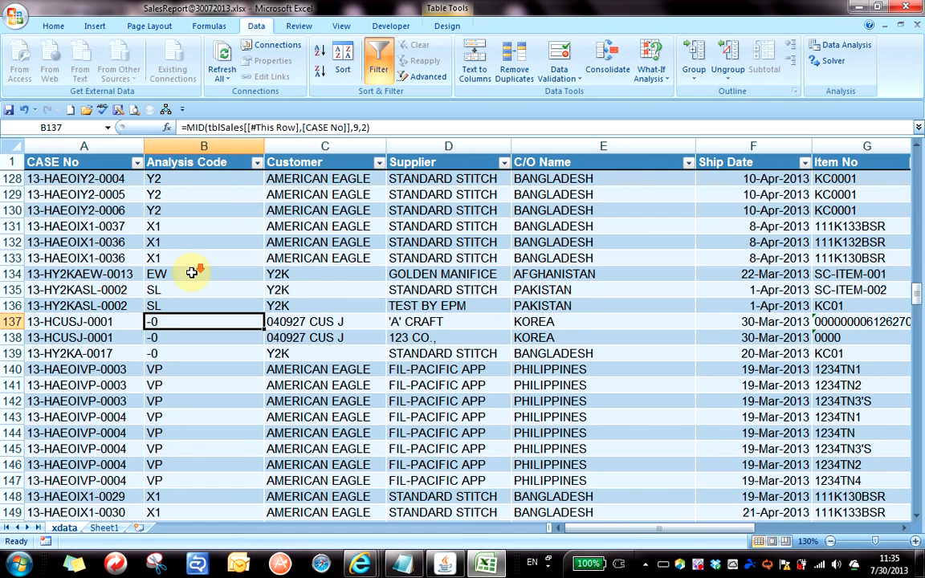
{"action": "scroll", "coordinate": [191, 272], "scroll_direction": "down", "scroll_amount": 6}
{"action": "scroll", "coordinate": [193, 273], "scroll_direction": "down", "scroll_amount": 2}
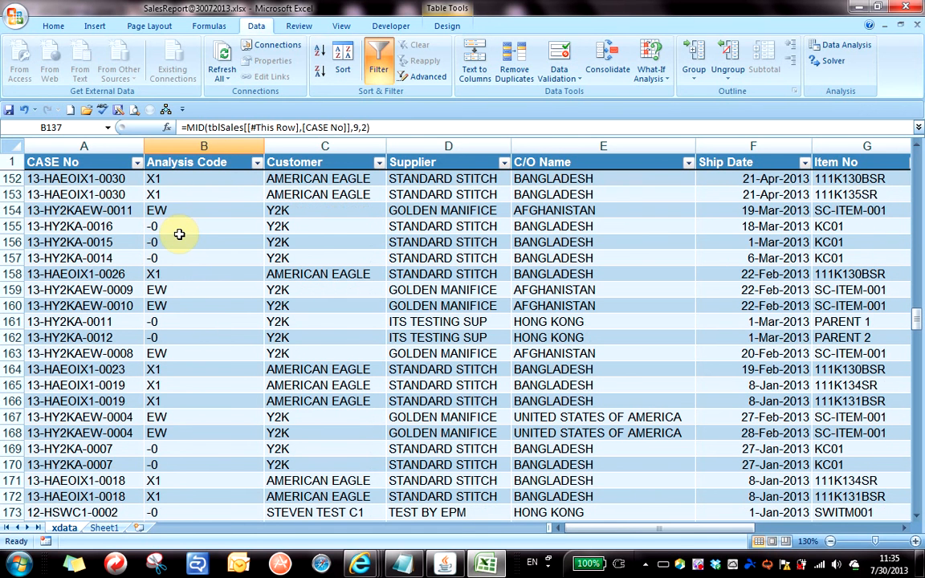
{"action": "left_click", "coordinate": [178, 229]}
{"action": "left_click", "coordinate": [182, 255]}
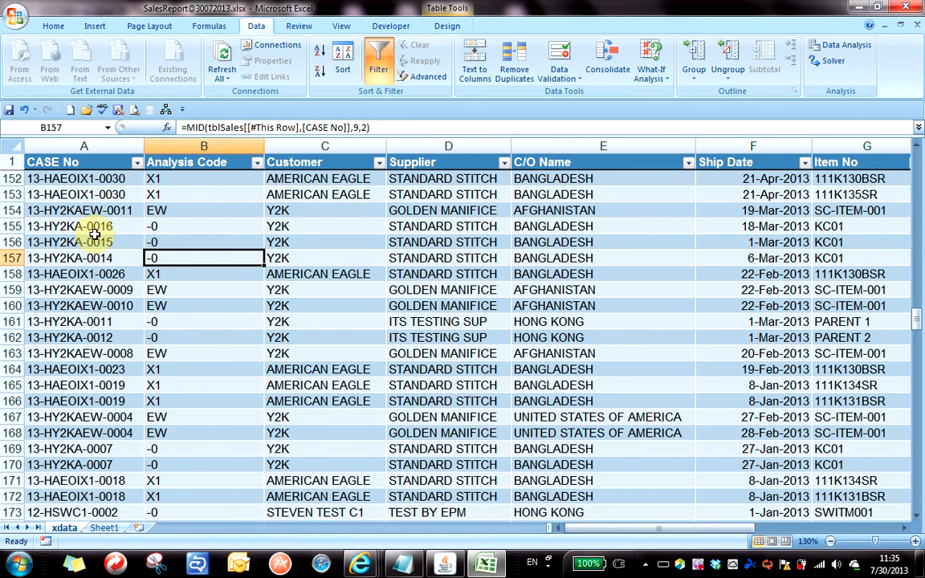
{"action": "scroll", "coordinate": [121, 258], "scroll_direction": "up", "scroll_amount": 20}
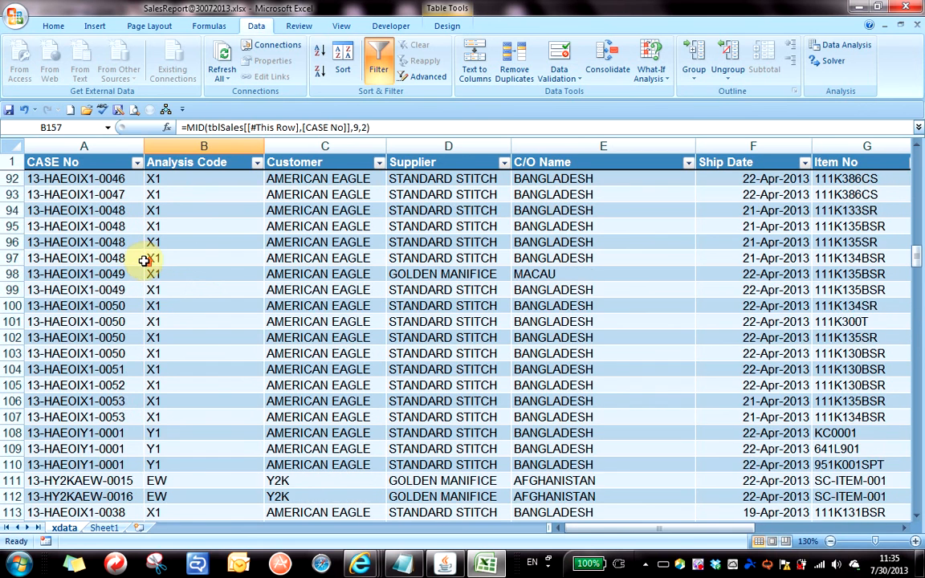
{"action": "scroll", "coordinate": [137, 265], "scroll_direction": "down", "scroll_amount": 12}
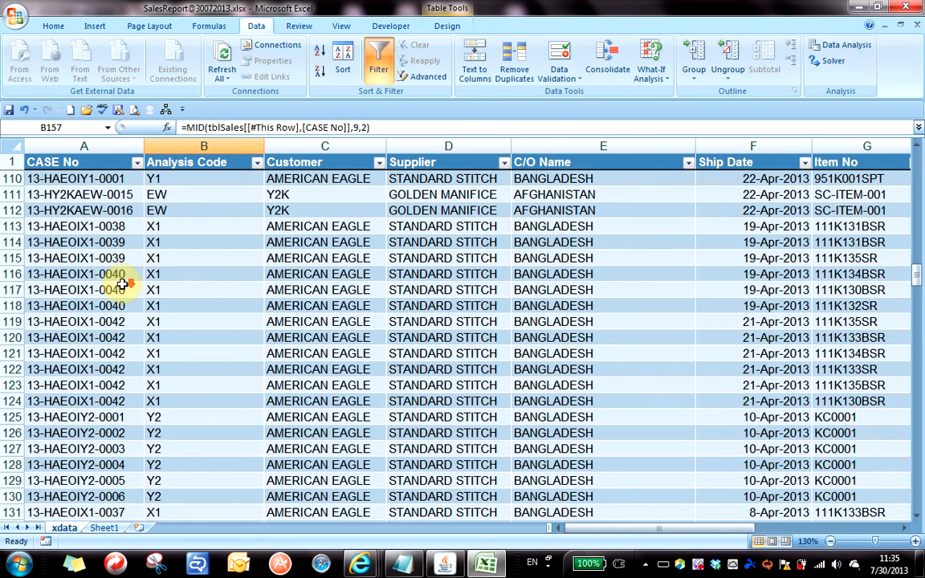
{"action": "left_click", "coordinate": [100, 322]}
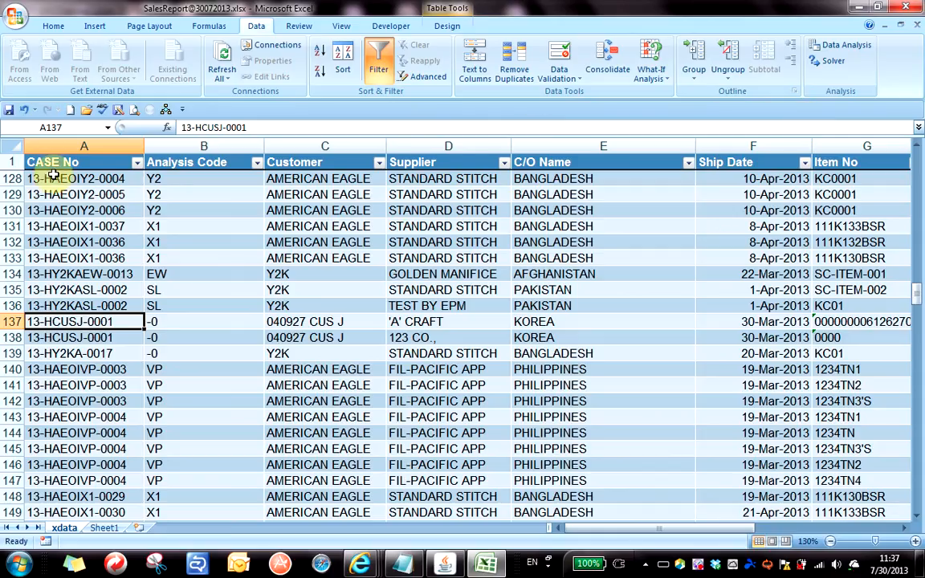
{"action": "left_click", "coordinate": [111, 272]}
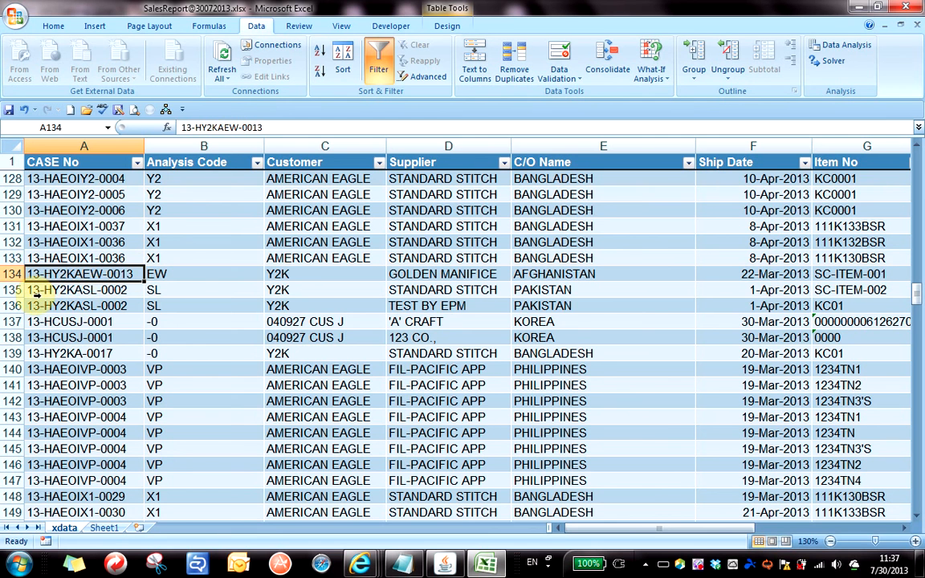
{"action": "scroll", "coordinate": [122, 324], "scroll_direction": "up", "scroll_amount": 2, "text": "ctrl"}
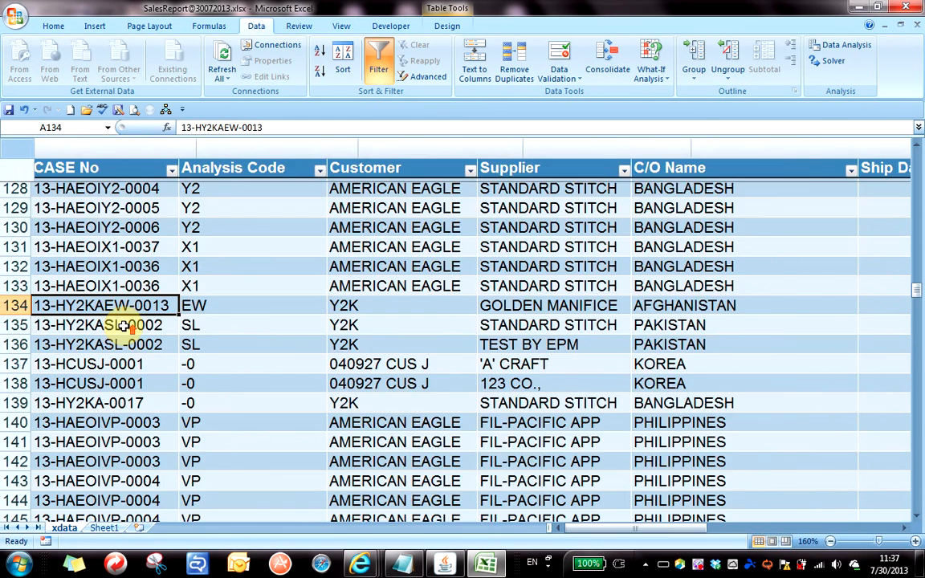
{"action": "scroll", "coordinate": [122, 326], "scroll_direction": "up", "scroll_amount": 3, "text": "ctrl"}
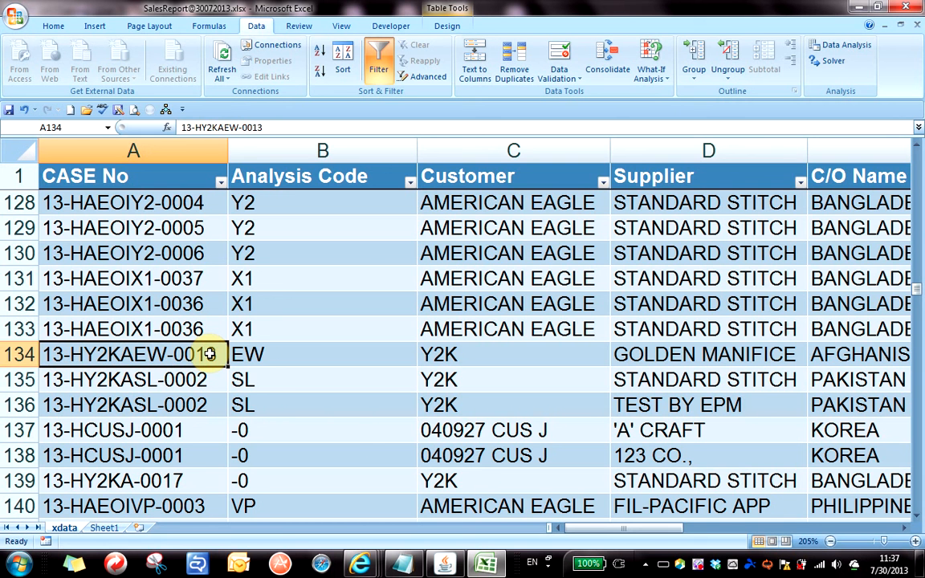
{"action": "scroll", "coordinate": [281, 391], "scroll_direction": "down", "scroll_amount": 2, "text": "ctrl"}
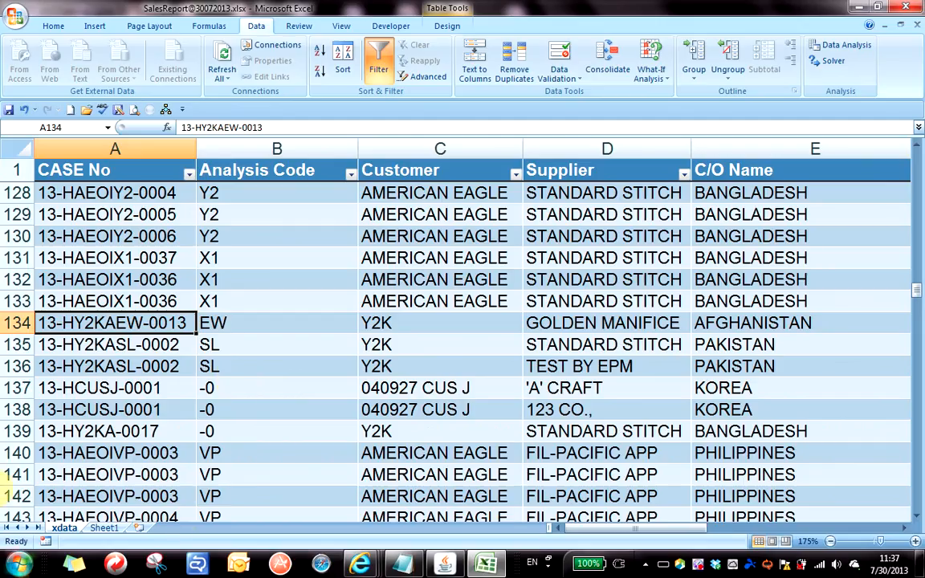
On Sheet1, enter =LEN(A1) in the LEN row to show 19, then move down to A9.
{"action": "left_click", "coordinate": [104, 528]}
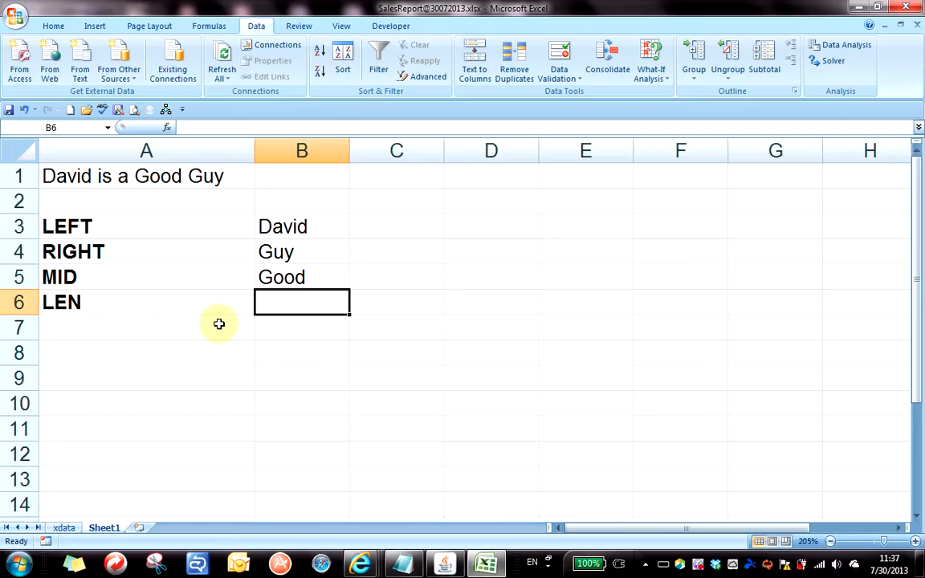
{"action": "type", "text": "=len("}
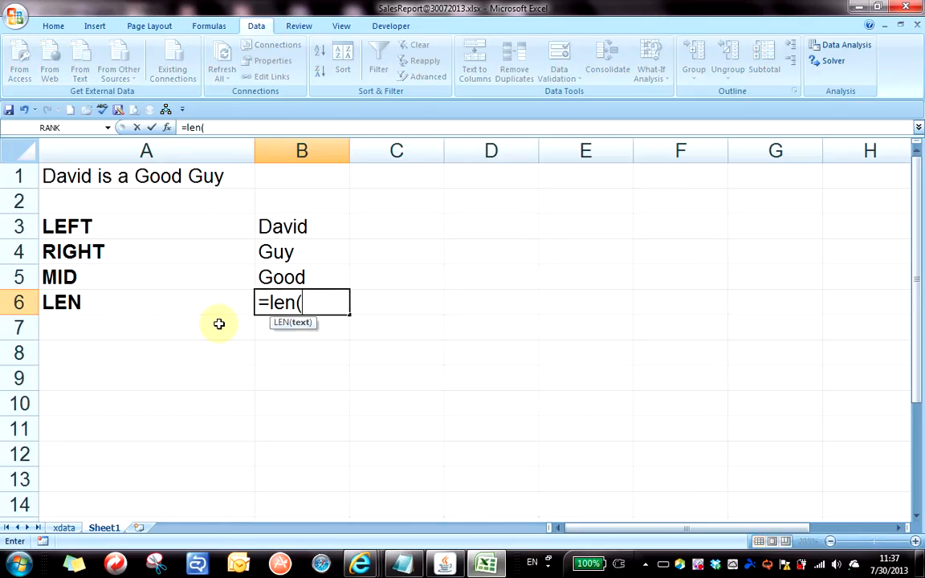
{"action": "left_click", "coordinate": [173, 178]}
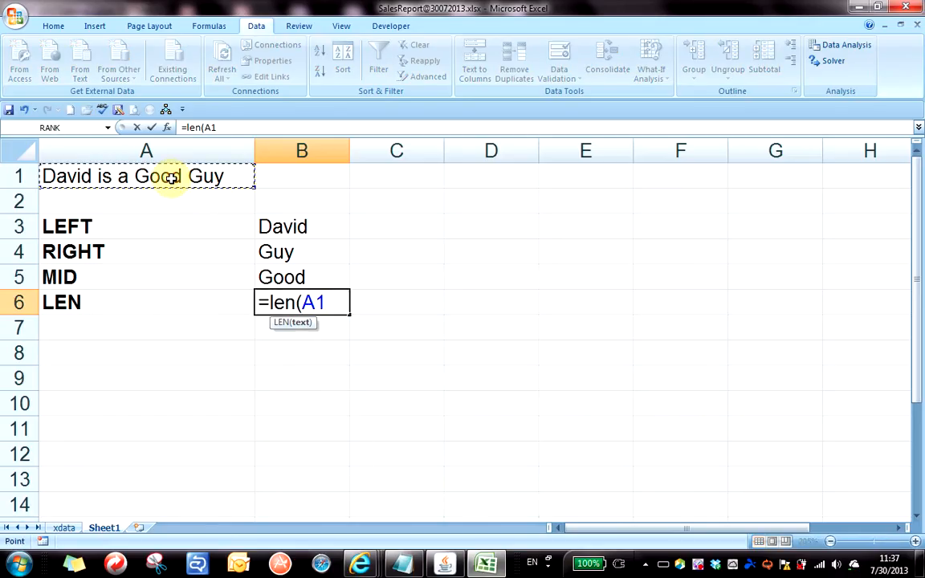
{"action": "key", "text": "Return"}
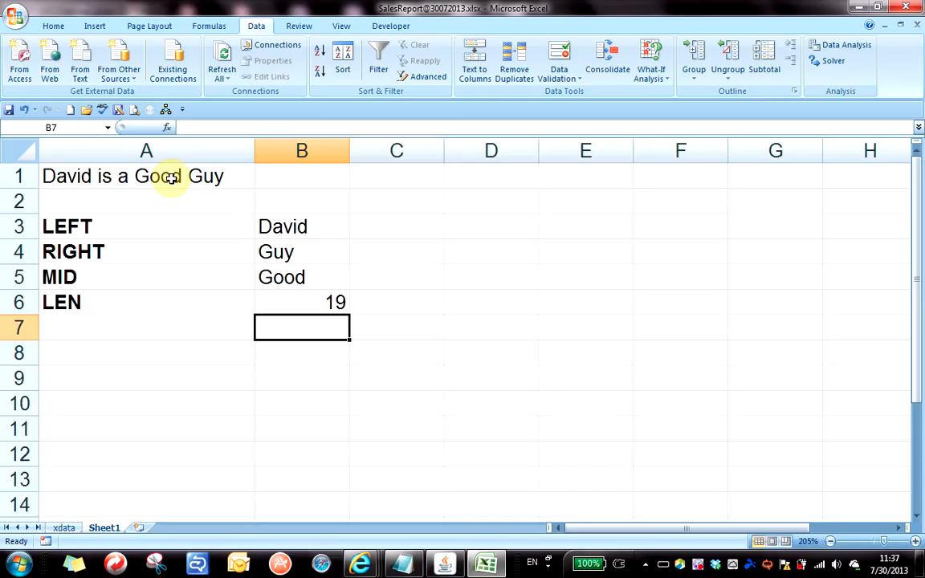
{"action": "key", "text": "Down"}
{"action": "key", "text": "Left"}
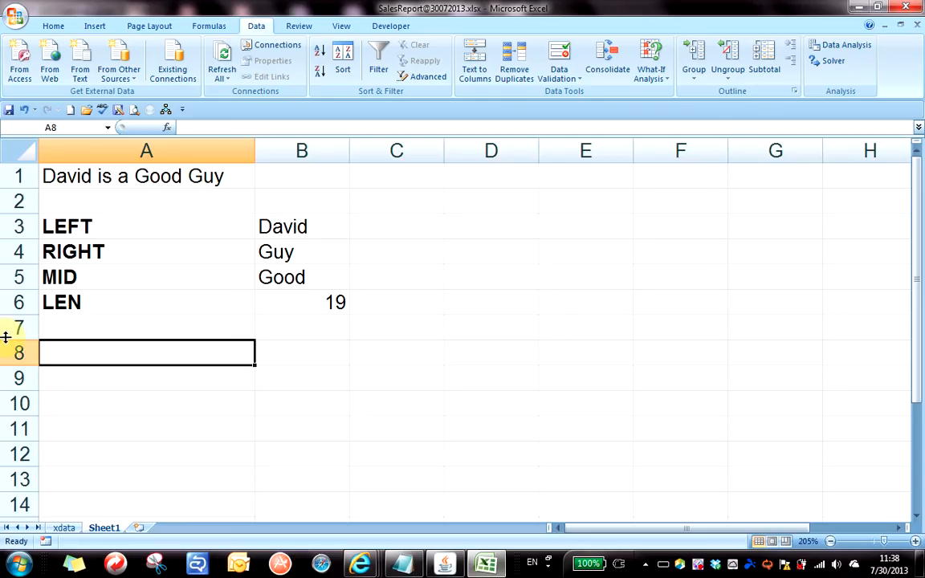
{"action": "key", "text": "Down"}
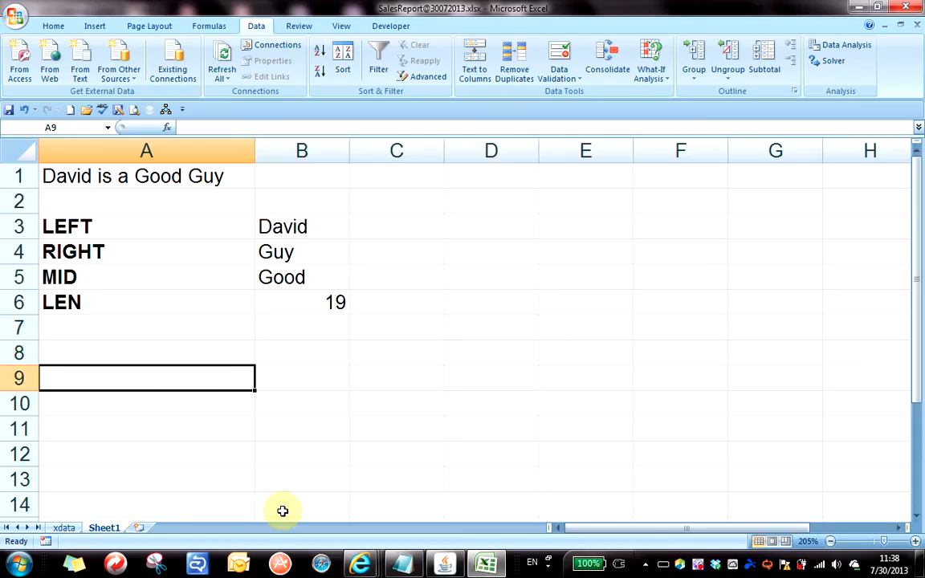
Type the labels Mark and Grade into D1 and D2, correcting the mistaken AGE entry.
{"action": "key", "text": "Right"}
{"action": "key", "text": "Right"}
{"action": "key", "text": "Right"}
{"action": "key", "text": "Up"}
{"action": "key", "text": "Up"}
{"action": "key", "text": "Up"}
{"action": "key", "text": "Up"}
{"action": "key", "text": "Up"}
{"action": "key", "text": "Up"}
{"action": "key", "text": "Up"}
{"action": "key", "text": "Up"}
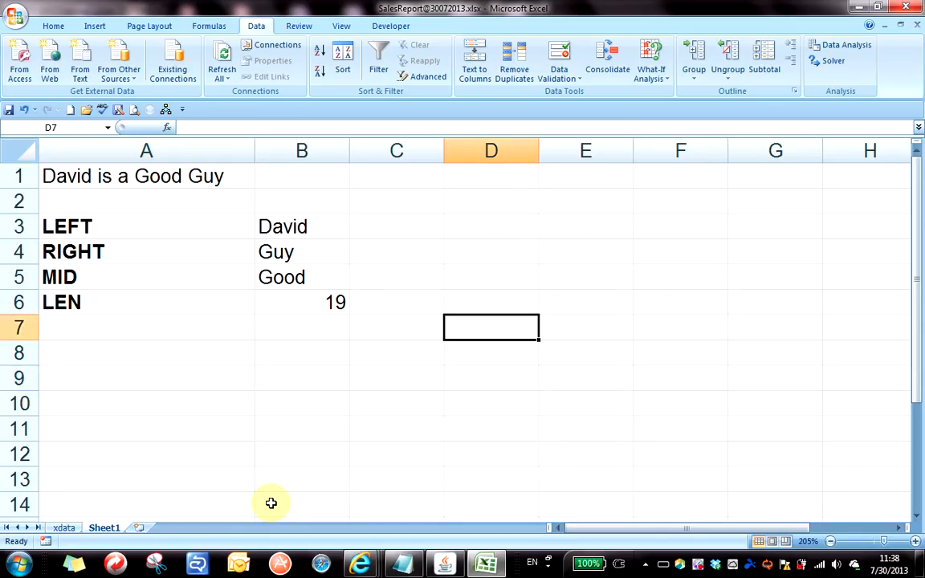
{"action": "type", "text": "AGE"}
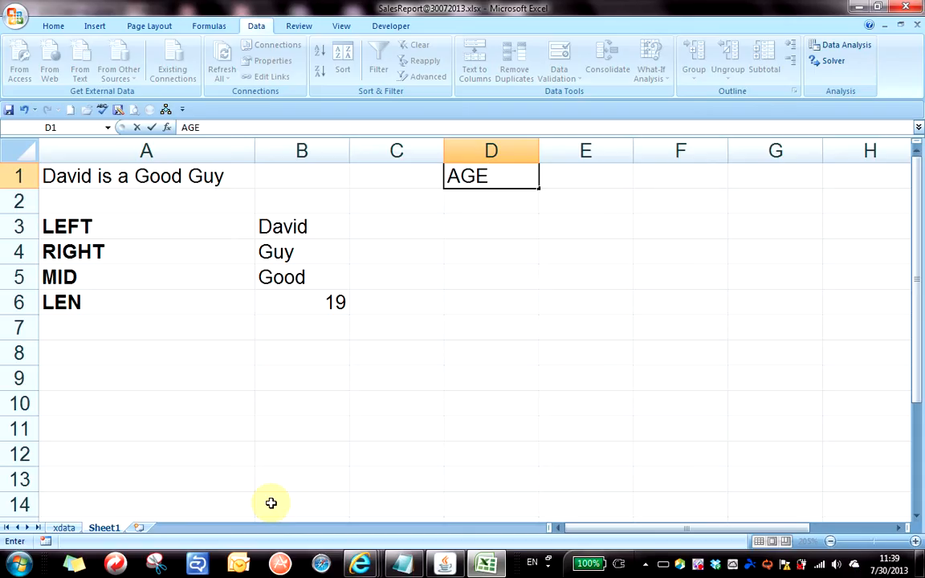
{"action": "key", "text": "BackSpace"}
{"action": "key", "text": "BackSpace"}
{"action": "key", "text": "BackSpace"}
{"action": "type", "text": "Mark"}
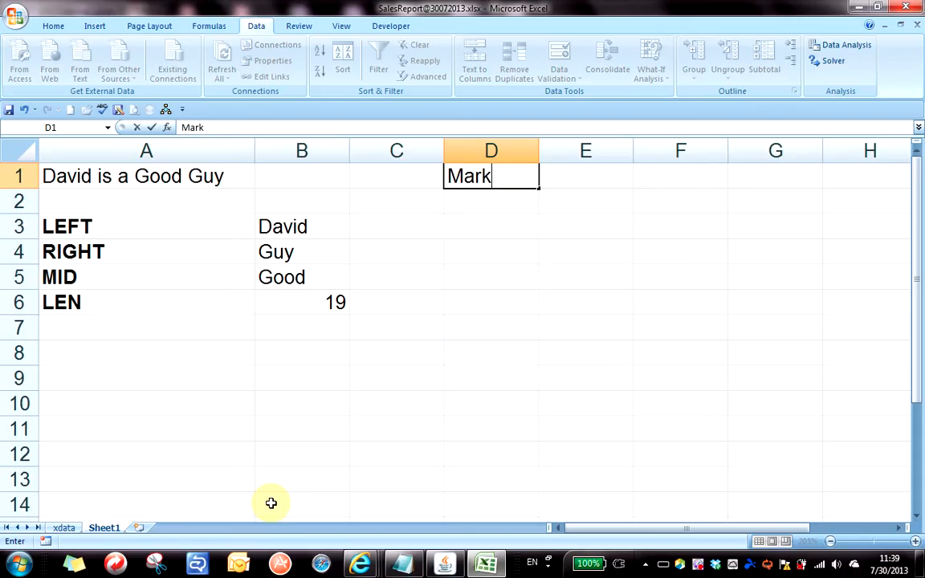
{"action": "key", "text": "Return"}
{"action": "type", "text": "Grade"}
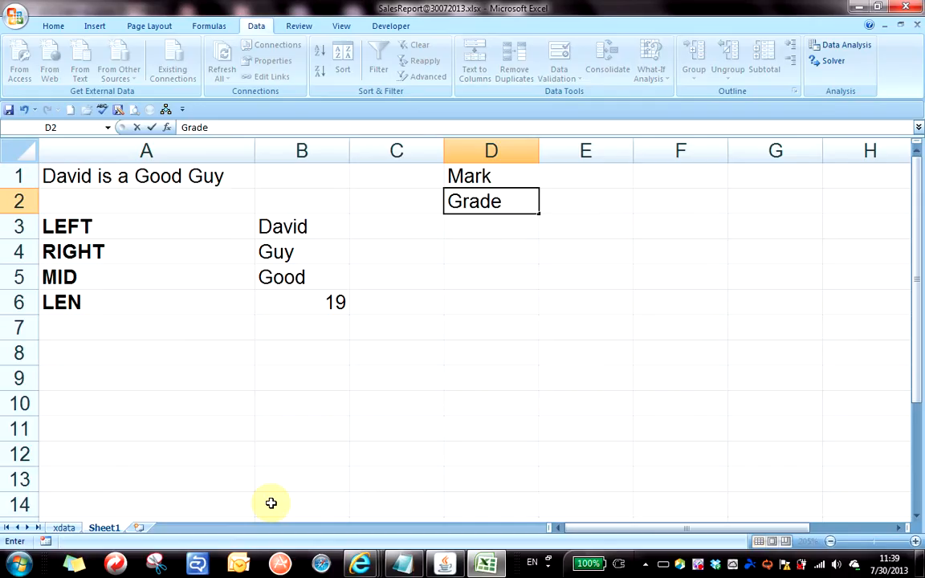
{"action": "key", "text": "Up"}
Make the Mark and Grade labels bold.
{"action": "key", "text": "Left"}
{"action": "key", "text": "Right"}
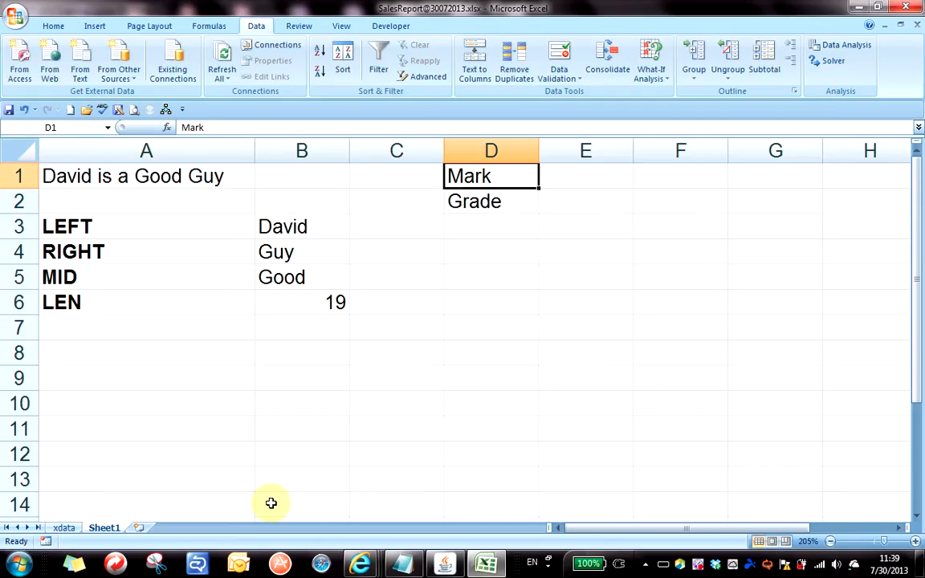
{"action": "key", "text": "shift+Down"}
{"action": "key", "text": "ctrl+b"}
Enter a mark of 80 in E1 and start =IF( in E2.
{"action": "key", "text": "Right"}
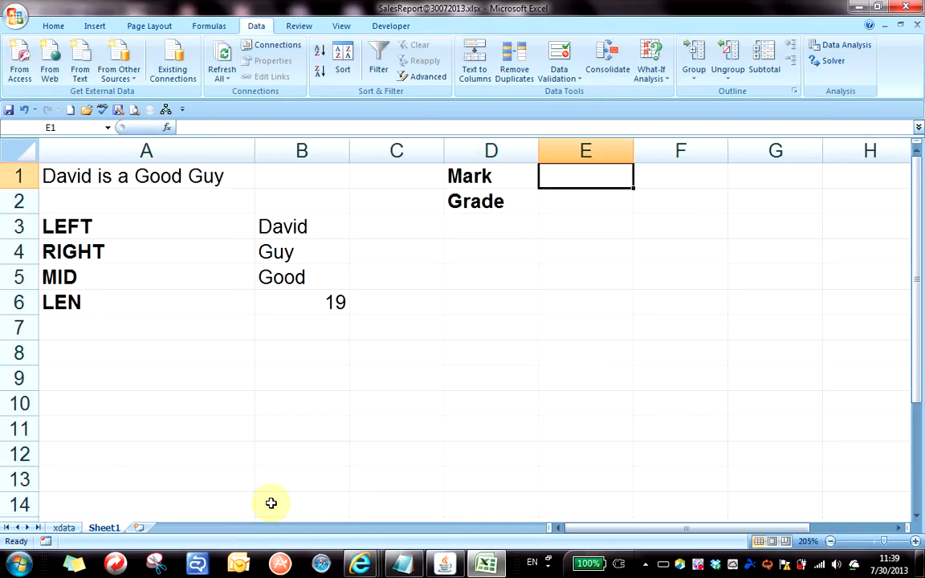
{"action": "type", "text": "80"}
{"action": "key", "text": "Return"}
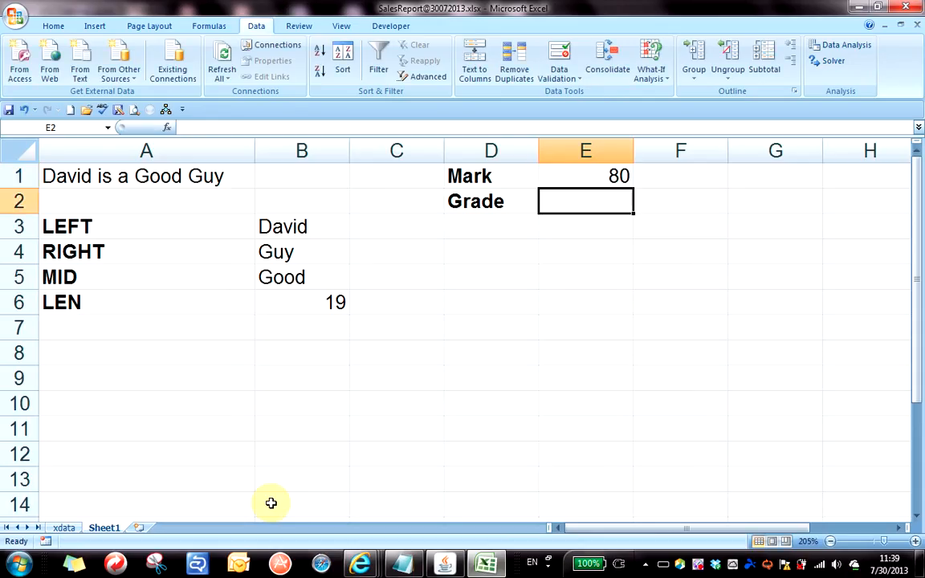
{"action": "type", "text": "=IF("}
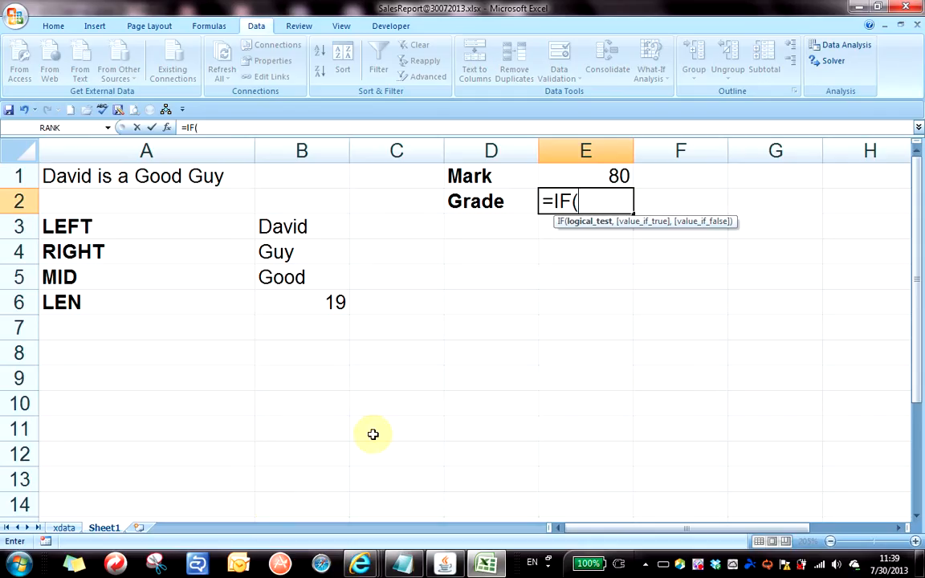
Complete E2 as =IF(E1>=60,"Pass","Fail") and review it, showing Pass.
{"action": "left_click", "coordinate": [577, 176]}
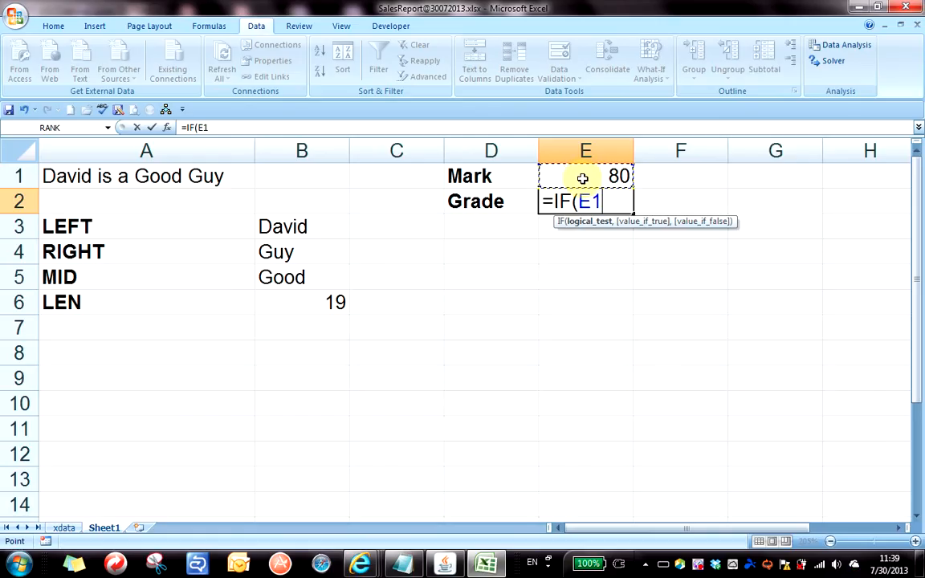
{"action": "type", "text": ">=60"}
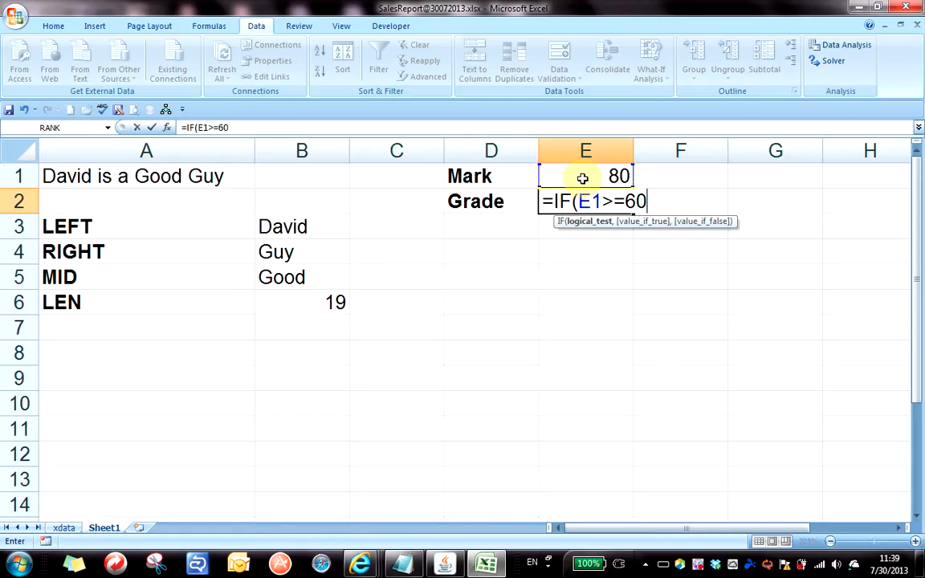
{"action": "type", "text": ","}
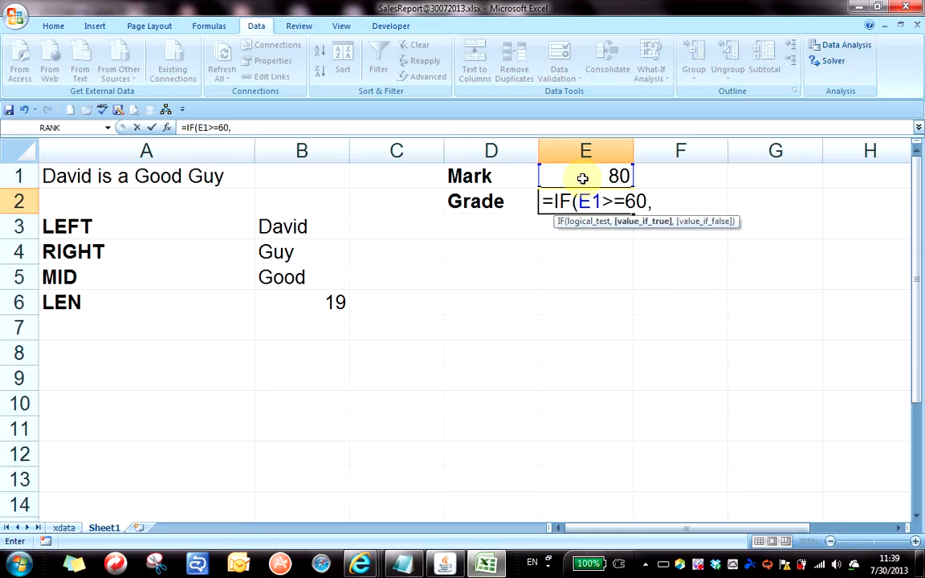
{"action": "type", "text": "\"Pass"}
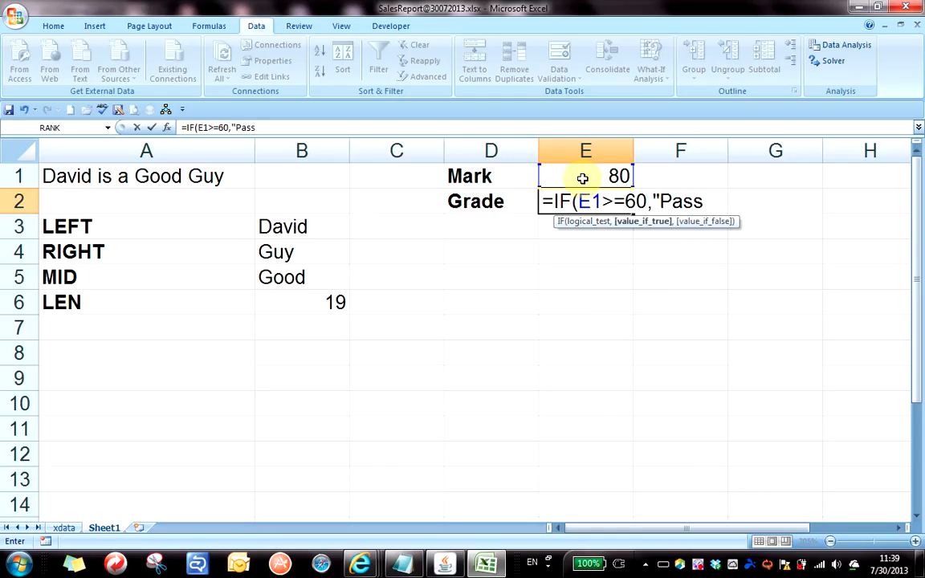
{"action": "type", "text": "\","}
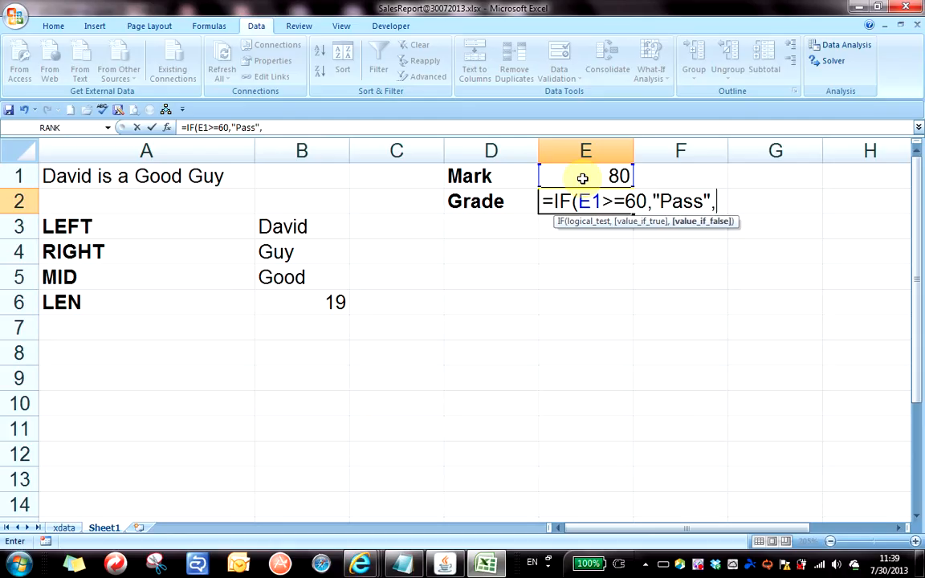
{"action": "type", "text": "\"Fail\")"}
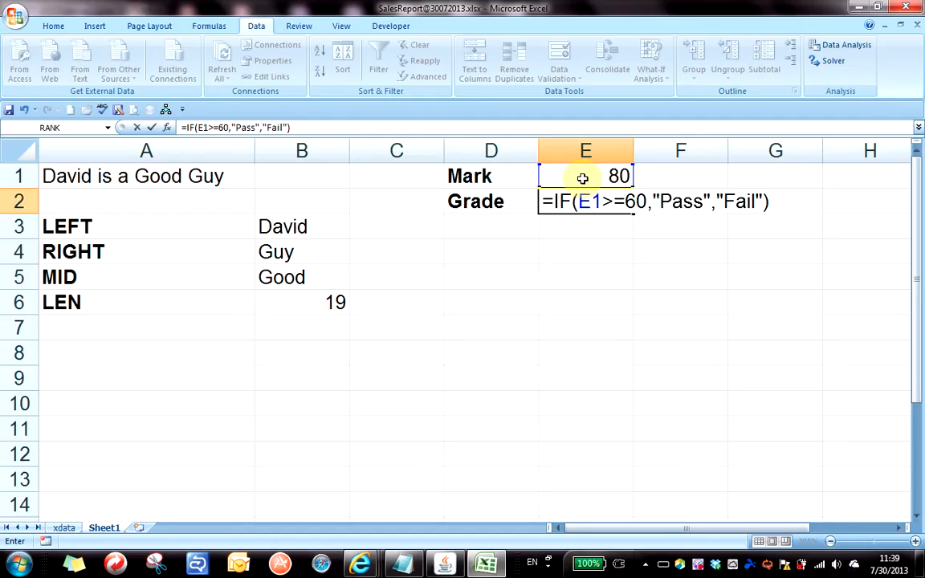
{"action": "key", "text": "Return"}
{"action": "key", "text": "Up"}
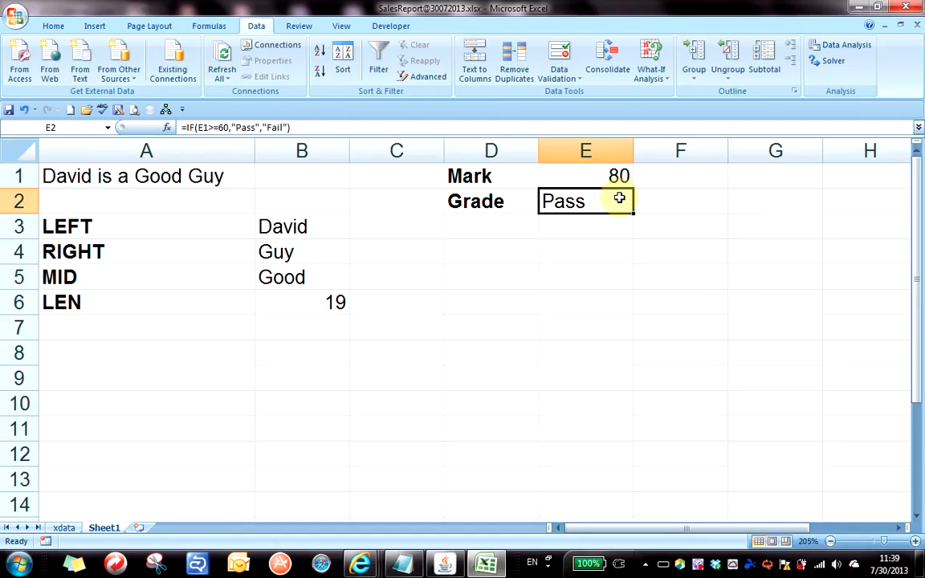
{"action": "double_click", "coordinate": [594, 196]}
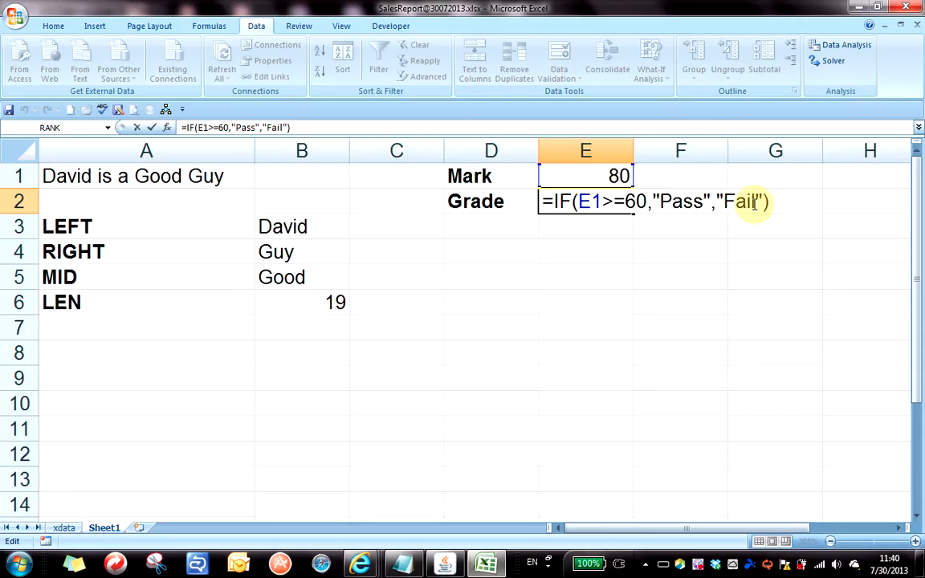
{"action": "key", "text": "Return"}
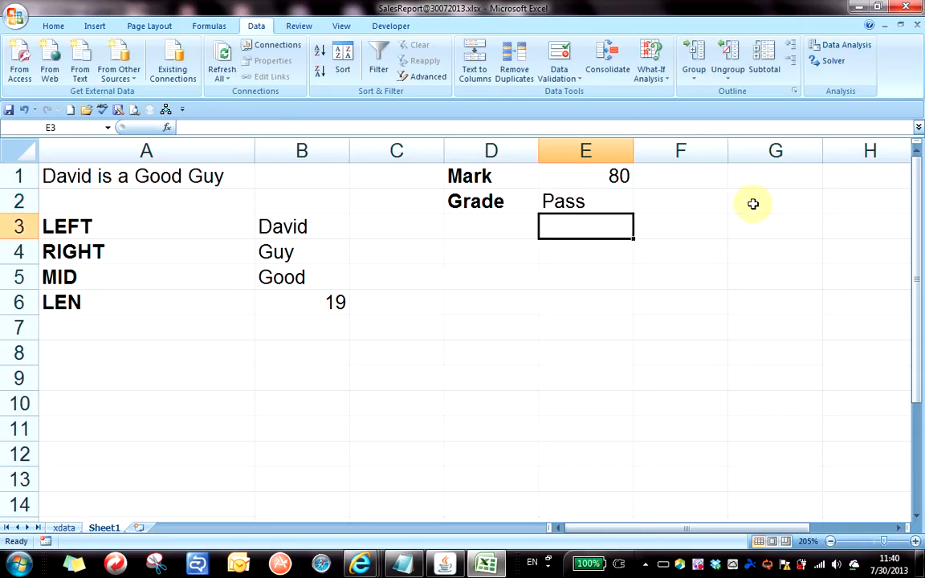
Try marks of 40, 50 and 59 in E1, each giving Fail.
{"action": "left_click", "coordinate": [611, 175]}
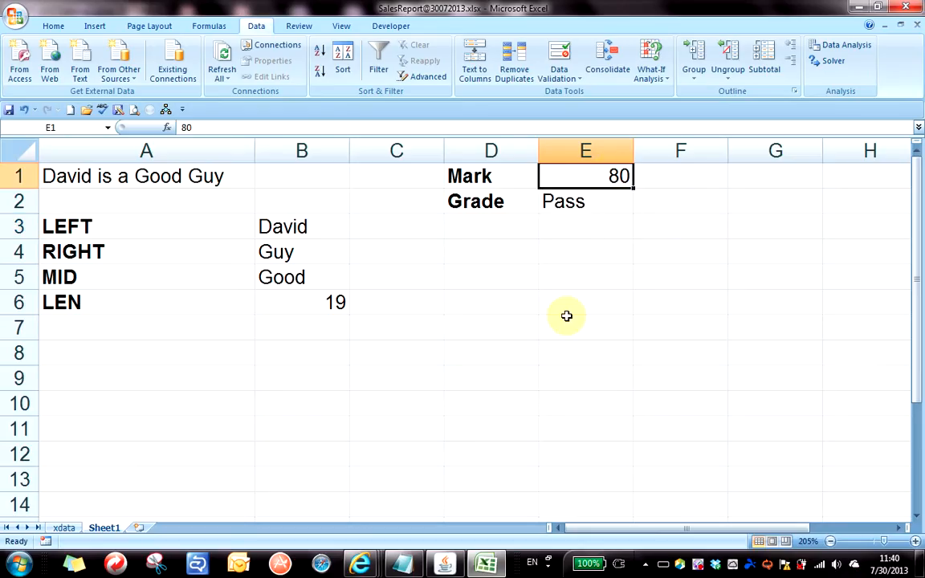
{"action": "type", "text": "40"}
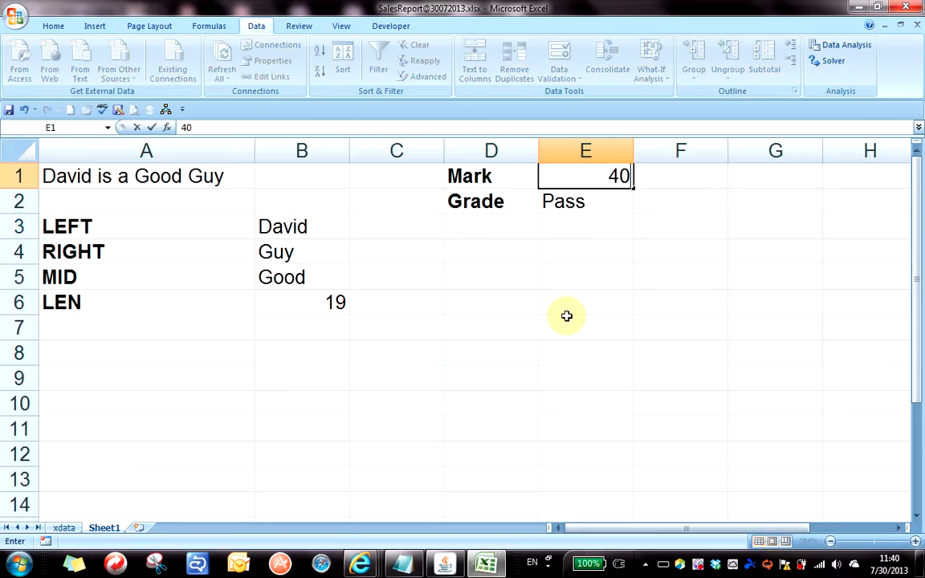
{"action": "key", "text": "Return"}
{"action": "left_click", "coordinate": [603, 176]}
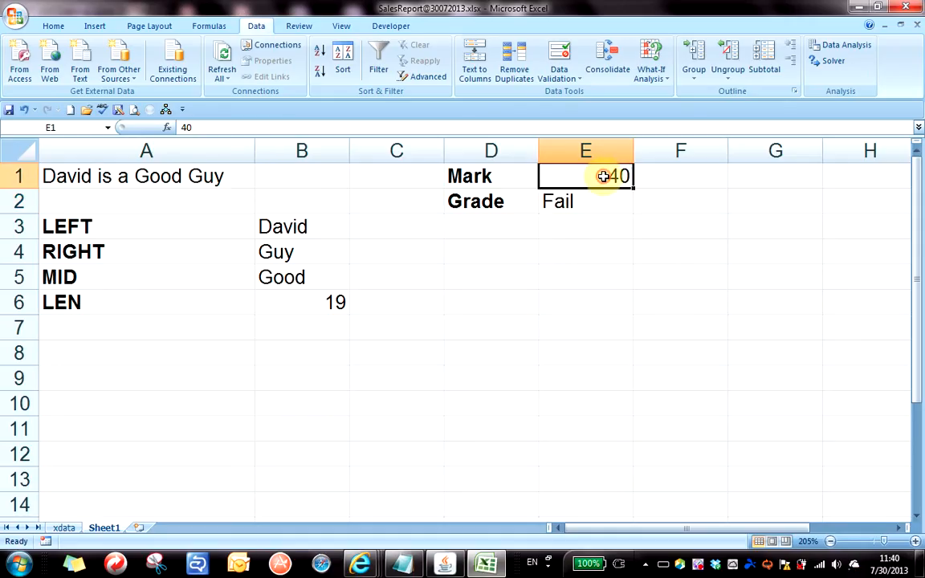
{"action": "type", "text": "50"}
{"action": "key", "text": "Return"}
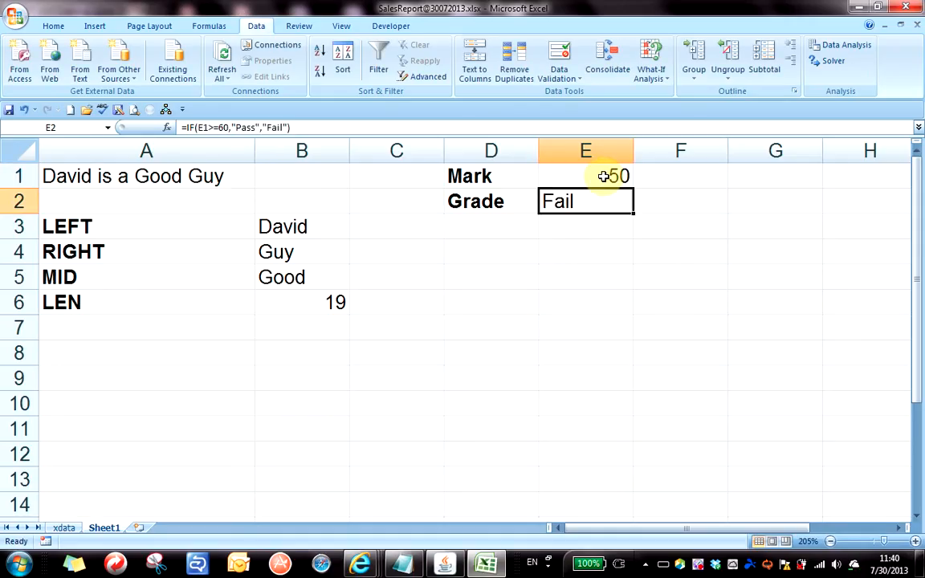
{"action": "left_click", "coordinate": [605, 176]}
{"action": "type", "text": "59"}
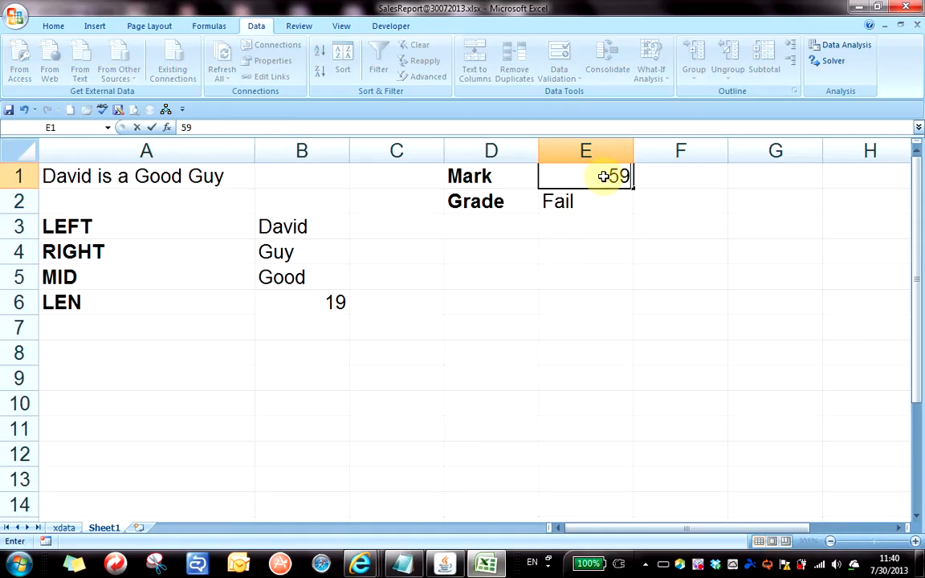
{"action": "key", "text": "Return"}
Set the mark to 60 so the grade shows Pass, and reopen E2's formula.
{"action": "left_click", "coordinate": [604, 176]}
{"action": "type", "text": "60"}
{"action": "key", "text": "Return"}
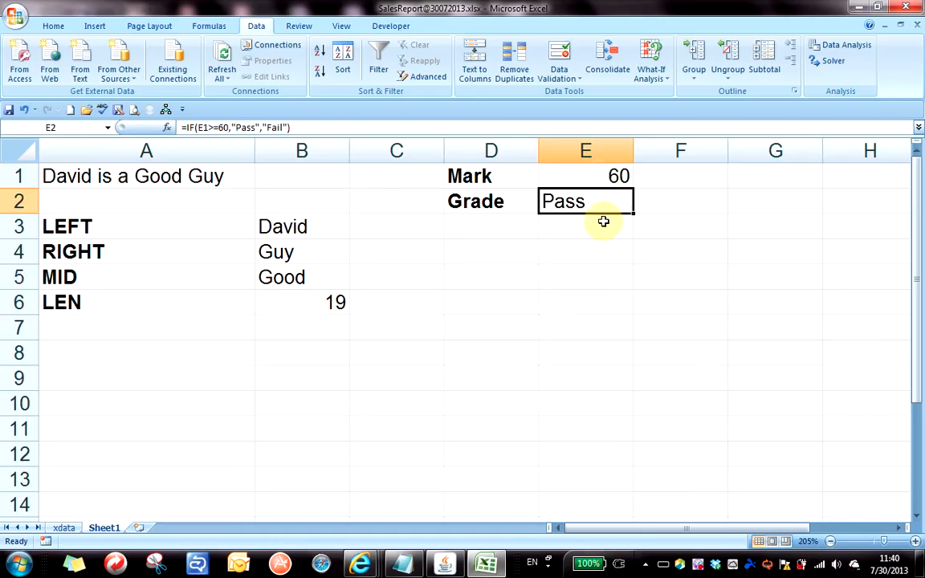
{"action": "double_click", "coordinate": [586, 201]}
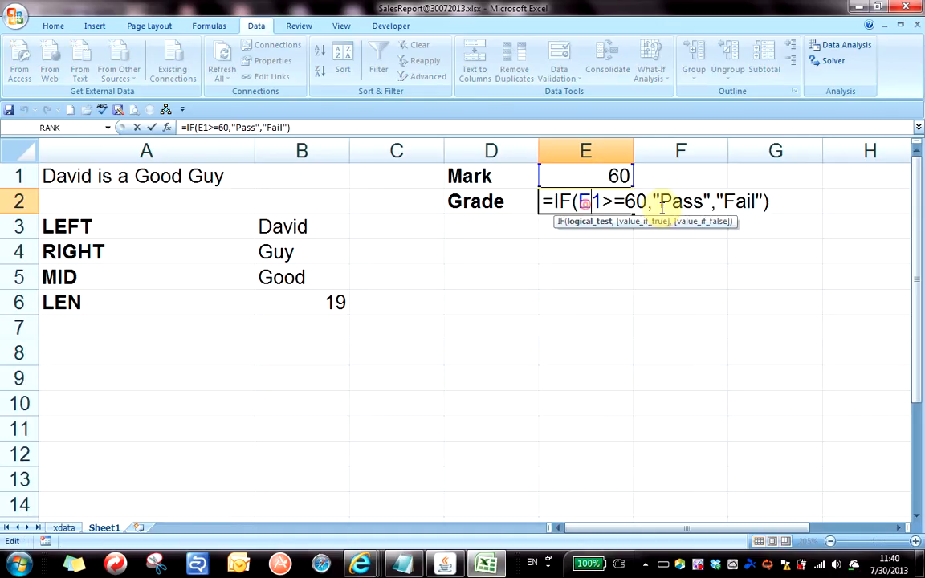
{"action": "left_click", "coordinate": [777, 199]}
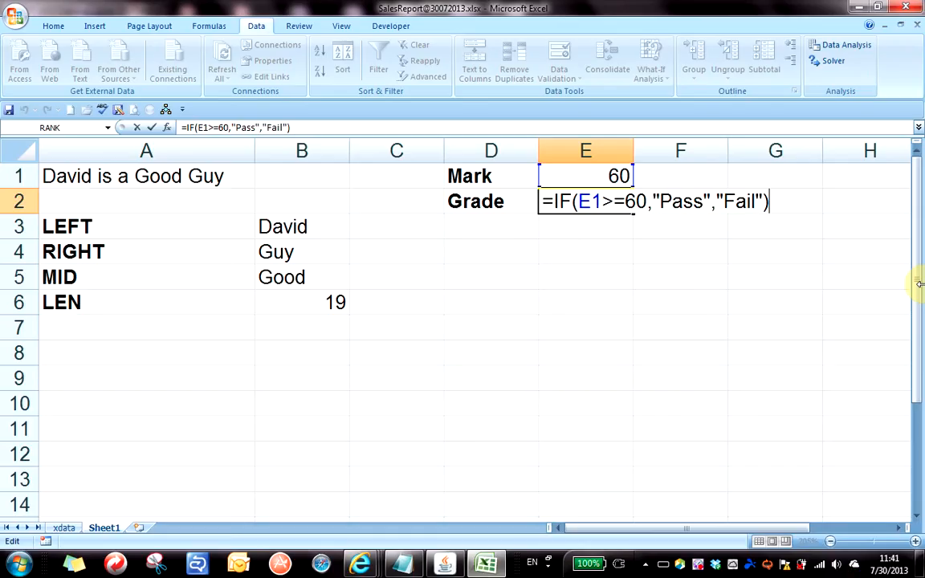
{"action": "key", "text": "Return"}
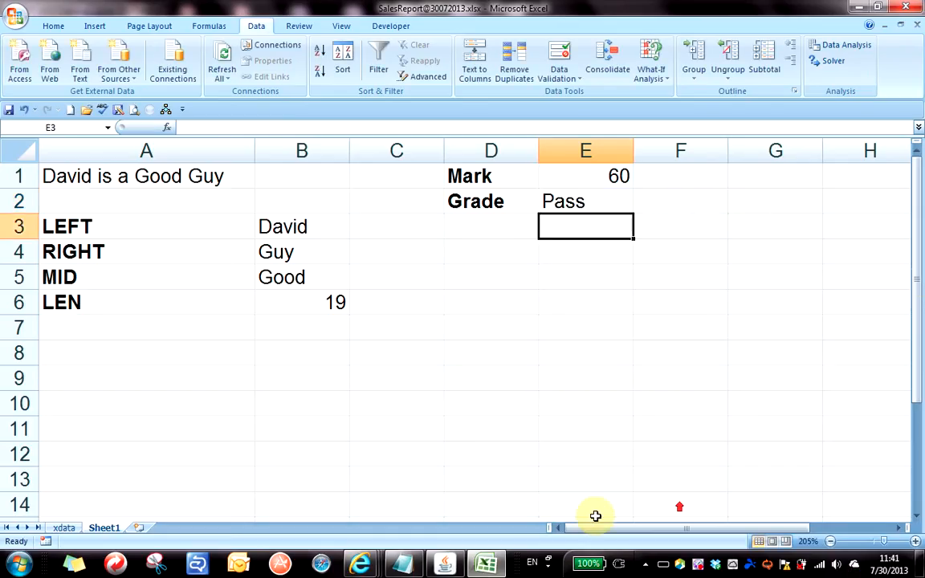
Return to the xdata sheet and open B2's MID formula for editing.
{"action": "left_click", "coordinate": [63, 529]}
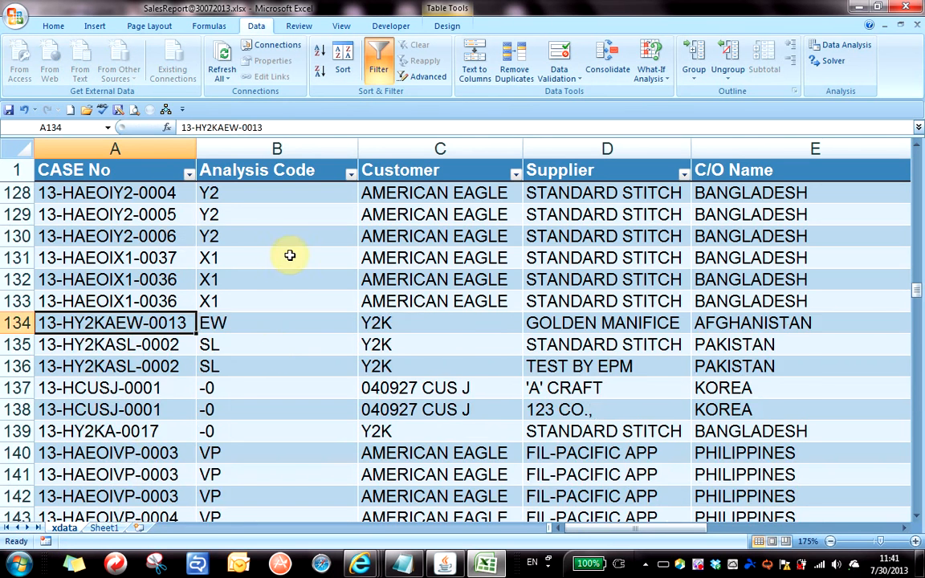
{"action": "scroll", "coordinate": [277, 277], "scroll_direction": "up", "scroll_amount": 20}
{"action": "scroll", "coordinate": [275, 281], "scroll_direction": "up", "scroll_amount": 6}
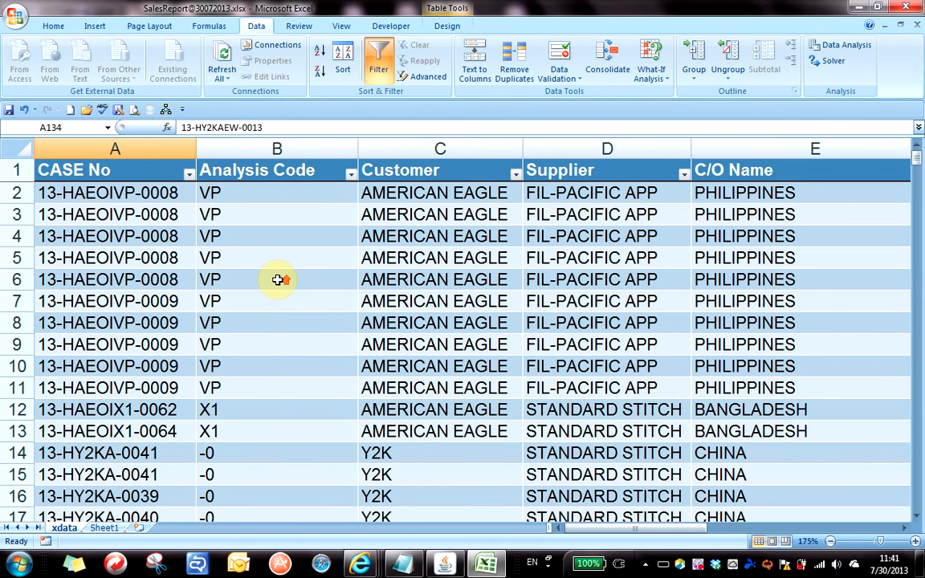
{"action": "left_click", "coordinate": [250, 195]}
{"action": "double_click", "coordinate": [280, 193]}
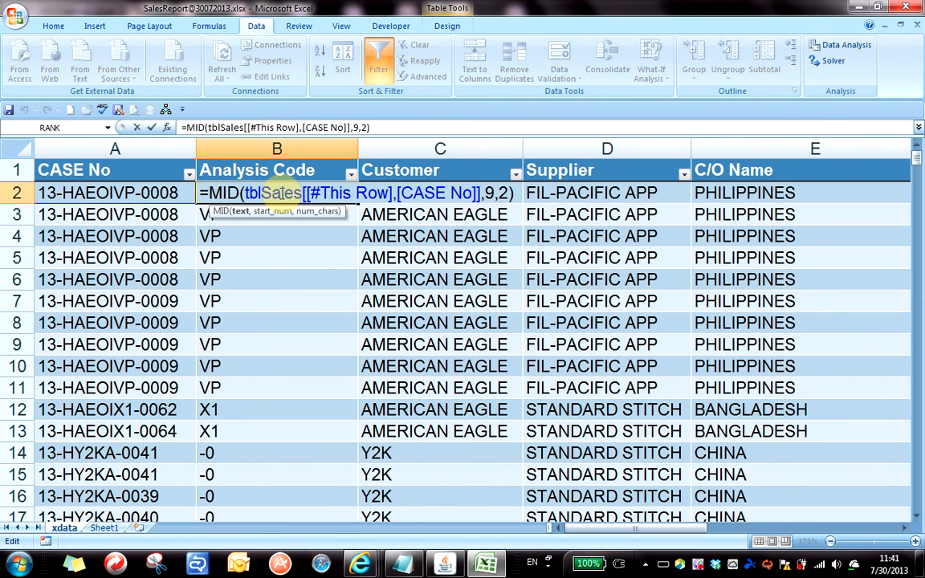
{"action": "key", "text": "Escape"}
{"action": "scroll", "coordinate": [287, 243], "scroll_direction": "up", "scroll_amount": 5}
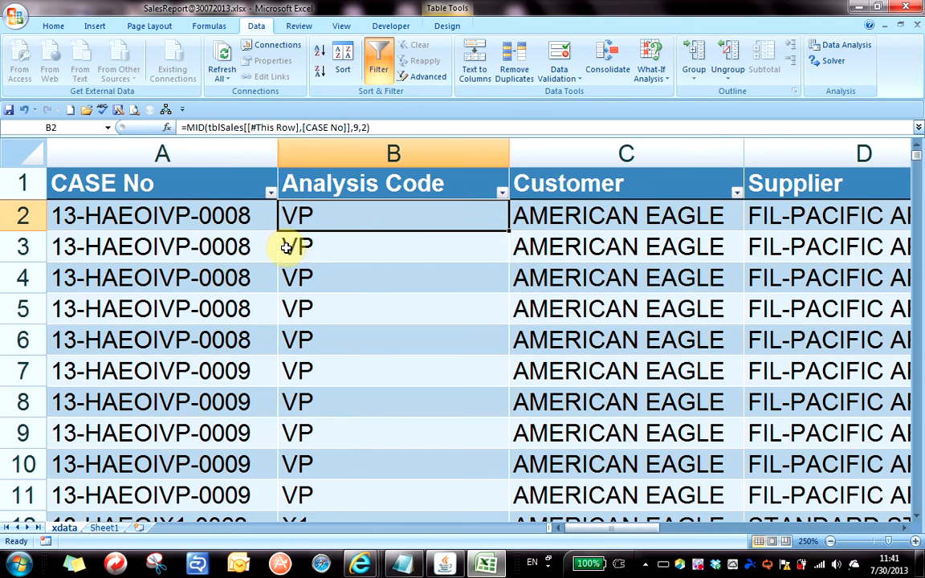
{"action": "double_click", "coordinate": [418, 213]}
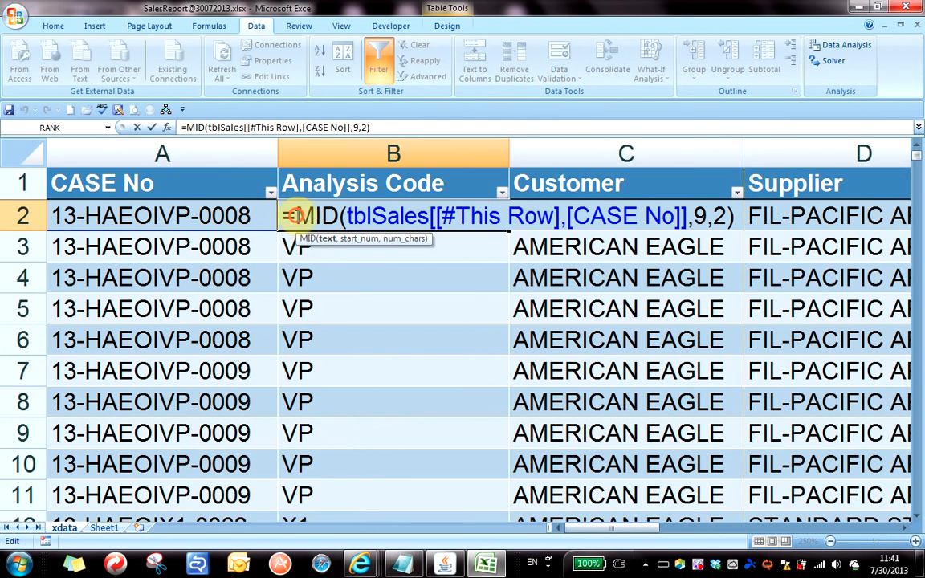
Wrap B2's MID formula in IF(LEN(CASE No)>=15, …, "") and commit it.
{"action": "left_click", "coordinate": [292, 216]}
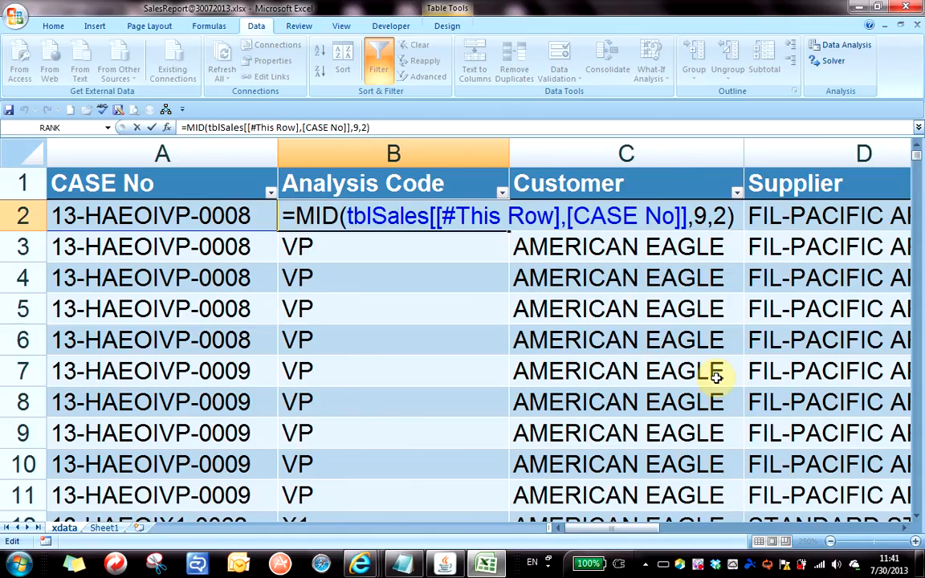
{"action": "type", "text": "IF("}
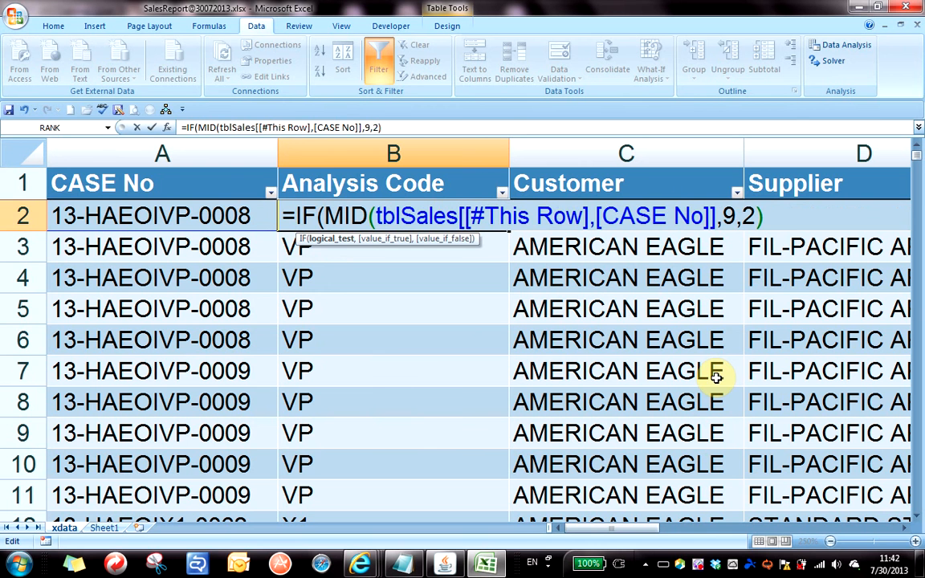
{"action": "type", "text": "len("}
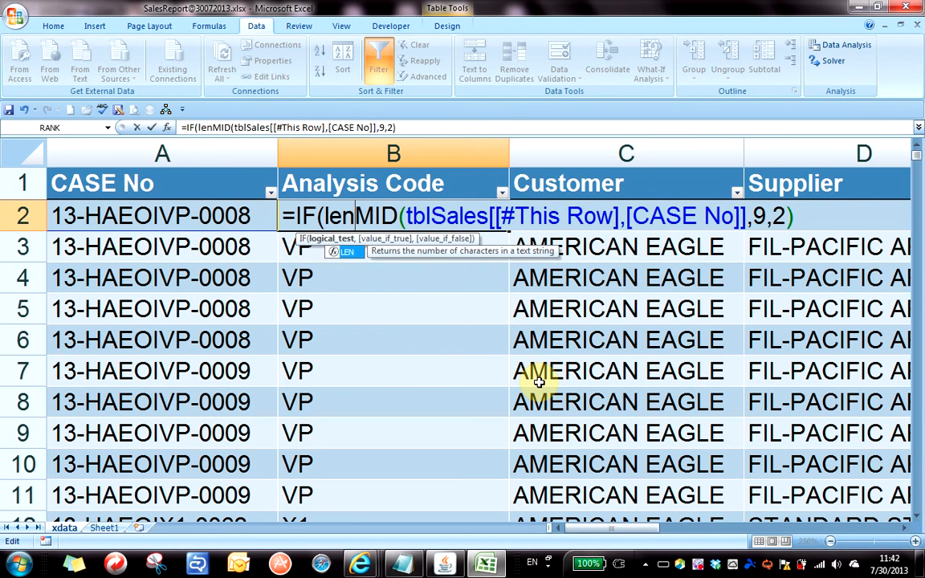
{"action": "left_click", "coordinate": [230, 215]}
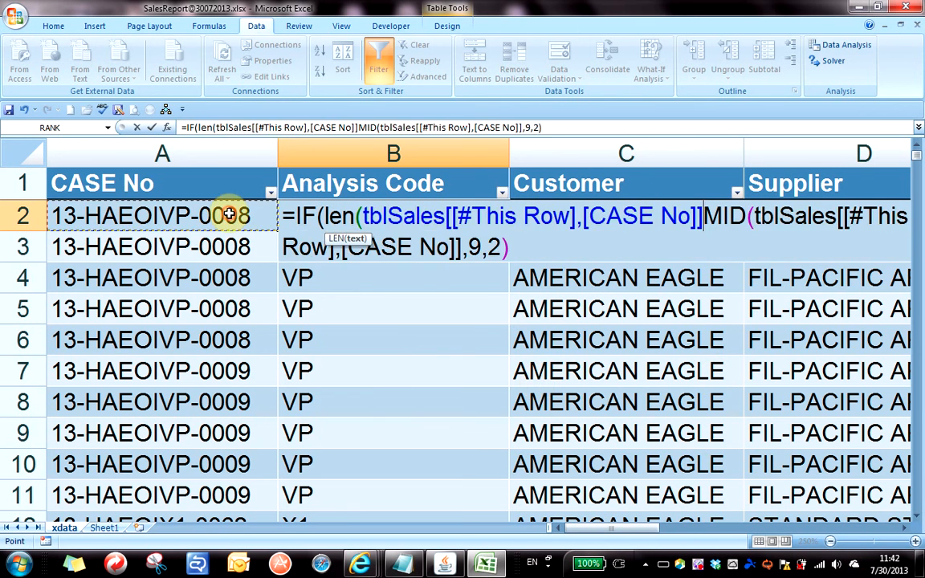
{"action": "type", "text": ")"}
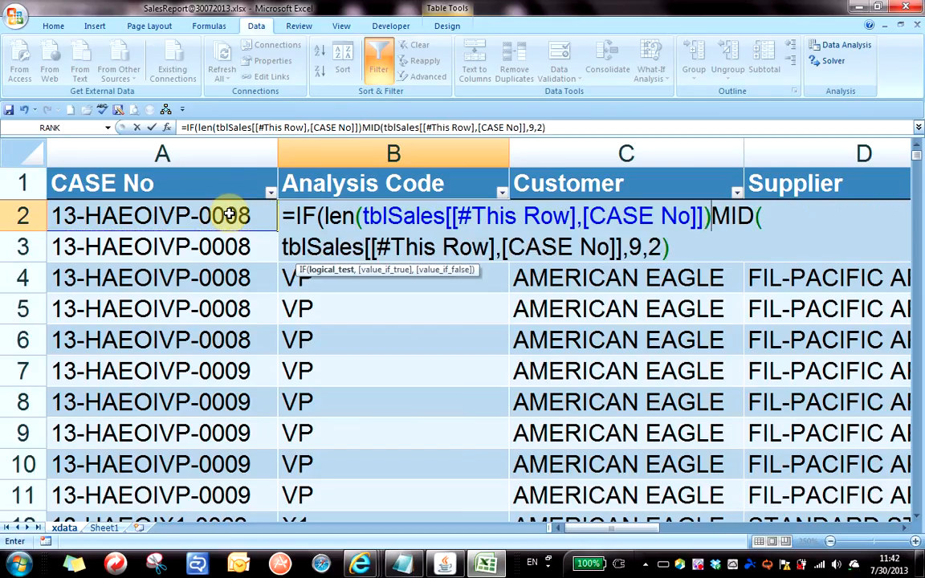
{"action": "type", "text": ">="}
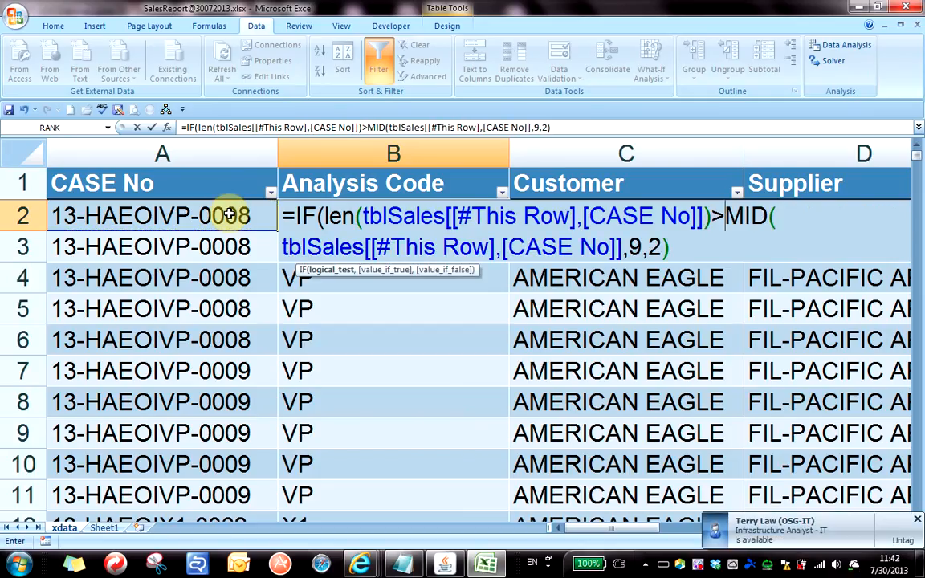
{"action": "type", "text": "15"}
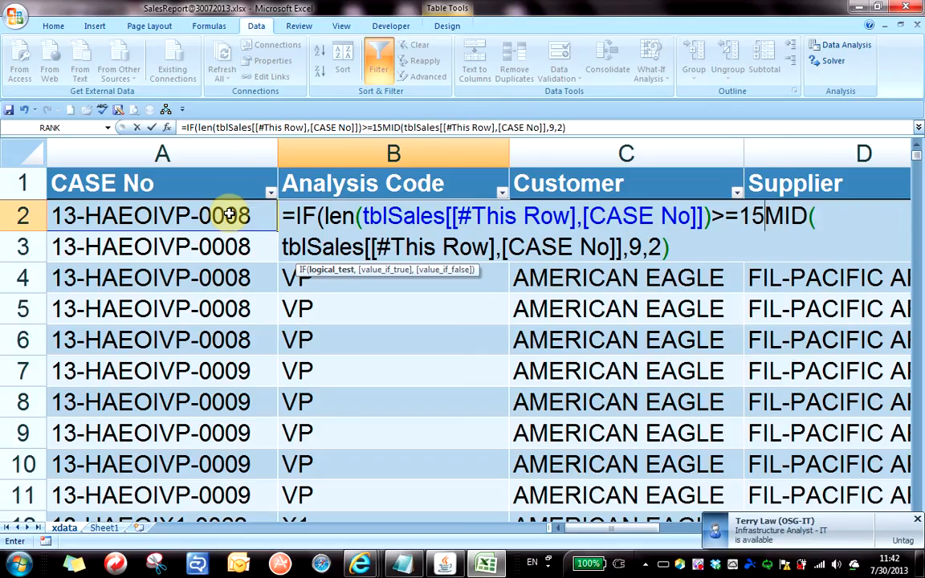
{"action": "type", "text": ","}
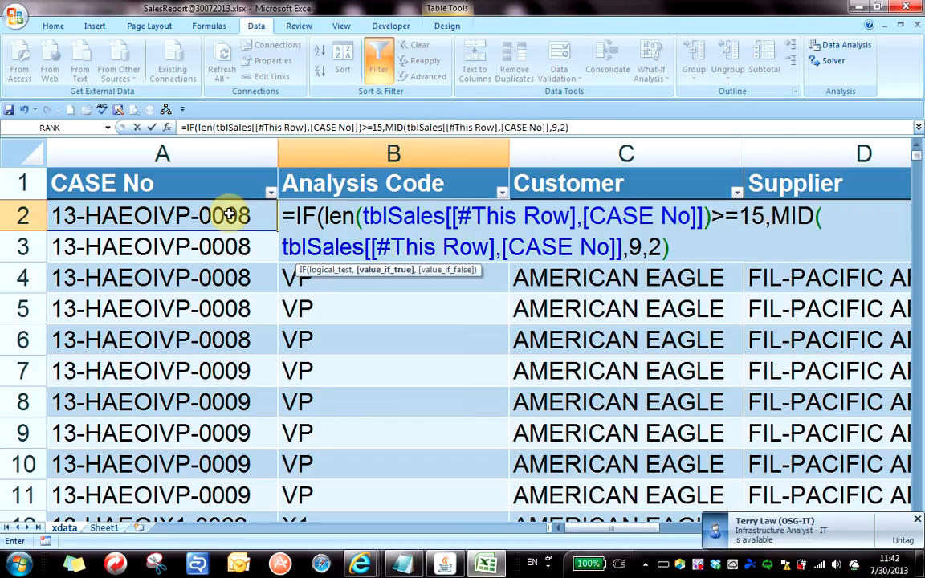
{"action": "left_click", "coordinate": [688, 251]}
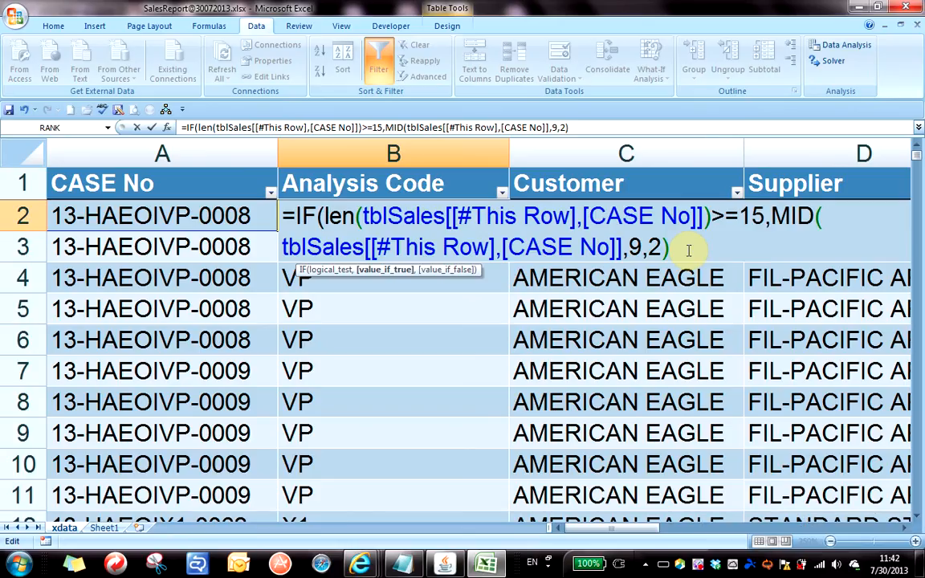
{"action": "type", "text": ",\"\""}
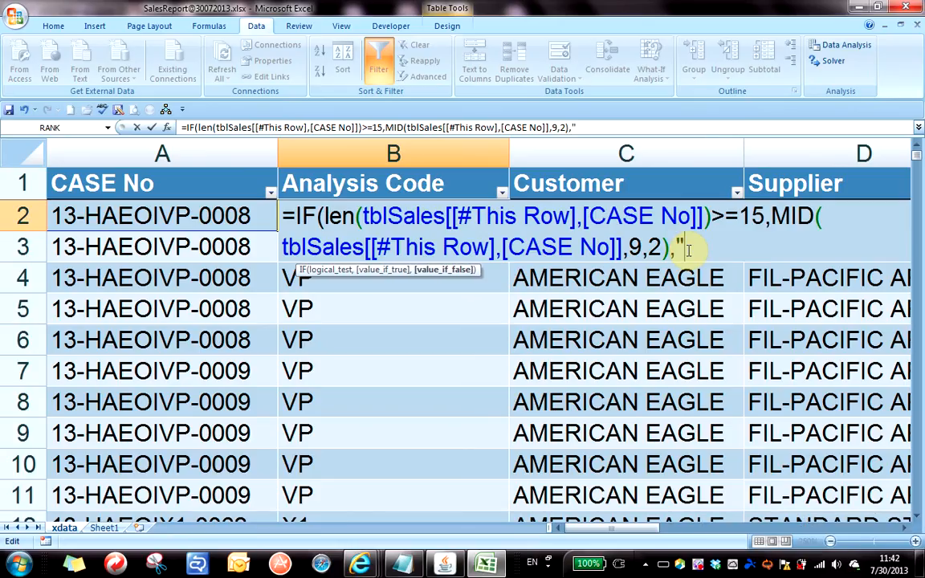
{"action": "type", "text": ")"}
{"action": "key", "text": "Return"}
Check the filled column, then copy B2's complete formula text.
{"action": "key", "text": "Left"}
{"action": "key", "text": "ctrl+Down"}
{"action": "key", "text": "Up"}
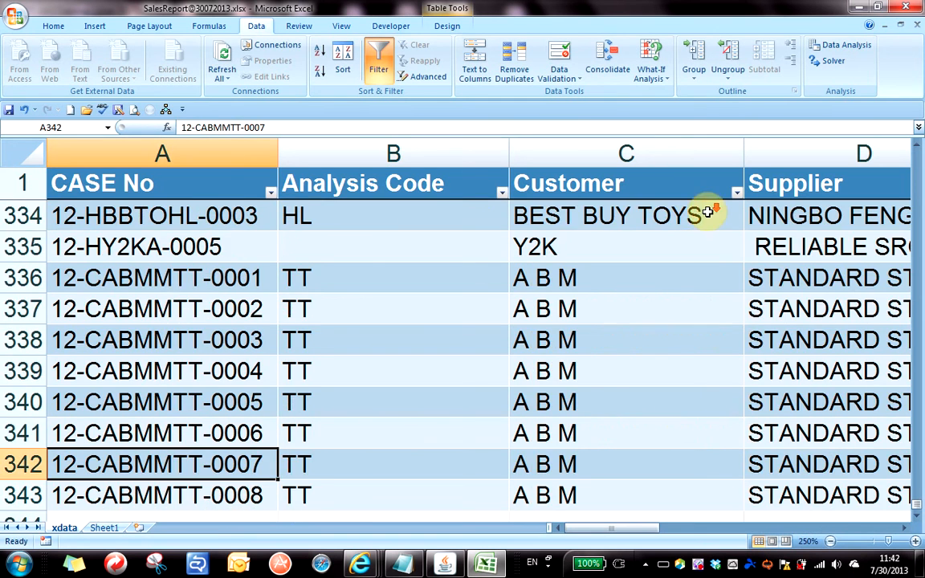
{"action": "scroll", "coordinate": [729, 310], "scroll_direction": "up", "scroll_amount": 12}
{"action": "scroll", "coordinate": [668, 277], "scroll_direction": "up", "scroll_amount": 20}
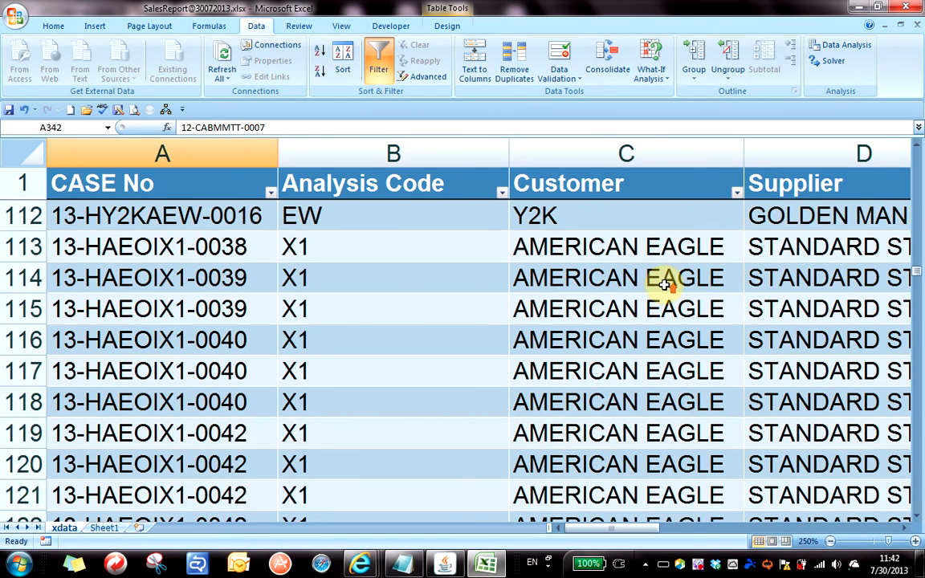
{"action": "scroll", "coordinate": [666, 282], "scroll_direction": "up", "scroll_amount": 11}
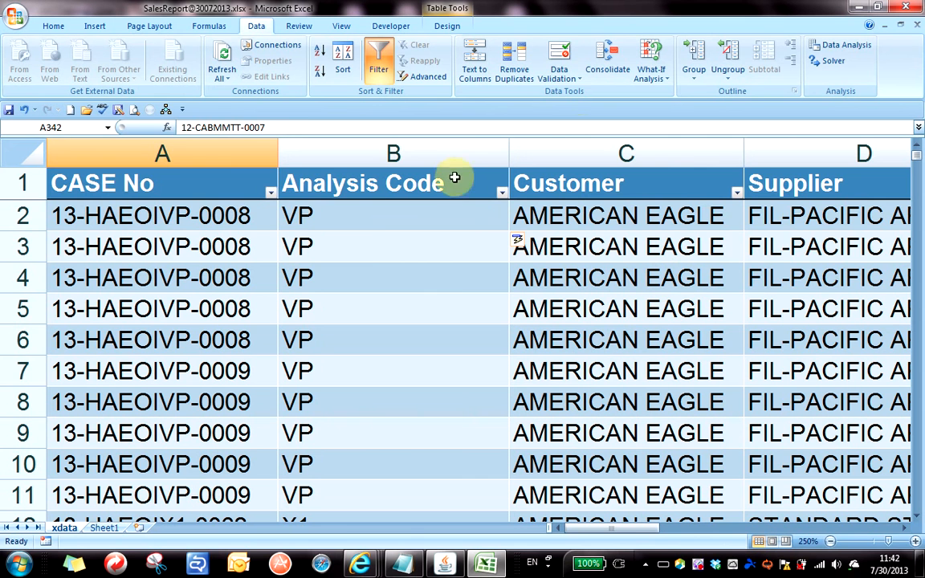
{"action": "left_click", "coordinate": [367, 210]}
{"action": "double_click", "coordinate": [381, 214]}
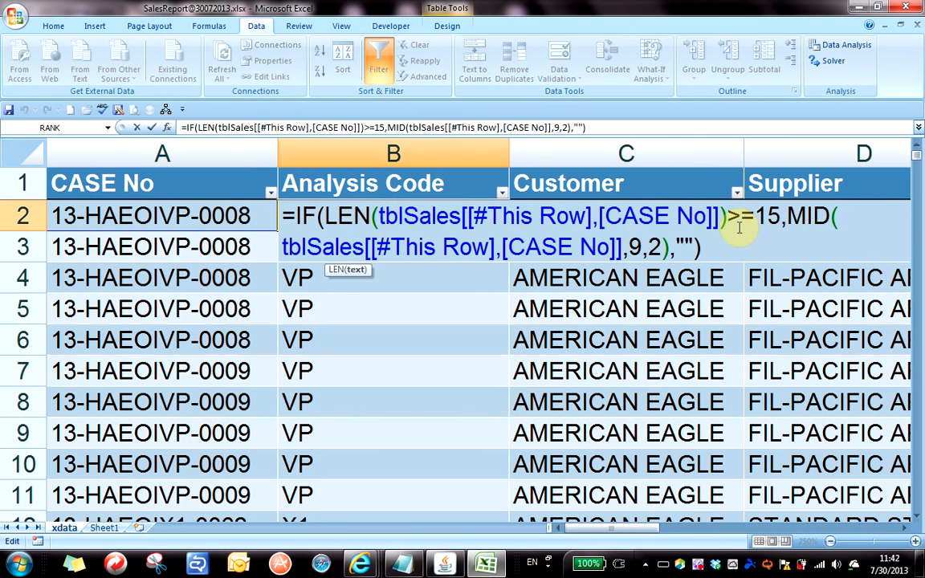
{"action": "left_click_drag", "start_coordinate": [729, 249], "coordinate": [182, 206]}
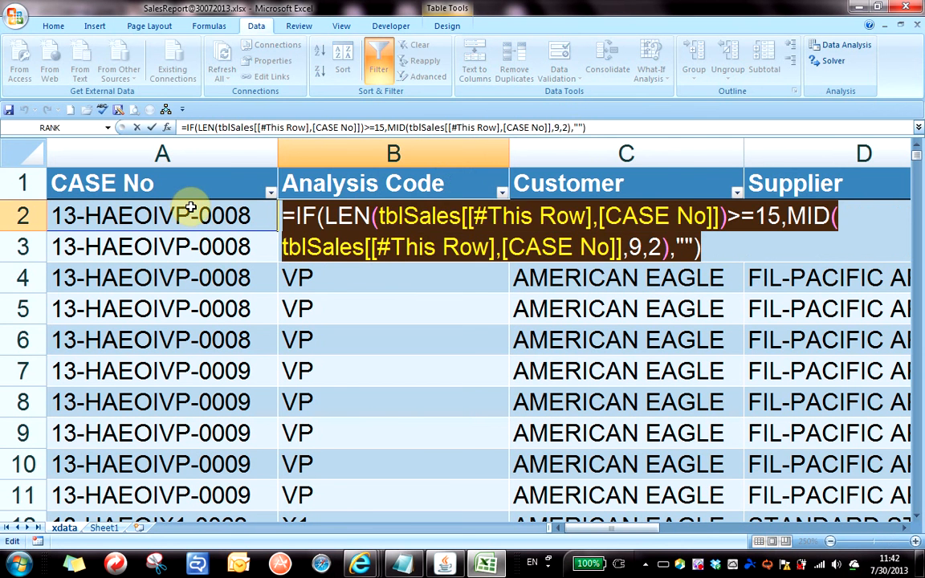
{"action": "key", "text": "Escape"}
{"action": "left_click", "coordinate": [393, 230]}
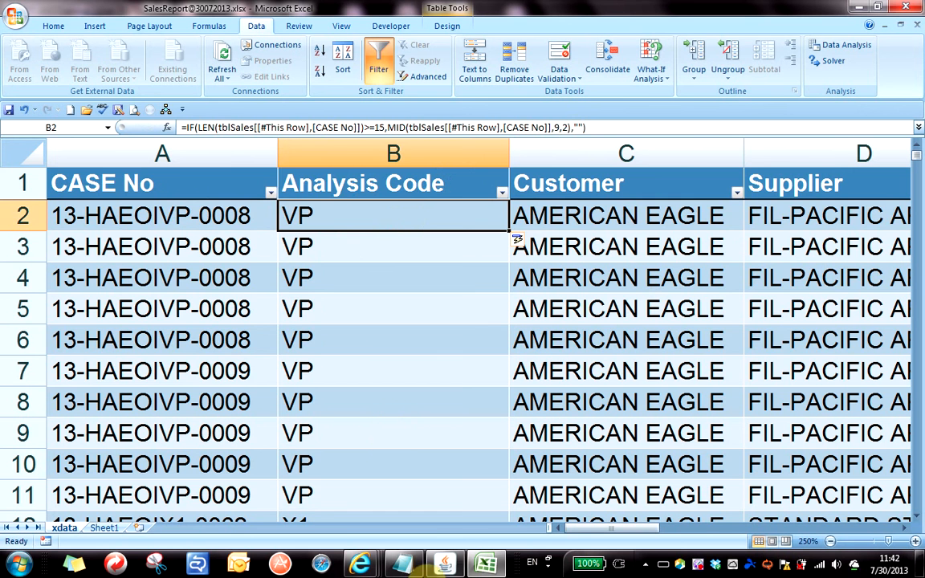
Paste the copied formula into Notepad on a new line below tblSales.
{"action": "left_click", "coordinate": [446, 565]}
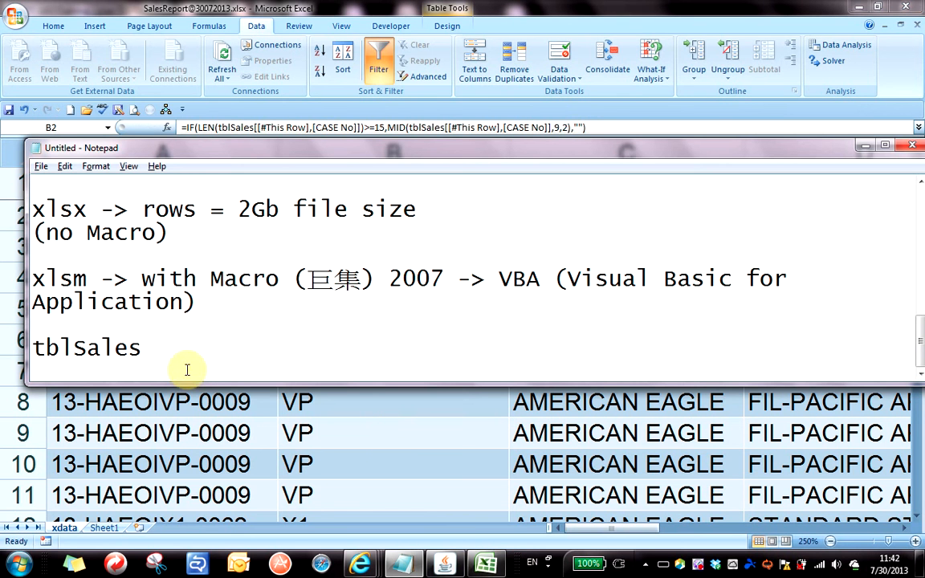
{"action": "key", "text": "Return"}
{"action": "key", "text": "Return"}
{"action": "key", "text": "ctrl+v"}
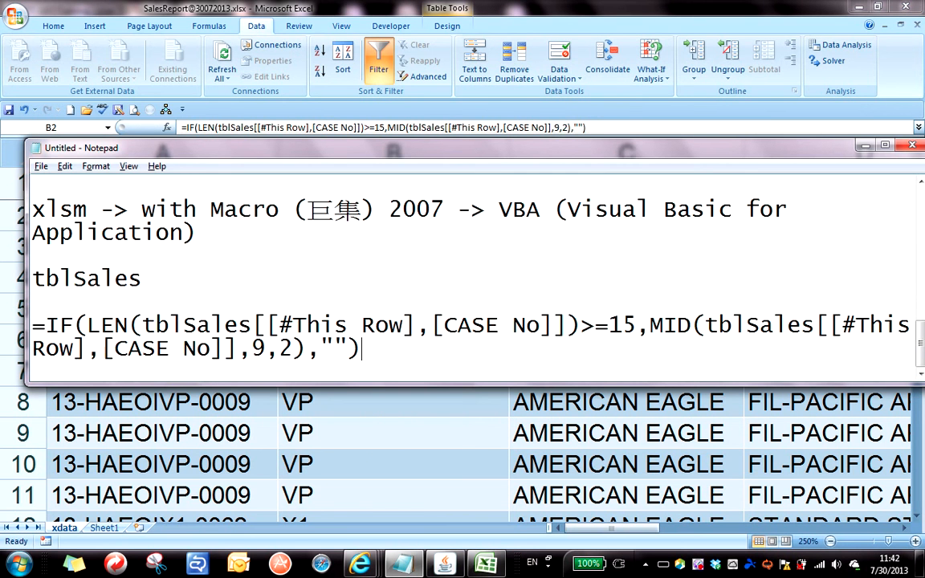
Break the formula into lines: =IF(, the LEN>=15 test, the MID part, and "").
{"action": "left_click", "coordinate": [86, 325]}
{"action": "key", "text": "Return"}
{"action": "key", "text": "Return"}
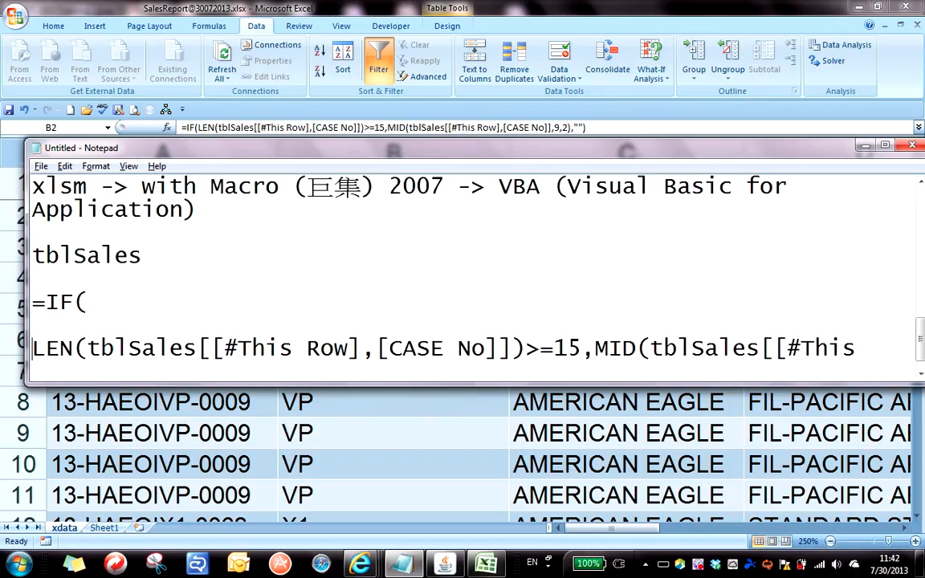
{"action": "key", "text": "Right"}
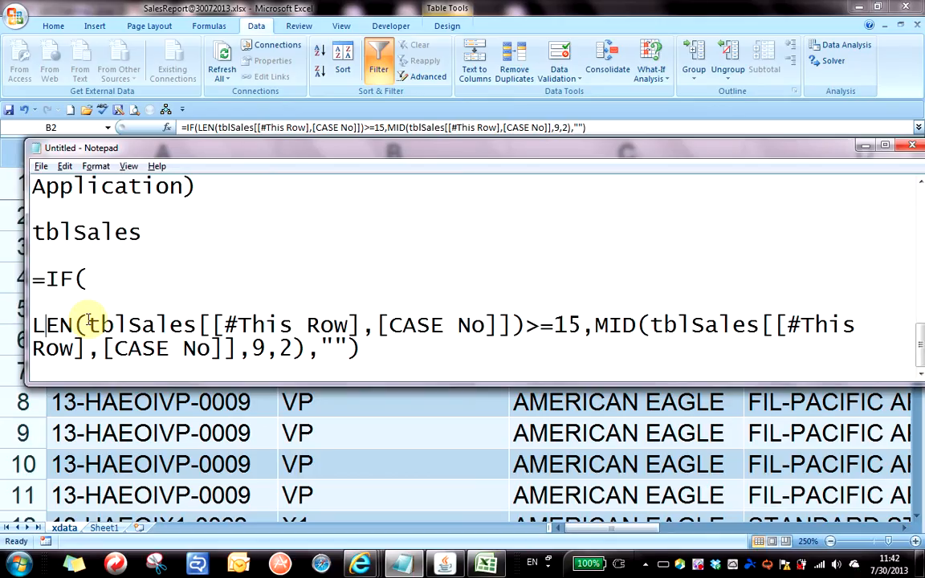
{"action": "key", "text": "Right"}
{"action": "key", "text": "Right"}
{"action": "key", "text": "Right"}
{"action": "key", "text": "Right"}
{"action": "key", "text": "Right"}
{"action": "key", "text": "Right"}
{"action": "key", "text": "Right"}
{"action": "key", "text": "Right"}
{"action": "key", "text": "Right"}
{"action": "key", "text": "Right"}
{"action": "key", "text": "Right"}
{"action": "key", "text": "Right"}
{"action": "key", "text": "Right"}
{"action": "key", "text": "Right"}
{"action": "key", "text": "Right"}
{"action": "key", "text": "Right"}
{"action": "key", "text": "Right"}
{"action": "key", "text": "Right"}
{"action": "key", "text": "Right"}
{"action": "key", "text": "Right"}
{"action": "key", "text": "Right"}
{"action": "key", "text": "Right"}
{"action": "key", "text": "Return"}
{"action": "key", "text": "Return"}
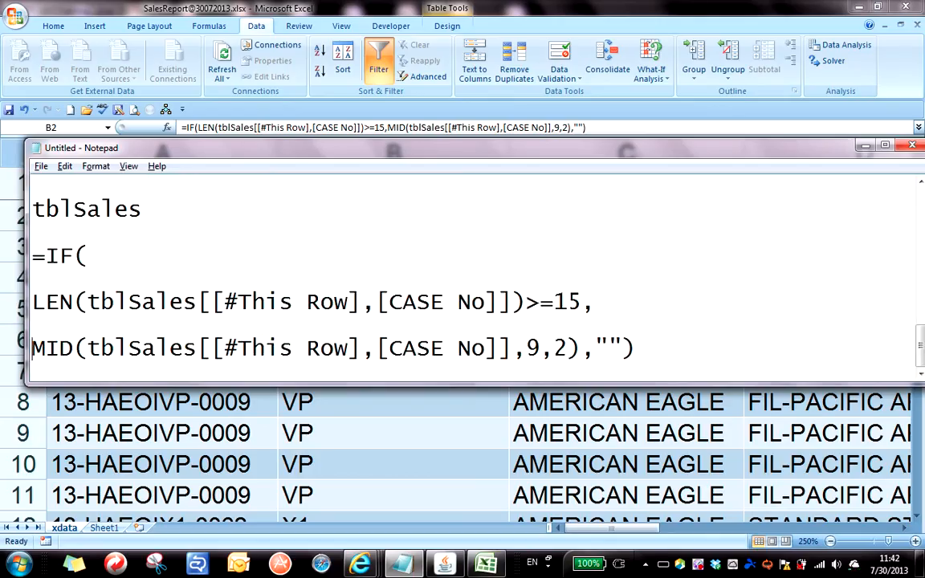
{"action": "key", "text": "Right"}
{"action": "key", "text": "Right"}
{"action": "key", "text": "Right"}
{"action": "key", "text": "Right"}
{"action": "key", "text": "Right"}
{"action": "key", "text": "Right"}
{"action": "key", "text": "Right"}
{"action": "key", "text": "Right"}
{"action": "key", "text": "Right"}
{"action": "key", "text": "Right"}
{"action": "key", "text": "Right"}
{"action": "key", "text": "Right"}
{"action": "key", "text": "Right"}
{"action": "key", "text": "Right"}
{"action": "key", "text": "Right"}
{"action": "key", "text": "Right"}
{"action": "key", "text": "Right"}
{"action": "key", "text": "Right"}
{"action": "key", "text": "Right"}
{"action": "key", "text": "Right"}
{"action": "key", "text": "Right"}
{"action": "key", "text": "Right"}
{"action": "key", "text": "Right"}
{"action": "key", "text": "Right"}
{"action": "key", "text": "Right"}
{"action": "key", "text": "Right"}
{"action": "key", "text": "Right"}
{"action": "key", "text": "Right"}
{"action": "key", "text": "Right"}
{"action": "key", "text": "Right"}
{"action": "key", "text": "Right"}
{"action": "key", "text": "Right"}
{"action": "key", "text": "Right"}
{"action": "key", "text": "Right"}
{"action": "key", "text": "Right"}
{"action": "key", "text": "Right"}
{"action": "key", "text": "Return"}
{"action": "key", "text": "Return"}
{"action": "key", "text": "Right"}
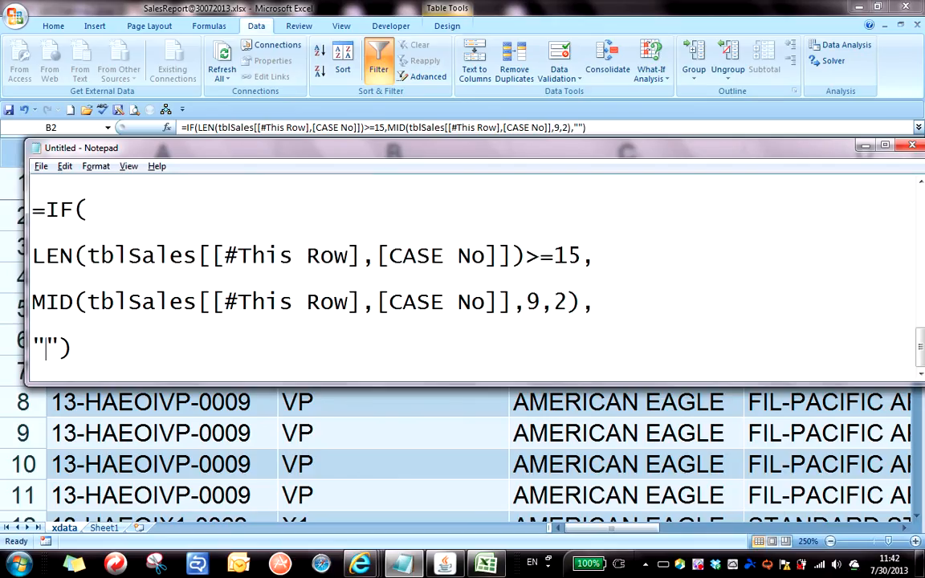
{"action": "key", "text": "Right"}
{"action": "key", "text": "Return"}
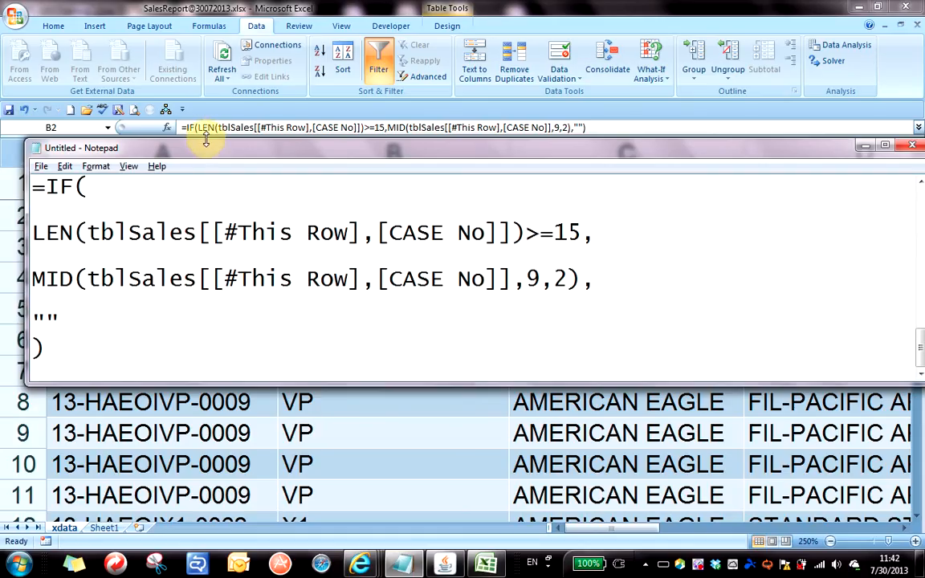
Resize and reposition Notepad into a compact panel showing the formula's closing parenthesis.
{"action": "left_click_drag", "start_coordinate": [206, 139], "coordinate": [207, 84]}
{"action": "left_click_drag", "start_coordinate": [820, 95], "coordinate": [740, 94]}
{"action": "left_click_drag", "start_coordinate": [881, 159], "coordinate": [616, 159]}
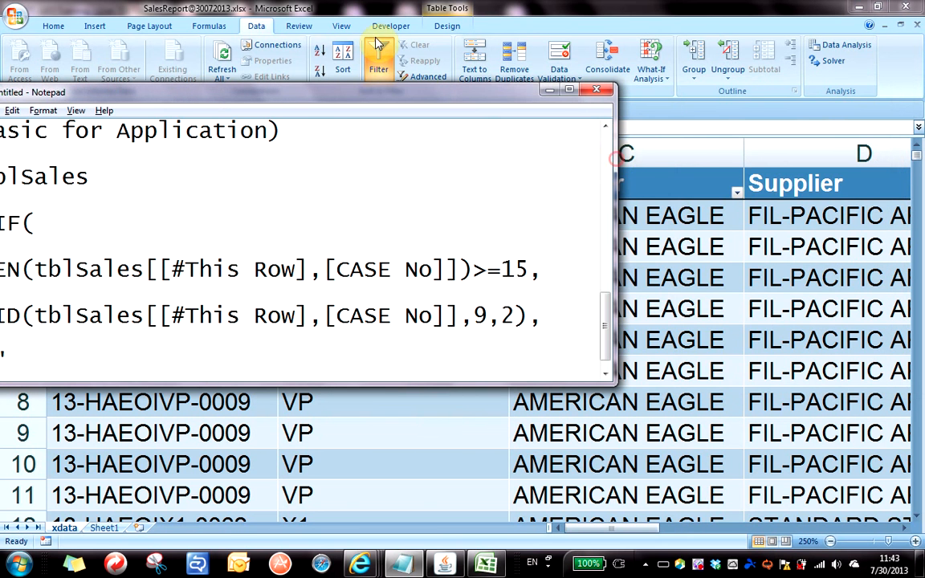
{"action": "left_click_drag", "start_coordinate": [428, 90], "coordinate": [653, 85]}
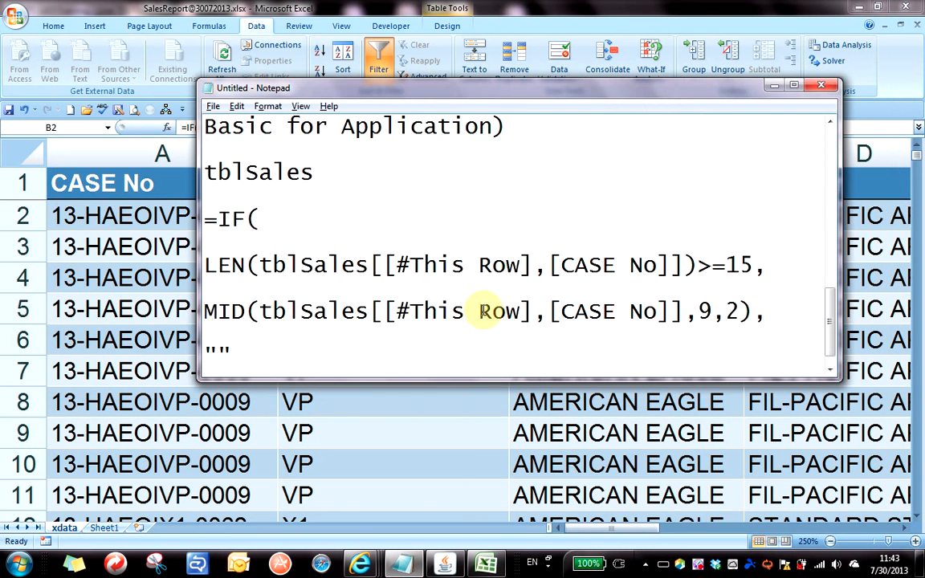
{"action": "left_click", "coordinate": [832, 371]}
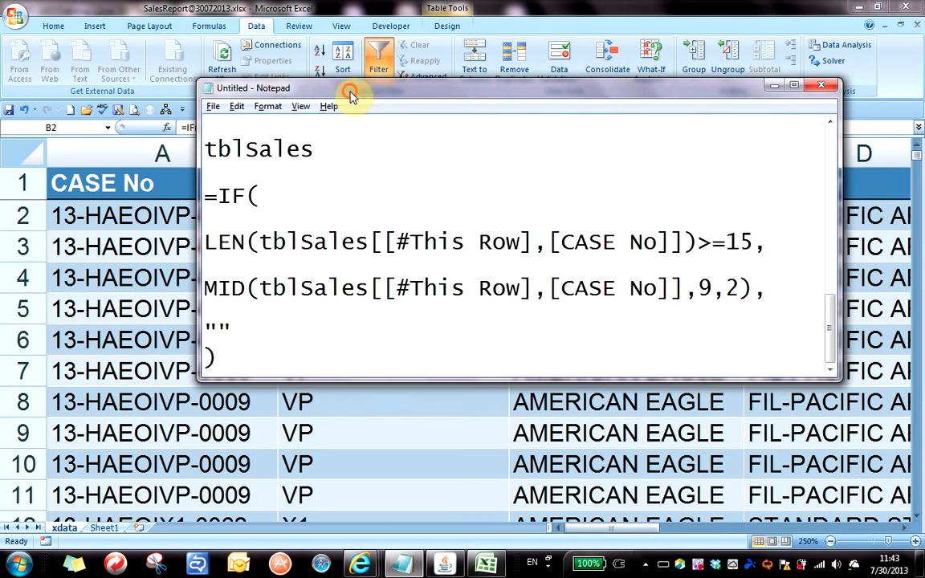
{"action": "left_click_drag", "start_coordinate": [350, 95], "coordinate": [365, 119]}
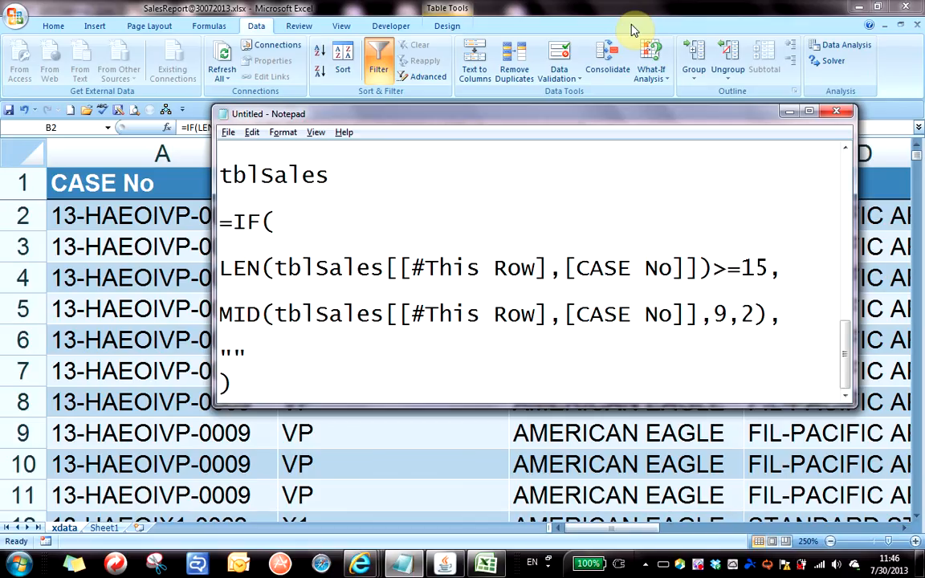
{"action": "key", "text": "alt+Tab"}
Scroll through the Analysis Code column to check VP, X1 and blank results.
{"action": "left_click", "coordinate": [413, 325]}
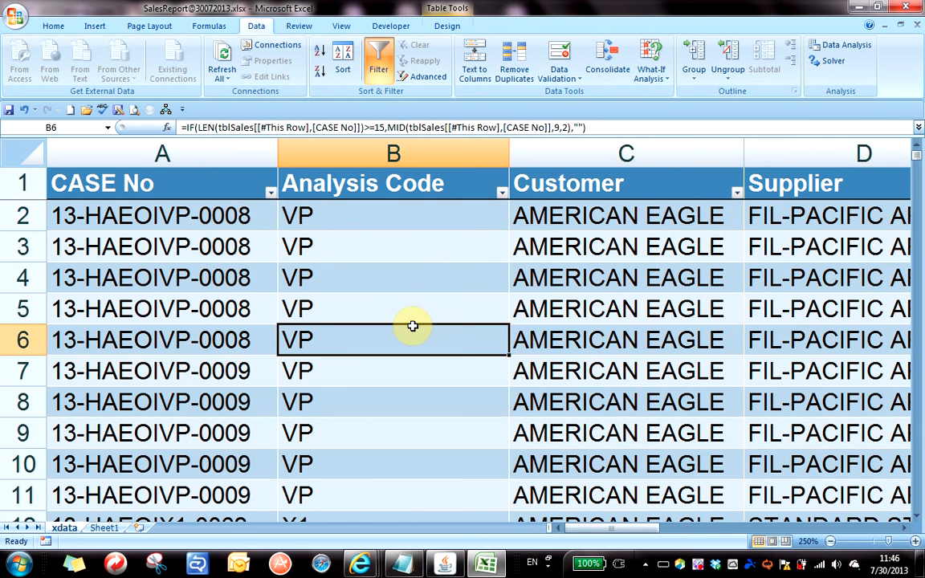
{"action": "scroll", "coordinate": [400, 293], "scroll_direction": "down", "scroll_amount": 6, "text": "ctrl"}
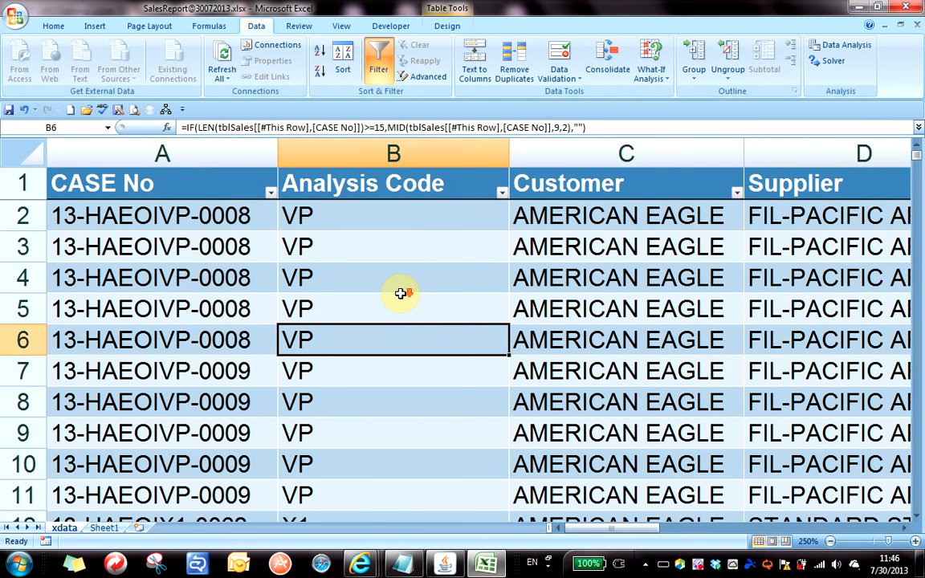
{"action": "scroll", "coordinate": [240, 366], "scroll_direction": "down", "scroll_amount": 2, "text": "ctrl"}
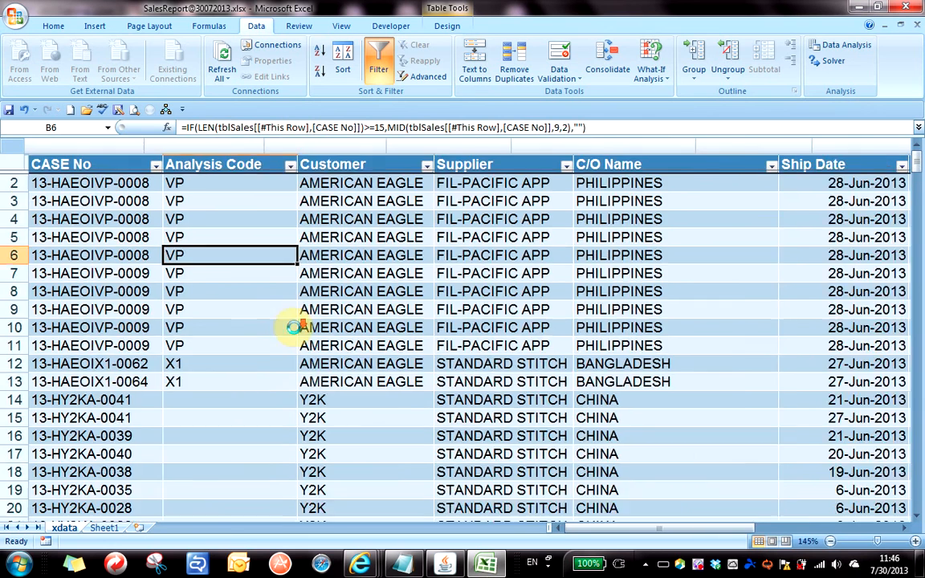
{"action": "scroll", "coordinate": [176, 348], "scroll_direction": "down", "scroll_amount": 8}
{"action": "scroll", "coordinate": [177, 347], "scroll_direction": "up", "scroll_amount": 8}
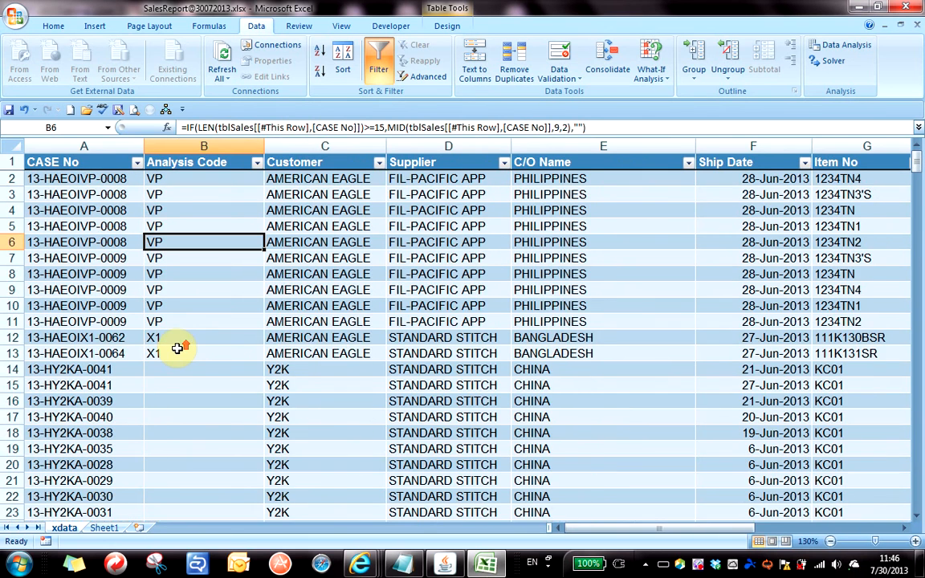
{"action": "scroll", "coordinate": [177, 348], "scroll_direction": "down", "scroll_amount": 2}
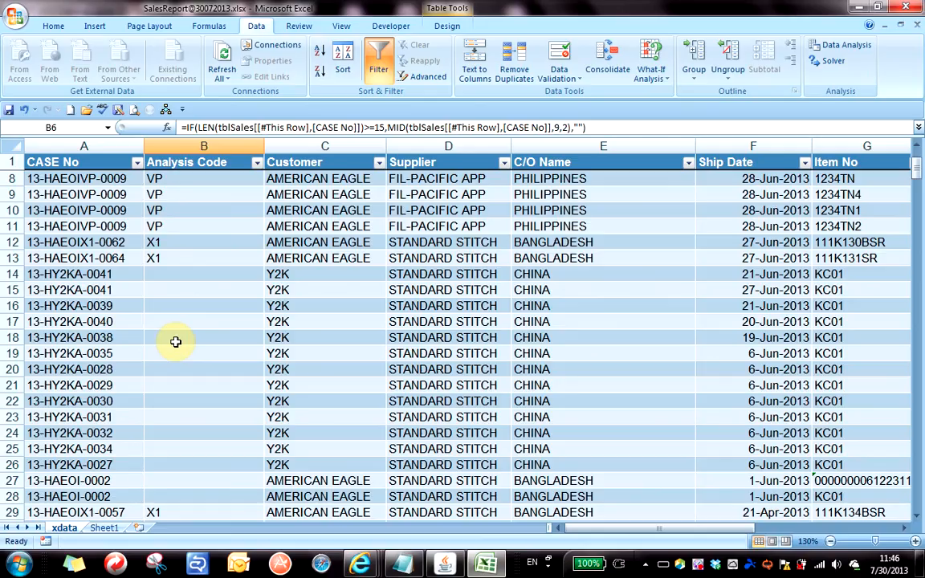
Move across the table's columns, ending on a cell in the C/O Name column.
{"action": "left_click", "coordinate": [360, 338]}
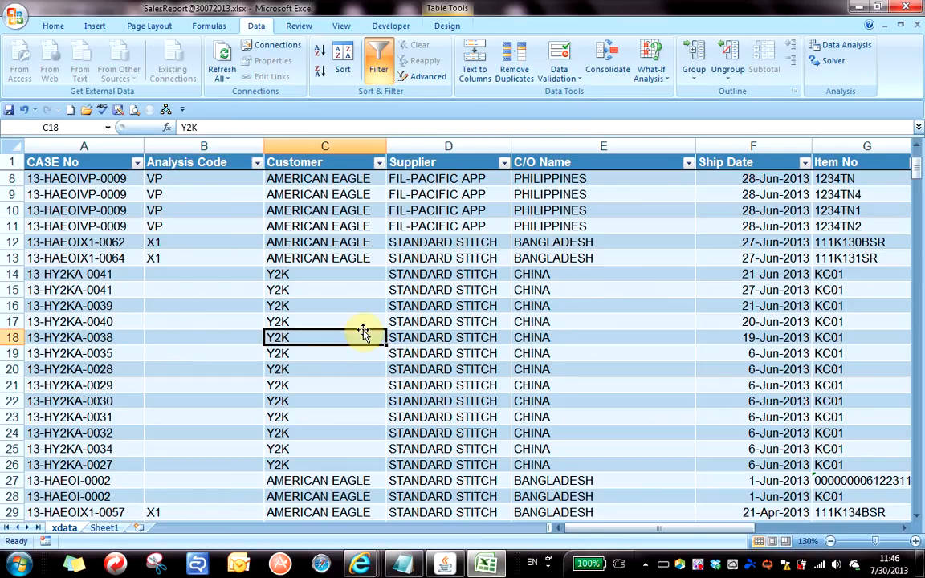
{"action": "scroll", "coordinate": [369, 347], "scroll_direction": "up", "scroll_amount": 2}
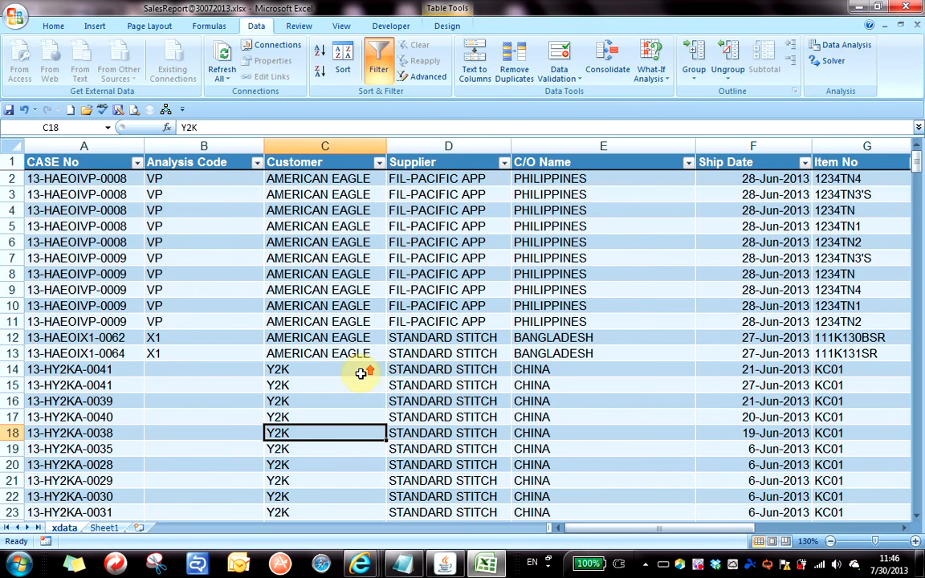
{"action": "left_click", "coordinate": [764, 304]}
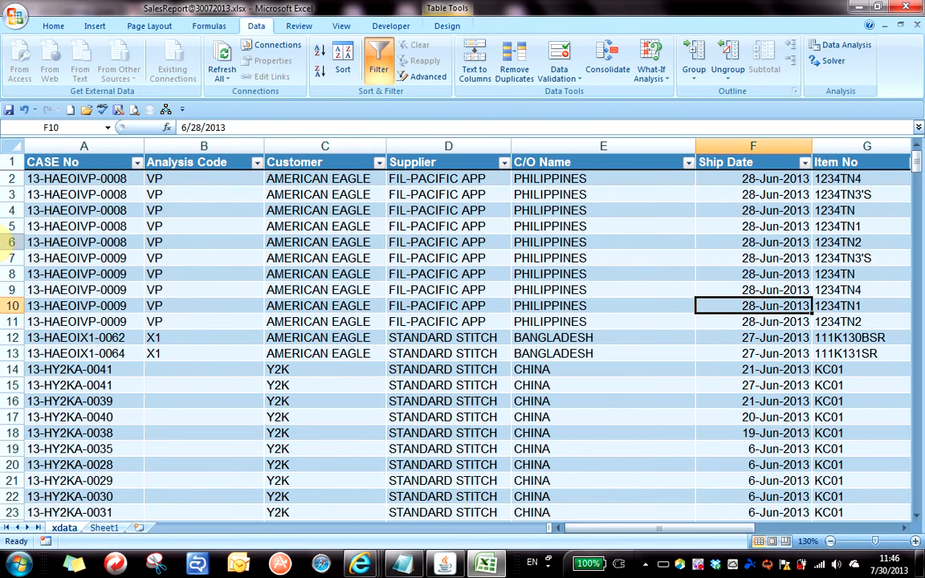
{"action": "key", "text": "Right"}
{"action": "key", "text": "Right"}
{"action": "key", "text": "Right"}
{"action": "key", "text": "Right"}
{"action": "key", "text": "Right"}
{"action": "key", "text": "Right"}
{"action": "key", "text": "Right"}
{"action": "key", "text": "Right"}
{"action": "key", "text": "Right"}
{"action": "key", "text": "Right"}
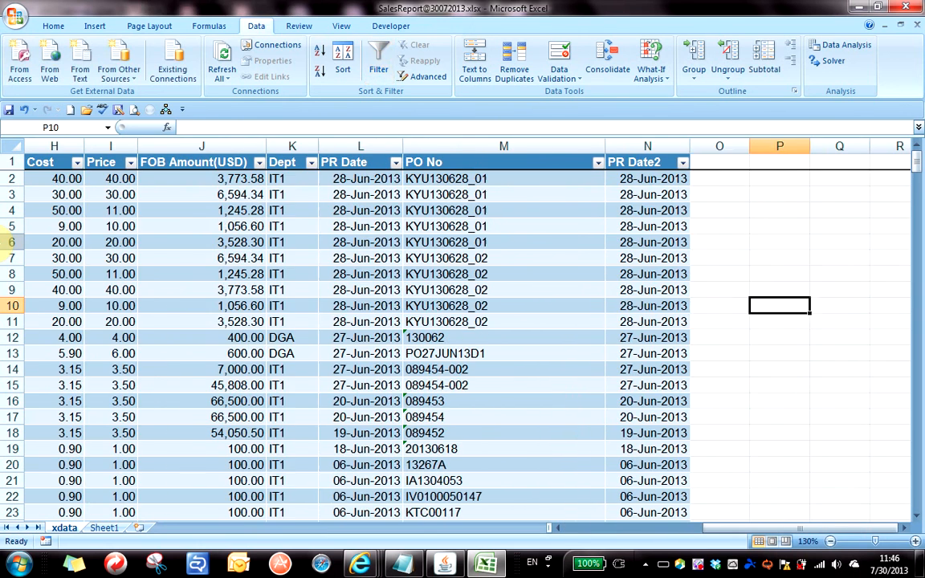
{"action": "key", "text": "Left"}
{"action": "key", "text": "Left"}
{"action": "key", "text": "Left"}
{"action": "key", "text": "Left"}
{"action": "key", "text": "Left"}
{"action": "key", "text": "Left"}
{"action": "key", "text": "Left"}
{"action": "key", "text": "Left"}
{"action": "key", "text": "Left"}
{"action": "key", "text": "Left"}
{"action": "key", "text": "Left"}
{"action": "key", "text": "Left"}
{"action": "key", "text": "Left"}
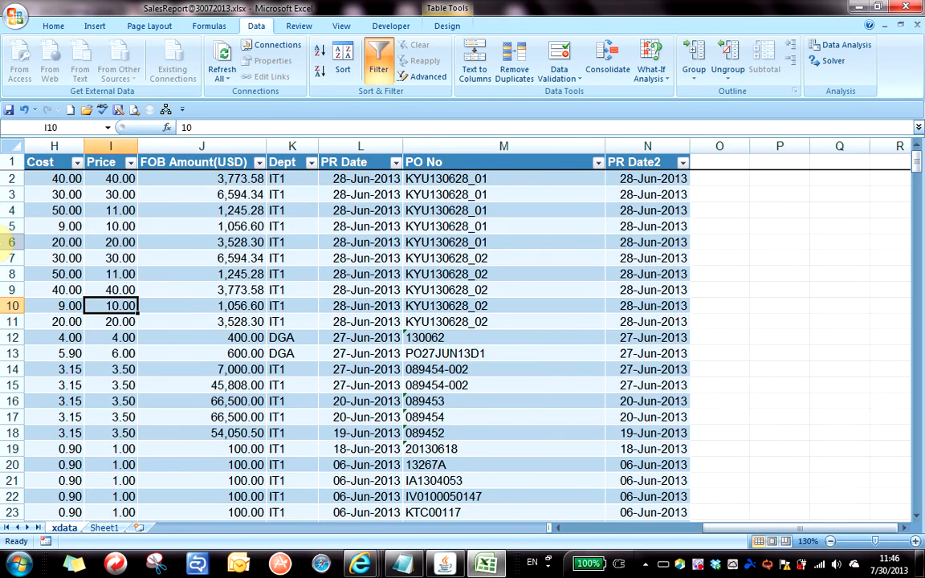
{"action": "key", "text": "Left"}
{"action": "key", "text": "Left"}
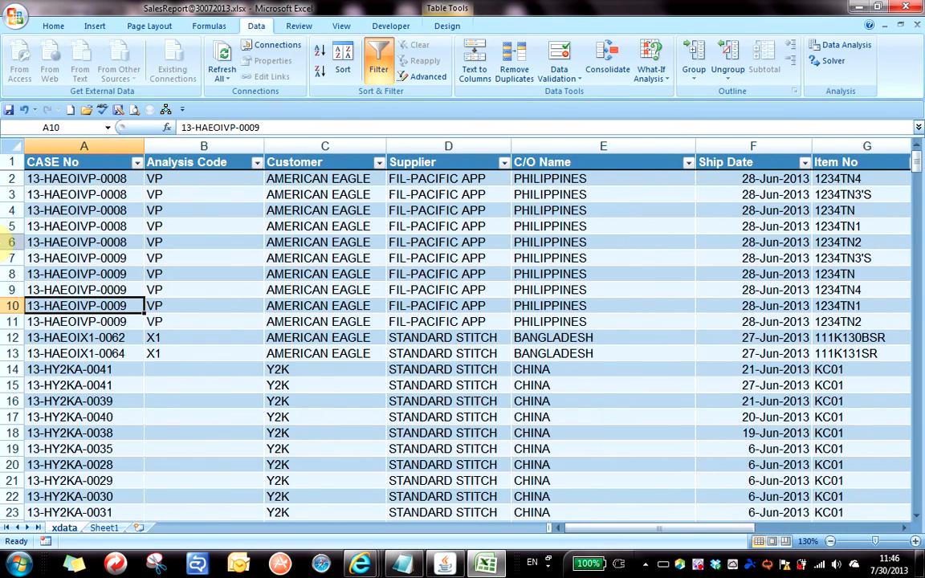
{"action": "left_click", "coordinate": [646, 306]}
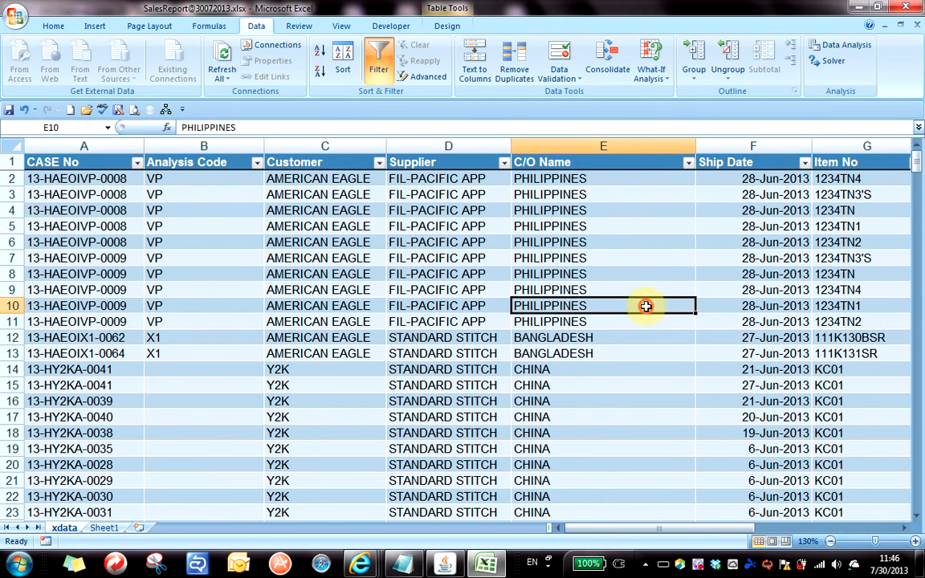
Scroll right to column J and check the first few FOB Amount(USD) values.
{"action": "left_click", "coordinate": [906, 528]}
{"action": "left_click", "coordinate": [907, 528]}
{"action": "left_click", "coordinate": [906, 528]}
{"action": "left_click", "coordinate": [906, 528]}
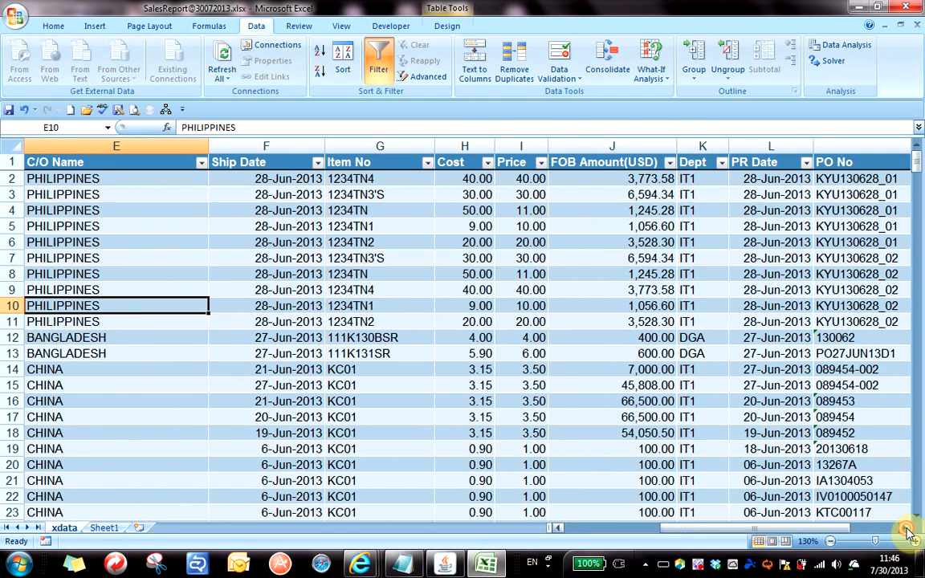
{"action": "left_click", "coordinate": [907, 528]}
{"action": "left_click", "coordinate": [424, 274]}
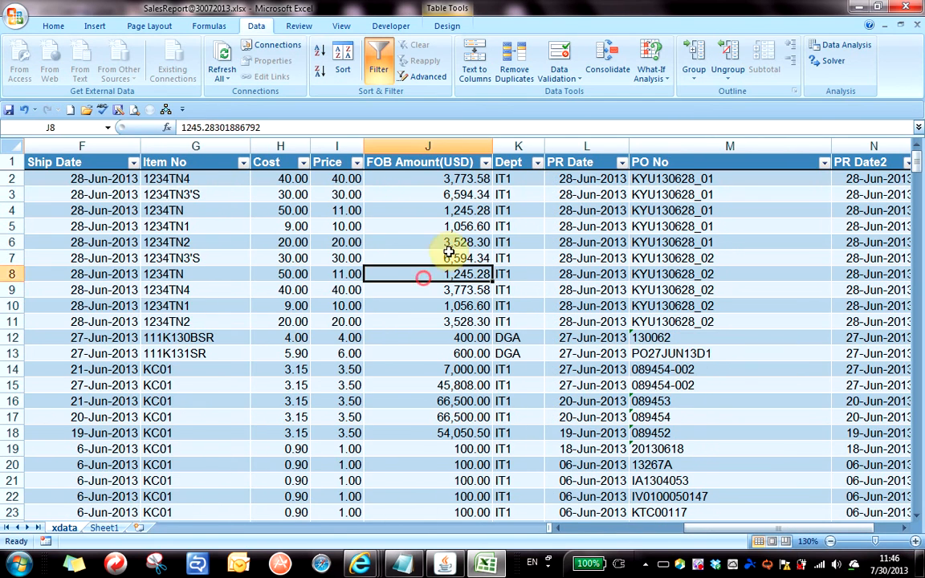
{"action": "left_click", "coordinate": [435, 224]}
{"action": "left_click", "coordinate": [458, 338]}
{"action": "left_click", "coordinate": [451, 258]}
Compare the FOB amounts in J17, J7, J4, J8, J2 and J6.
{"action": "left_click", "coordinate": [438, 417]}
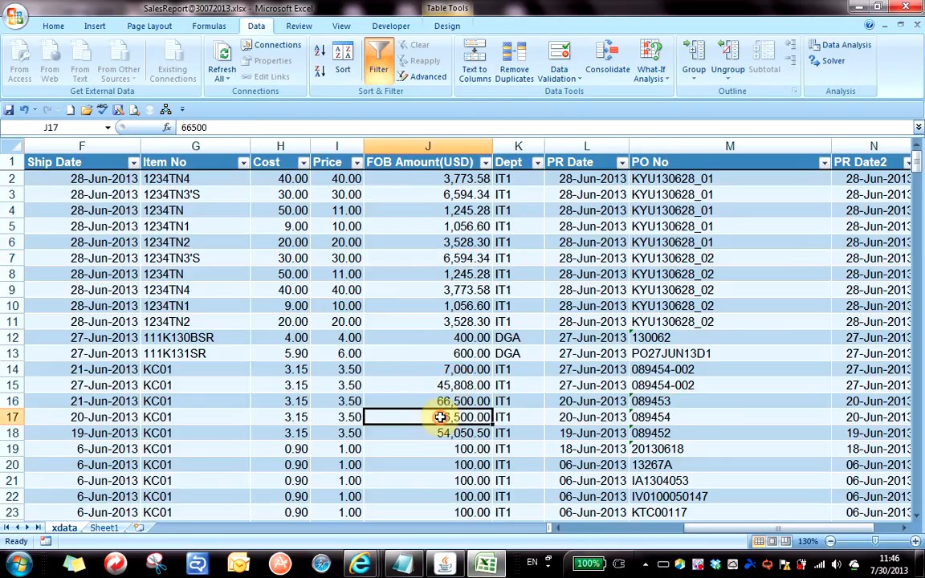
{"action": "left_click", "coordinate": [438, 258]}
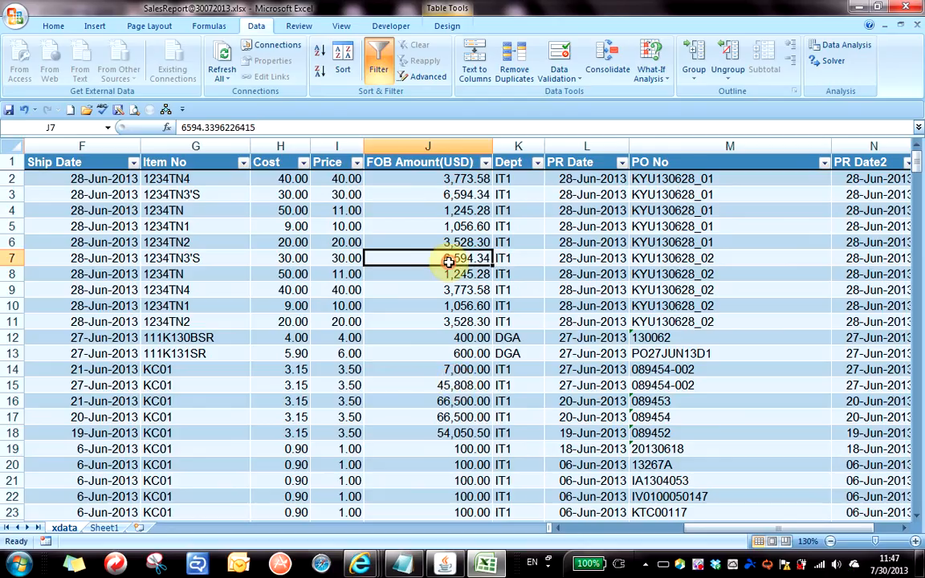
{"action": "left_click", "coordinate": [434, 208]}
{"action": "left_click", "coordinate": [441, 274]}
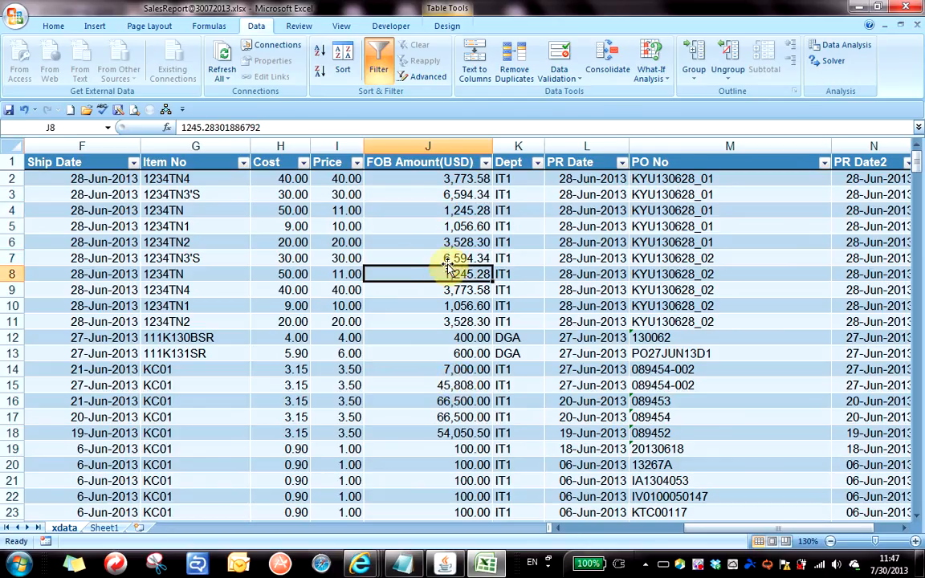
{"action": "left_click", "coordinate": [441, 209]}
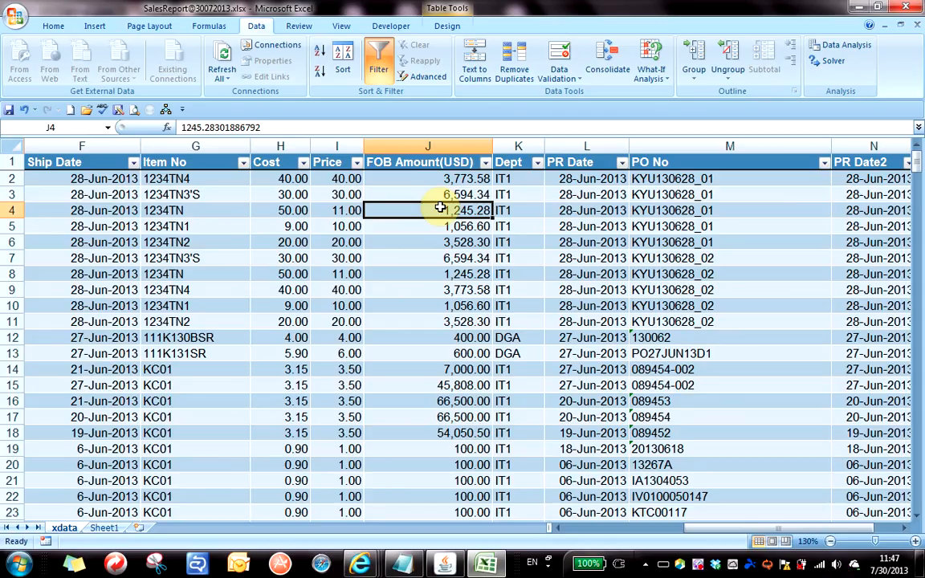
{"action": "left_click", "coordinate": [423, 179]}
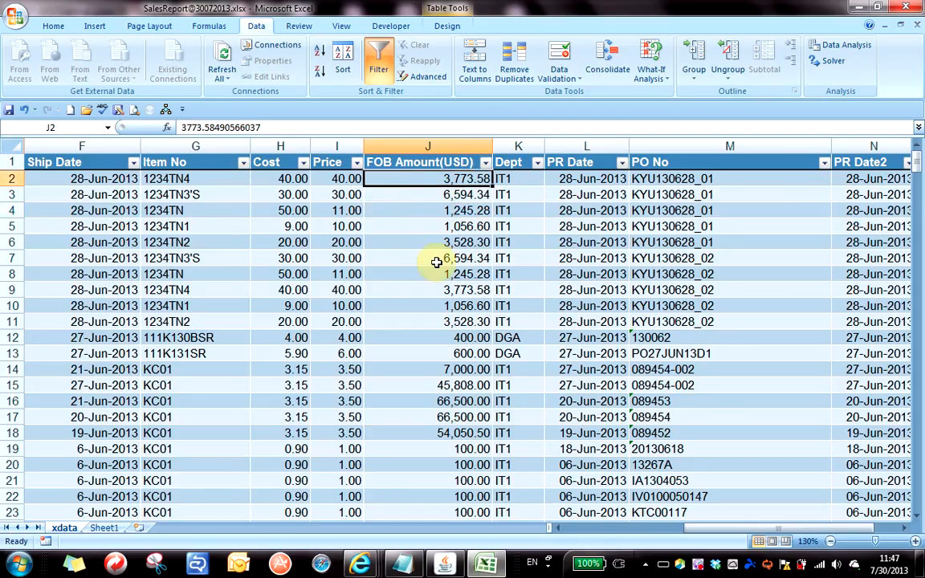
{"action": "scroll", "coordinate": [444, 274], "scroll_direction": "down", "scroll_amount": 6}
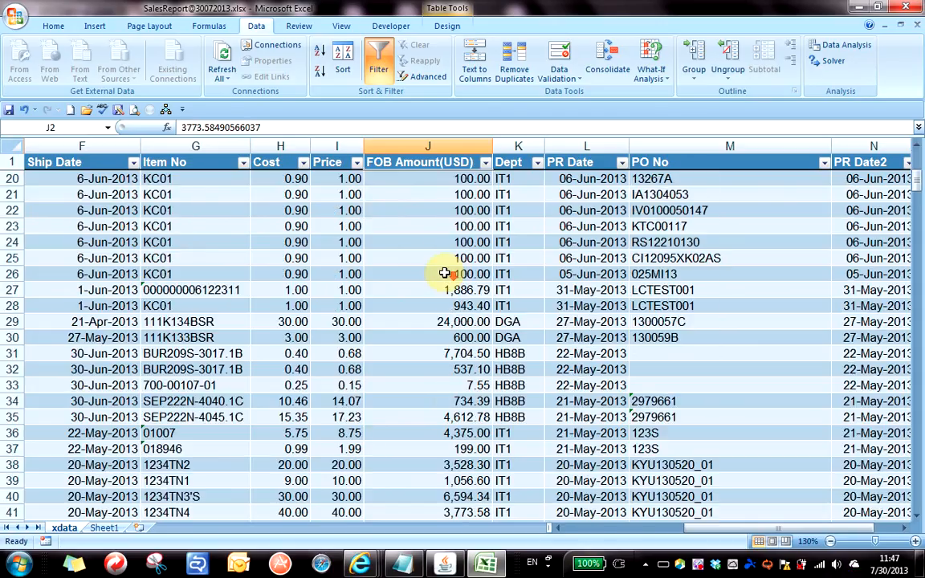
{"action": "scroll", "coordinate": [444, 273], "scroll_direction": "up", "scroll_amount": 6}
{"action": "left_click", "coordinate": [440, 247]}
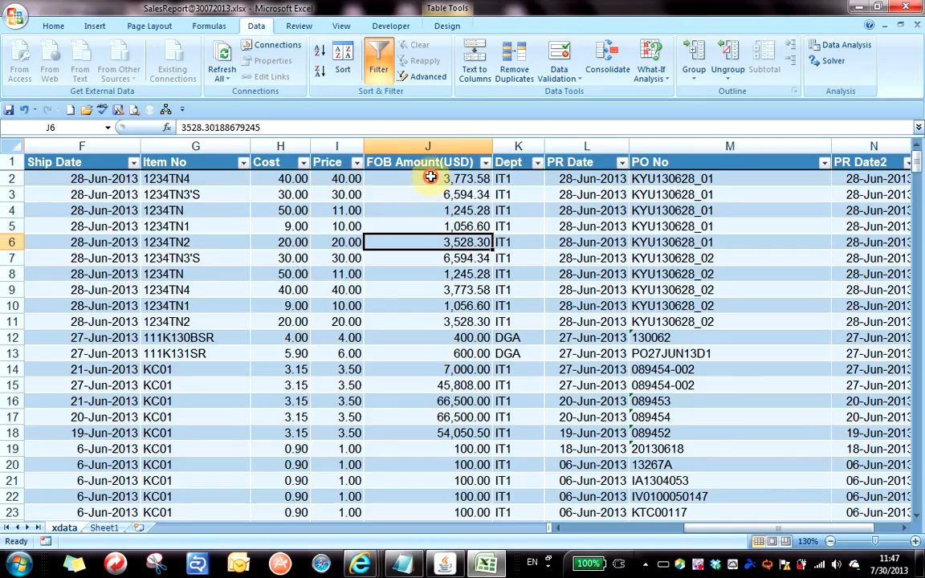
Compare J10 and J4 against the first FOB amount in J2.
{"action": "left_click", "coordinate": [430, 179]}
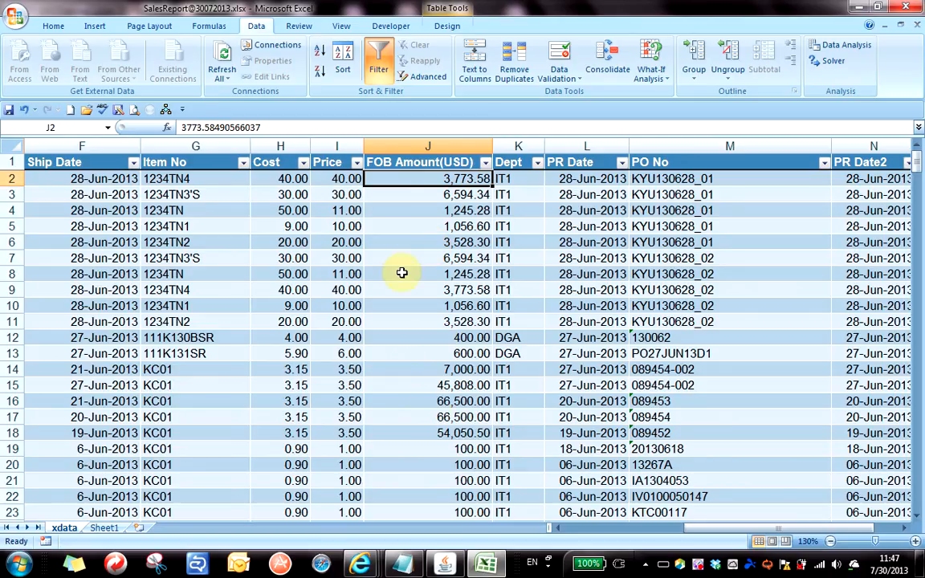
{"action": "left_click", "coordinate": [429, 303]}
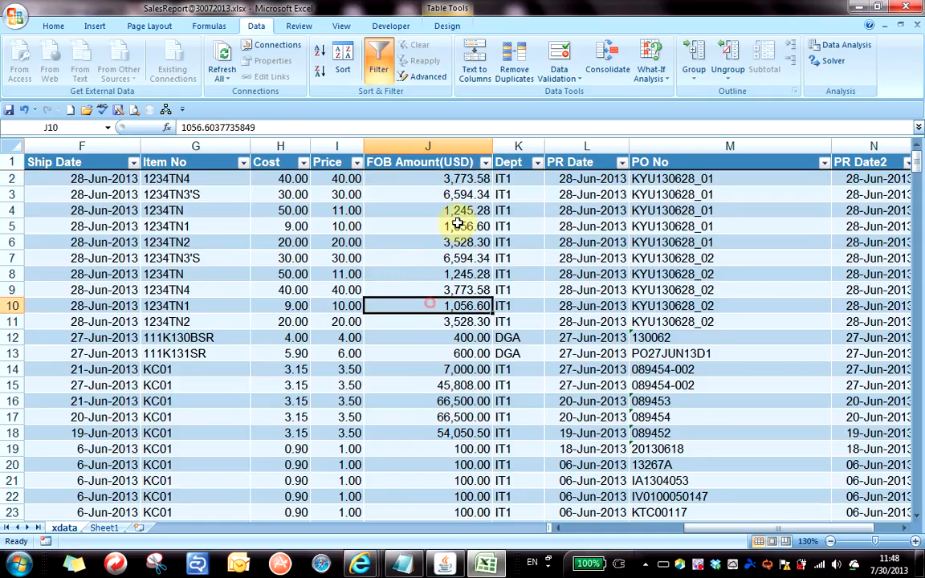
{"action": "left_click", "coordinate": [398, 179]}
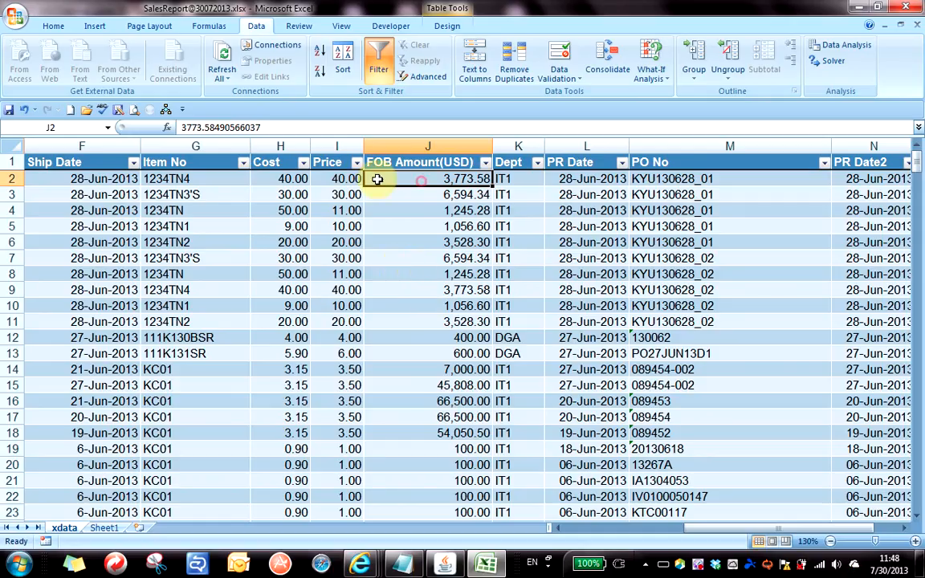
{"action": "left_click", "coordinate": [423, 206]}
{"action": "left_click", "coordinate": [424, 178]}
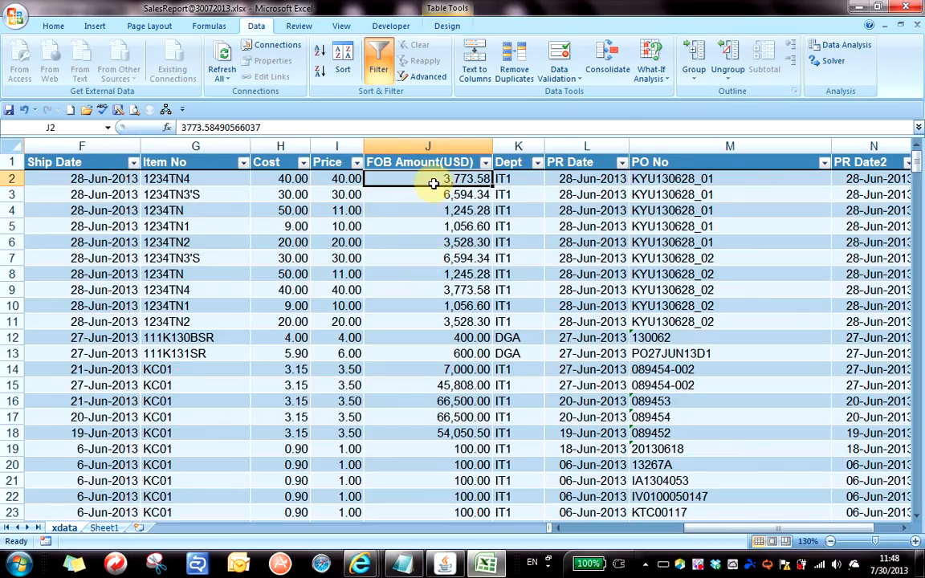
Select the FOB amounts from J2 down to J343.
{"action": "scroll", "coordinate": [443, 259], "scroll_direction": "down", "scroll_amount": 20}
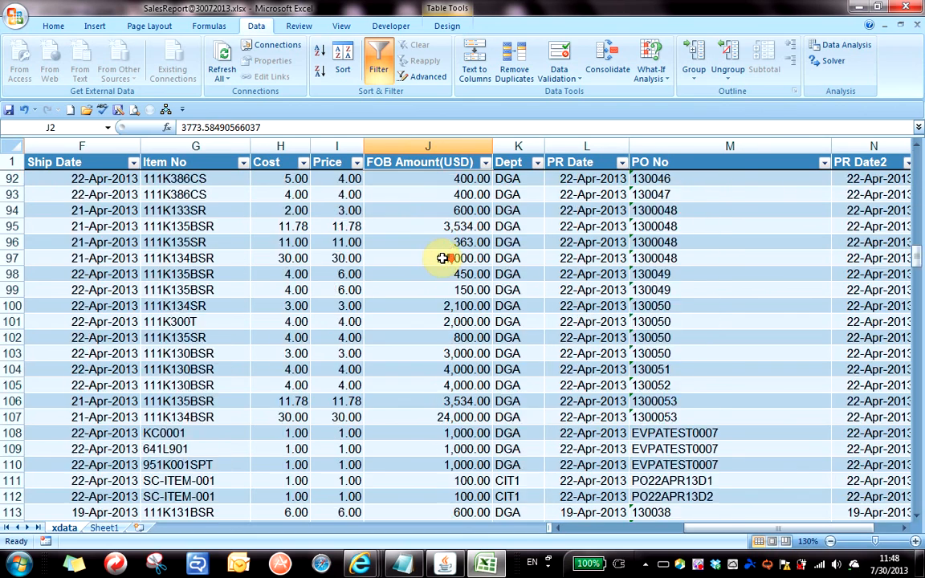
{"action": "scroll", "coordinate": [442, 258], "scroll_direction": "down", "scroll_amount": 20}
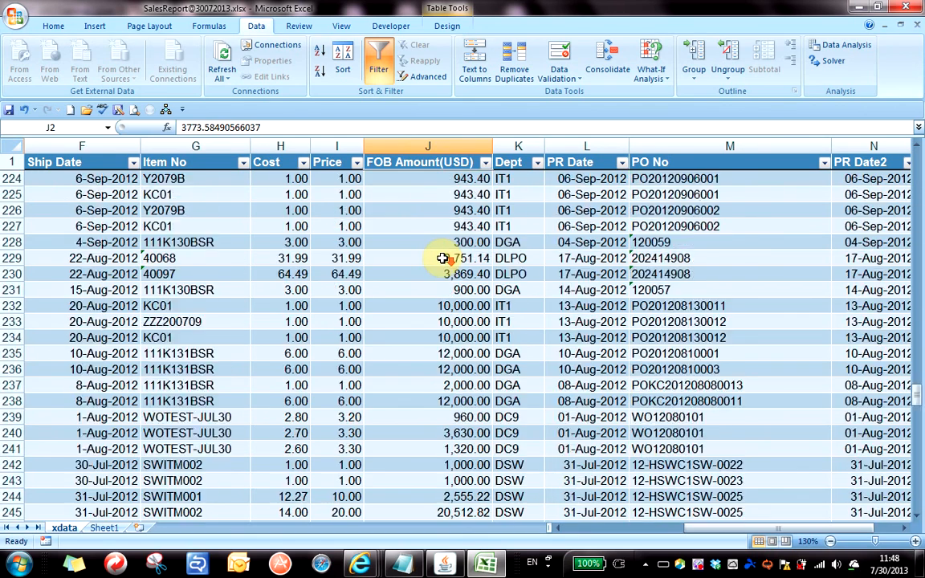
{"action": "scroll", "coordinate": [443, 258], "scroll_direction": "down", "scroll_amount": 18}
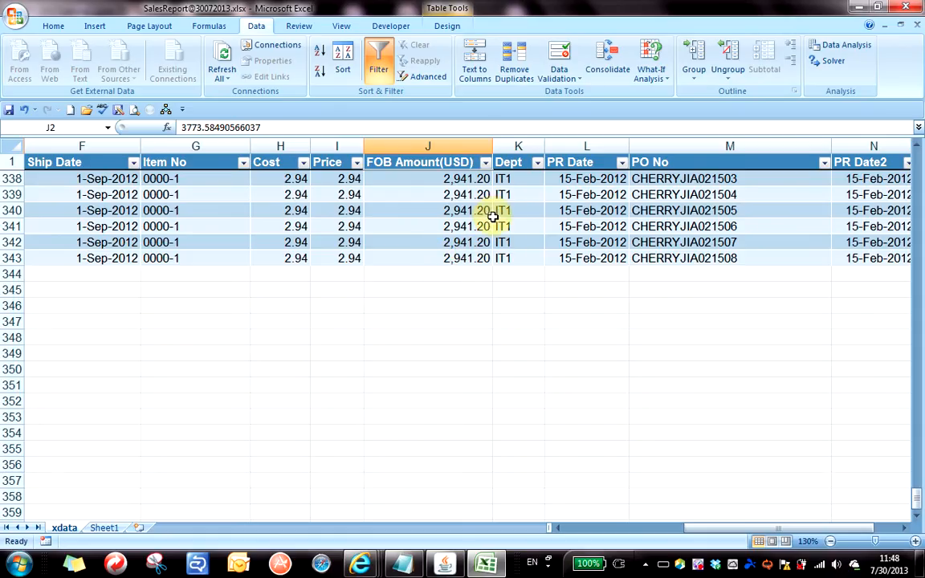
{"action": "left_click", "coordinate": [433, 258], "text": "shift"}
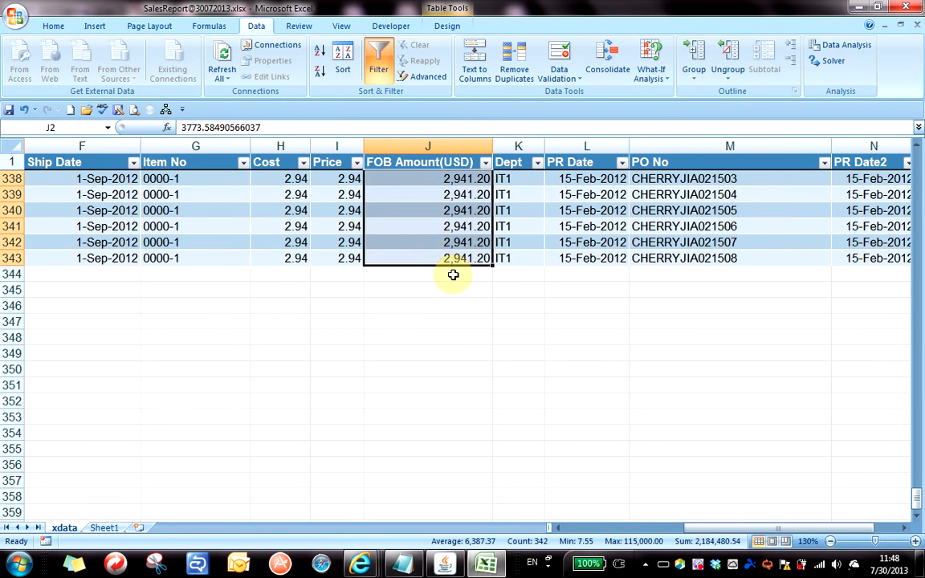
Clear the selection, drag from J2 down the FOB column, then collapse to J338.
{"action": "scroll", "coordinate": [470, 285], "scroll_direction": "up", "scroll_amount": 20}
{"action": "scroll", "coordinate": [470, 287], "scroll_direction": "up", "scroll_amount": 20}
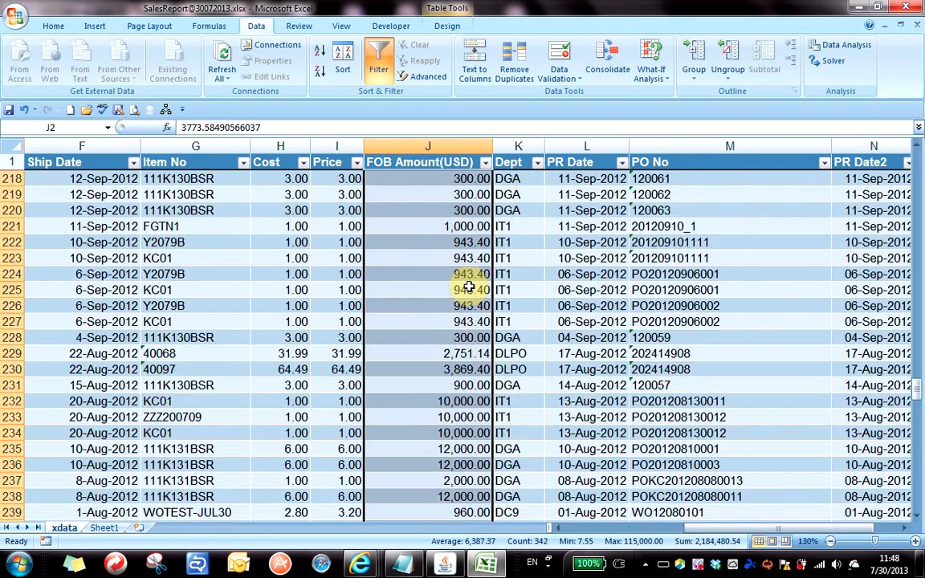
{"action": "scroll", "coordinate": [470, 285], "scroll_direction": "up", "scroll_amount": 20}
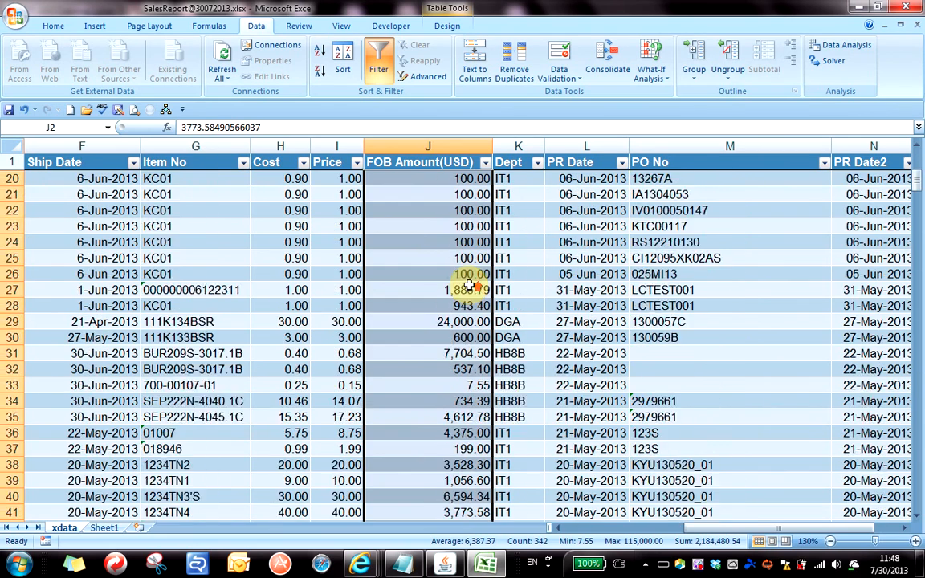
{"action": "left_click", "coordinate": [633, 258]}
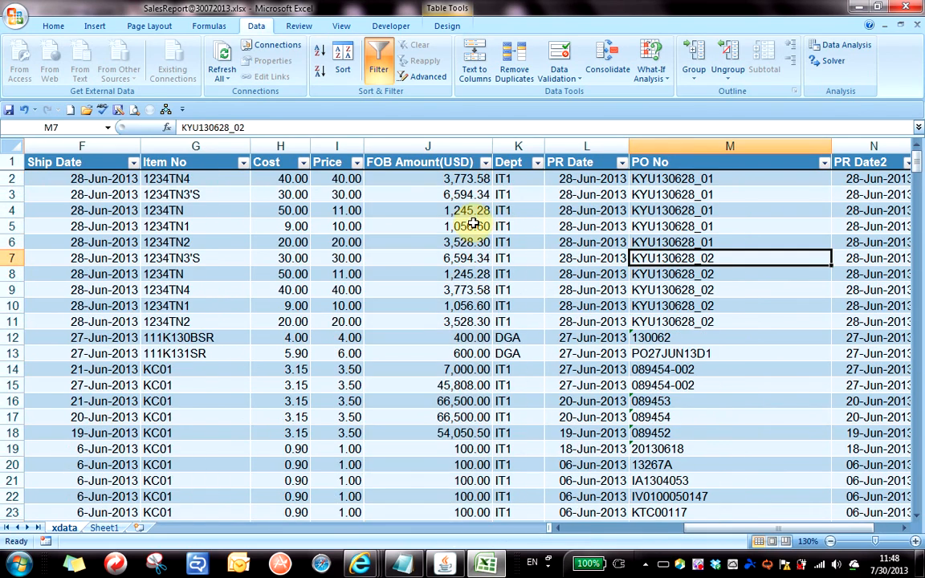
{"action": "left_click", "coordinate": [428, 178]}
{"action": "left_click_drag", "start_coordinate": [429, 179], "coordinate": [434, 465]}
{"action": "left_click", "coordinate": [444, 400]}
Check J2 and J7, then reselect the whole FOB range J2:J343.
{"action": "scroll", "coordinate": [442, 404], "scroll_direction": "up", "scroll_amount": 20}
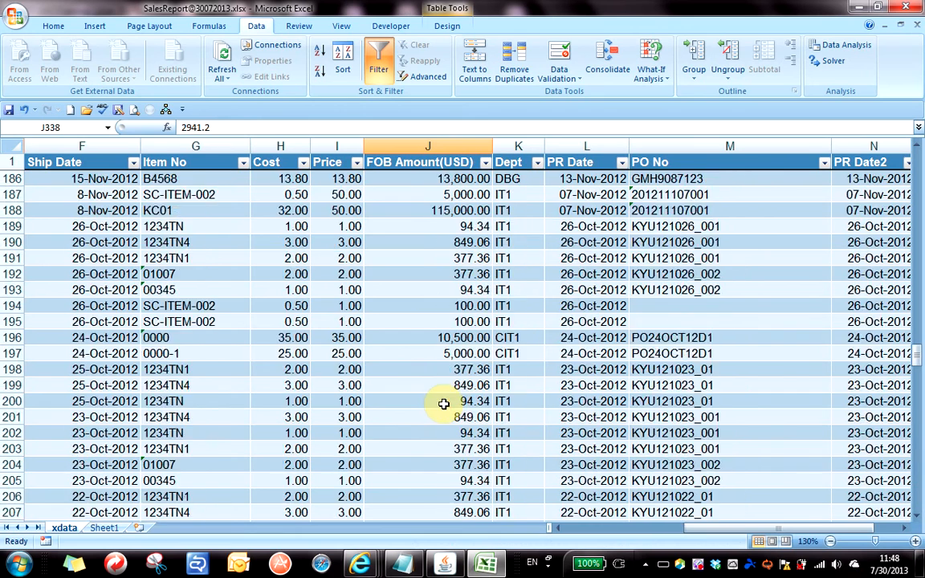
{"action": "scroll", "coordinate": [439, 406], "scroll_direction": "up", "scroll_amount": 20}
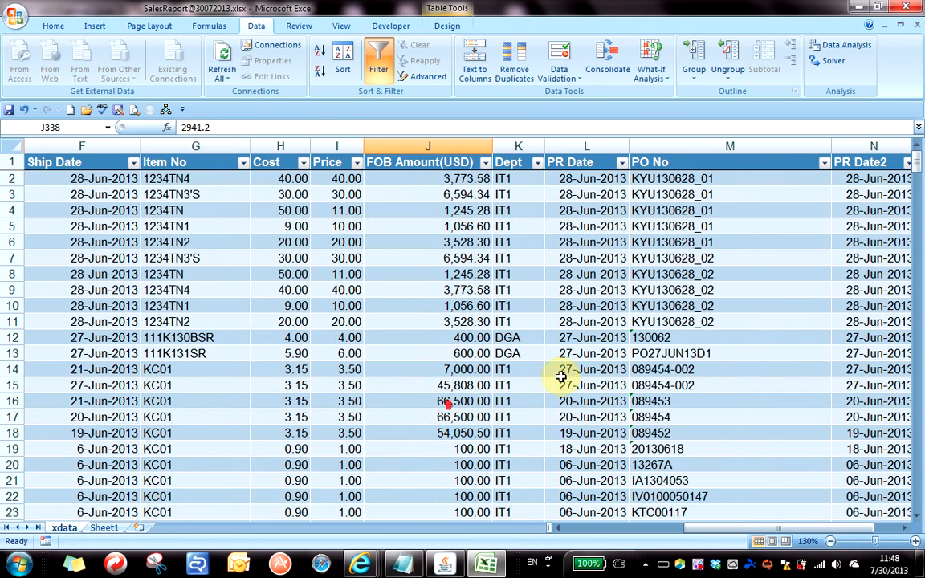
{"action": "left_click", "coordinate": [466, 182]}
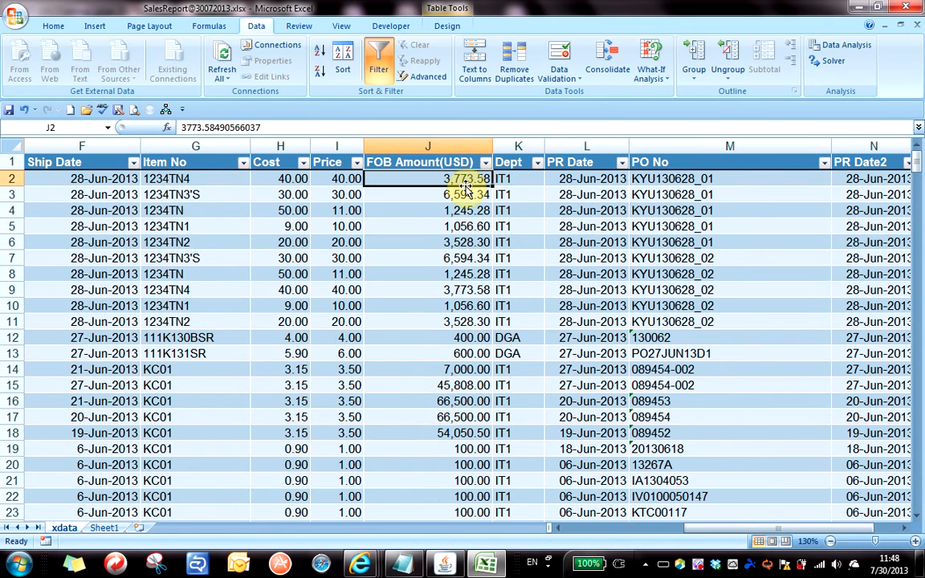
{"action": "left_click", "coordinate": [434, 258]}
{"action": "left_click", "coordinate": [444, 180]}
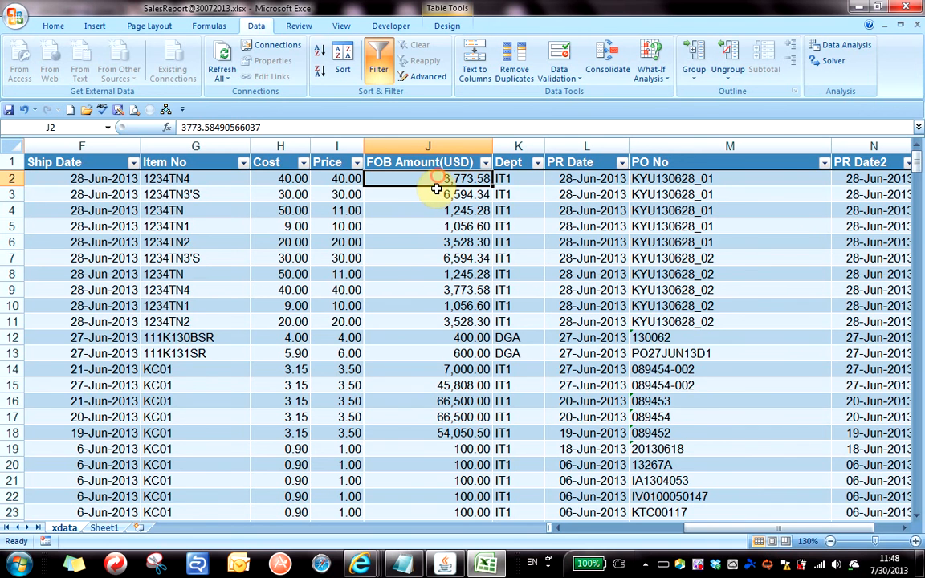
{"action": "scroll", "coordinate": [442, 280], "scroll_direction": "down", "scroll_amount": 20}
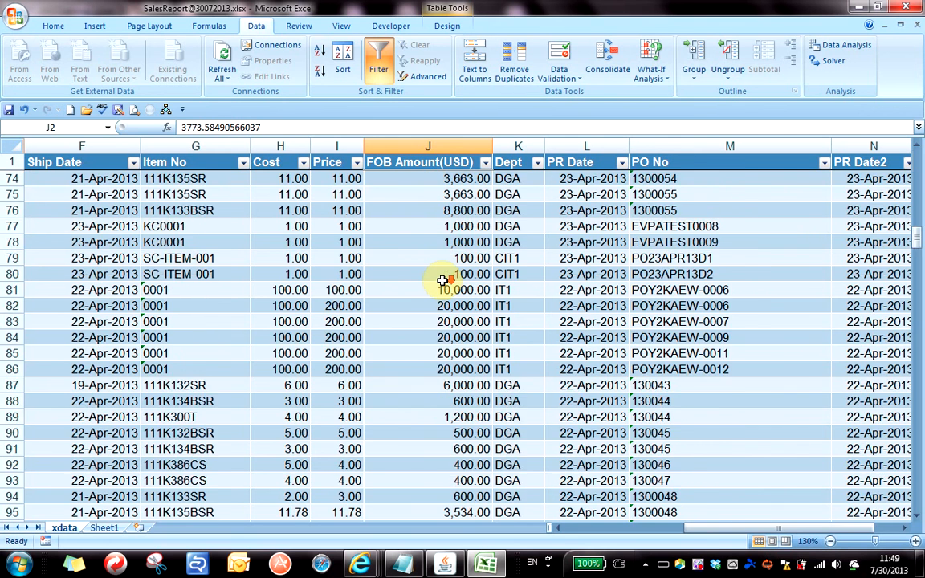
{"action": "scroll", "coordinate": [443, 280], "scroll_direction": "down", "scroll_amount": 20}
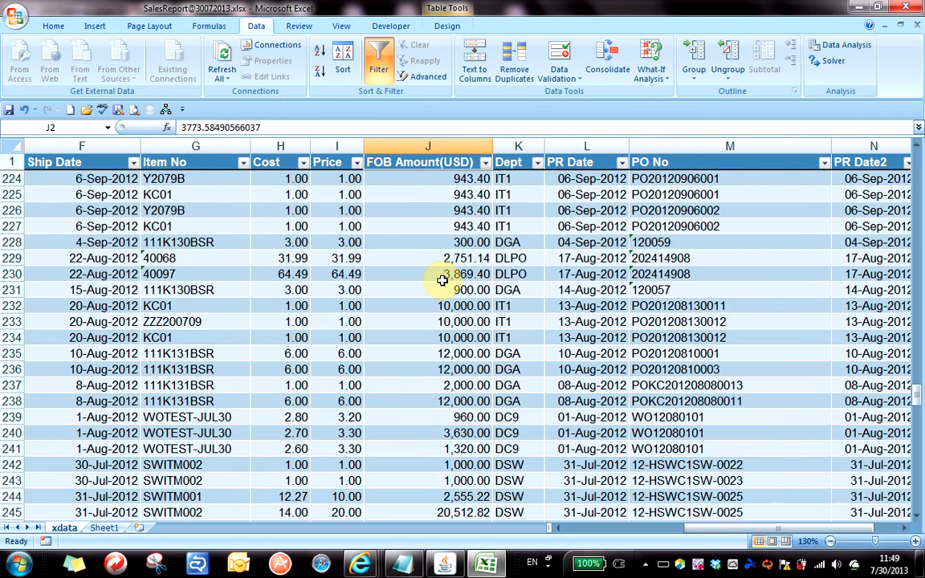
{"action": "scroll", "coordinate": [442, 280], "scroll_direction": "down", "scroll_amount": 20}
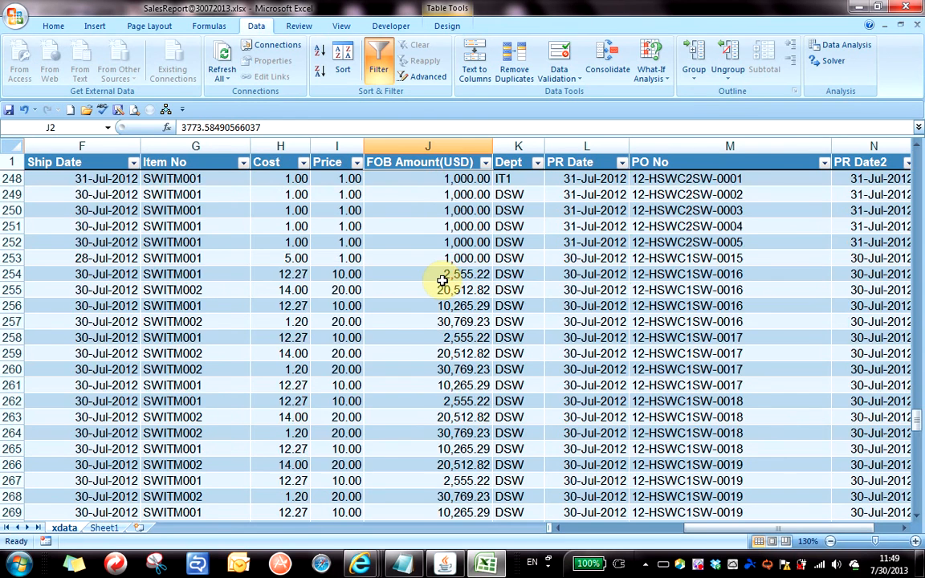
{"action": "scroll", "coordinate": [443, 280], "scroll_direction": "down", "scroll_amount": 14}
{"action": "scroll", "coordinate": [443, 279], "scroll_direction": "up", "scroll_amount": 6}
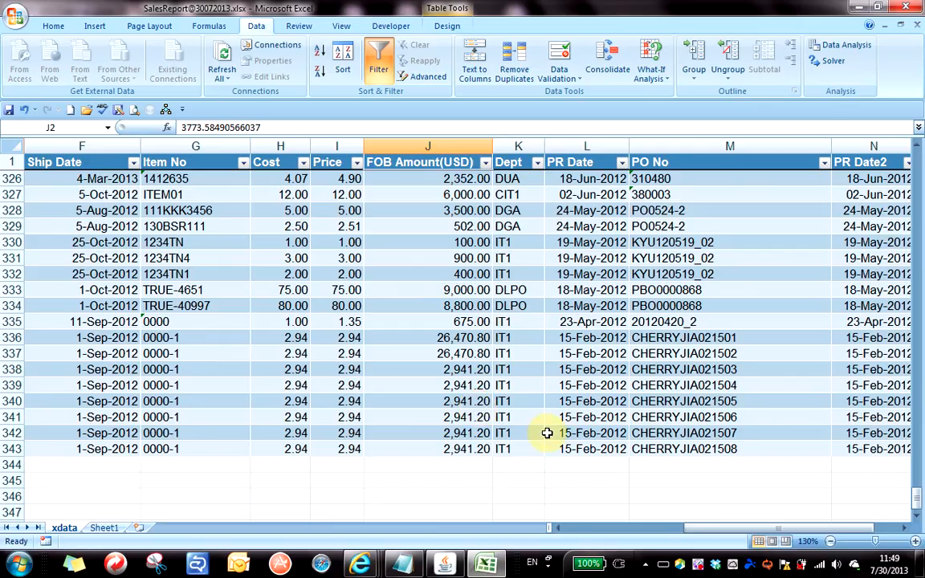
{"action": "left_click", "coordinate": [420, 447], "text": "shift"}
Scroll back up to row 2 and switch to the Home ribbon.
{"action": "scroll", "coordinate": [646, 406], "scroll_direction": "up", "scroll_amount": 10}
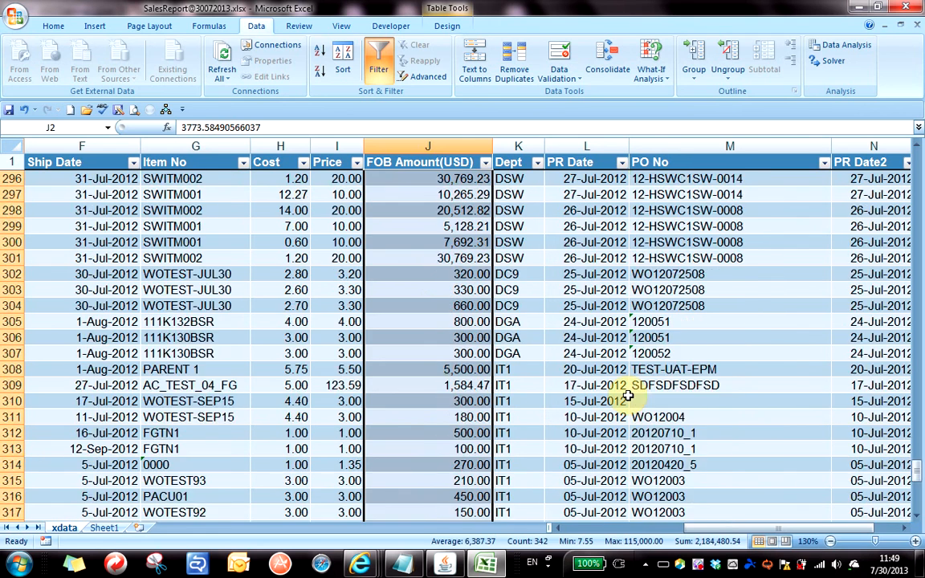
{"action": "scroll", "coordinate": [628, 395], "scroll_direction": "up", "scroll_amount": 20}
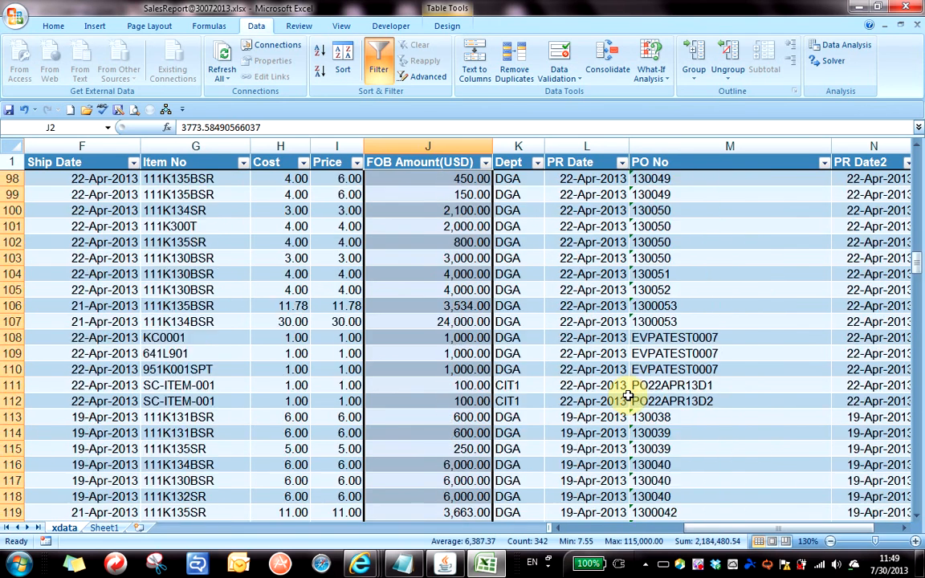
{"action": "scroll", "coordinate": [627, 396], "scroll_direction": "up", "scroll_amount": 20}
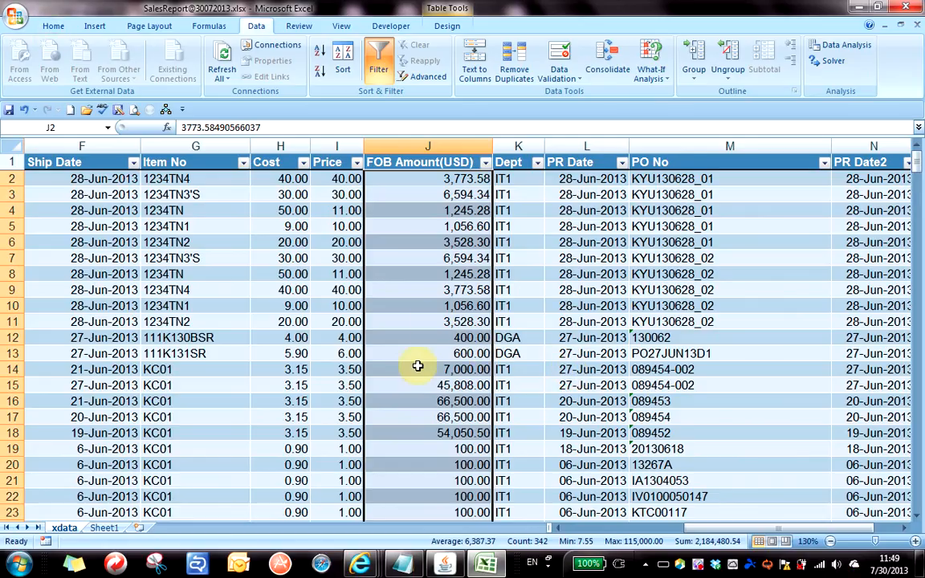
{"action": "left_click", "coordinate": [50, 26]}
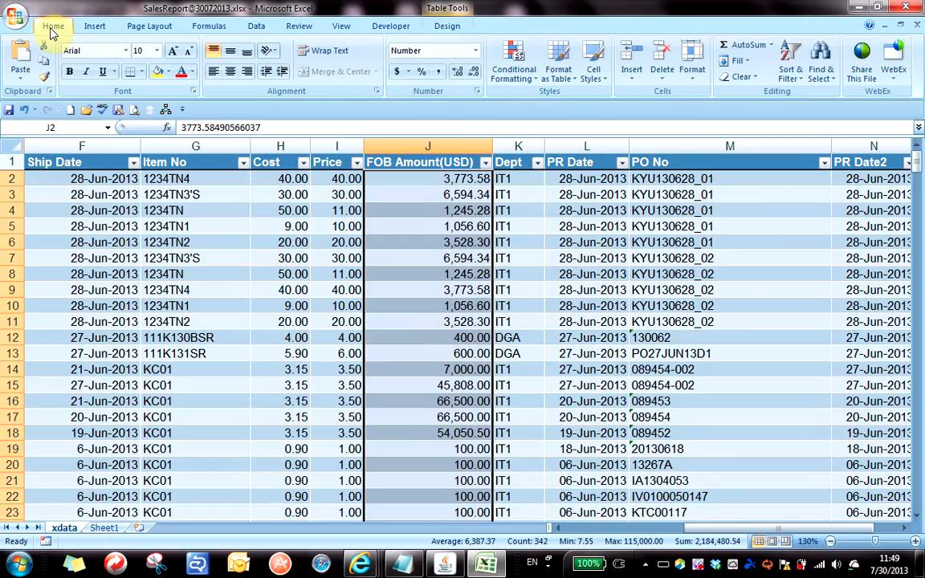
Apply pink gradient data bars to the selected FOB amounts via Conditional Formatting > Data Bars.
{"action": "left_click", "coordinate": [526, 81]}
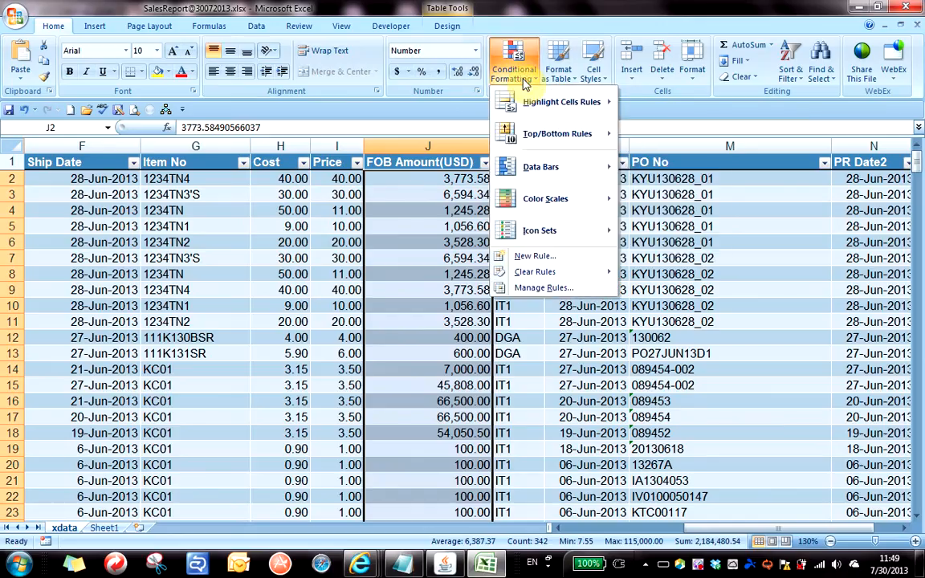
{"action": "mouse_move", "coordinate": [535, 173]}
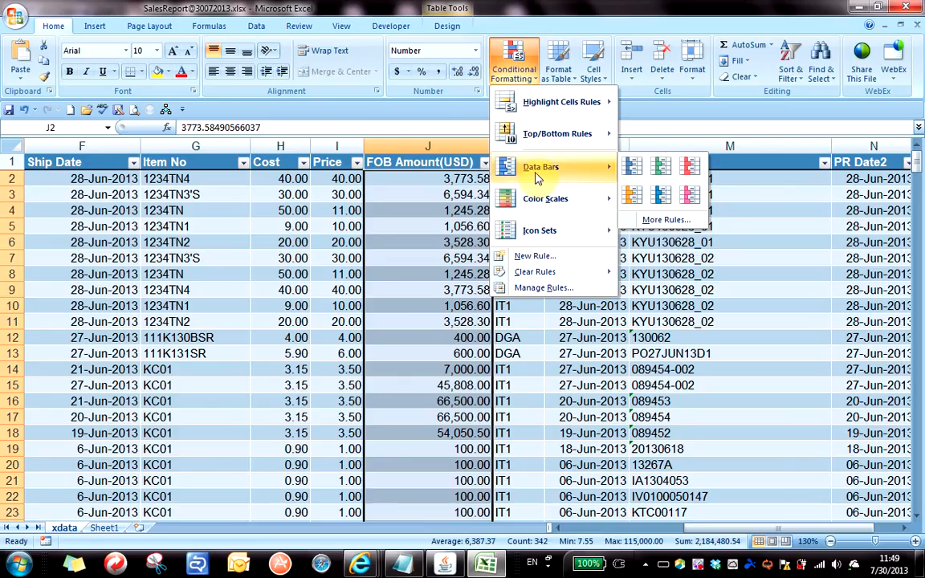
{"action": "left_click", "coordinate": [510, 52]}
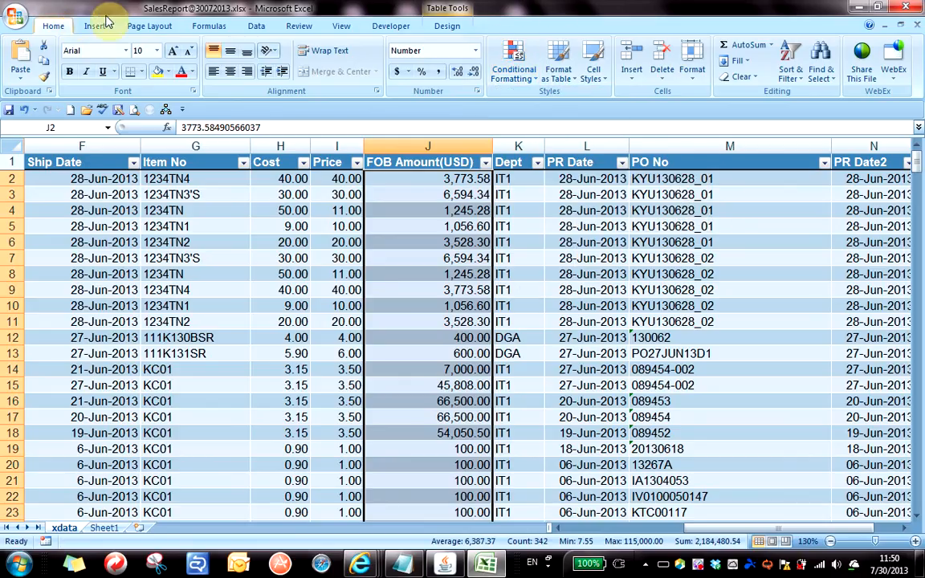
{"action": "left_click", "coordinate": [520, 79]}
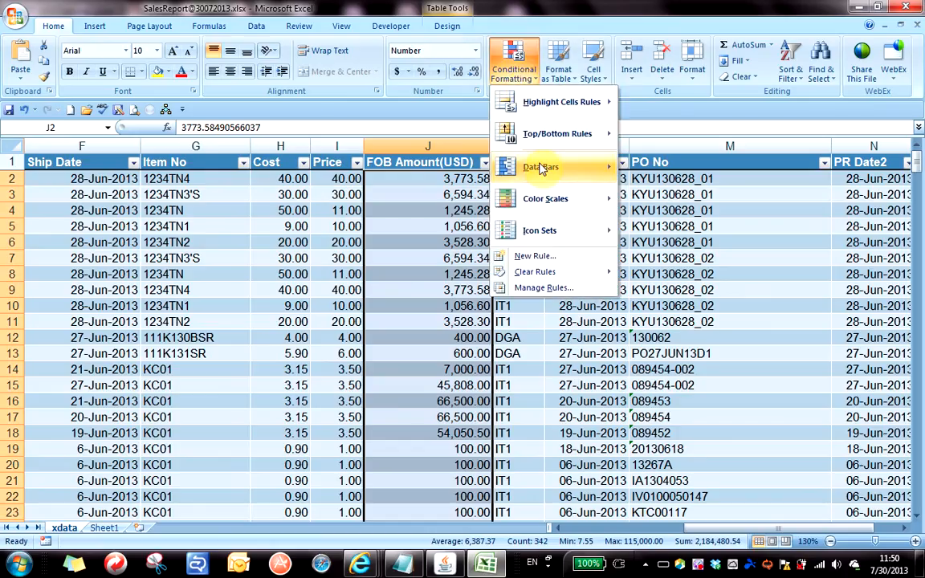
{"action": "mouse_move", "coordinate": [542, 171]}
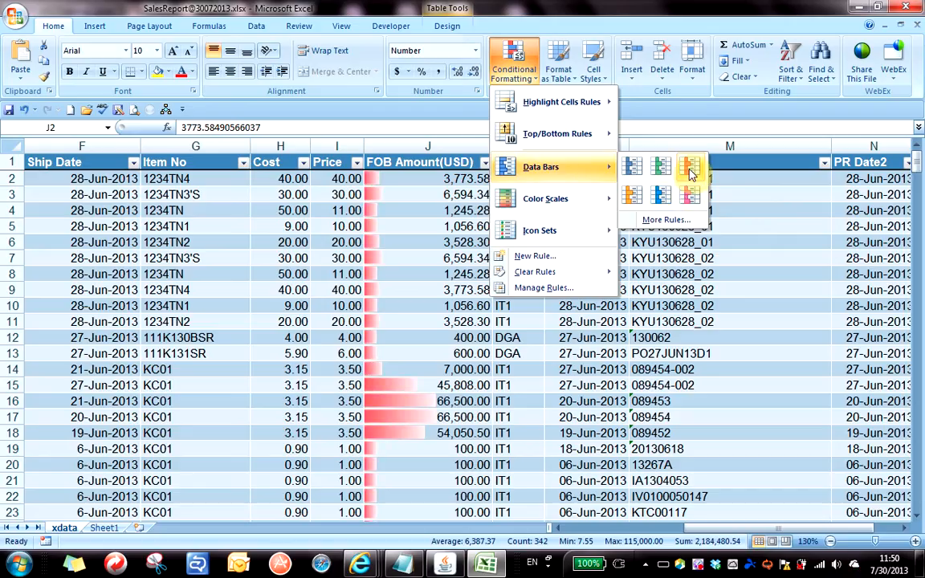
{"action": "left_click", "coordinate": [688, 195]}
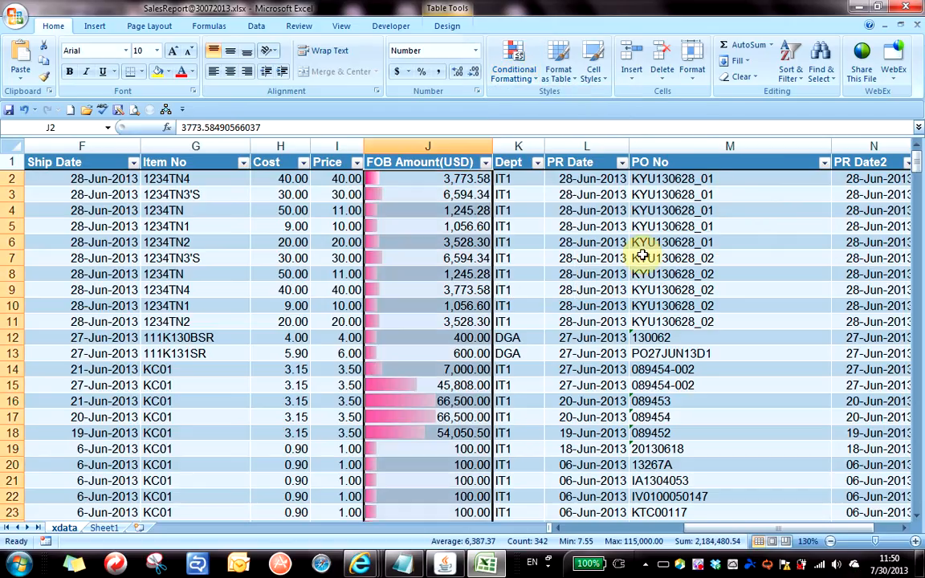
{"action": "left_click", "coordinate": [533, 319]}
{"action": "left_click", "coordinate": [429, 274]}
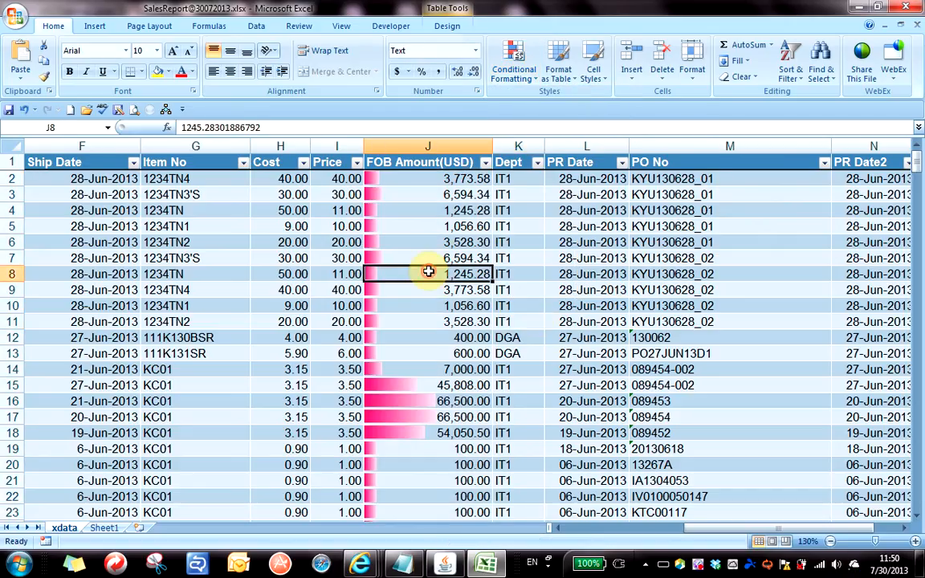
{"action": "scroll", "coordinate": [428, 273], "scroll_direction": "down", "scroll_amount": 4}
{"action": "scroll", "coordinate": [424, 264], "scroll_direction": "down", "scroll_amount": 2}
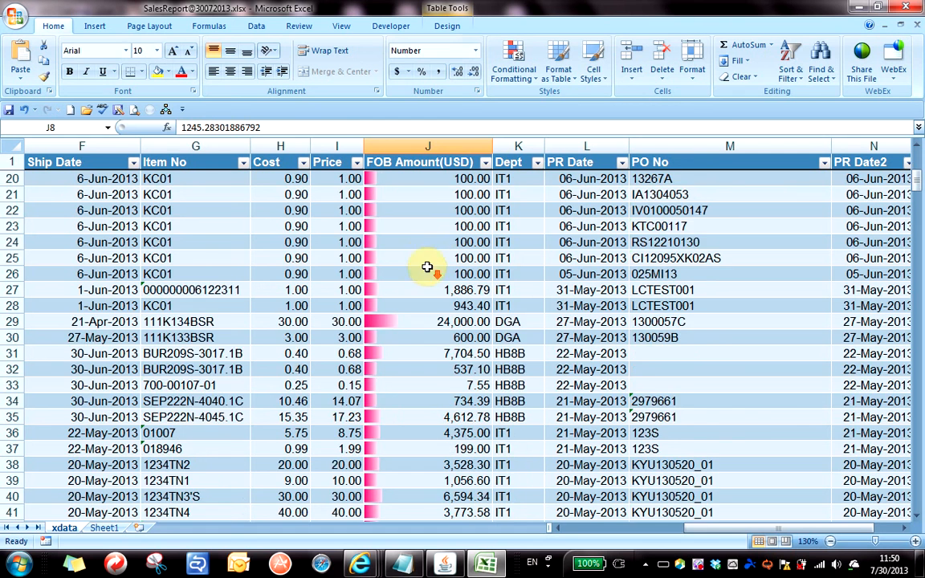
{"action": "scroll", "coordinate": [421, 258], "scroll_direction": "down", "scroll_amount": 6}
{"action": "scroll", "coordinate": [421, 257], "scroll_direction": "down", "scroll_amount": 6}
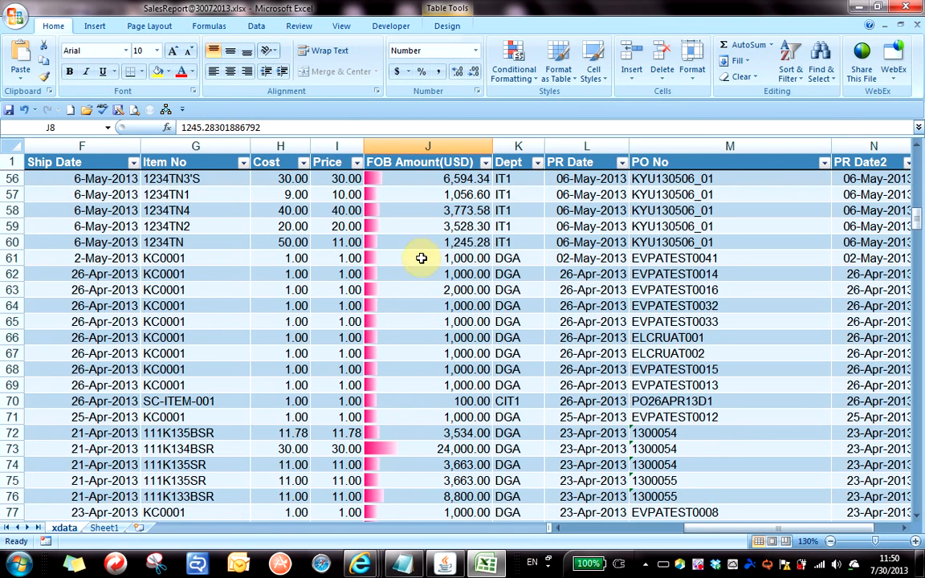
{"action": "scroll", "coordinate": [414, 260], "scroll_direction": "down", "scroll_amount": 2}
{"action": "scroll", "coordinate": [412, 259], "scroll_direction": "down", "scroll_amount": 6}
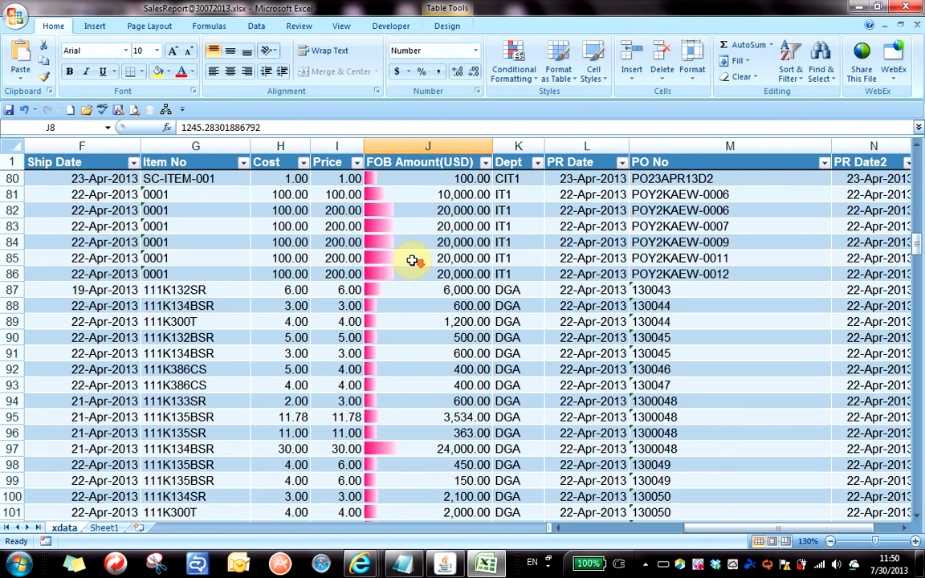
{"action": "left_click", "coordinate": [446, 242]}
{"action": "left_click", "coordinate": [453, 219]}
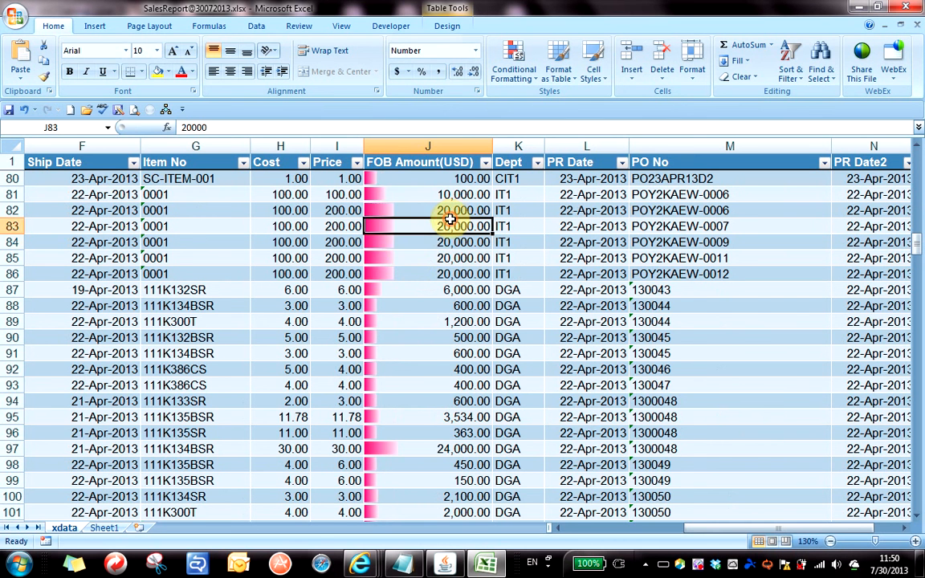
{"action": "scroll", "coordinate": [458, 221], "scroll_direction": "down", "scroll_amount": 6}
{"action": "left_click", "coordinate": [412, 224]}
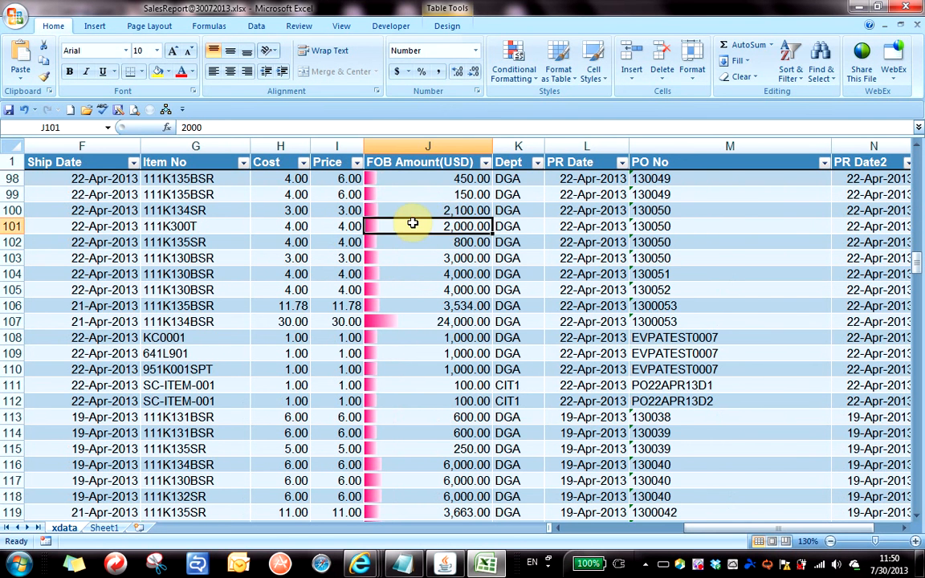
{"action": "left_click", "coordinate": [413, 260]}
{"action": "scroll", "coordinate": [414, 262], "scroll_direction": "down", "scroll_amount": 12}
{"action": "scroll", "coordinate": [414, 262], "scroll_direction": "down", "scroll_amount": 20}
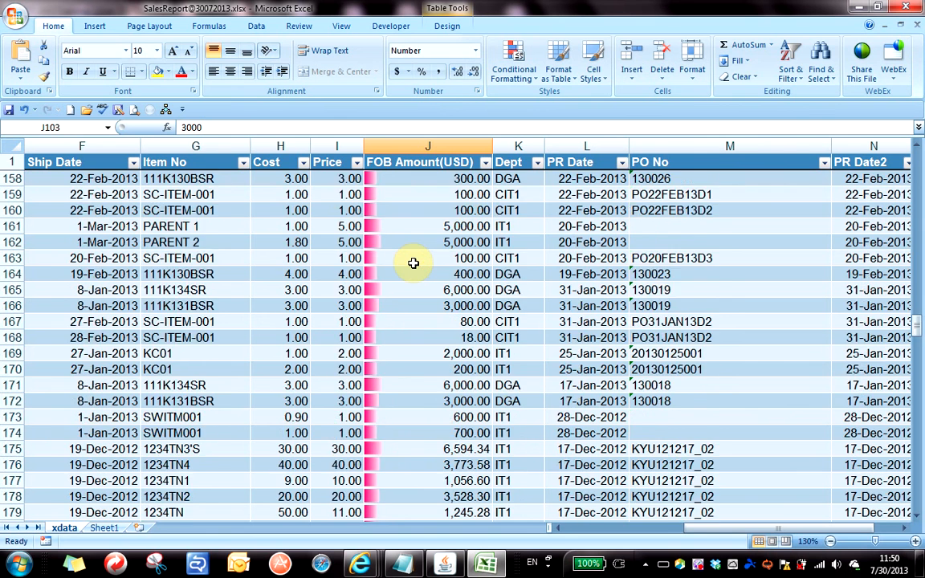
{"action": "scroll", "coordinate": [414, 263], "scroll_direction": "up", "scroll_amount": 6}
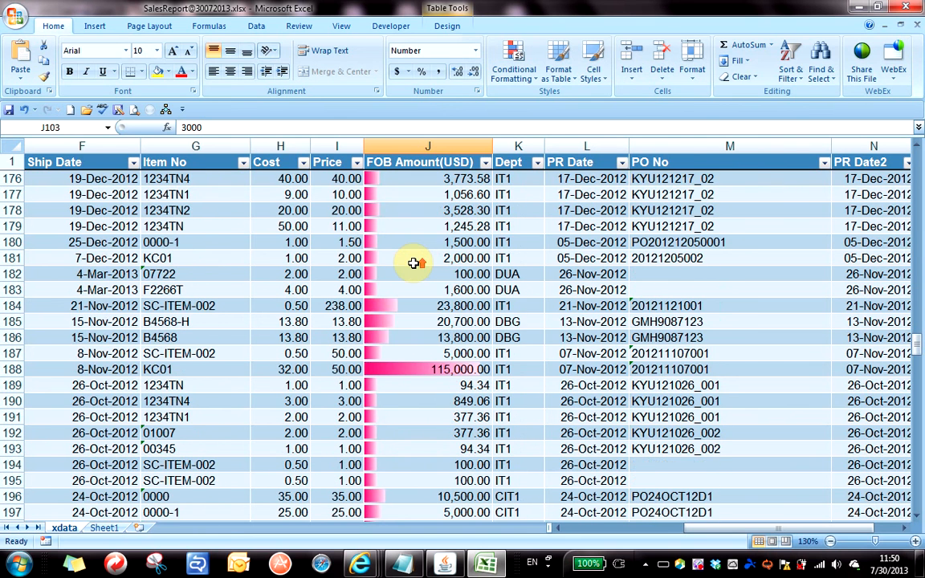
{"action": "left_click", "coordinate": [431, 275]}
{"action": "left_click", "coordinate": [452, 224]}
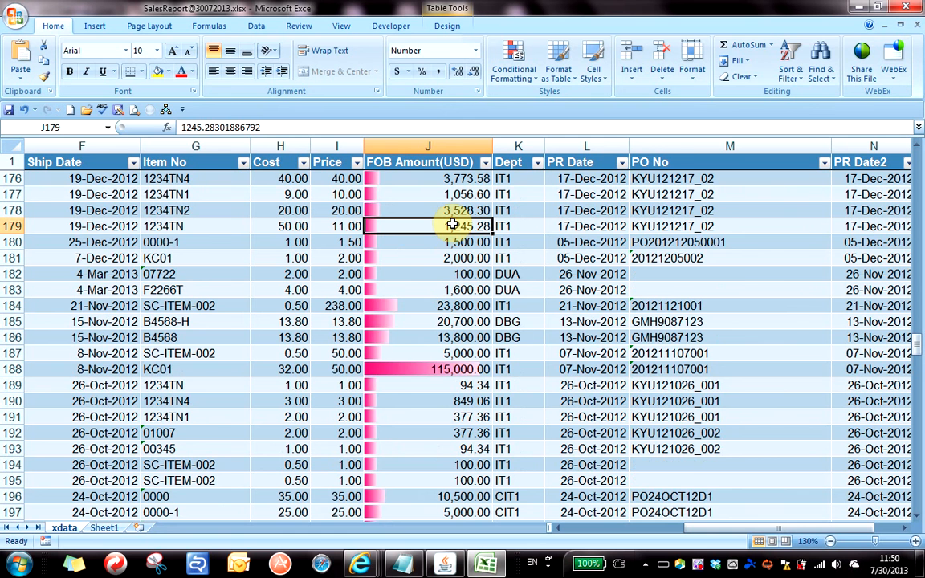
{"action": "left_click", "coordinate": [448, 289]}
{"action": "scroll", "coordinate": [448, 292], "scroll_direction": "up", "scroll_amount": 4}
{"action": "scroll", "coordinate": [447, 291], "scroll_direction": "up", "scroll_amount": 20}
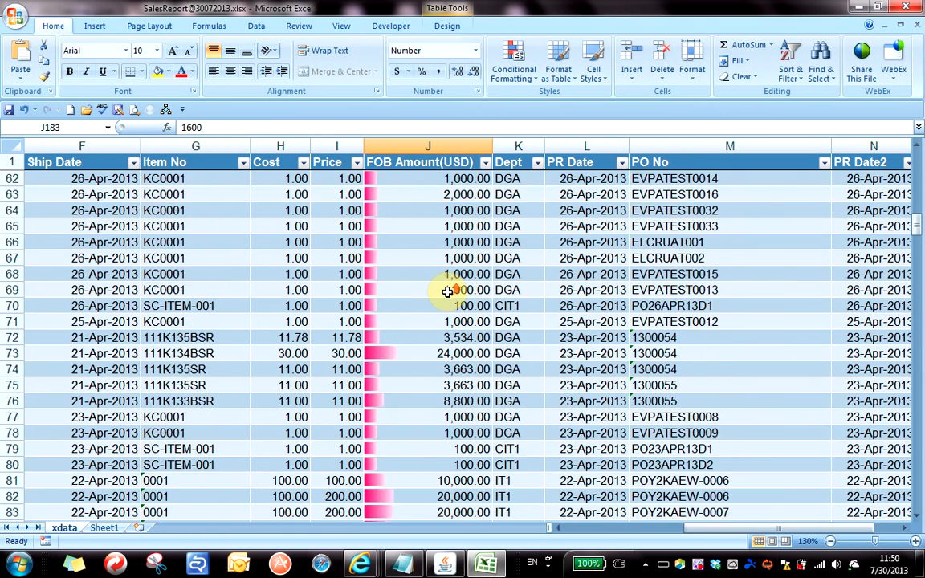
{"action": "scroll", "coordinate": [447, 292], "scroll_direction": "up", "scroll_amount": 2}
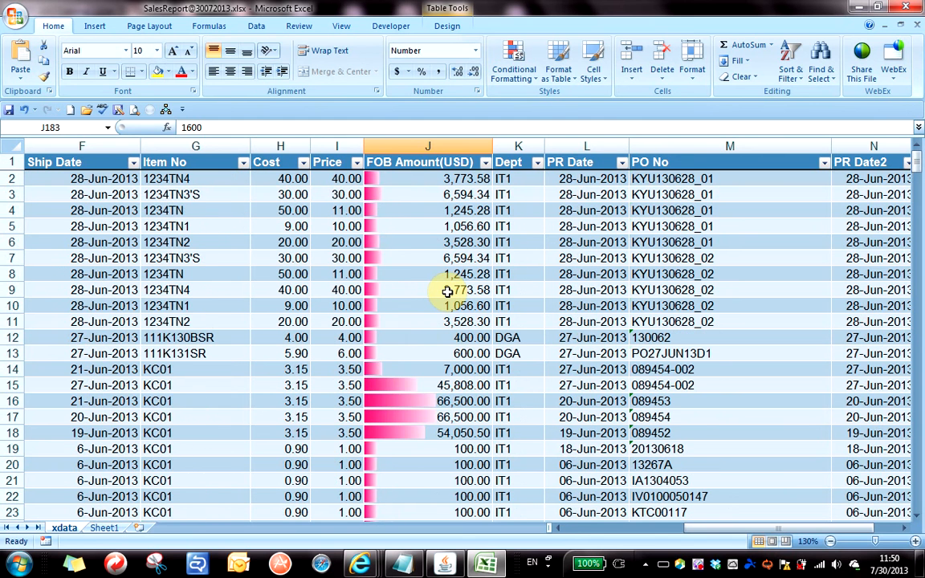
{"action": "left_click", "coordinate": [420, 181]}
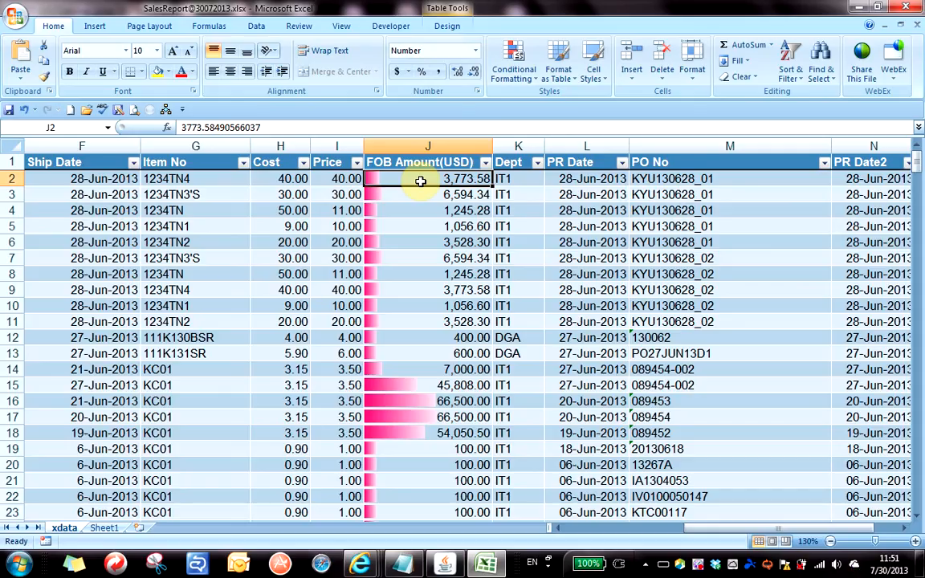
Check J5, then select J2 through J343 and scroll back to the top.
{"action": "left_click", "coordinate": [426, 224]}
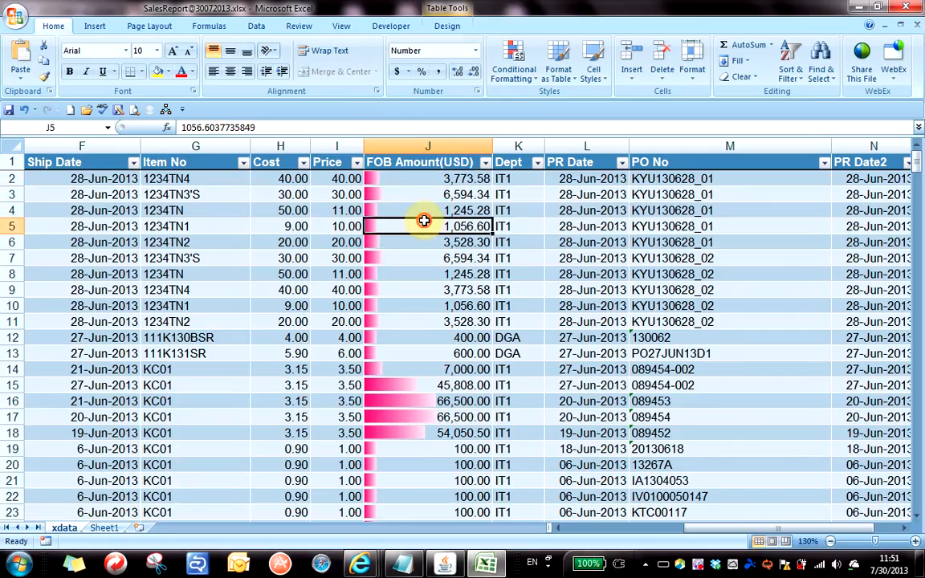
{"action": "left_click", "coordinate": [405, 178]}
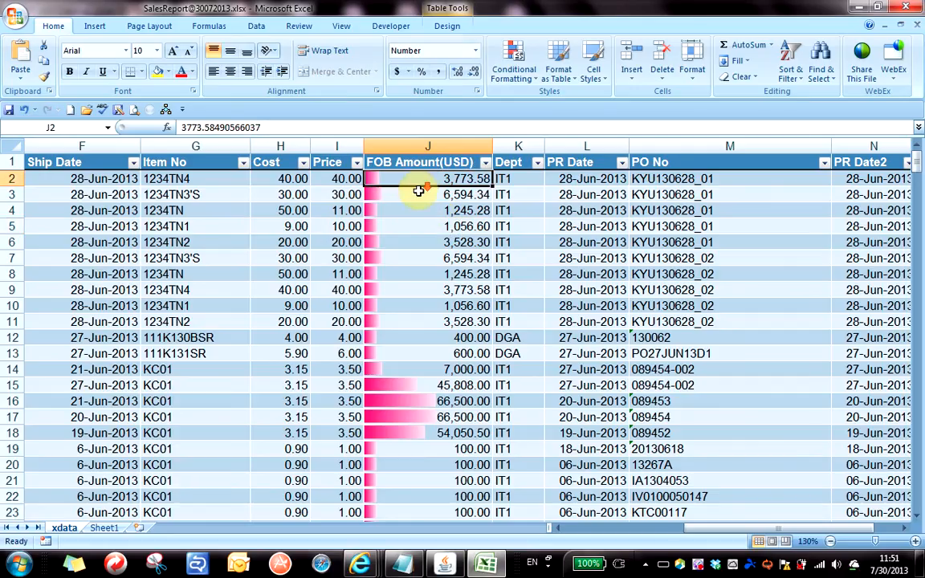
{"action": "scroll", "coordinate": [419, 191], "scroll_direction": "down", "scroll_amount": 14}
{"action": "scroll", "coordinate": [419, 190], "scroll_direction": "down", "scroll_amount": 20}
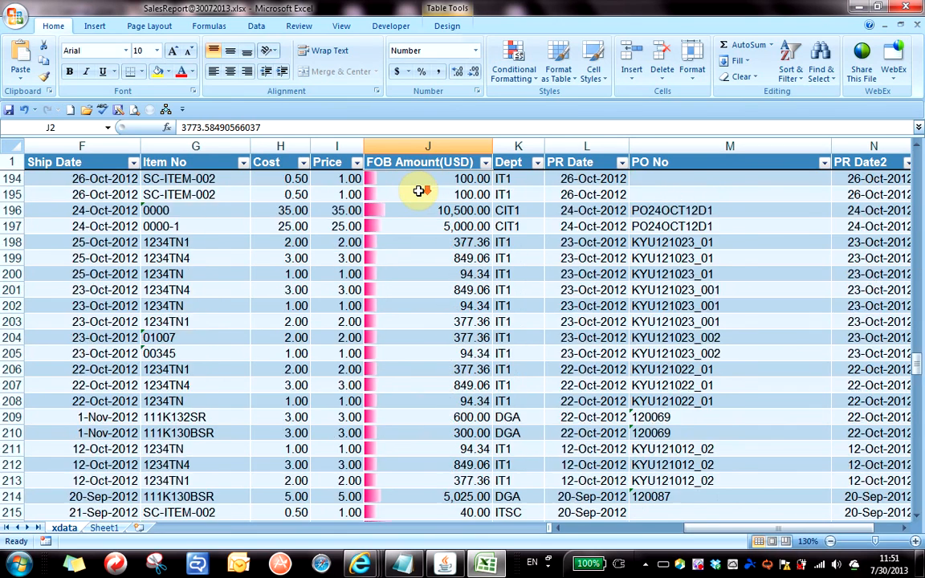
{"action": "scroll", "coordinate": [419, 191], "scroll_direction": "down", "scroll_amount": 20}
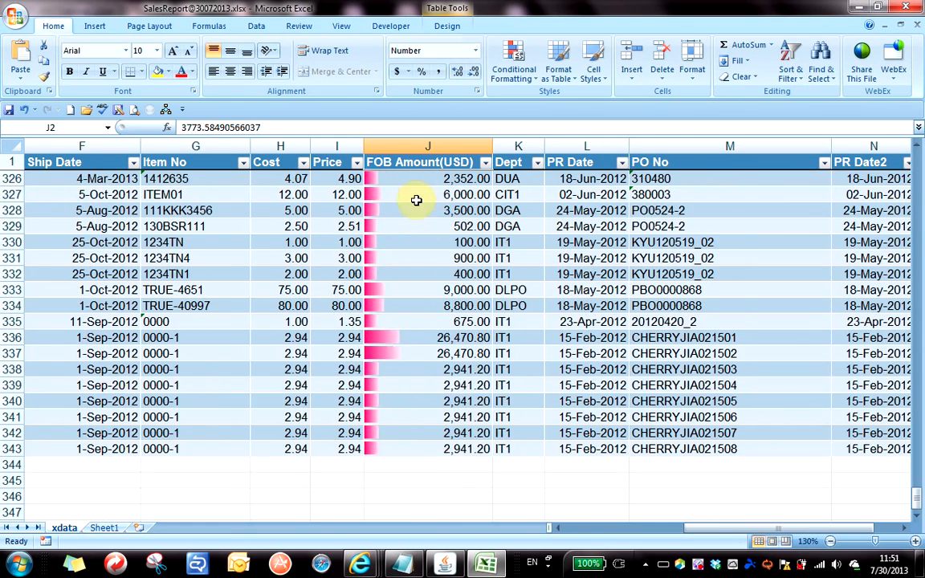
{"action": "left_click", "coordinate": [432, 446], "text": "shift"}
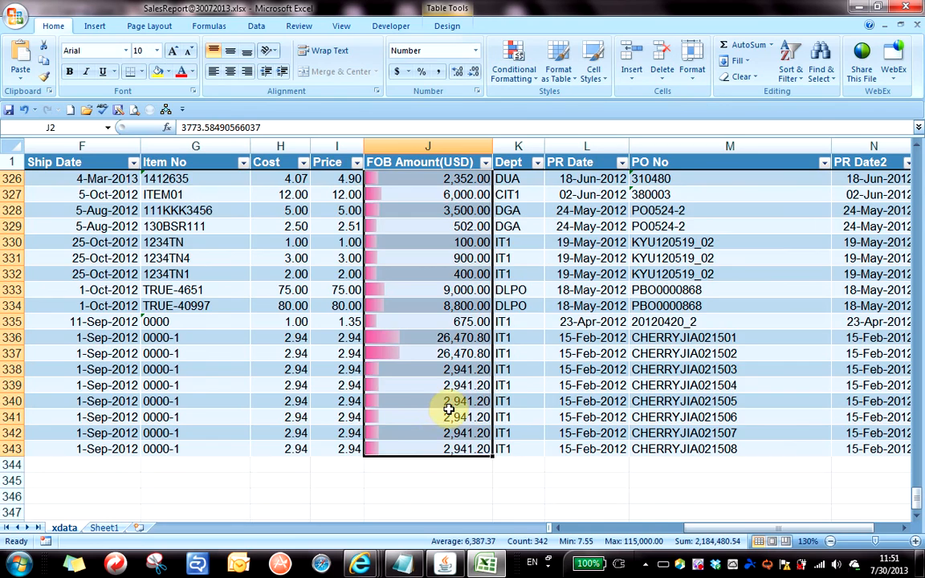
{"action": "scroll", "coordinate": [450, 403], "scroll_direction": "up", "scroll_amount": 20}
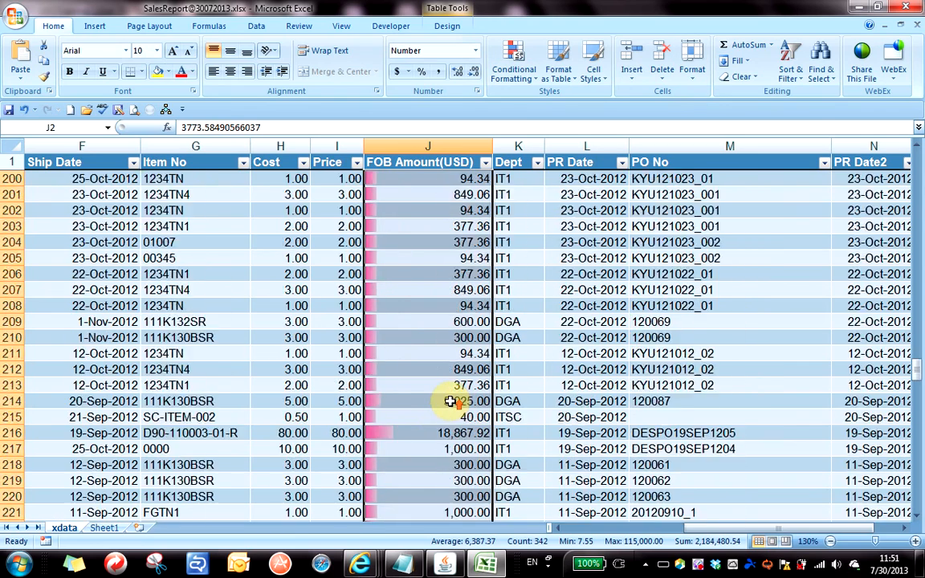
{"action": "scroll", "coordinate": [450, 402], "scroll_direction": "up", "scroll_amount": 20}
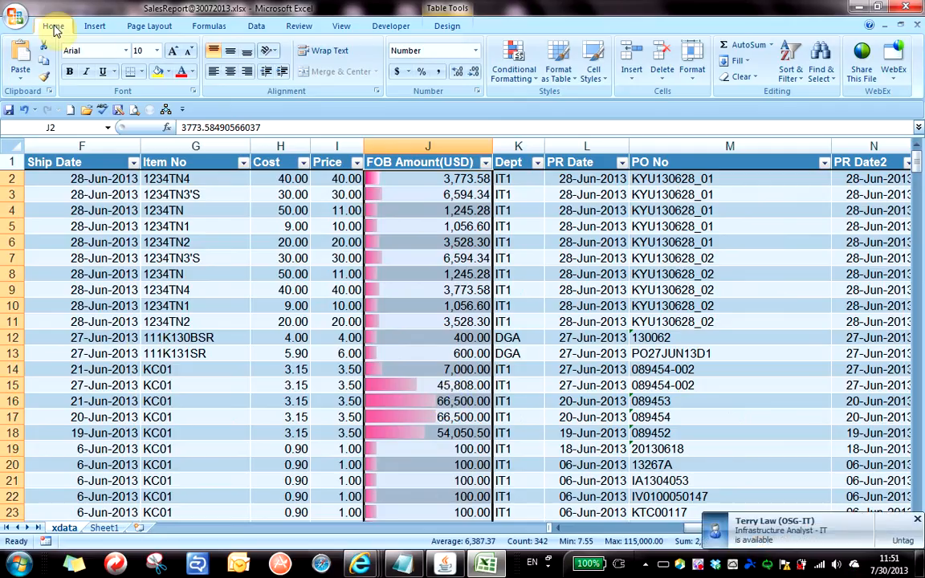
Show the Icon Sets submenu under Conditional Formatting for the FOB amounts.
{"action": "left_click", "coordinate": [521, 81]}
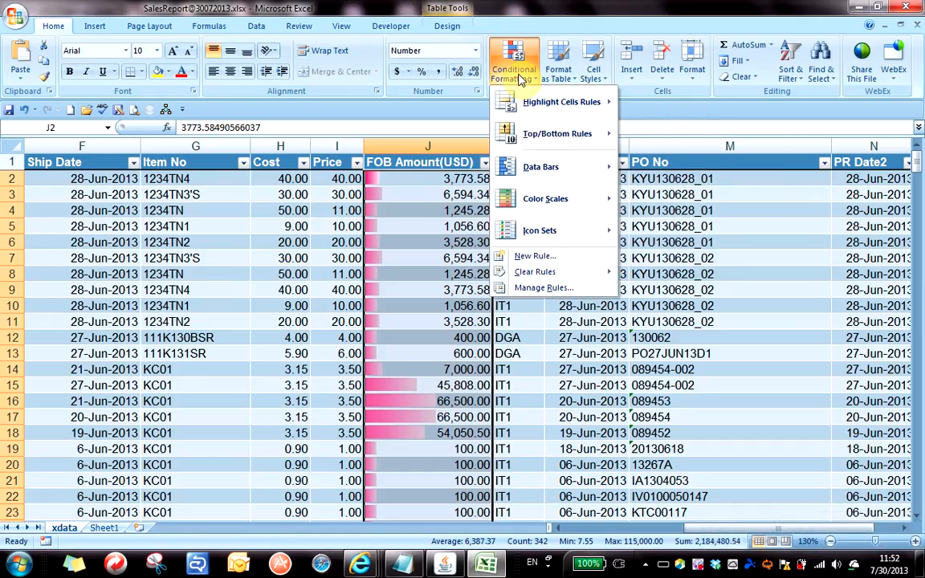
{"action": "mouse_move", "coordinate": [538, 237]}
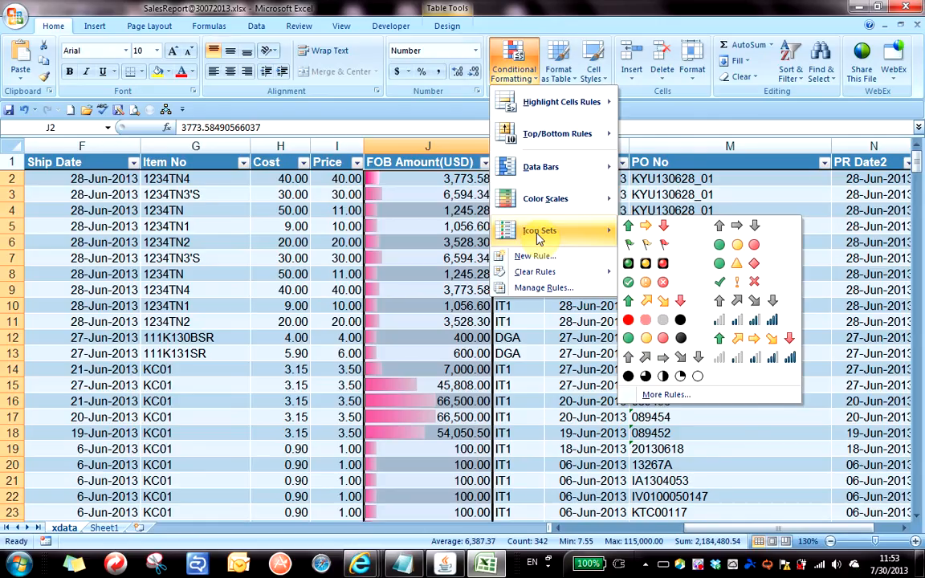
Apply the 3 Signs icon set (green circle, yellow triangle, red diamond) to the FOB amounts.
{"action": "left_click", "coordinate": [753, 268]}
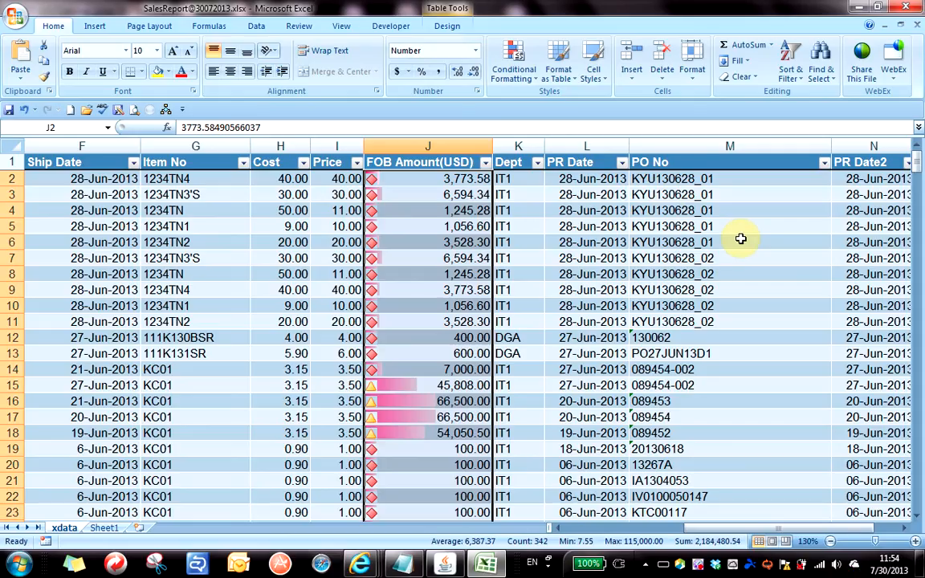
{"action": "left_click", "coordinate": [436, 336]}
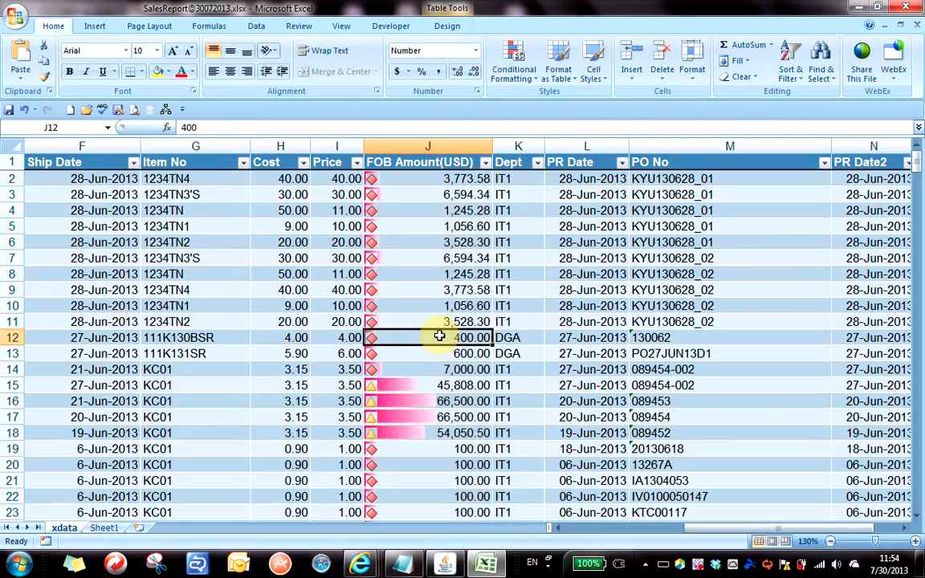
{"action": "scroll", "coordinate": [413, 262], "scroll_direction": "down", "scroll_amount": 20}
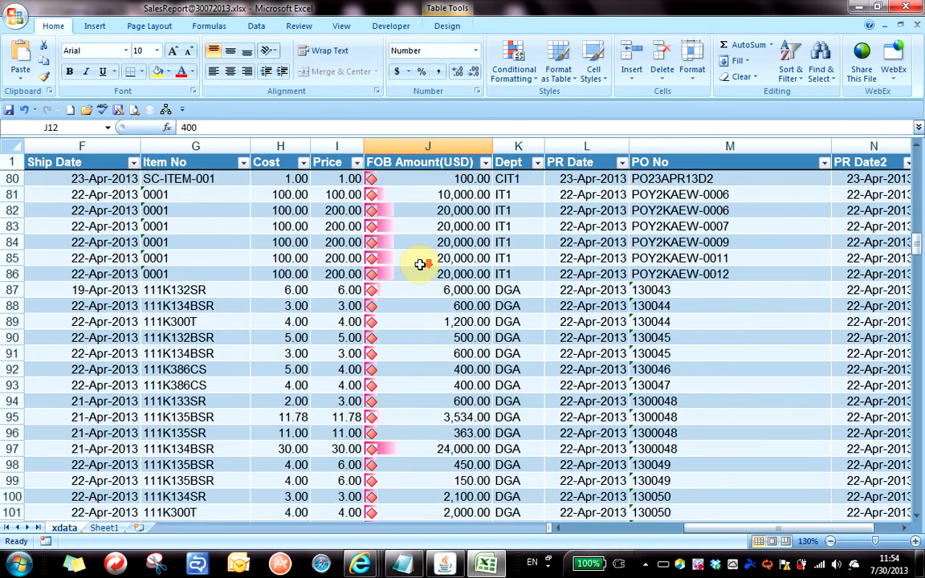
{"action": "scroll", "coordinate": [419, 264], "scroll_direction": "down", "scroll_amount": 20}
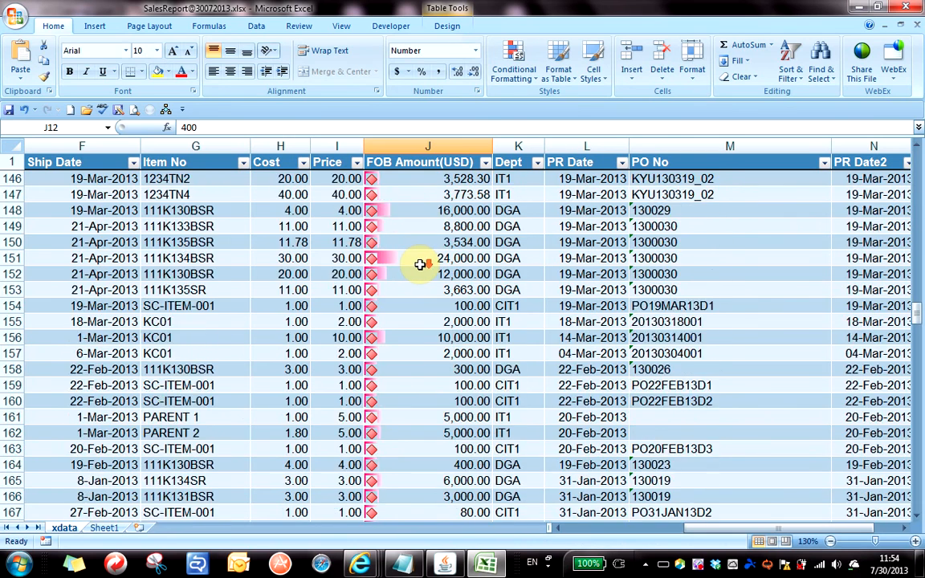
{"action": "scroll", "coordinate": [420, 264], "scroll_direction": "down", "scroll_amount": 10}
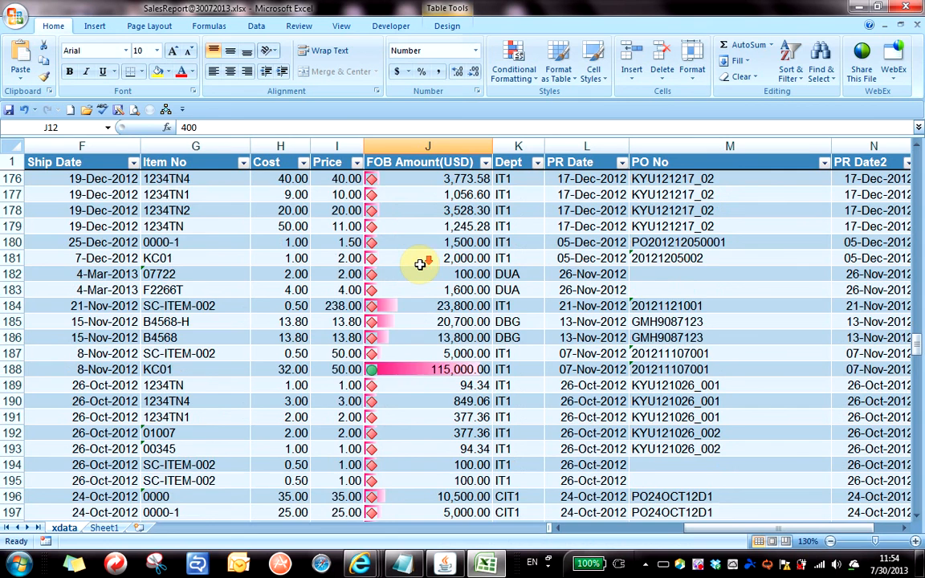
{"action": "scroll", "coordinate": [419, 264], "scroll_direction": "down", "scroll_amount": 4}
{"action": "scroll", "coordinate": [420, 265], "scroll_direction": "up", "scroll_amount": 20}
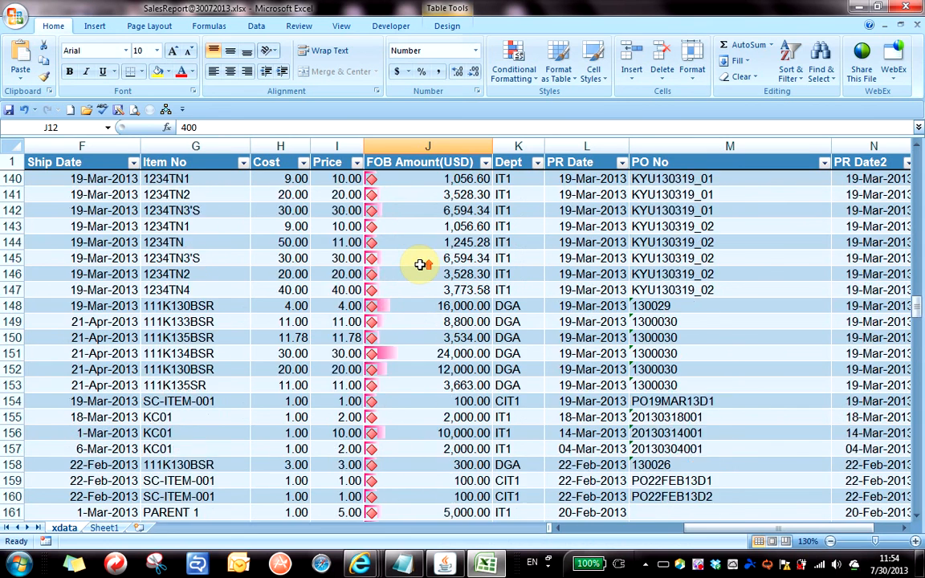
{"action": "scroll", "coordinate": [420, 265], "scroll_direction": "up", "scroll_amount": 16}
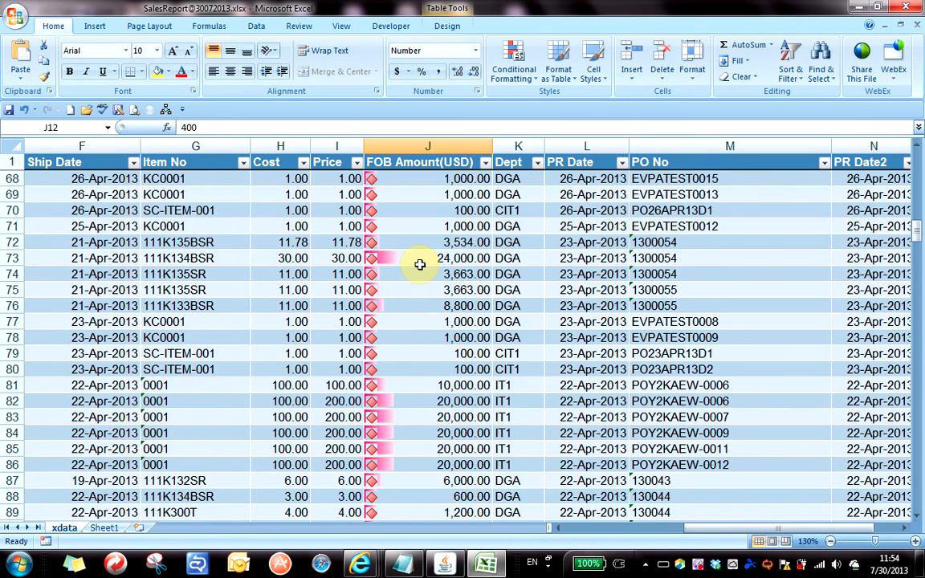
{"action": "left_click", "coordinate": [399, 294]}
{"action": "scroll", "coordinate": [399, 295], "scroll_direction": "down", "scroll_amount": 6}
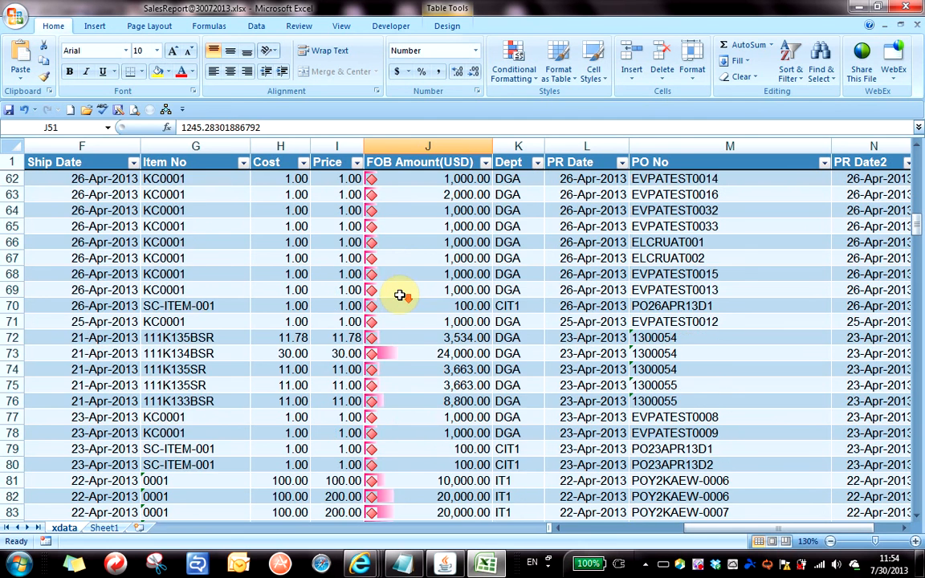
{"action": "scroll", "coordinate": [399, 295], "scroll_direction": "up", "scroll_amount": 6}
{"action": "scroll", "coordinate": [400, 295], "scroll_direction": "up", "scroll_amount": 14}
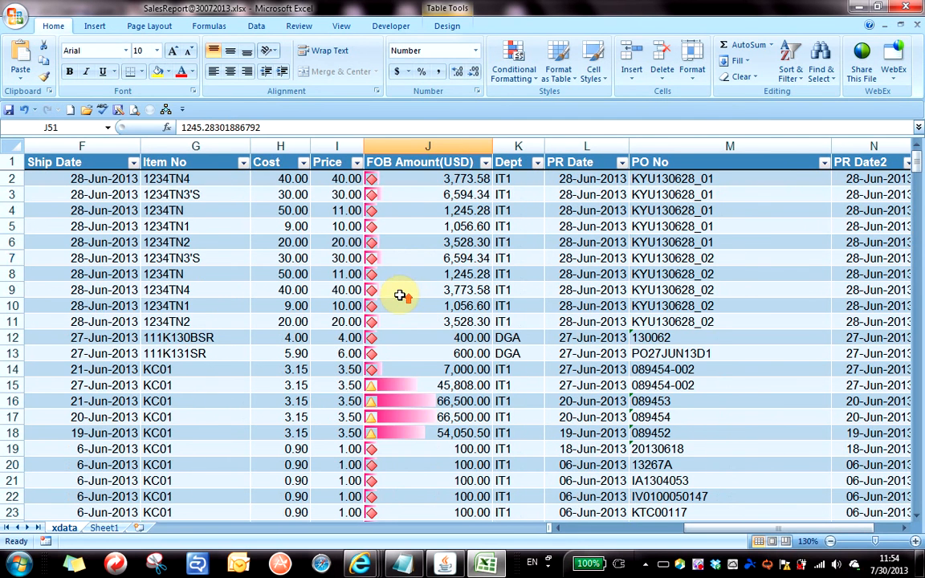
{"action": "left_click", "coordinate": [425, 255]}
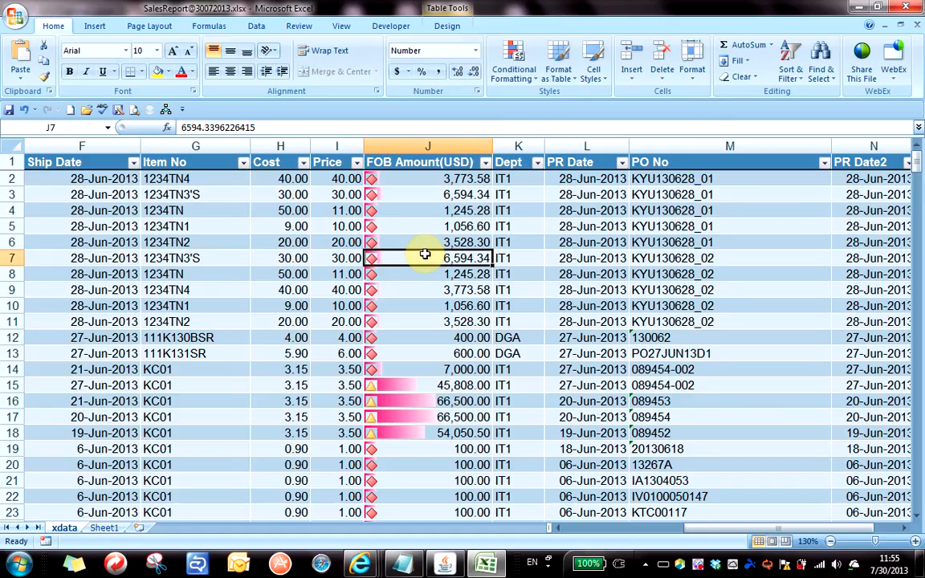
{"action": "left_click", "coordinate": [419, 183]}
{"action": "scroll", "coordinate": [404, 241], "scroll_direction": "down", "scroll_amount": 20}
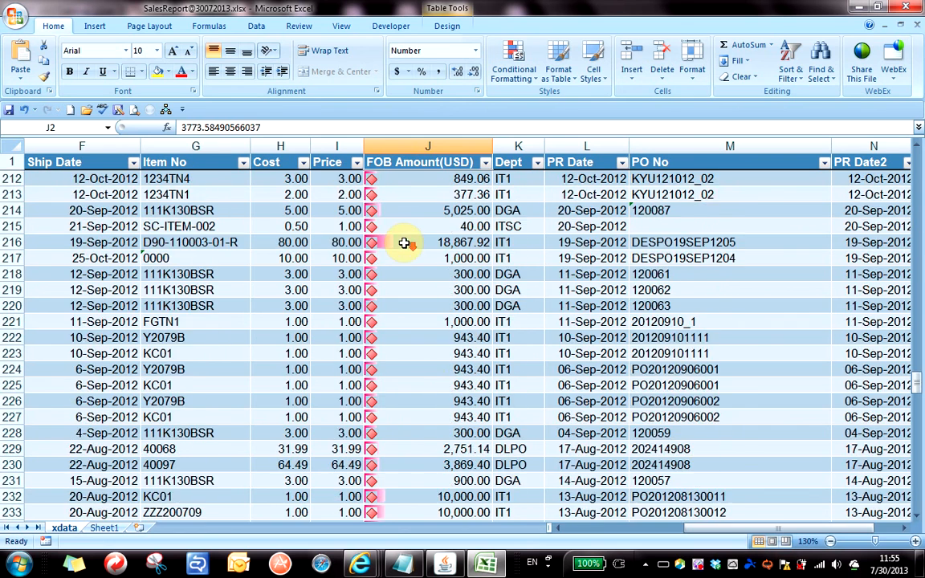
{"action": "scroll", "coordinate": [404, 242], "scroll_direction": "down", "scroll_amount": 20}
{"action": "left_click", "coordinate": [450, 449], "text": "shift"}
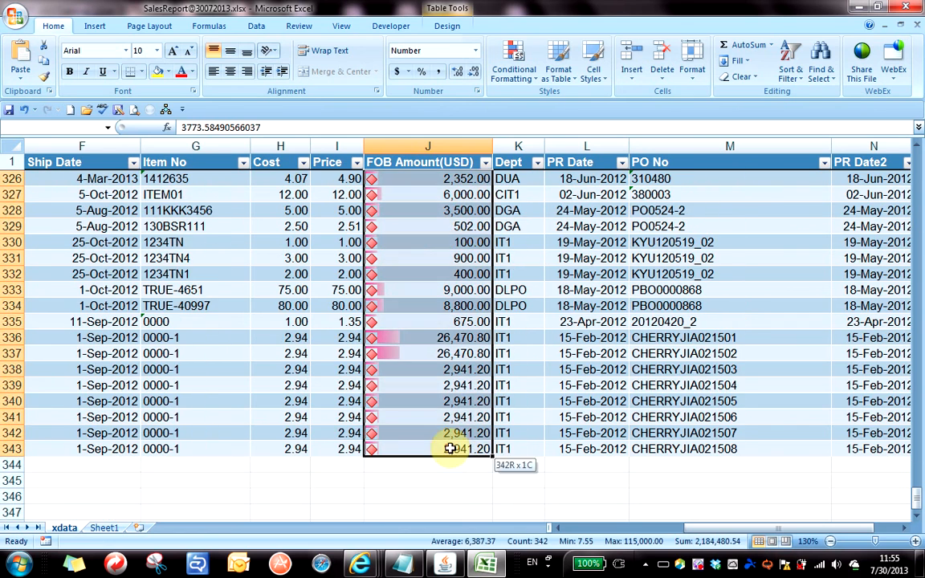
Open the Conditional Formatting Rules Manager and review the Icon Set and Data Bar rules on $J$2:$J$343.
{"action": "left_click", "coordinate": [534, 84]}
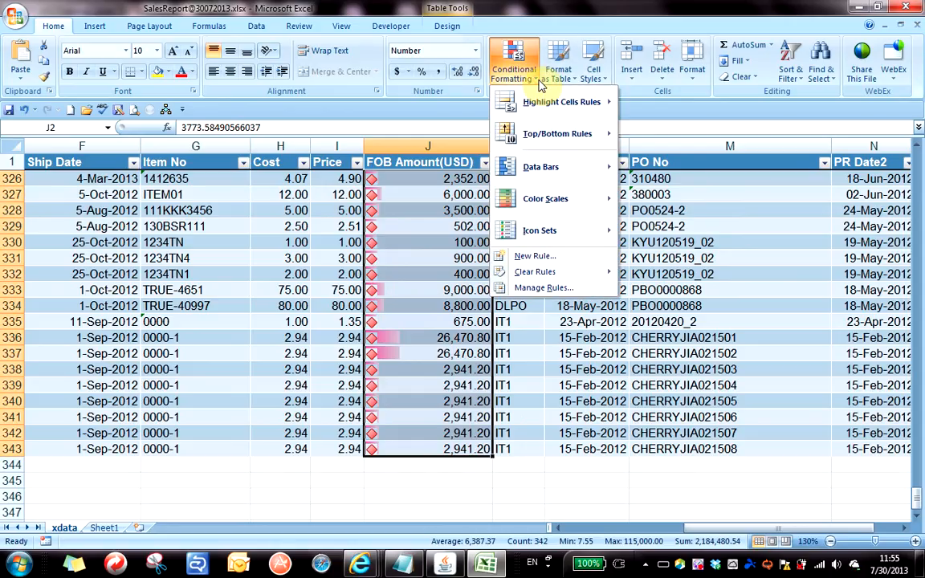
{"action": "left_click", "coordinate": [540, 290]}
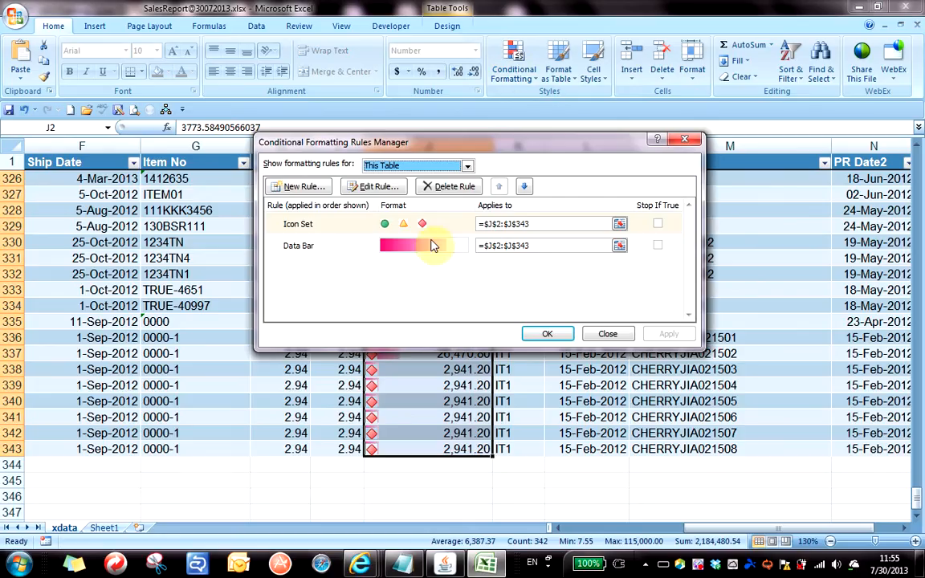
{"action": "left_click_drag", "start_coordinate": [407, 143], "coordinate": [394, 51]}
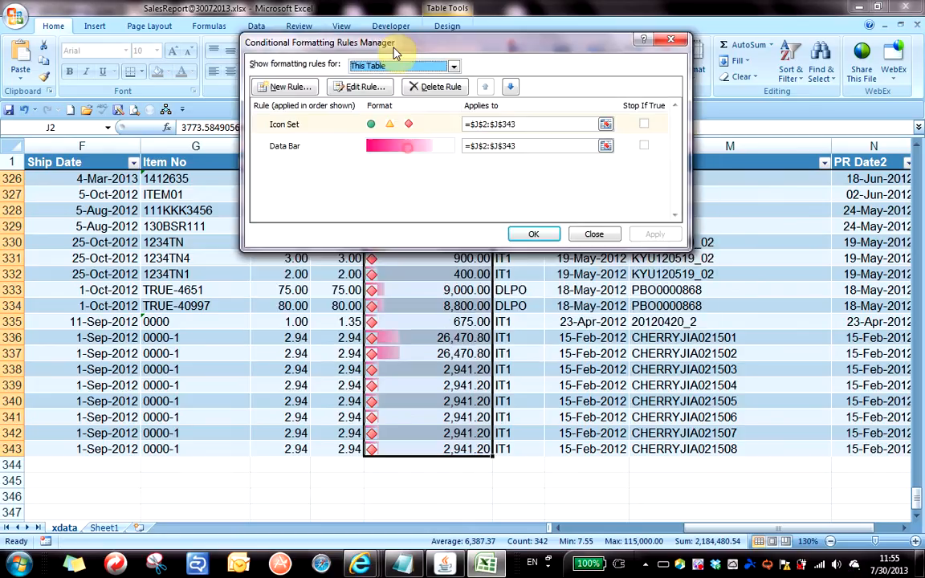
{"action": "left_click", "coordinate": [302, 145]}
{"action": "left_click", "coordinate": [306, 131]}
{"action": "left_click", "coordinate": [308, 144]}
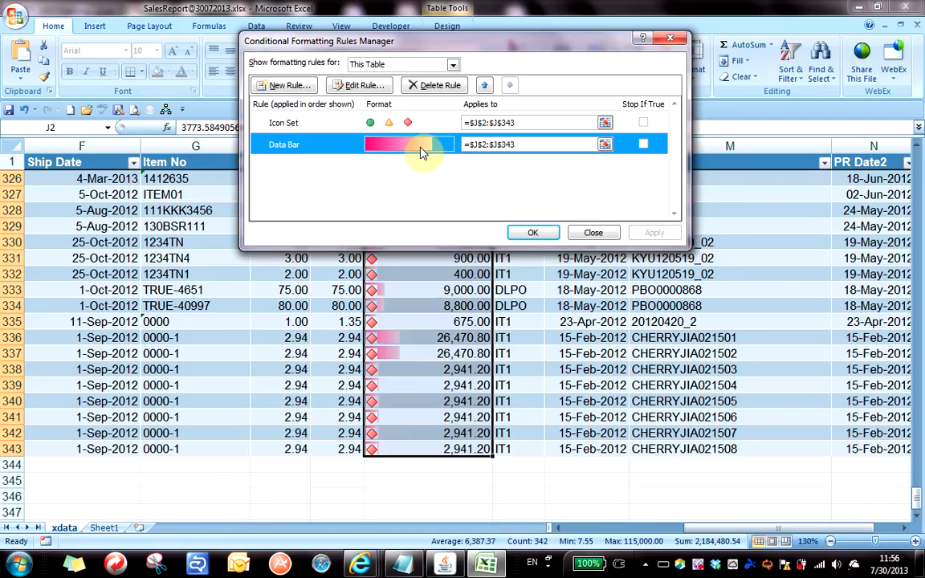
{"action": "left_click", "coordinate": [335, 128]}
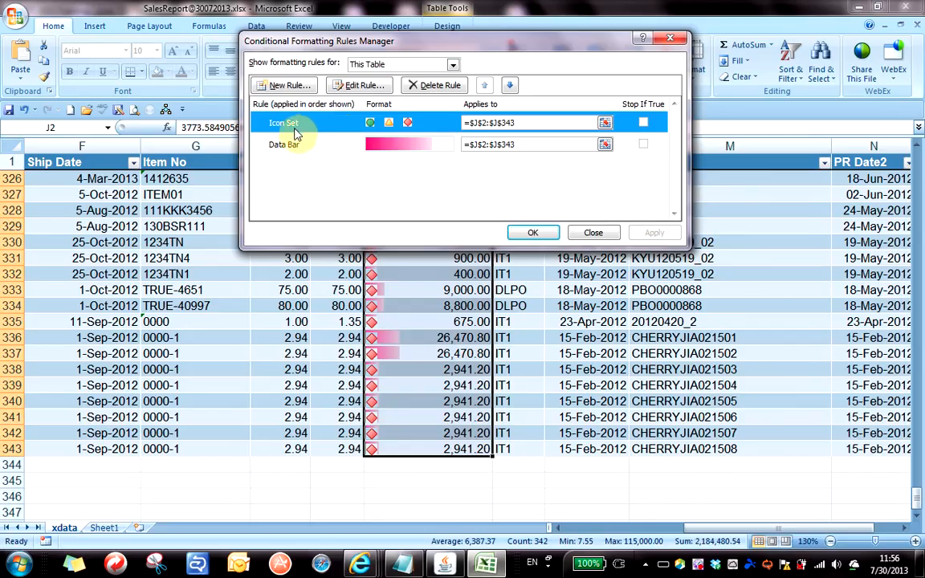
Open the Icon Set rule for editing, showing 3 Signs with 67 and 33 percent thresholds.
{"action": "left_click", "coordinate": [343, 87]}
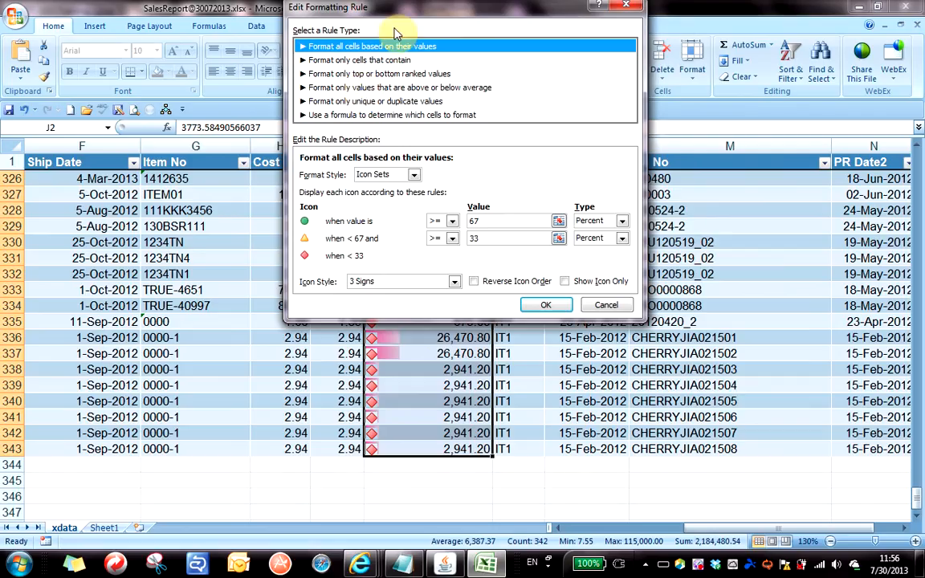
{"action": "left_click_drag", "start_coordinate": [392, 8], "coordinate": [319, 61]}
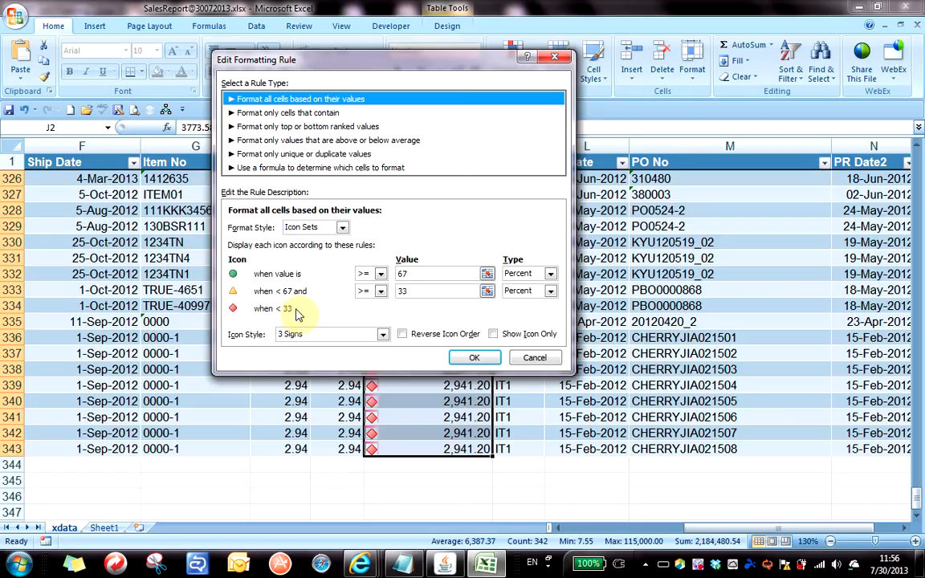
Change both icon thresholds (67 and 33) from Percent to Percentile and confirm the rule.
{"action": "left_click", "coordinate": [551, 275]}
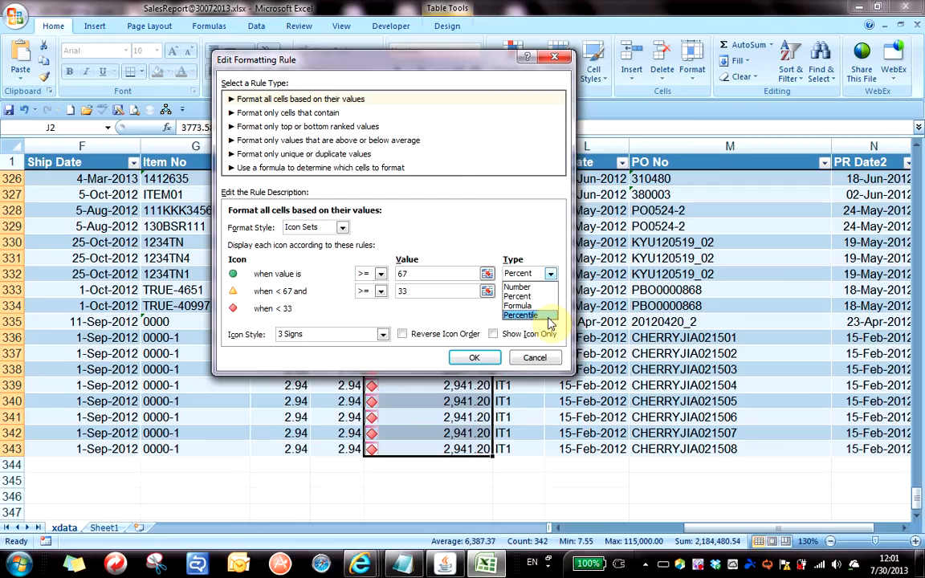
{"action": "left_click", "coordinate": [532, 315]}
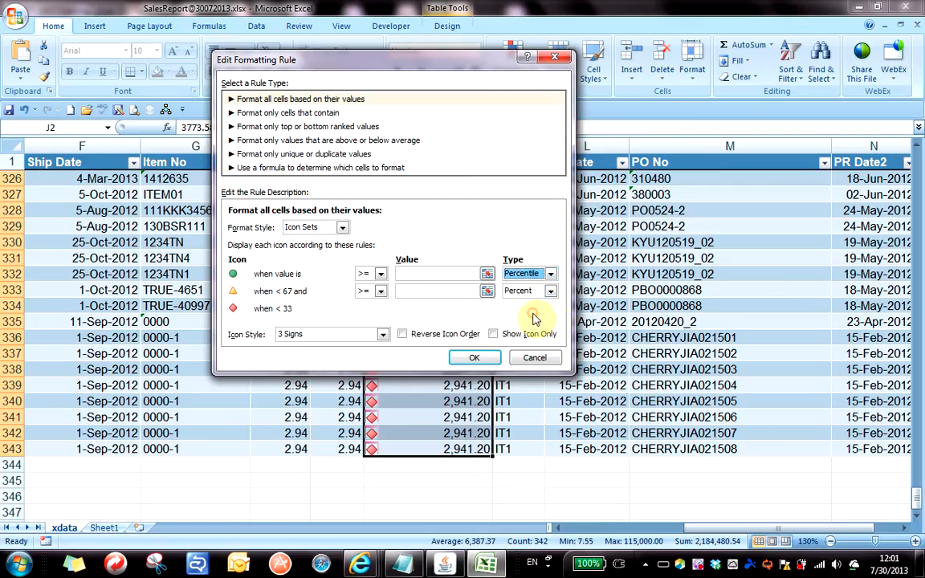
{"action": "left_click", "coordinate": [549, 290]}
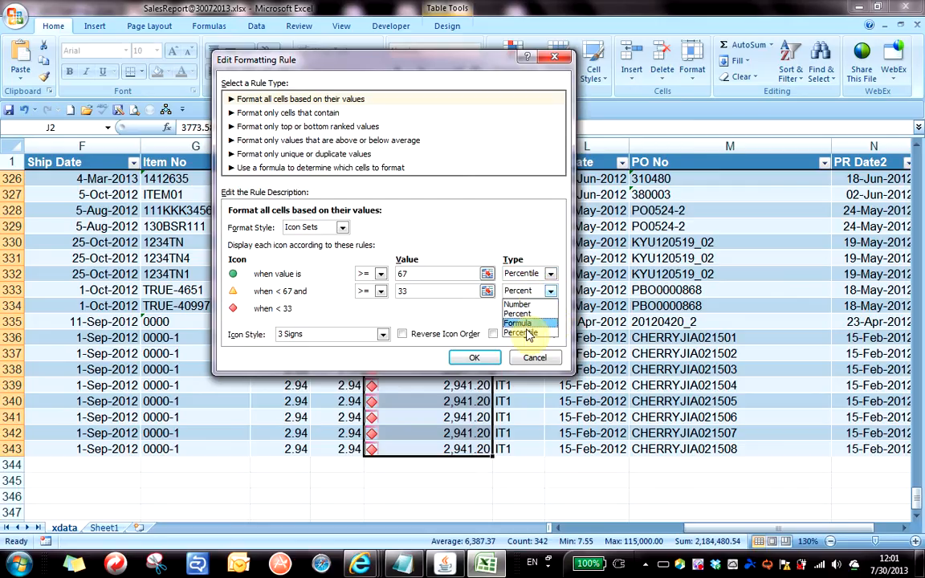
{"action": "left_click", "coordinate": [535, 333]}
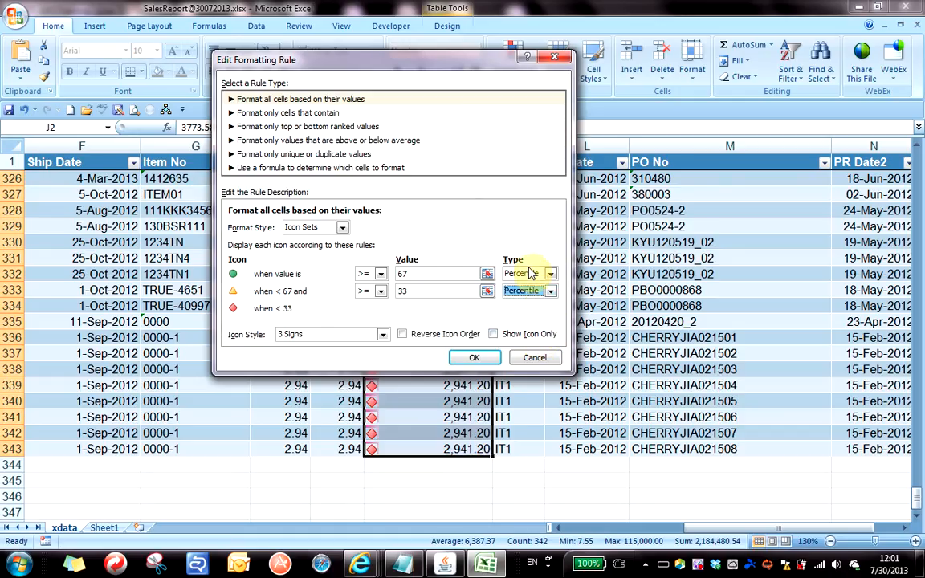
{"action": "left_click", "coordinate": [472, 359]}
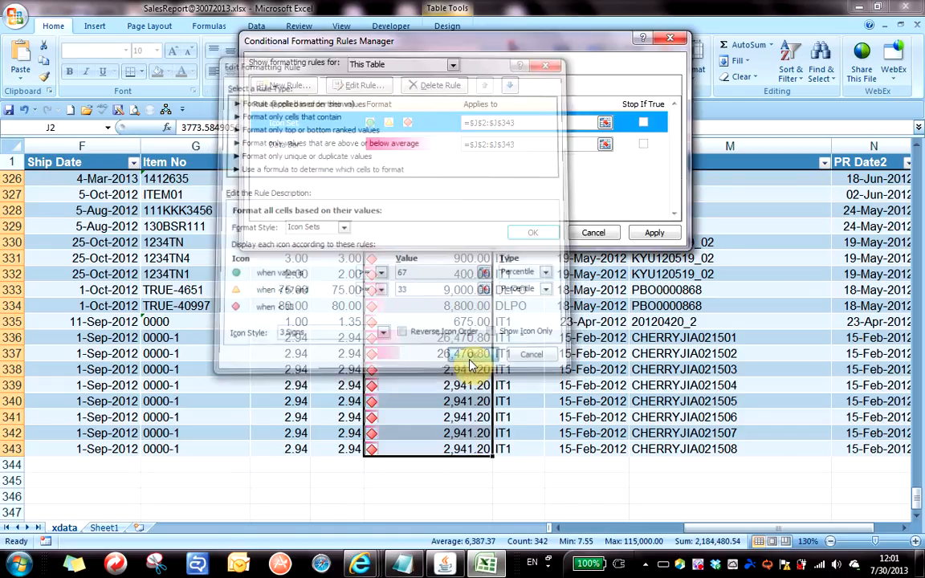
{"action": "left_click", "coordinate": [526, 233]}
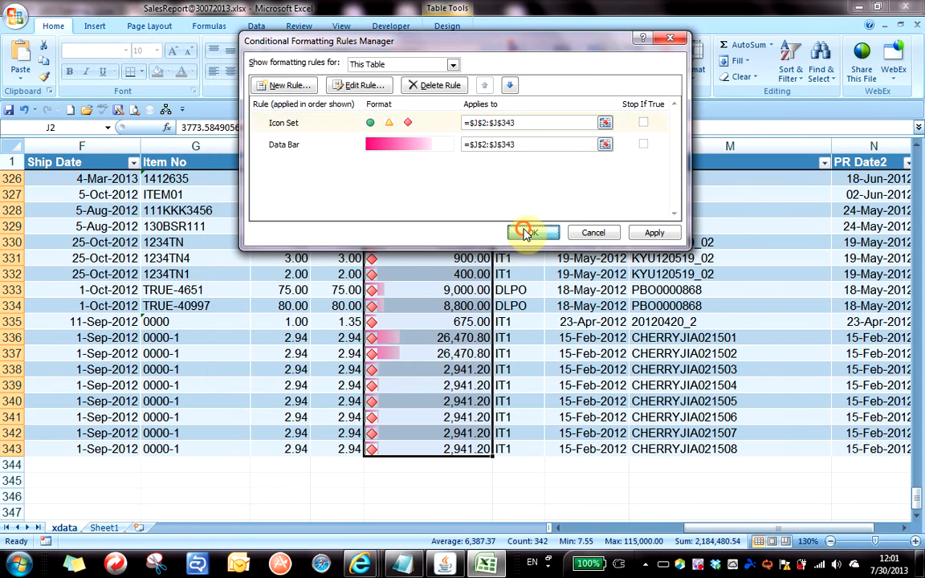
{"action": "left_click", "coordinate": [424, 274]}
{"action": "scroll", "coordinate": [422, 315], "scroll_direction": "up", "scroll_amount": 20}
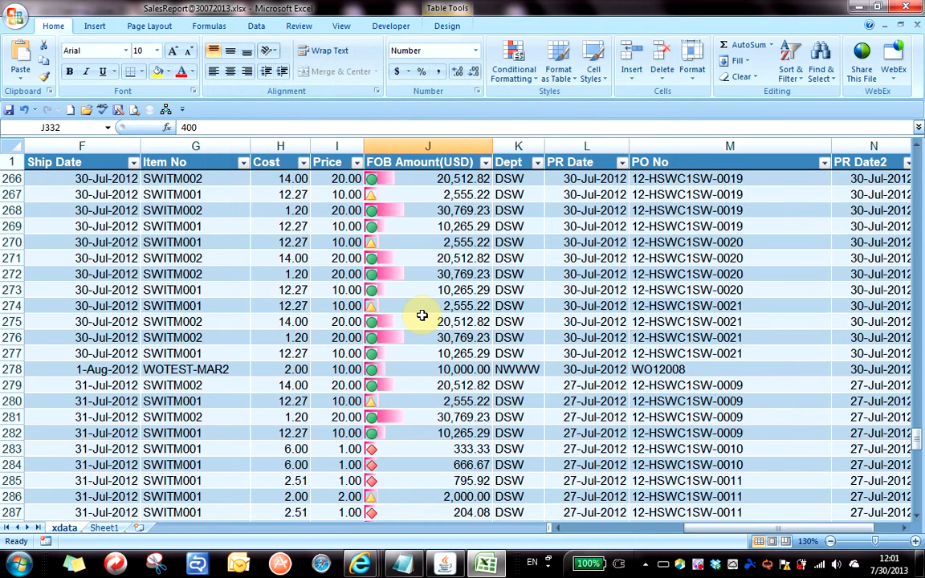
{"action": "scroll", "coordinate": [422, 316], "scroll_direction": "up", "scroll_amount": 20}
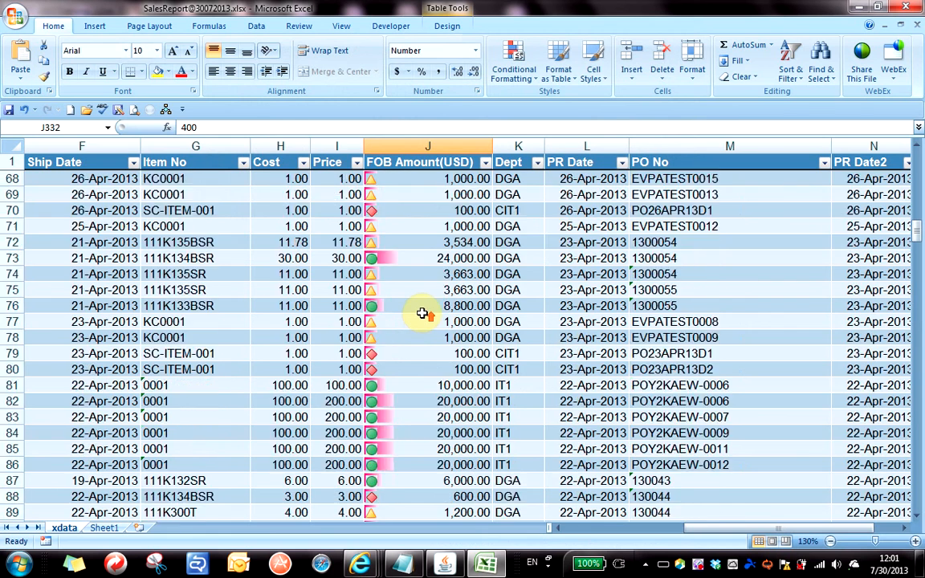
{"action": "scroll", "coordinate": [422, 313], "scroll_direction": "up", "scroll_amount": 20}
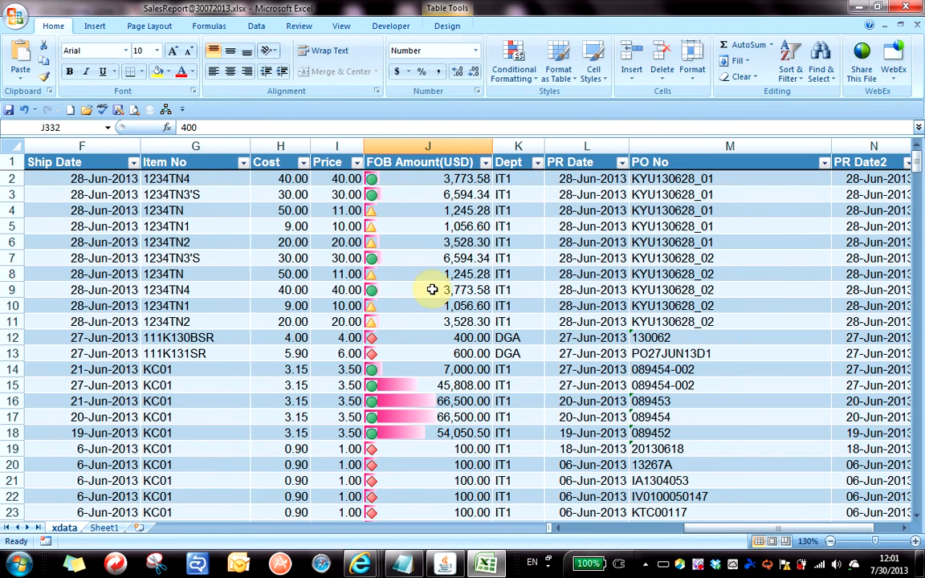
{"action": "left_click", "coordinate": [422, 273]}
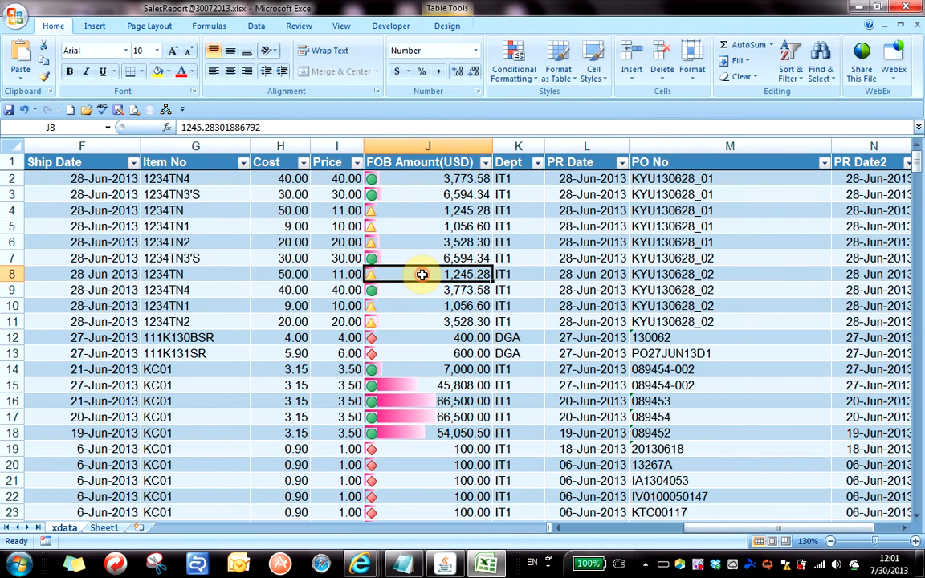
{"action": "left_click", "coordinate": [393, 194]}
{"action": "left_click", "coordinate": [392, 227]}
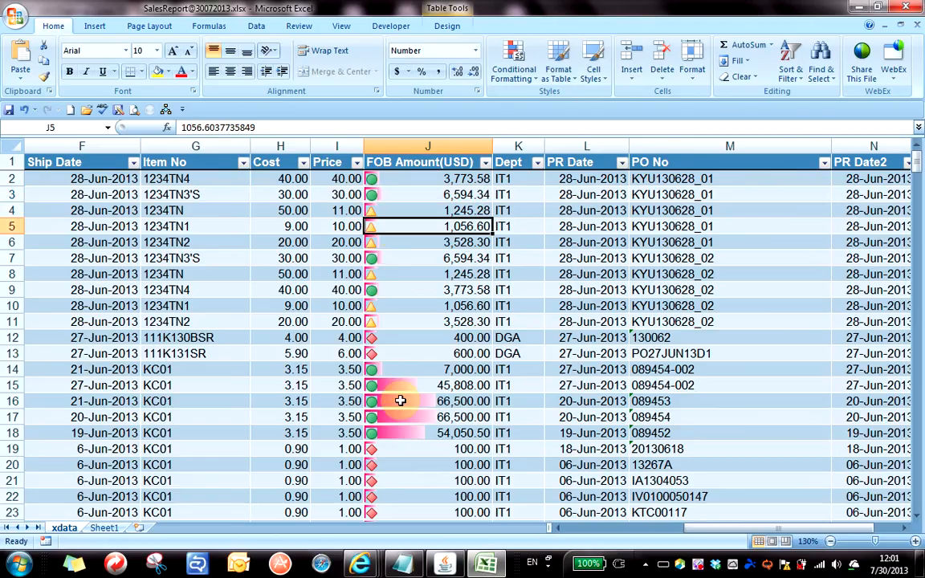
{"action": "left_click", "coordinate": [384, 339]}
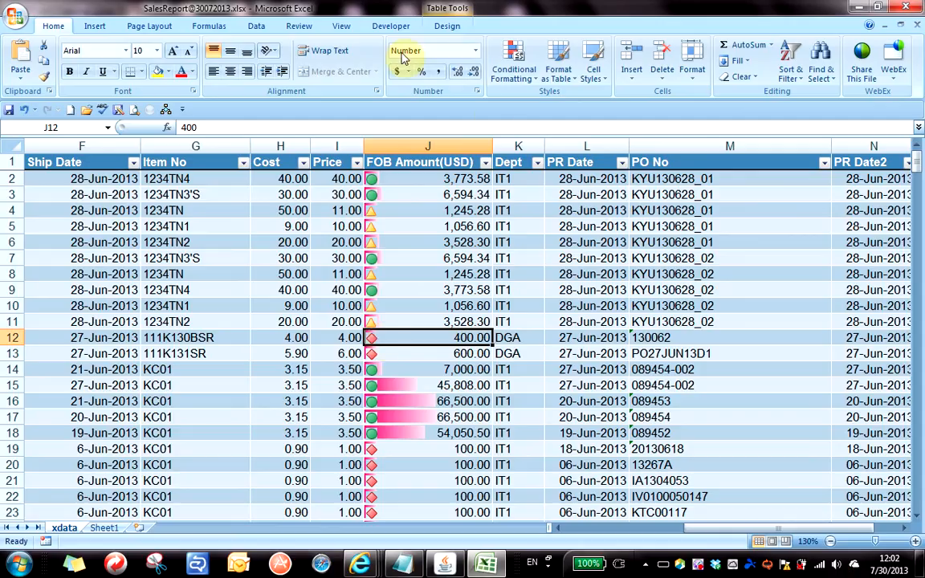
Sort the table by FOB Amount(USD) cell icon with green-circle rows on top.
{"action": "left_click", "coordinate": [487, 163]}
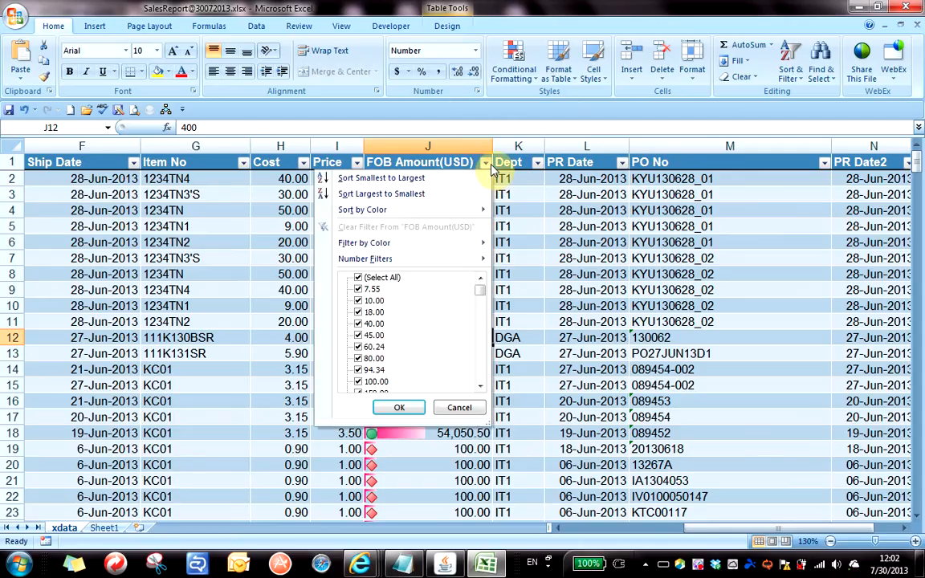
{"action": "mouse_move", "coordinate": [418, 212]}
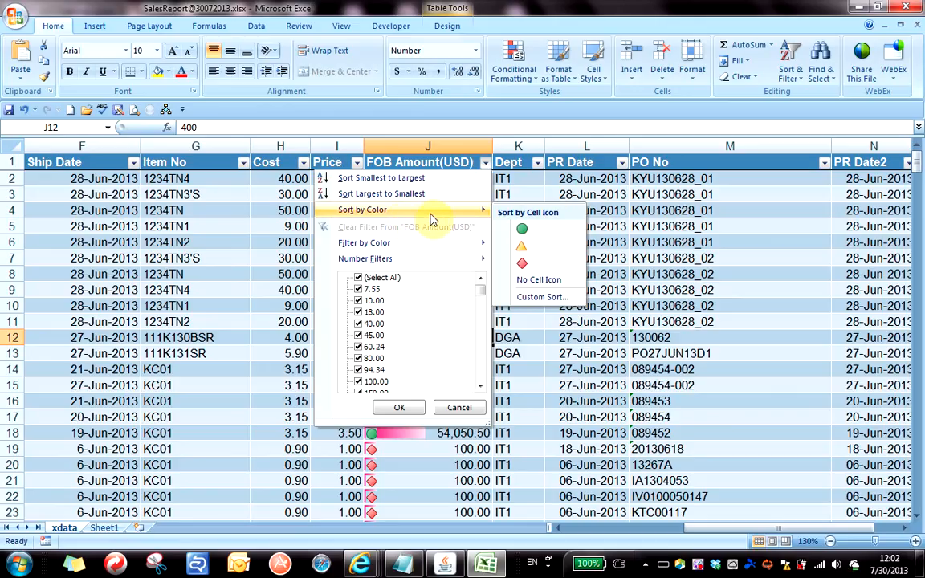
{"action": "left_click", "coordinate": [529, 234]}
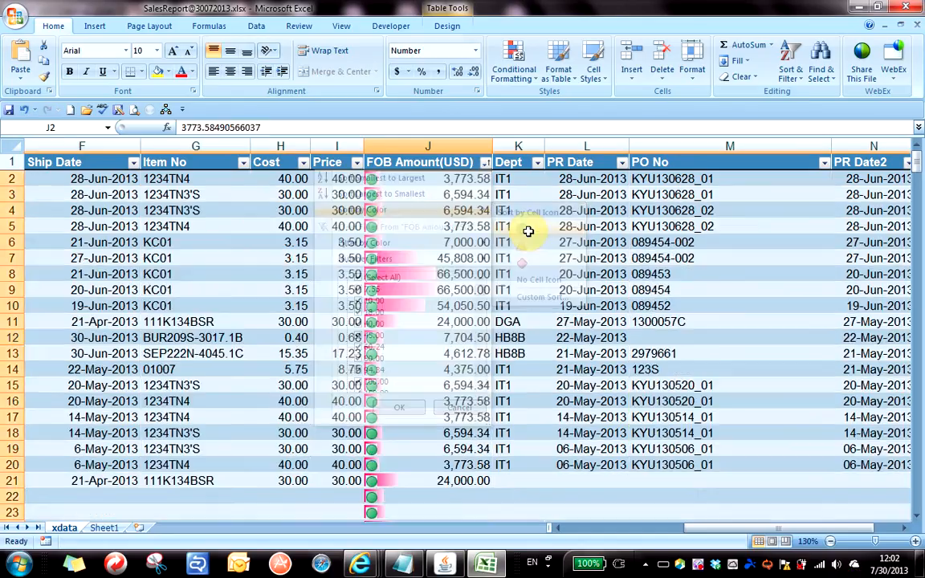
{"action": "left_click", "coordinate": [447, 213]}
{"action": "scroll", "coordinate": [434, 233], "scroll_direction": "down", "scroll_amount": 10}
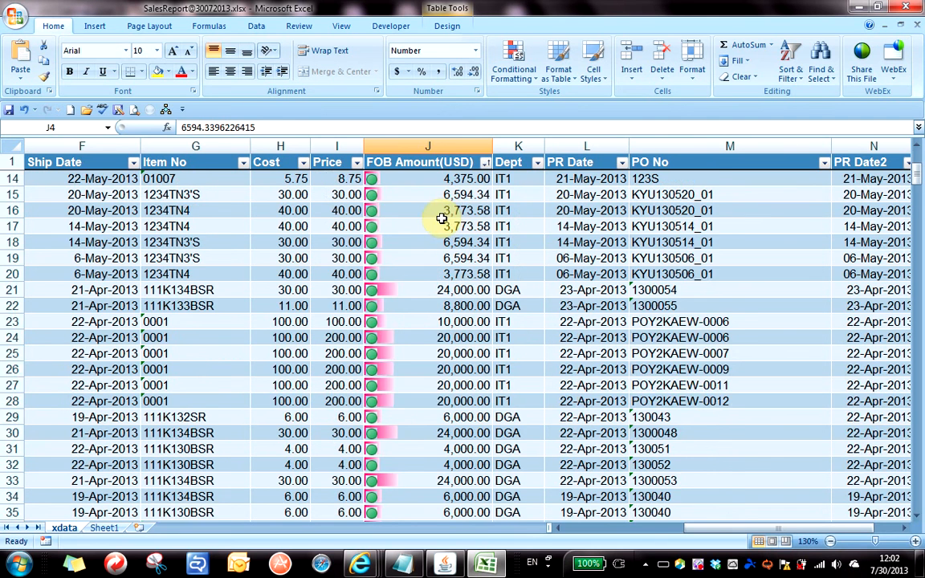
{"action": "scroll", "coordinate": [426, 241], "scroll_direction": "up", "scroll_amount": 10}
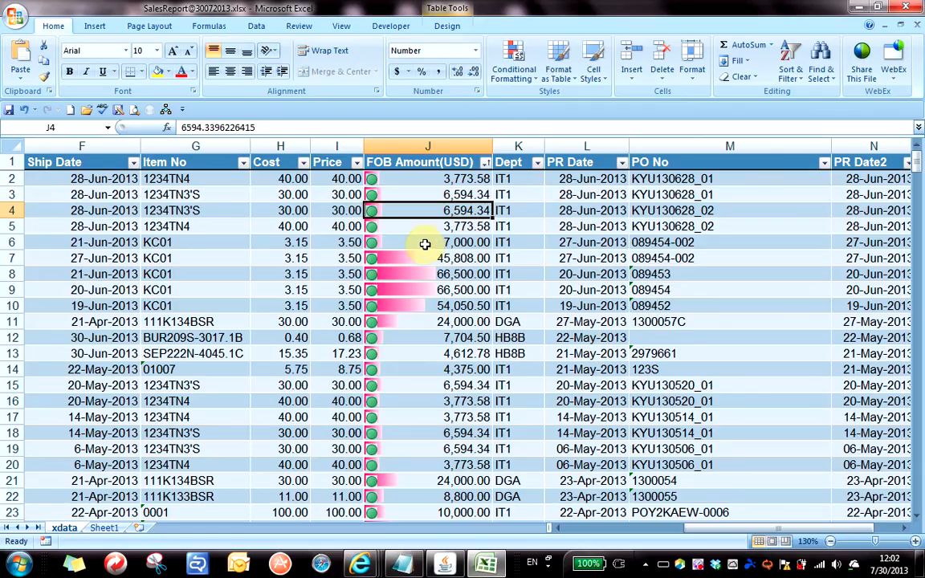
Re-sort by cell icon, first yellow triangles on top, then red diamonds on top.
{"action": "left_click", "coordinate": [486, 163]}
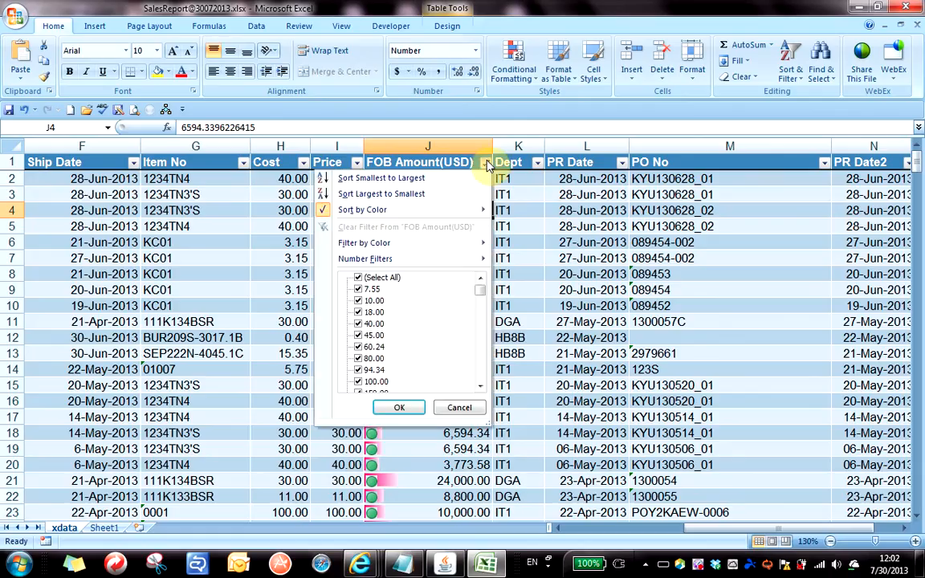
{"action": "mouse_move", "coordinate": [470, 211]}
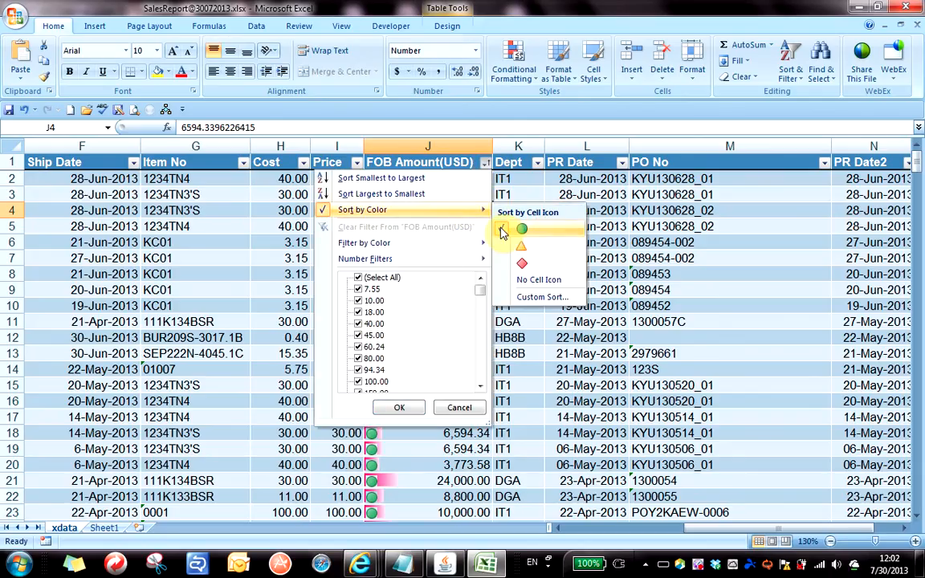
{"action": "left_click", "coordinate": [524, 255]}
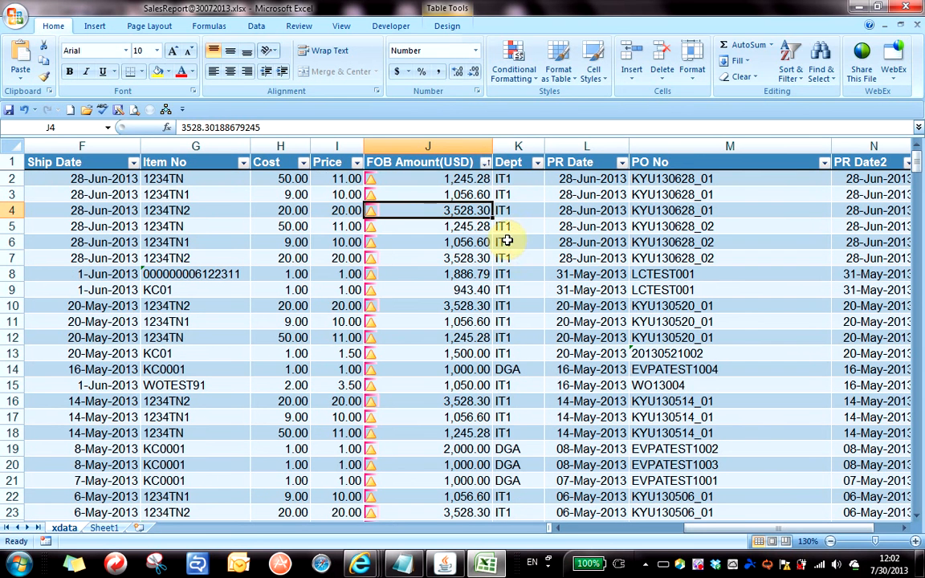
{"action": "left_click", "coordinate": [485, 162]}
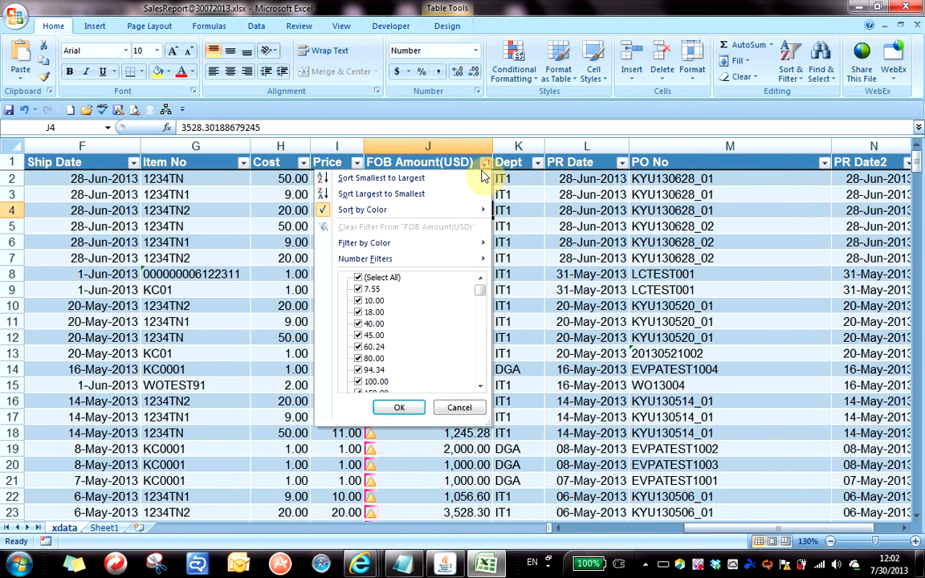
{"action": "mouse_move", "coordinate": [474, 216]}
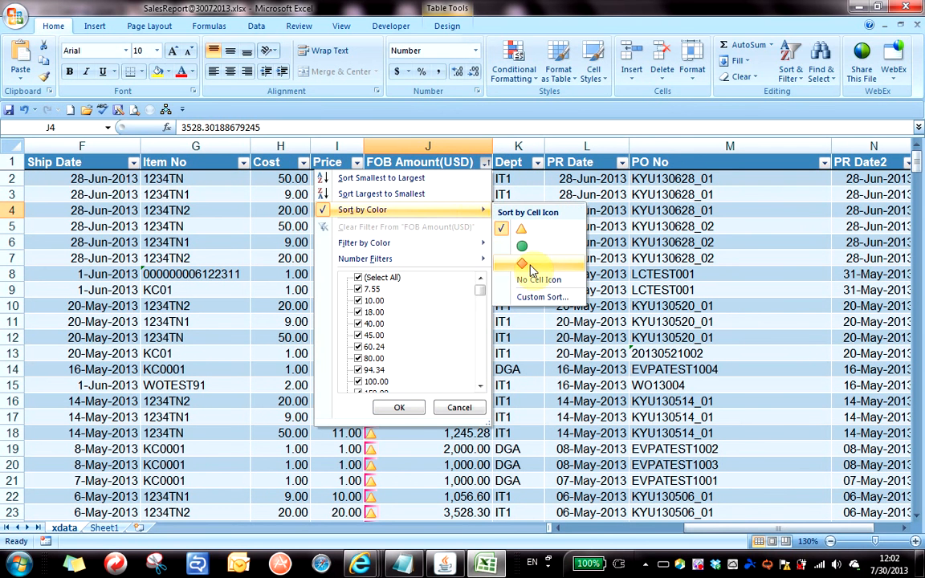
{"action": "left_click", "coordinate": [528, 266]}
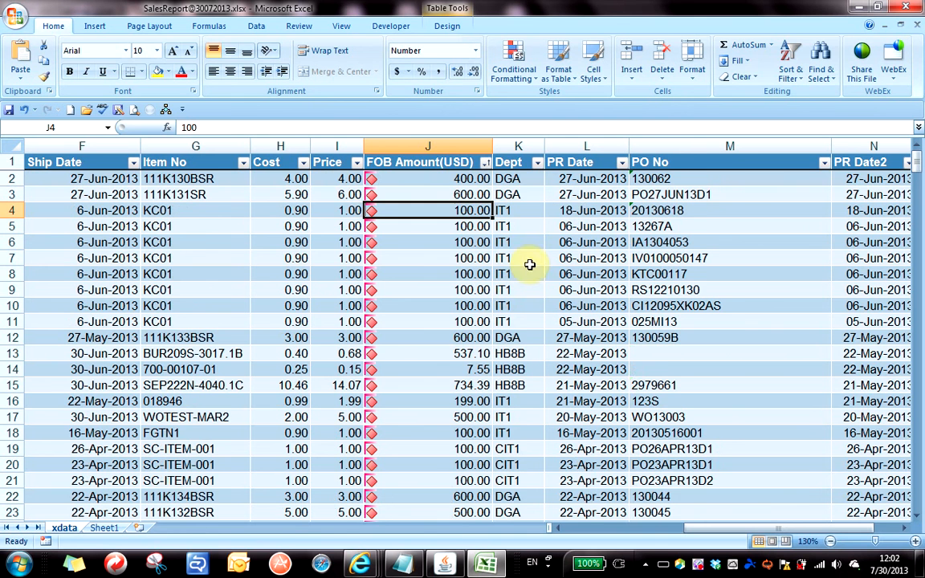
{"action": "left_click", "coordinate": [442, 193]}
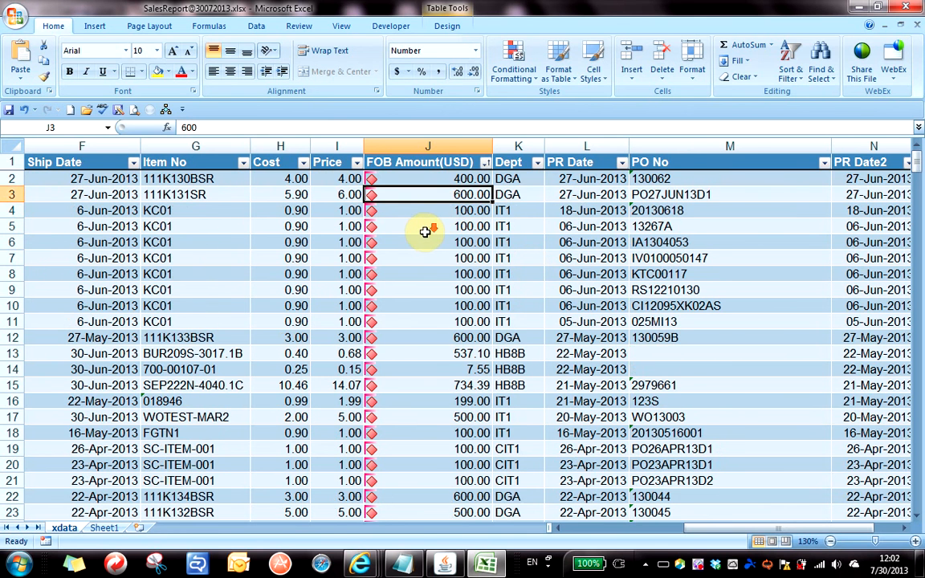
{"action": "scroll", "coordinate": [428, 236], "scroll_direction": "down", "scroll_amount": 16}
{"action": "scroll", "coordinate": [425, 233], "scroll_direction": "up", "scroll_amount": 16}
{"action": "scroll", "coordinate": [425, 233], "scroll_direction": "down", "scroll_amount": 20}
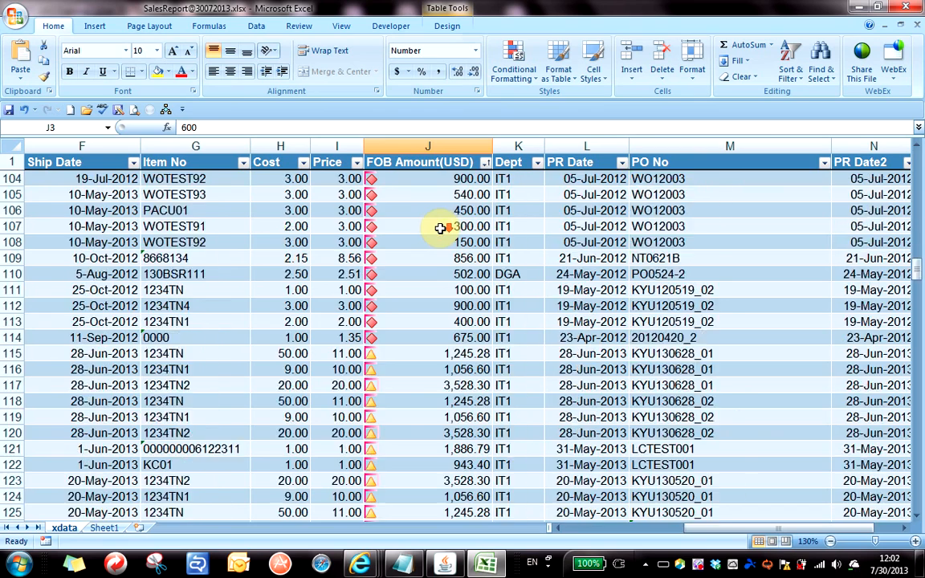
{"action": "scroll", "coordinate": [440, 229], "scroll_direction": "down", "scroll_amount": 20}
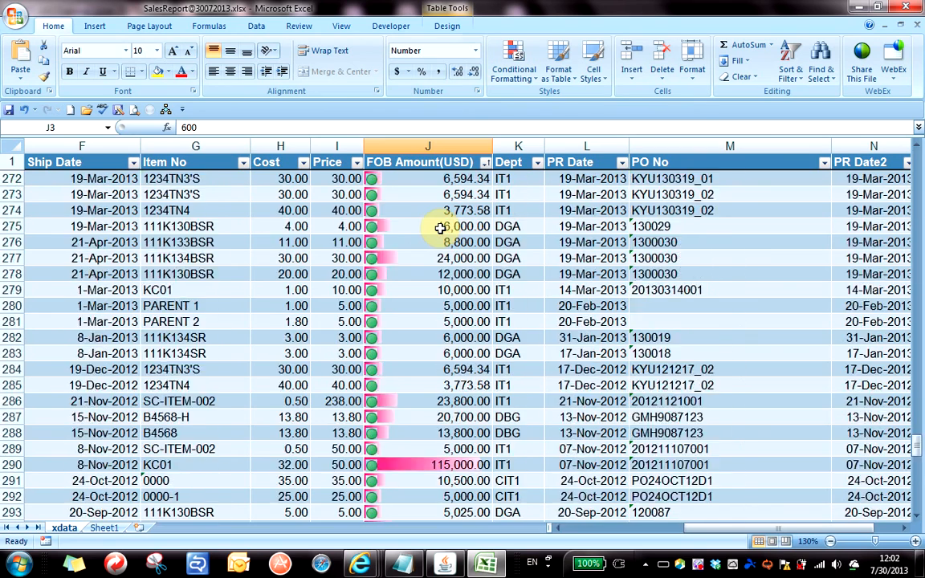
{"action": "scroll", "coordinate": [440, 228], "scroll_direction": "down", "scroll_amount": 12}
{"action": "scroll", "coordinate": [440, 228], "scroll_direction": "up", "scroll_amount": 18}
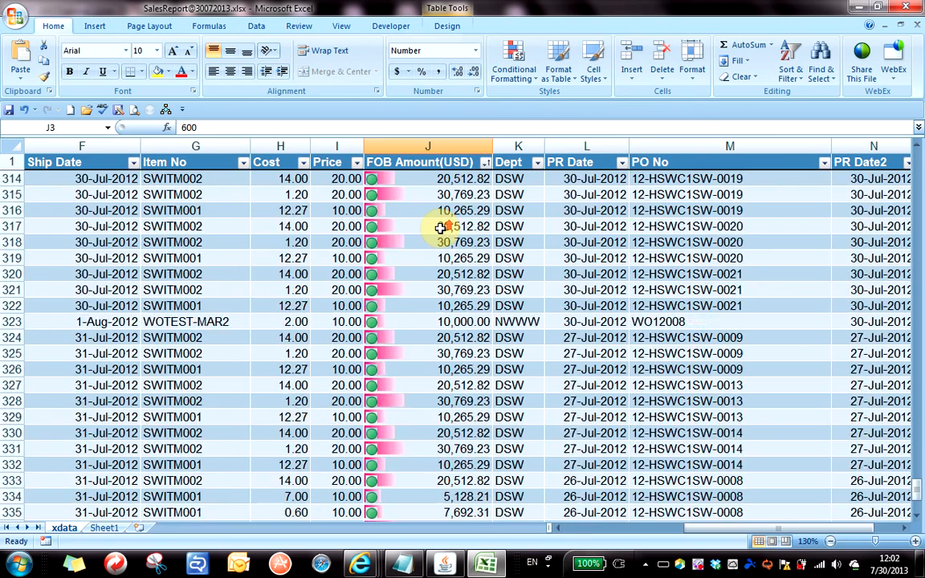
{"action": "scroll", "coordinate": [440, 228], "scroll_direction": "up", "scroll_amount": 20}
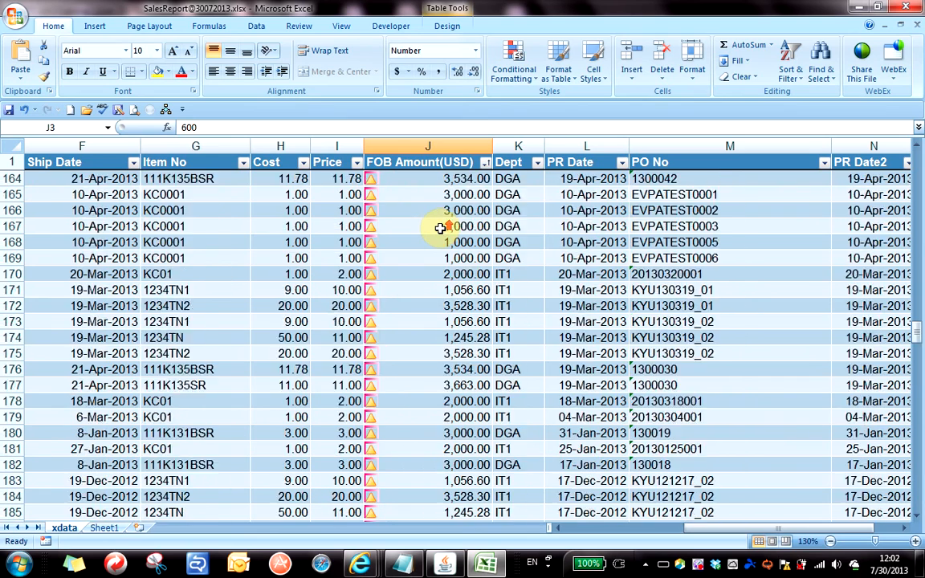
{"action": "scroll", "coordinate": [441, 228], "scroll_direction": "up", "scroll_amount": 20}
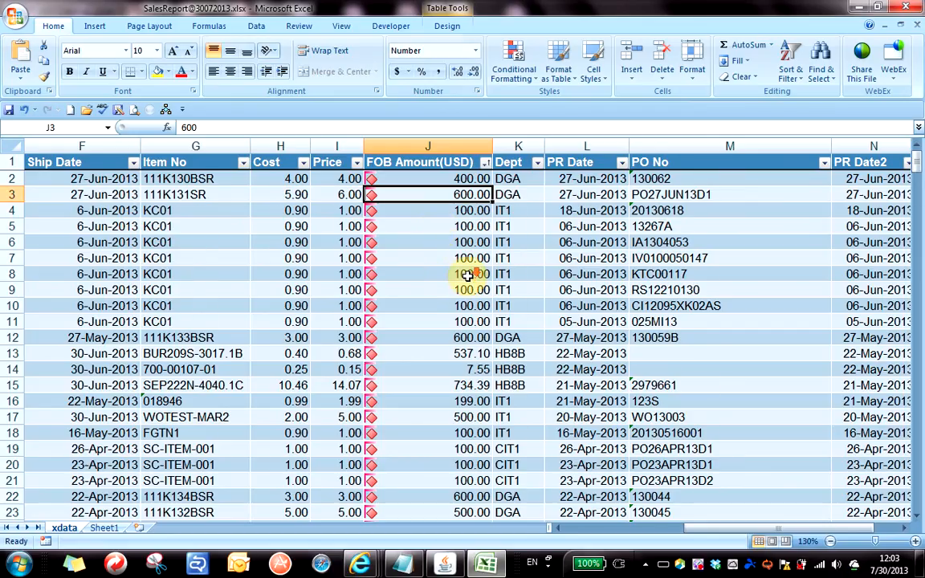
{"action": "scroll", "coordinate": [444, 233], "scroll_direction": "down", "scroll_amount": 8}
{"action": "scroll", "coordinate": [450, 229], "scroll_direction": "down", "scroll_amount": 4}
{"action": "scroll", "coordinate": [450, 231], "scroll_direction": "up", "scroll_amount": 12}
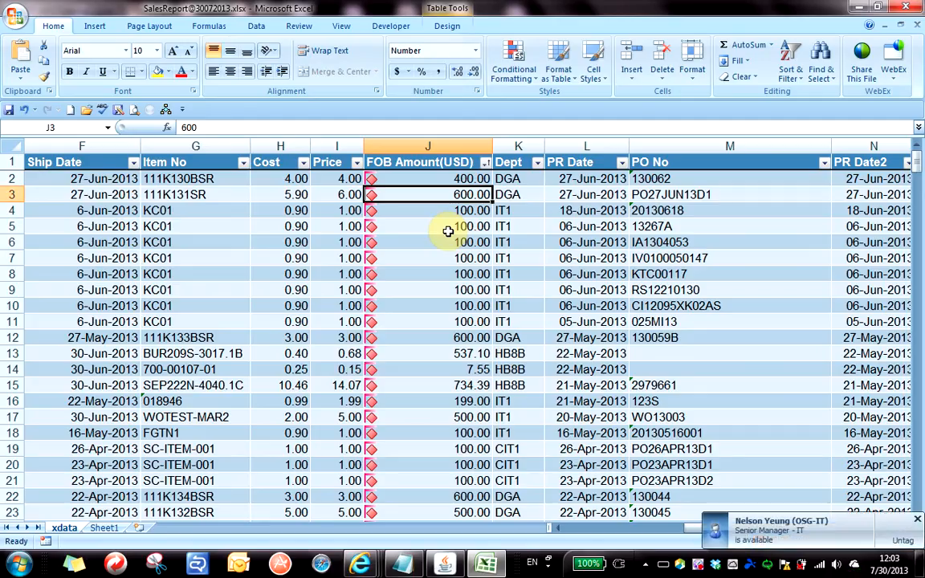
Filter FOB Amount(USD) by cell icon to keep only the red-diamond rows, 113 of 342.
{"action": "left_click", "coordinate": [438, 243]}
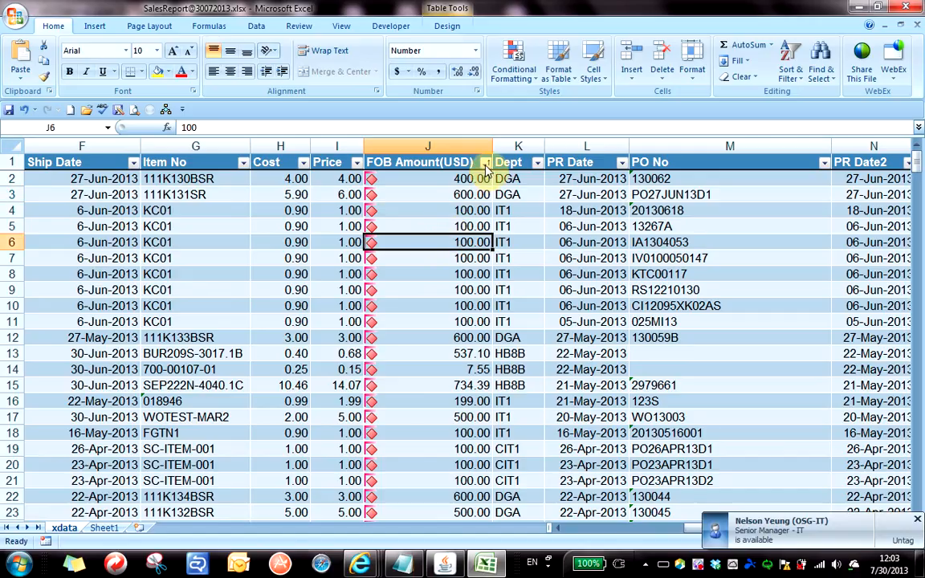
{"action": "left_click", "coordinate": [487, 163]}
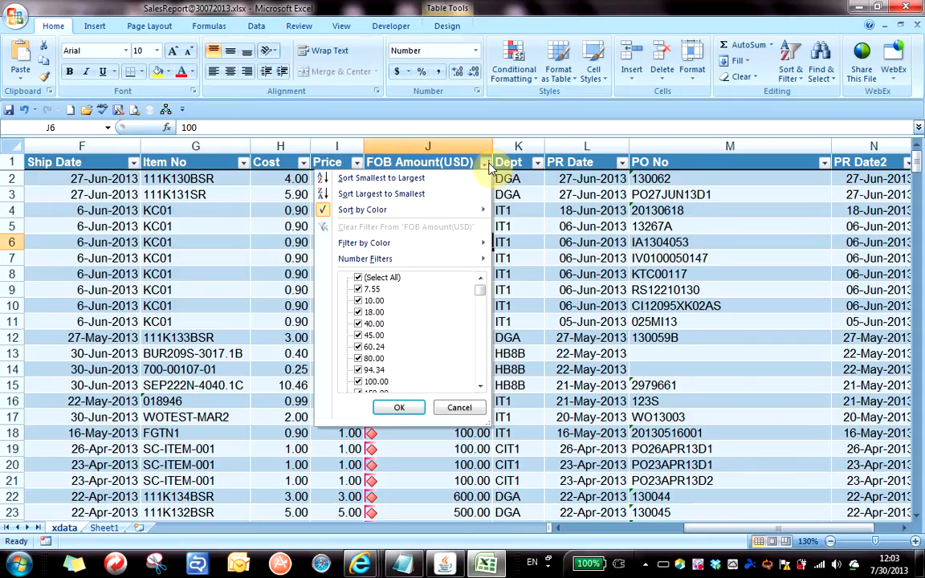
{"action": "mouse_move", "coordinate": [410, 210]}
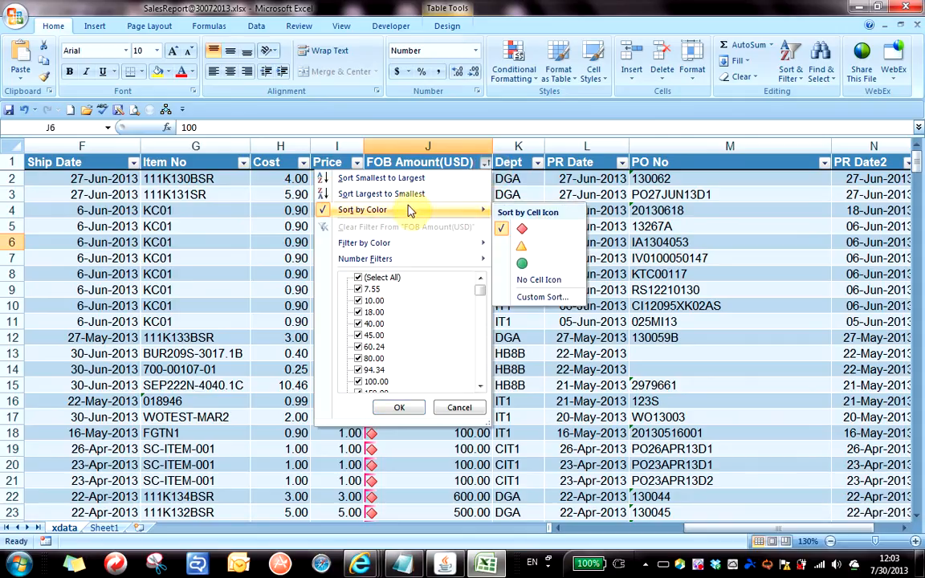
{"action": "mouse_move", "coordinate": [406, 251]}
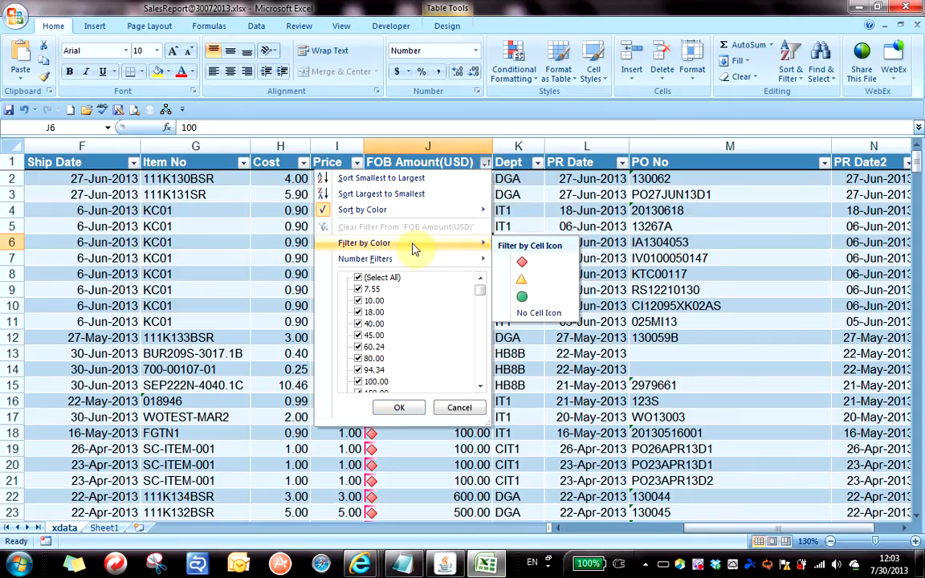
{"action": "left_click", "coordinate": [530, 270]}
{"action": "left_click", "coordinate": [421, 298]}
{"action": "scroll", "coordinate": [421, 298], "scroll_direction": "down", "scroll_amount": 20}
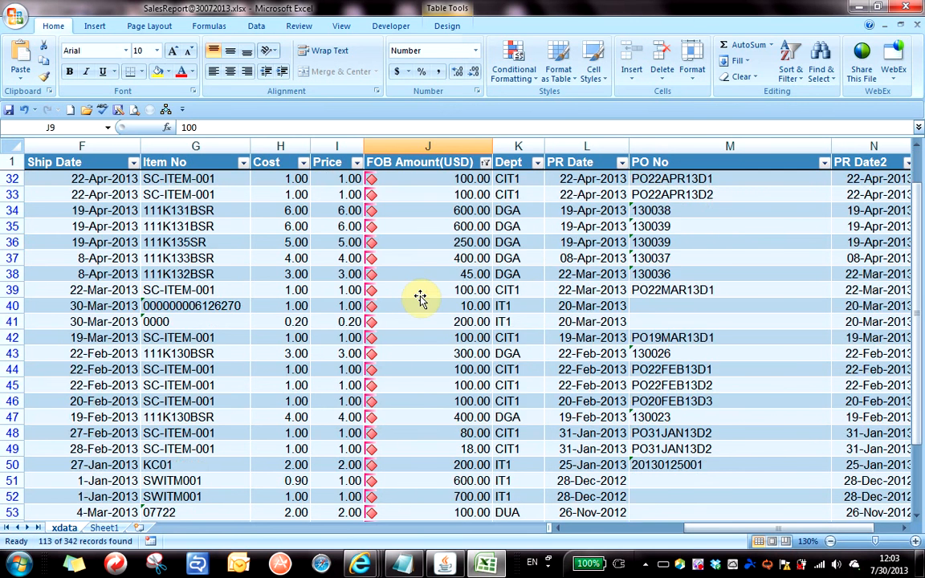
{"action": "scroll", "coordinate": [421, 297], "scroll_direction": "up", "scroll_amount": 8}
{"action": "scroll", "coordinate": [421, 297], "scroll_direction": "up", "scroll_amount": 20}
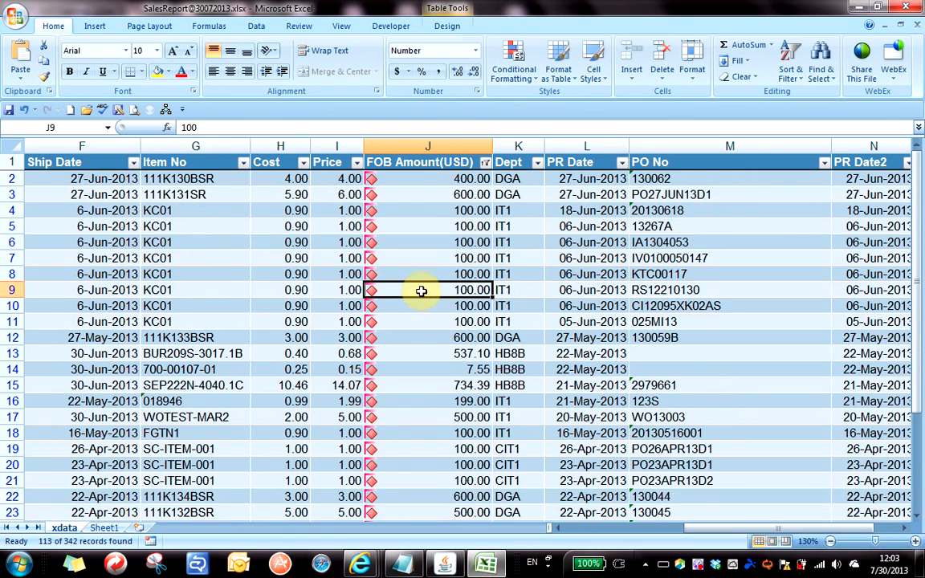
{"action": "scroll", "coordinate": [421, 297], "scroll_direction": "down", "scroll_amount": 20}
{"action": "scroll", "coordinate": [424, 289], "scroll_direction": "down", "scroll_amount": 6}
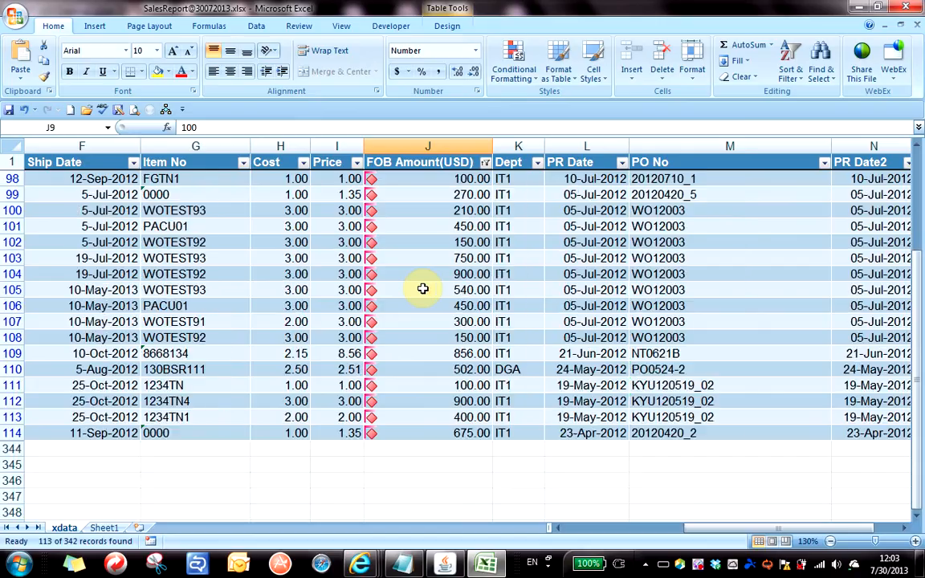
{"action": "left_click", "coordinate": [434, 336]}
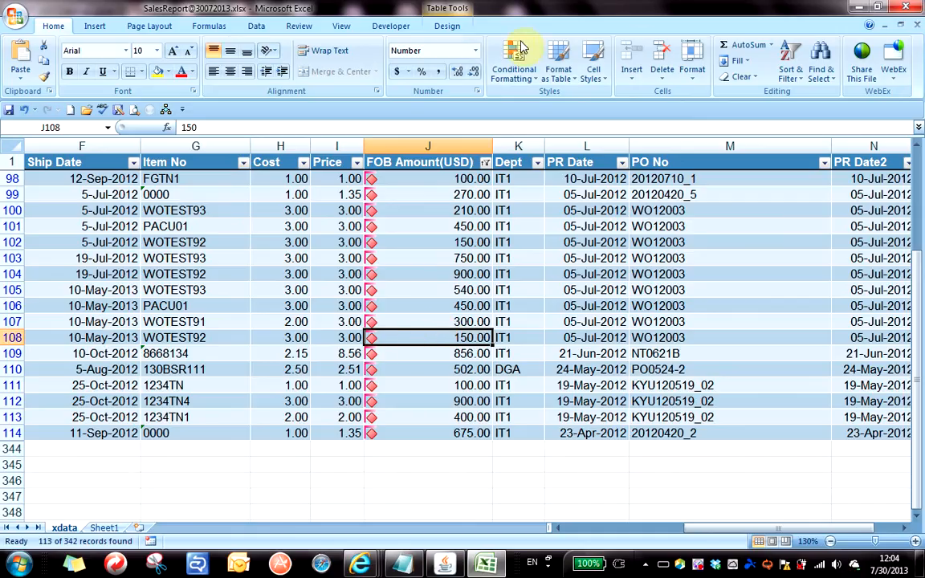
Turn on the table's Total Row, adding row 344 with a count of 113.
{"action": "left_click", "coordinate": [448, 27]}
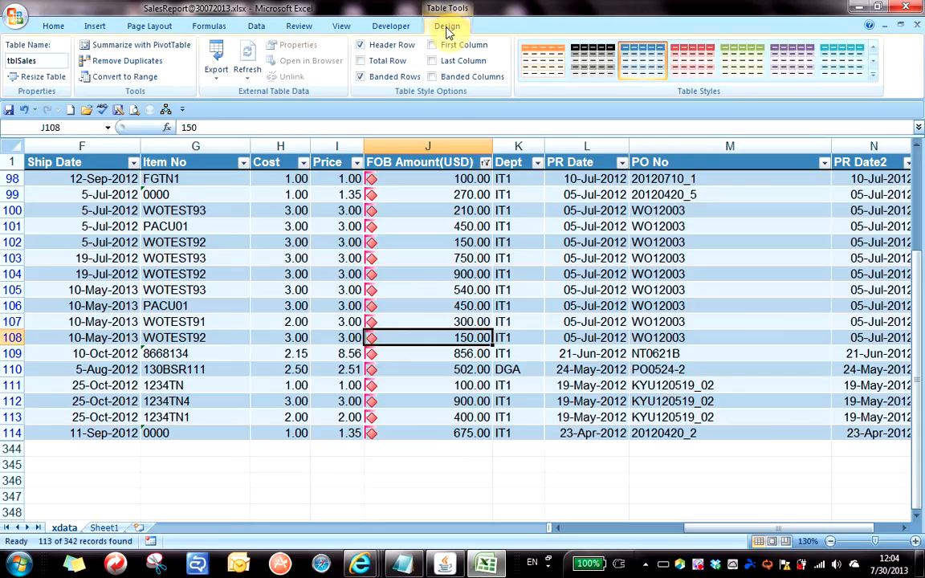
{"action": "left_click", "coordinate": [362, 61]}
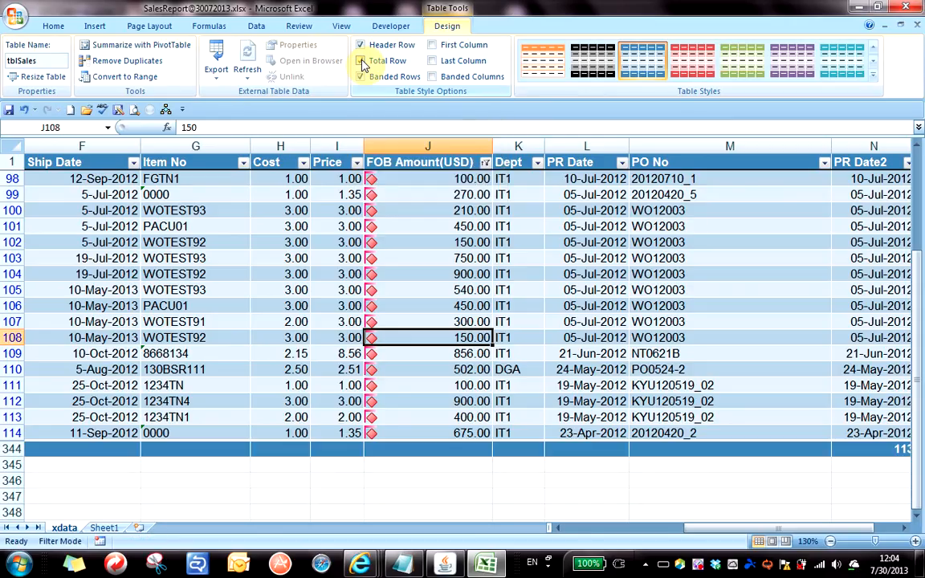
{"action": "left_click", "coordinate": [431, 448]}
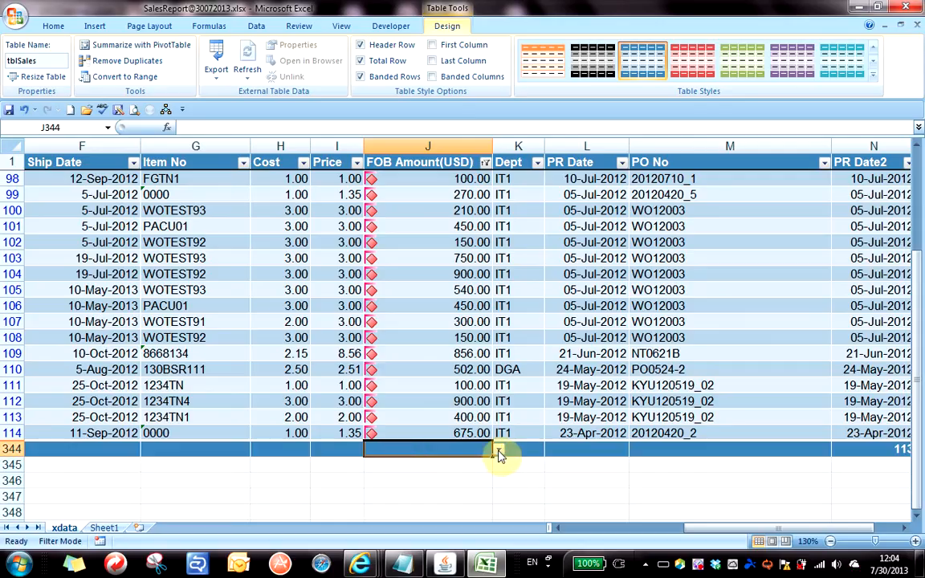
Set the FOB Amount(USD) total to Sum, showing 40,024.21.
{"action": "left_click", "coordinate": [498, 452]}
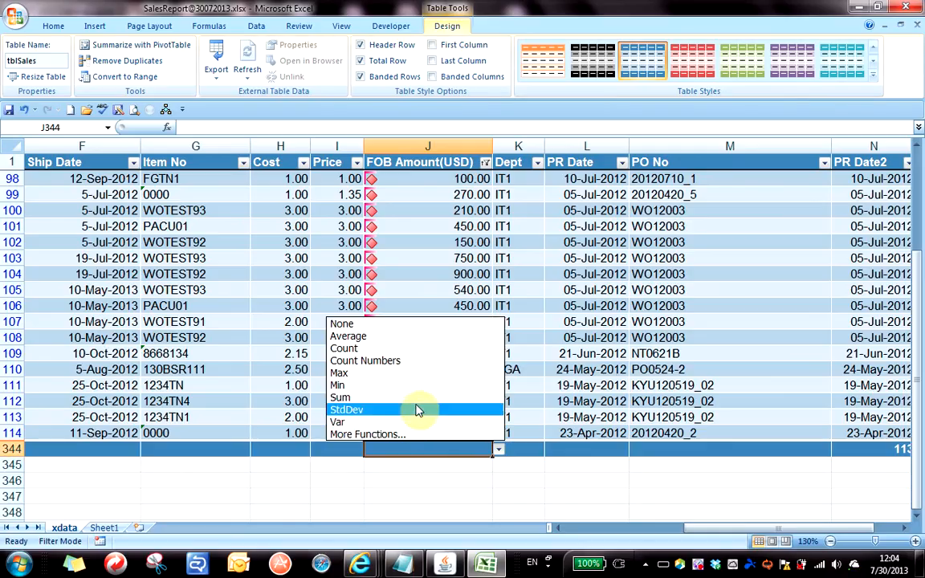
{"action": "left_click", "coordinate": [381, 396]}
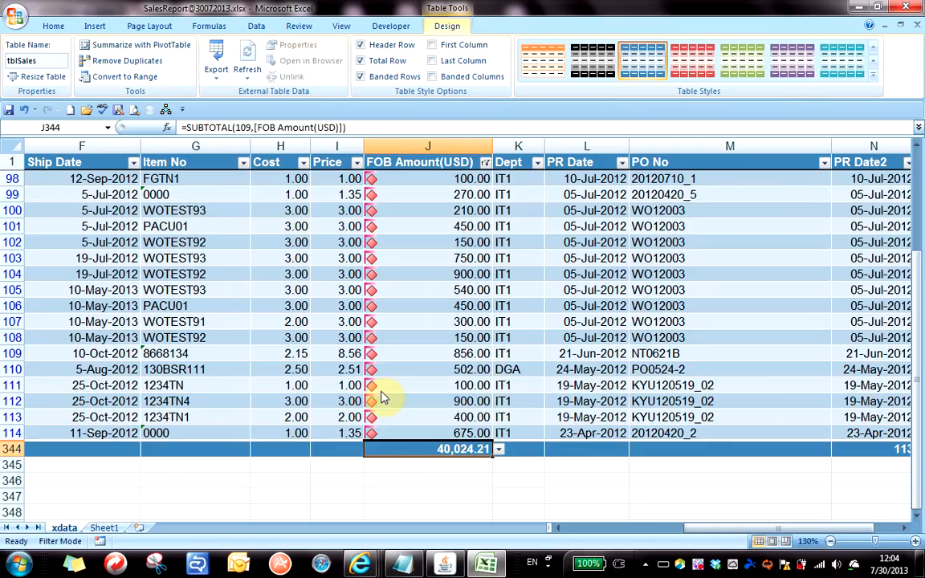
{"action": "left_click", "coordinate": [498, 449]}
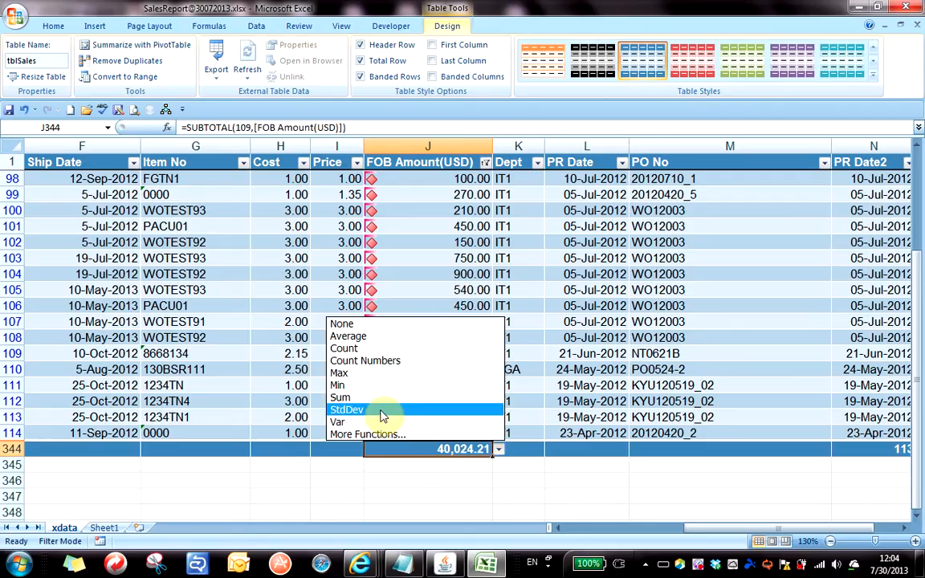
{"action": "left_click", "coordinate": [383, 409]}
{"action": "left_click", "coordinate": [498, 450]}
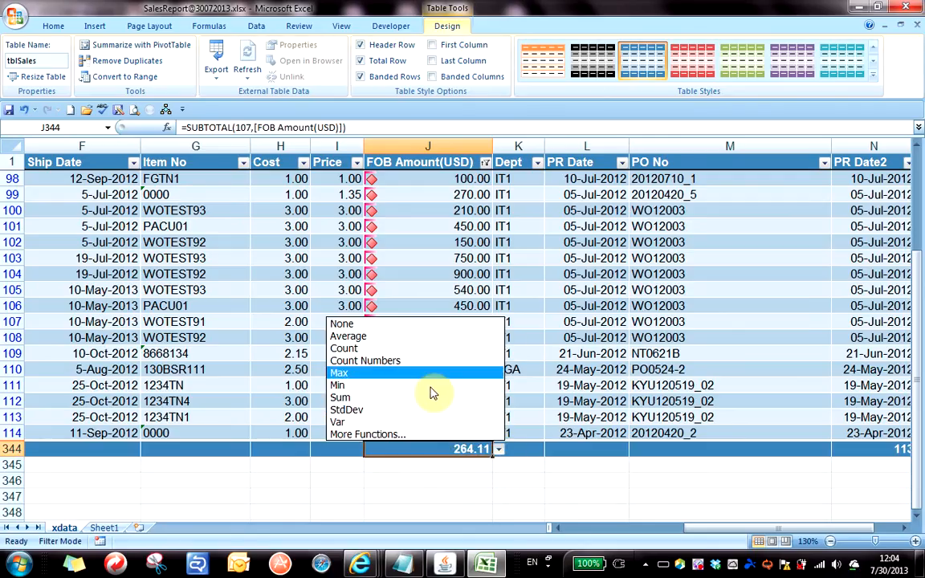
{"action": "left_click", "coordinate": [426, 398]}
Total the Price column as Average (2.51) and the Cost column as StdDev (1.82).
{"action": "left_click", "coordinate": [354, 450]}
{"action": "left_click", "coordinate": [369, 450]}
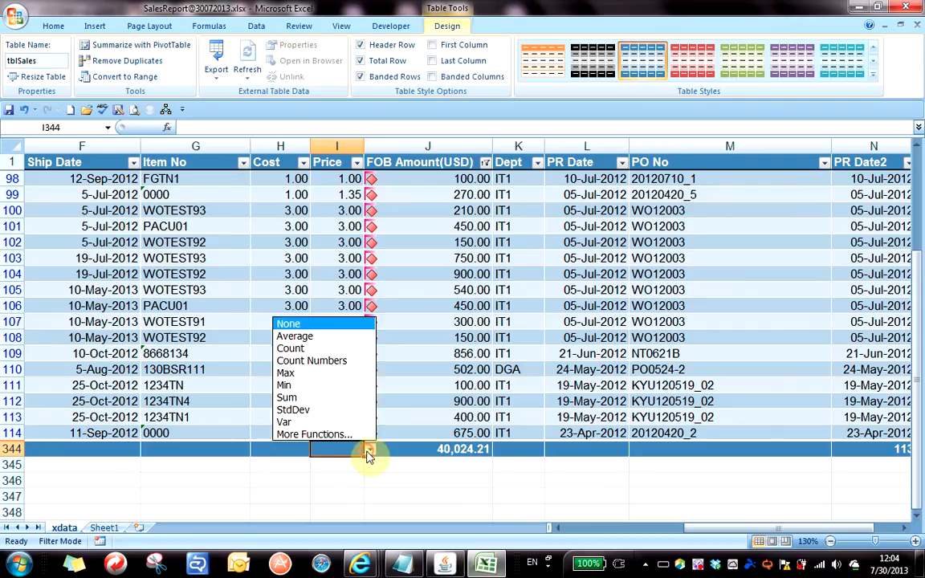
{"action": "left_click", "coordinate": [320, 337]}
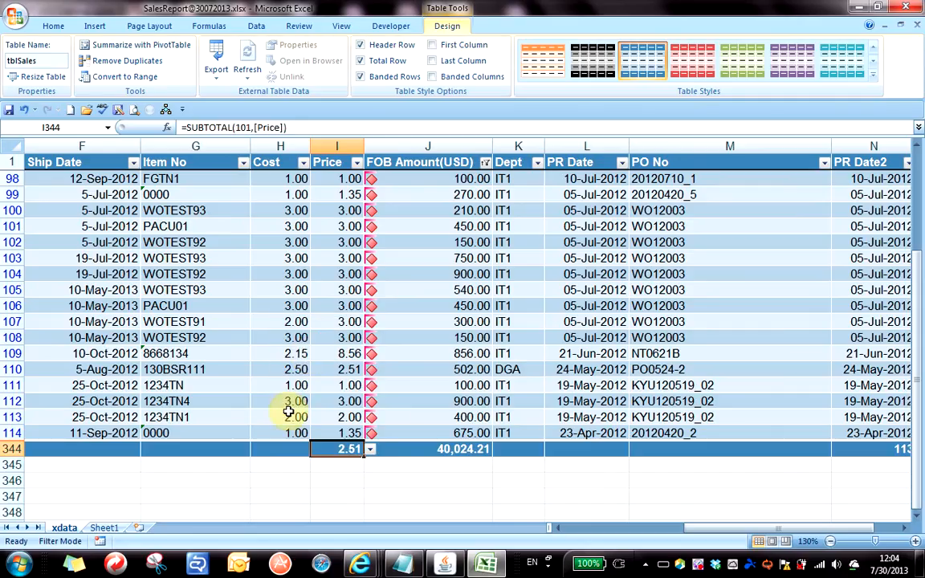
{"action": "left_click", "coordinate": [304, 450]}
{"action": "left_click", "coordinate": [317, 450]}
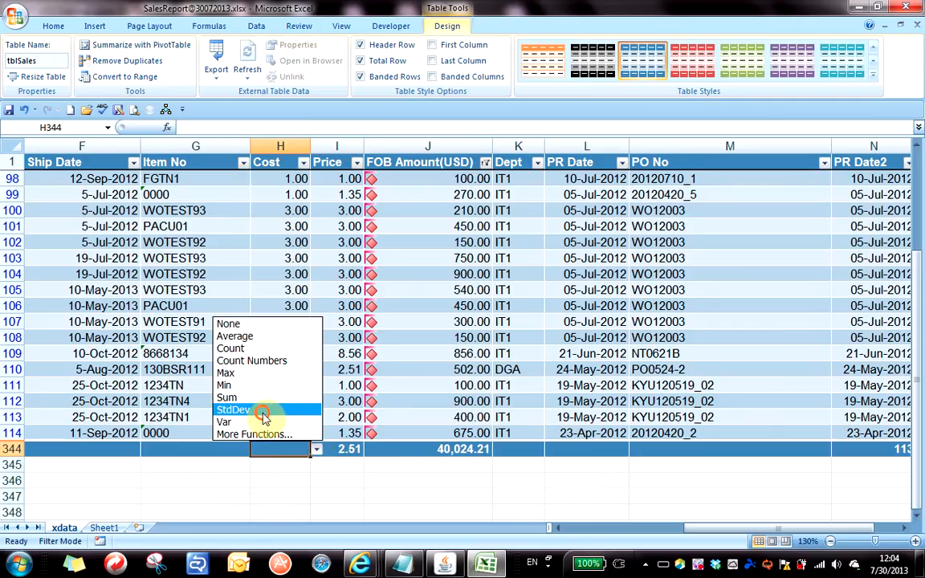
{"action": "left_click", "coordinate": [261, 410]}
{"action": "left_click", "coordinate": [464, 400]}
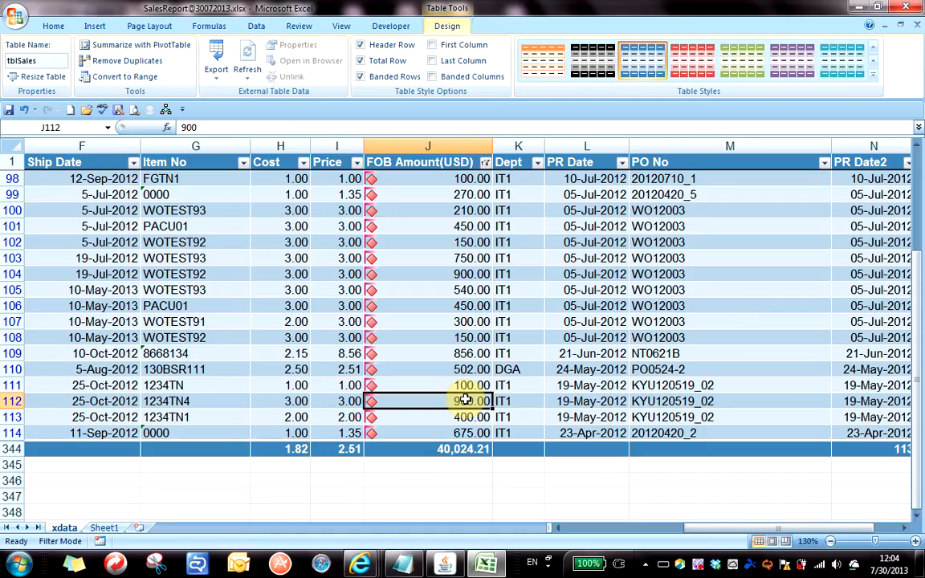
{"action": "left_click", "coordinate": [190, 447]}
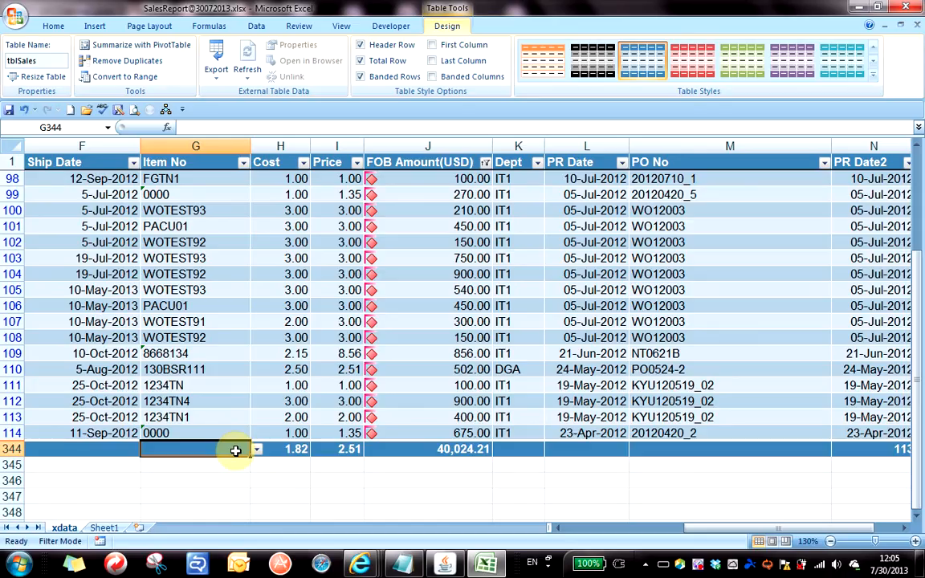
Save the workbook with Ctrl+S and select the FOB amounts in J99 through J110.
{"action": "key", "text": "ctrl+s"}
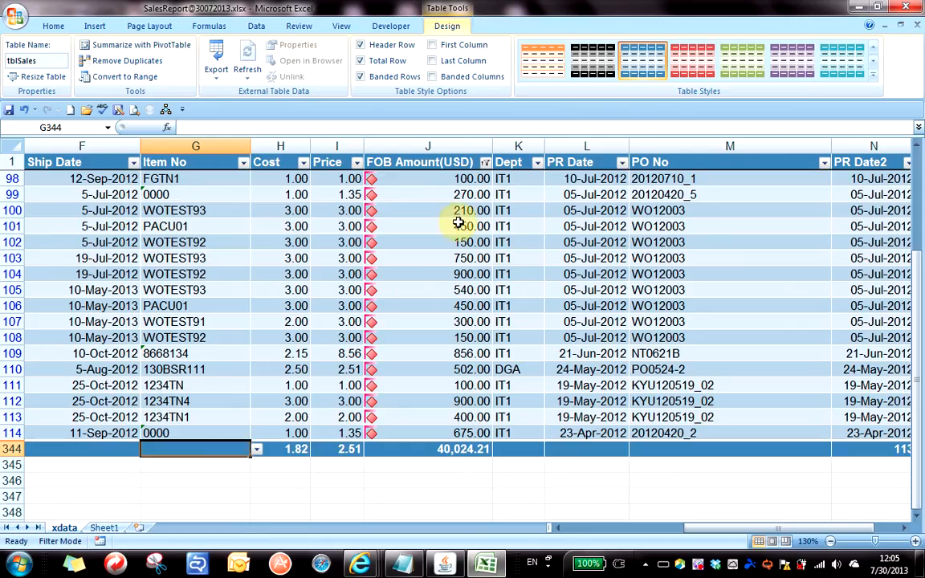
{"action": "left_click_drag", "start_coordinate": [457, 213], "coordinate": [425, 354]}
{"action": "left_click", "coordinate": [553, 274]}
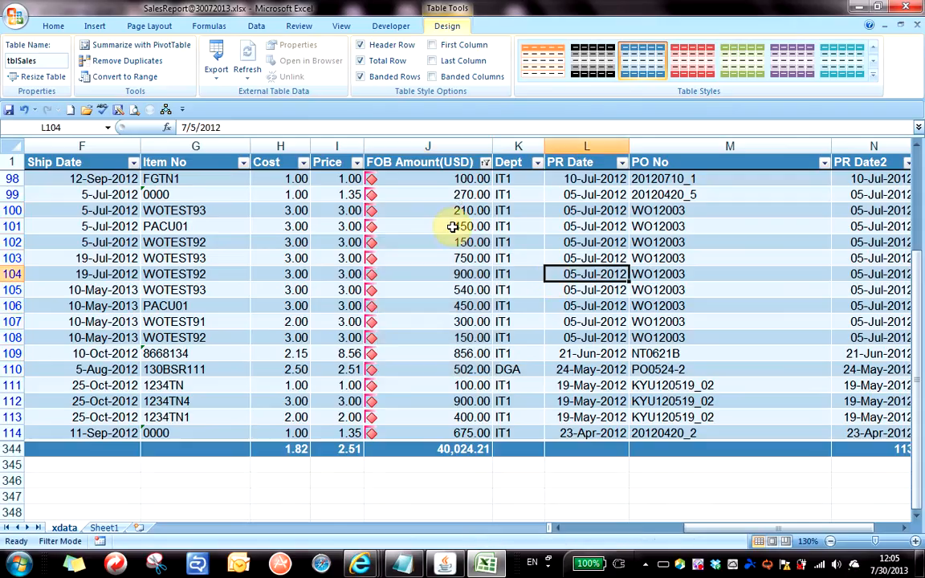
{"action": "left_click_drag", "start_coordinate": [450, 194], "coordinate": [423, 368]}
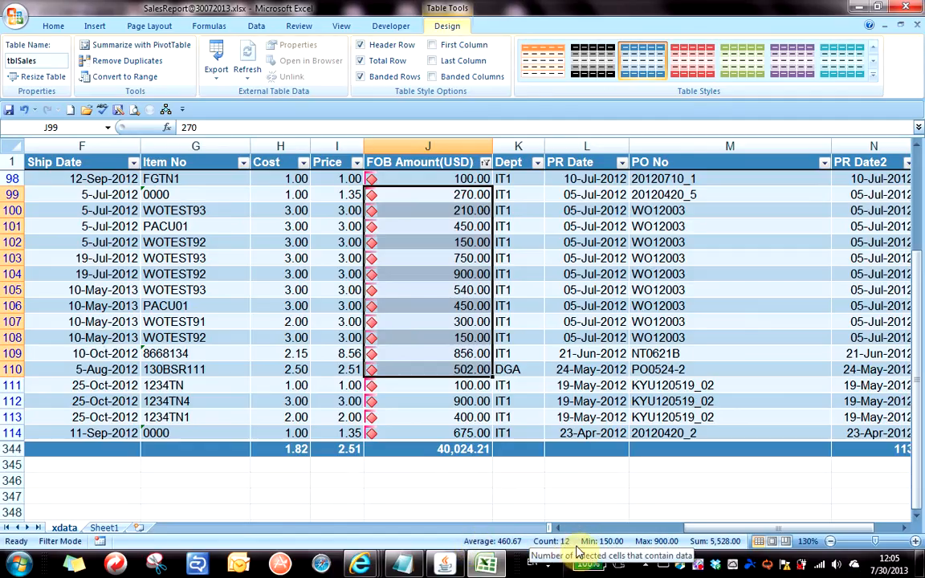
Customize the status bar so Average, Count, Min, Max and Sum all show for the selection.
{"action": "right_click", "coordinate": [498, 546]}
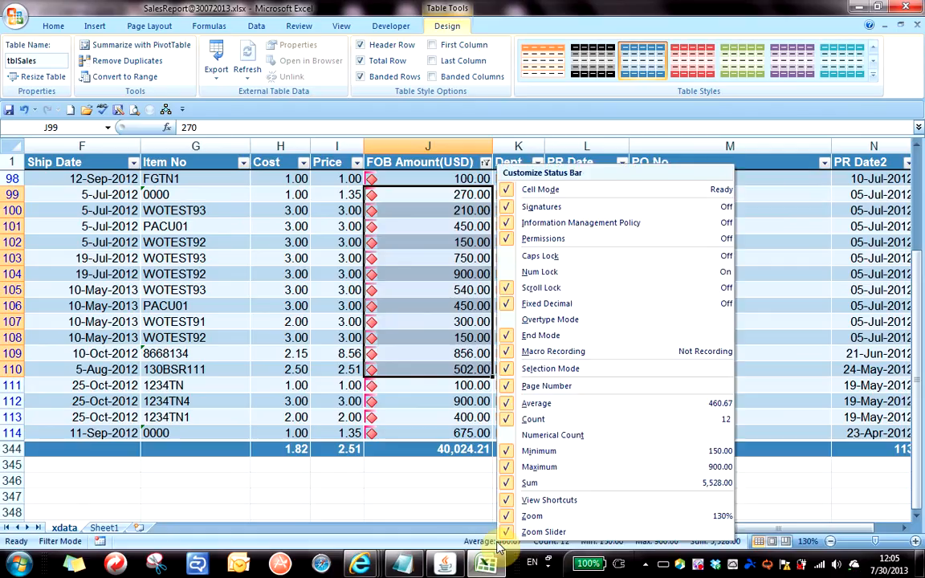
{"action": "left_click", "coordinate": [526, 420]}
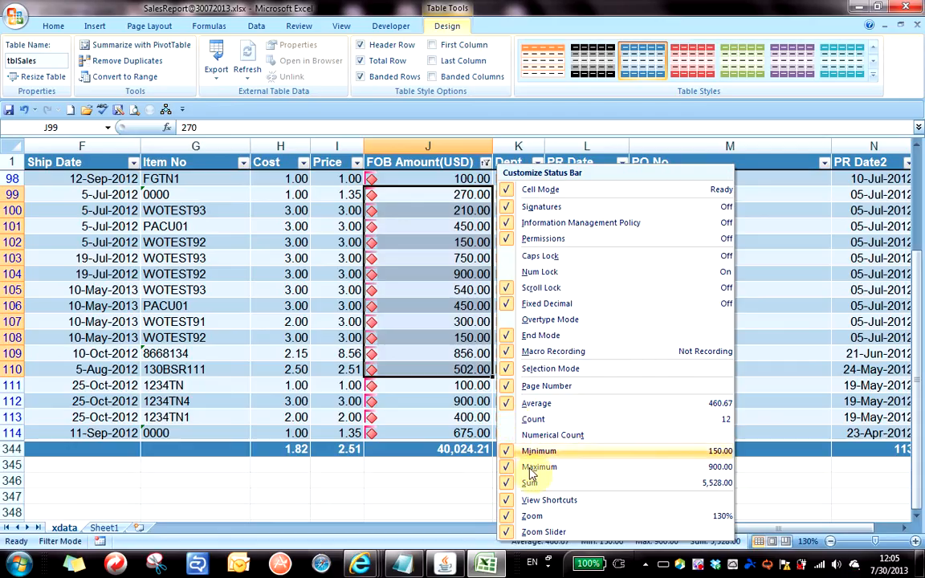
{"action": "left_click", "coordinate": [448, 480]}
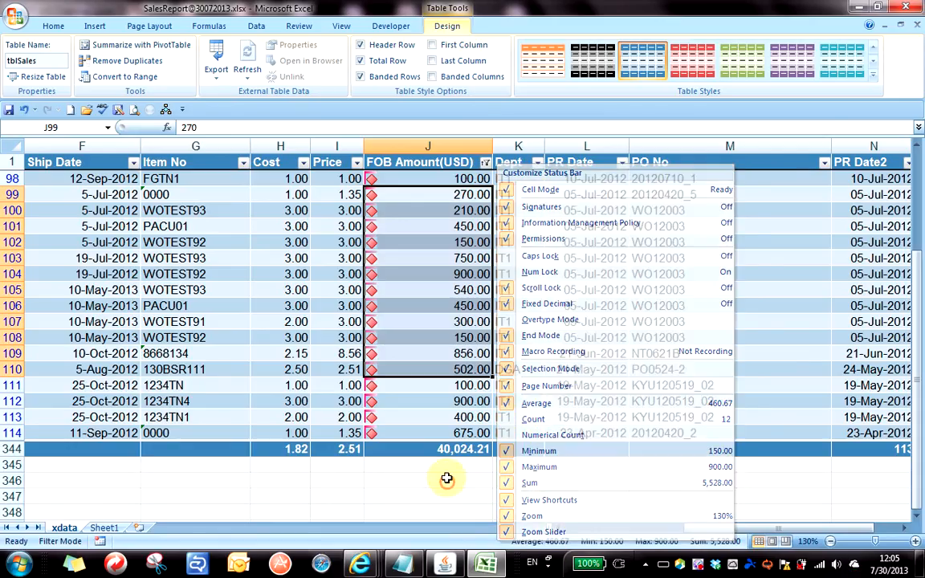
{"action": "right_click", "coordinate": [569, 545]}
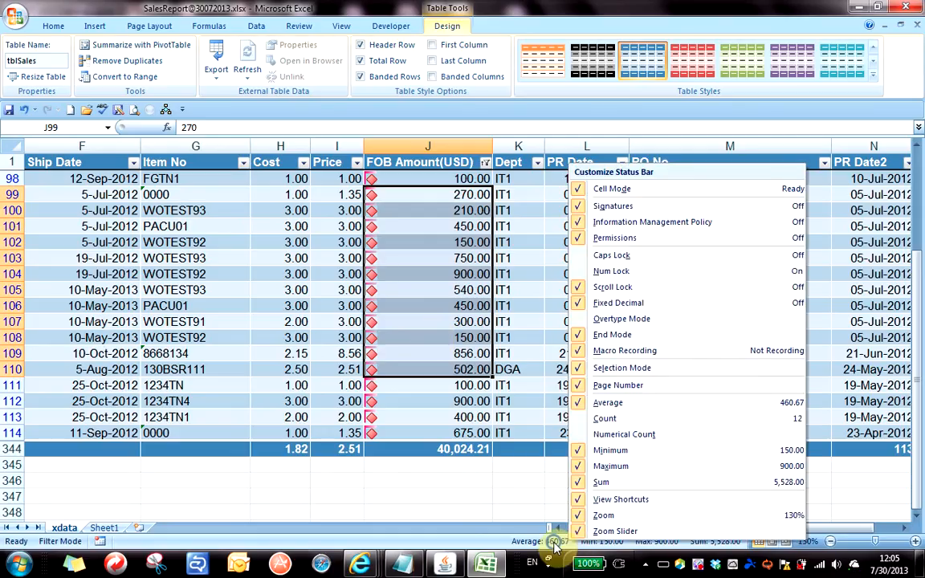
{"action": "right_click", "coordinate": [554, 546]}
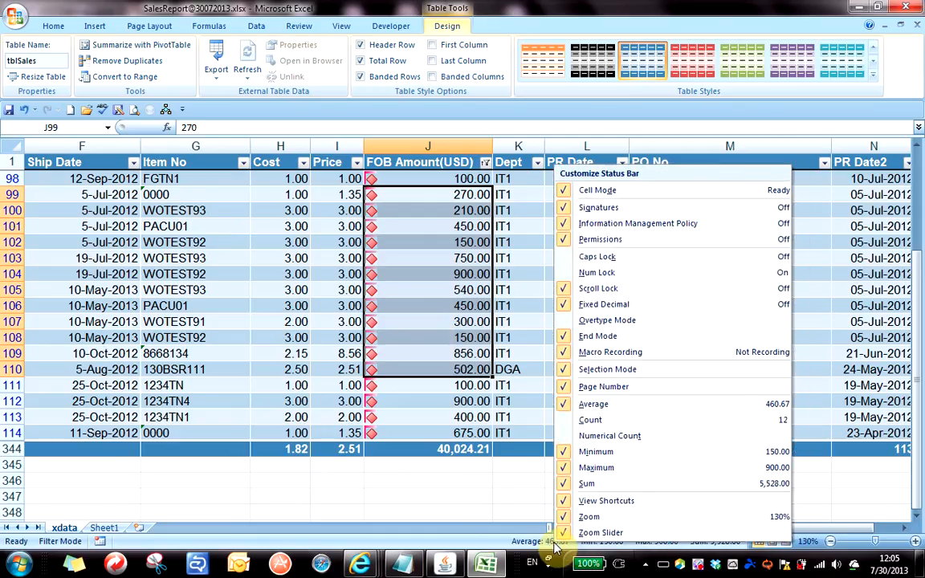
{"action": "left_click", "coordinate": [608, 422]}
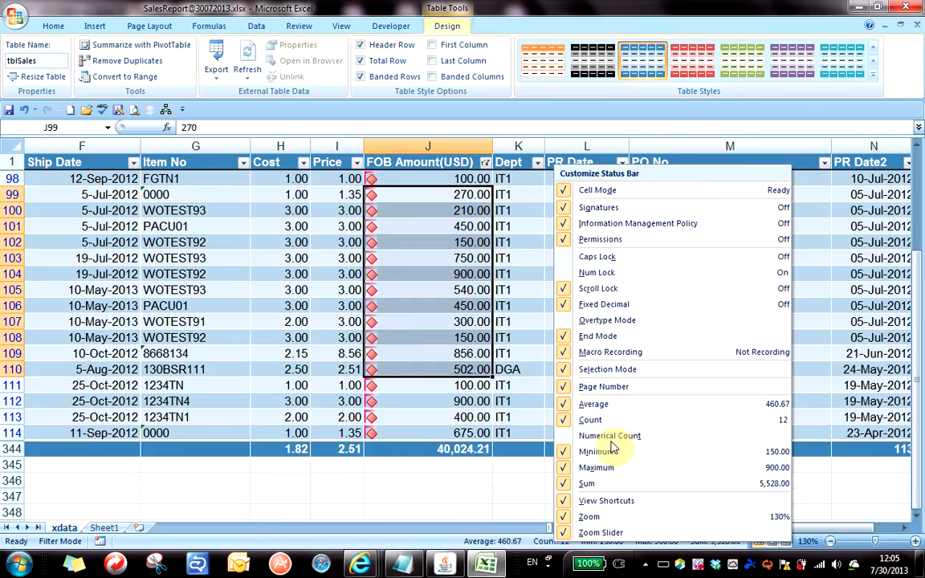
{"action": "left_click", "coordinate": [594, 406]}
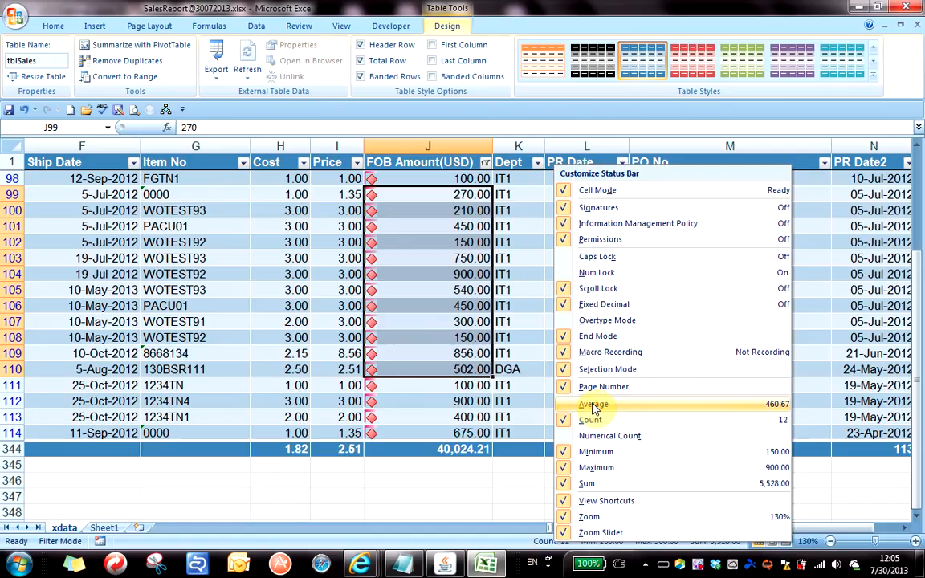
{"action": "left_click", "coordinate": [594, 405]}
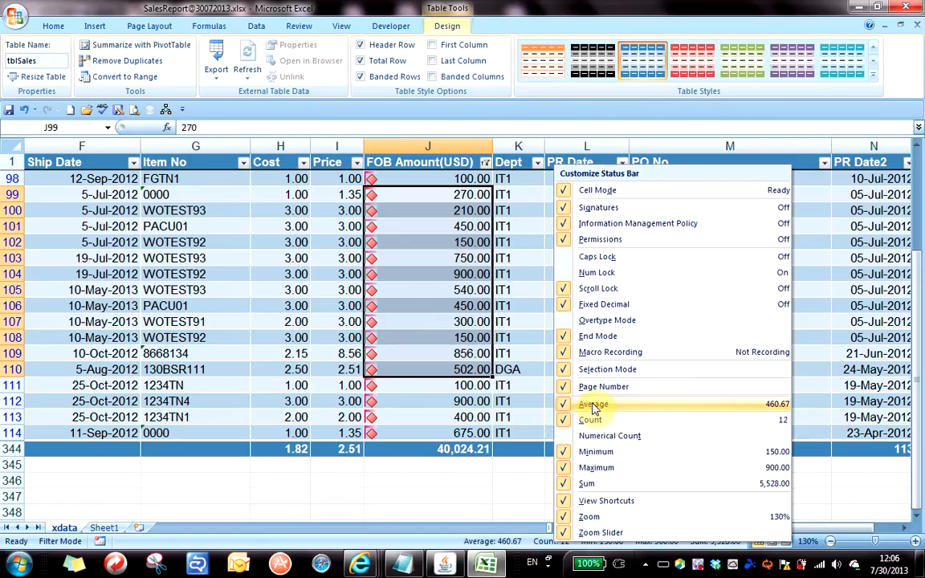
{"action": "left_click", "coordinate": [594, 405]}
{"action": "left_click", "coordinate": [594, 406]}
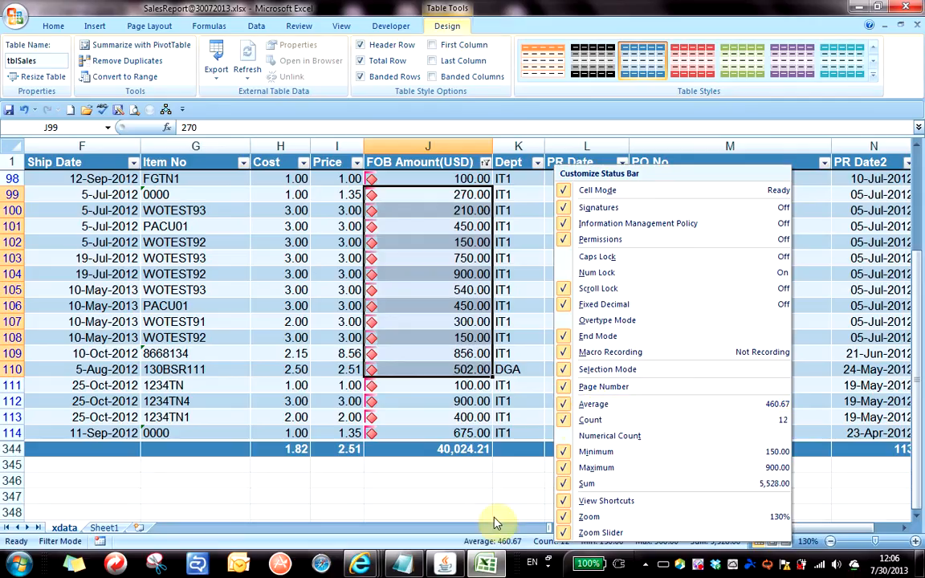
{"action": "left_click", "coordinate": [457, 342]}
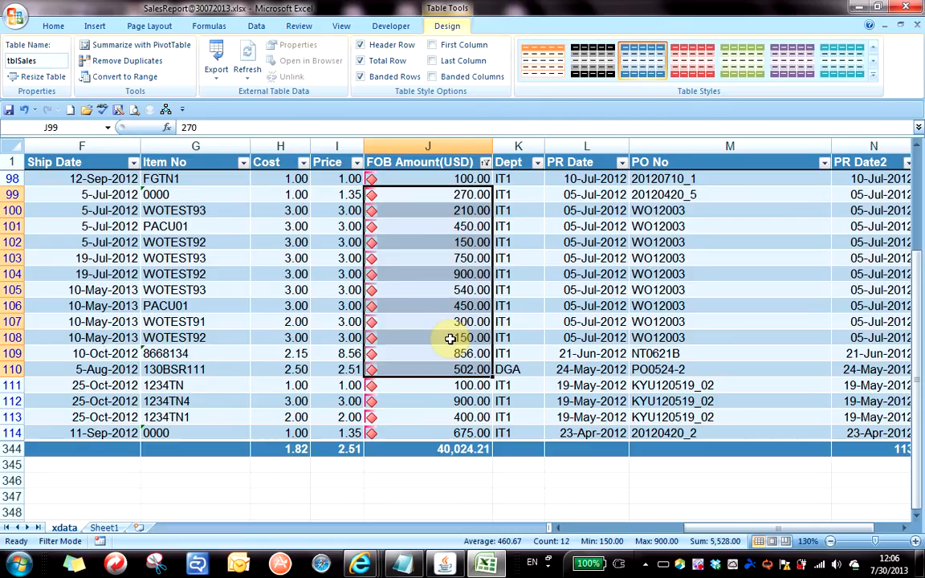
{"action": "left_click", "coordinate": [444, 276]}
{"action": "scroll", "coordinate": [540, 364], "scroll_direction": "up", "scroll_amount": 20}
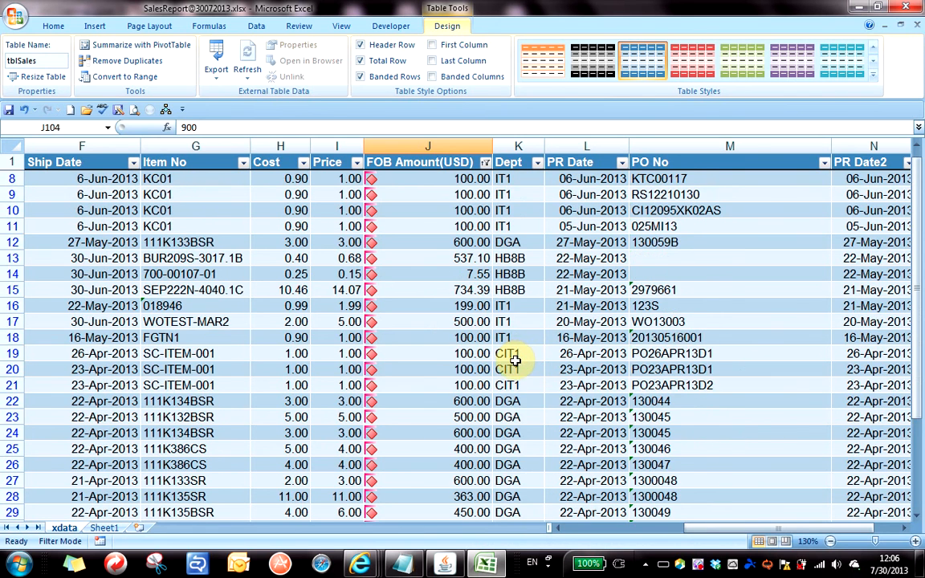
{"action": "scroll", "coordinate": [474, 359], "scroll_direction": "up", "scroll_amount": 2}
{"action": "scroll", "coordinate": [478, 357], "scroll_direction": "down", "scroll_amount": 6}
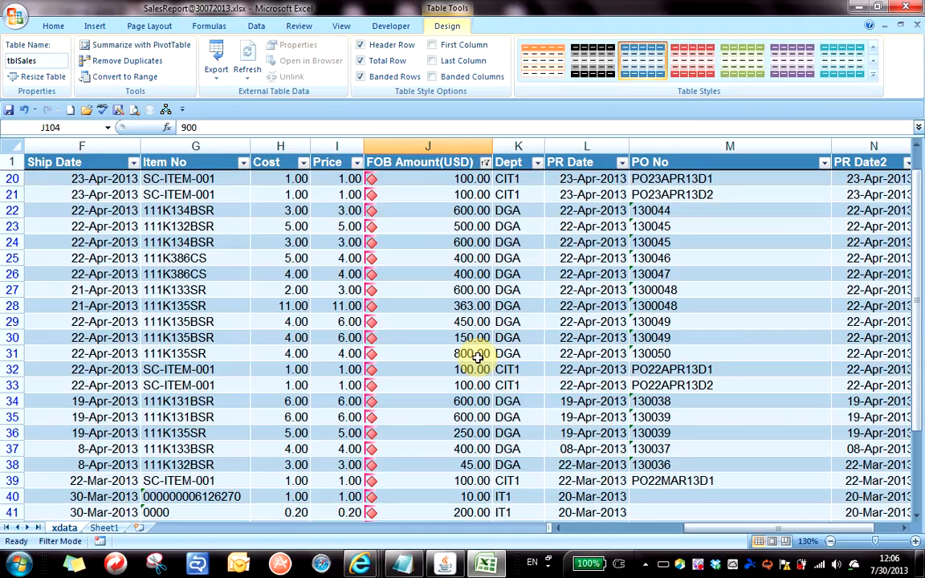
{"action": "left_click", "coordinate": [394, 386]}
{"action": "left_click", "coordinate": [197, 354]}
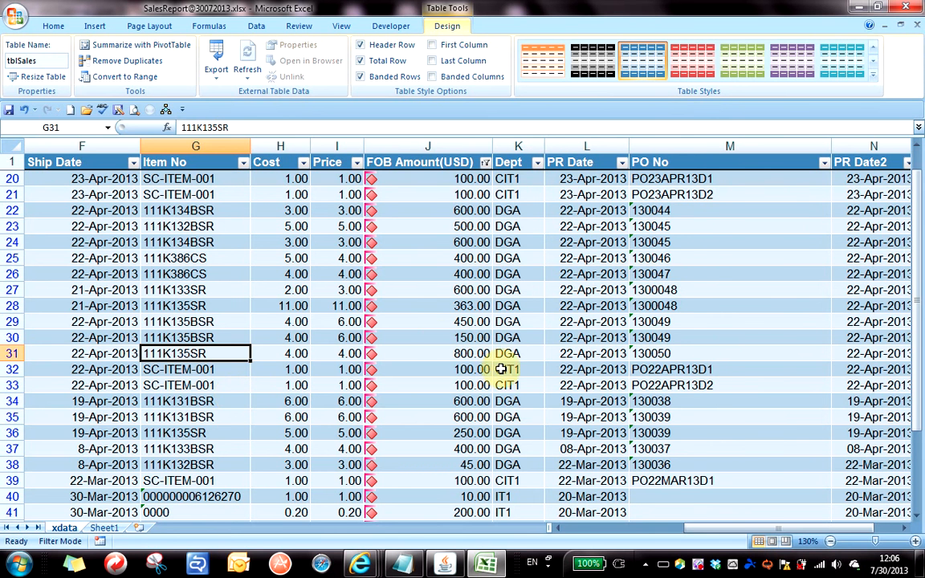
{"action": "scroll", "coordinate": [441, 341], "scroll_direction": "down", "scroll_amount": 20}
{"action": "scroll", "coordinate": [441, 342], "scroll_direction": "down", "scroll_amount": 2}
{"action": "left_click", "coordinate": [388, 288]}
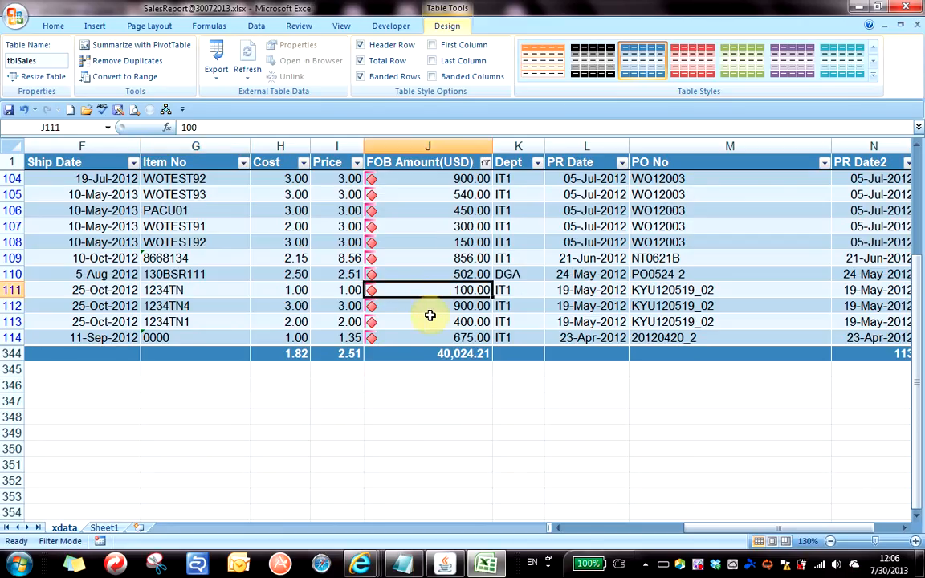
{"action": "left_click", "coordinate": [441, 255]}
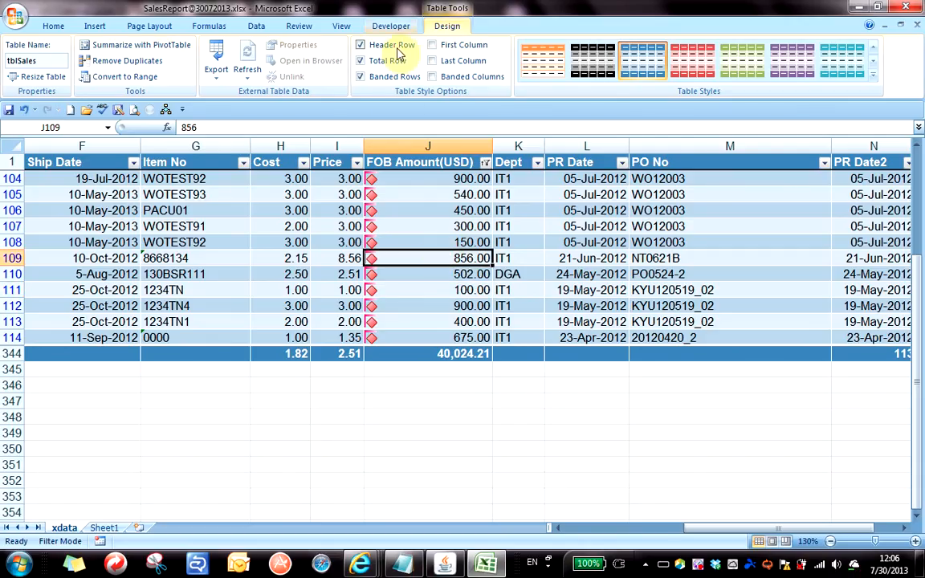
Turn off the table's Total Row so the red-diamond rows end at row 114.
{"action": "left_click", "coordinate": [361, 61]}
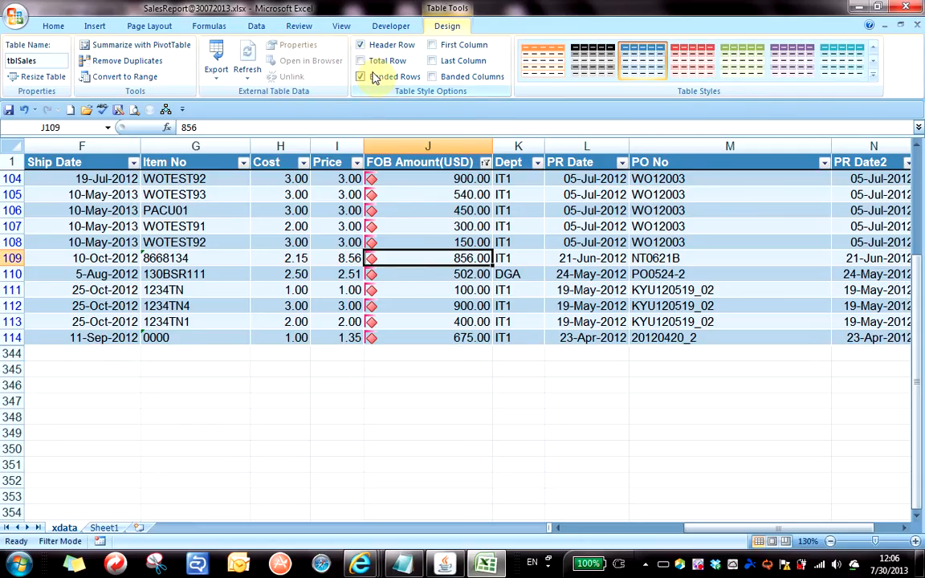
{"action": "left_click", "coordinate": [333, 273]}
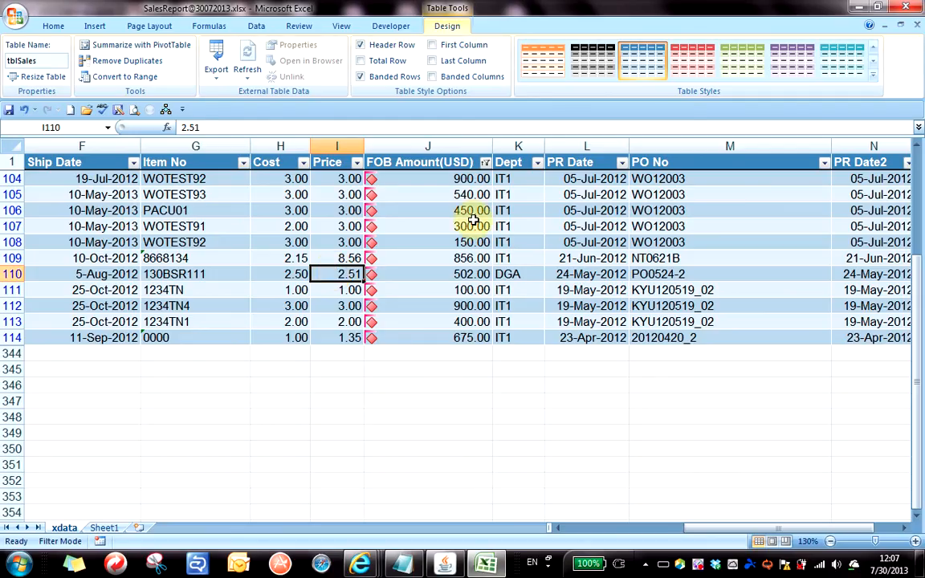
{"action": "left_click", "coordinate": [377, 228]}
{"action": "left_click", "coordinate": [338, 226]}
{"action": "left_click", "coordinate": [431, 226]}
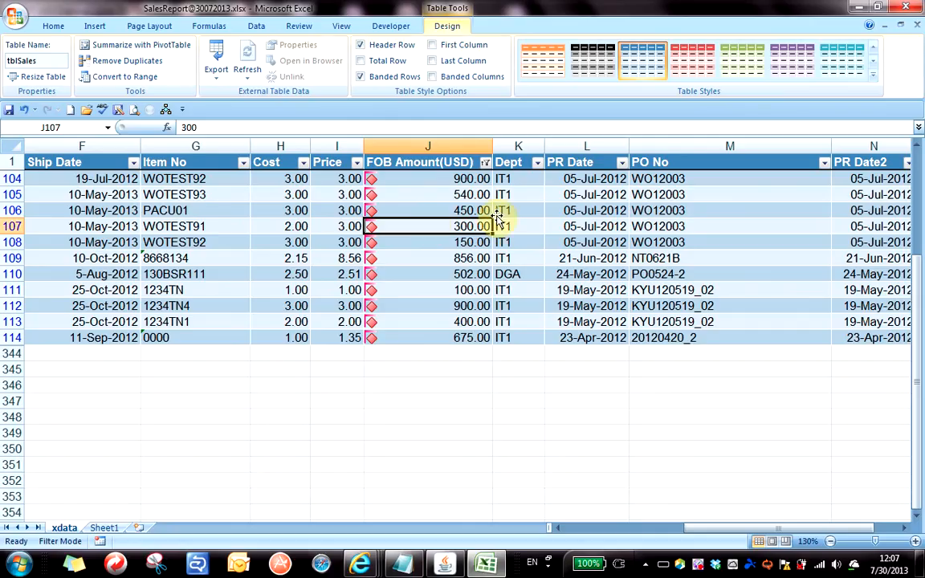
{"action": "left_click", "coordinate": [430, 210]}
{"action": "left_click", "coordinate": [439, 242]}
{"action": "left_click", "coordinate": [439, 209]}
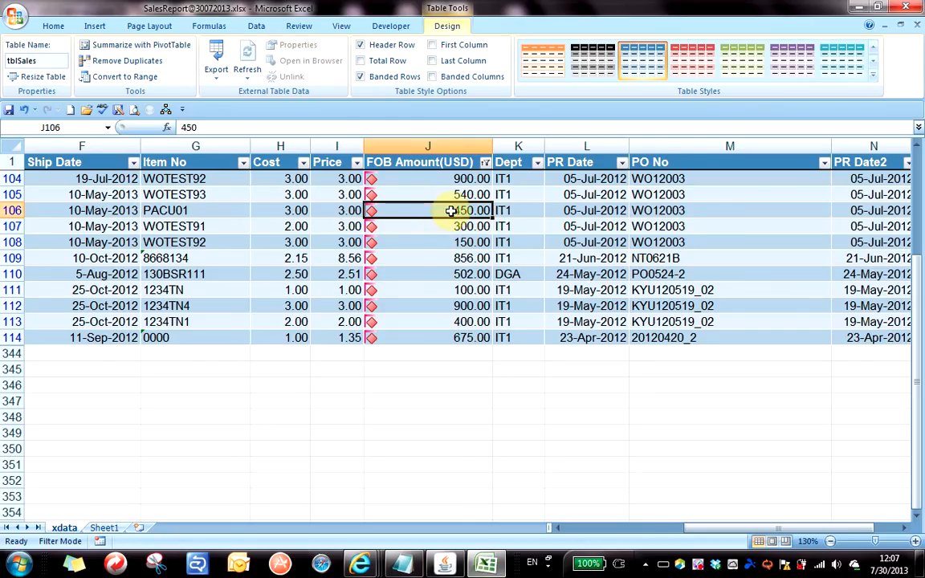
{"action": "left_click", "coordinate": [94, 26]}
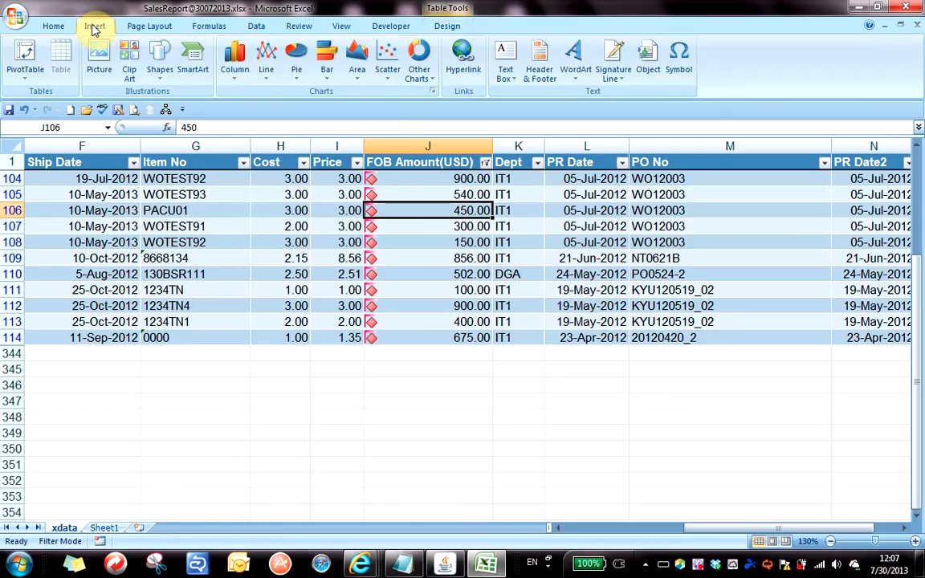
Insert a PivotTable from tblSales and place it on a new worksheet, Sheet2.
{"action": "left_click", "coordinate": [27, 78]}
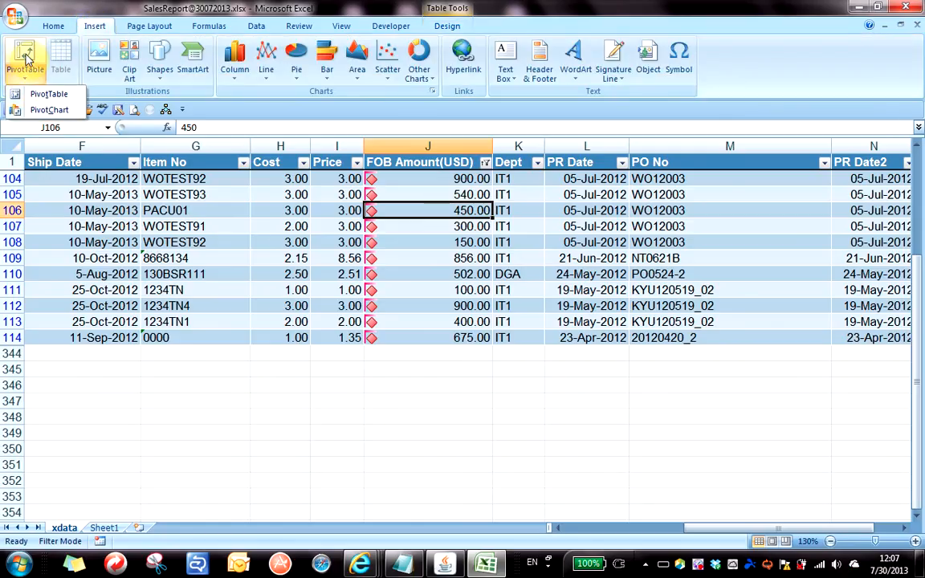
{"action": "left_click", "coordinate": [58, 97]}
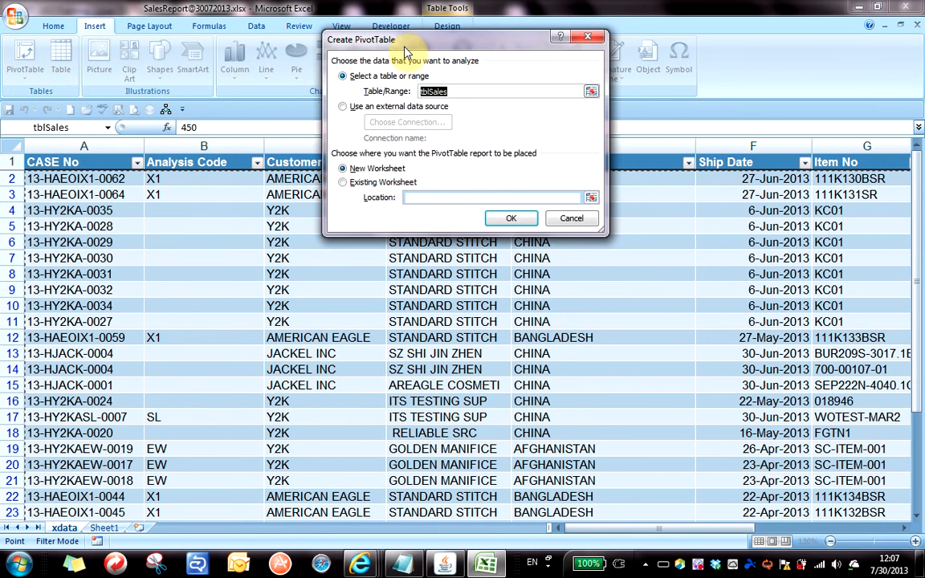
{"action": "left_click_drag", "start_coordinate": [406, 45], "coordinate": [367, 142]}
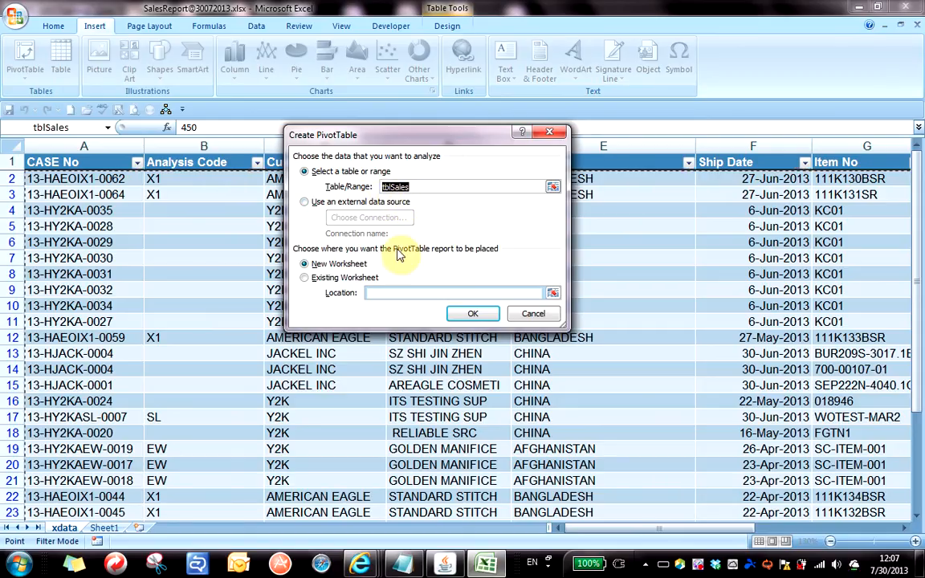
{"action": "left_click", "coordinate": [319, 266]}
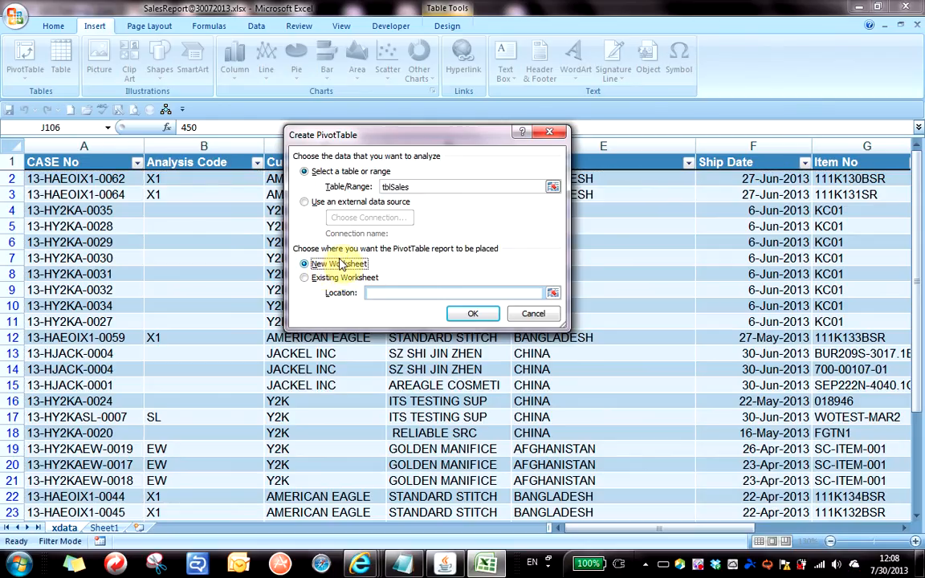
{"action": "left_click", "coordinate": [475, 313]}
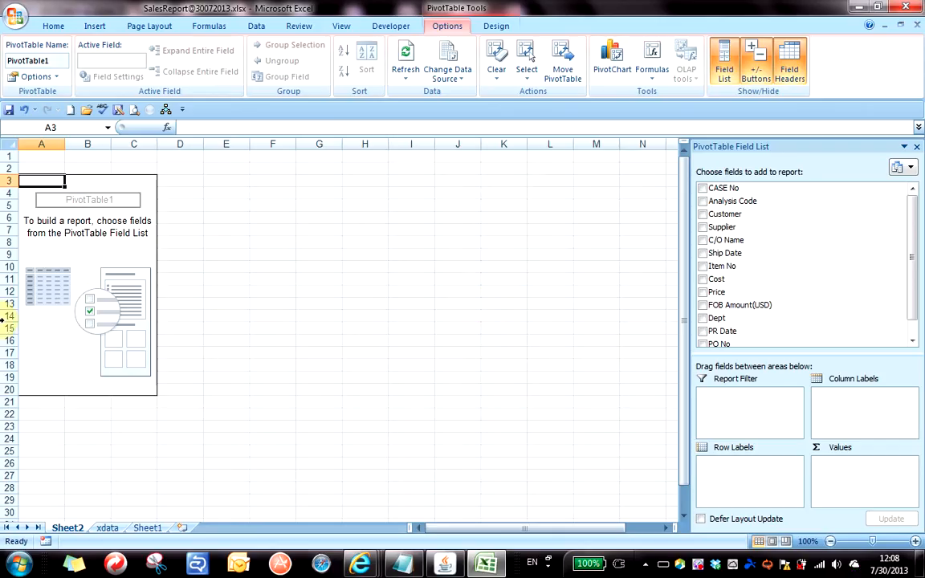
{"action": "left_click", "coordinate": [89, 265]}
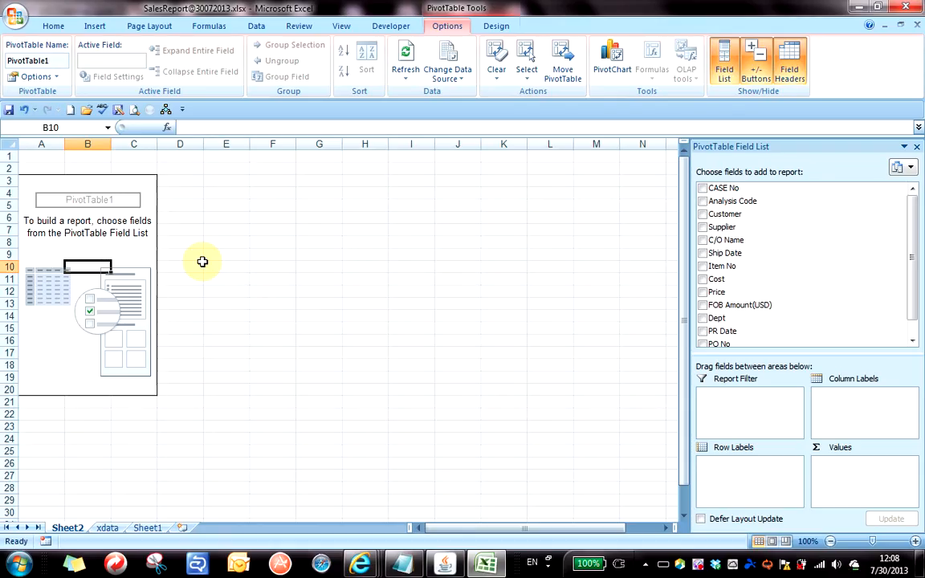
{"action": "left_click", "coordinate": [108, 528]}
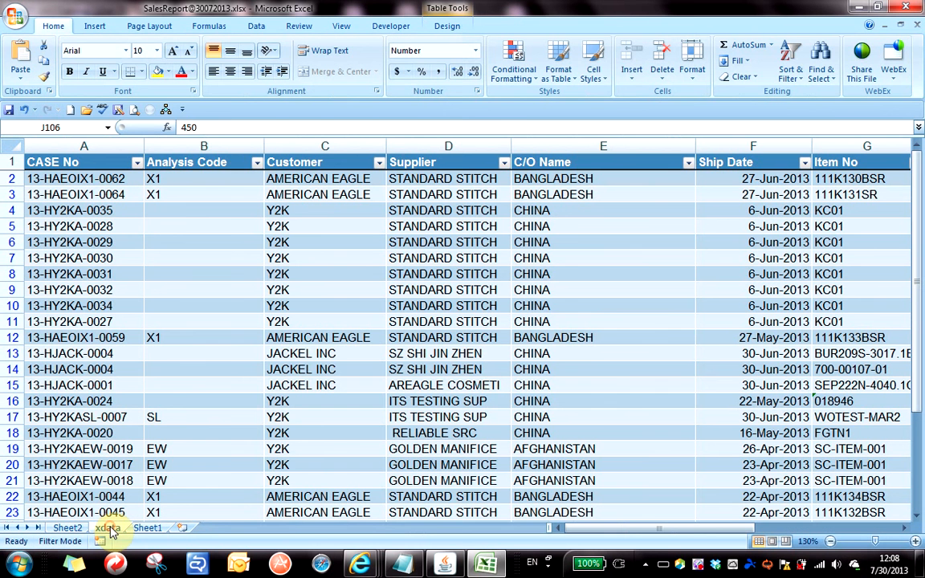
{"action": "left_click", "coordinate": [238, 243]}
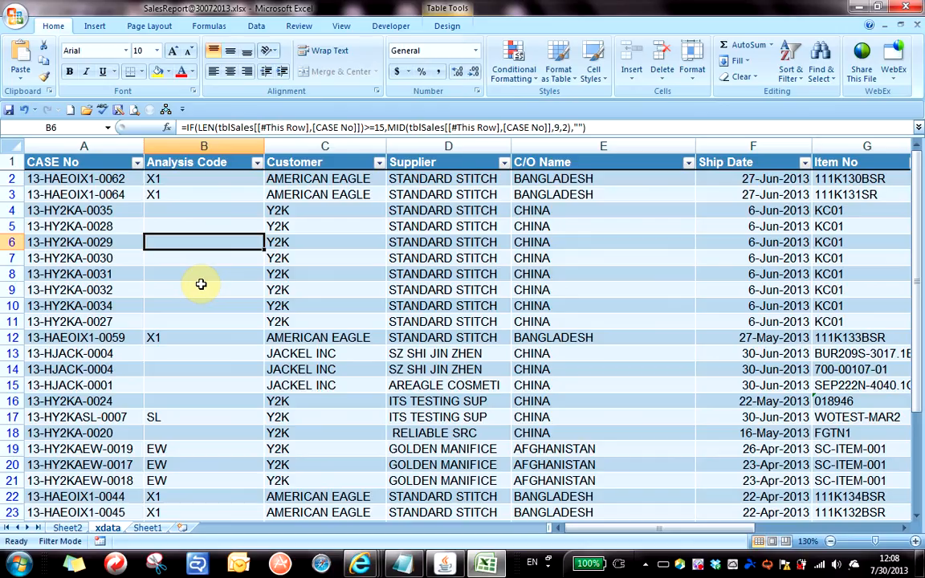
{"action": "left_click", "coordinate": [68, 528]}
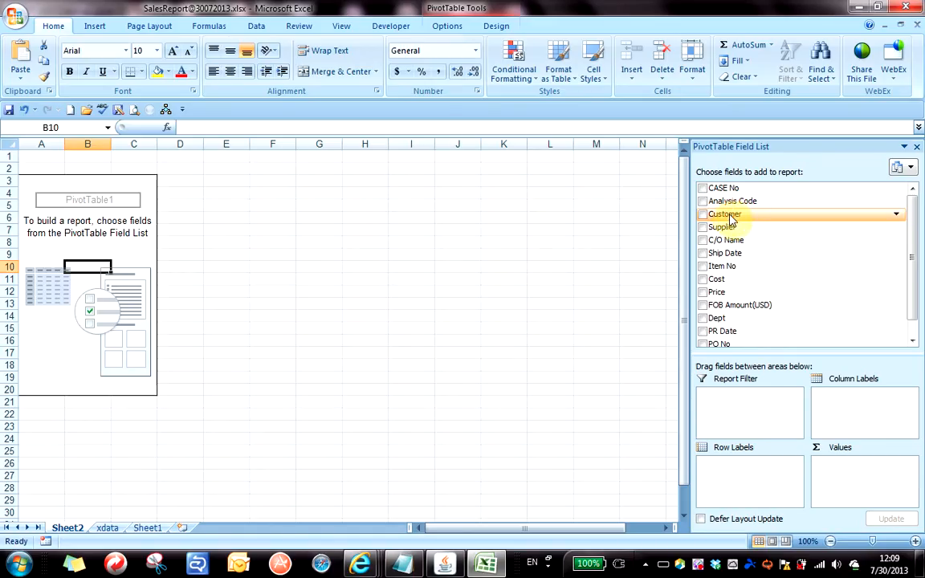
Use Customer as row labels, add Sum of FOB Amount(USD) to Values, and widen column A.
{"action": "left_click_drag", "start_coordinate": [730, 216], "coordinate": [734, 472]}
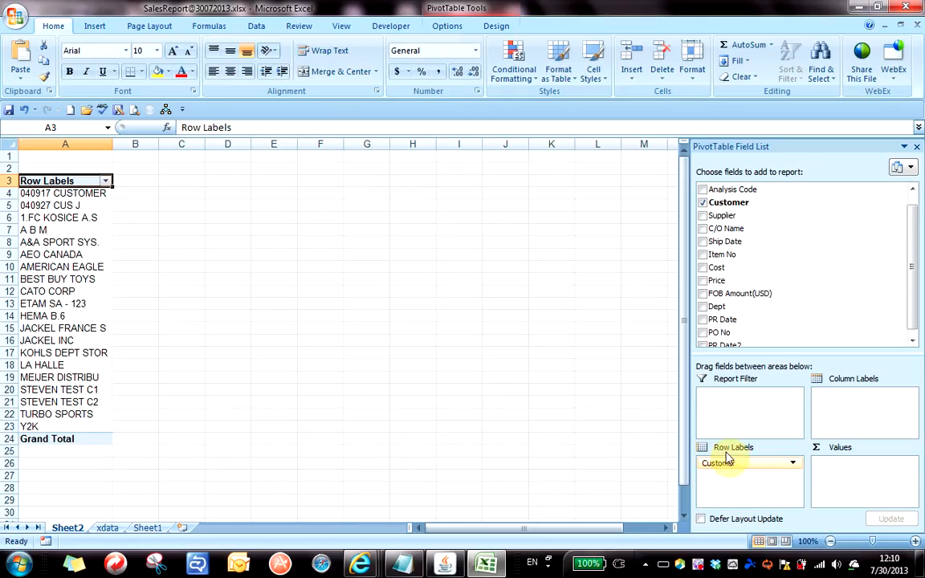
{"action": "left_click_drag", "start_coordinate": [727, 466], "coordinate": [868, 412]}
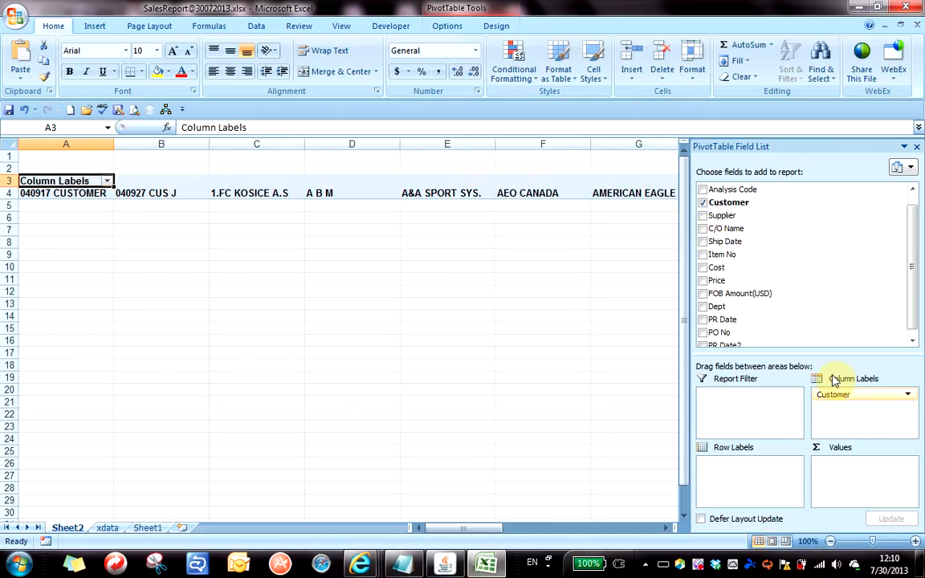
{"action": "left_click_drag", "start_coordinate": [834, 394], "coordinate": [743, 482]}
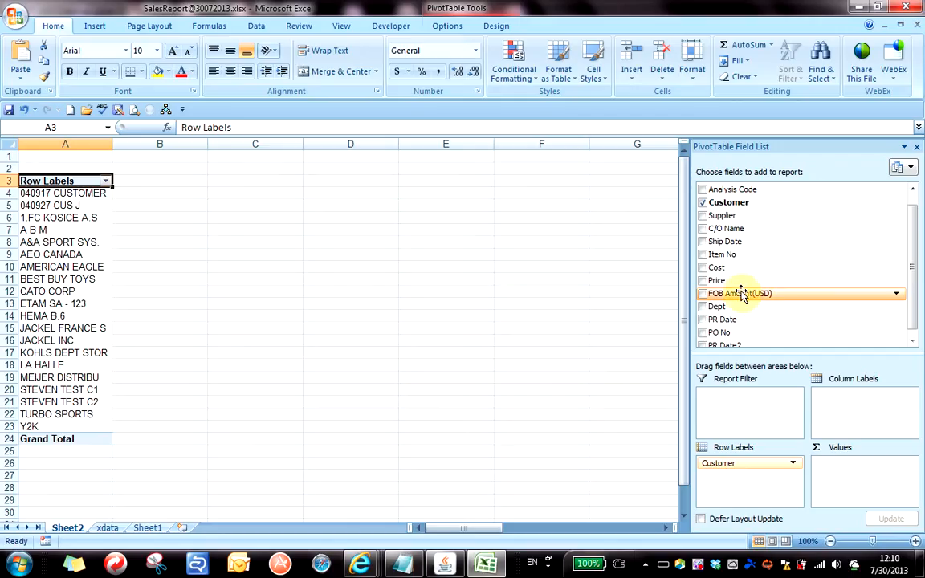
{"action": "left_click_drag", "start_coordinate": [721, 297], "coordinate": [854, 484]}
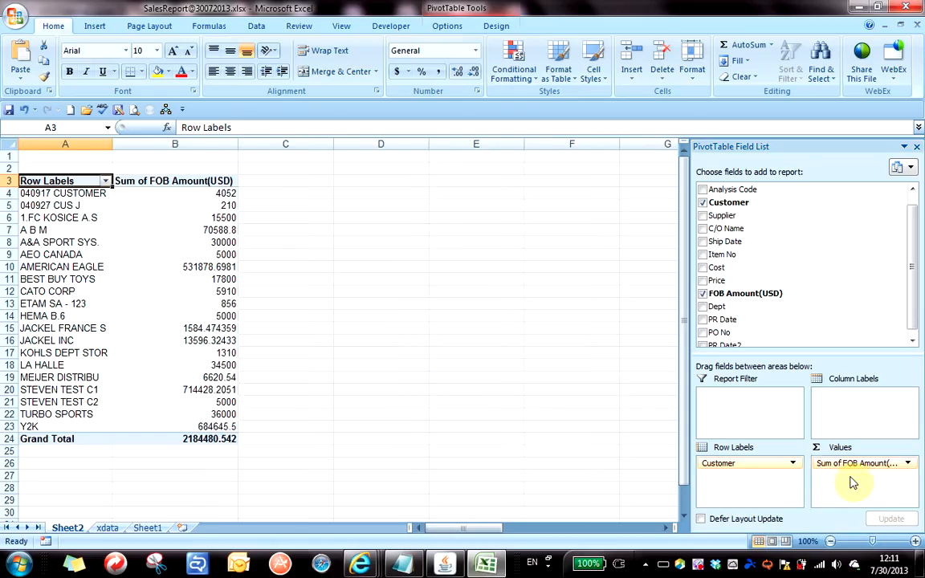
{"action": "left_click_drag", "start_coordinate": [115, 146], "coordinate": [137, 147]}
{"action": "left_click", "coordinate": [197, 229]}
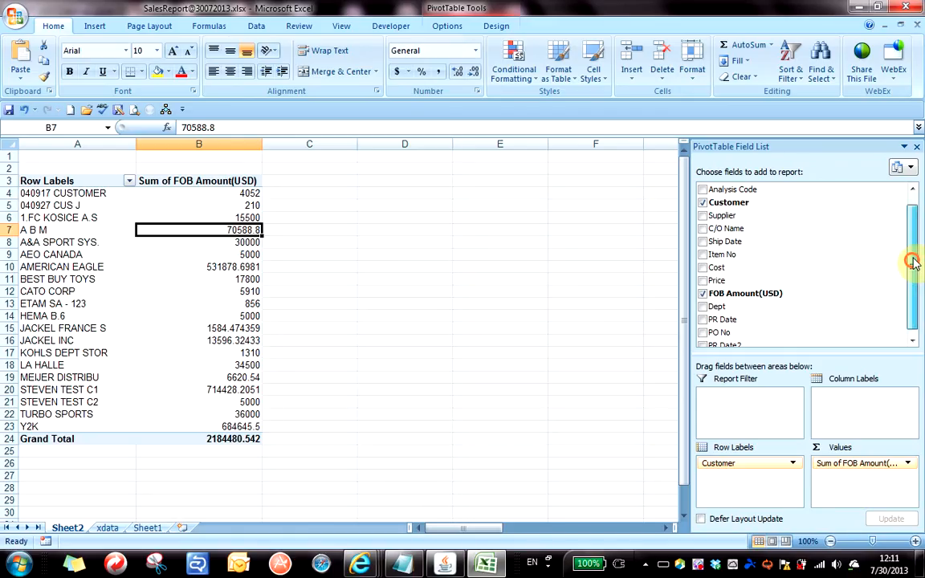
Add Count of CASE No to the Values and widen column B for its heading.
{"action": "scroll", "coordinate": [773, 190], "scroll_direction": "up", "scroll_amount": 1}
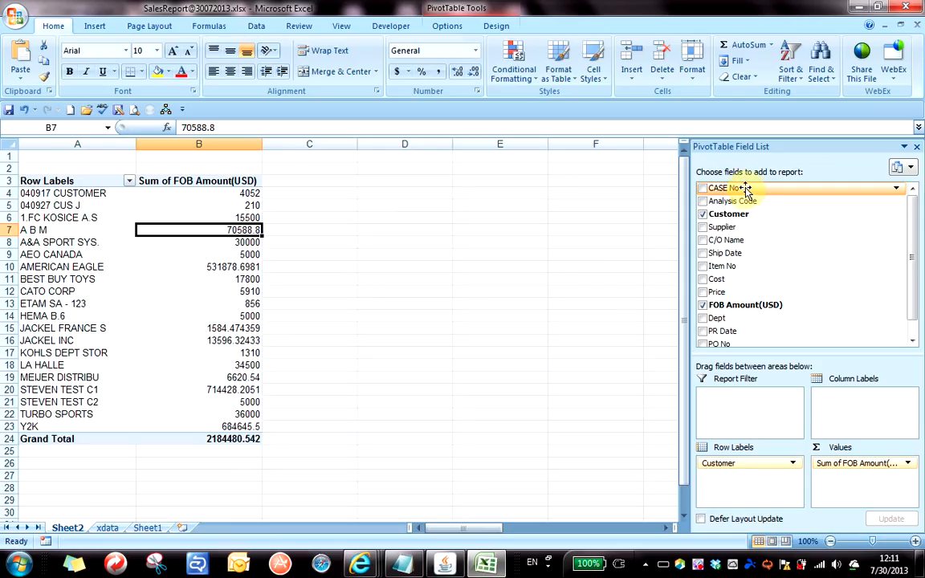
{"action": "left_click_drag", "start_coordinate": [745, 189], "coordinate": [853, 496]}
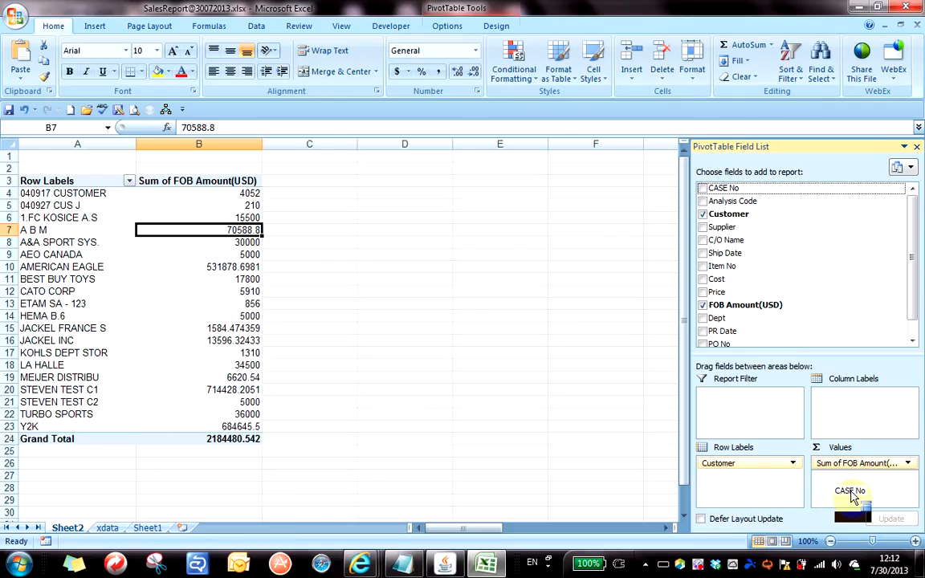
{"action": "left_click_drag", "start_coordinate": [853, 496], "coordinate": [852, 498]}
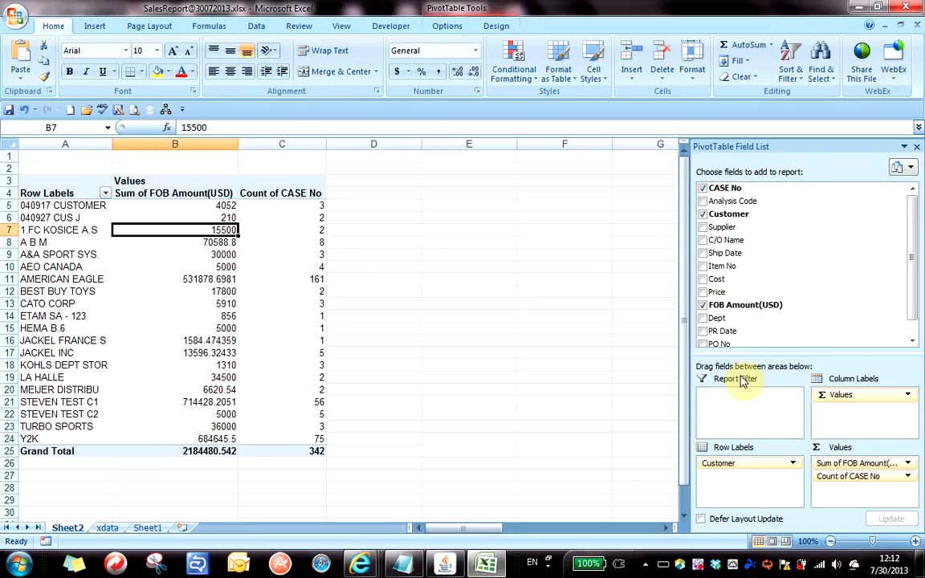
{"action": "mouse_move", "coordinate": [238, 145]}
{"action": "left_mouse_down"}
{"action": "mouse_move", "coordinate": [271, 144]}
{"action": "mouse_move", "coordinate": [250, 144]}
{"action": "left_mouse_up"}
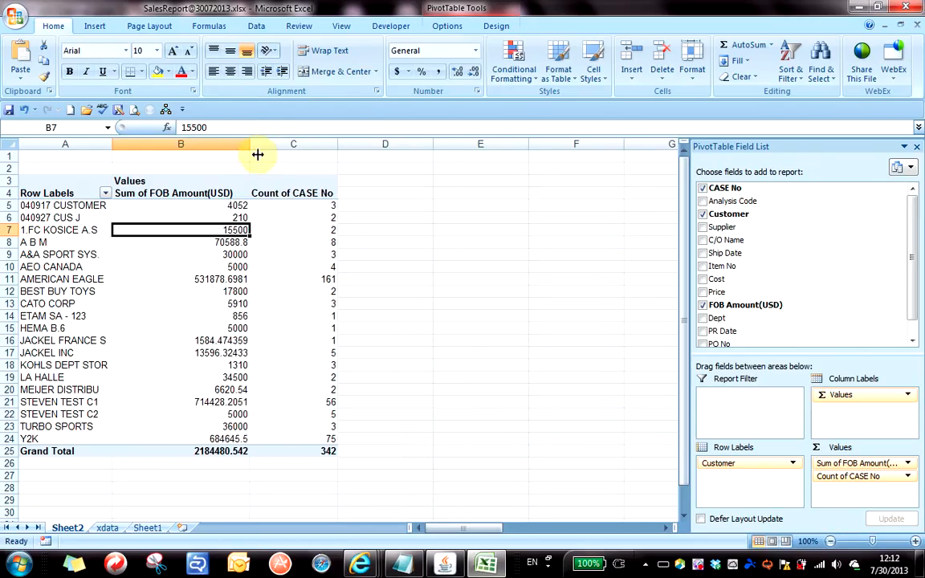
{"action": "left_click", "coordinate": [295, 215]}
{"action": "left_click", "coordinate": [298, 207]}
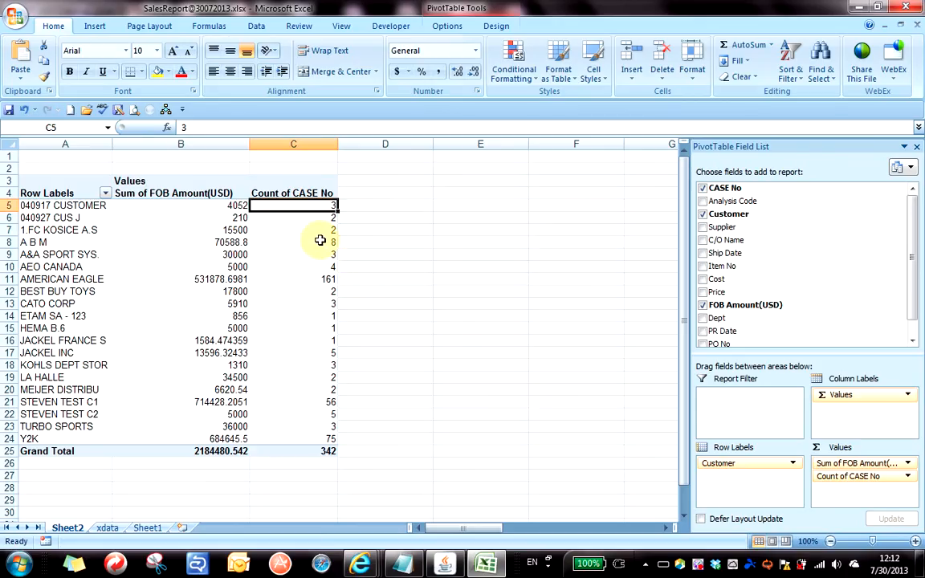
{"action": "left_click", "coordinate": [31, 242]}
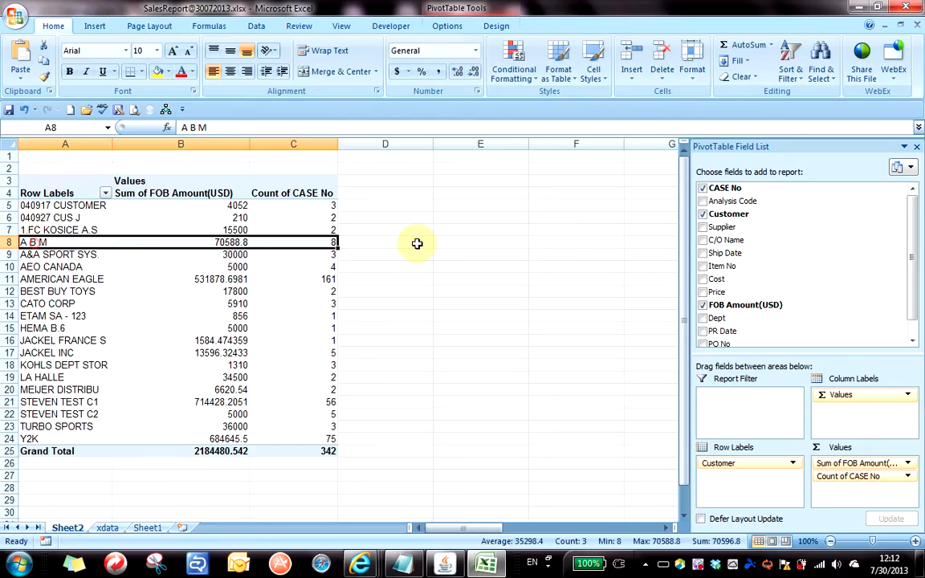
{"action": "left_click", "coordinate": [324, 242]}
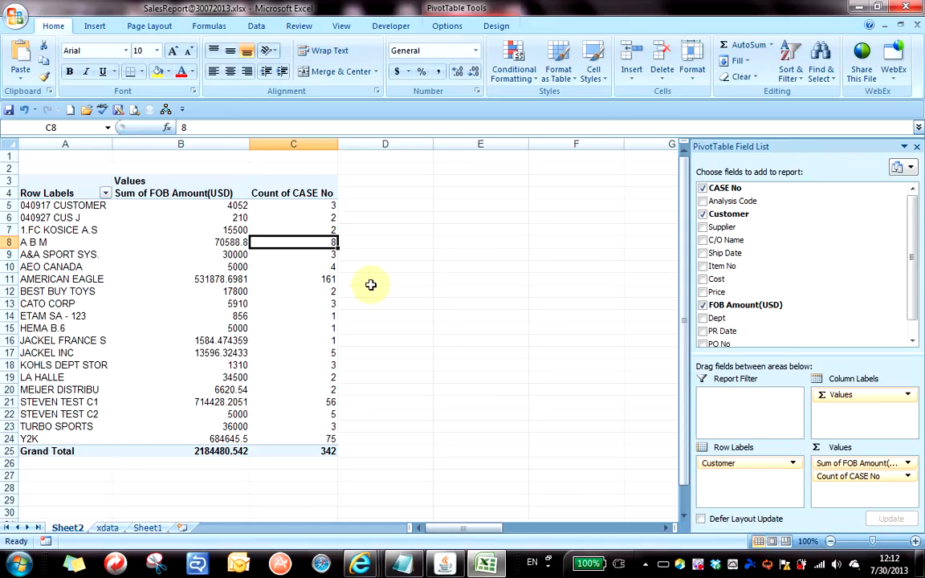
{"action": "mouse_move", "coordinate": [188, 252]}
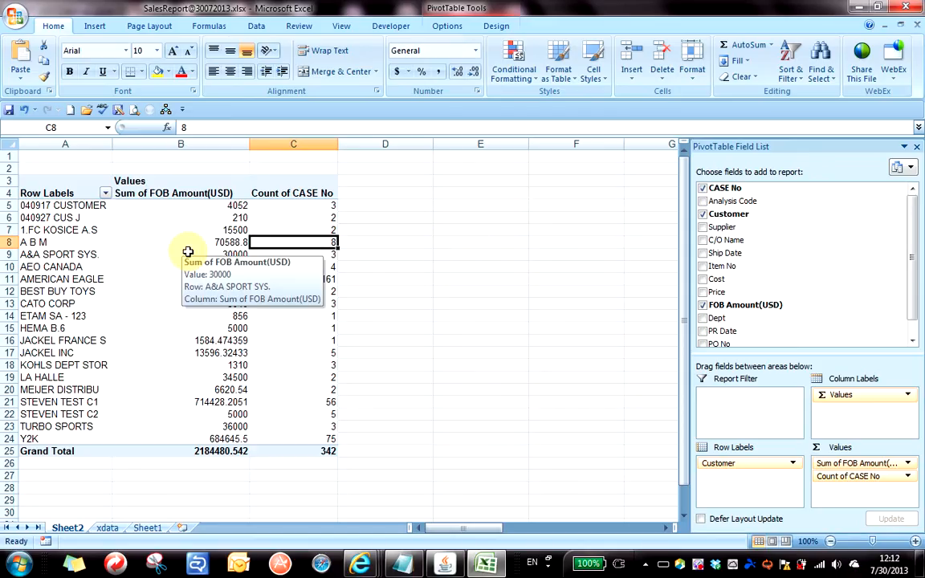
{"action": "left_click", "coordinate": [305, 229]}
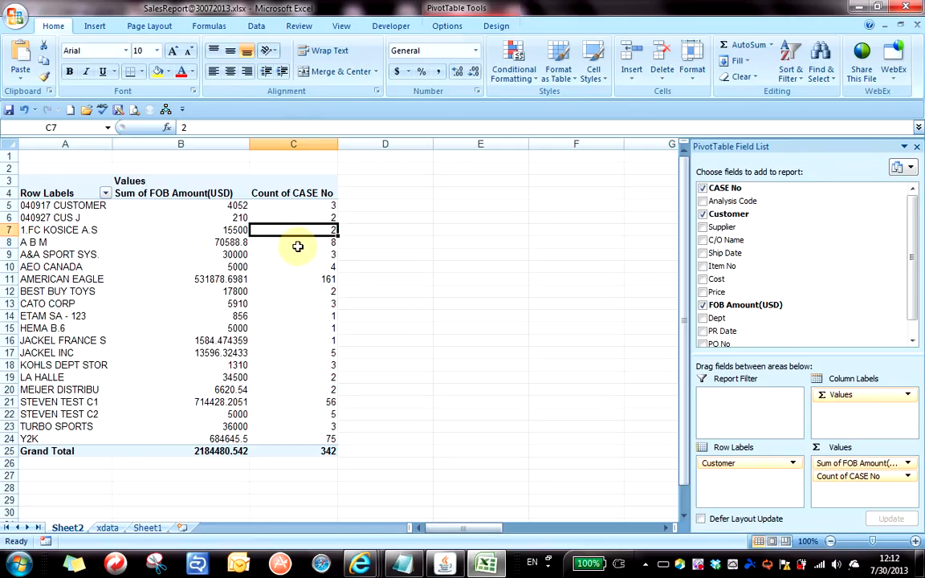
{"action": "left_click", "coordinate": [302, 255]}
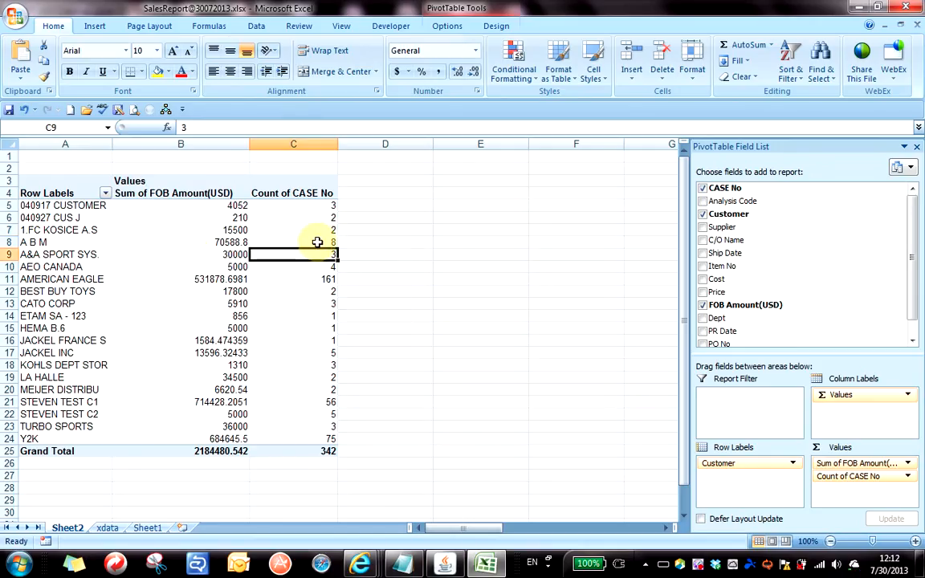
{"action": "mouse_move", "coordinate": [318, 243]}
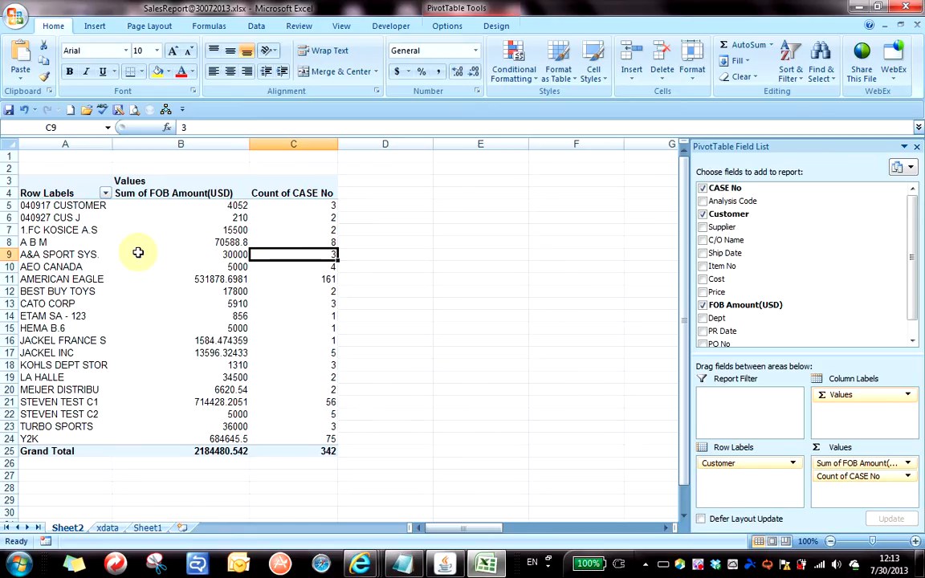
{"action": "left_click", "coordinate": [182, 231]}
{"action": "left_click", "coordinate": [320, 245]}
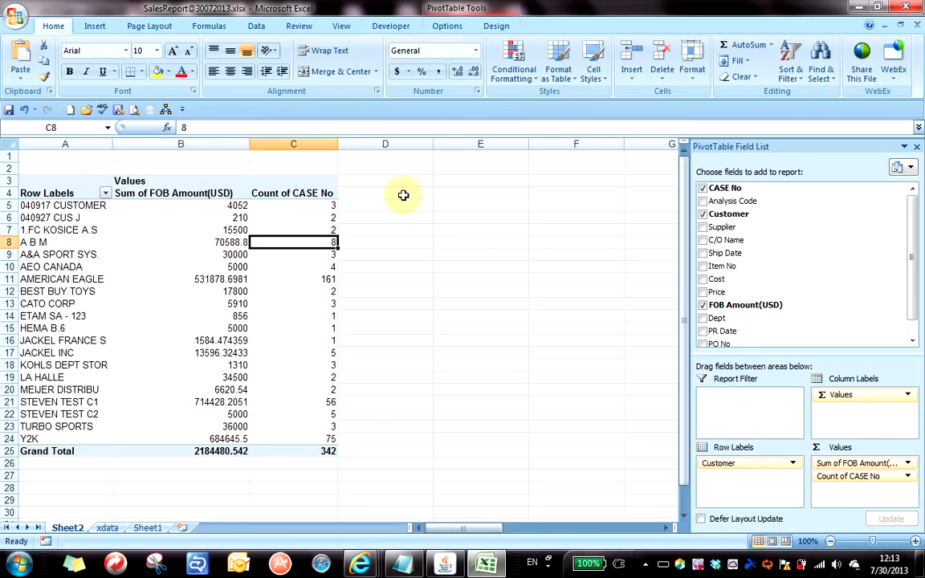
{"action": "left_click", "coordinate": [206, 231]}
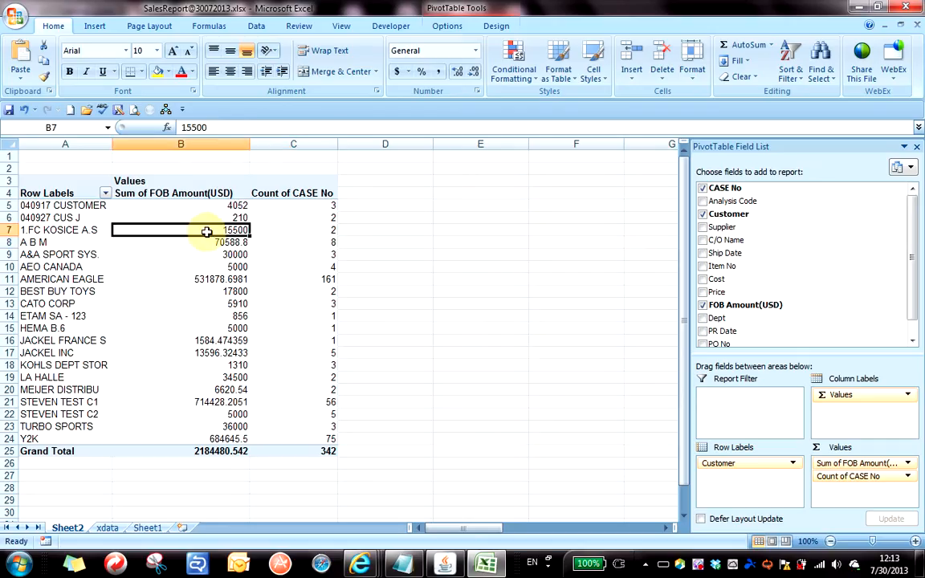
{"action": "left_click", "coordinate": [36, 229]}
{"action": "left_click", "coordinate": [64, 212]}
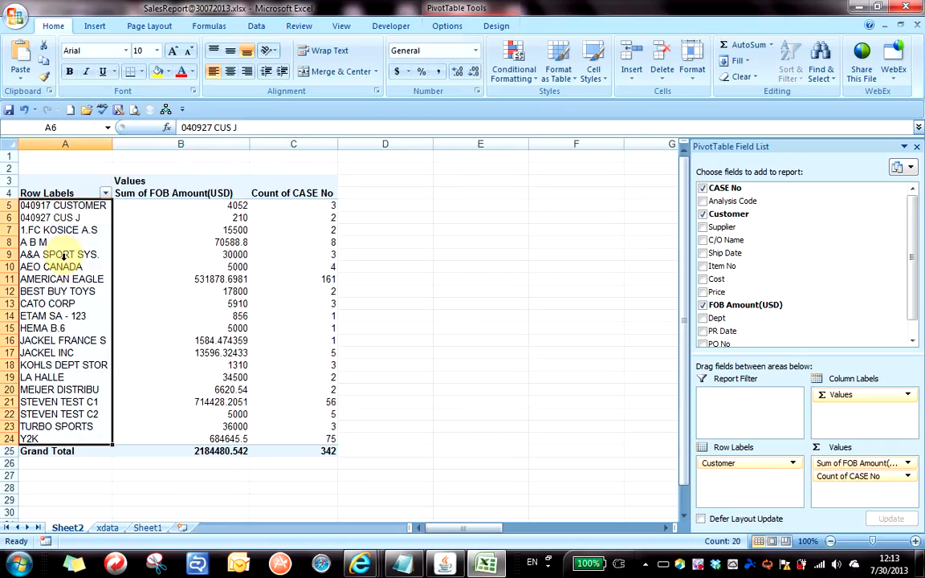
{"action": "left_click", "coordinate": [64, 262]}
{"action": "left_click", "coordinate": [69, 225]}
{"action": "left_click", "coordinate": [54, 293]}
{"action": "left_click", "coordinate": [139, 278]}
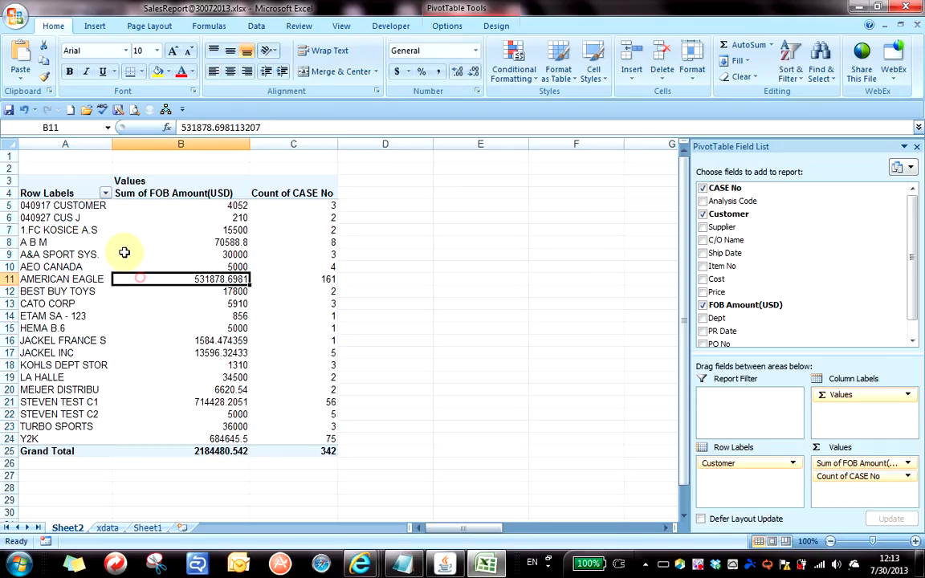
{"action": "left_click", "coordinate": [67, 193]}
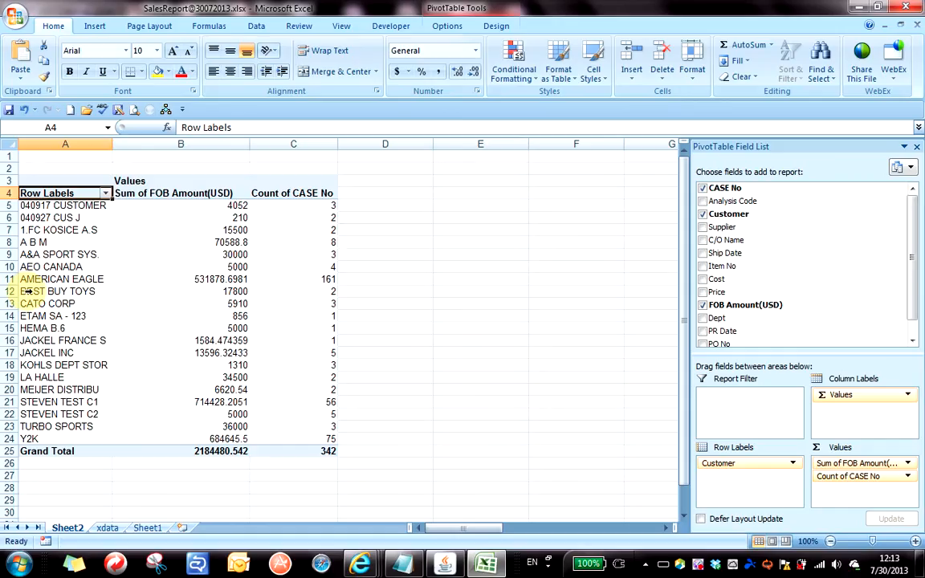
Rename the PivotTable headings to Customer, FOB, Count and Performance.
{"action": "type", "text": "Customer"}
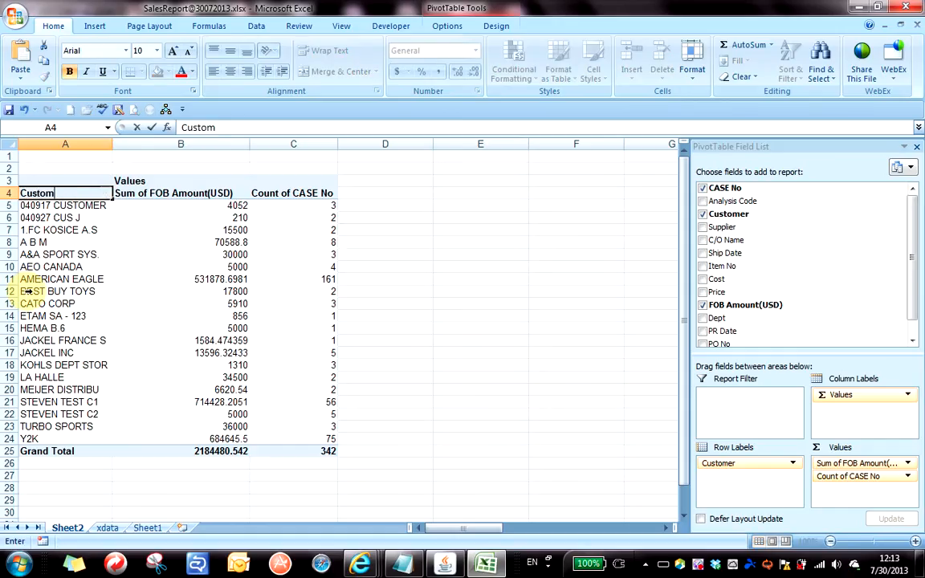
{"action": "key", "text": "Return"}
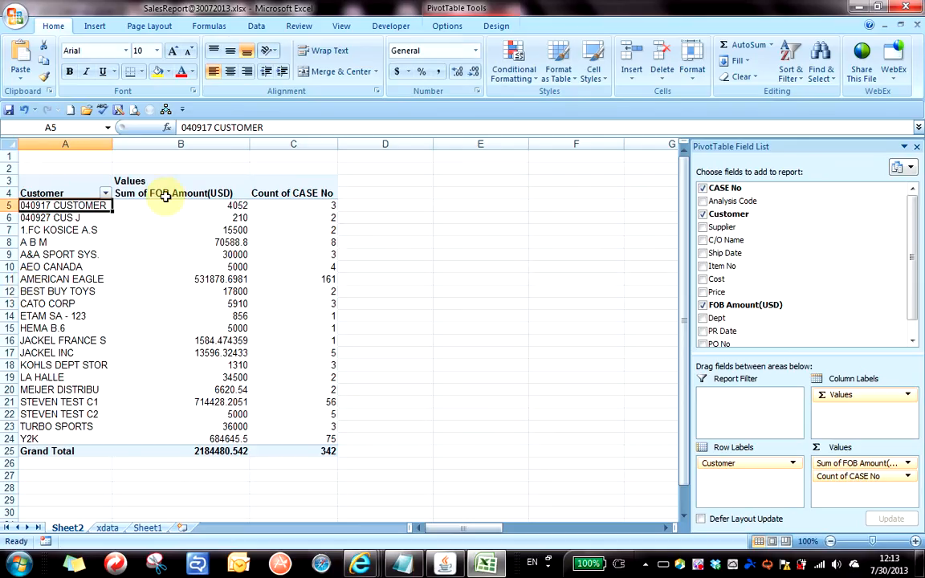
{"action": "left_click", "coordinate": [170, 199]}
{"action": "type", "text": "FOB"}
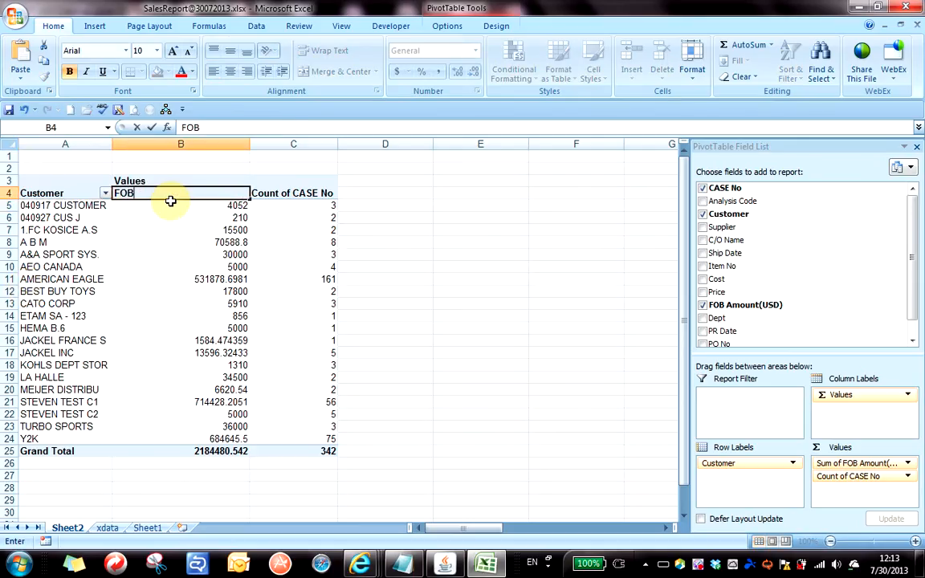
{"action": "key", "text": "Tab"}
{"action": "type", "text": "Count"}
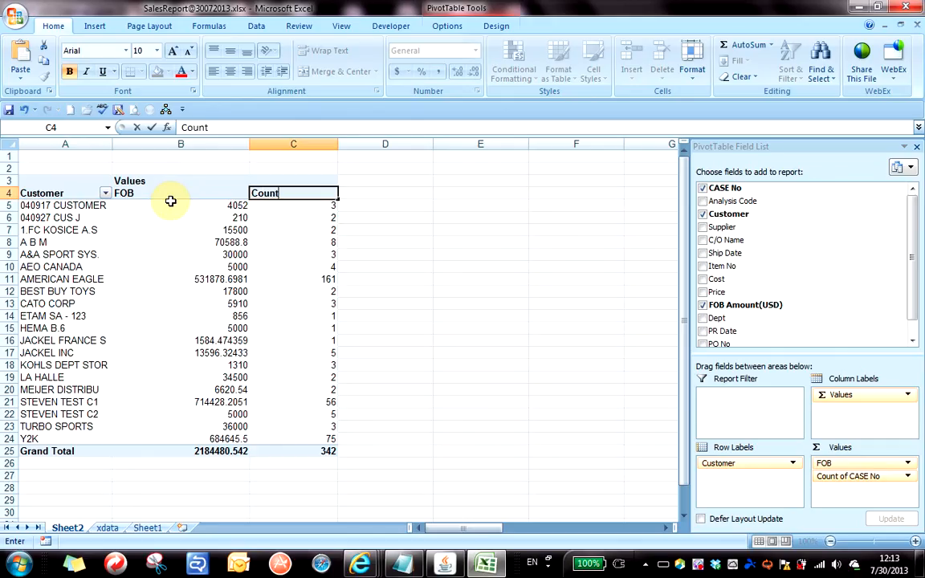
{"action": "key", "text": "shift+Tab"}
{"action": "key", "text": "Up"}
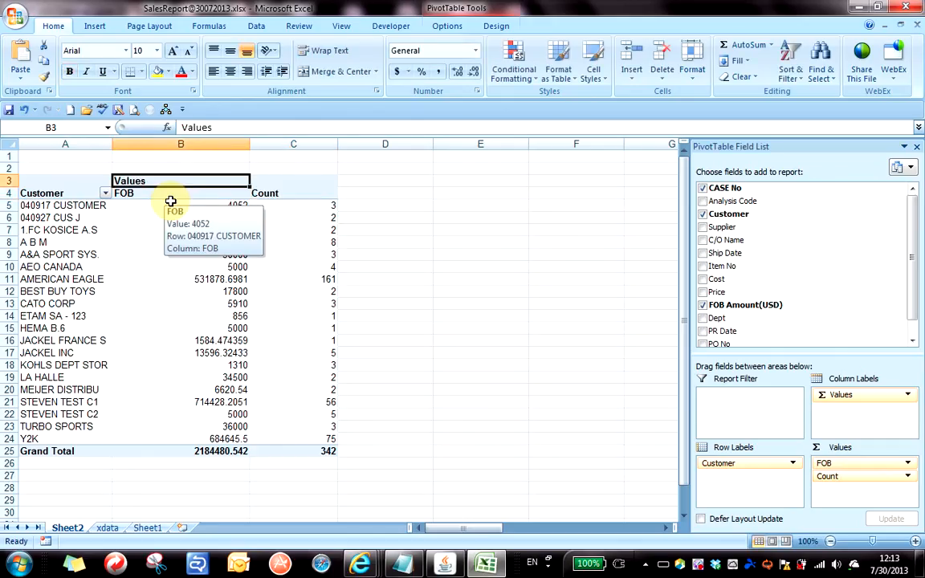
{"action": "type", "text": "Perfor"}
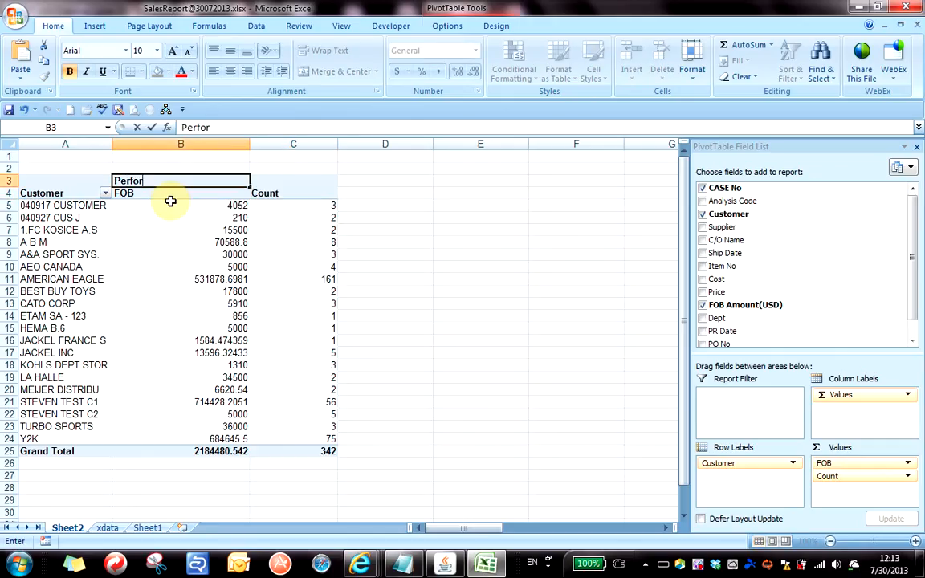
{"action": "type", "text": "mance"}
{"action": "key", "text": "Return"}
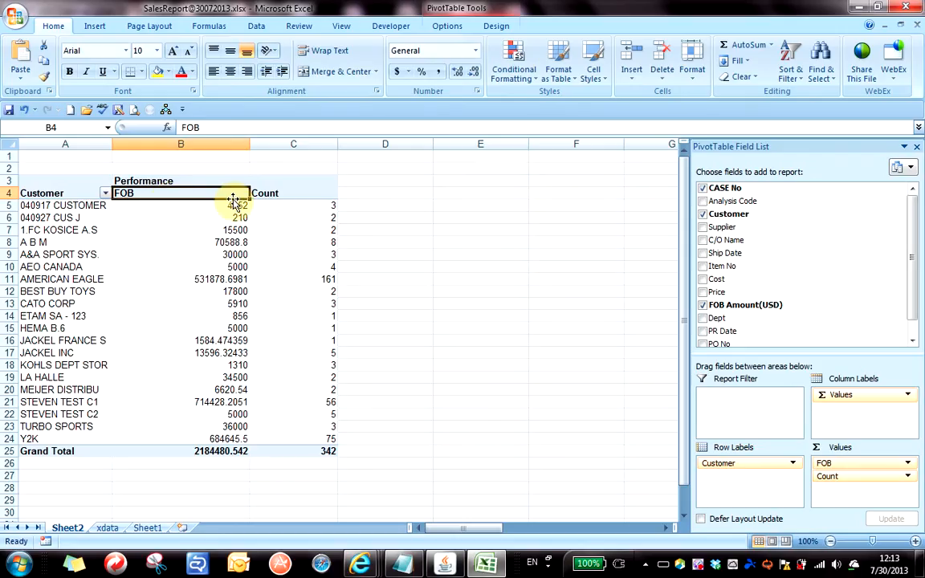
Narrow column B to the shorter heading and select the FOB values B5:B25.
{"action": "left_click_drag", "start_coordinate": [251, 144], "coordinate": [207, 144]}
{"action": "left_click", "coordinate": [183, 242]}
{"action": "left_click", "coordinate": [234, 254]}
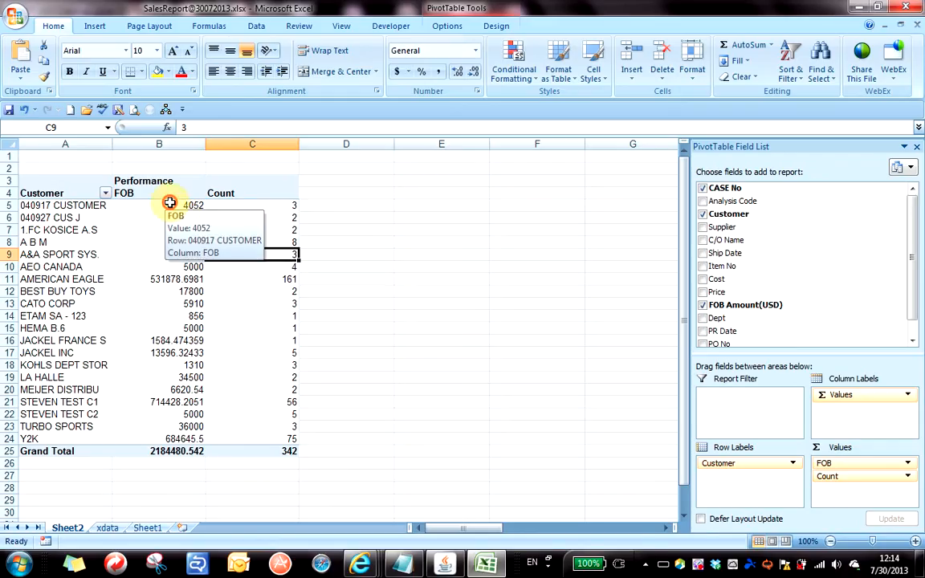
{"action": "left_click_drag", "start_coordinate": [174, 207], "coordinate": [166, 455]}
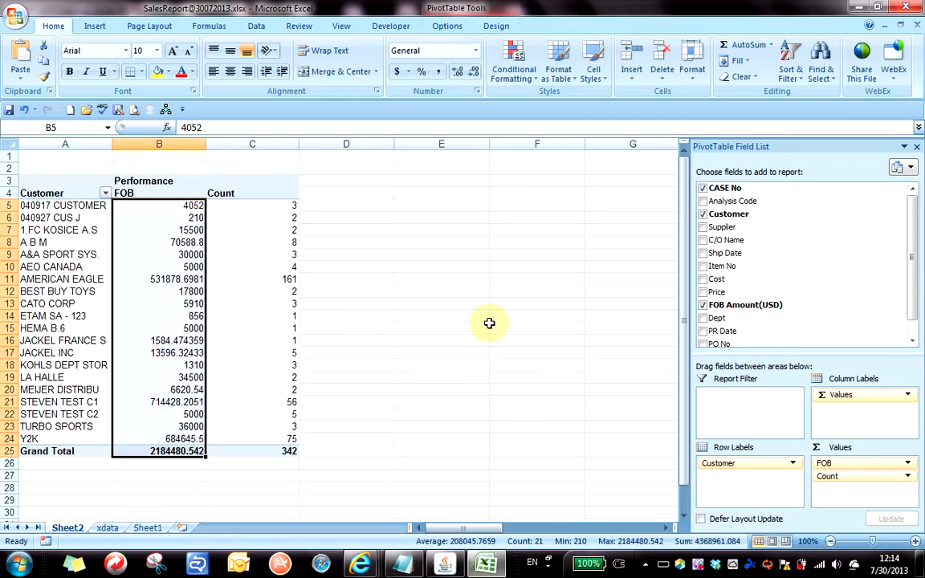
Apply Currency format to the selected FOB sums with Ctrl+Shift+$.
{"action": "key", "text": "ctrl+shift+4"}
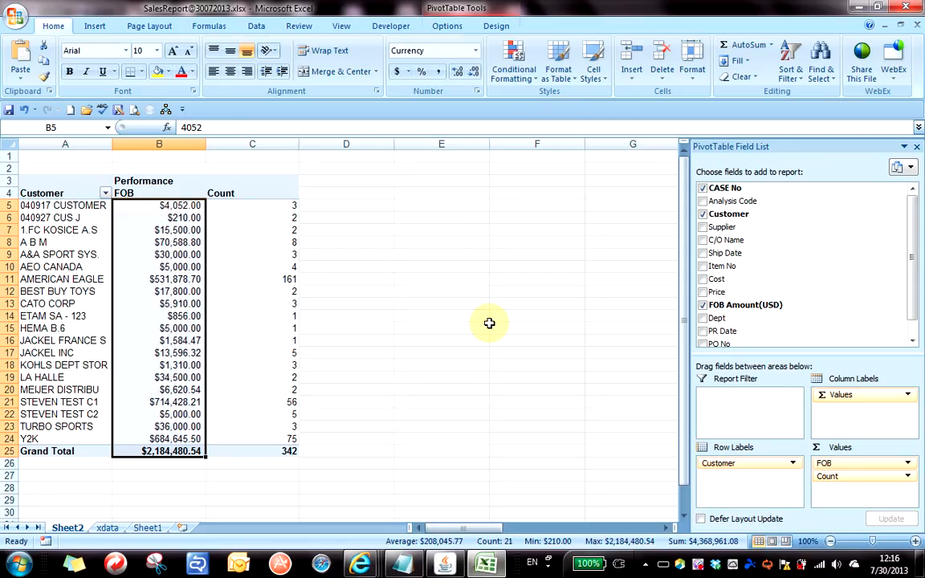
{"action": "key", "text": "ctrl+shift+asciitilde"}
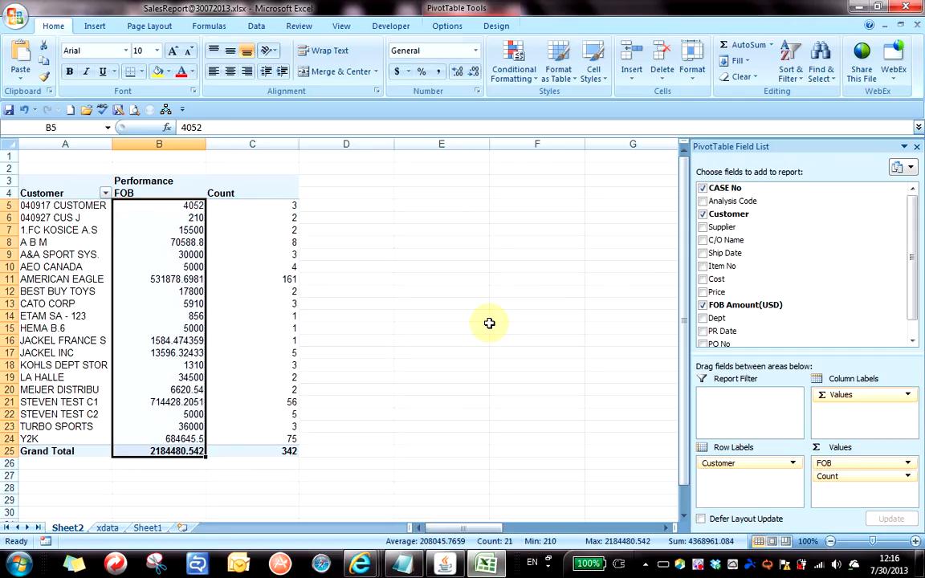
{"action": "key", "text": "ctrl+shift+exclam"}
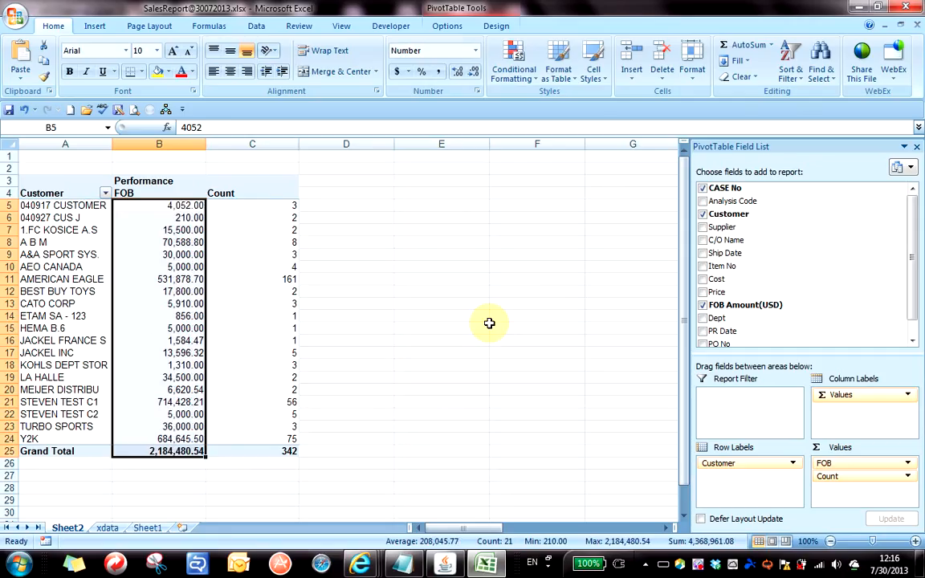
{"action": "key", "text": "ctrl+shift+at"}
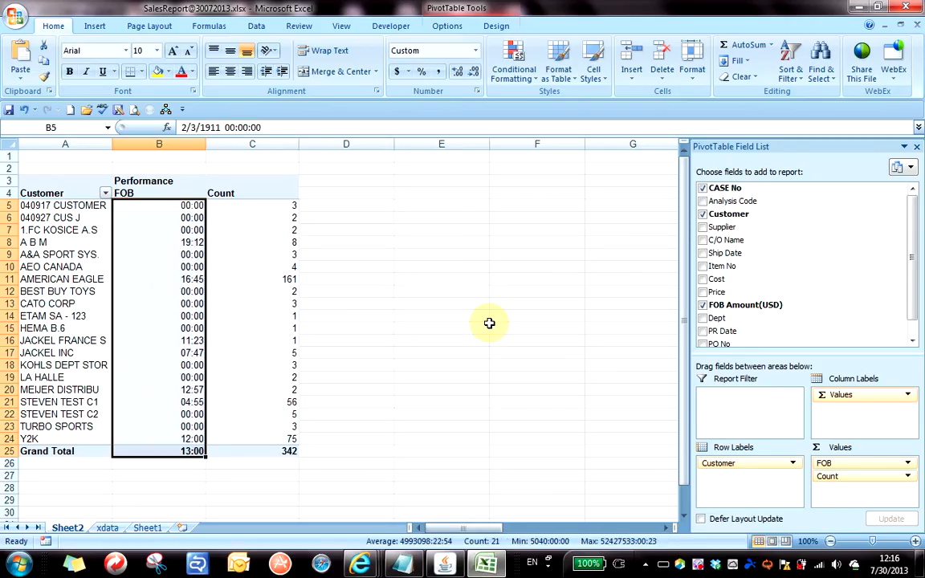
{"action": "key", "text": "ctrl+shift+numbersign"}
{"action": "key", "text": "ctrl+shift+dollar"}
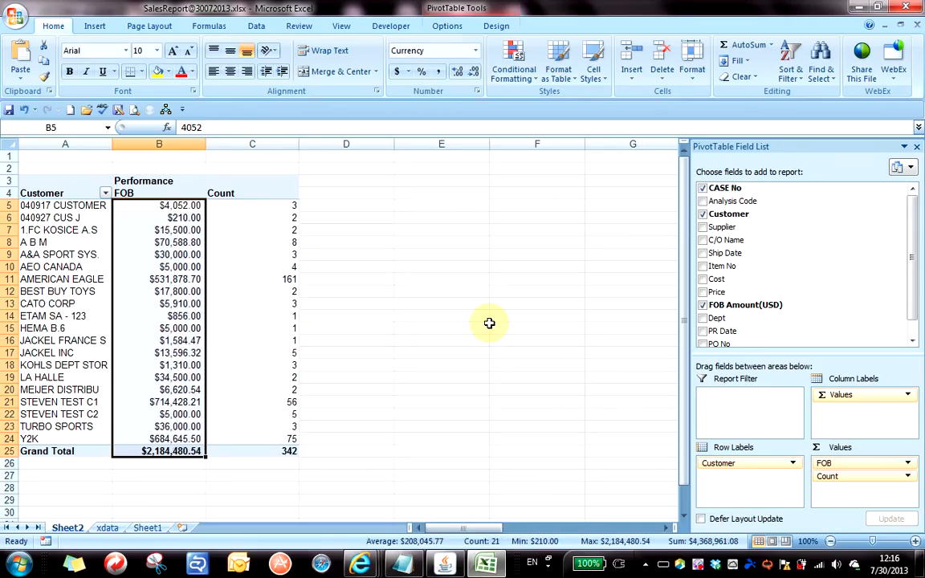
{"action": "key", "text": "ctrl+shift+percent"}
{"action": "key", "text": "ctrl+shift+asciicircum"}
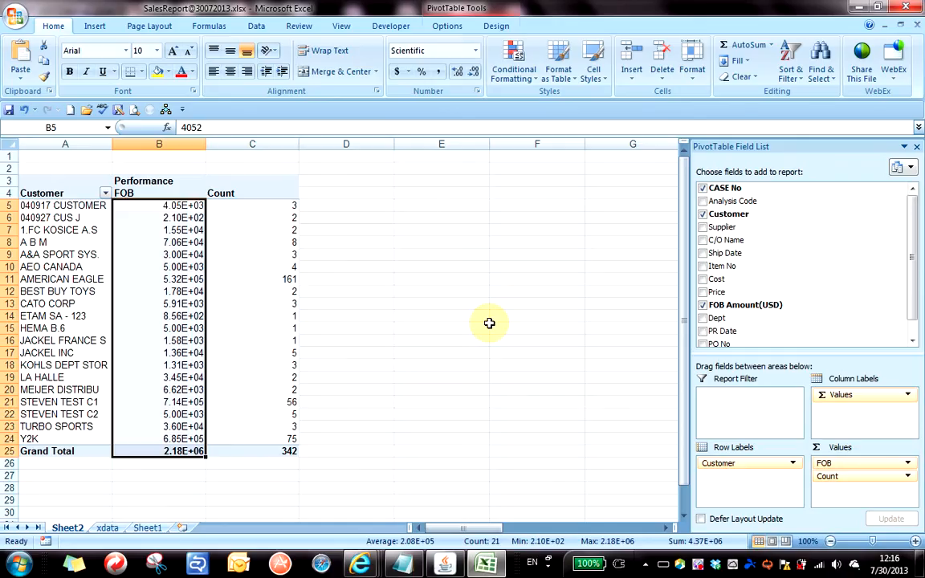
{"action": "key", "text": "ctrl+shift+dollar"}
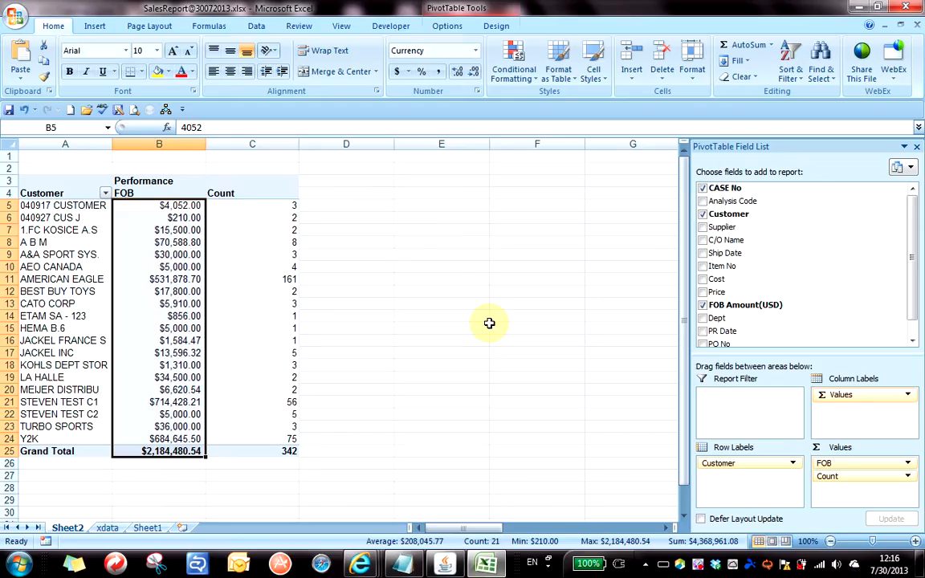
{"action": "left_click", "coordinate": [265, 257]}
{"action": "left_click", "coordinate": [181, 278]}
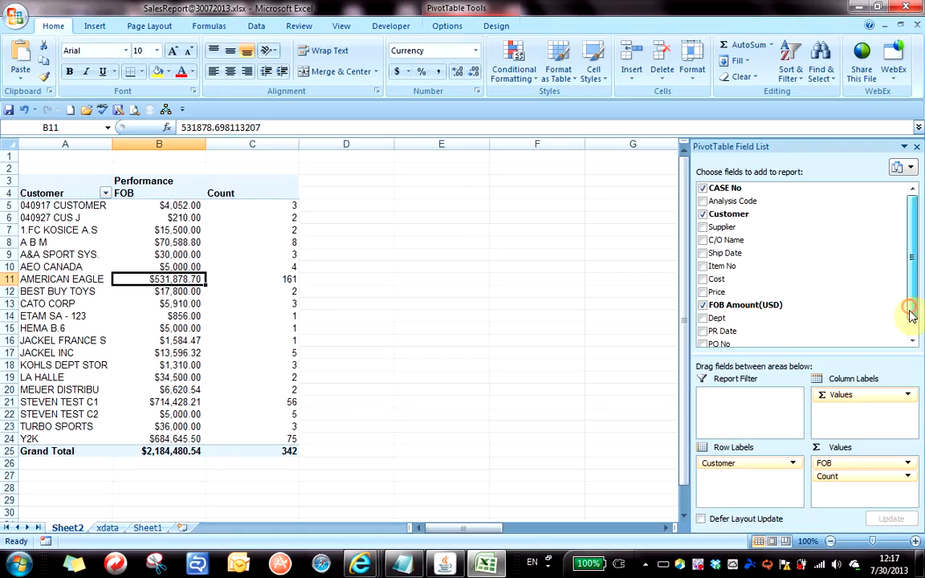
Add FOB Amount(USD) to Values again and open Value Field Settings for the new column D.
{"action": "left_click_drag", "start_coordinate": [912, 315], "coordinate": [912, 328]}
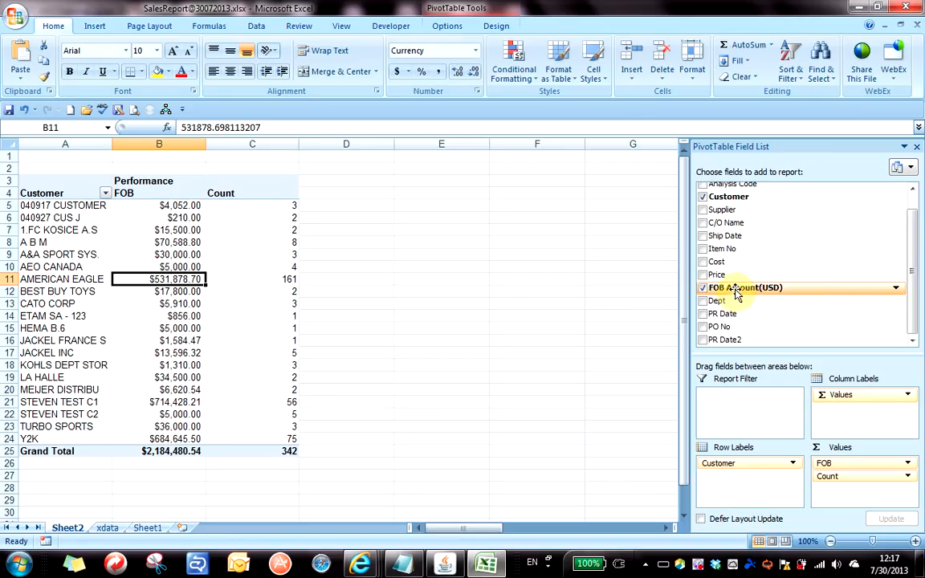
{"action": "left_click_drag", "start_coordinate": [736, 294], "coordinate": [870, 490]}
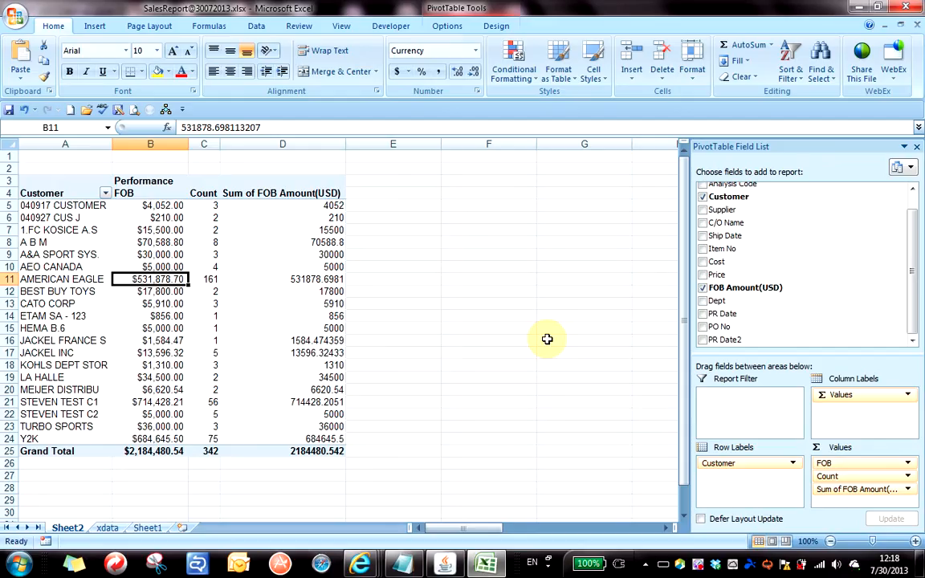
{"action": "left_click", "coordinate": [328, 254]}
{"action": "left_click", "coordinate": [328, 243]}
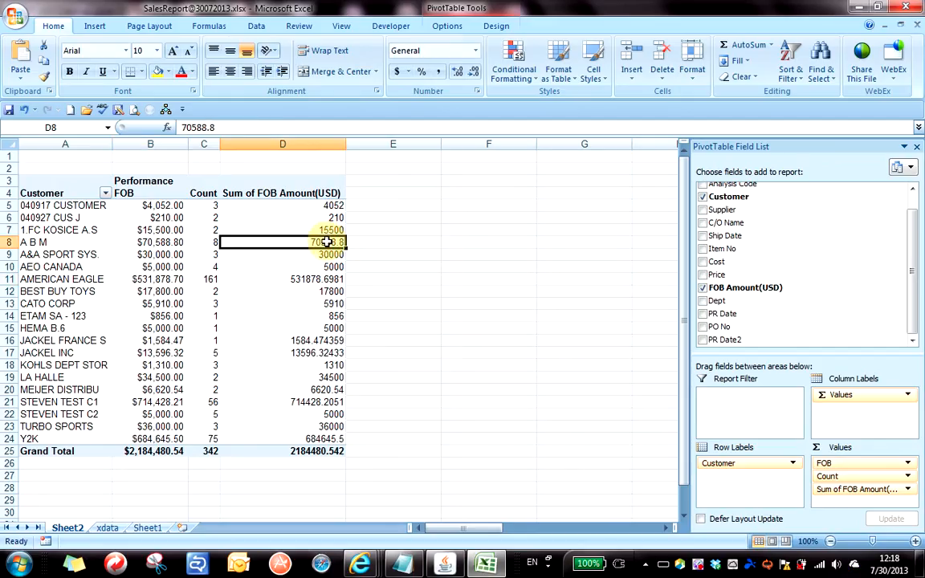
{"action": "right_click", "coordinate": [328, 245]}
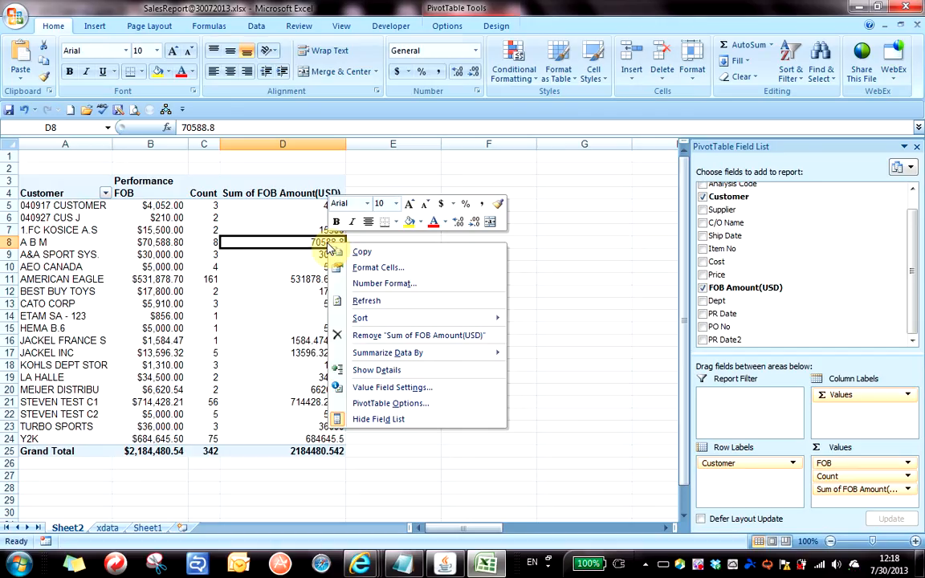
{"action": "left_click", "coordinate": [414, 389]}
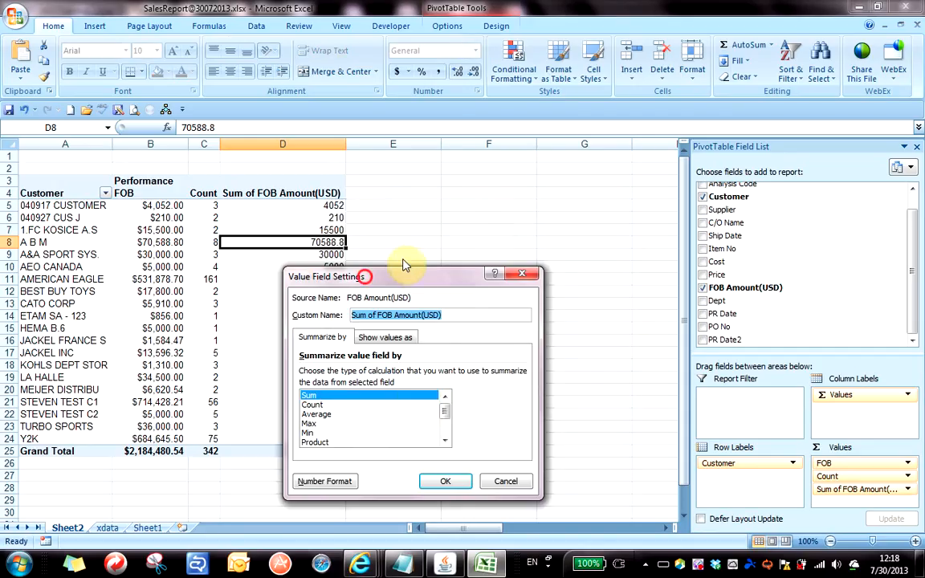
Try StdDevp and Average summaries, leaving the new column summarized by Max.
{"action": "left_click_drag", "start_coordinate": [406, 265], "coordinate": [530, 153]}
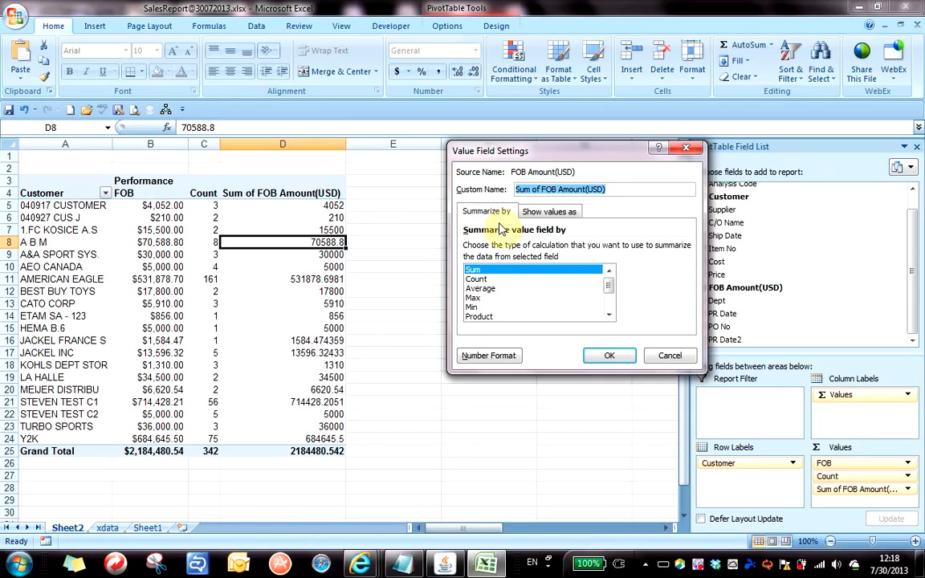
{"action": "left_click", "coordinate": [610, 315]}
{"action": "left_click", "coordinate": [610, 316]}
{"action": "left_click", "coordinate": [610, 316]}
{"action": "left_click", "coordinate": [610, 316]}
{"action": "left_click", "coordinate": [609, 315]}
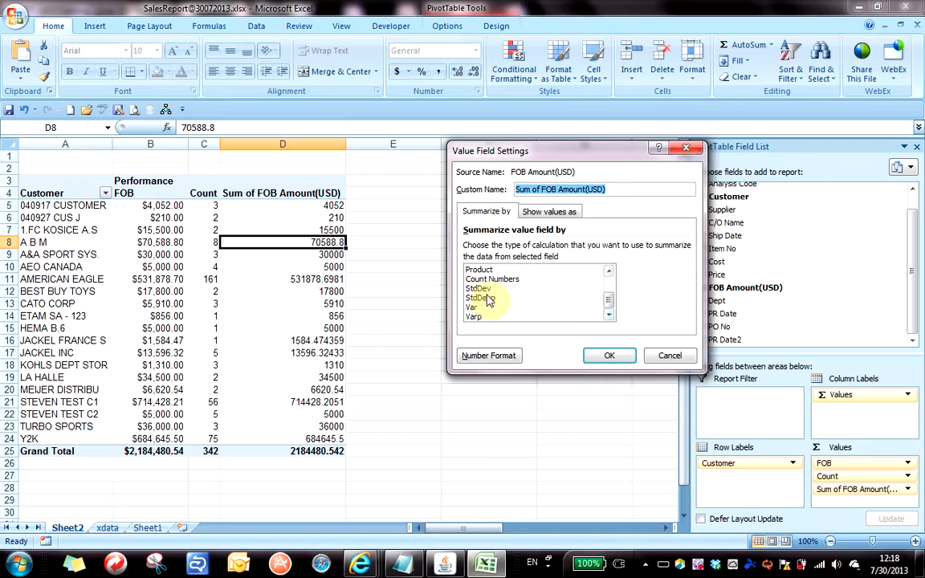
{"action": "left_click", "coordinate": [486, 298]}
{"action": "left_click", "coordinate": [609, 271]}
{"action": "left_click", "coordinate": [610, 271]}
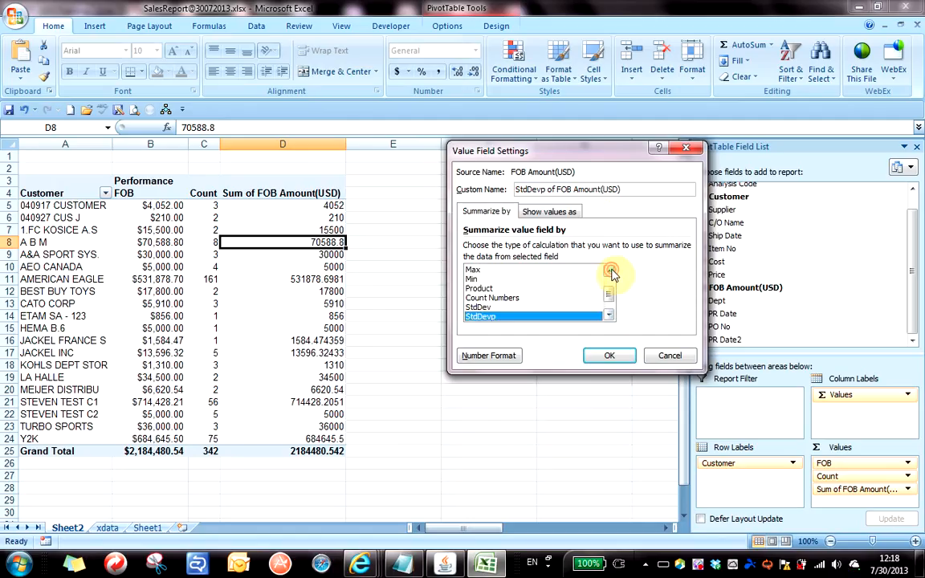
{"action": "left_click", "coordinate": [610, 271]}
{"action": "left_click", "coordinate": [610, 271]}
{"action": "left_click", "coordinate": [486, 281]}
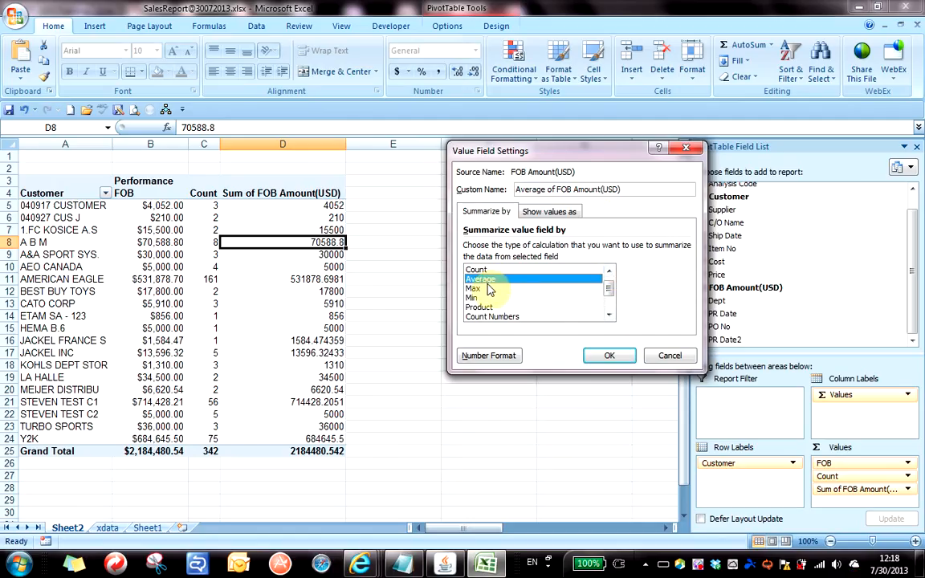
{"action": "double_click", "coordinate": [476, 289]}
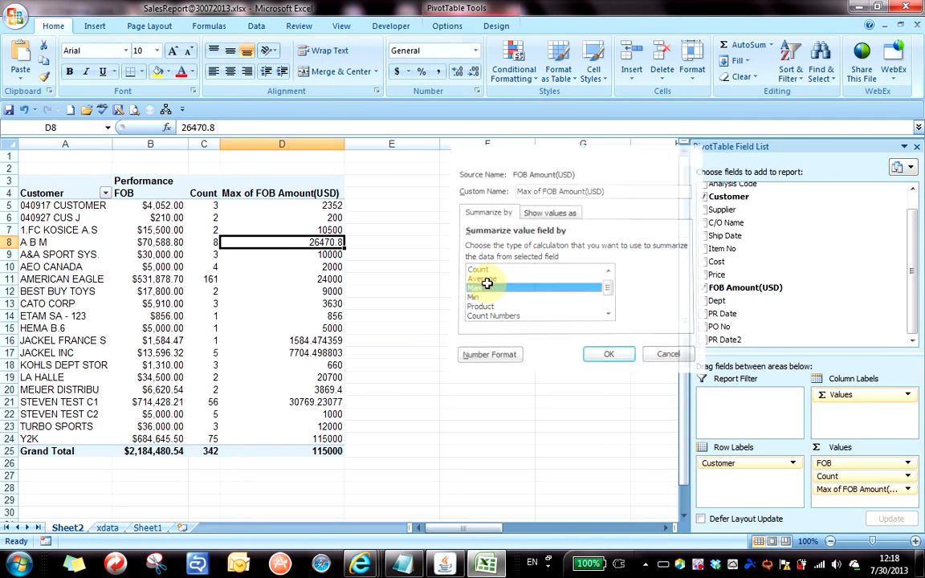
Reopen the column's Value Field Settings and summarize it by Average instead.
{"action": "right_click", "coordinate": [300, 290]}
{"action": "left_click", "coordinate": [384, 433]}
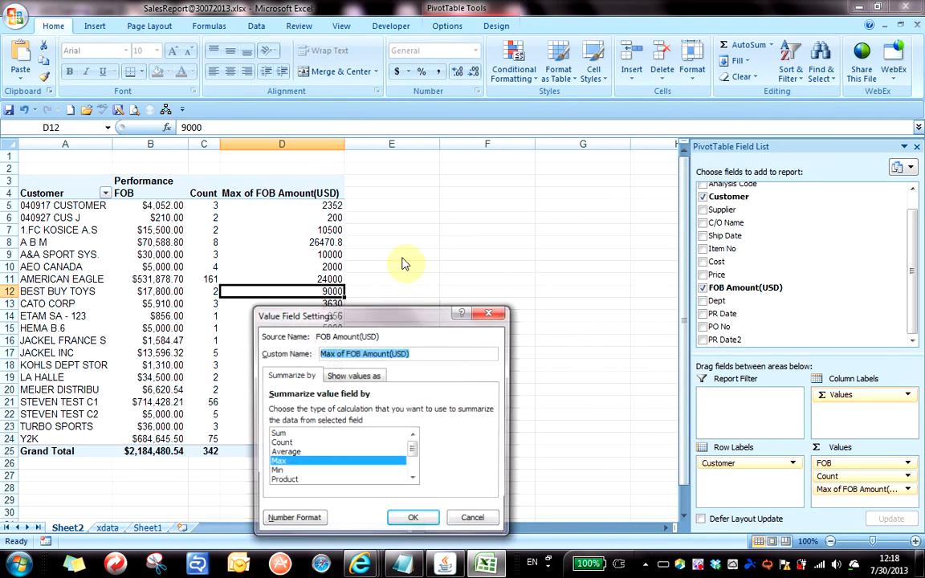
{"action": "left_click_drag", "start_coordinate": [392, 317], "coordinate": [575, 206]}
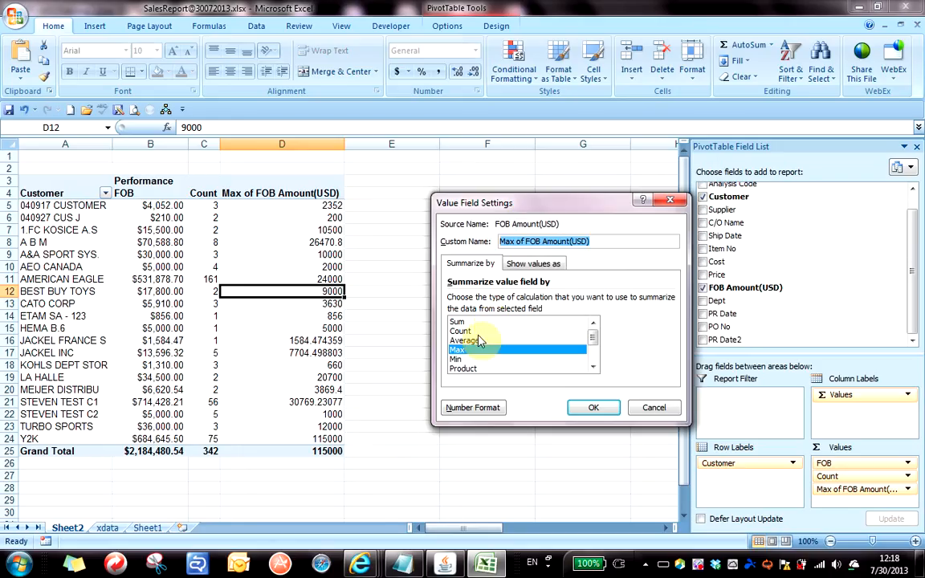
{"action": "left_click", "coordinate": [474, 341]}
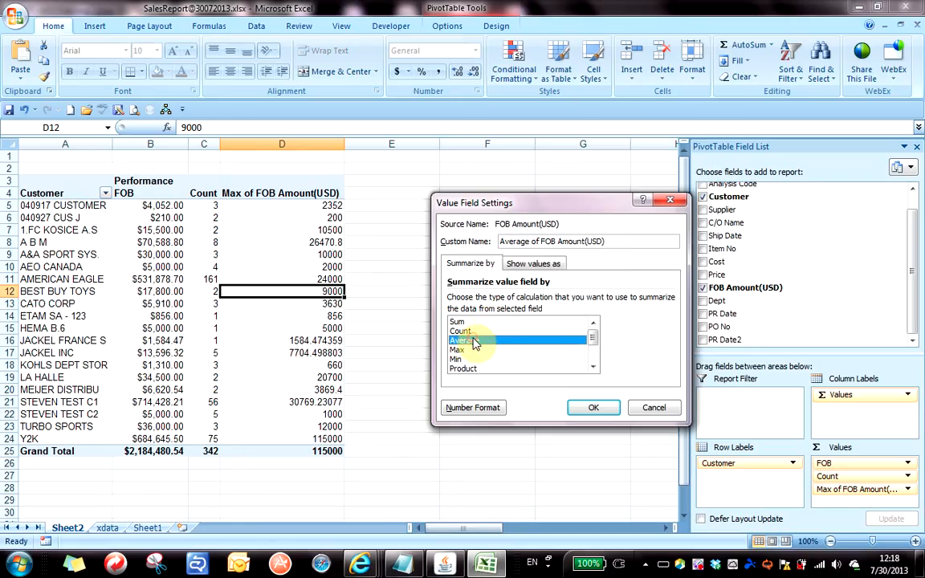
{"action": "left_click", "coordinate": [593, 407]}
Rename the column D heading to 'Average'.
{"action": "left_click", "coordinate": [303, 254]}
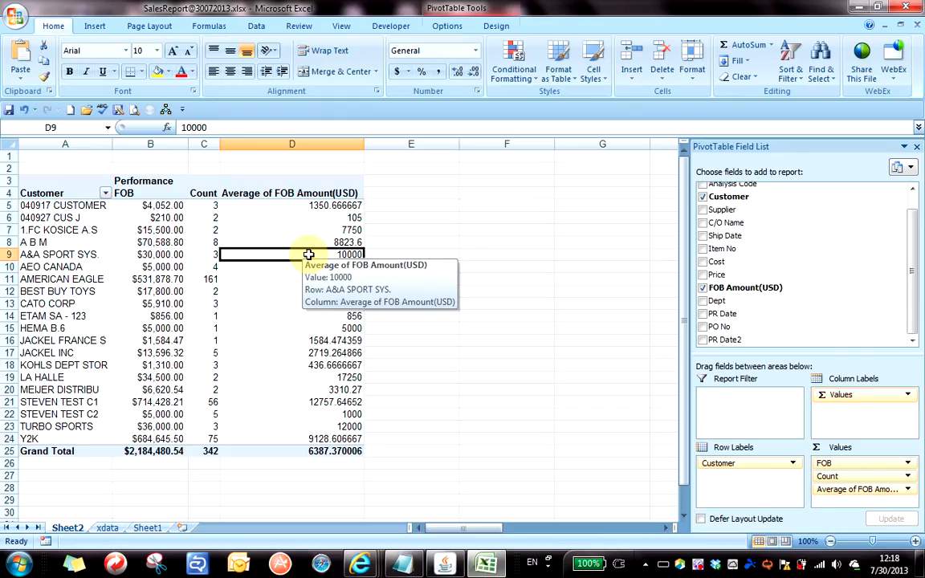
{"action": "left_click", "coordinate": [285, 192]}
{"action": "type", "text": "aVERAGE"}
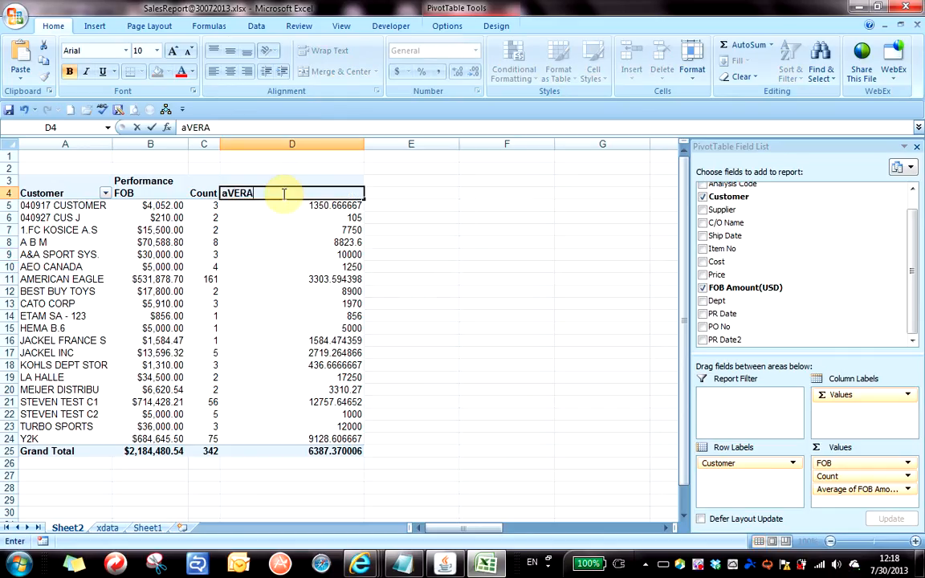
{"action": "key", "text": "BackSpace"}
{"action": "key", "text": "BackSpace"}
{"action": "key", "text": "BackSpace"}
{"action": "key", "text": "BackSpace"}
{"action": "key", "text": "BackSpace"}
{"action": "key", "text": "BackSpace"}
{"action": "key", "text": "BackSpace"}
{"action": "type", "text": "Average"}
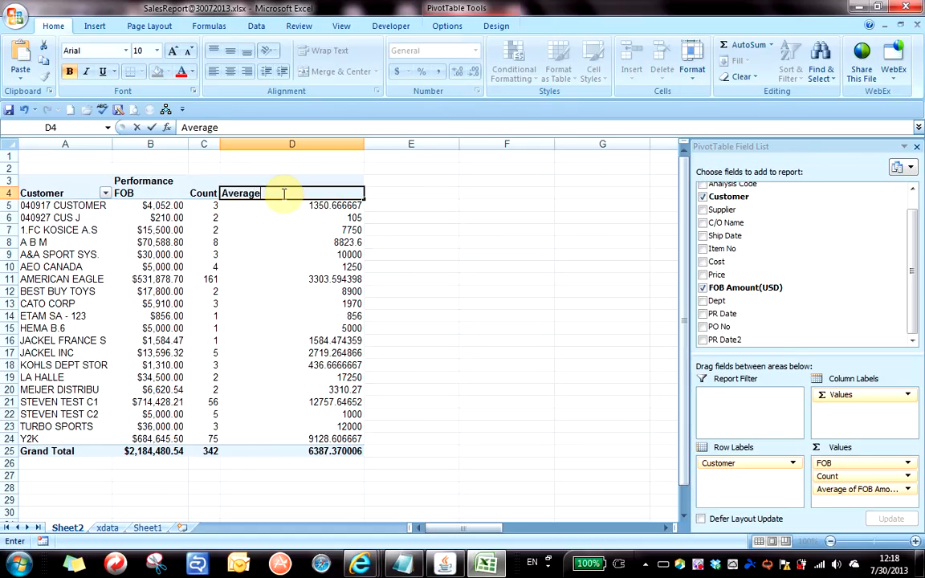
{"action": "key", "text": "Return"}
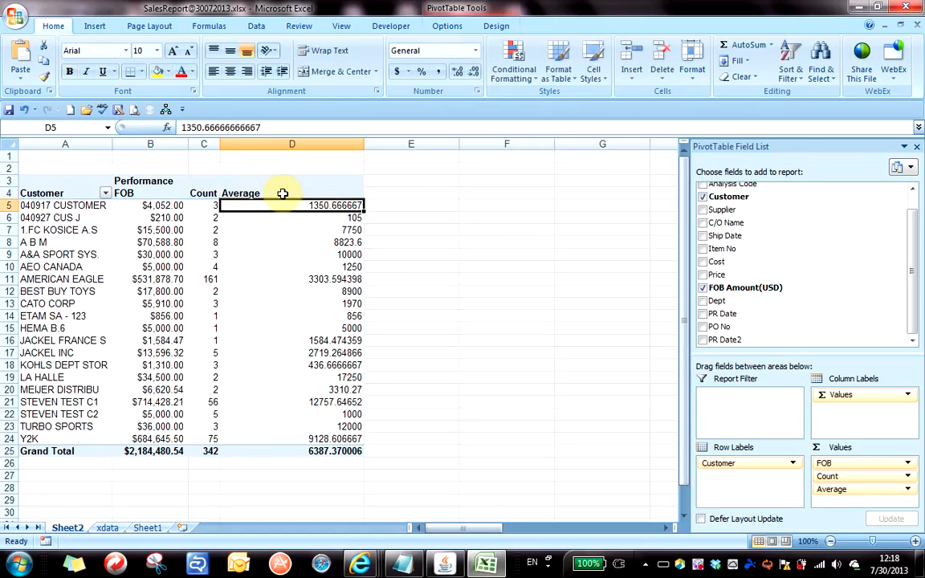
Format the Average values through the grand total as currency and narrow column D to fit.
{"action": "left_click", "coordinate": [328, 451], "text": "shift"}
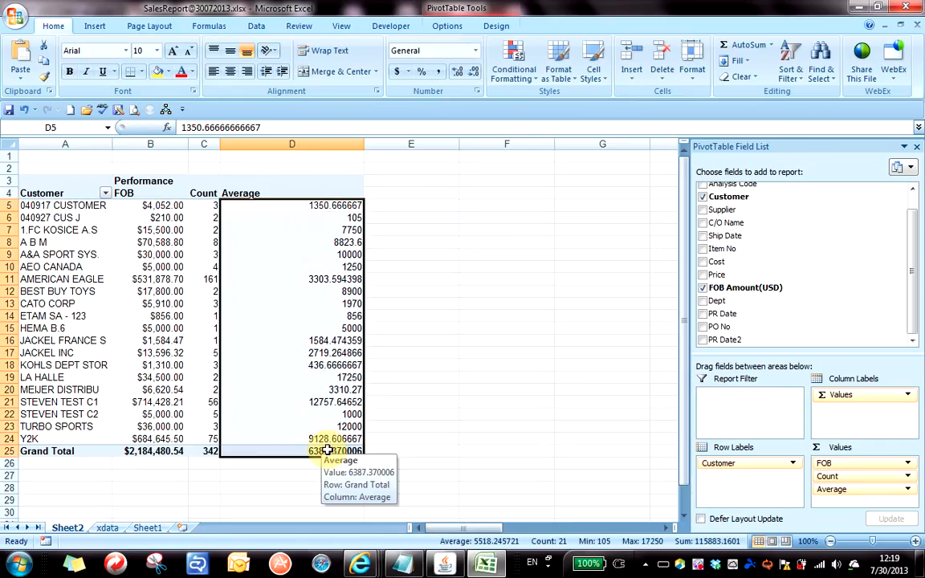
{"action": "key", "text": "ctrl+shift+4"}
{"action": "left_click", "coordinate": [287, 267]}
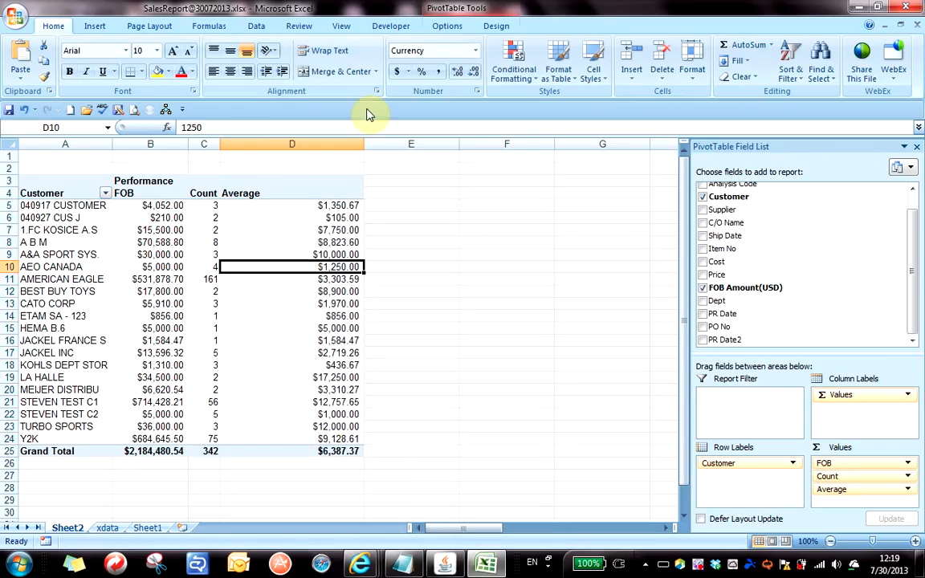
{"action": "left_click_drag", "start_coordinate": [364, 144], "coordinate": [317, 145]}
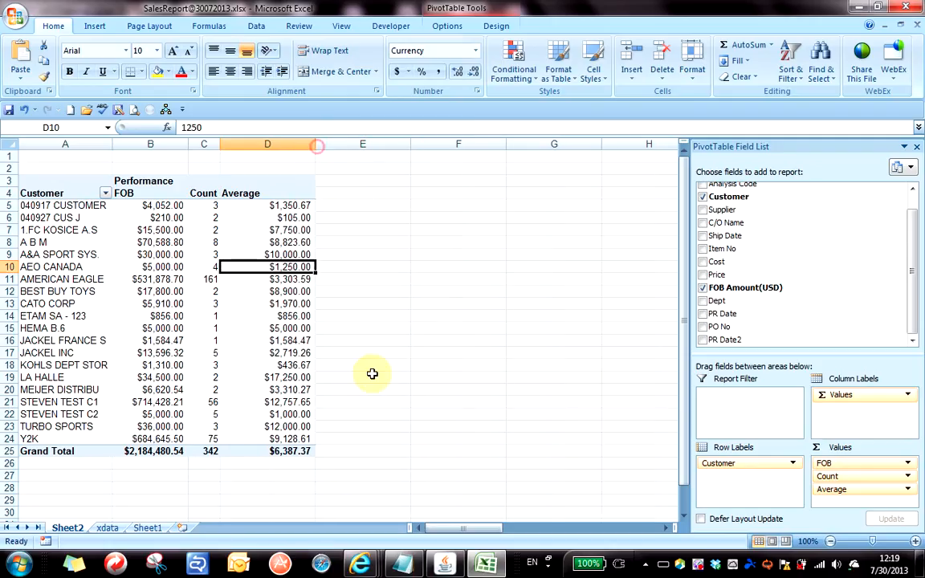
{"action": "left_click", "coordinate": [288, 251]}
{"action": "left_click", "coordinate": [284, 216]}
{"action": "left_click", "coordinate": [282, 292]}
{"action": "left_click", "coordinate": [279, 238]}
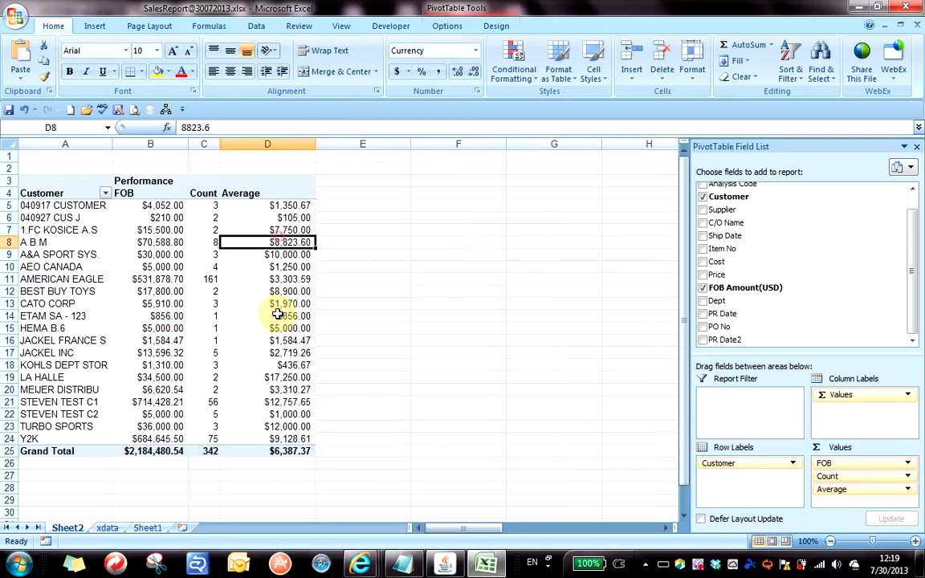
{"action": "left_click", "coordinate": [278, 316]}
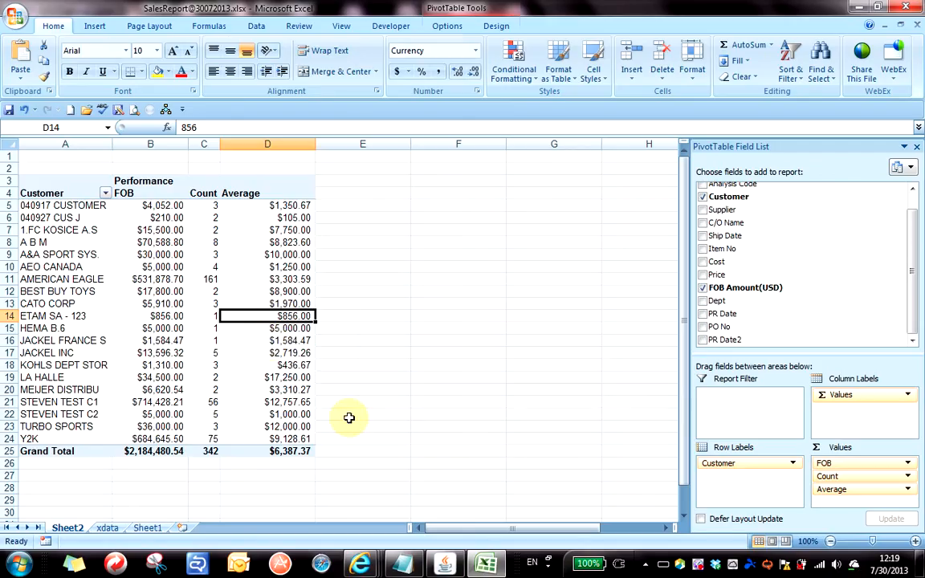
{"action": "scroll", "coordinate": [319, 392], "scroll_direction": "up", "scroll_amount": 1}
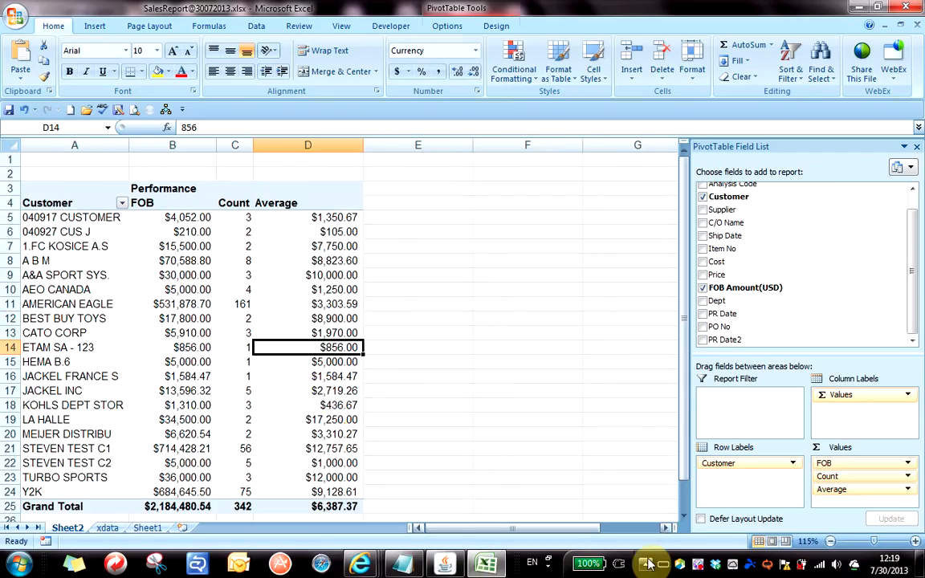
{"action": "left_click", "coordinate": [684, 518]}
{"action": "left_click", "coordinate": [323, 234]}
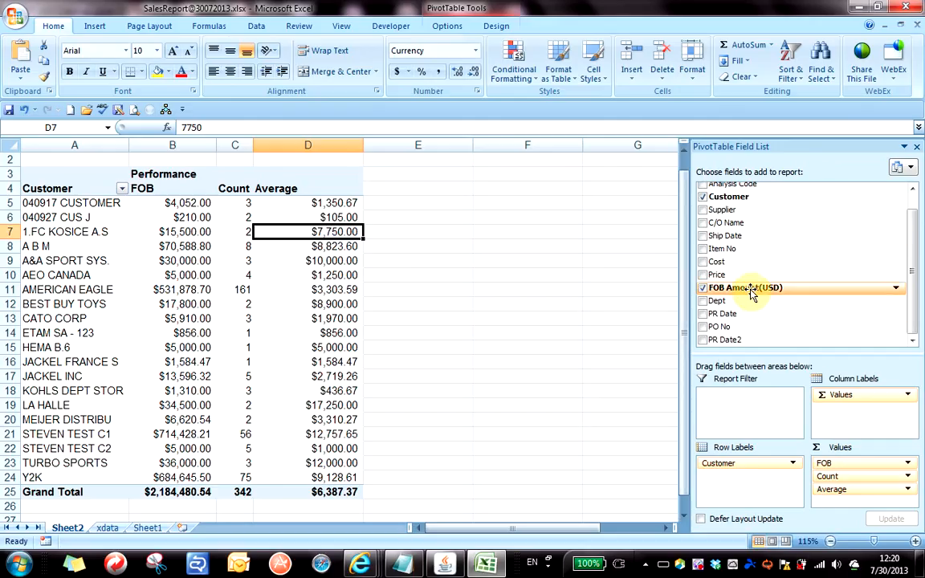
Add FOB Amount(USD) to Values a third time and widen columns C and D.
{"action": "left_click_drag", "start_coordinate": [751, 294], "coordinate": [853, 497]}
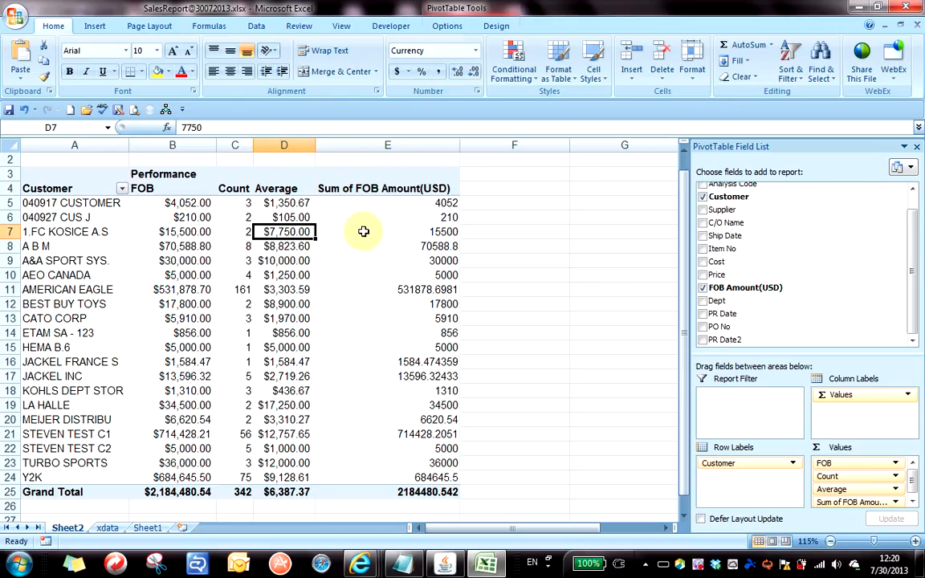
{"action": "left_click_drag", "start_coordinate": [316, 143], "coordinate": [352, 143]}
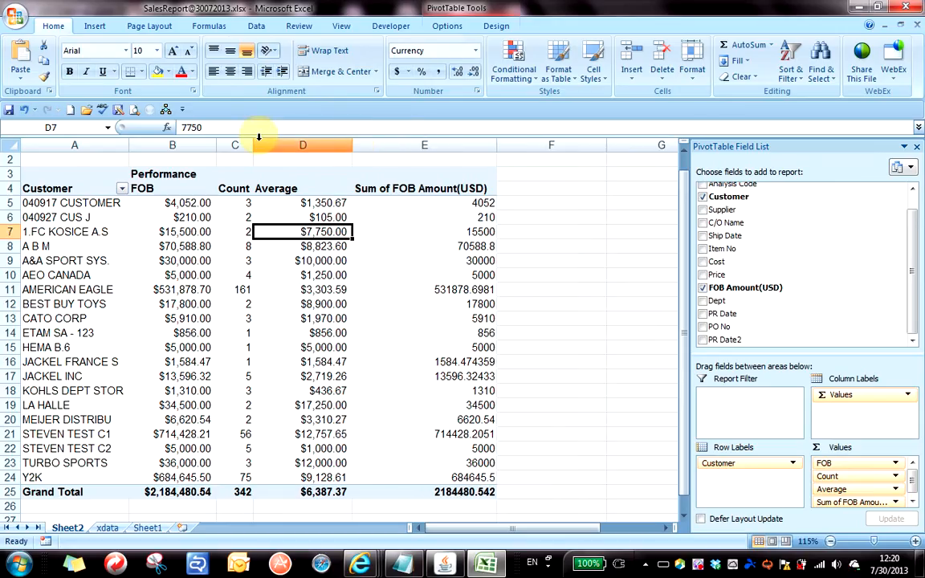
{"action": "left_click_drag", "start_coordinate": [253, 146], "coordinate": [262, 145]}
Try Percentage format on the new sums E5:E25, then revert them to General.
{"action": "left_click", "coordinate": [473, 230]}
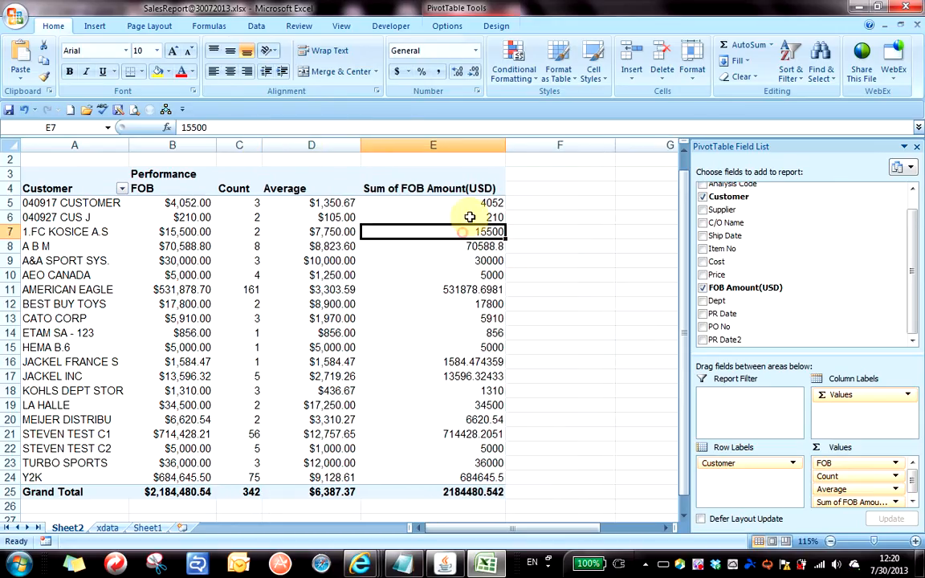
{"action": "left_click", "coordinate": [468, 206]}
{"action": "left_click", "coordinate": [471, 347]}
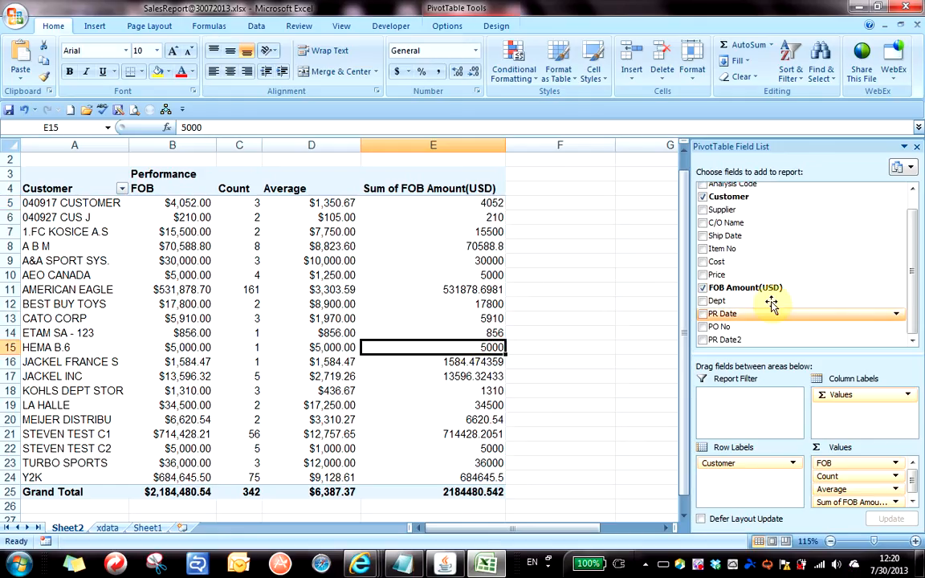
{"action": "left_click", "coordinate": [424, 275]}
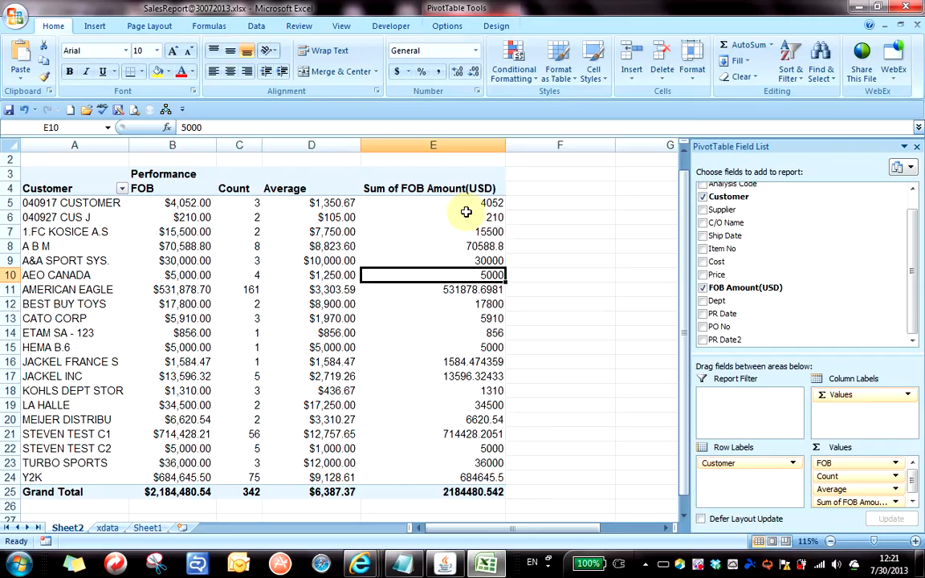
{"action": "left_click_drag", "start_coordinate": [475, 201], "coordinate": [471, 493]}
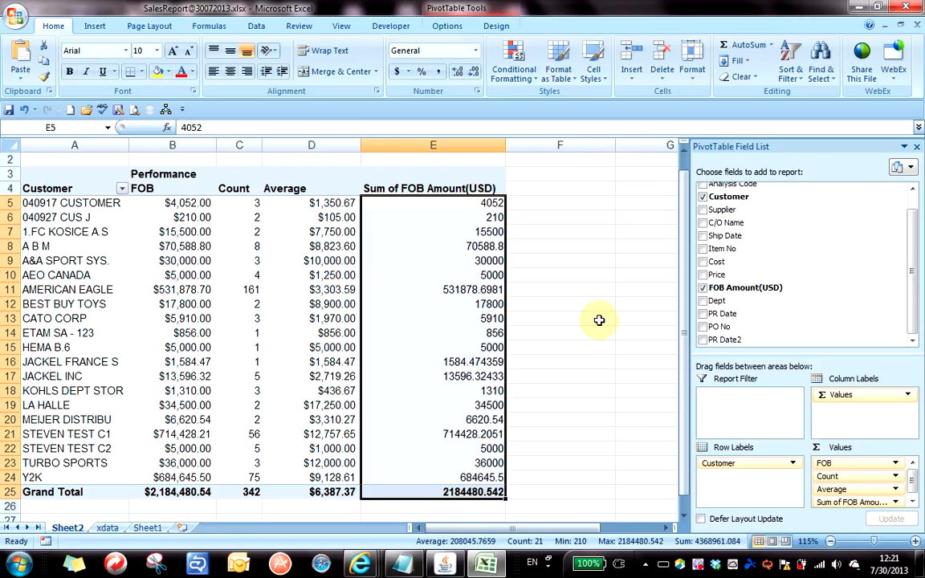
{"action": "key", "text": "ctrl+shift+5"}
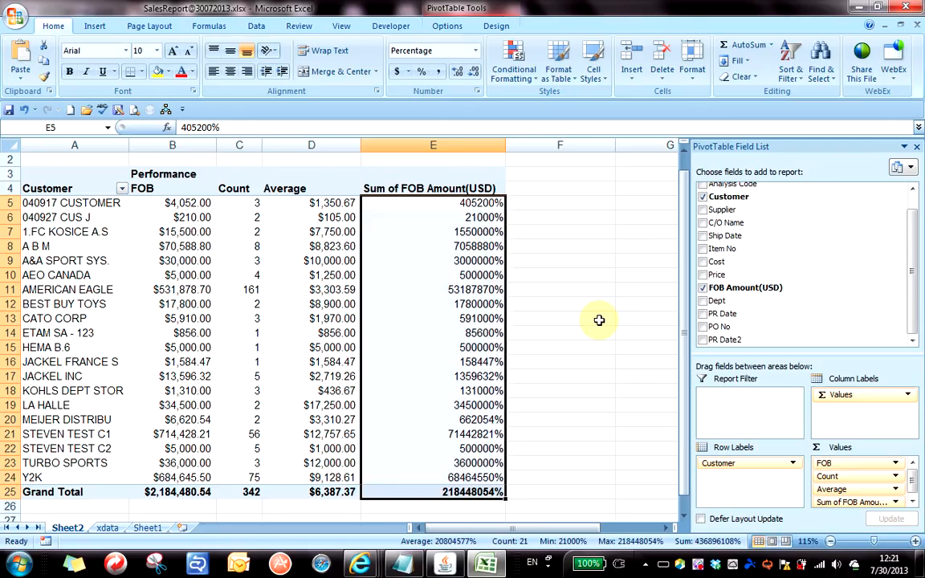
{"action": "key", "text": "ctrl+shift+asciitilde"}
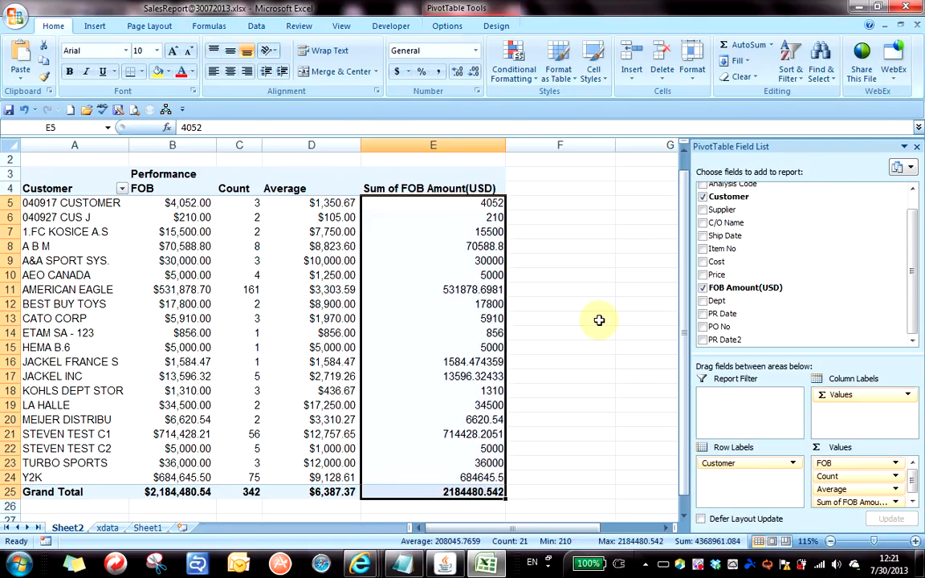
{"action": "left_click", "coordinate": [425, 259]}
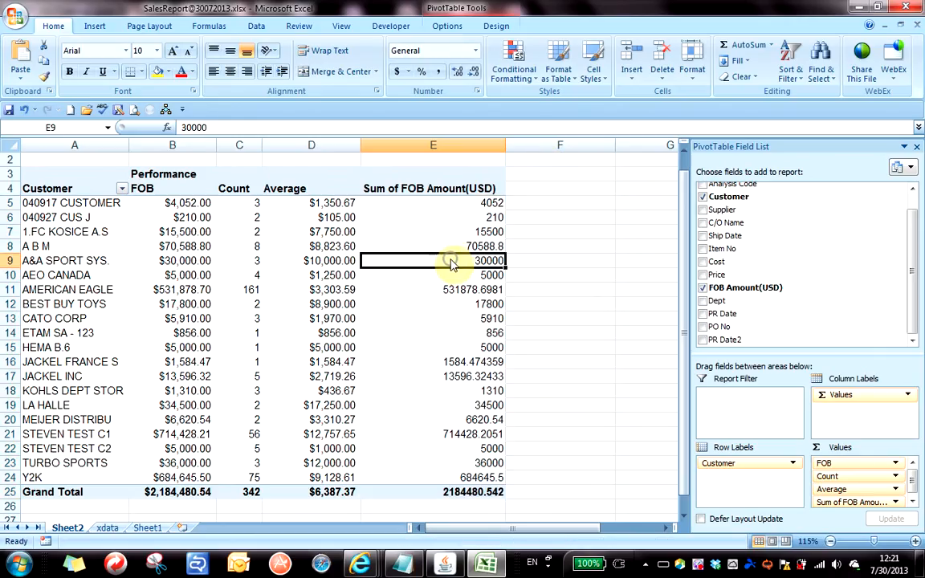
Open Value Field Settings for the second FOB sum and scroll the Show values as list toward % of column.
{"action": "right_click", "coordinate": [451, 265]}
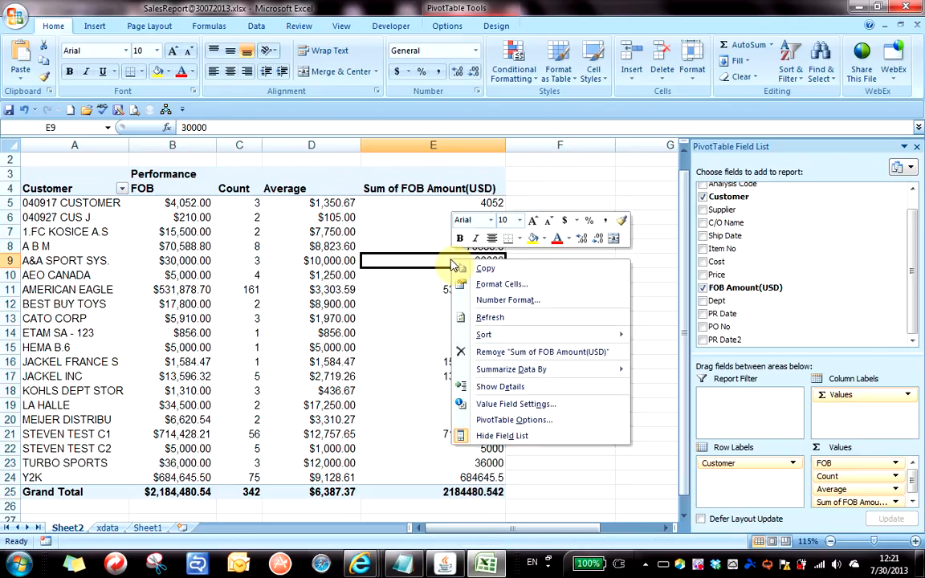
{"action": "left_click", "coordinate": [546, 408]}
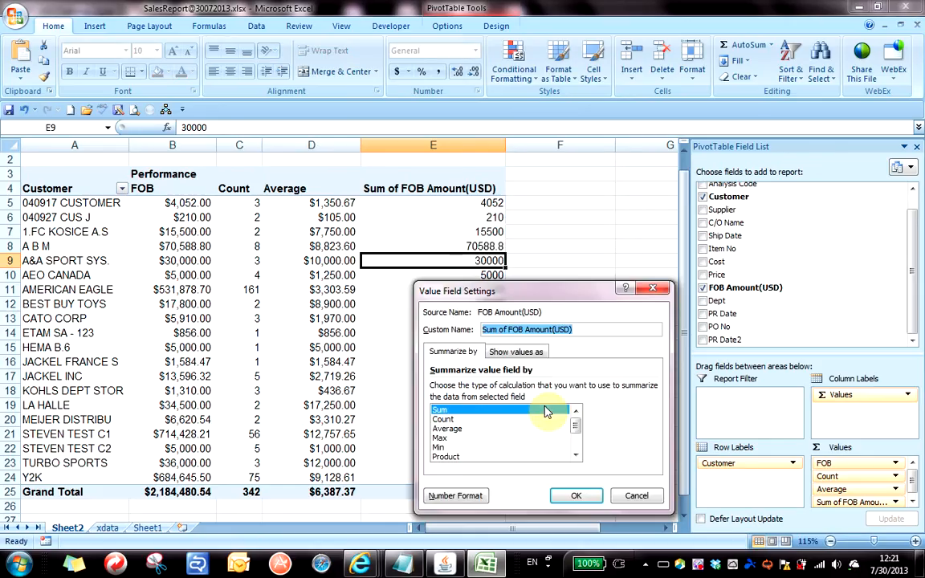
{"action": "left_click_drag", "start_coordinate": [536, 289], "coordinate": [674, 123]}
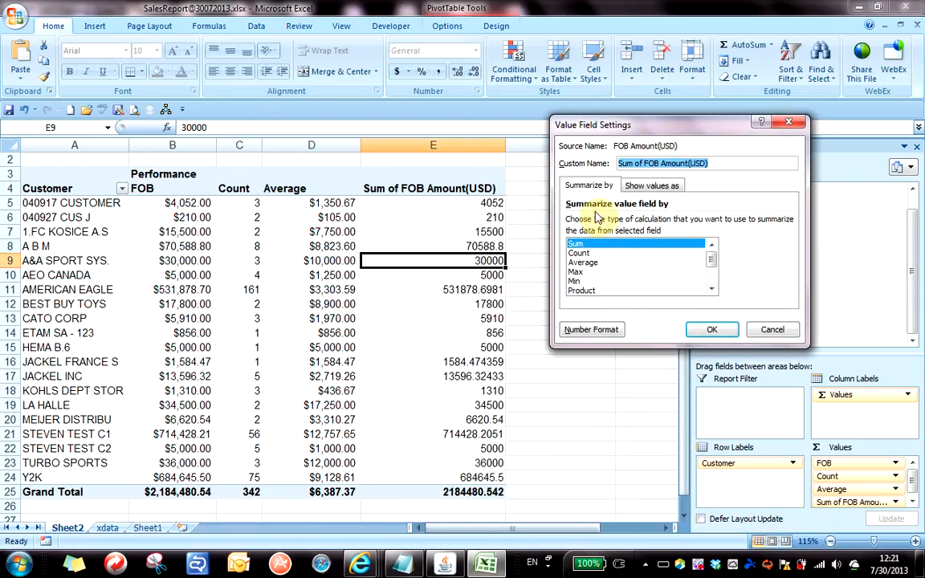
{"action": "left_click", "coordinate": [652, 188]}
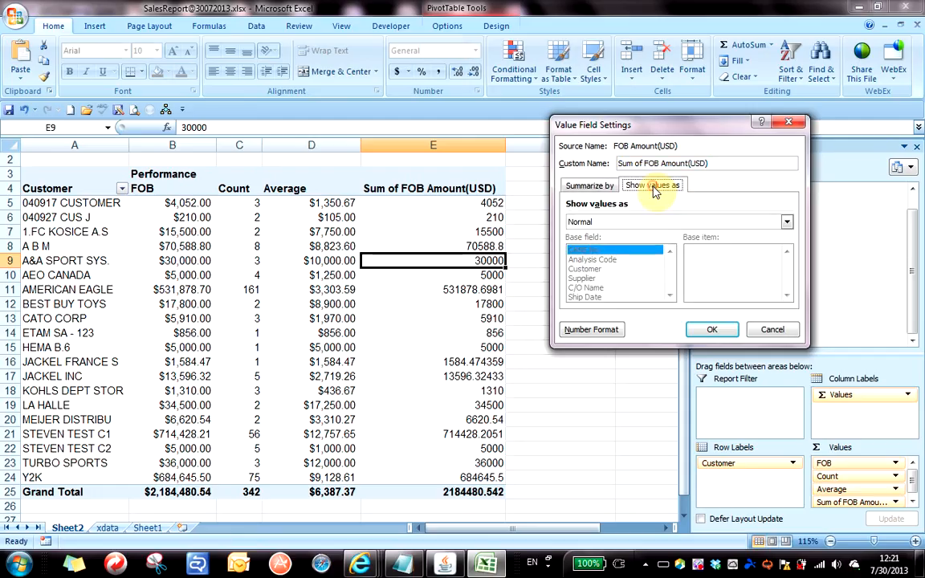
{"action": "left_click", "coordinate": [635, 225]}
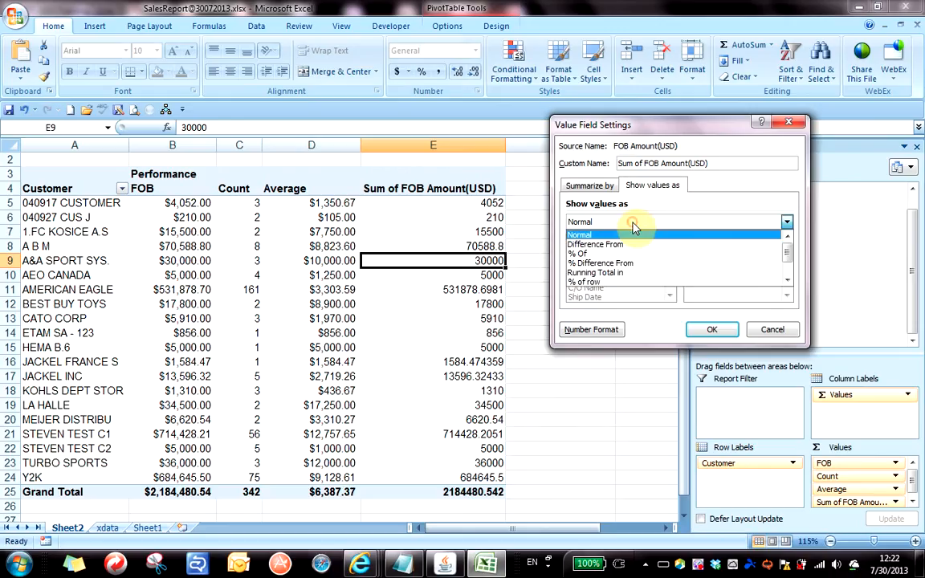
{"action": "left_click", "coordinate": [787, 287]}
{"action": "left_click", "coordinate": [787, 286]}
{"action": "left_click", "coordinate": [787, 287]}
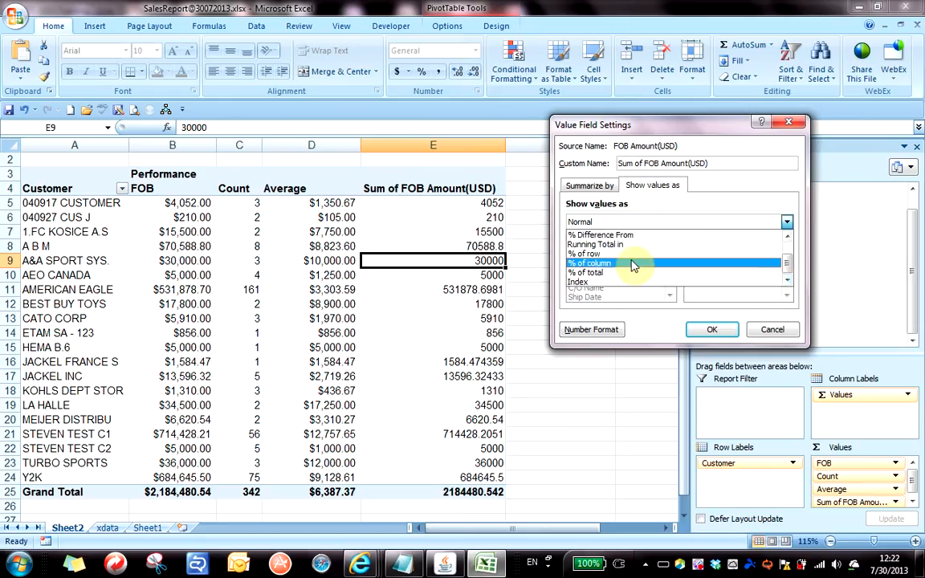
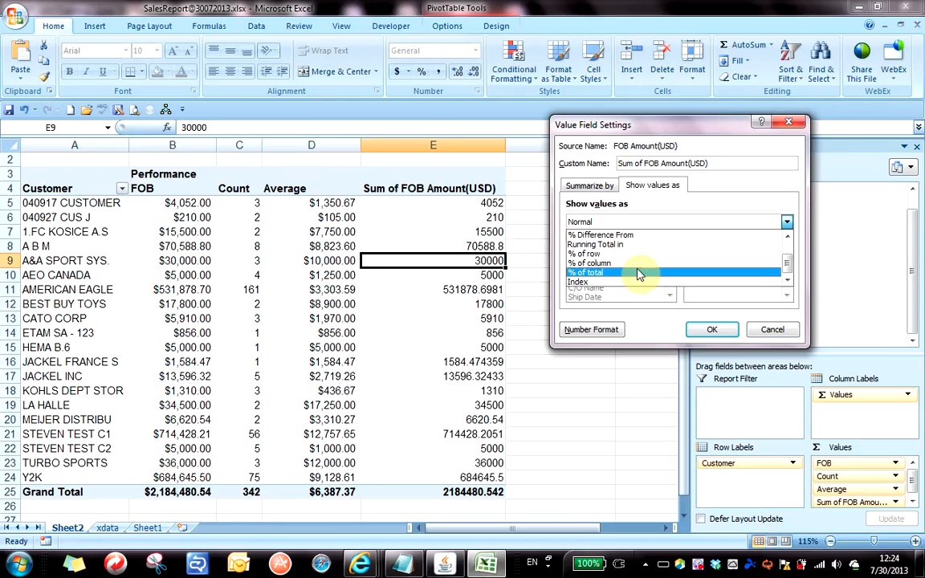
Show the second FOB sum as % of column so customer shares total 100.00%.
{"action": "left_click", "coordinate": [637, 265]}
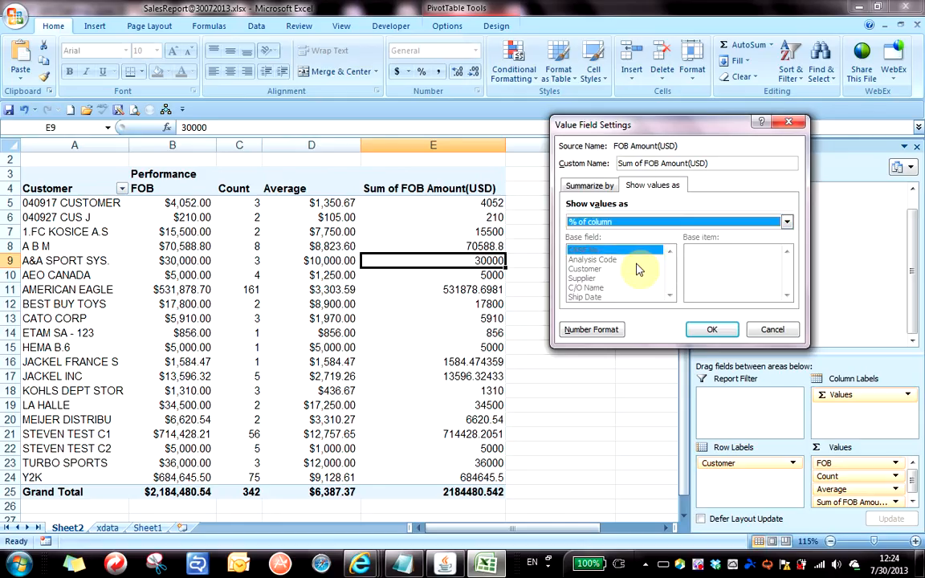
{"action": "left_click", "coordinate": [714, 331]}
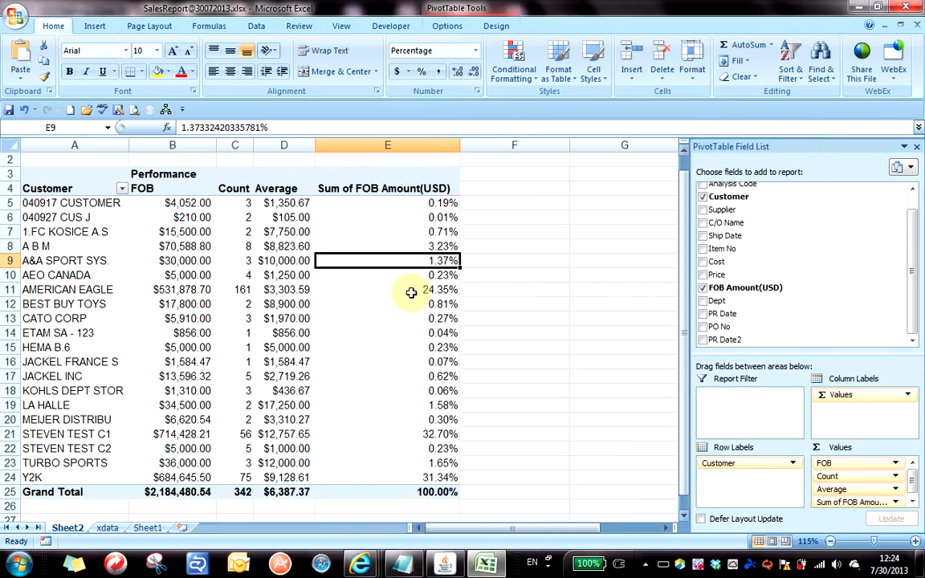
{"action": "left_click", "coordinate": [393, 217]}
Give columns B through E equal width and retitle column E's header 'Percentage'.
{"action": "left_click_drag", "start_coordinate": [198, 145], "coordinate": [324, 141]}
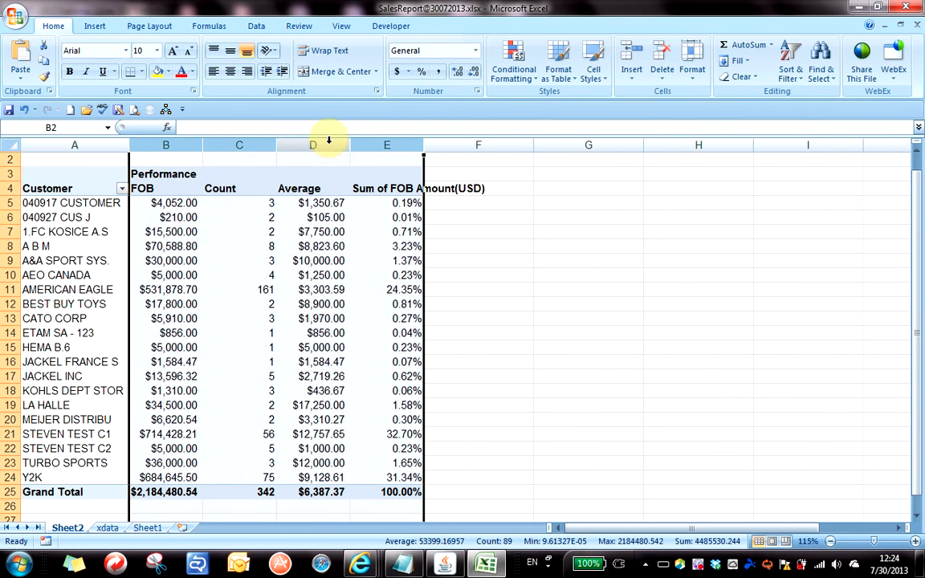
{"action": "left_click", "coordinate": [395, 193]}
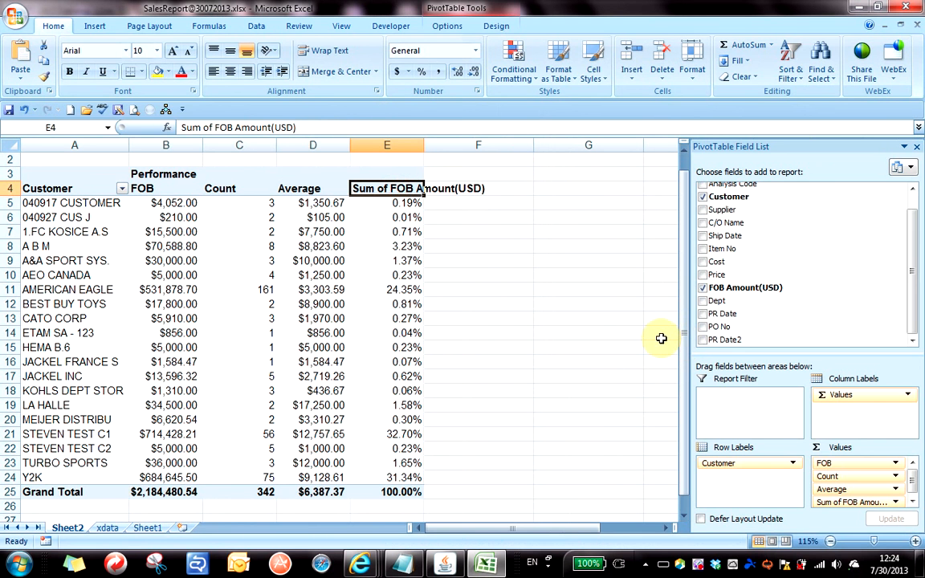
{"action": "type", "text": "Percentage\\"}
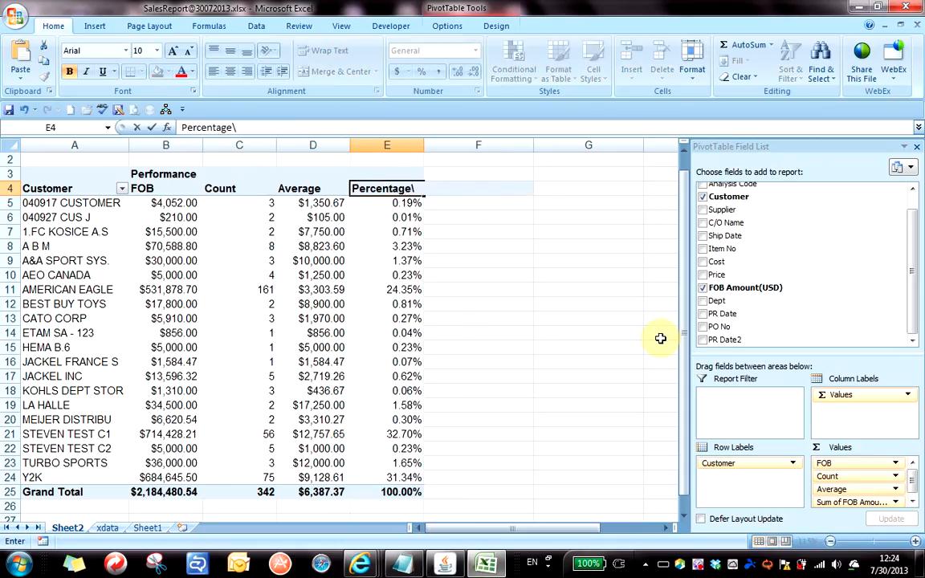
{"action": "key", "text": "BackSpace"}
{"action": "key", "text": "Return"}
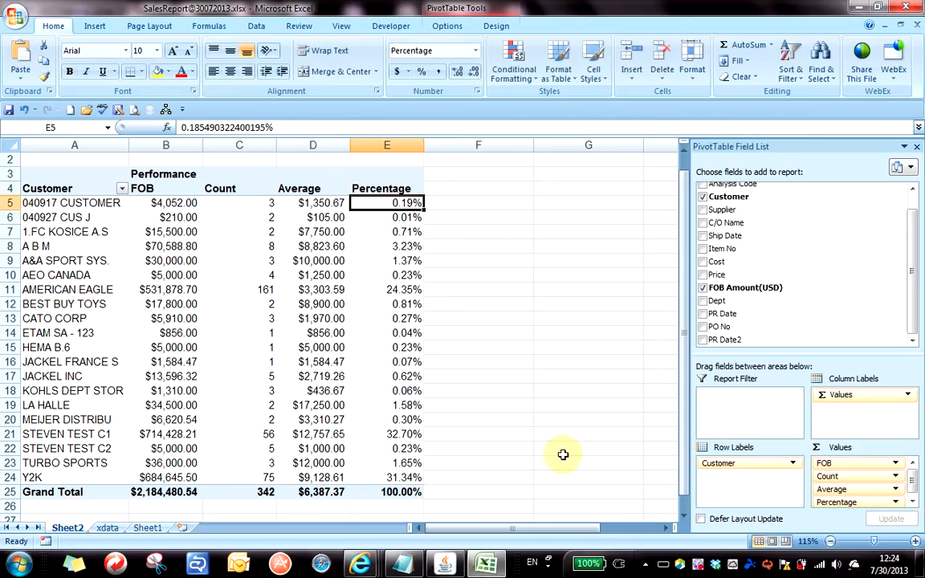
{"action": "left_click", "coordinate": [549, 306]}
{"action": "left_click", "coordinate": [386, 318]}
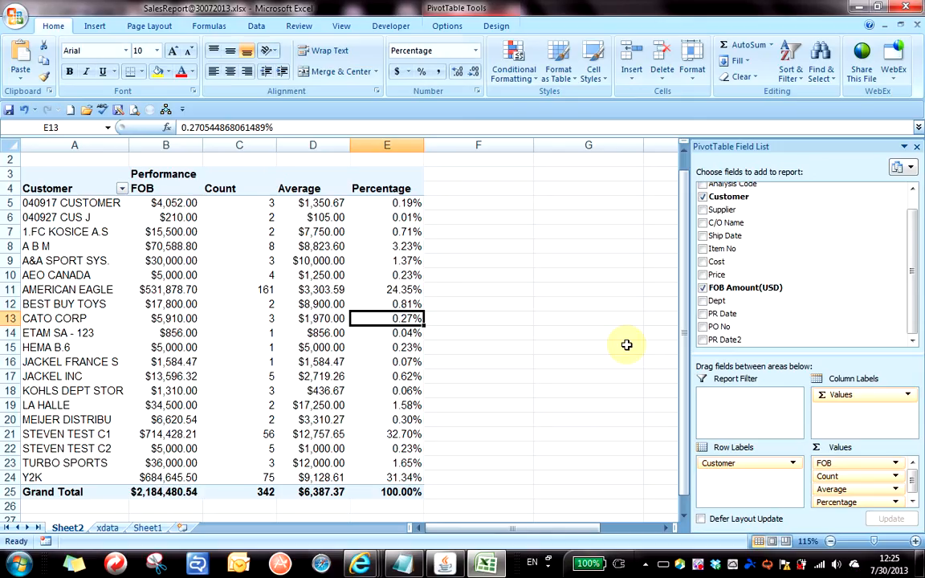
Check FOB values for 040927 CUS J and AEO CANADA, then widen column B.
{"action": "left_click", "coordinate": [378, 233]}
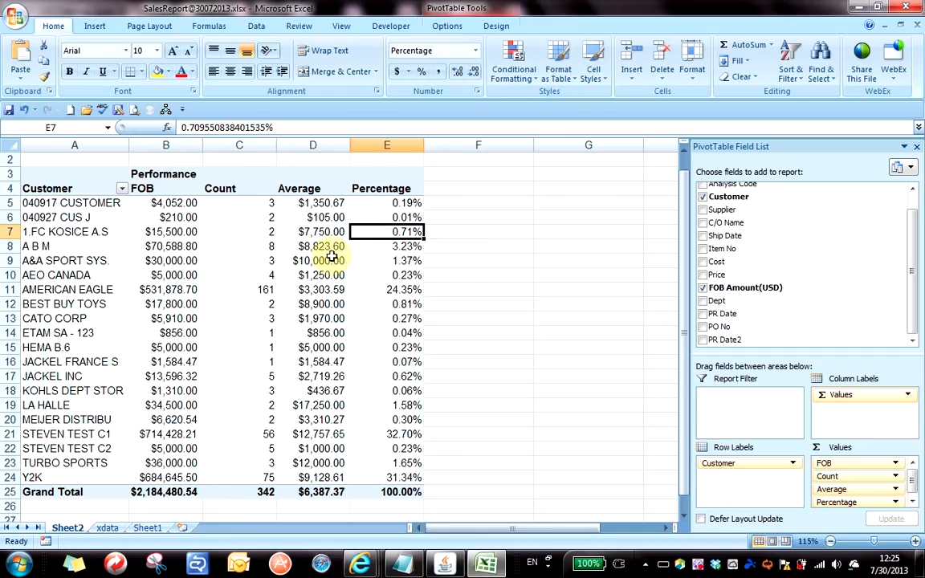
{"action": "left_click", "coordinate": [179, 219]}
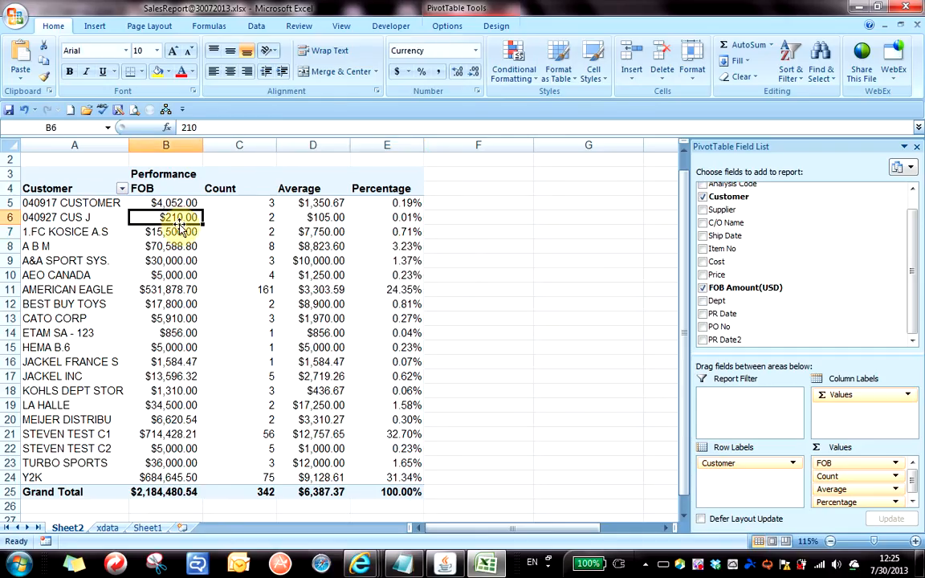
{"action": "left_click", "coordinate": [187, 274]}
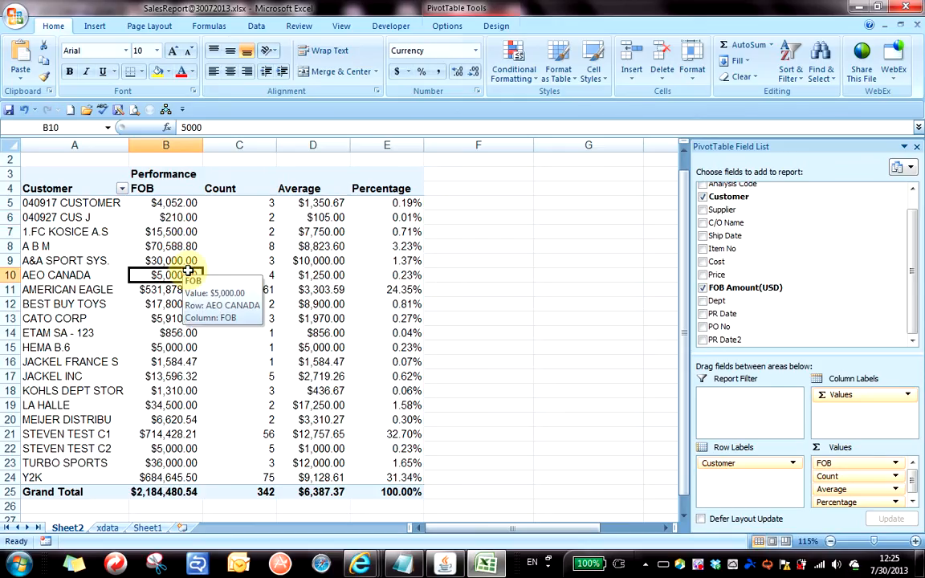
{"action": "left_click_drag", "start_coordinate": [203, 147], "coordinate": [218, 147]}
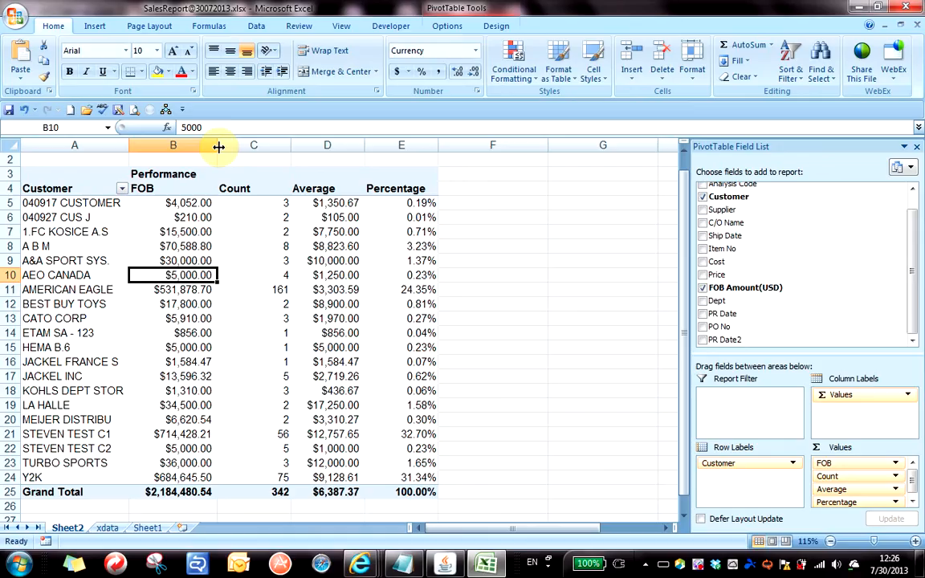
Review customers' Average, Count and Percentage values, e.g. 24.35% for AMERICAN EAGLE.
{"action": "left_click", "coordinate": [339, 289]}
{"action": "left_click", "coordinate": [351, 246]}
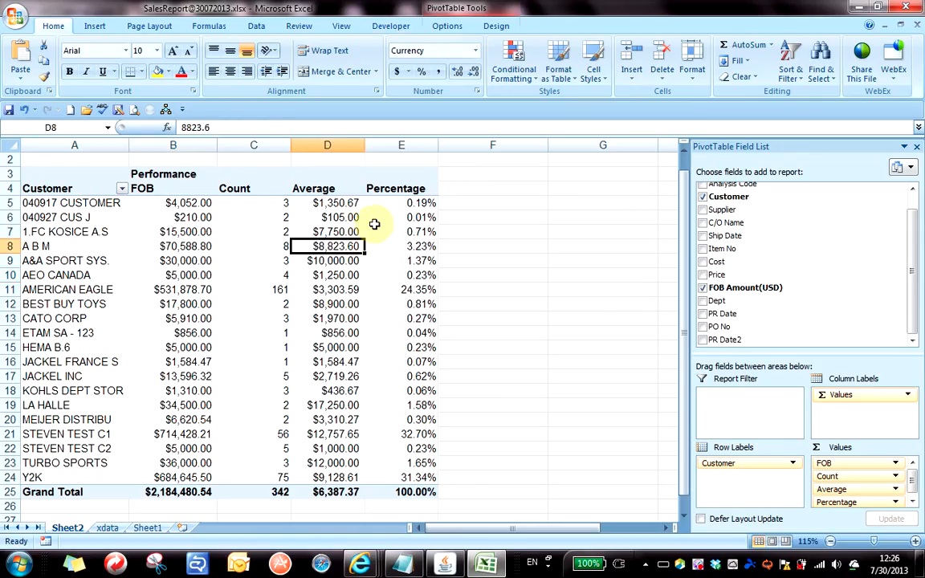
{"action": "left_click", "coordinate": [372, 220]}
{"action": "left_click", "coordinate": [334, 305]}
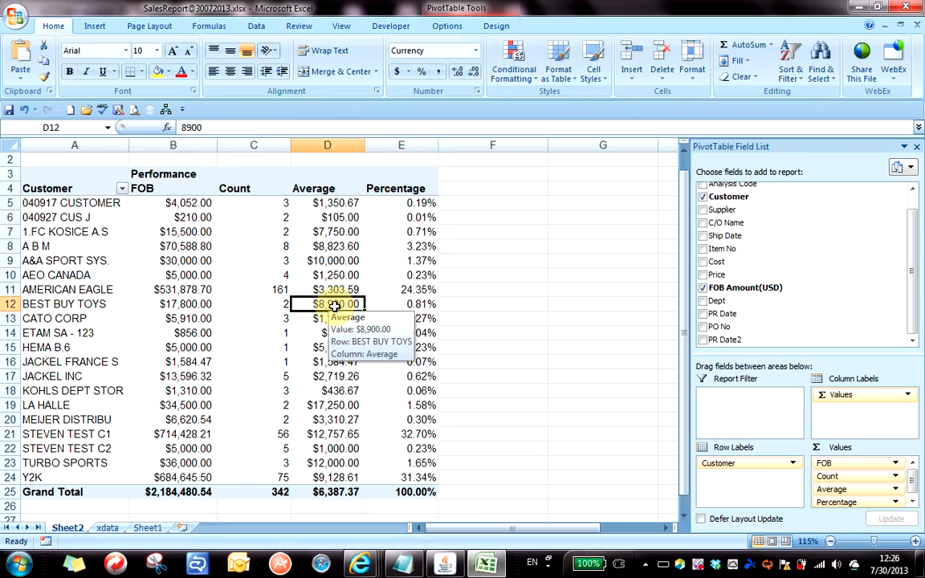
{"action": "left_click", "coordinate": [256, 278]}
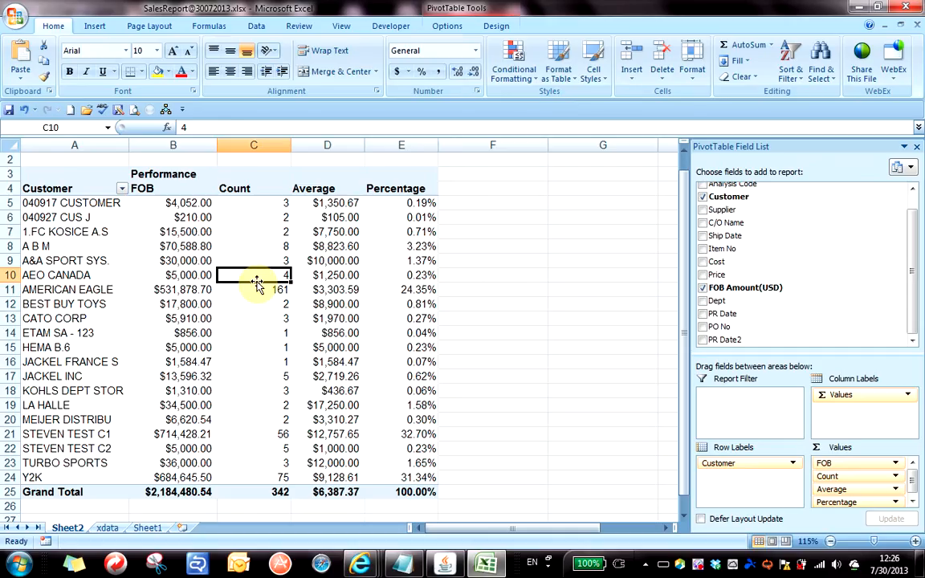
{"action": "left_click", "coordinate": [378, 332]}
{"action": "left_click", "coordinate": [374, 273]}
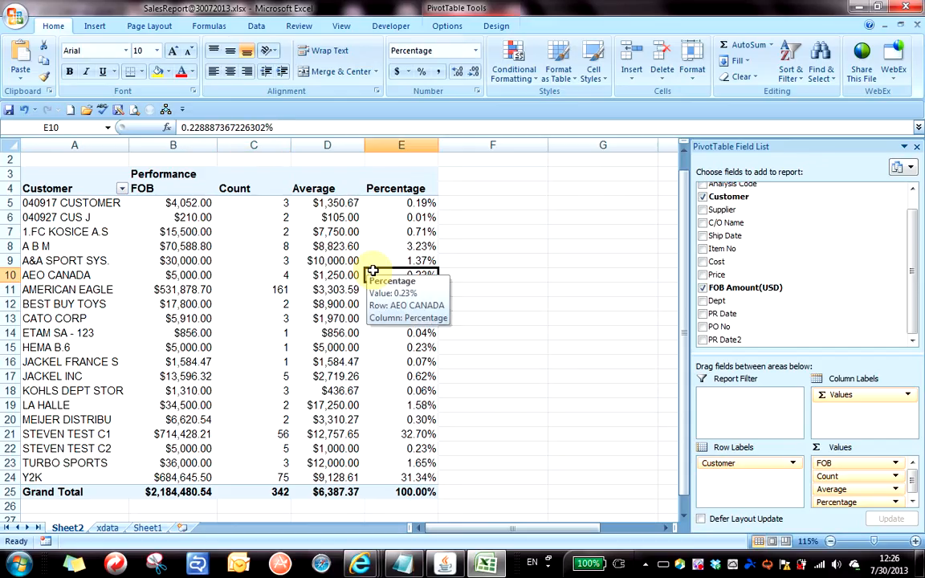
{"action": "left_click", "coordinate": [372, 218]}
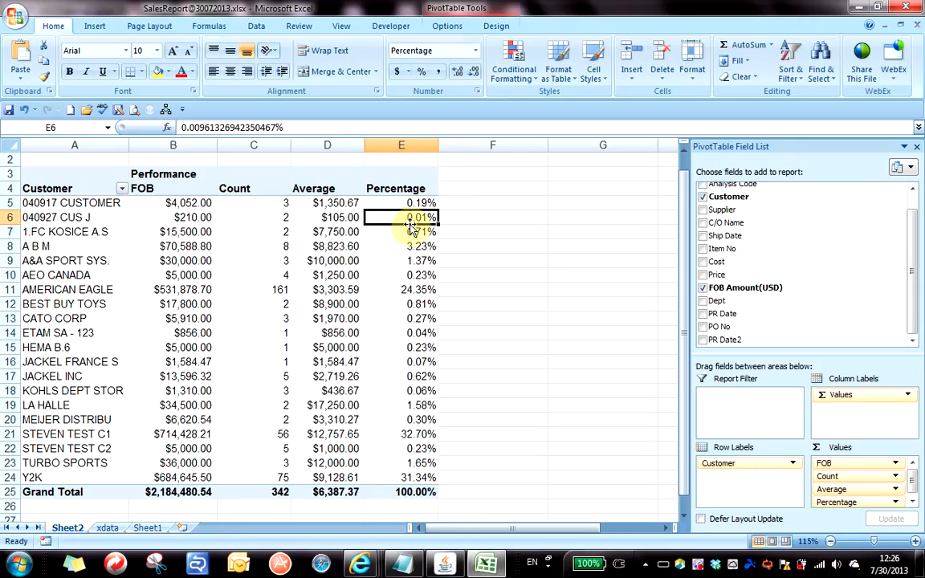
{"action": "left_click", "coordinate": [398, 290]}
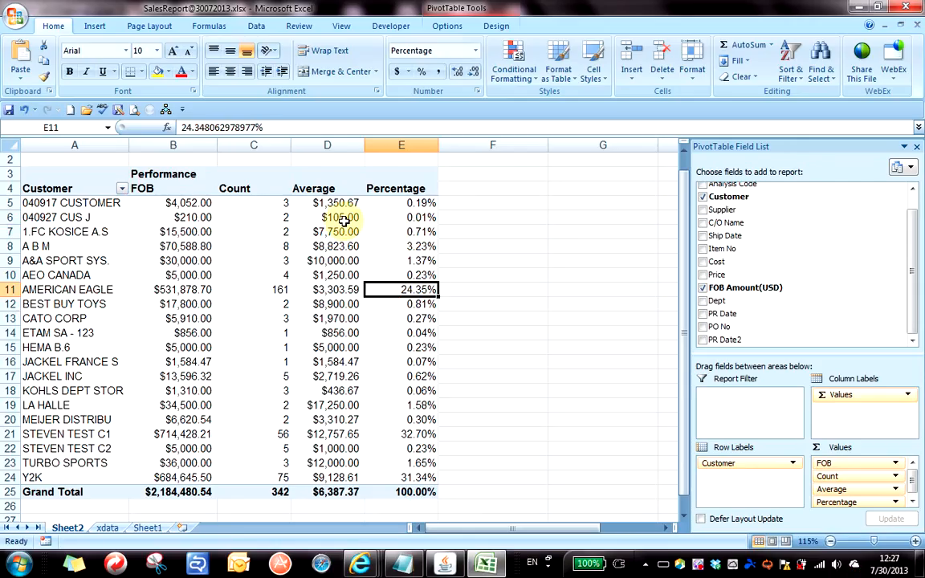
{"action": "left_click", "coordinate": [400, 217]}
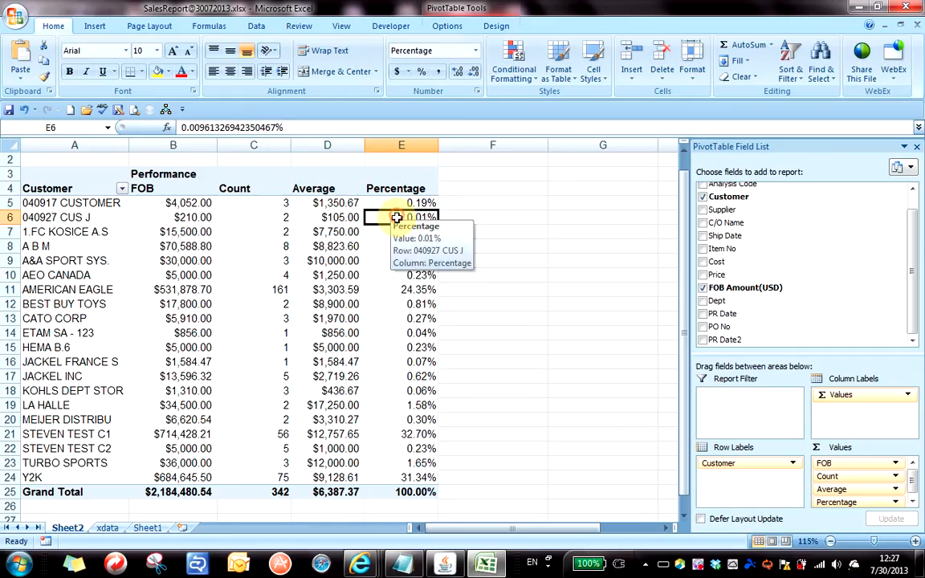
{"action": "left_click", "coordinate": [390, 273]}
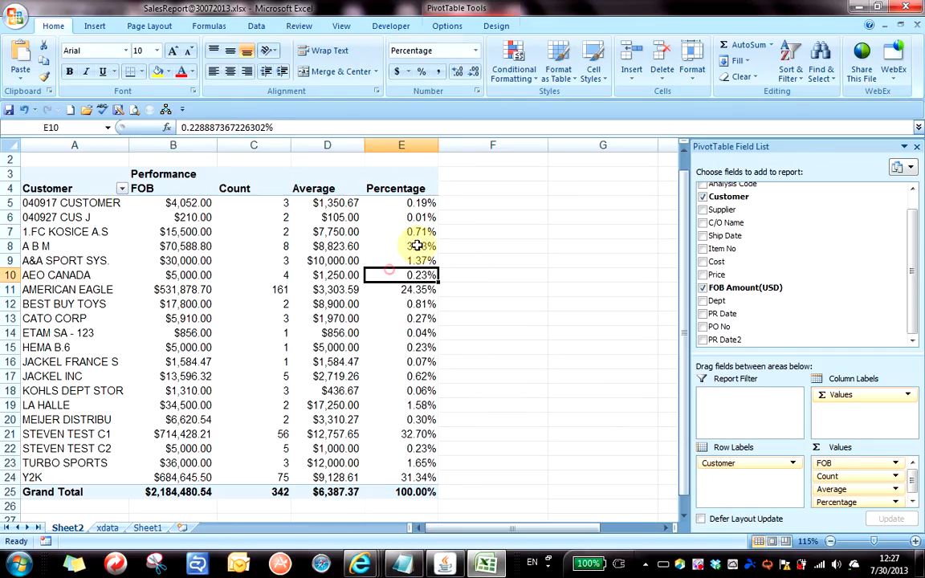
{"action": "left_click", "coordinate": [419, 232]}
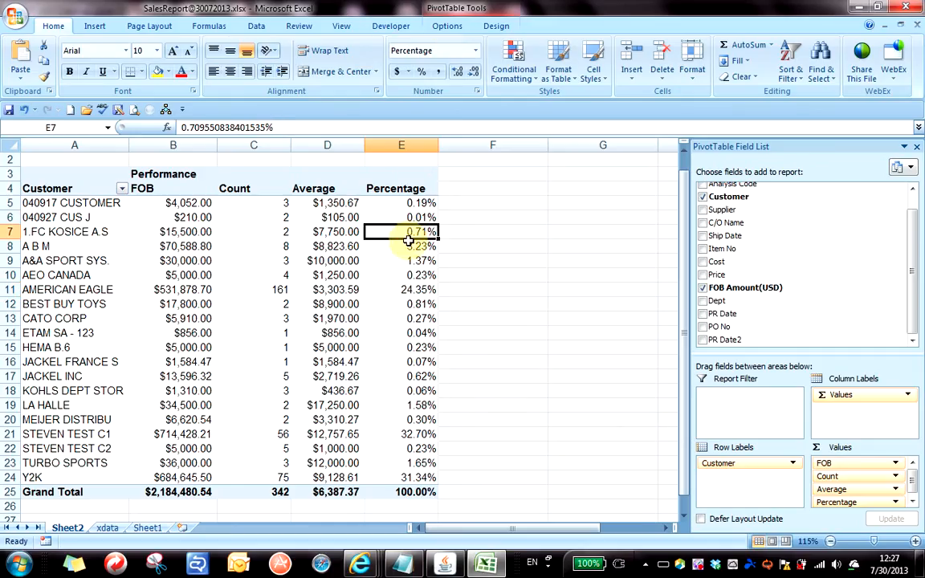
Open the Formulas list on the PivotTable Options tab to reach Calculated Field.
{"action": "left_click", "coordinate": [452, 26]}
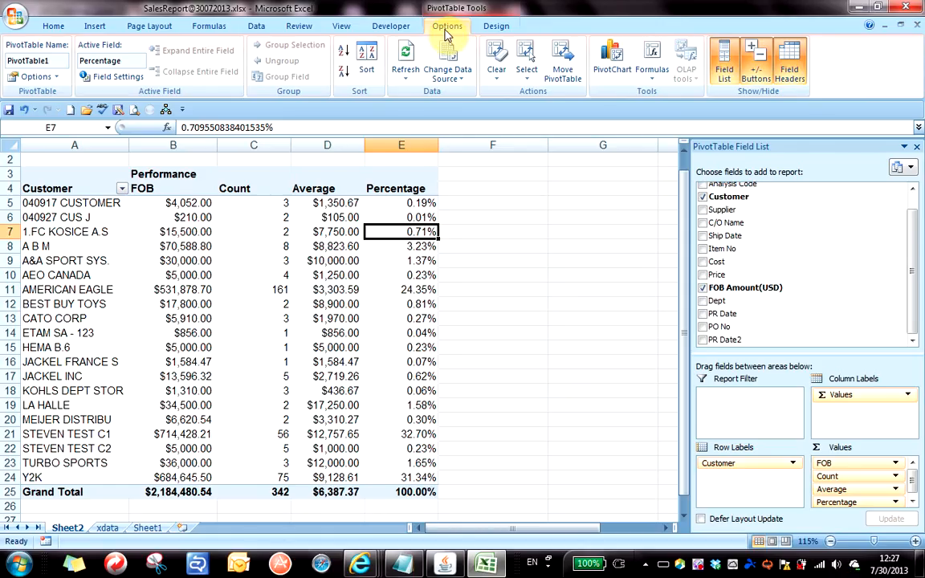
{"action": "left_click", "coordinate": [654, 72]}
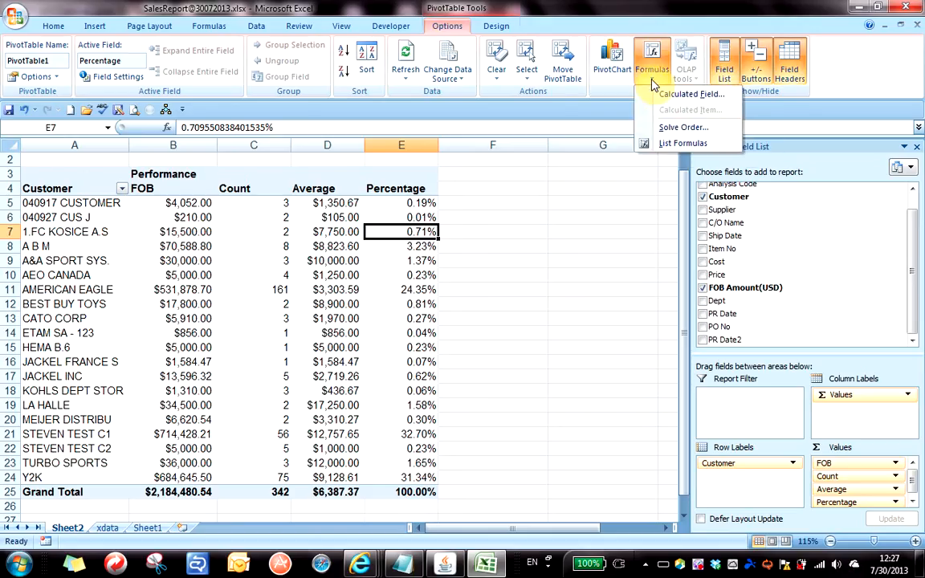
Name a new calculated field Profit with formula ='FOB Amount(USD)' * 0.05.
{"action": "left_click", "coordinate": [693, 95]}
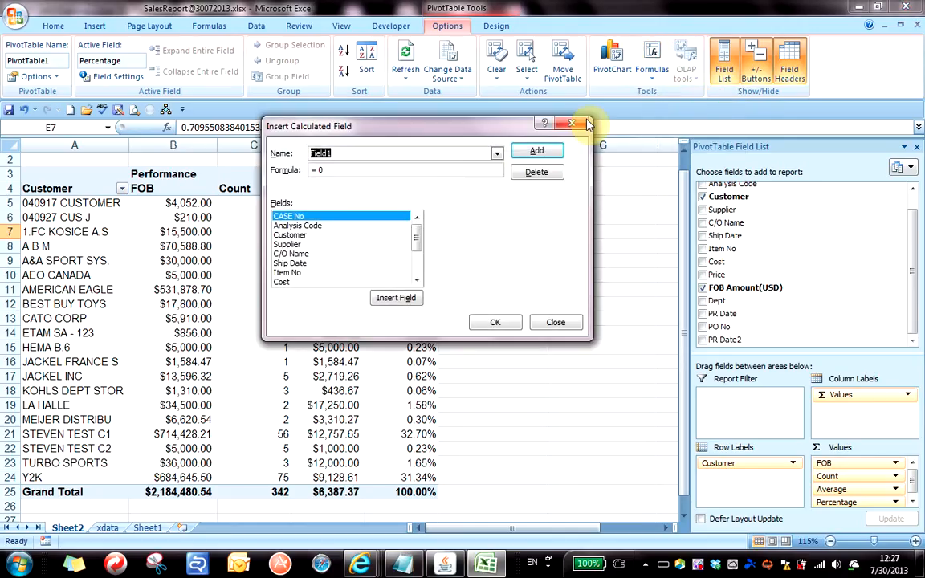
{"action": "left_click_drag", "start_coordinate": [450, 128], "coordinate": [684, 91]}
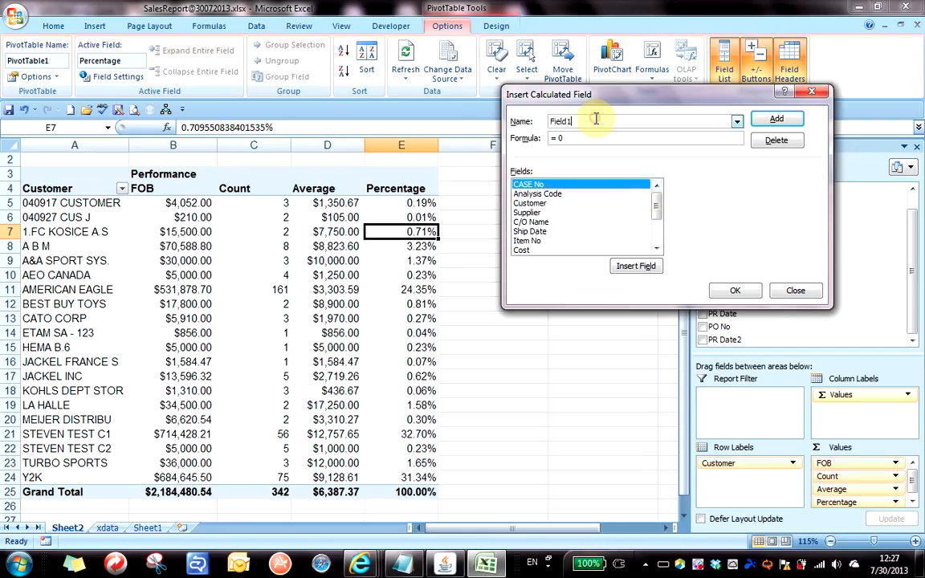
{"action": "type", "text": "Profit"}
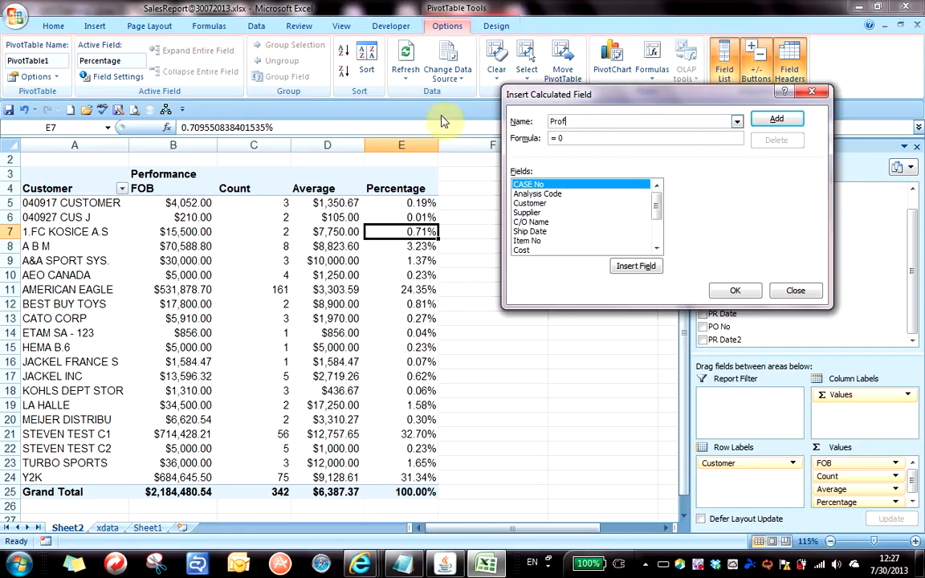
{"action": "left_click", "coordinate": [558, 140]}
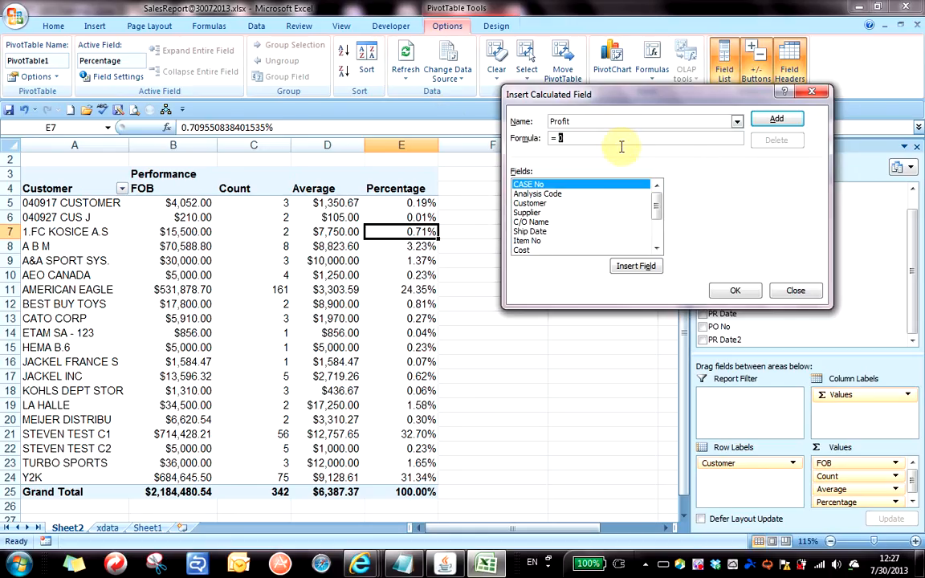
{"action": "left_click", "coordinate": [655, 249]}
{"action": "left_click", "coordinate": [653, 248]}
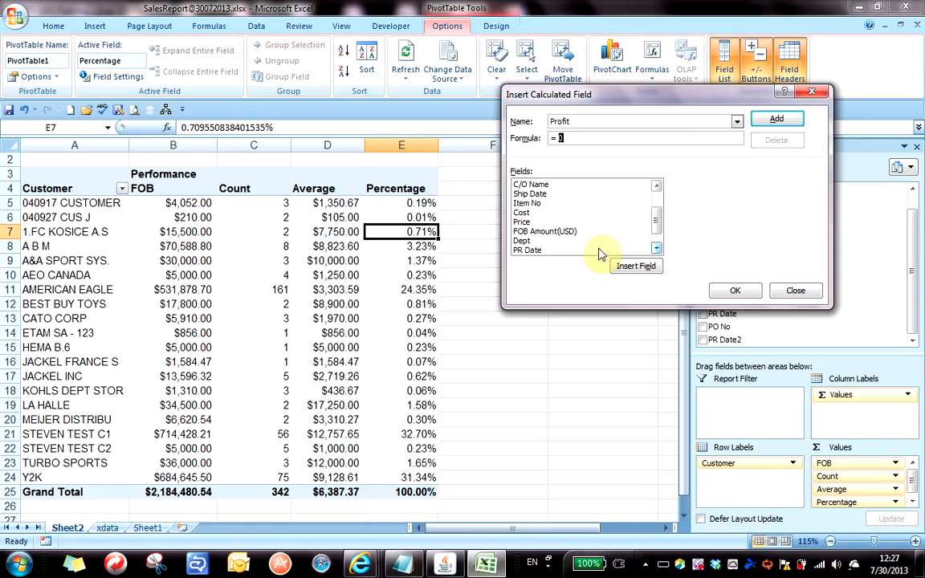
{"action": "double_click", "coordinate": [547, 232]}
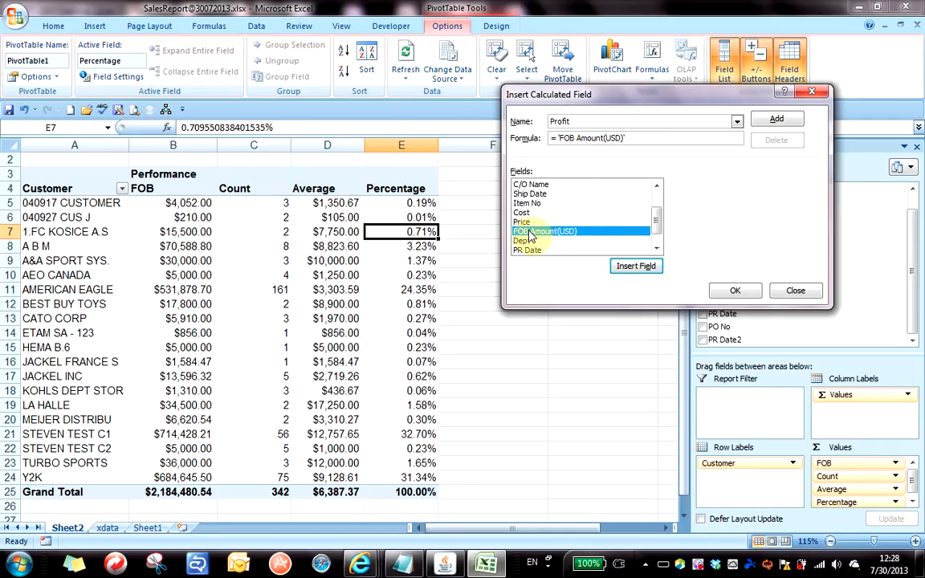
{"action": "left_click", "coordinate": [673, 140]}
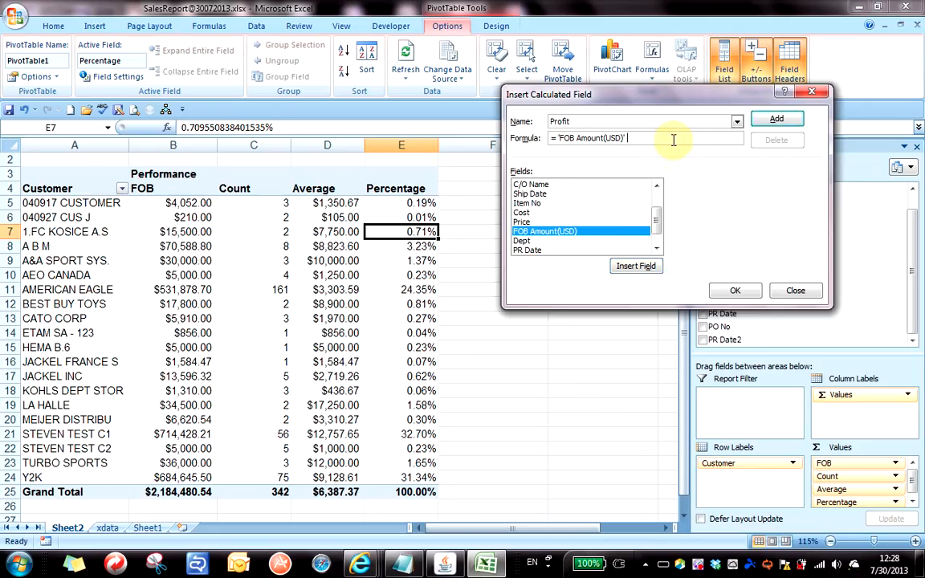
{"action": "type", "text": "* 0.05"}
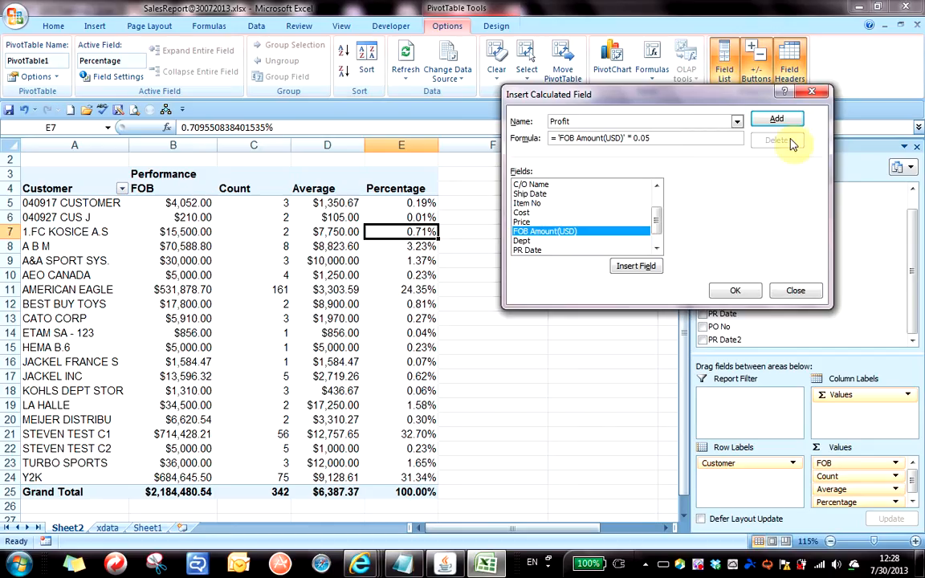
Add the Profit field, verify it appears in the Fields list, and confirm with OK.
{"action": "left_click", "coordinate": [778, 121]}
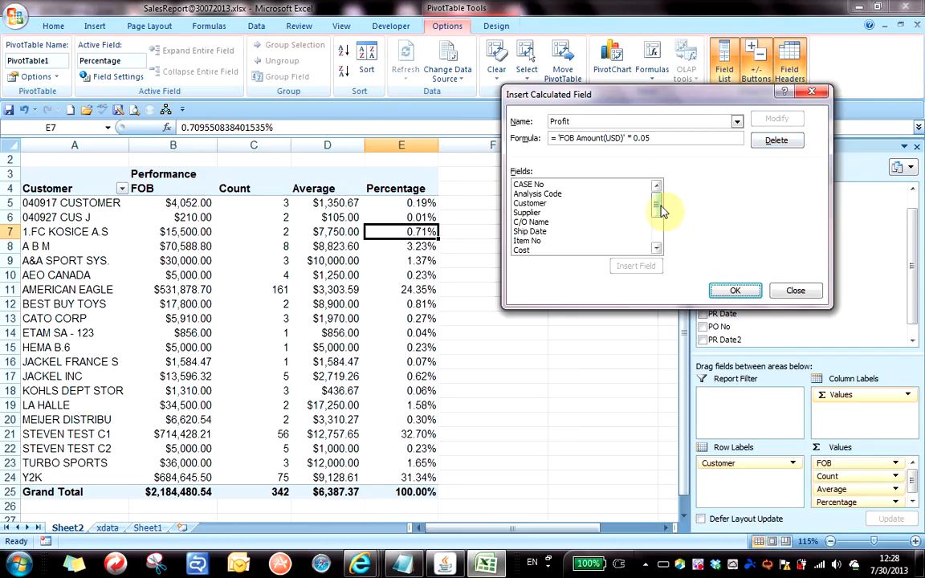
{"action": "left_click_drag", "start_coordinate": [659, 201], "coordinate": [662, 255]}
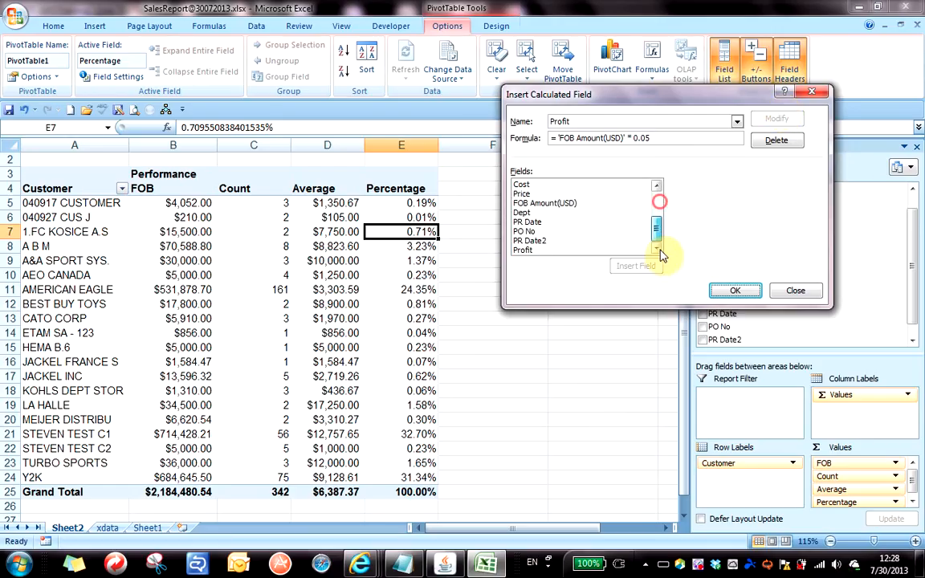
{"action": "left_click", "coordinate": [530, 249]}
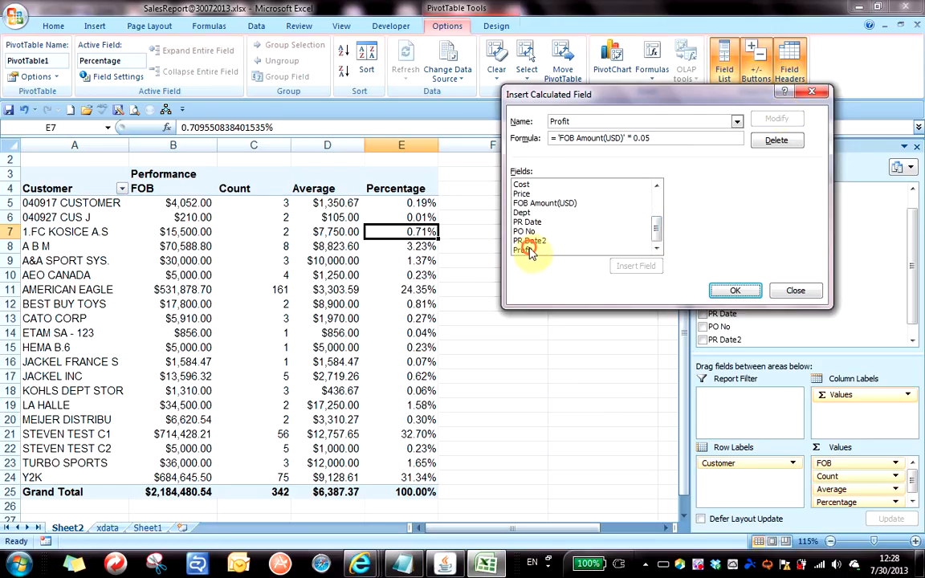
{"action": "left_click", "coordinate": [618, 93]}
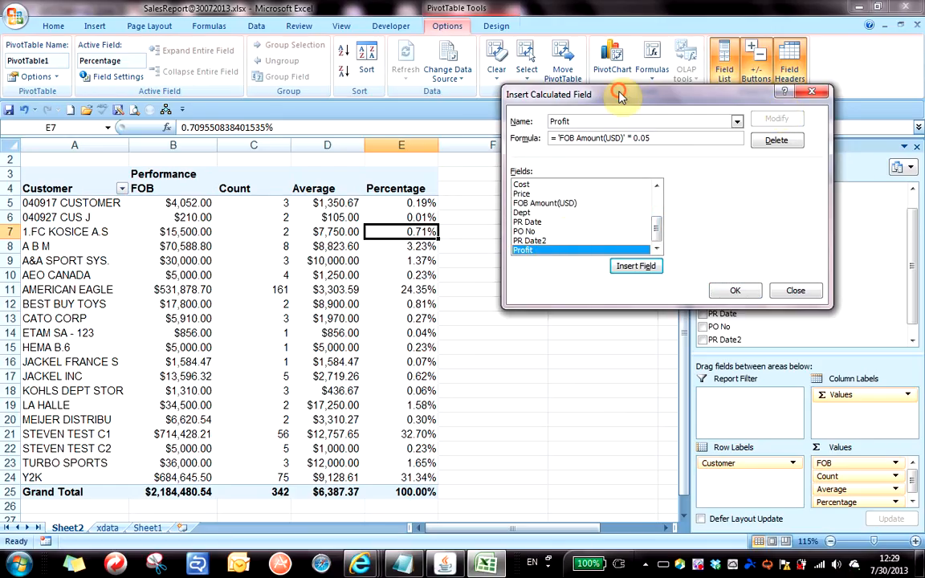
{"action": "left_click_drag", "start_coordinate": [619, 93], "coordinate": [628, 50]}
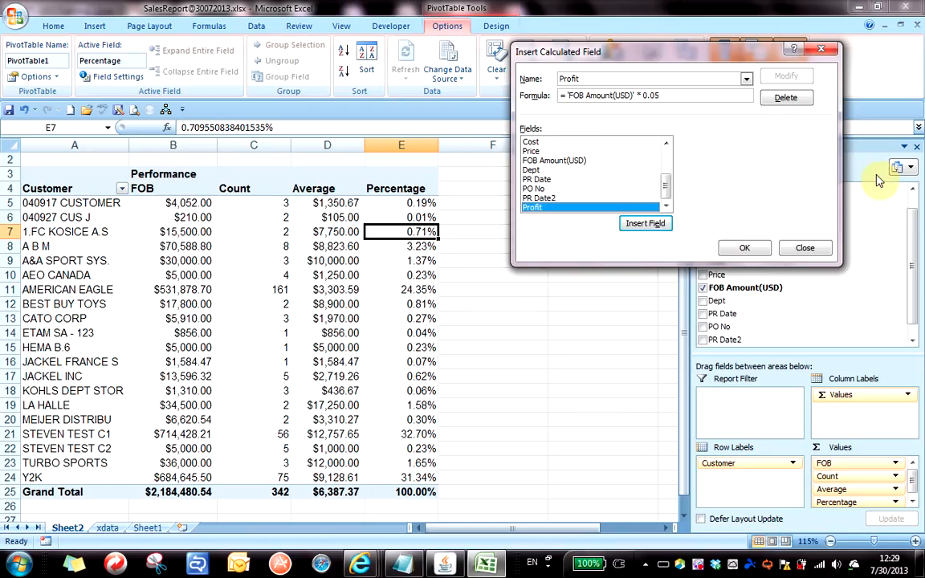
{"action": "left_click", "coordinate": [746, 243]}
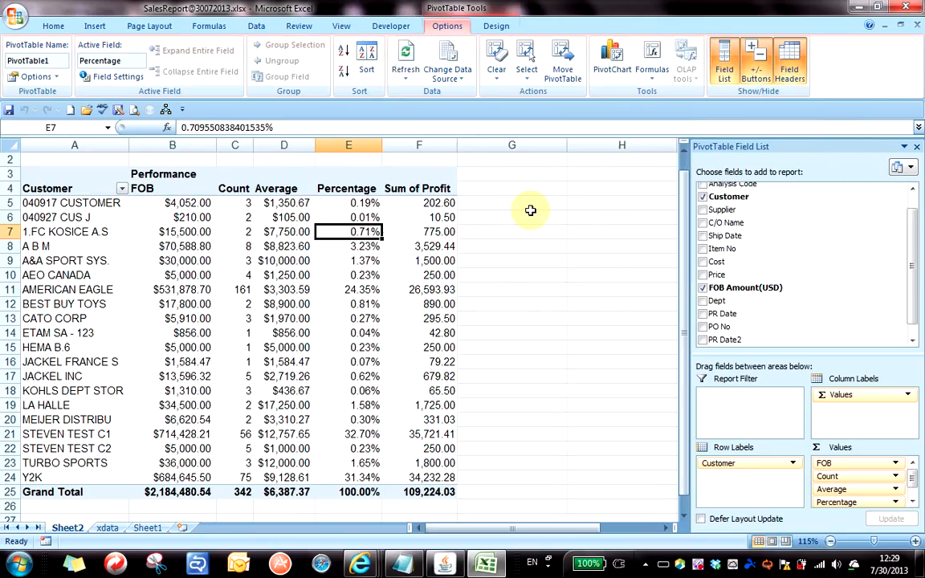
Widen the Percentage and Sum of Profit columns and check profit values down to LA HALLE.
{"action": "left_click_drag", "start_coordinate": [382, 144], "coordinate": [394, 144]}
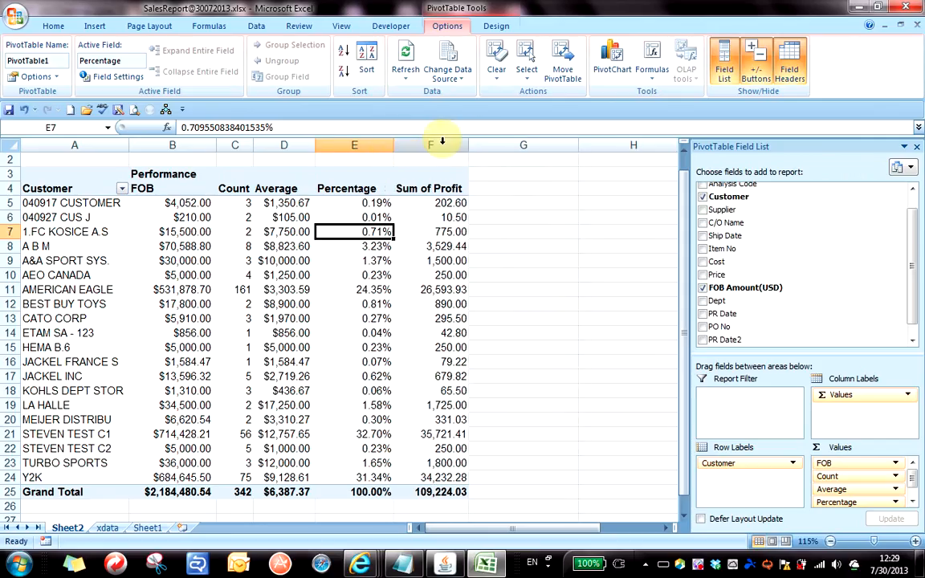
{"action": "left_click_drag", "start_coordinate": [470, 144], "coordinate": [483, 145]}
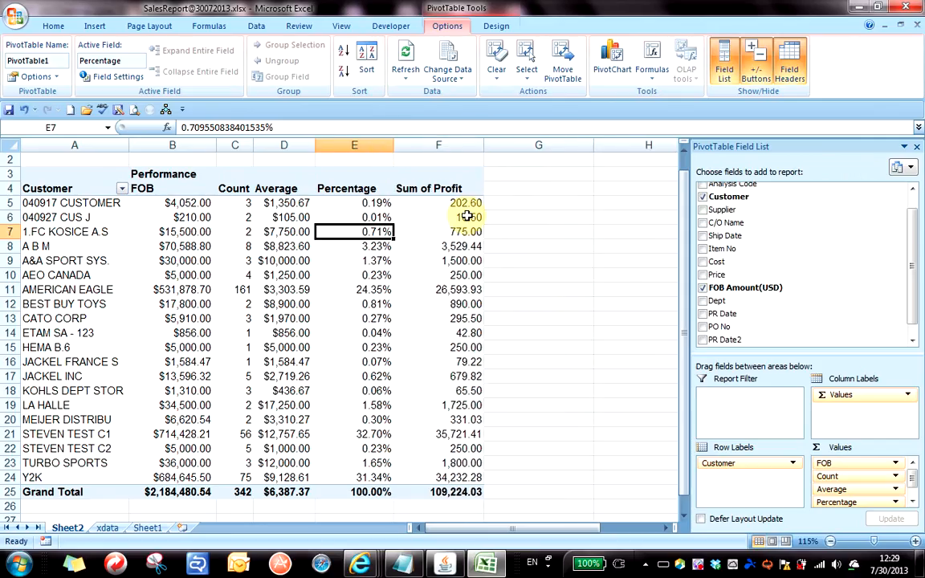
{"action": "left_click", "coordinate": [432, 203]}
{"action": "left_click", "coordinate": [434, 245]}
{"action": "left_click", "coordinate": [429, 217]}
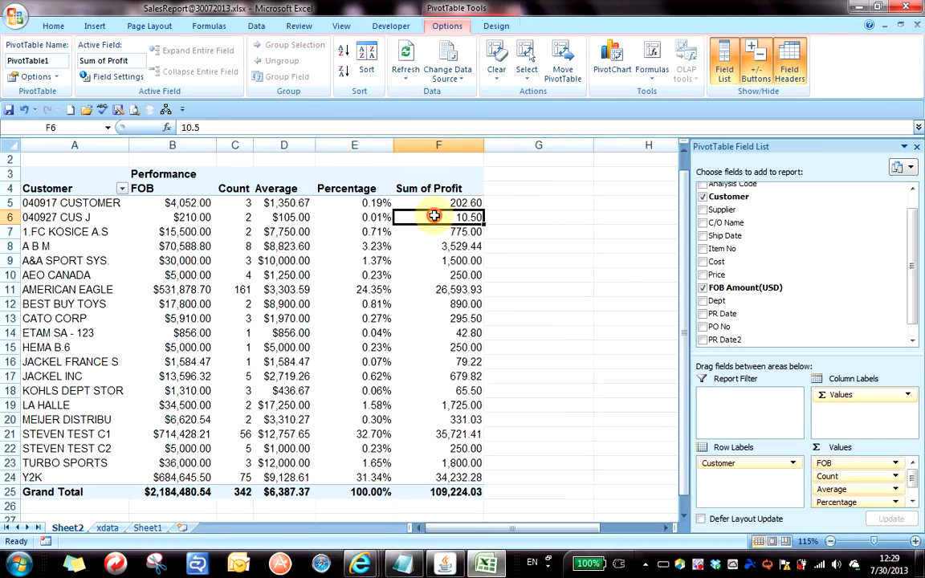
{"action": "left_click", "coordinate": [432, 202]}
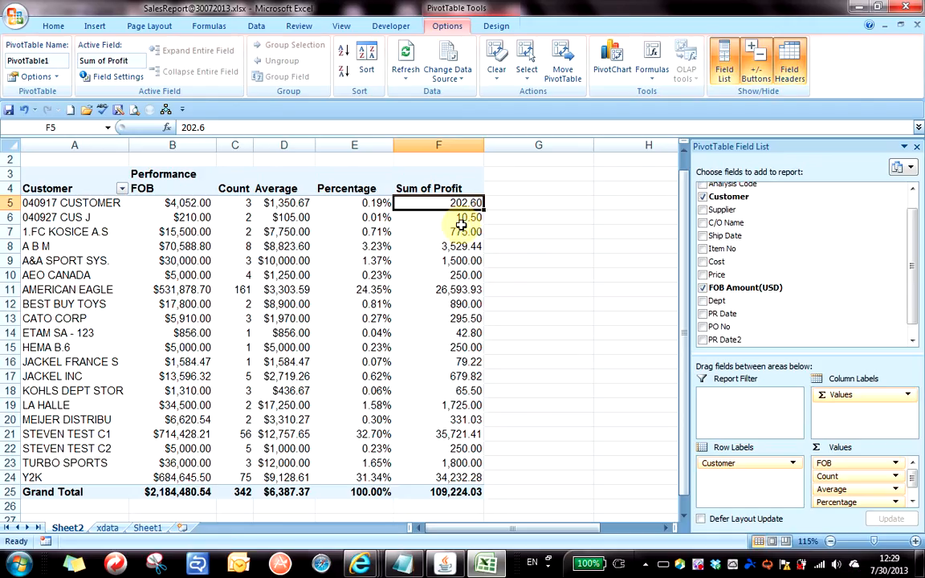
{"action": "left_click", "coordinate": [454, 218]}
{"action": "left_click", "coordinate": [460, 275]}
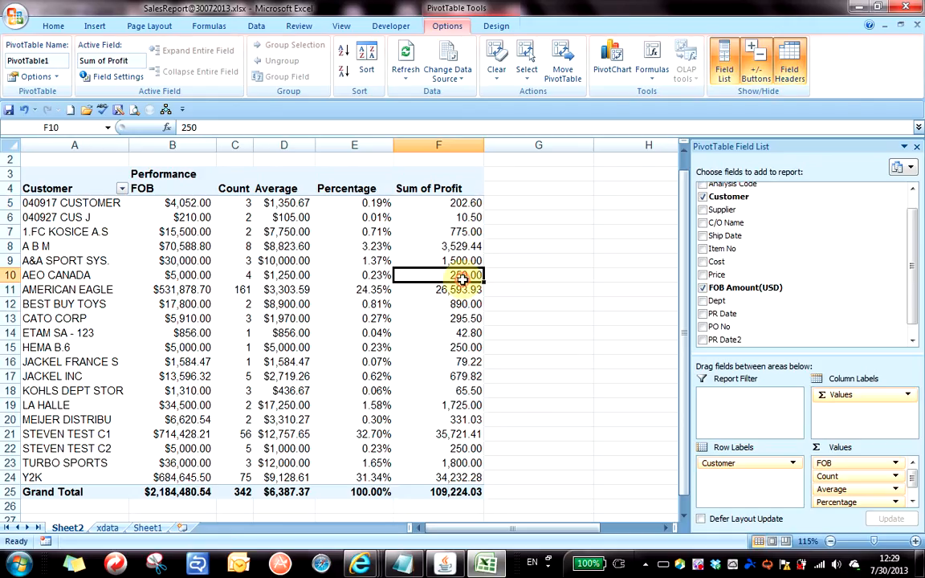
{"action": "left_click", "coordinate": [462, 232]}
{"action": "left_click", "coordinate": [456, 333]}
{"action": "left_click", "coordinate": [441, 405]}
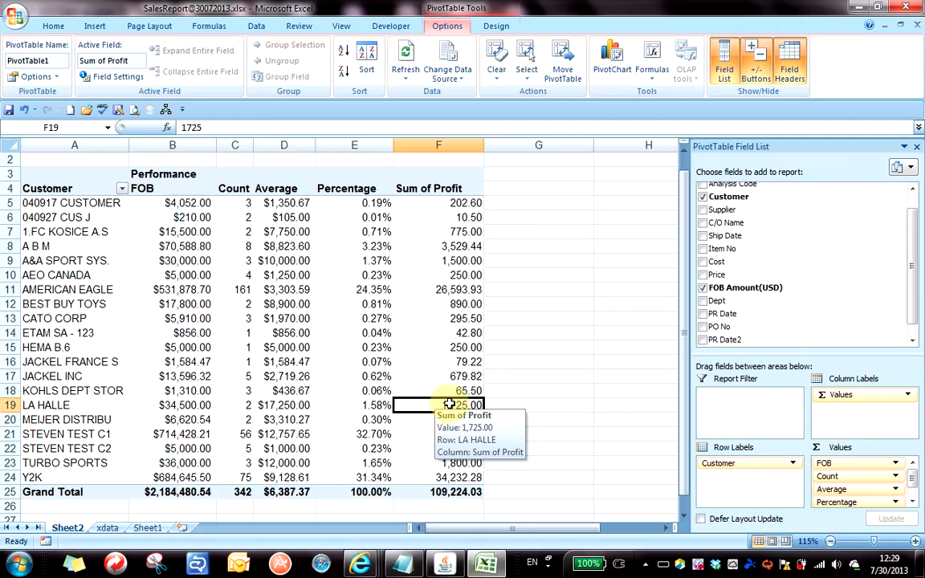
Recheck profits such as 775.00 for 1.FC KOSICE A.S, then reopen PivotTable Formulas.
{"action": "left_click", "coordinate": [437, 227]}
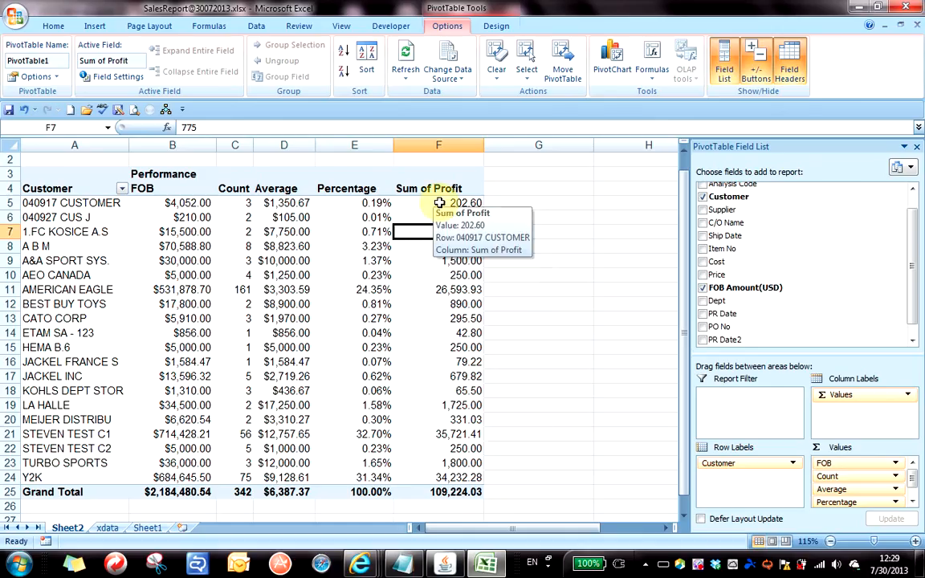
{"action": "left_click", "coordinate": [452, 289]}
{"action": "left_click", "coordinate": [458, 246]}
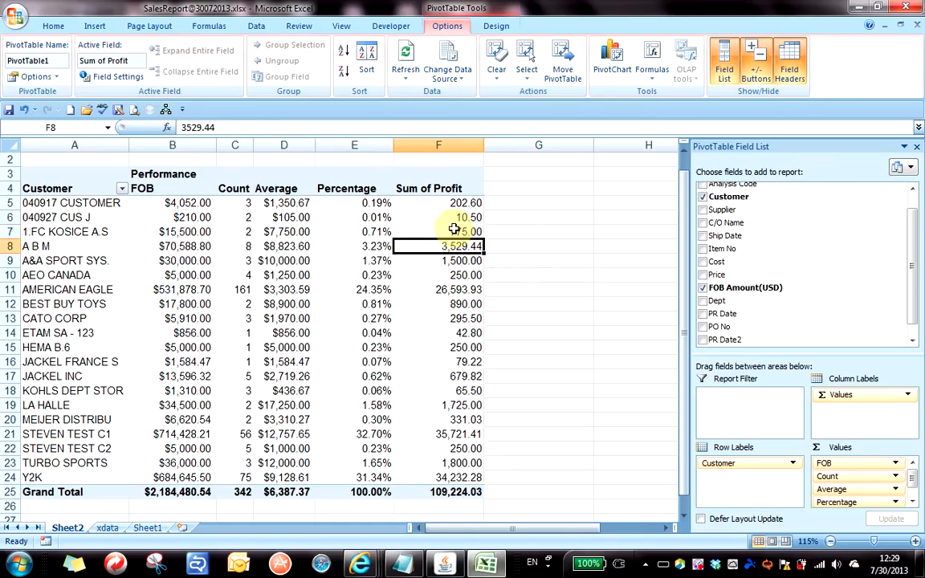
{"action": "left_click", "coordinate": [454, 230]}
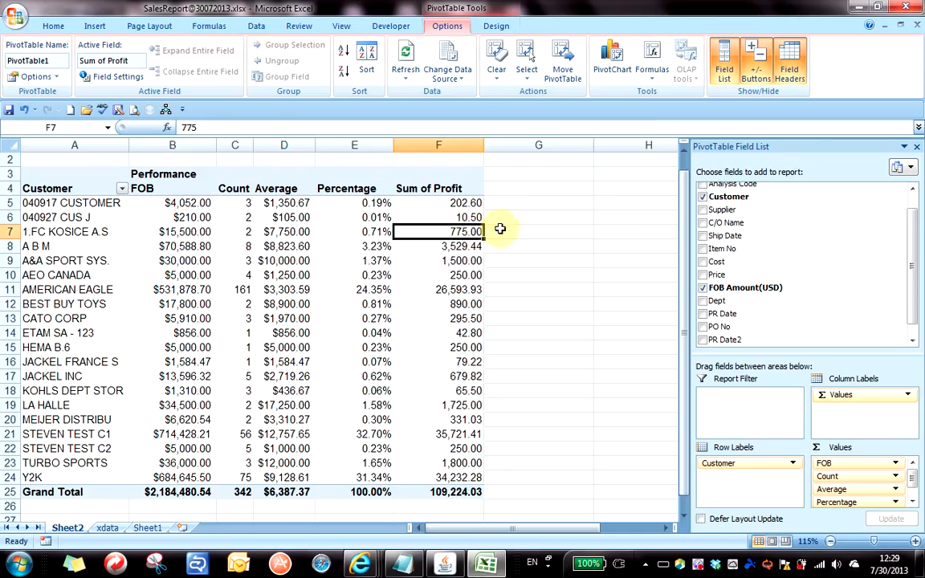
{"action": "left_click", "coordinate": [653, 81]}
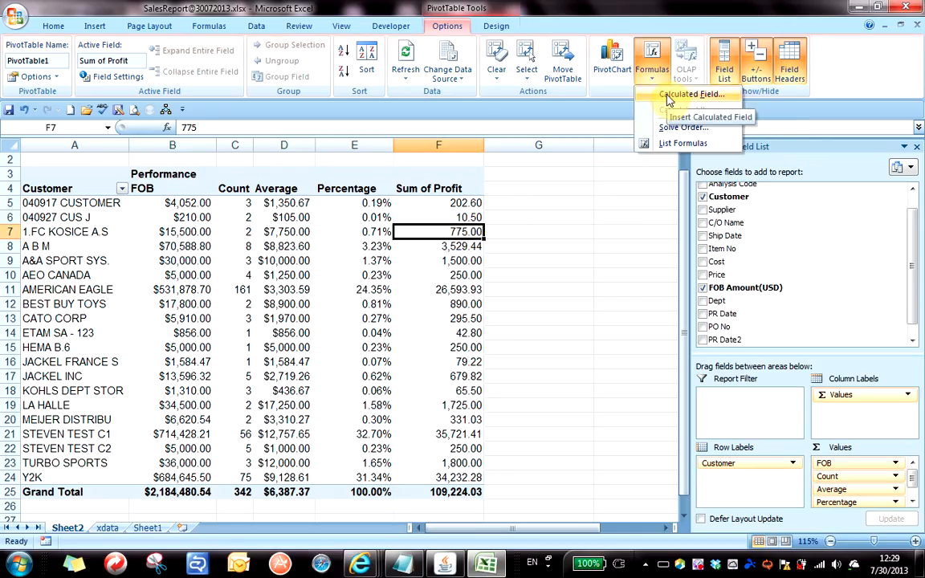
In Insert Calculated Field, load the existing Profit field and delete it.
{"action": "left_click", "coordinate": [666, 95]}
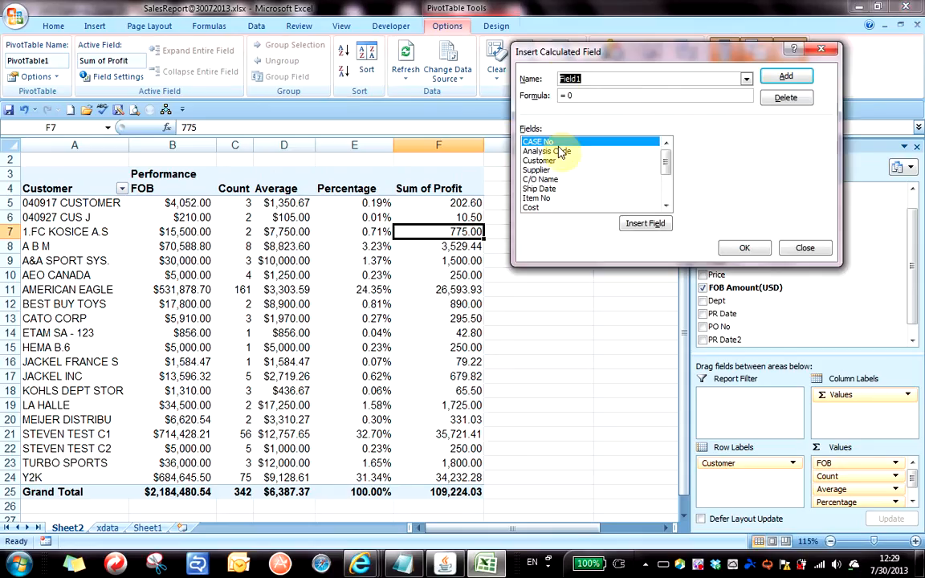
{"action": "left_click_drag", "start_coordinate": [588, 53], "coordinate": [608, 128]}
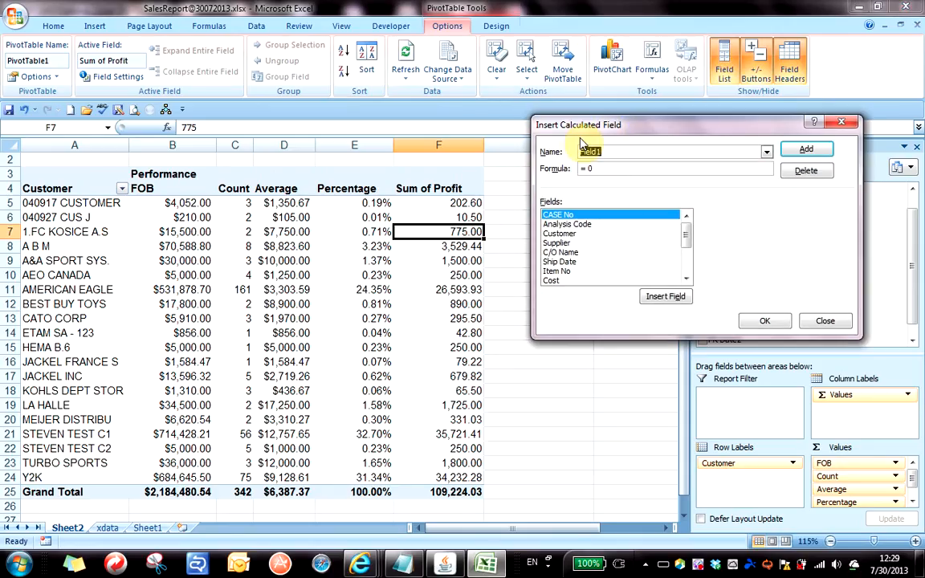
{"action": "left_click", "coordinate": [767, 151]}
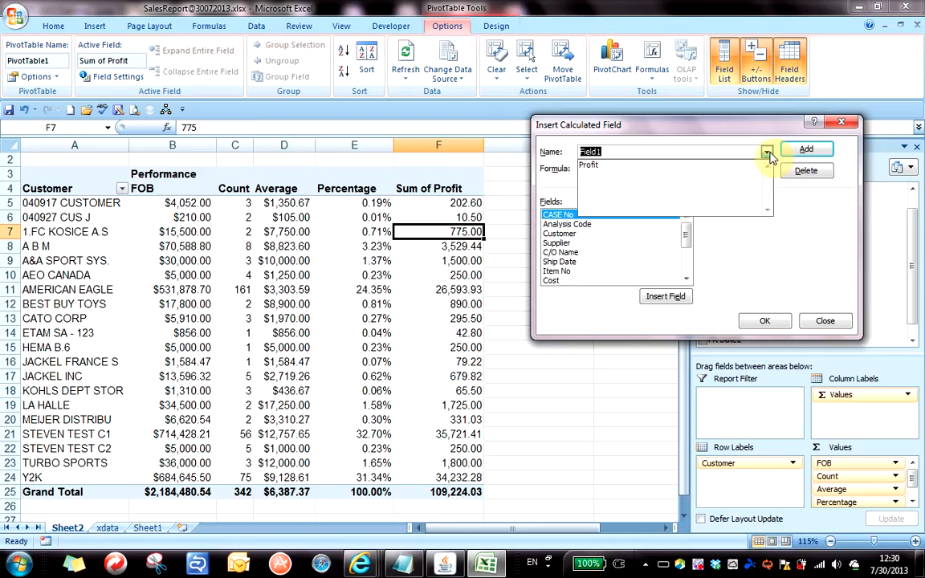
{"action": "left_click", "coordinate": [713, 165]}
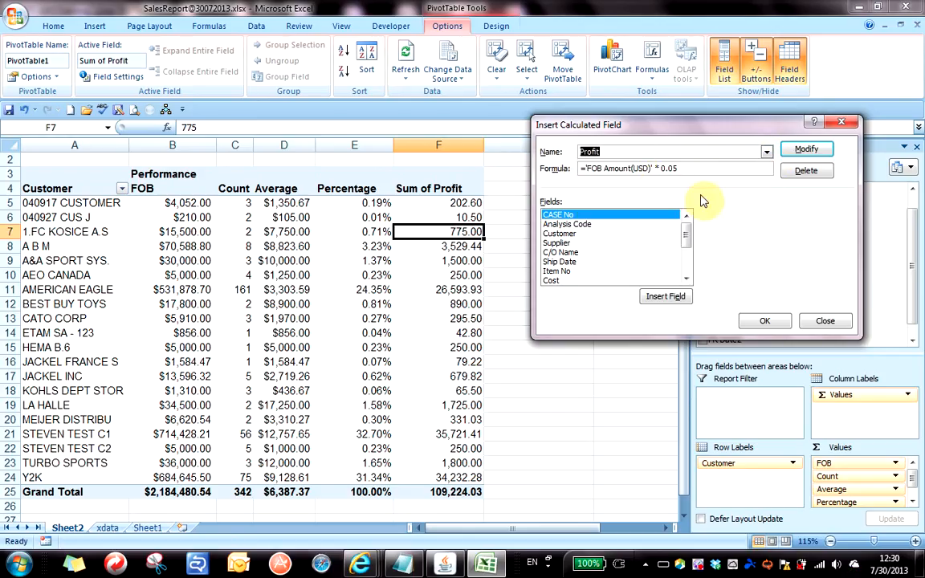
{"action": "left_click", "coordinate": [807, 172]}
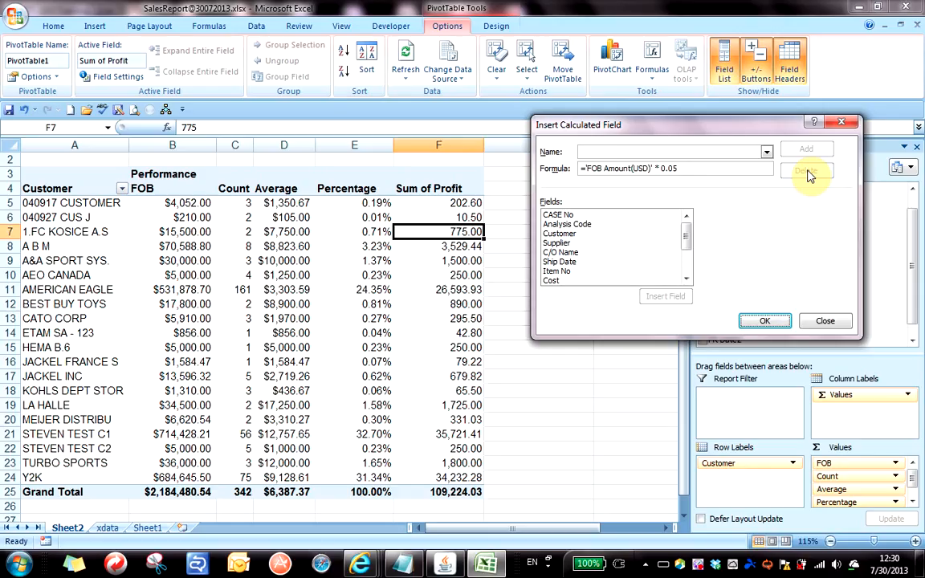
Re-add Profit as ='FOB Amount(USD)' * 0.05 and close the dialog with OK.
{"action": "left_click", "coordinate": [682, 150]}
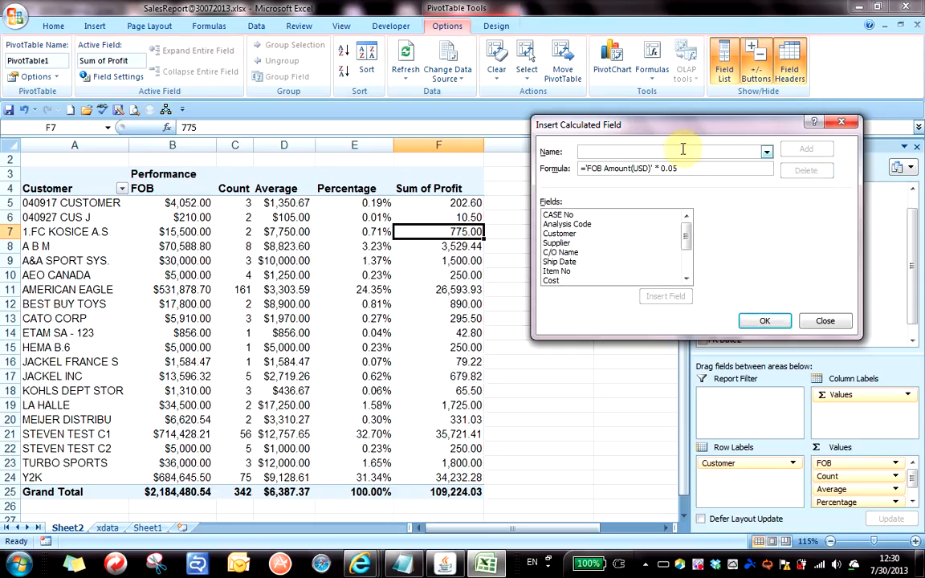
{"action": "type", "text": "Profit"}
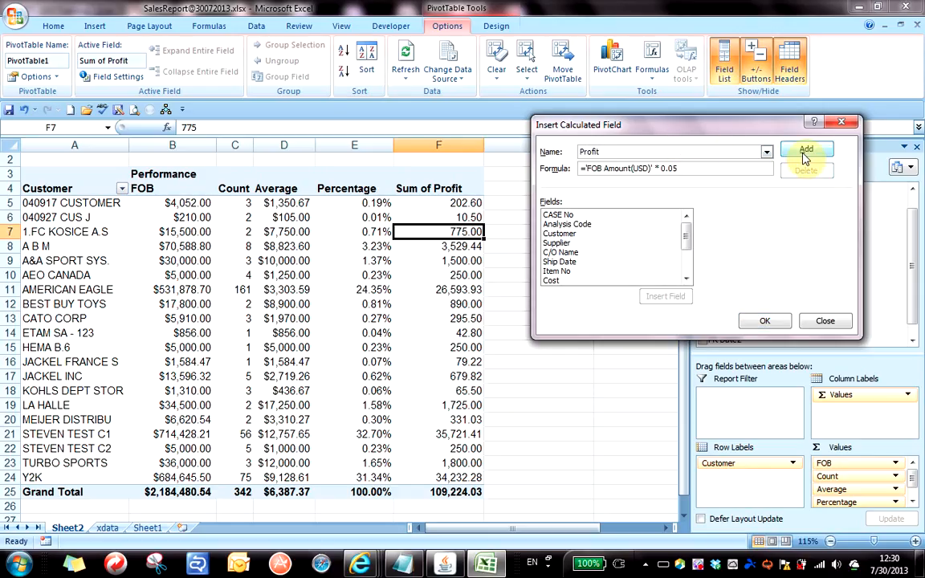
{"action": "left_click", "coordinate": [806, 153]}
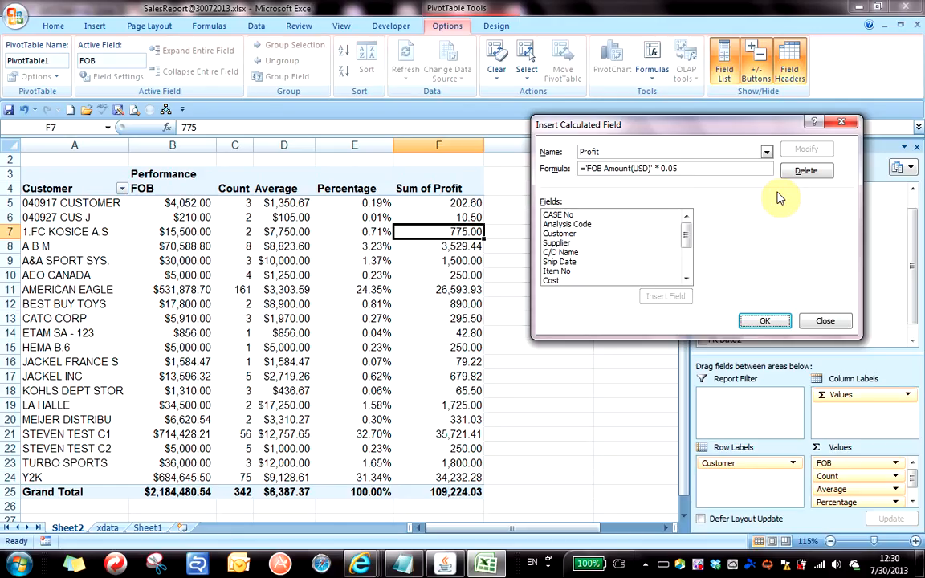
{"action": "left_click", "coordinate": [696, 154]}
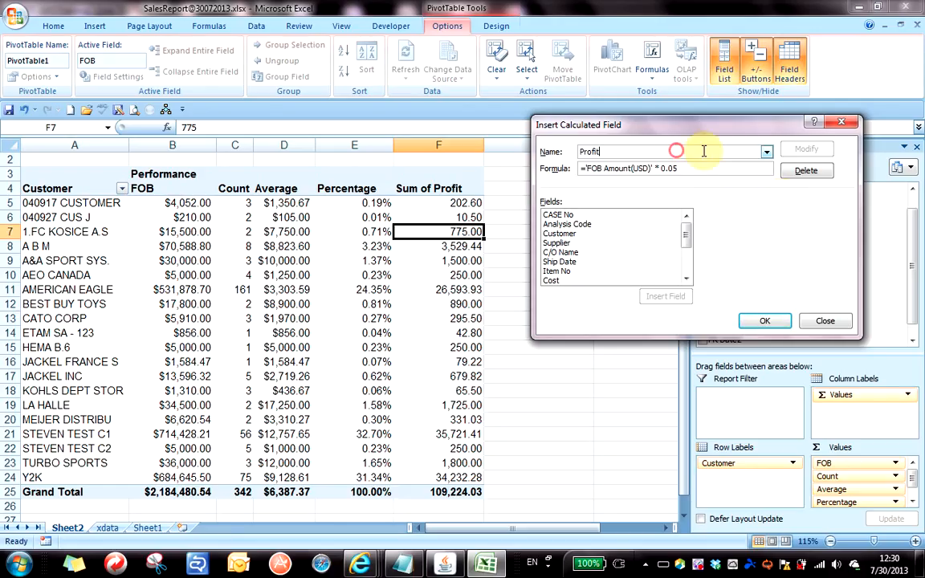
{"action": "left_click", "coordinate": [766, 152]}
{"action": "left_click", "coordinate": [702, 166]}
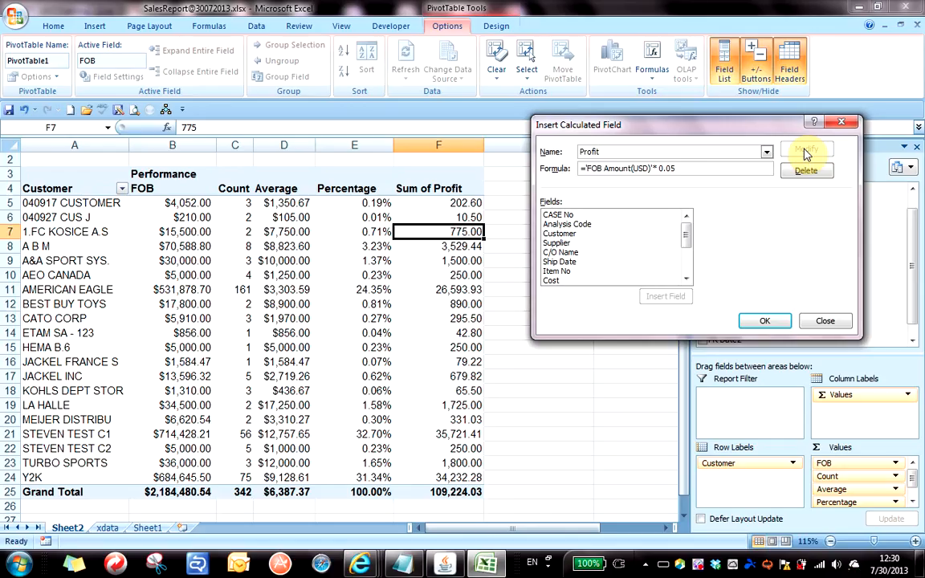
{"action": "left_click", "coordinate": [765, 320]}
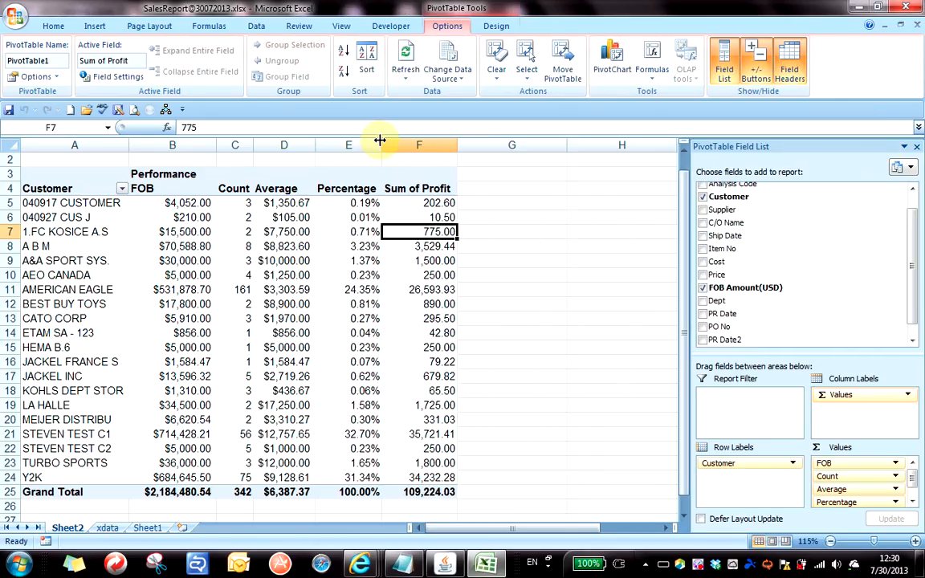
Widen the Sum of Profit column and inspect the FOB value for LA HALLE.
{"action": "left_click_drag", "start_coordinate": [382, 144], "coordinate": [496, 145]}
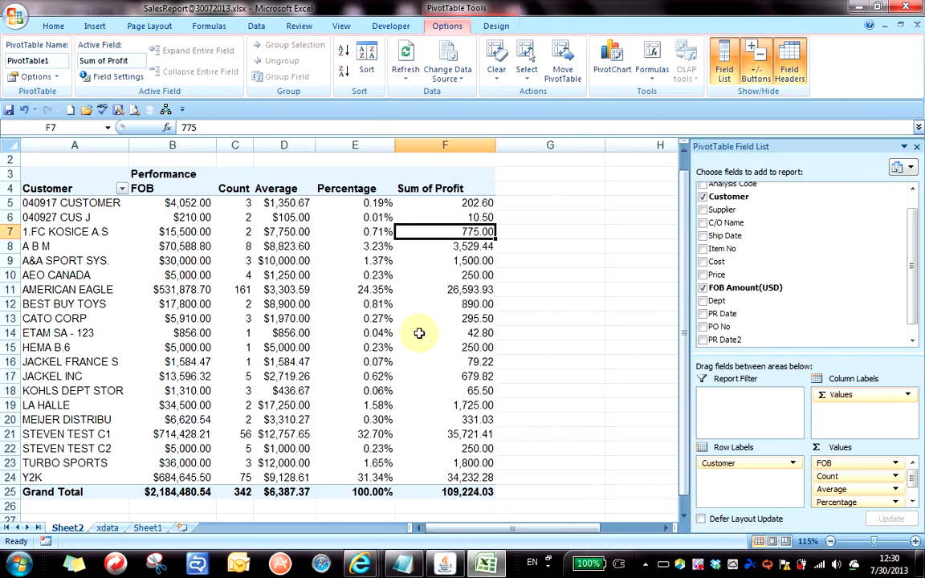
{"action": "left_click", "coordinate": [414, 336]}
{"action": "scroll", "coordinate": [414, 336], "scroll_direction": "down", "scroll_amount": 2}
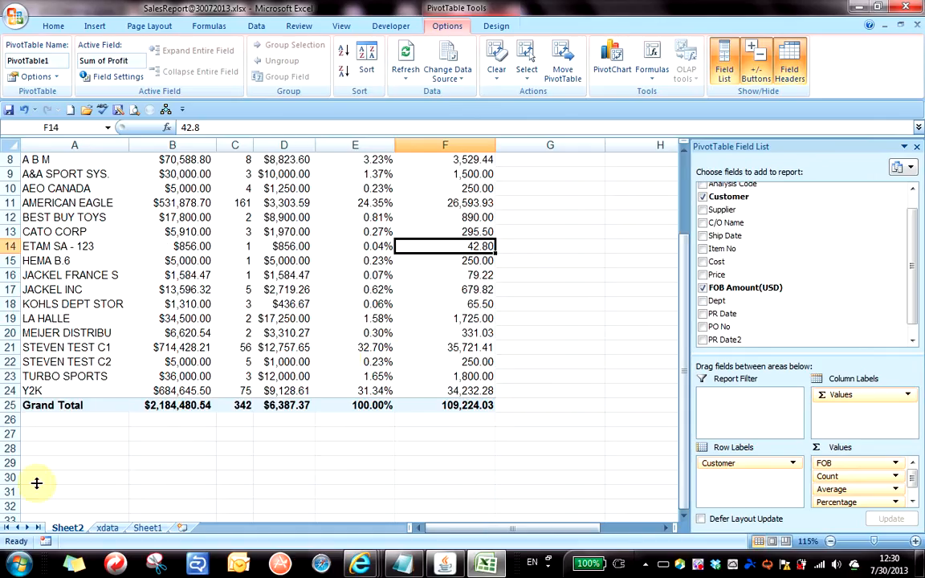
{"action": "left_click", "coordinate": [148, 324]}
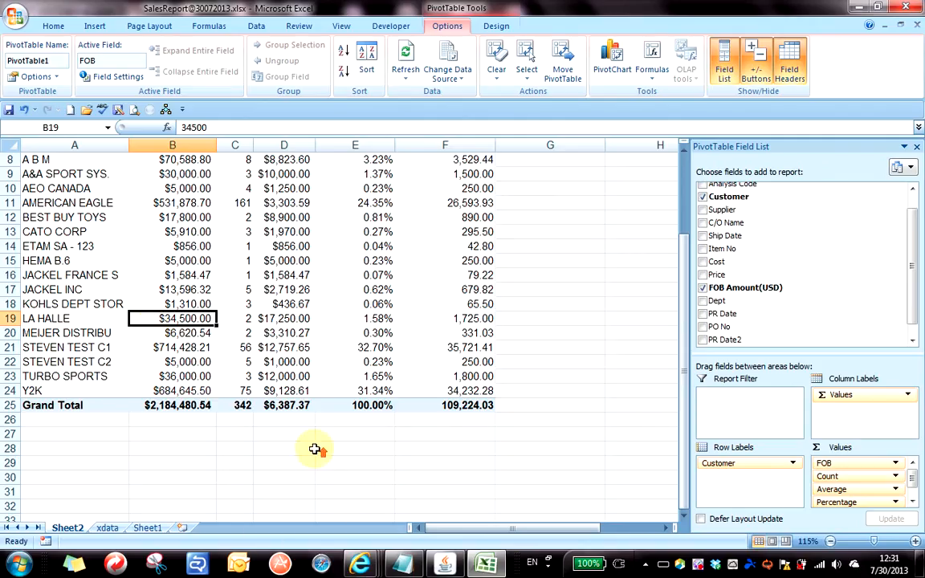
Review Average and Percentage values, including STEVEN TEST C1's 32.70% share, then go to xdata.
{"action": "scroll", "coordinate": [309, 398], "scroll_direction": "up", "scroll_amount": 3}
{"action": "left_click", "coordinate": [289, 374]}
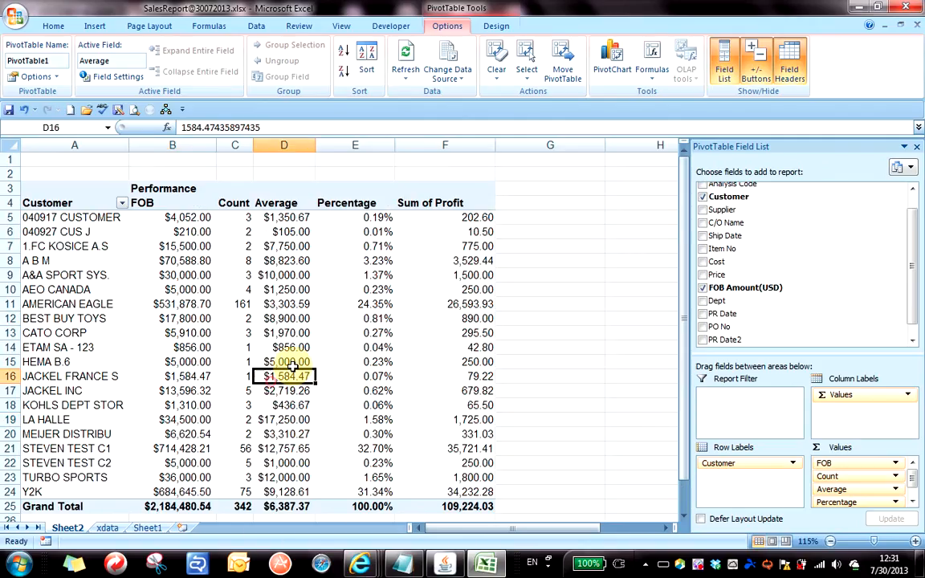
{"action": "left_click", "coordinate": [312, 318]}
{"action": "left_click", "coordinate": [390, 372]}
{"action": "scroll", "coordinate": [177, 366], "scroll_direction": "down", "scroll_amount": 2}
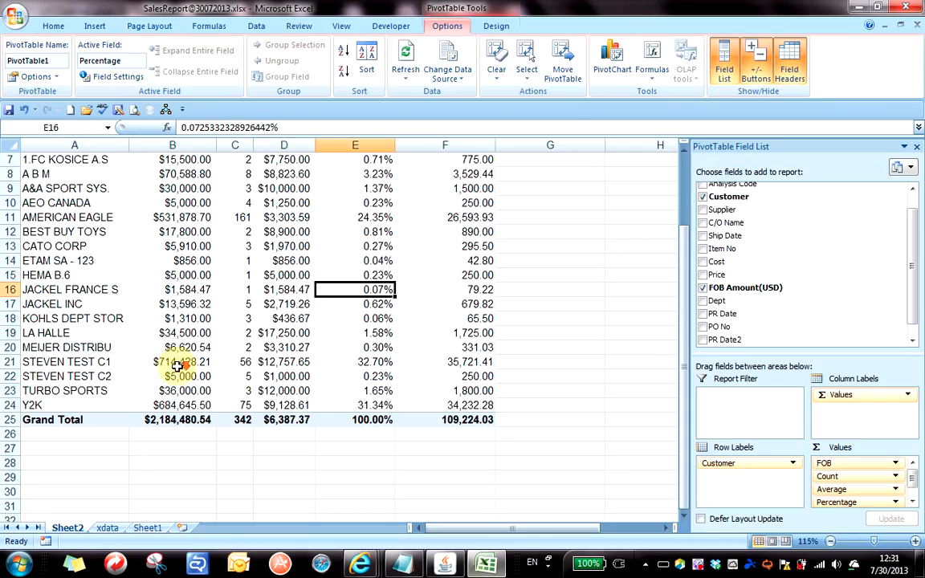
{"action": "left_click", "coordinate": [149, 361]}
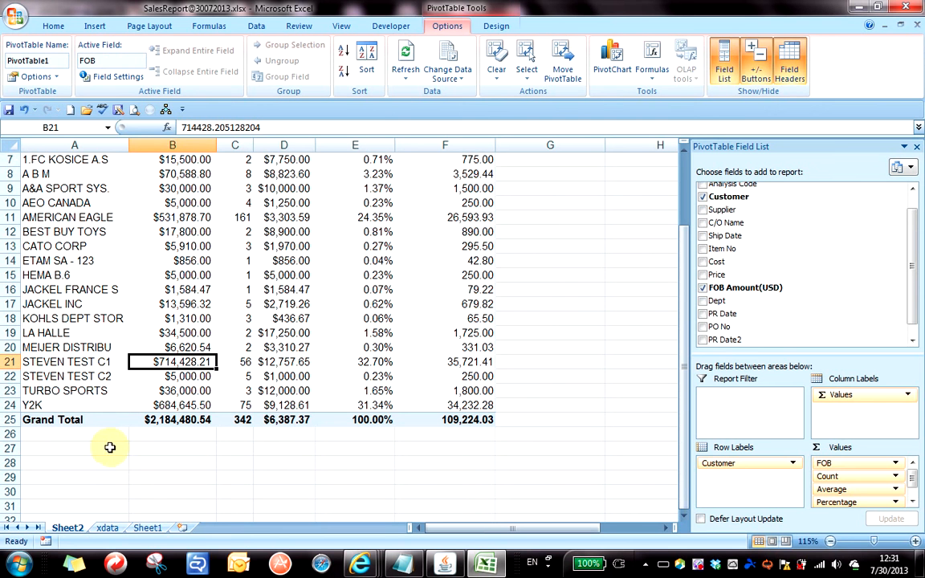
{"action": "left_click", "coordinate": [107, 529]}
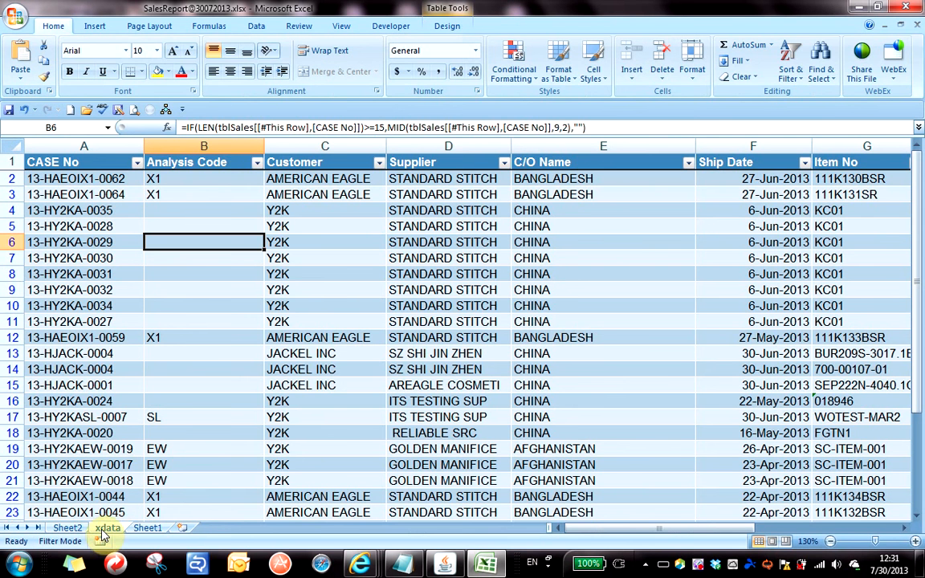
Select a sales table cell and open the PivotTable menu, then briefly check Sheet2.
{"action": "left_click", "coordinate": [278, 263]}
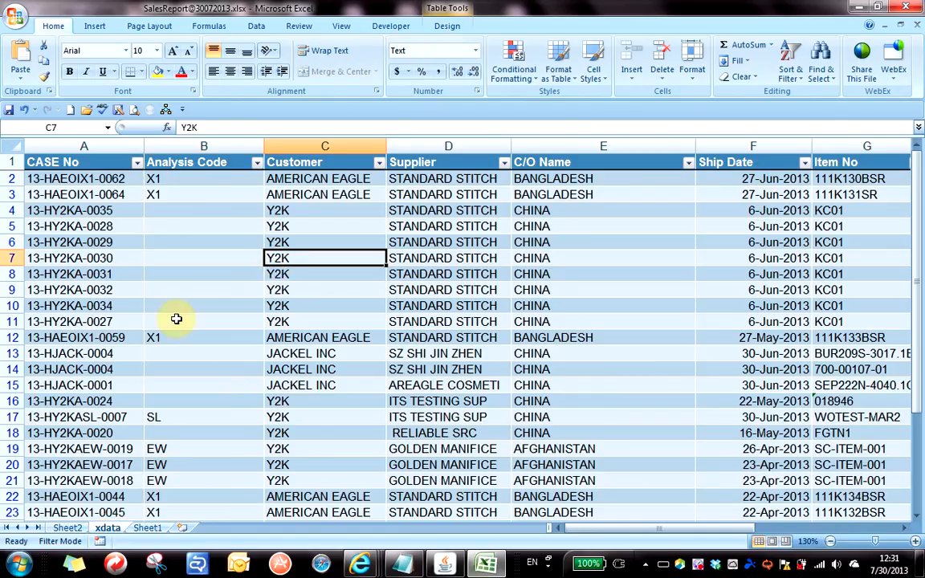
{"action": "left_click", "coordinate": [95, 27]}
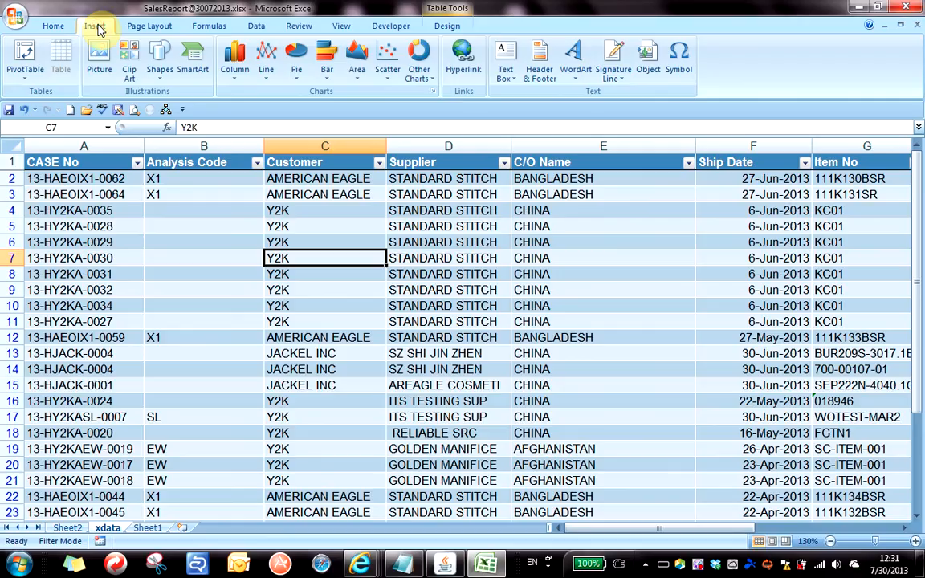
{"action": "left_click", "coordinate": [25, 84]}
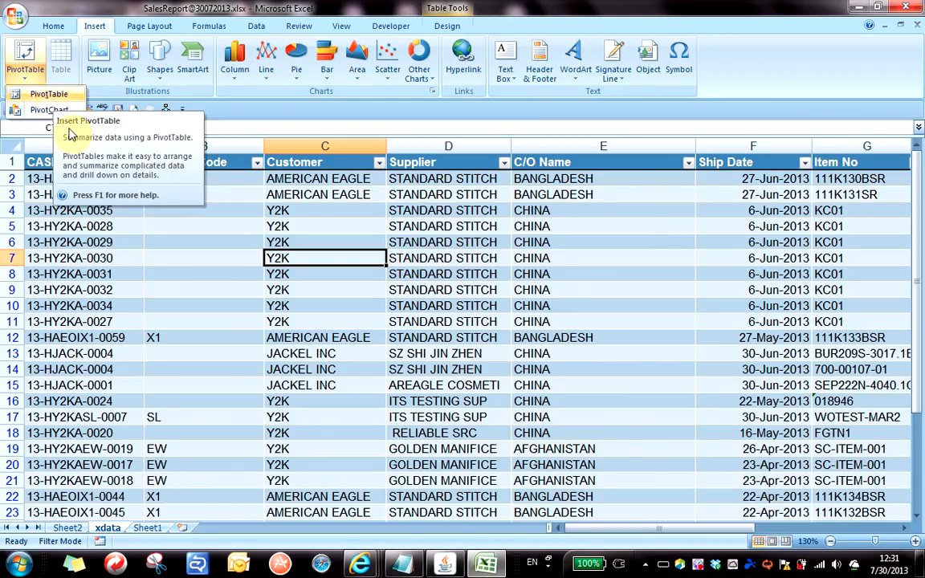
{"action": "left_click", "coordinate": [248, 326]}
{"action": "left_click", "coordinate": [72, 528]}
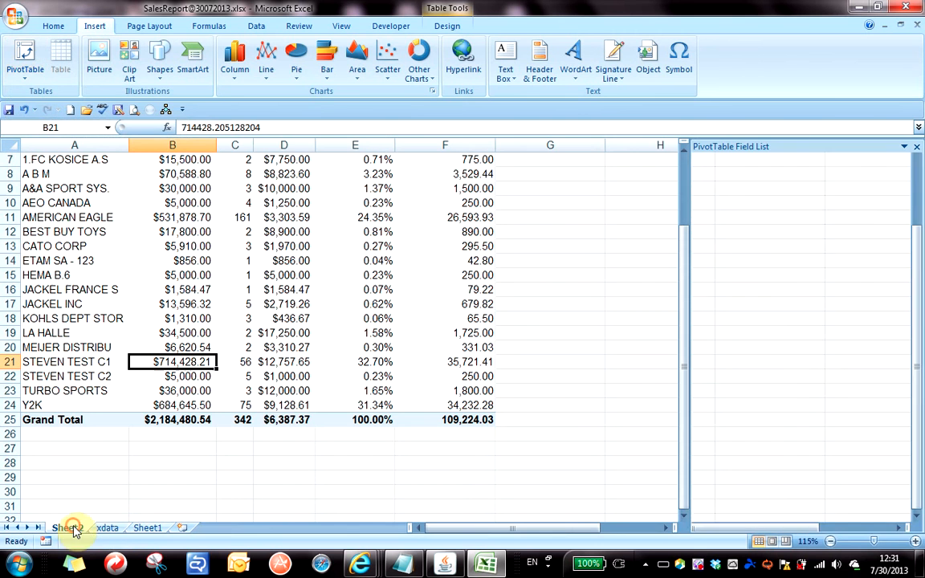
{"action": "left_click", "coordinate": [107, 528]}
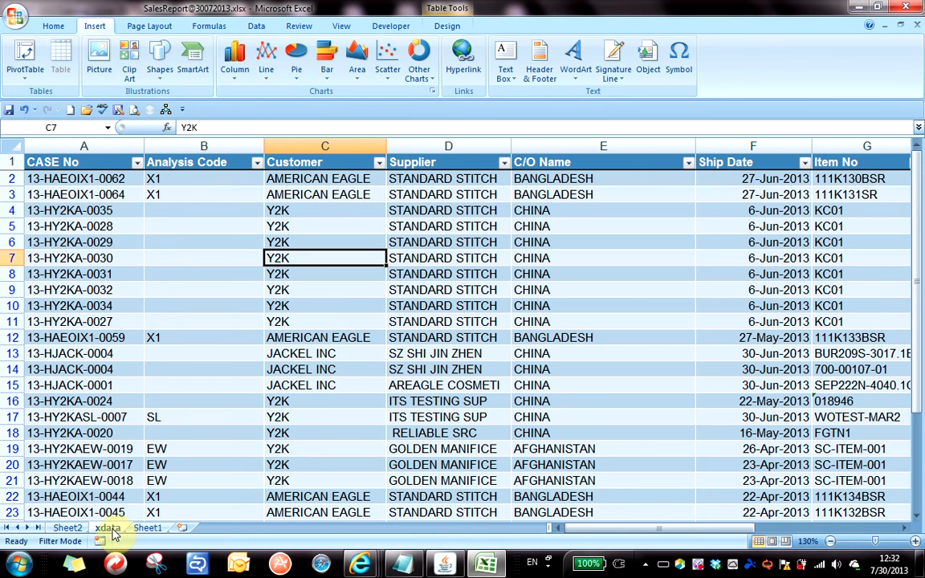
Start creating a new PivotTable from the tblSales table.
{"action": "left_click", "coordinate": [211, 401]}
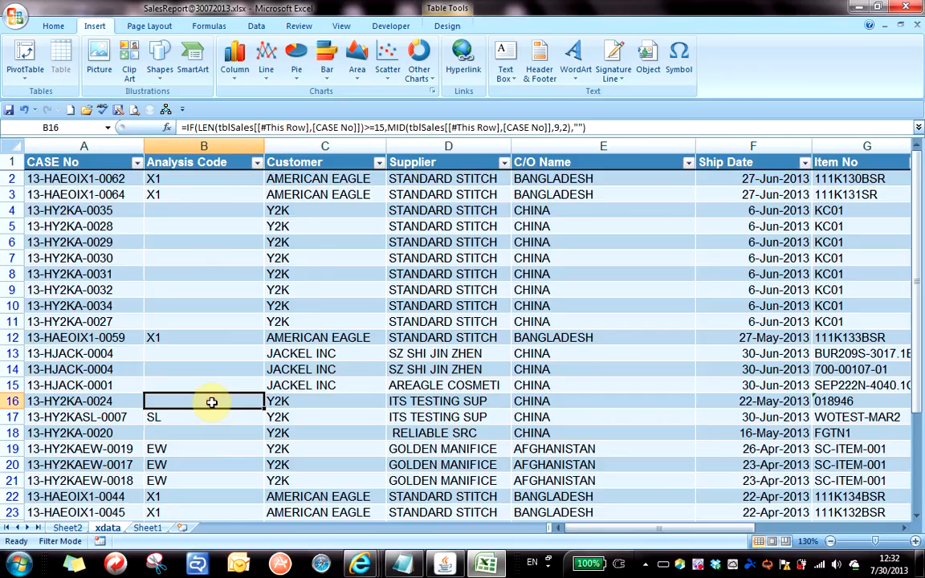
{"action": "left_click", "coordinate": [293, 307]}
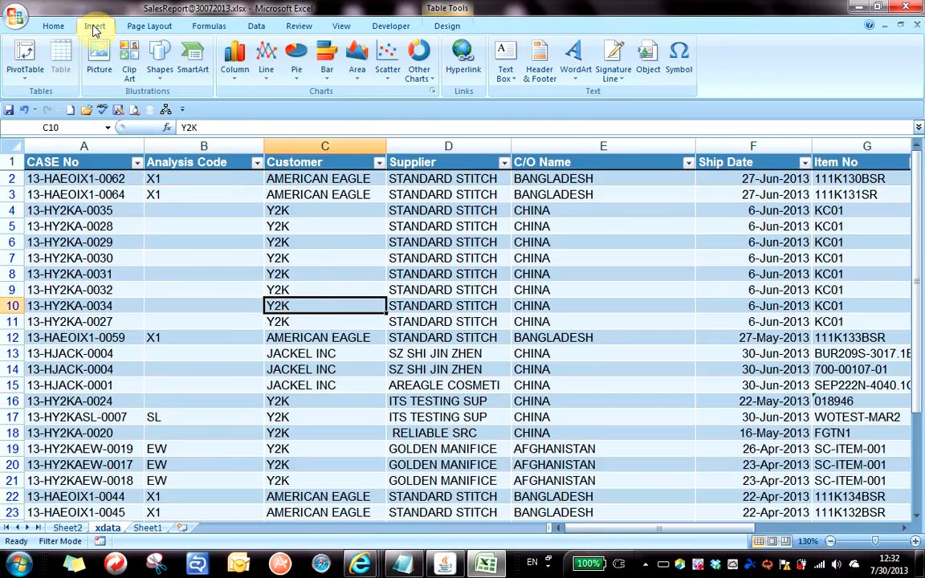
{"action": "left_click", "coordinate": [25, 80]}
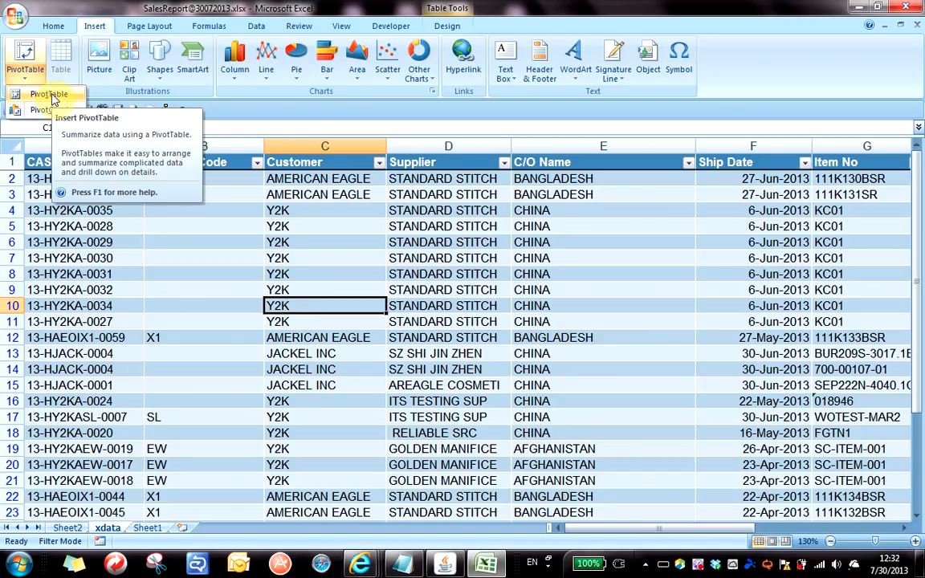
{"action": "left_click", "coordinate": [49, 95]}
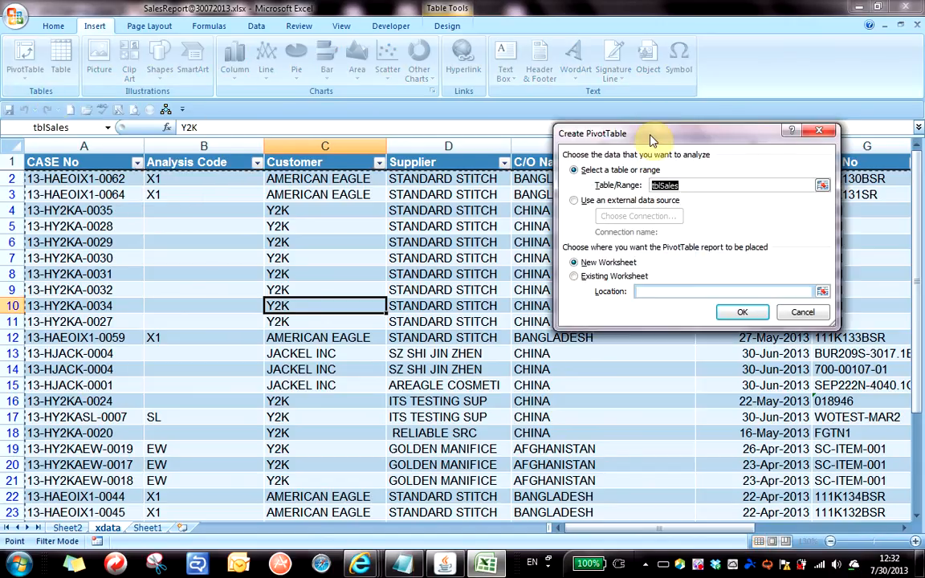
{"action": "left_click_drag", "start_coordinate": [652, 137], "coordinate": [520, 94]}
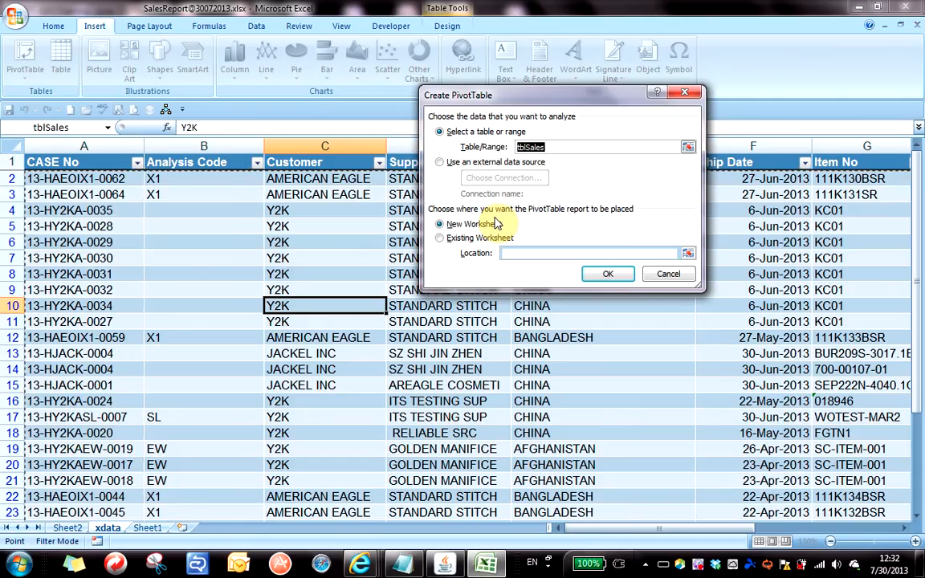
Place the new PivotTable on the existing worksheet at Sheet2!$A$31 and confirm.
{"action": "left_click", "coordinate": [441, 241]}
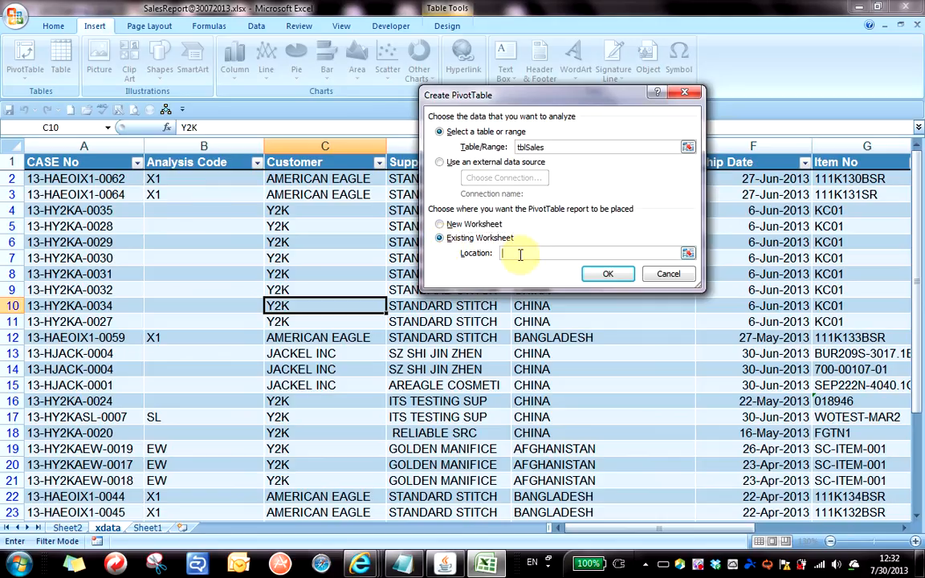
{"action": "left_click", "coordinate": [516, 256]}
{"action": "left_click", "coordinate": [512, 253]}
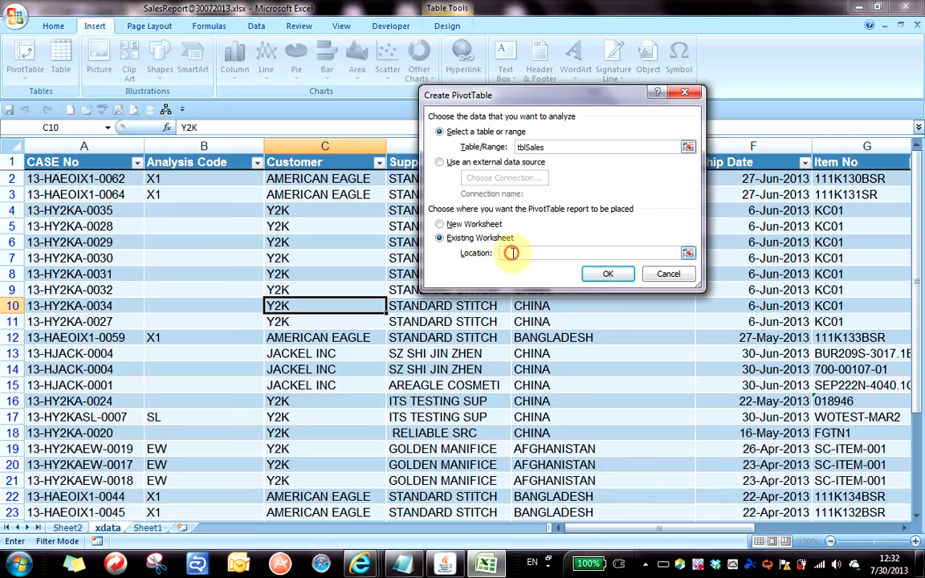
{"action": "left_click", "coordinate": [68, 529]}
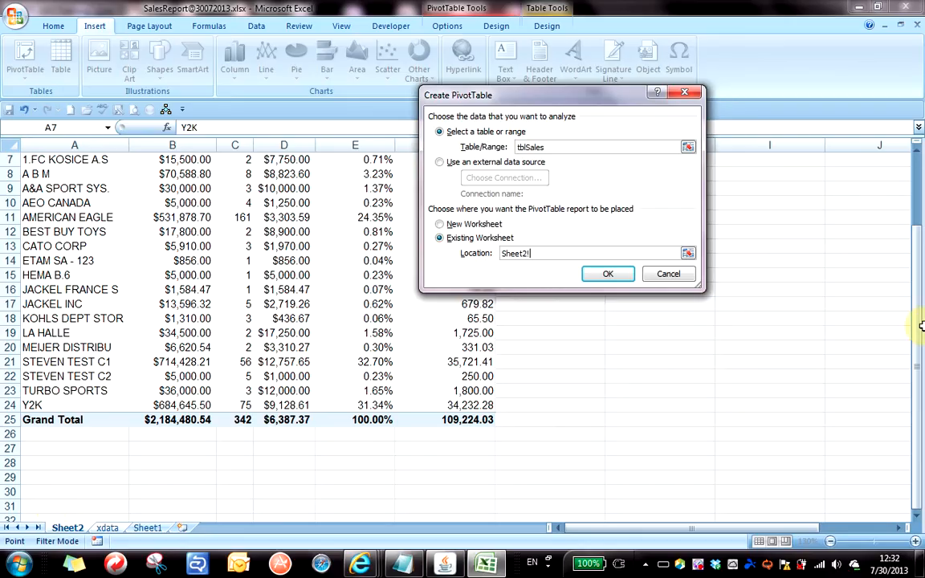
{"action": "scroll", "coordinate": [820, 466], "scroll_direction": "down", "scroll_amount": 2}
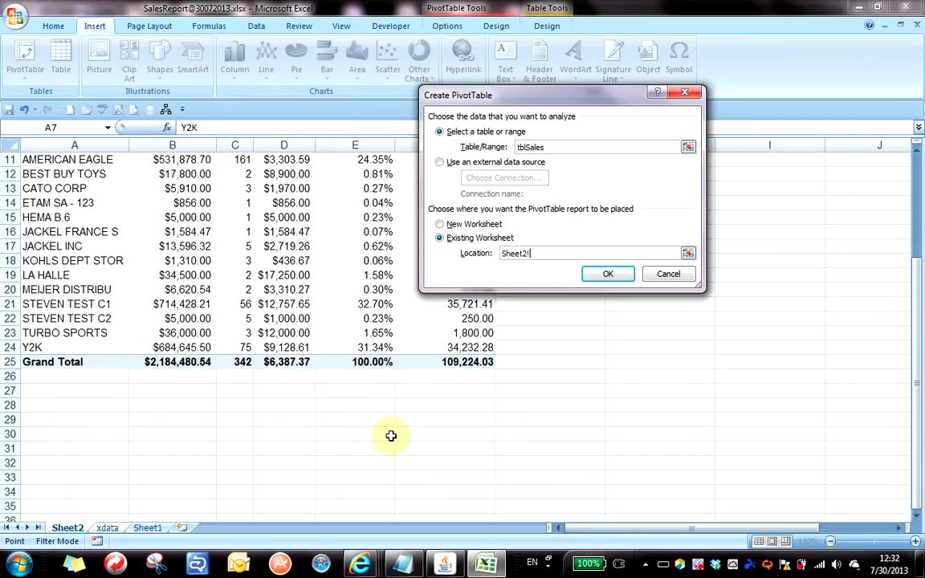
{"action": "left_click", "coordinate": [39, 450]}
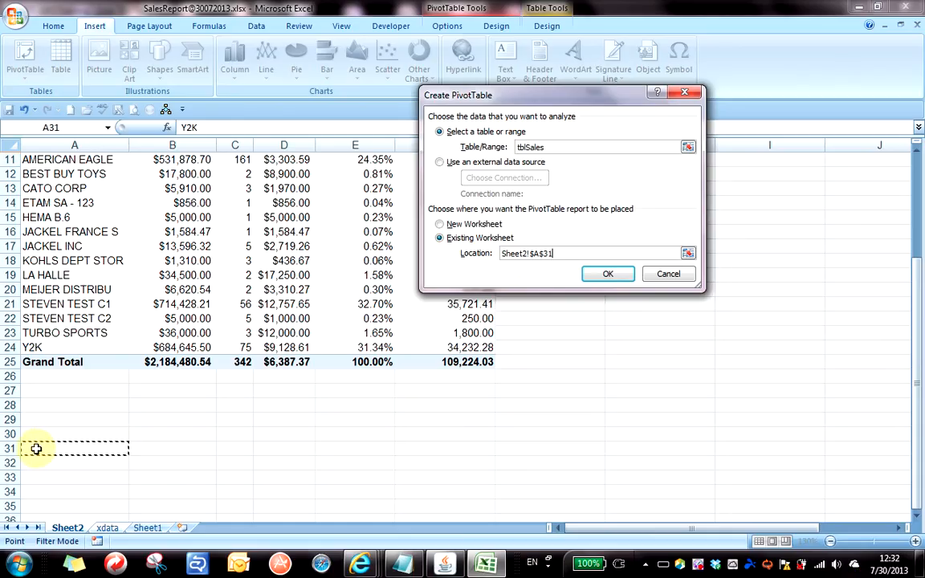
{"action": "left_click", "coordinate": [608, 275]}
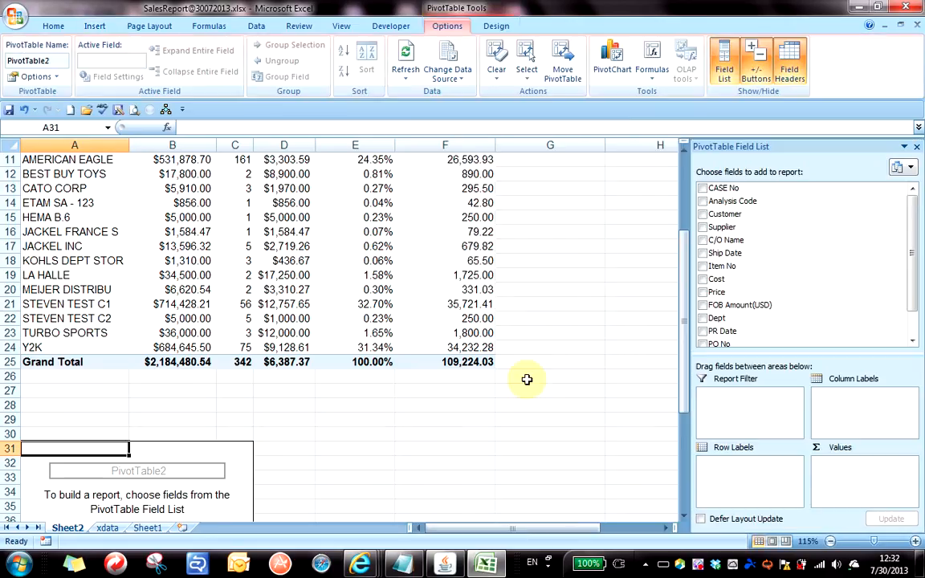
Add PR Date as the row labels of the second PivotTable.
{"action": "scroll", "coordinate": [525, 379], "scroll_direction": "down", "scroll_amount": 2}
{"action": "scroll", "coordinate": [526, 379], "scroll_direction": "down", "scroll_amount": 4}
{"action": "scroll", "coordinate": [526, 379], "scroll_direction": "up", "scroll_amount": 2}
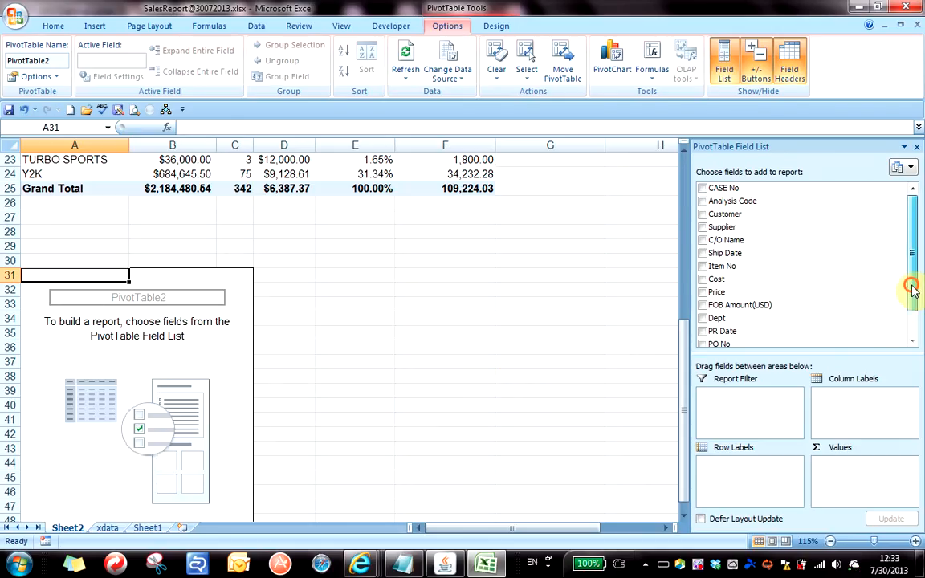
{"action": "scroll", "coordinate": [849, 335], "scroll_direction": "down", "scroll_amount": 1}
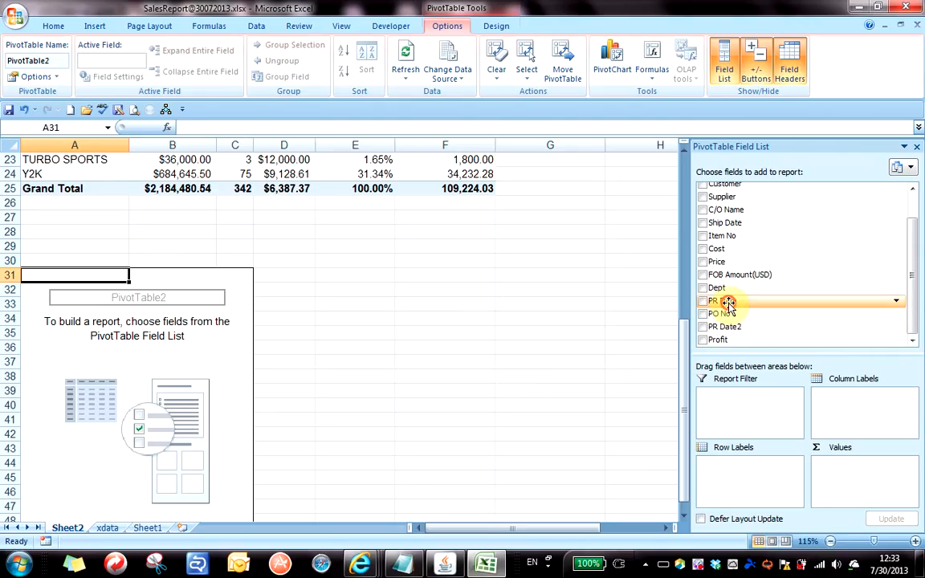
{"action": "left_click_drag", "start_coordinate": [727, 304], "coordinate": [743, 489]}
{"action": "left_click", "coordinate": [34, 345]}
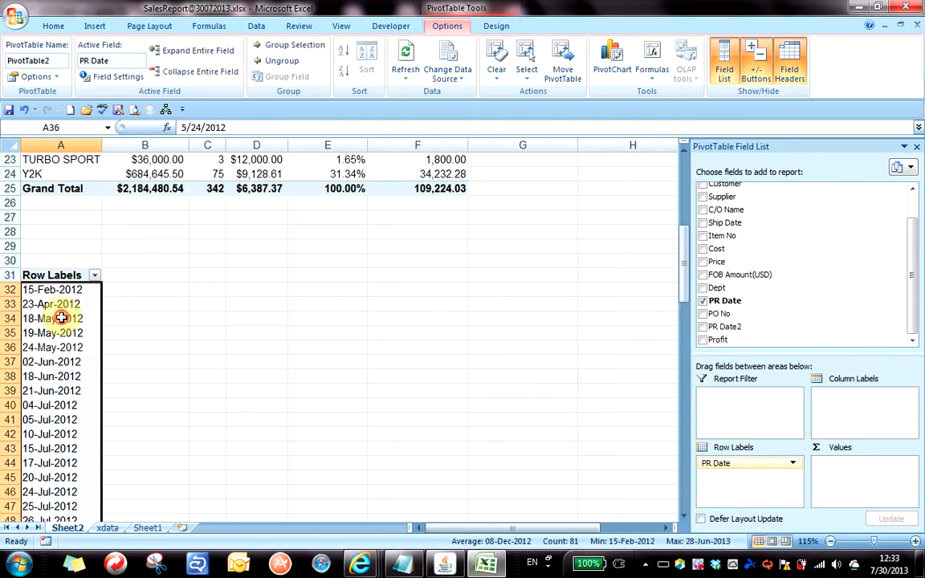
{"action": "left_click", "coordinate": [62, 318]}
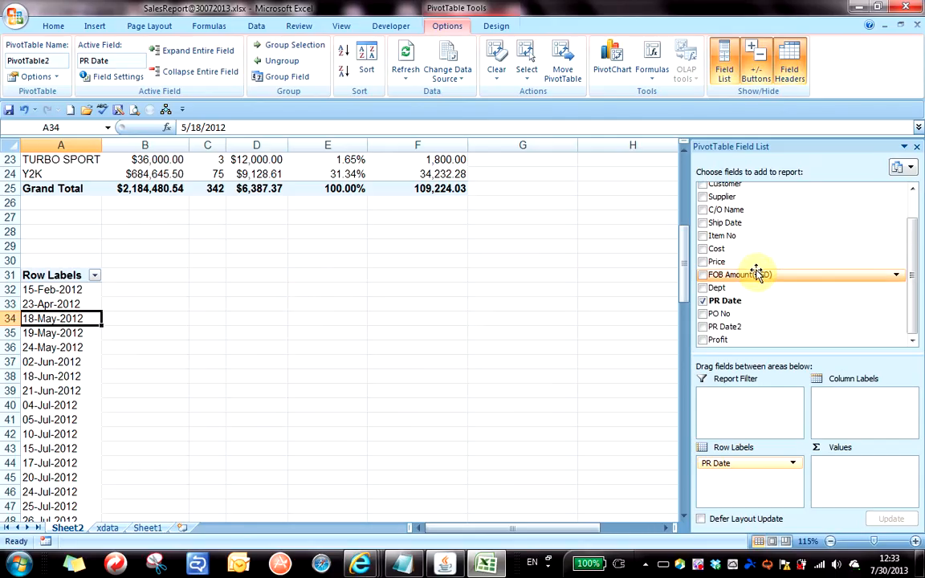
Sum FOB Amount(USD) for each PR date and widen column A to fit the dates.
{"action": "left_click_drag", "start_coordinate": [705, 274], "coordinate": [842, 481]}
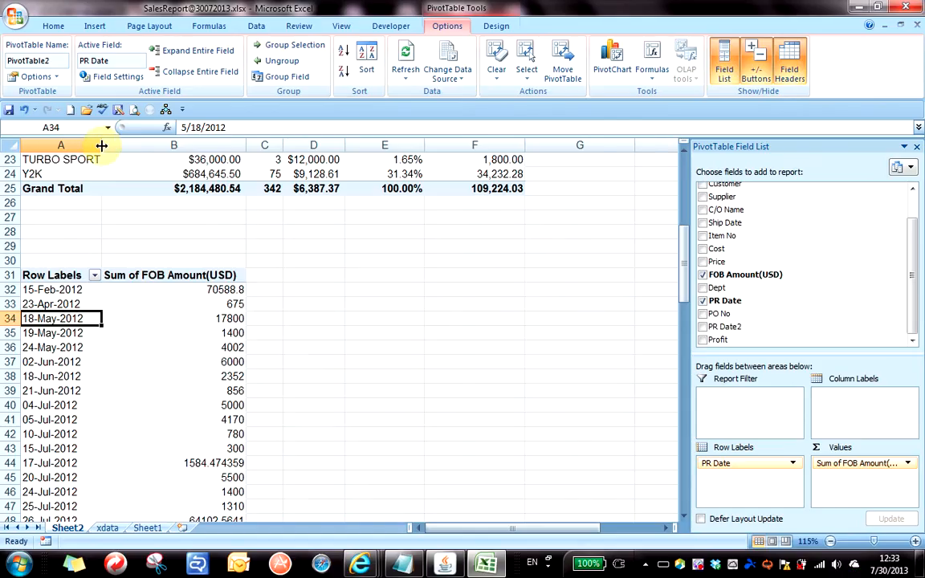
{"action": "left_click_drag", "start_coordinate": [101, 142], "coordinate": [139, 142]}
{"action": "left_click", "coordinate": [208, 317]}
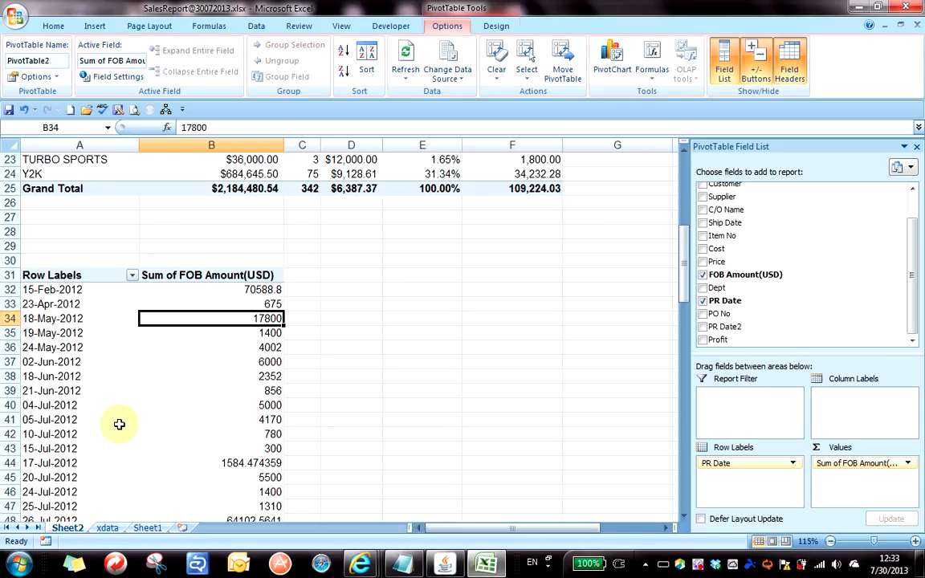
{"action": "left_click", "coordinate": [82, 371]}
{"action": "scroll", "coordinate": [83, 370], "scroll_direction": "down", "scroll_amount": 20}
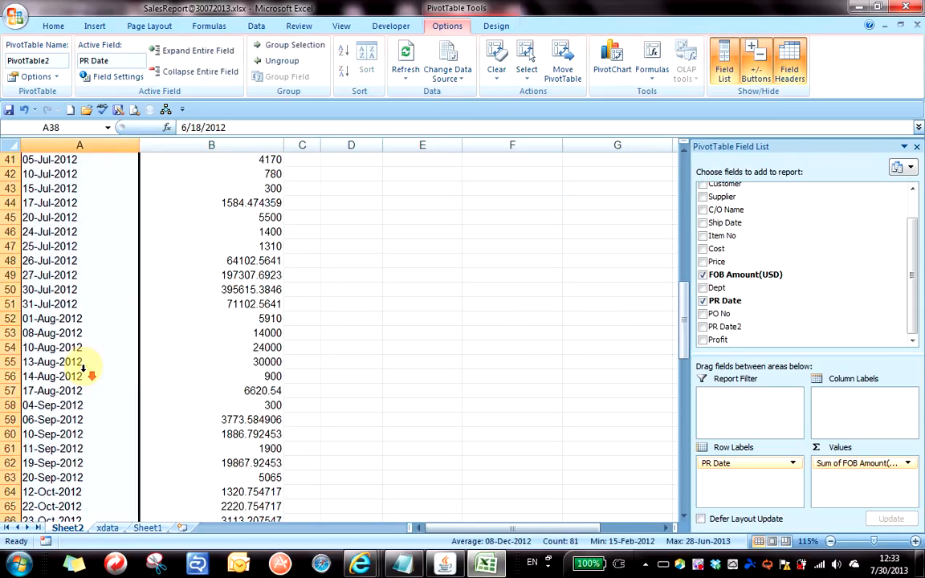
{"action": "scroll", "coordinate": [83, 368], "scroll_direction": "up", "scroll_amount": 20}
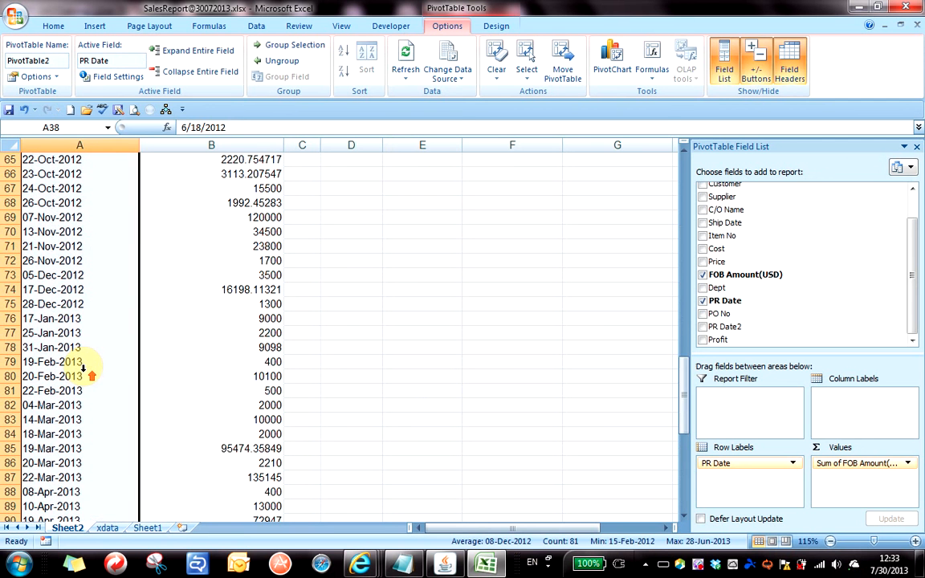
{"action": "left_click", "coordinate": [201, 304]}
{"action": "left_click", "coordinate": [72, 291]}
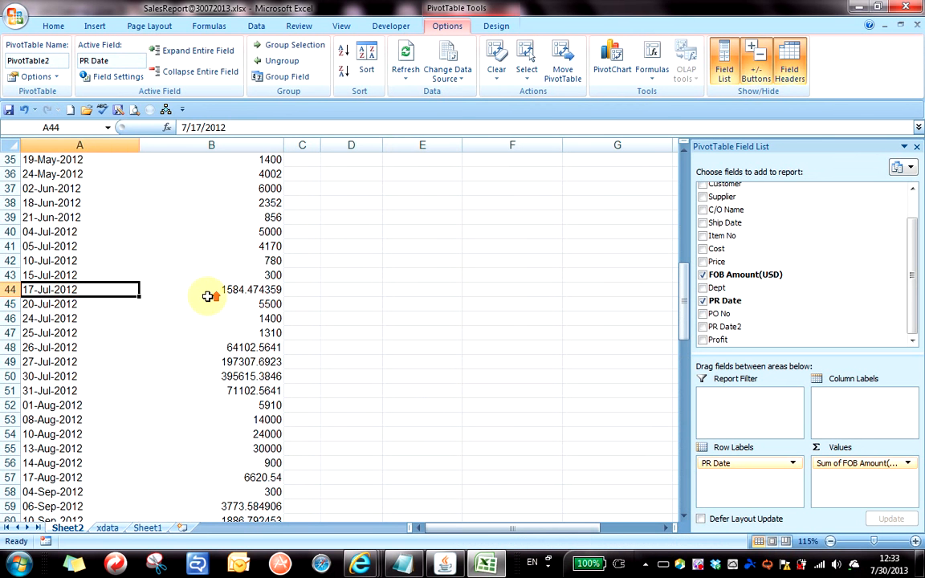
{"action": "scroll", "coordinate": [207, 296], "scroll_direction": "up", "scroll_amount": 8}
{"action": "scroll", "coordinate": [140, 406], "scroll_direction": "down", "scroll_amount": 2}
{"action": "left_click", "coordinate": [76, 399]}
{"action": "left_click", "coordinate": [74, 405]}
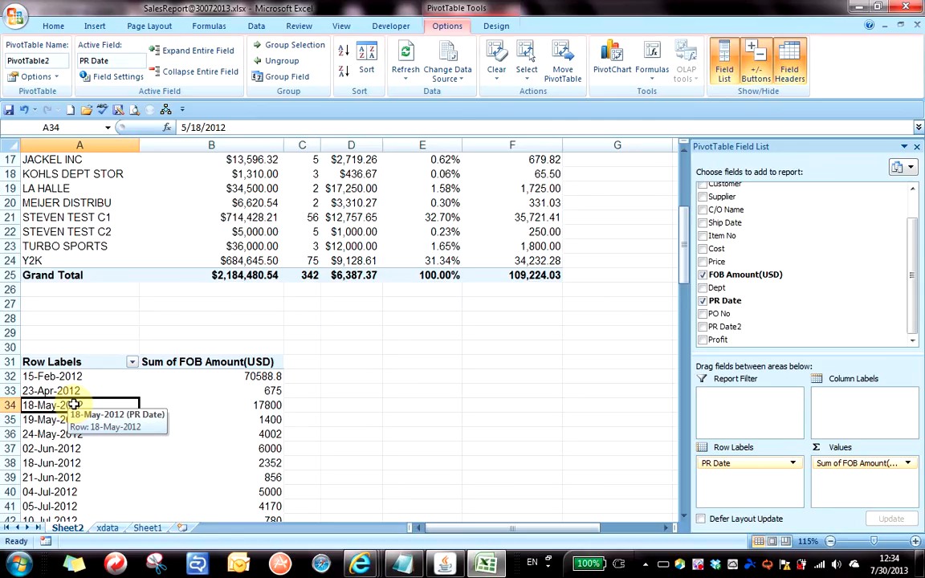
{"action": "scroll", "coordinate": [48, 349], "scroll_direction": "down", "scroll_amount": 4}
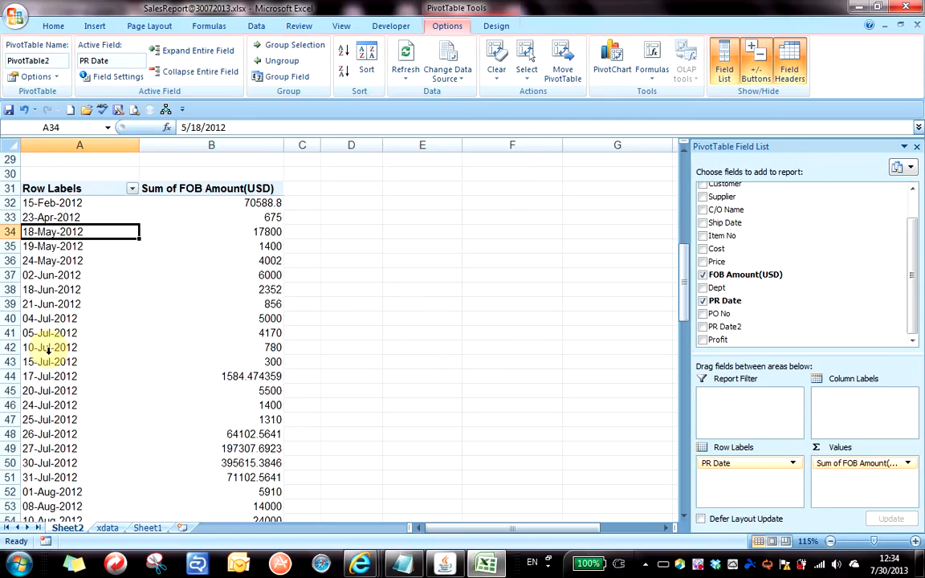
{"action": "left_click", "coordinate": [61, 281]}
{"action": "left_click", "coordinate": [64, 261]}
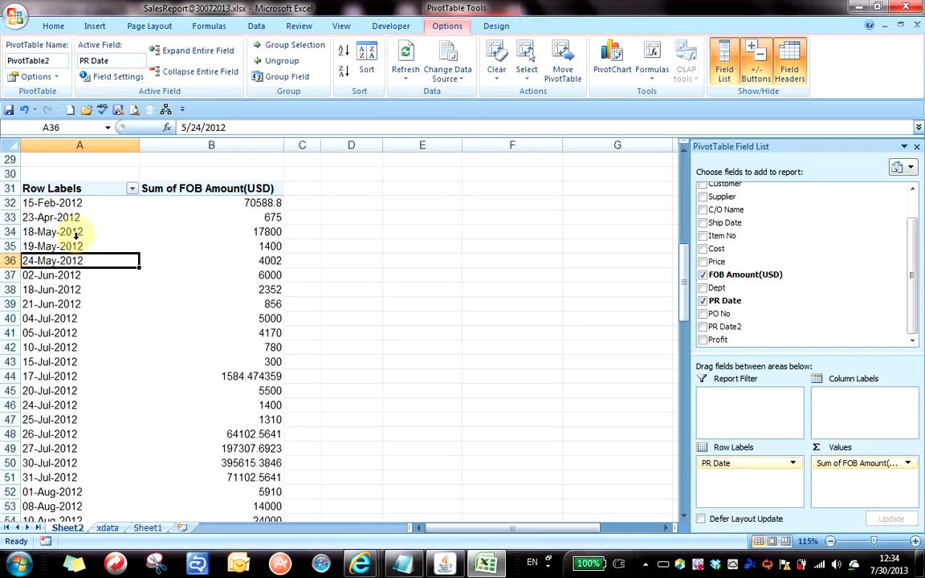
{"action": "left_click", "coordinate": [72, 233]}
Group the pivot's PR Date labels by Years and Months, giving 2012 and 2013 monthly totals.
{"action": "right_click", "coordinate": [73, 238]}
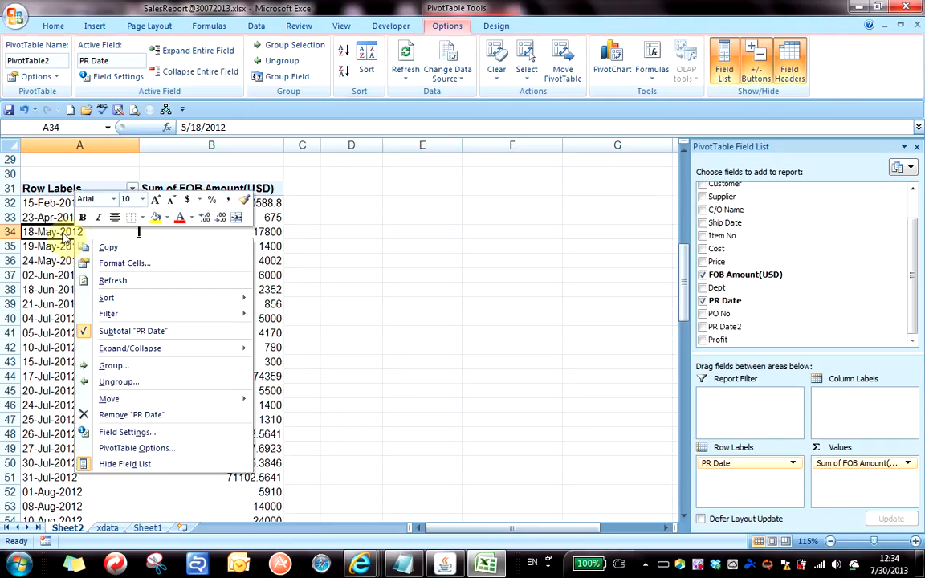
{"action": "left_click", "coordinate": [138, 373]}
{"action": "mouse_move", "coordinate": [428, 207]}
{"action": "left_mouse_down"}
{"action": "mouse_move", "coordinate": [435, 200]}
{"action": "mouse_move", "coordinate": [422, 197]}
{"action": "left_mouse_up"}
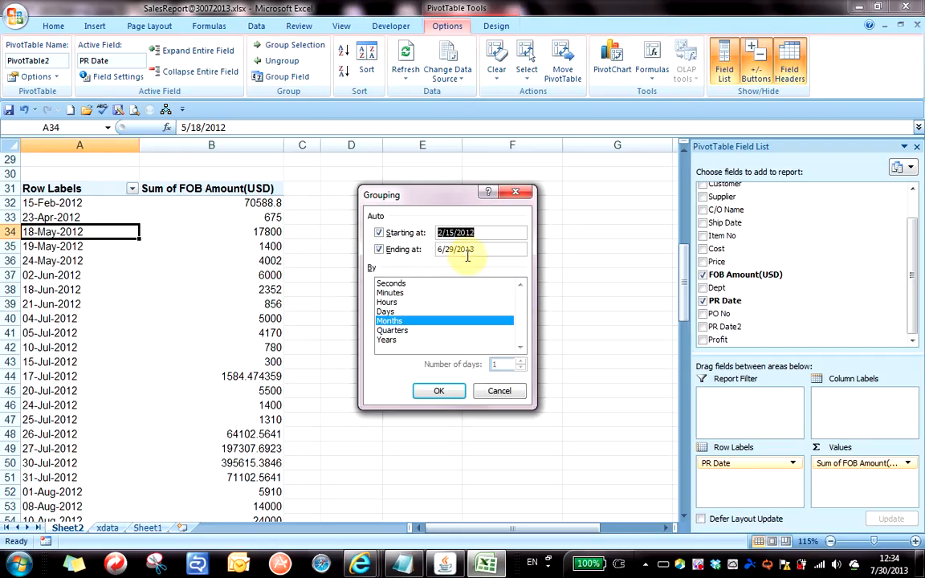
{"action": "left_click", "coordinate": [388, 340]}
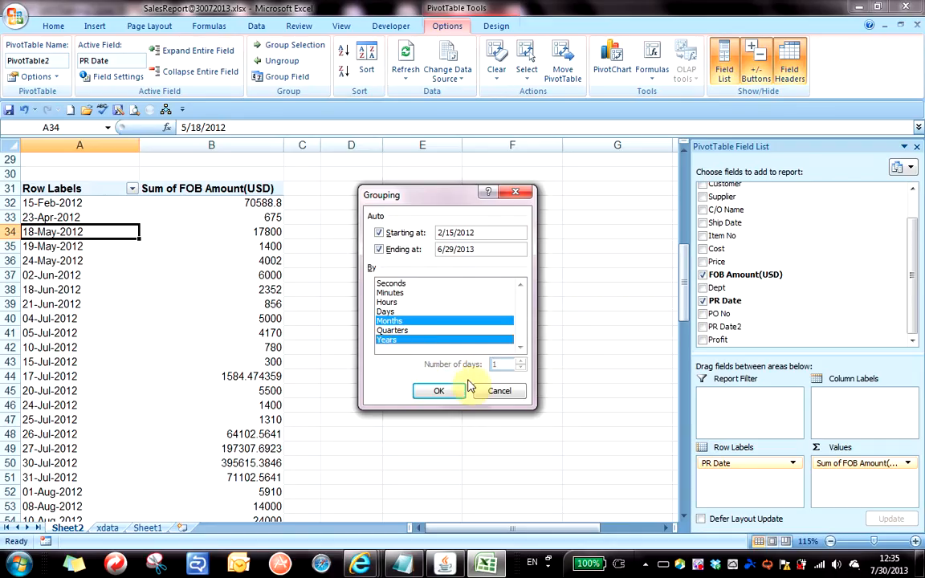
{"action": "left_click", "coordinate": [445, 391]}
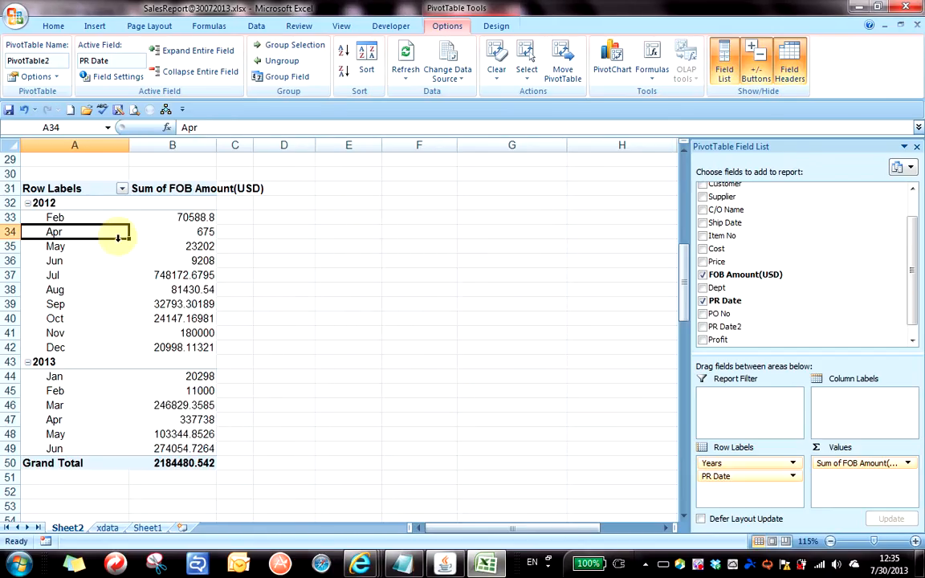
Widen column B of the date pivot and select the monthly FOB values from B33 down.
{"action": "left_click_drag", "start_coordinate": [217, 145], "coordinate": [264, 144]}
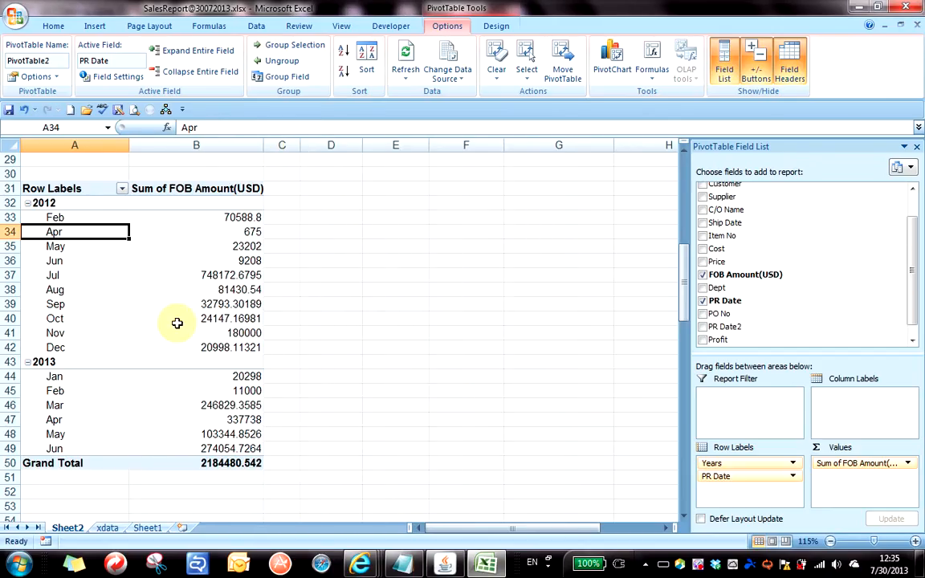
{"action": "left_click", "coordinate": [197, 303]}
{"action": "left_click", "coordinate": [217, 247]}
{"action": "left_click", "coordinate": [225, 319]}
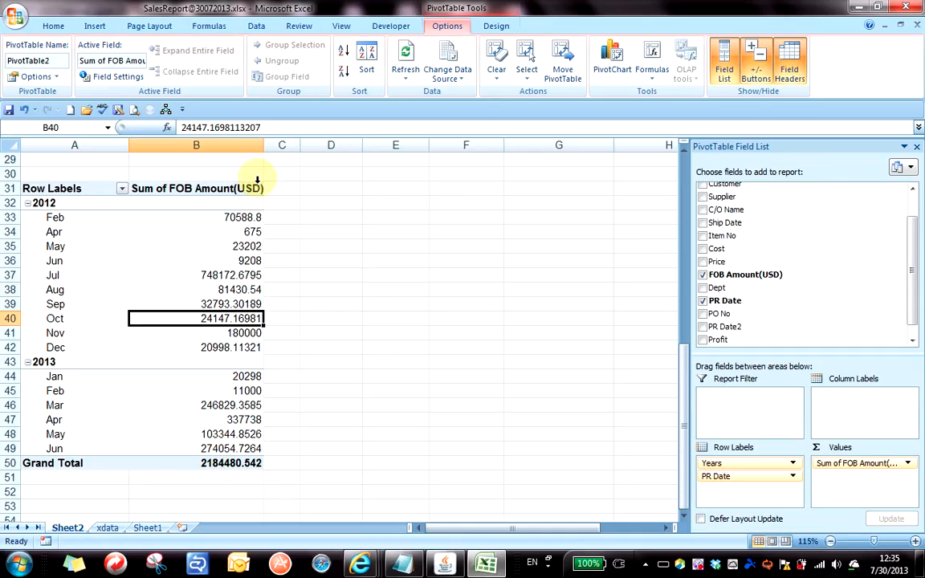
{"action": "left_click_drag", "start_coordinate": [196, 217], "coordinate": [203, 446]}
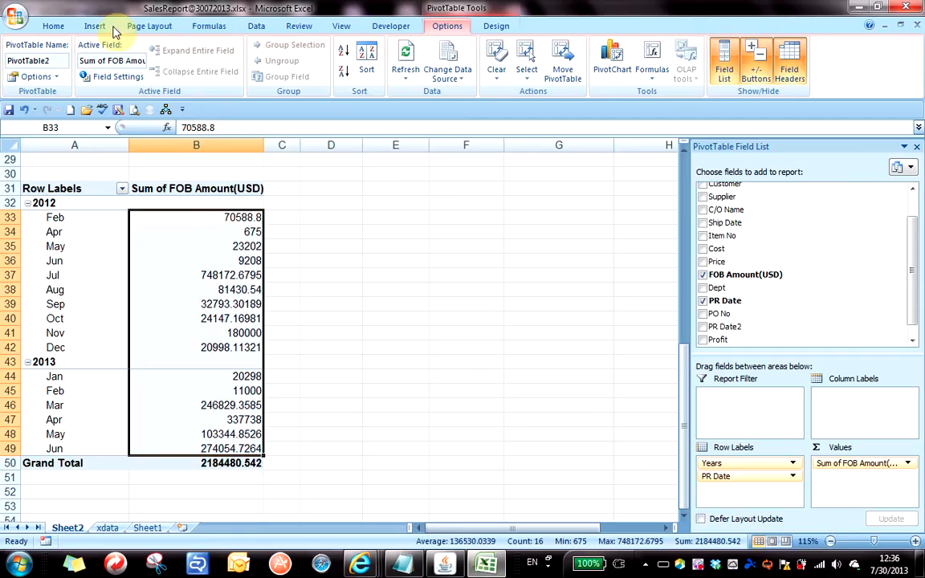
Apply blue gradient data bars to the selected monthly FOB amounts.
{"action": "left_click", "coordinate": [54, 25]}
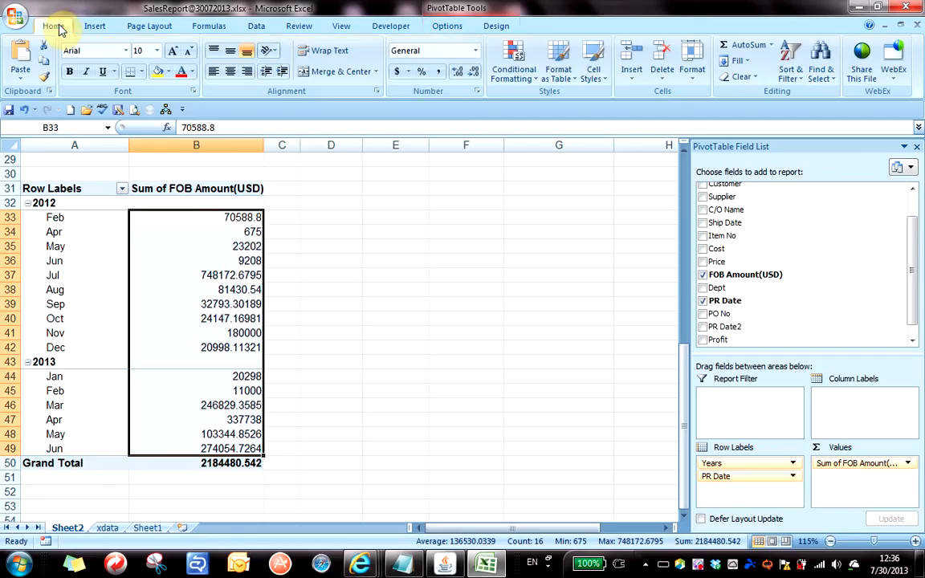
{"action": "left_click", "coordinate": [518, 74]}
{"action": "mouse_move", "coordinate": [546, 167]}
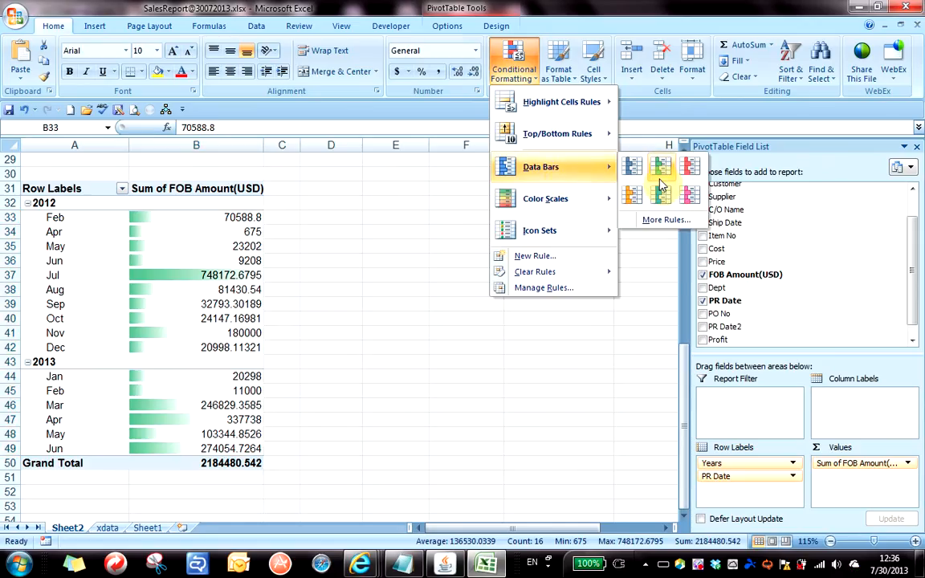
{"action": "left_click", "coordinate": [632, 167]}
Deselect the pivot and go to the xdata sheet.
{"action": "left_click", "coordinate": [368, 309]}
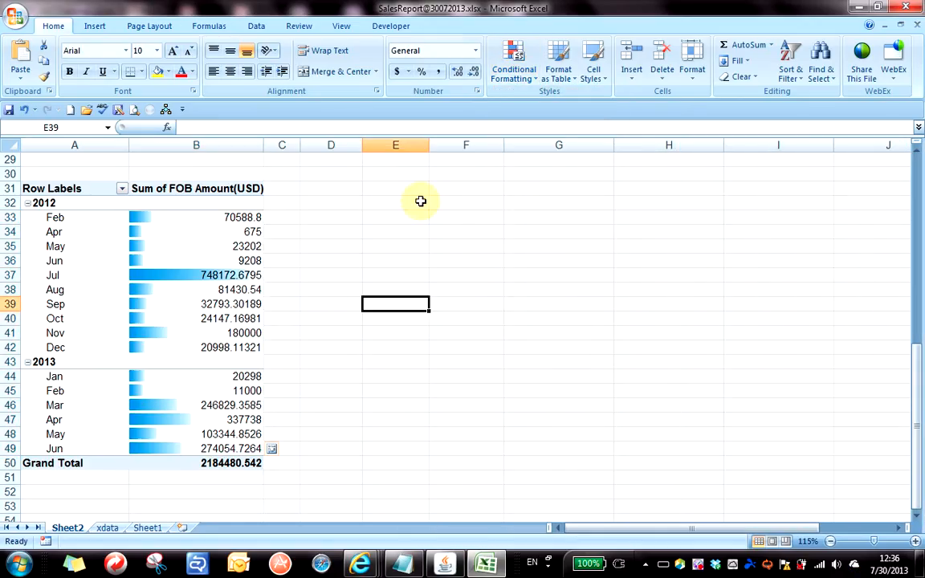
{"action": "left_click", "coordinate": [355, 272]}
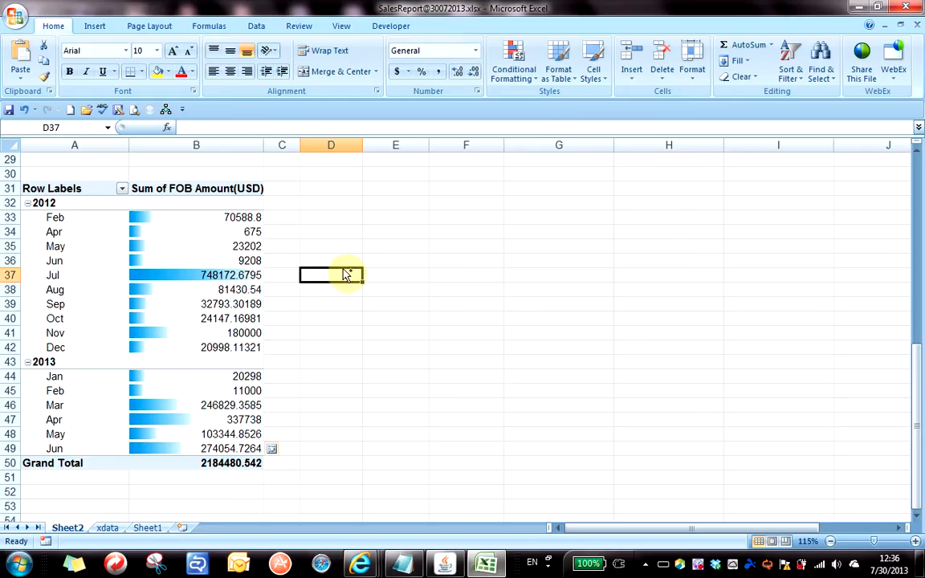
{"action": "left_click", "coordinate": [107, 528]}
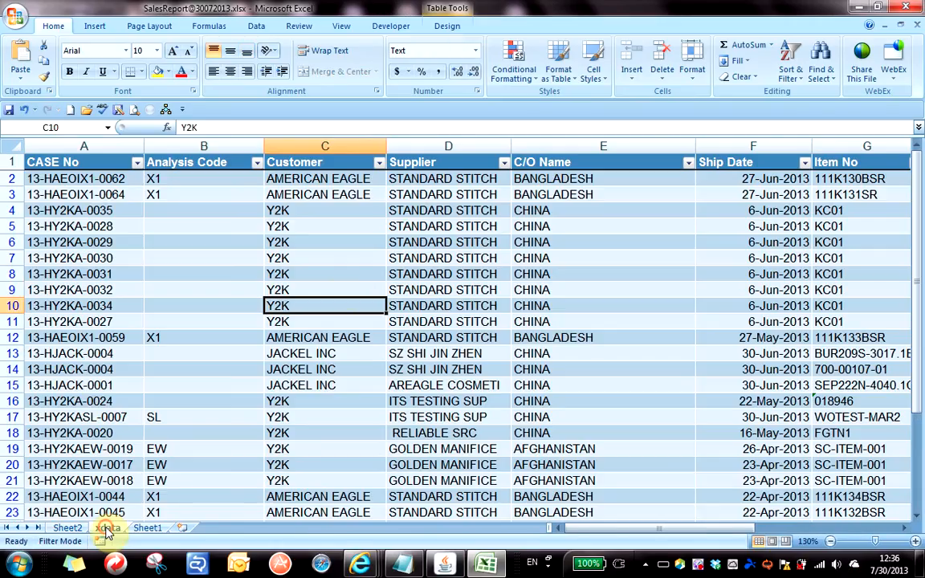
Go back to Sheet2 and scroll up to the customer pivot with FOB, Count, Average, Percentage and Profit.
{"action": "left_click", "coordinate": [497, 276]}
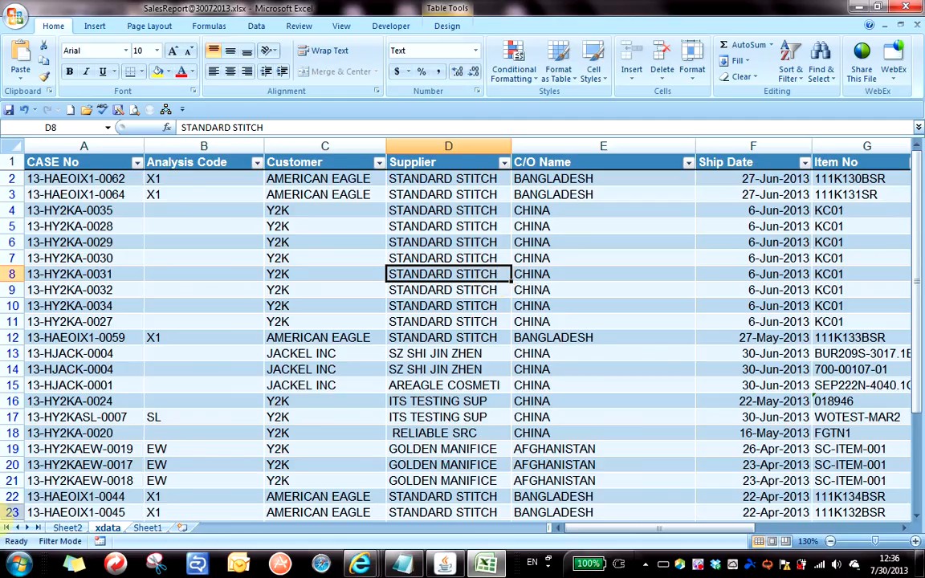
{"action": "left_click", "coordinate": [71, 529]}
{"action": "scroll", "coordinate": [216, 397], "scroll_direction": "up", "scroll_amount": 9}
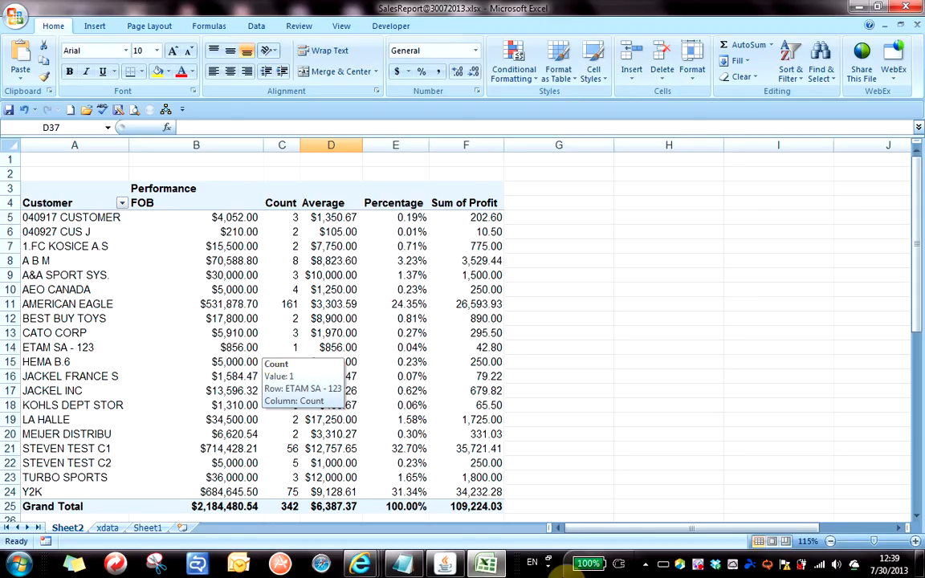
{"action": "right_click", "coordinate": [698, 567]}
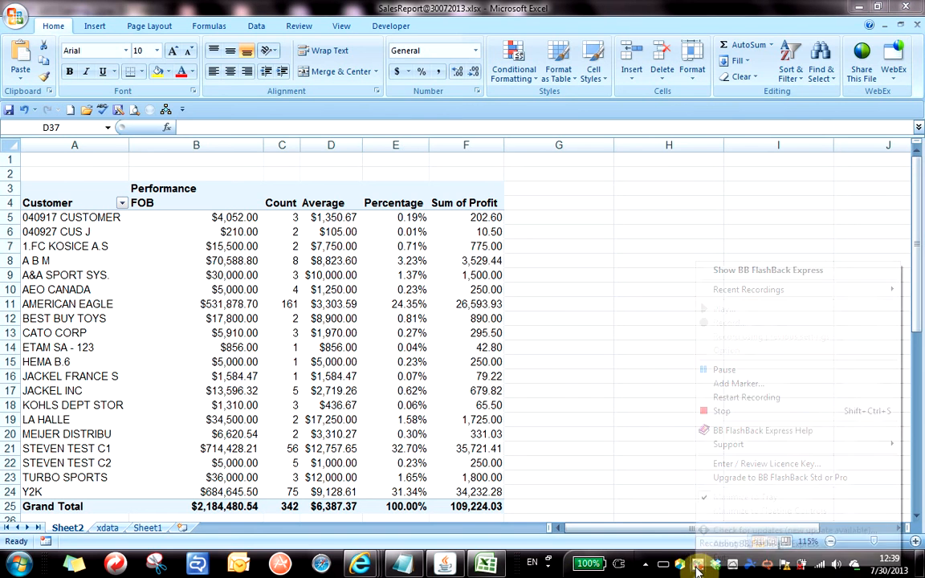